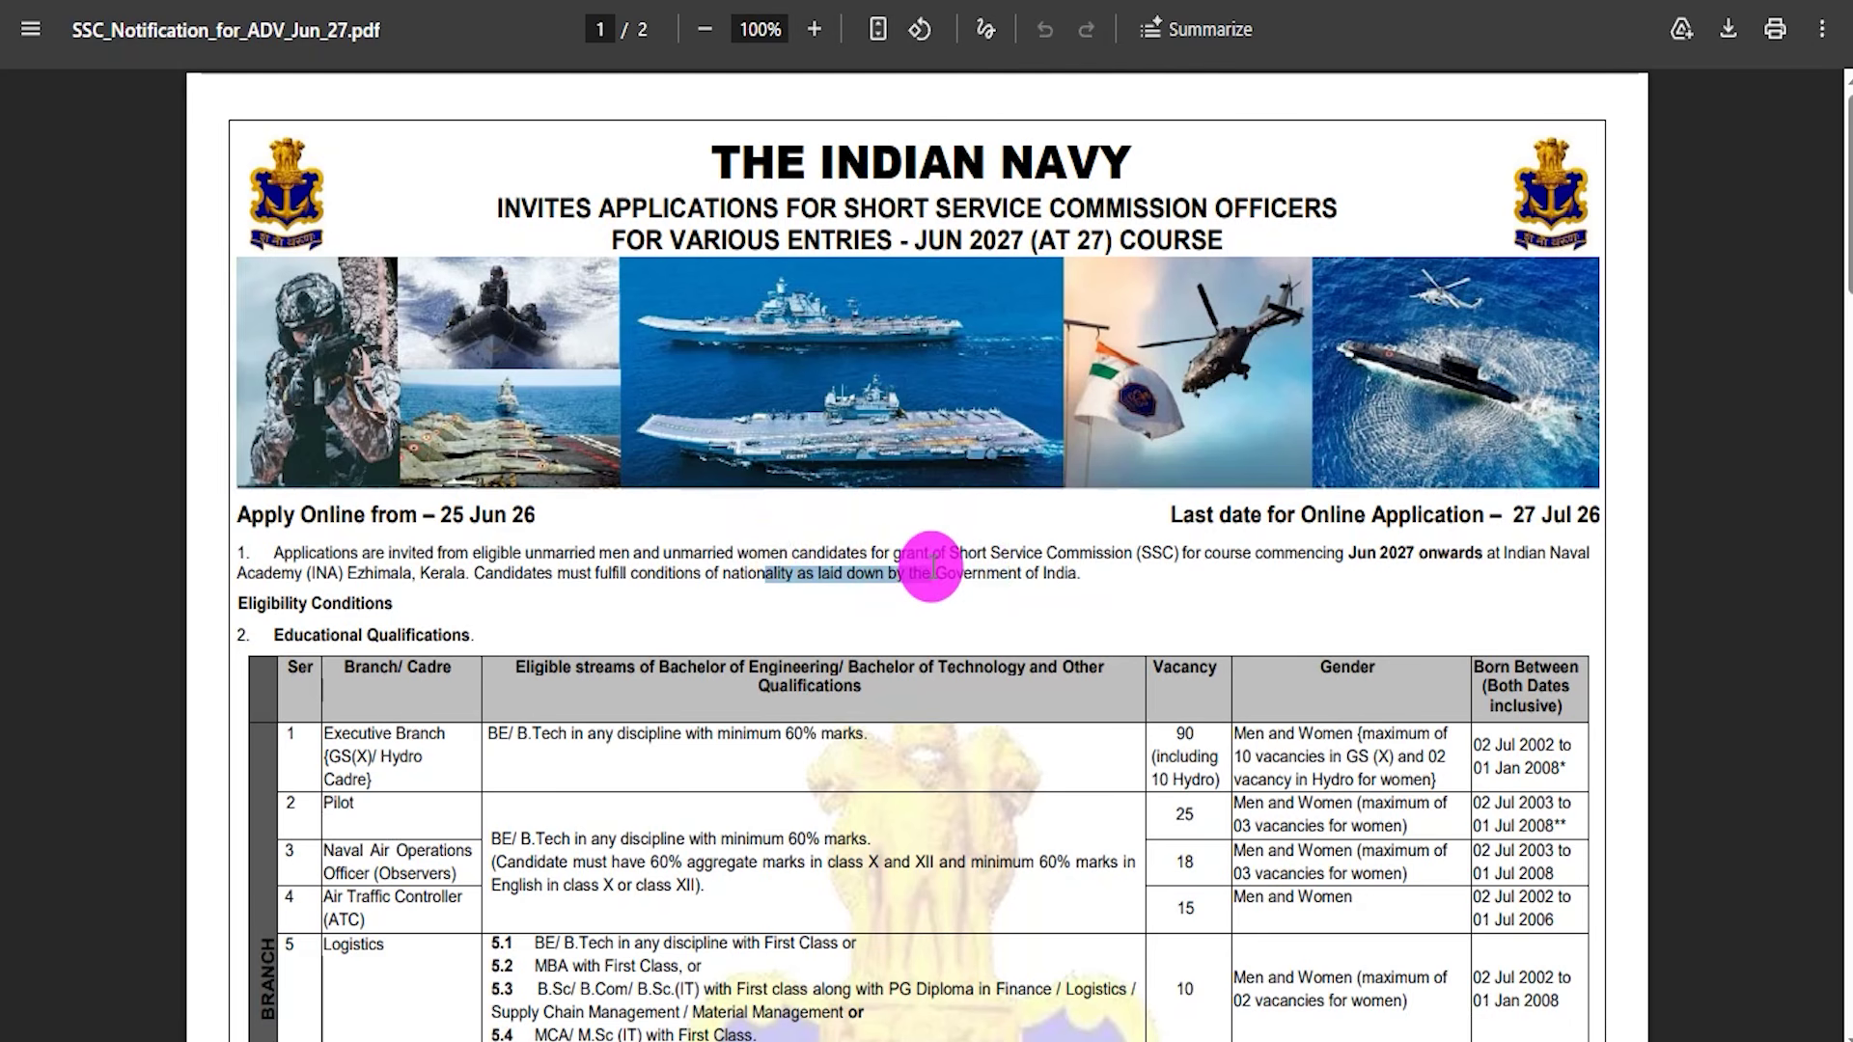
# Review the SSC officers notification heading, the SSC application window notice in the news, and the other sections of the Join Indian Navy home page
pyautogui.moveTo(968, 242); pyautogui.dragTo(1145, 240)
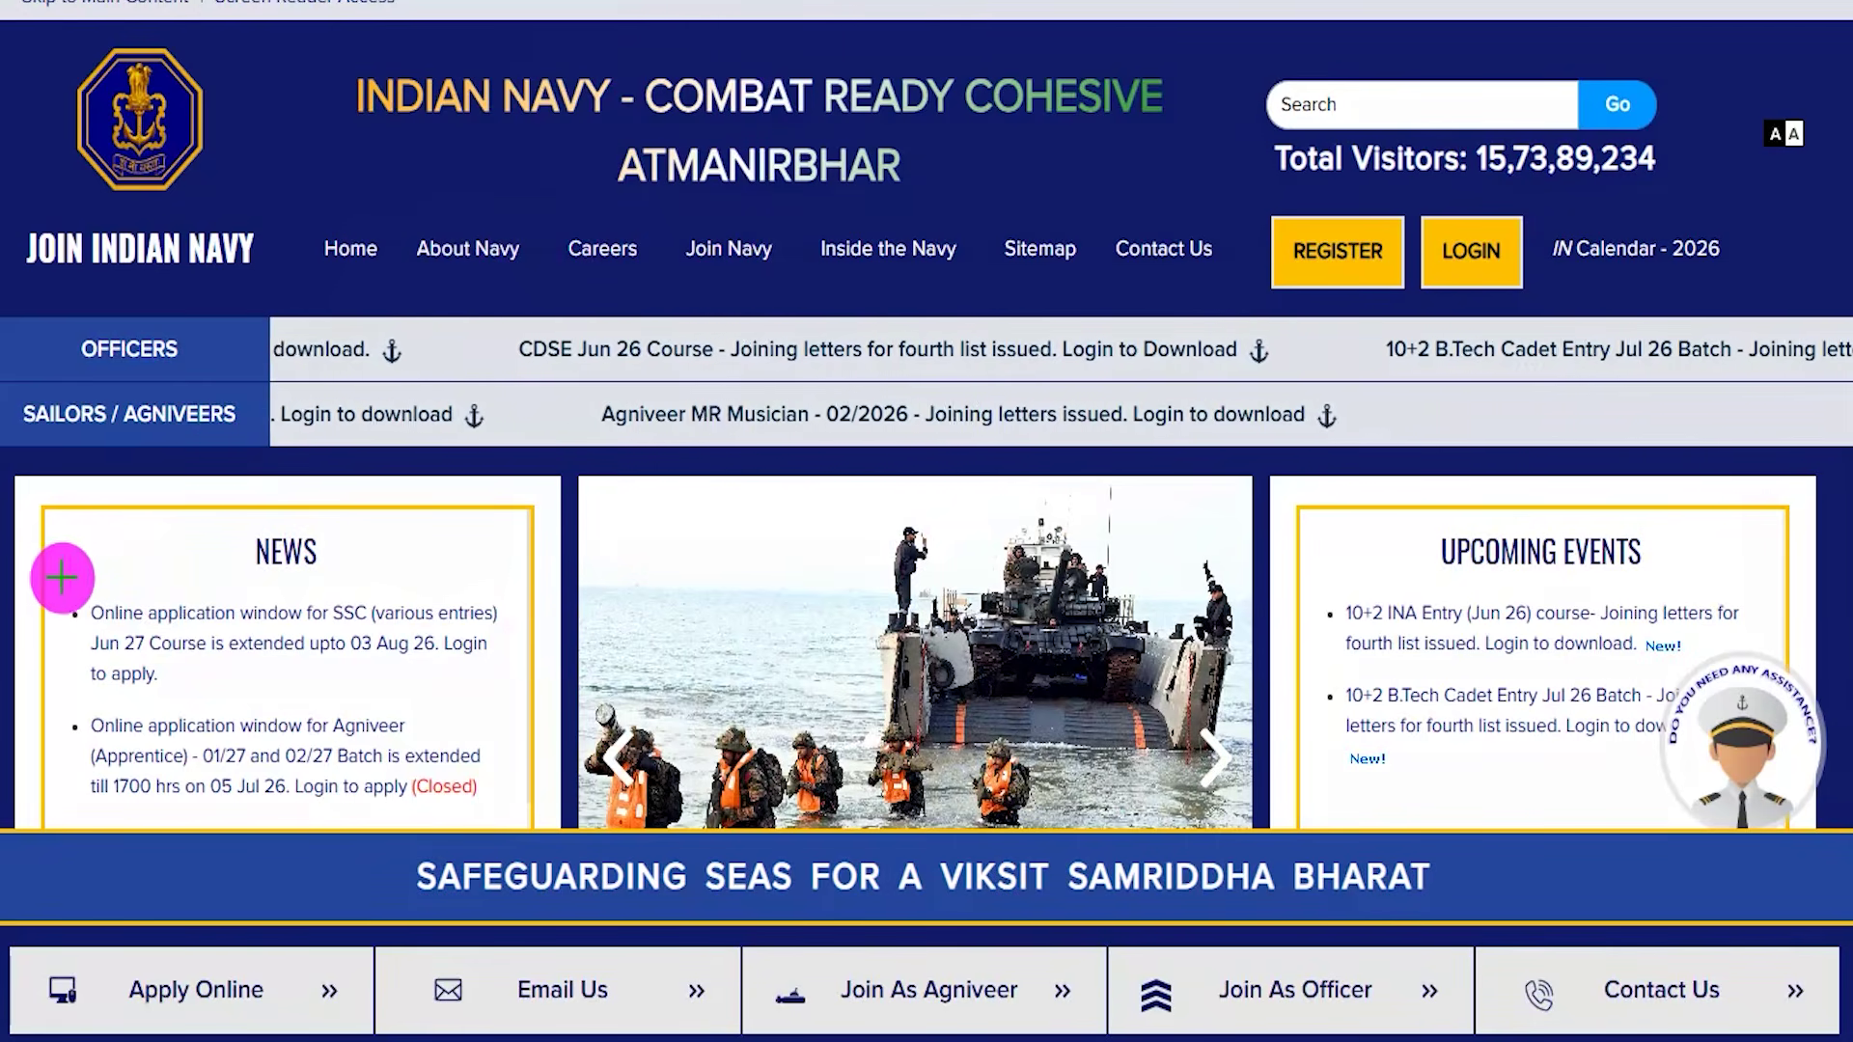
pyautogui.moveTo(71, 579)
pyautogui.mouseDown()
pyautogui.moveTo(459, 629)
pyautogui.moveTo(519, 692)
pyautogui.mouseUp()
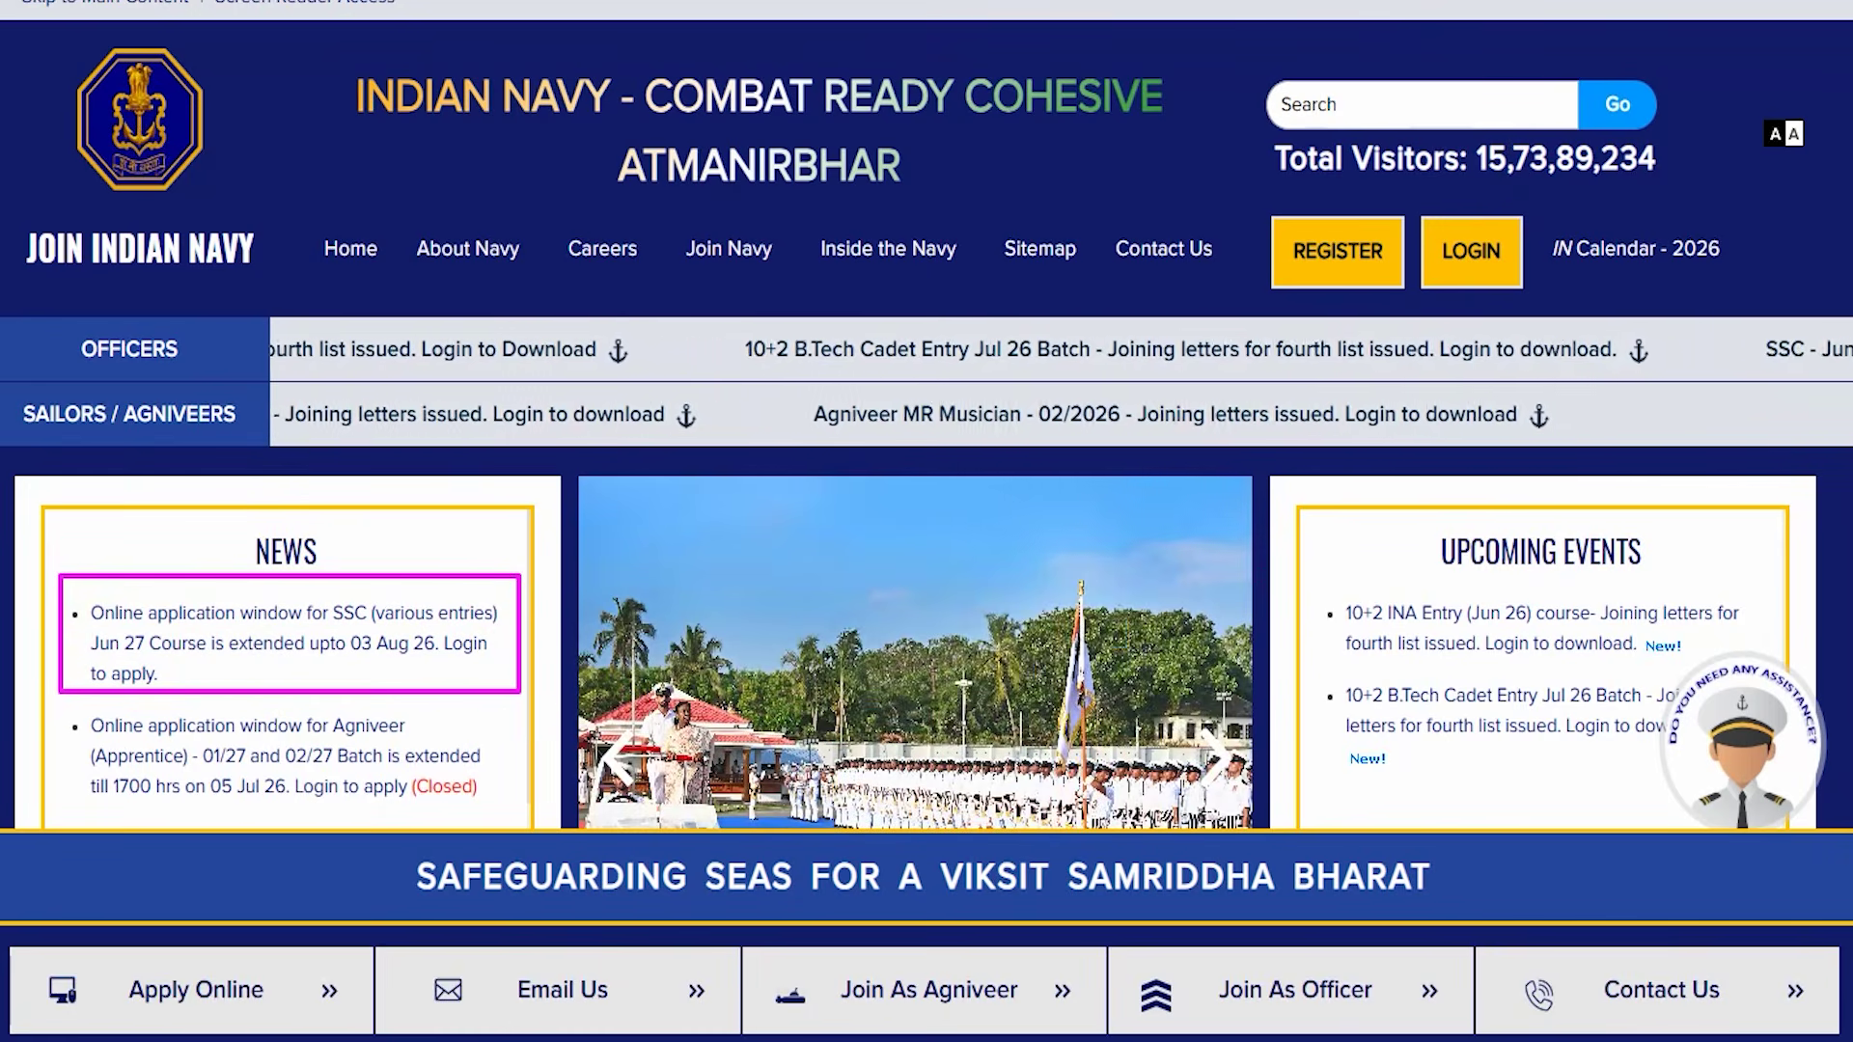
pyautogui.press('Escape')
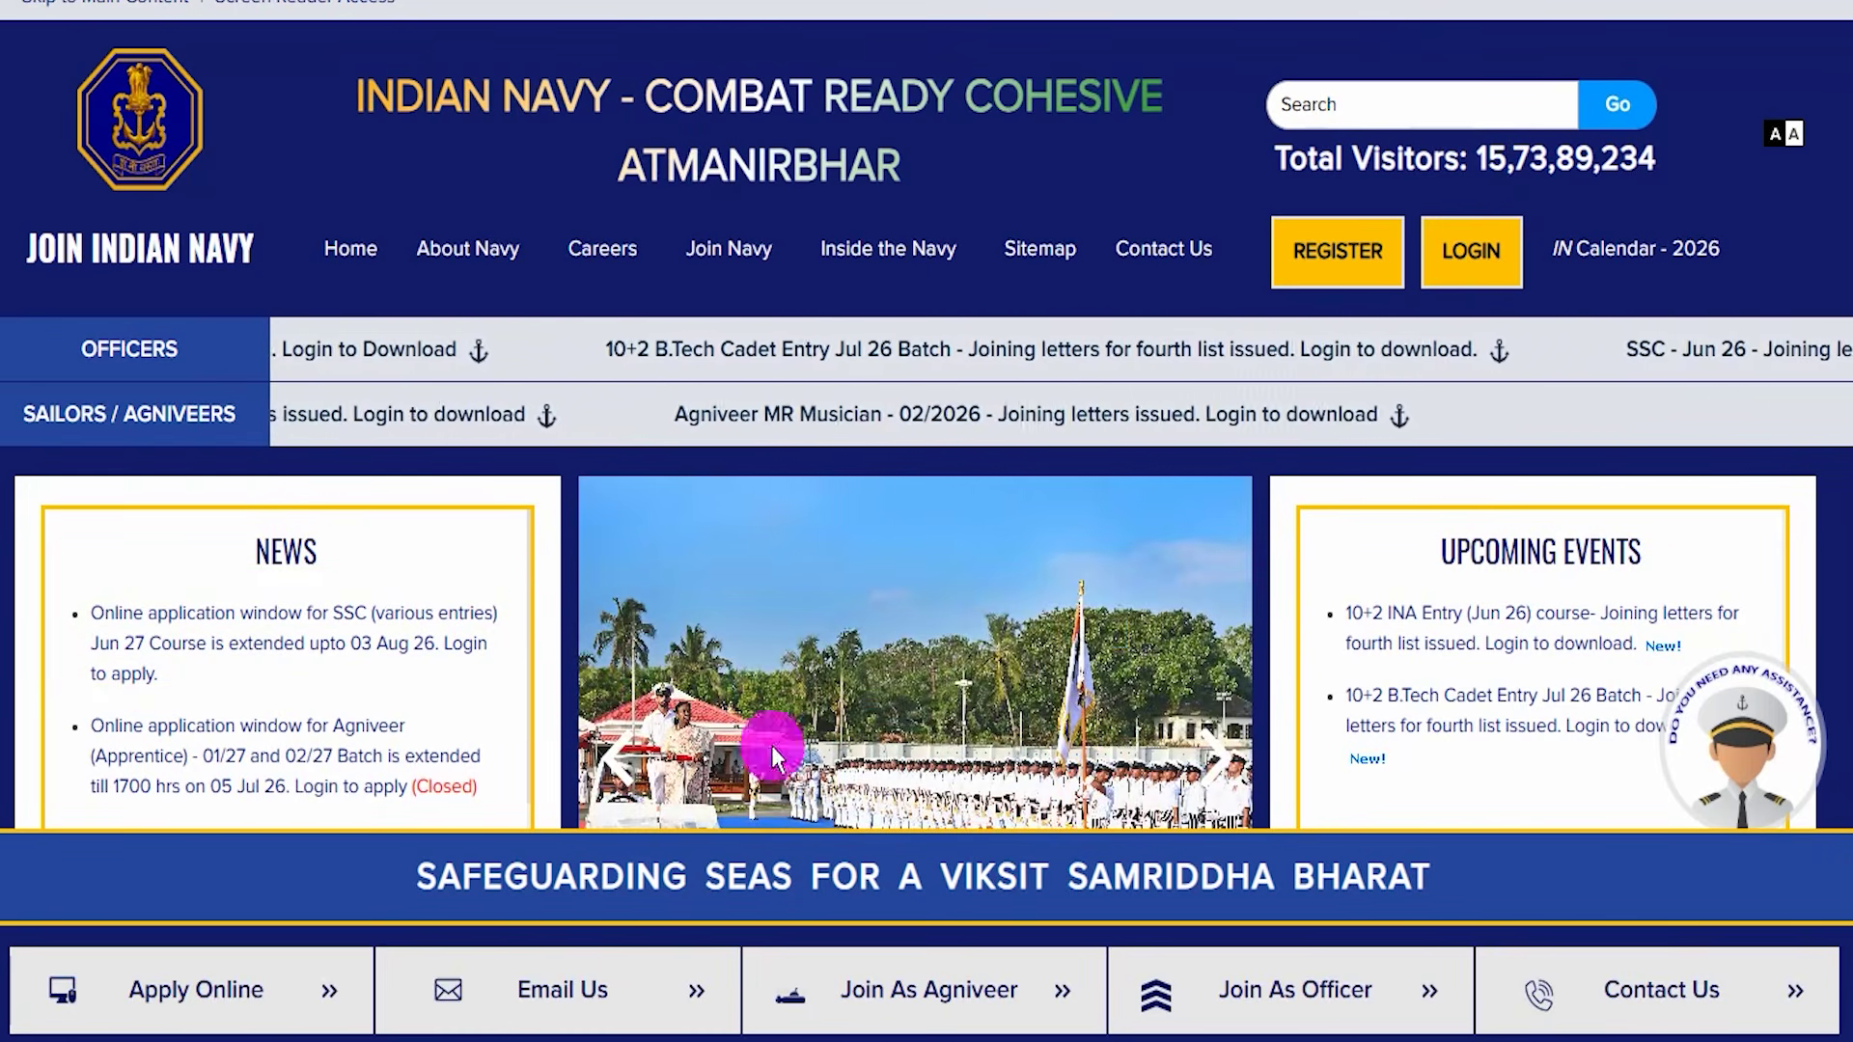
pyautogui.click(1226, 757)
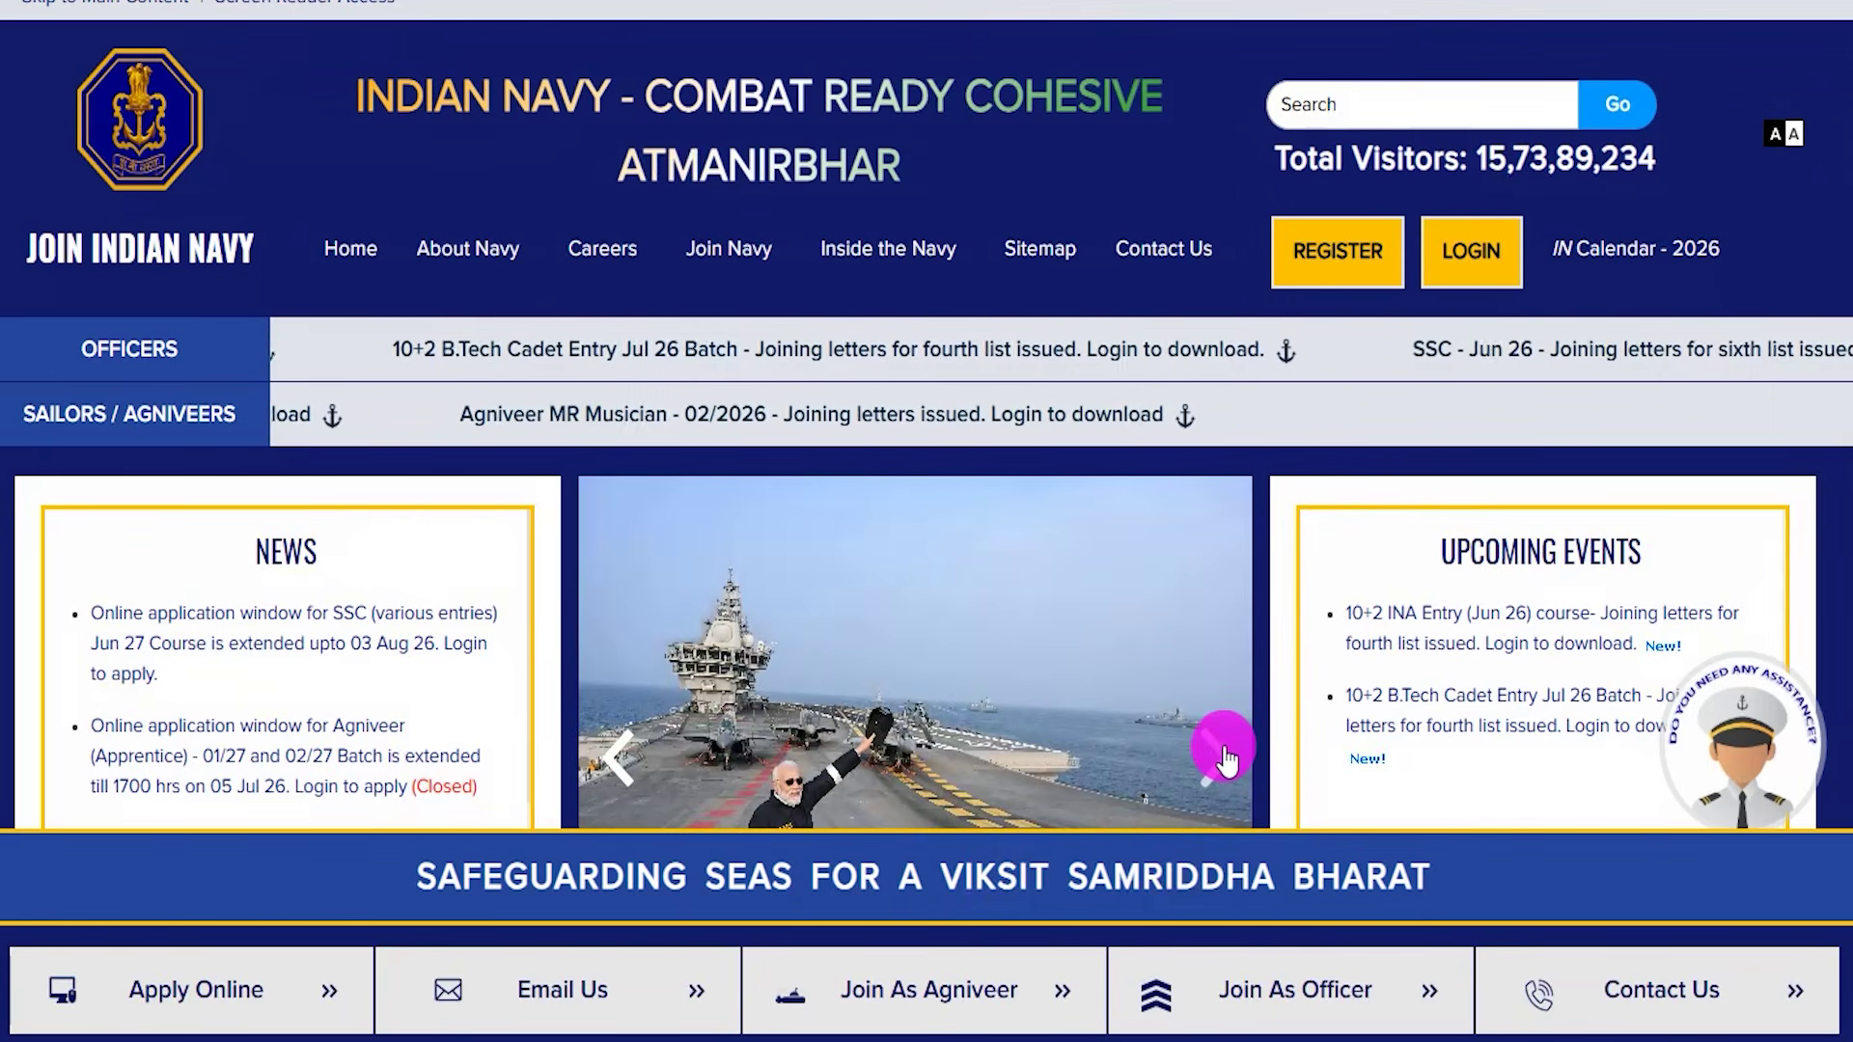
pyautogui.click(1225, 757)
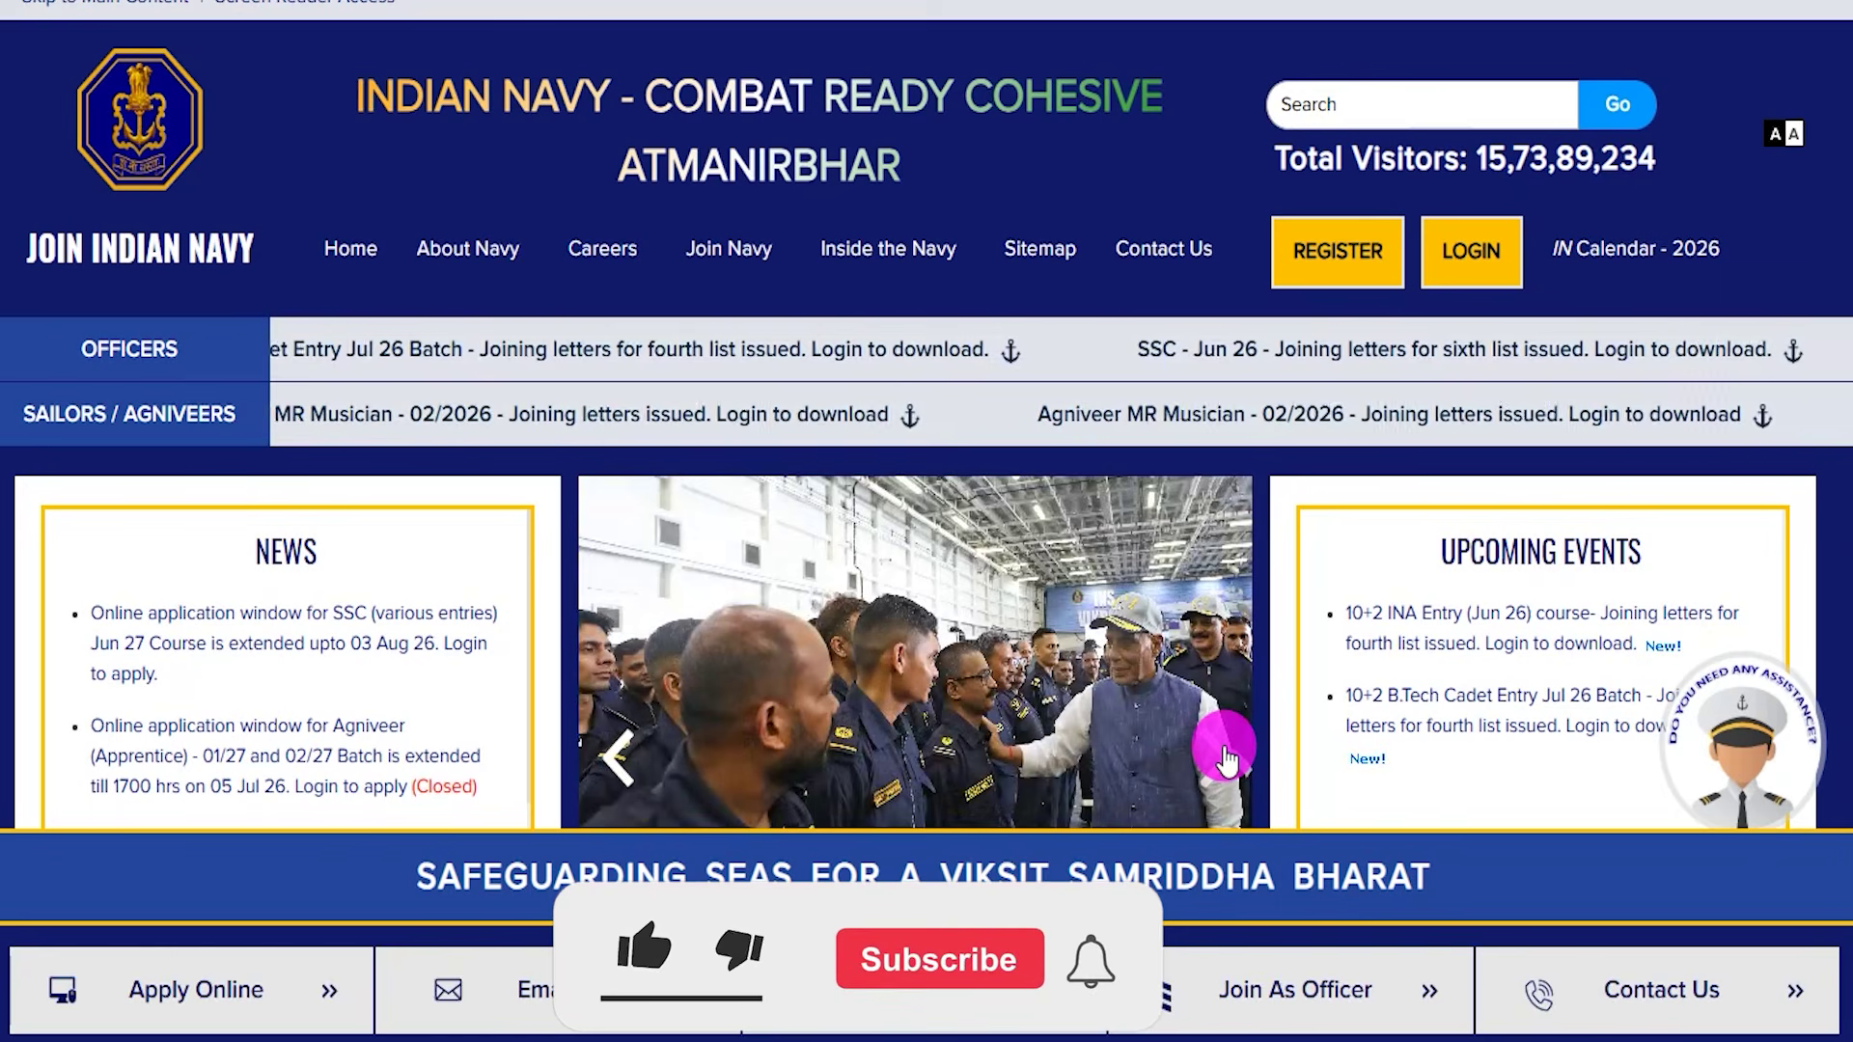
pyautogui.click(1225, 758)
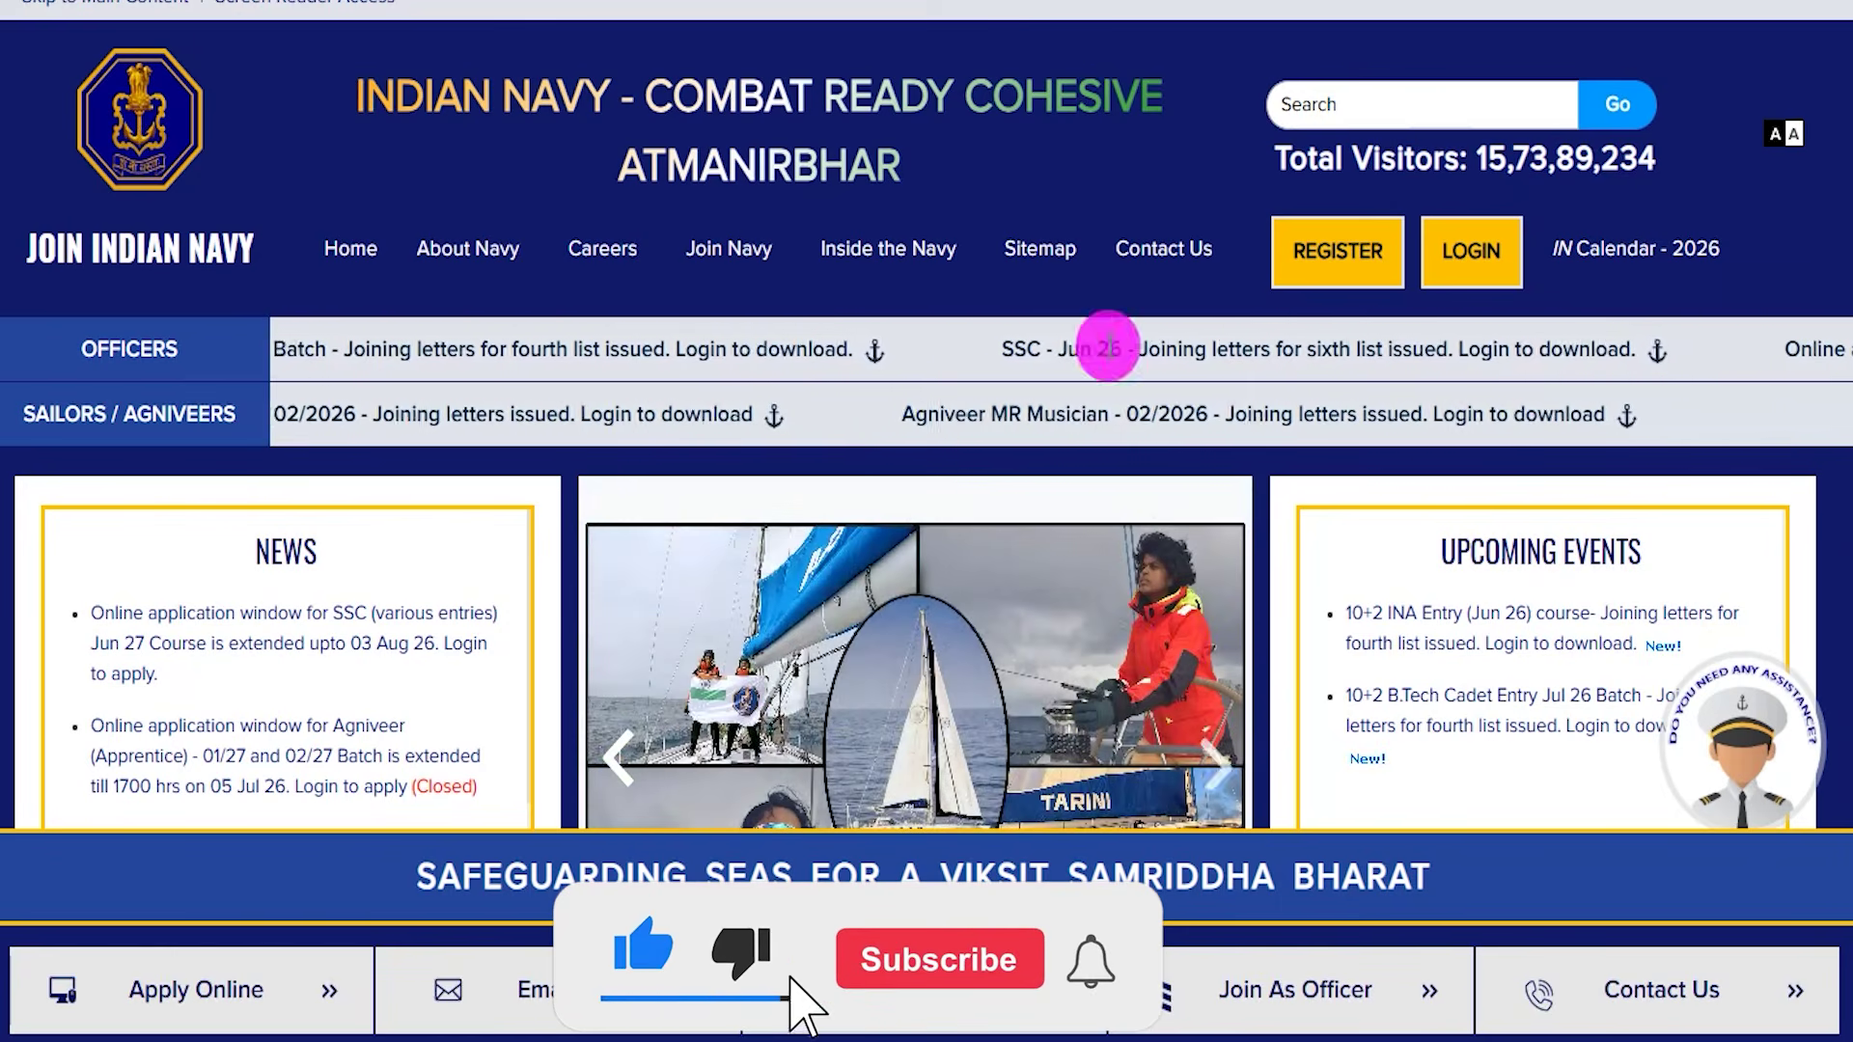
pyautogui.scroll(-5, 1116, 476)
pyautogui.scroll(5, 1116, 476)
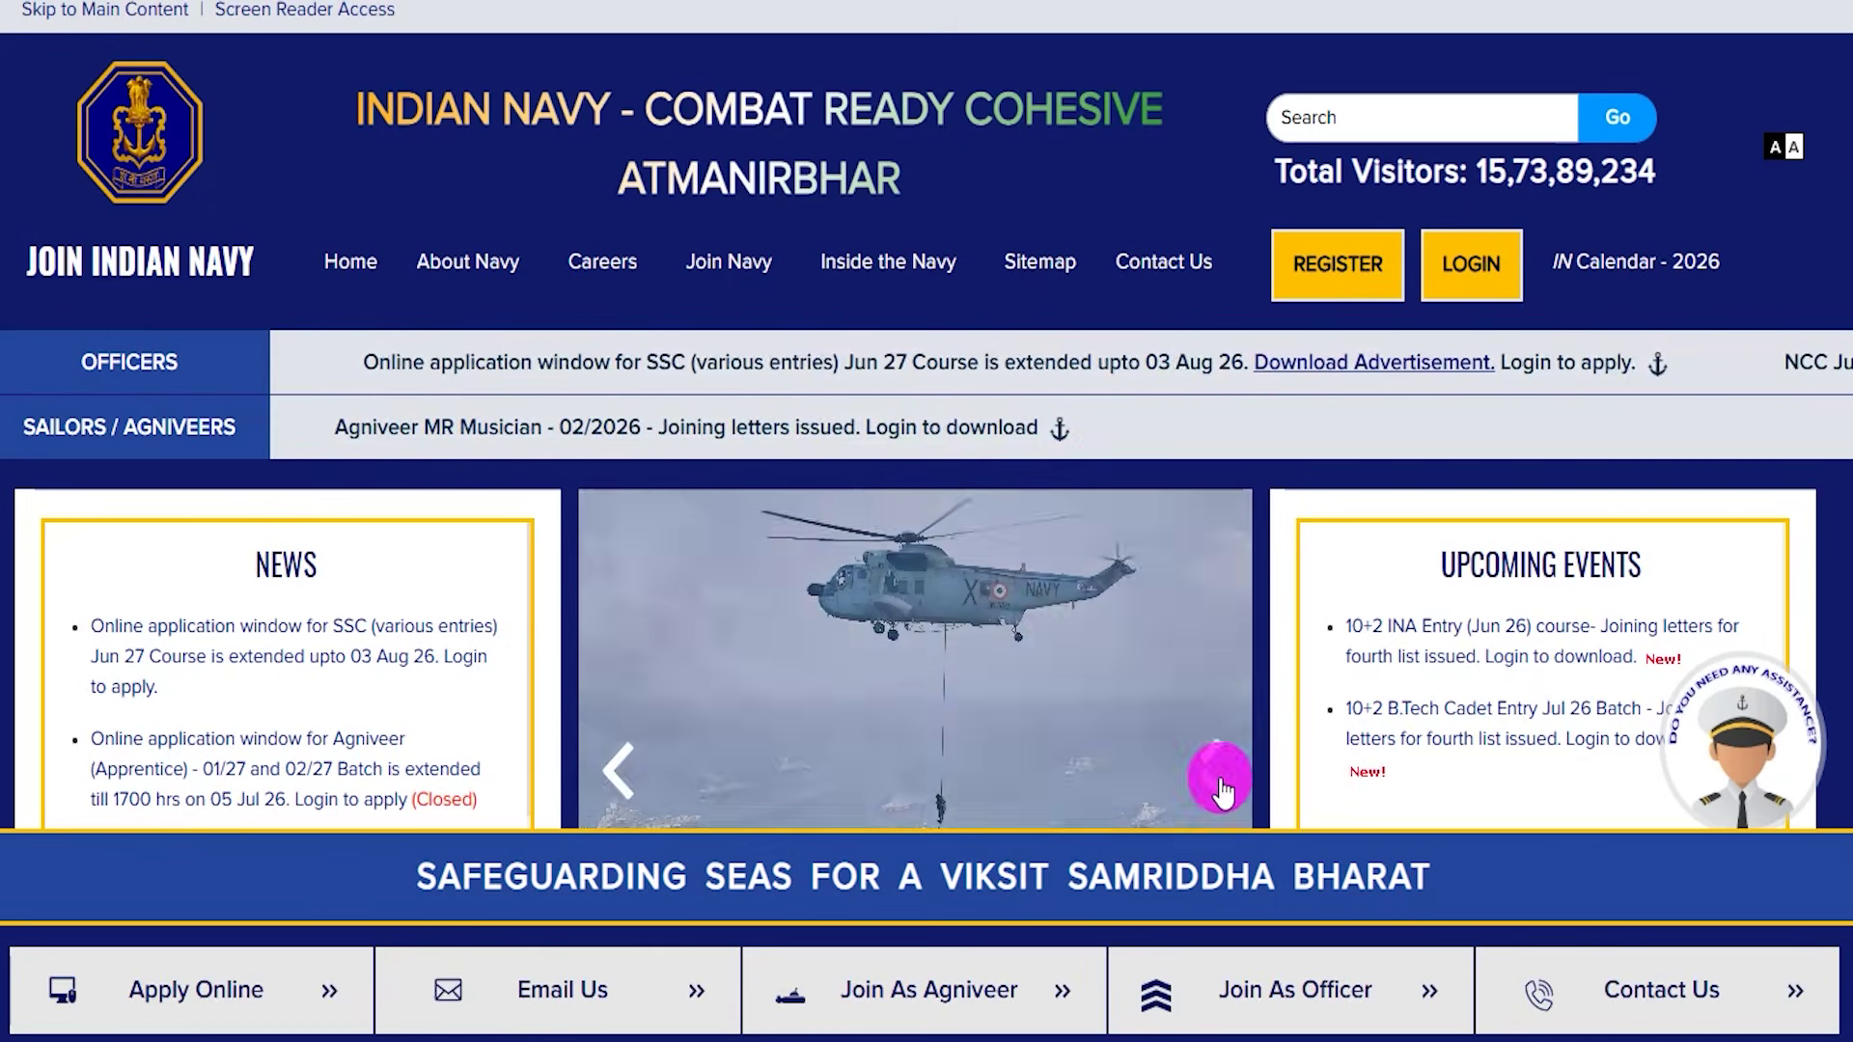
pyautogui.scroll(-4, 1210, 720)
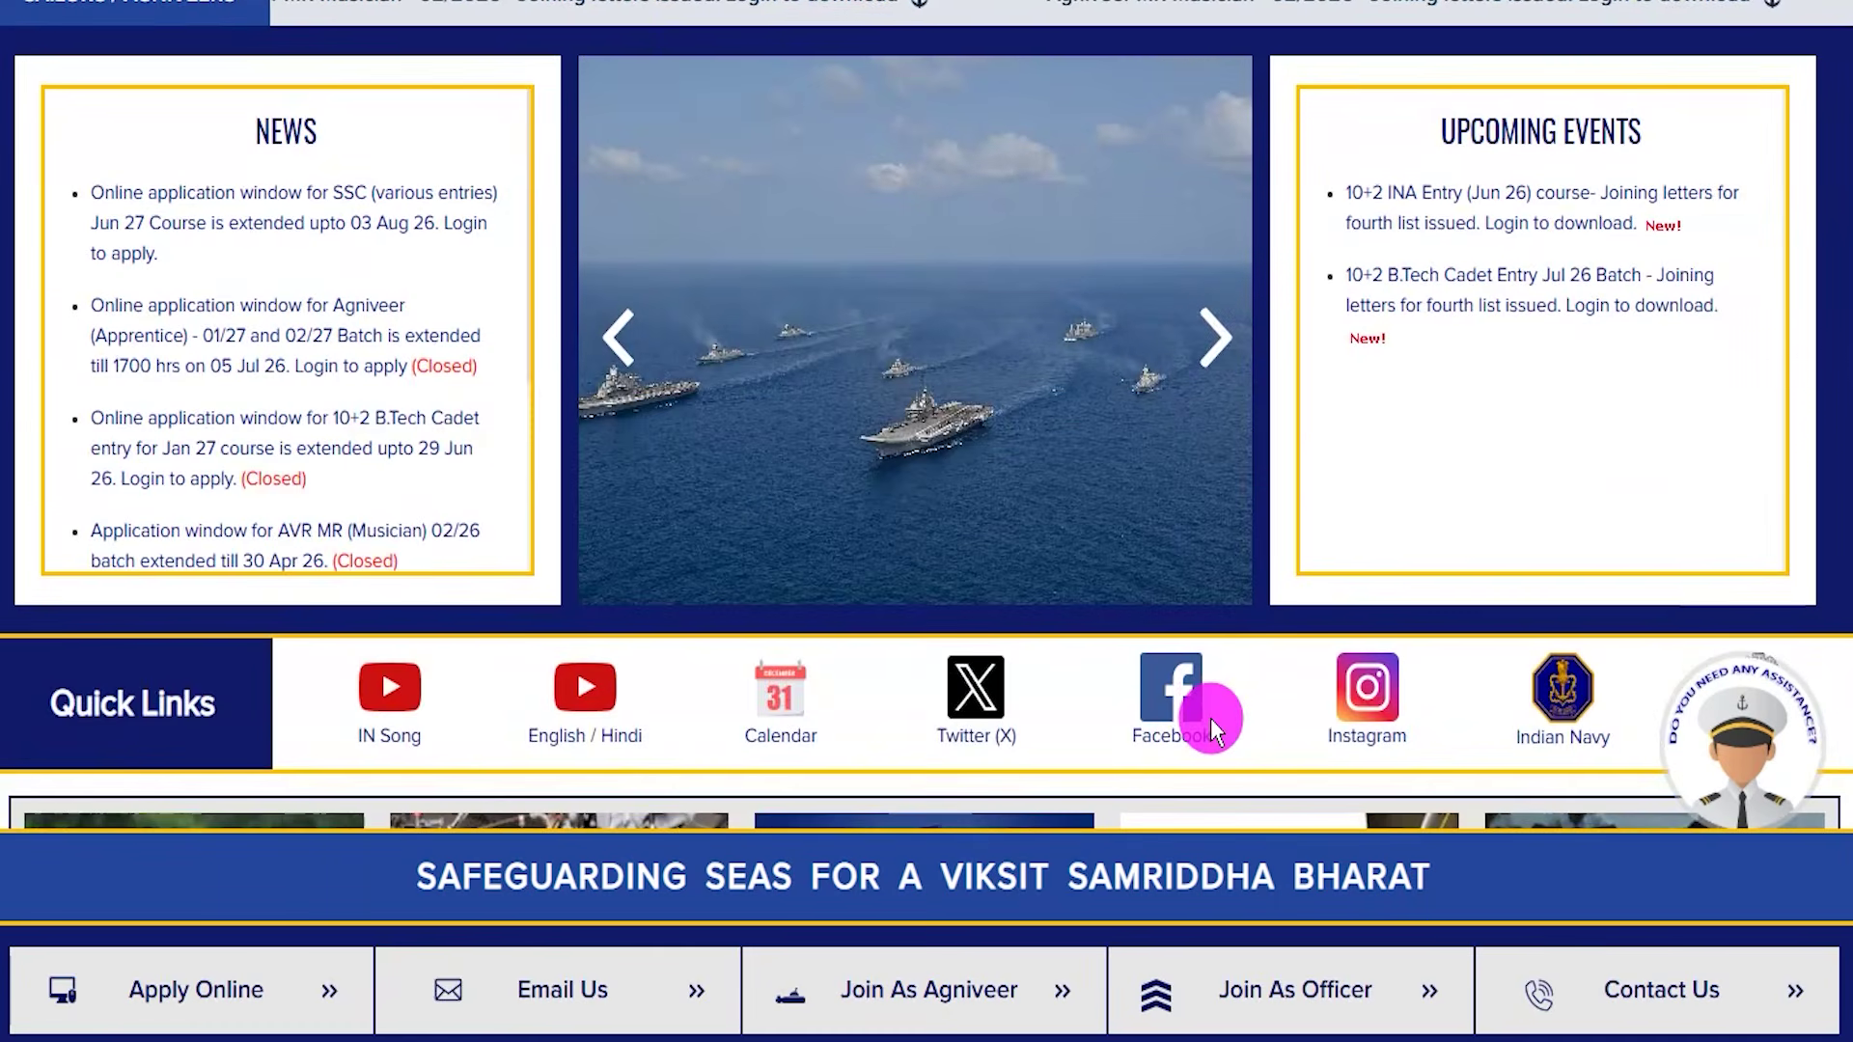
pyautogui.scroll(4, 1210, 718)
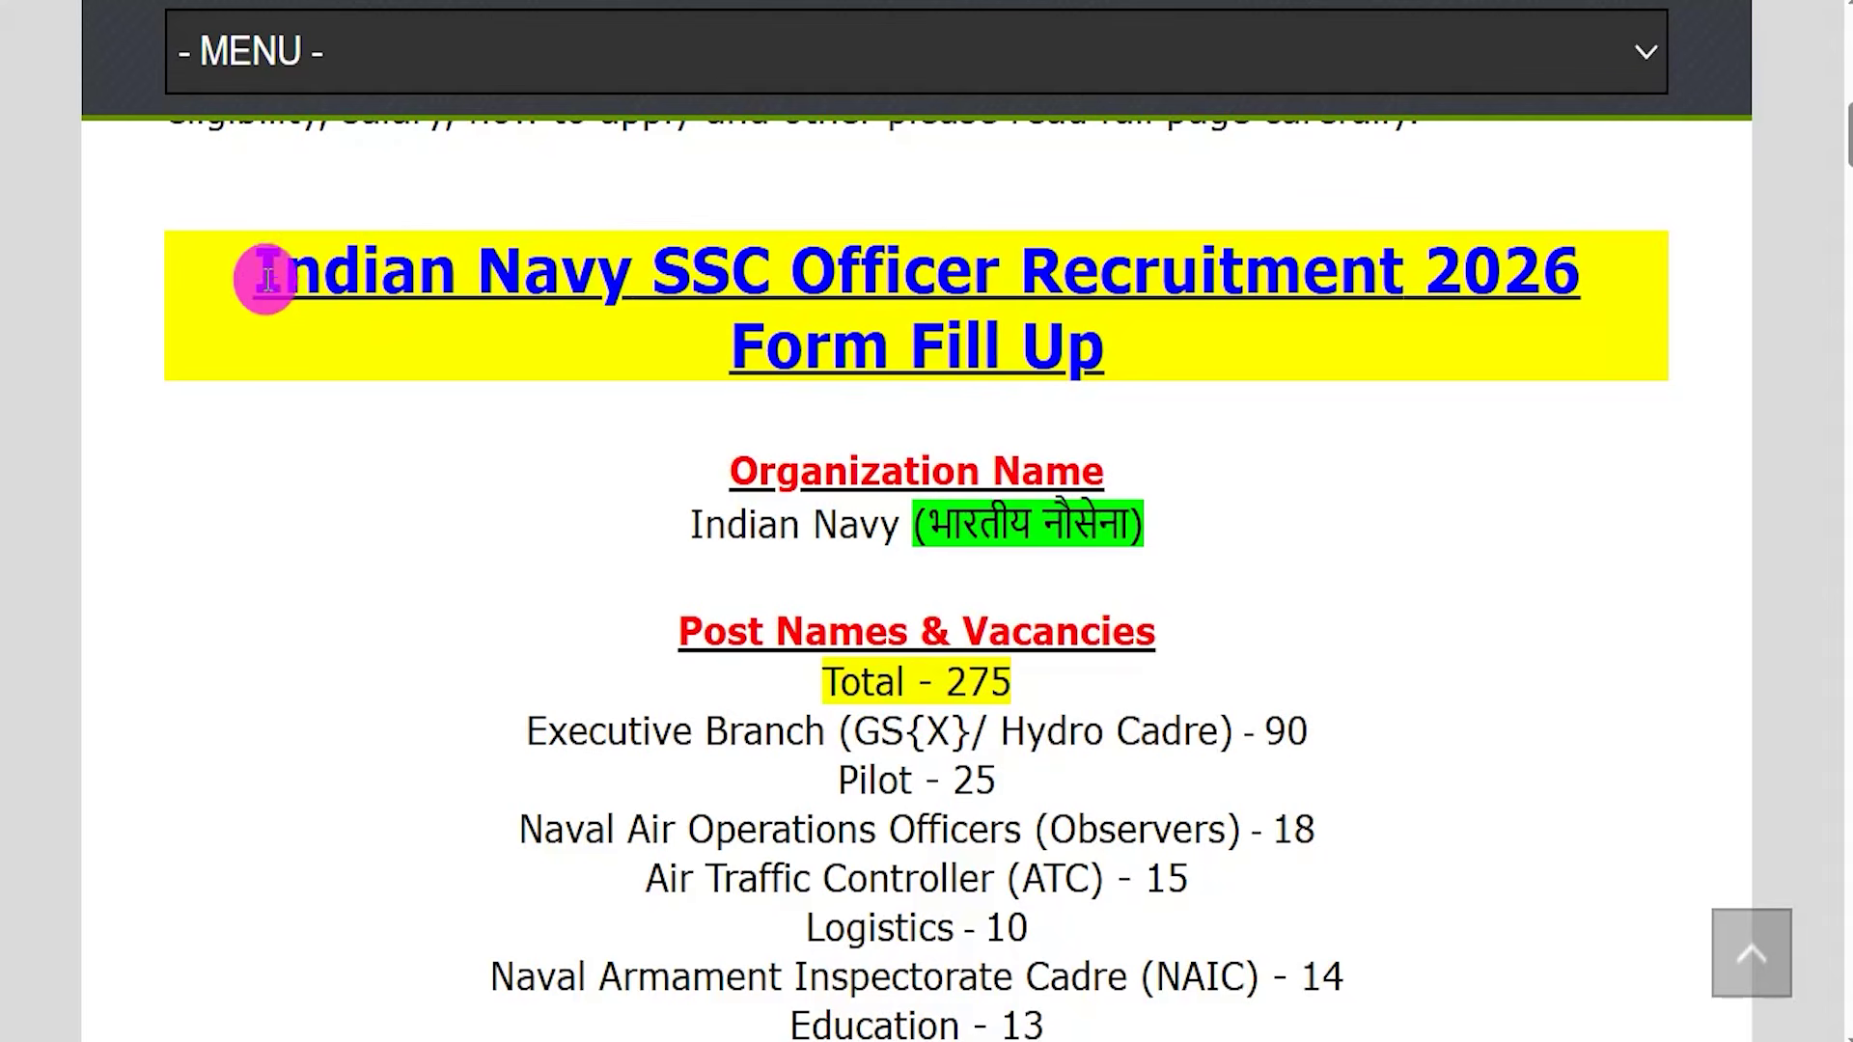
# Examine the organization name, total vacancies and post-wise vacancies in the Indian Navy SSC Officer Recruitment 2026 article
pyautogui.moveTo(267, 279); pyautogui.dragTo(1062, 349)
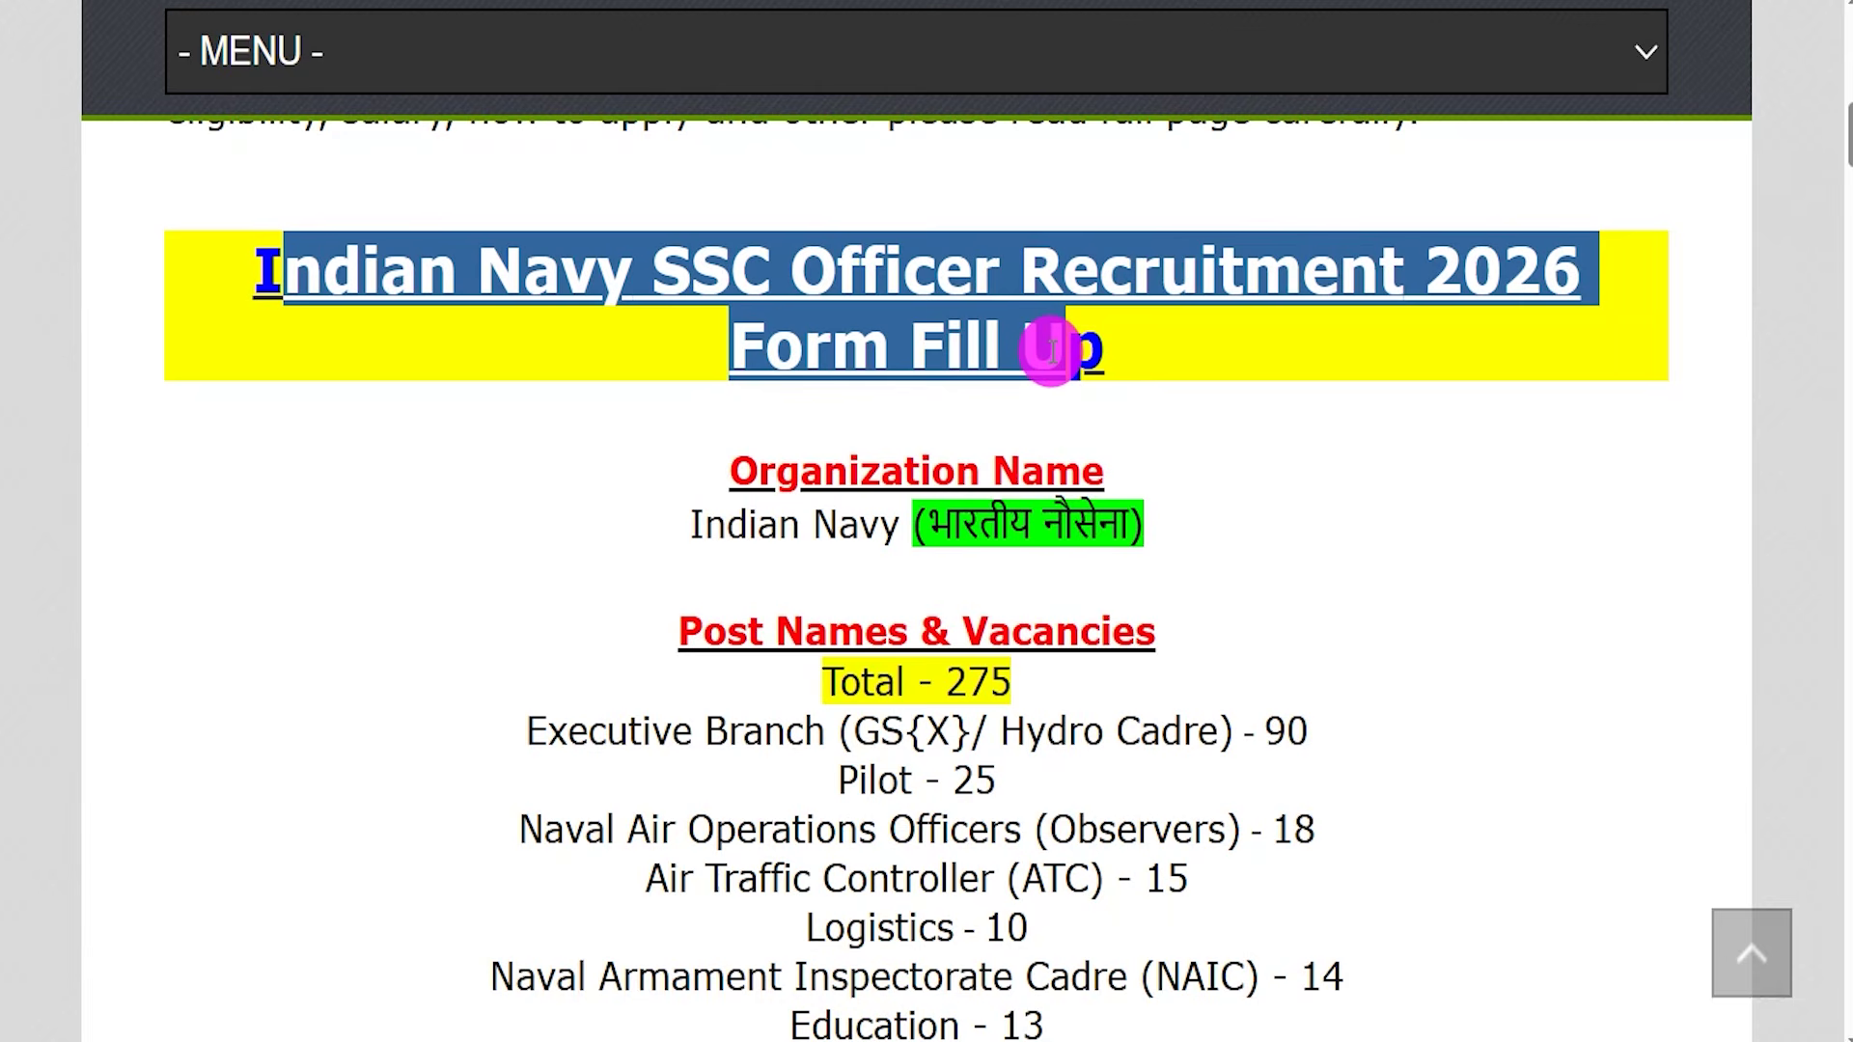
pyautogui.moveTo(703, 528); pyautogui.dragTo(1051, 574)
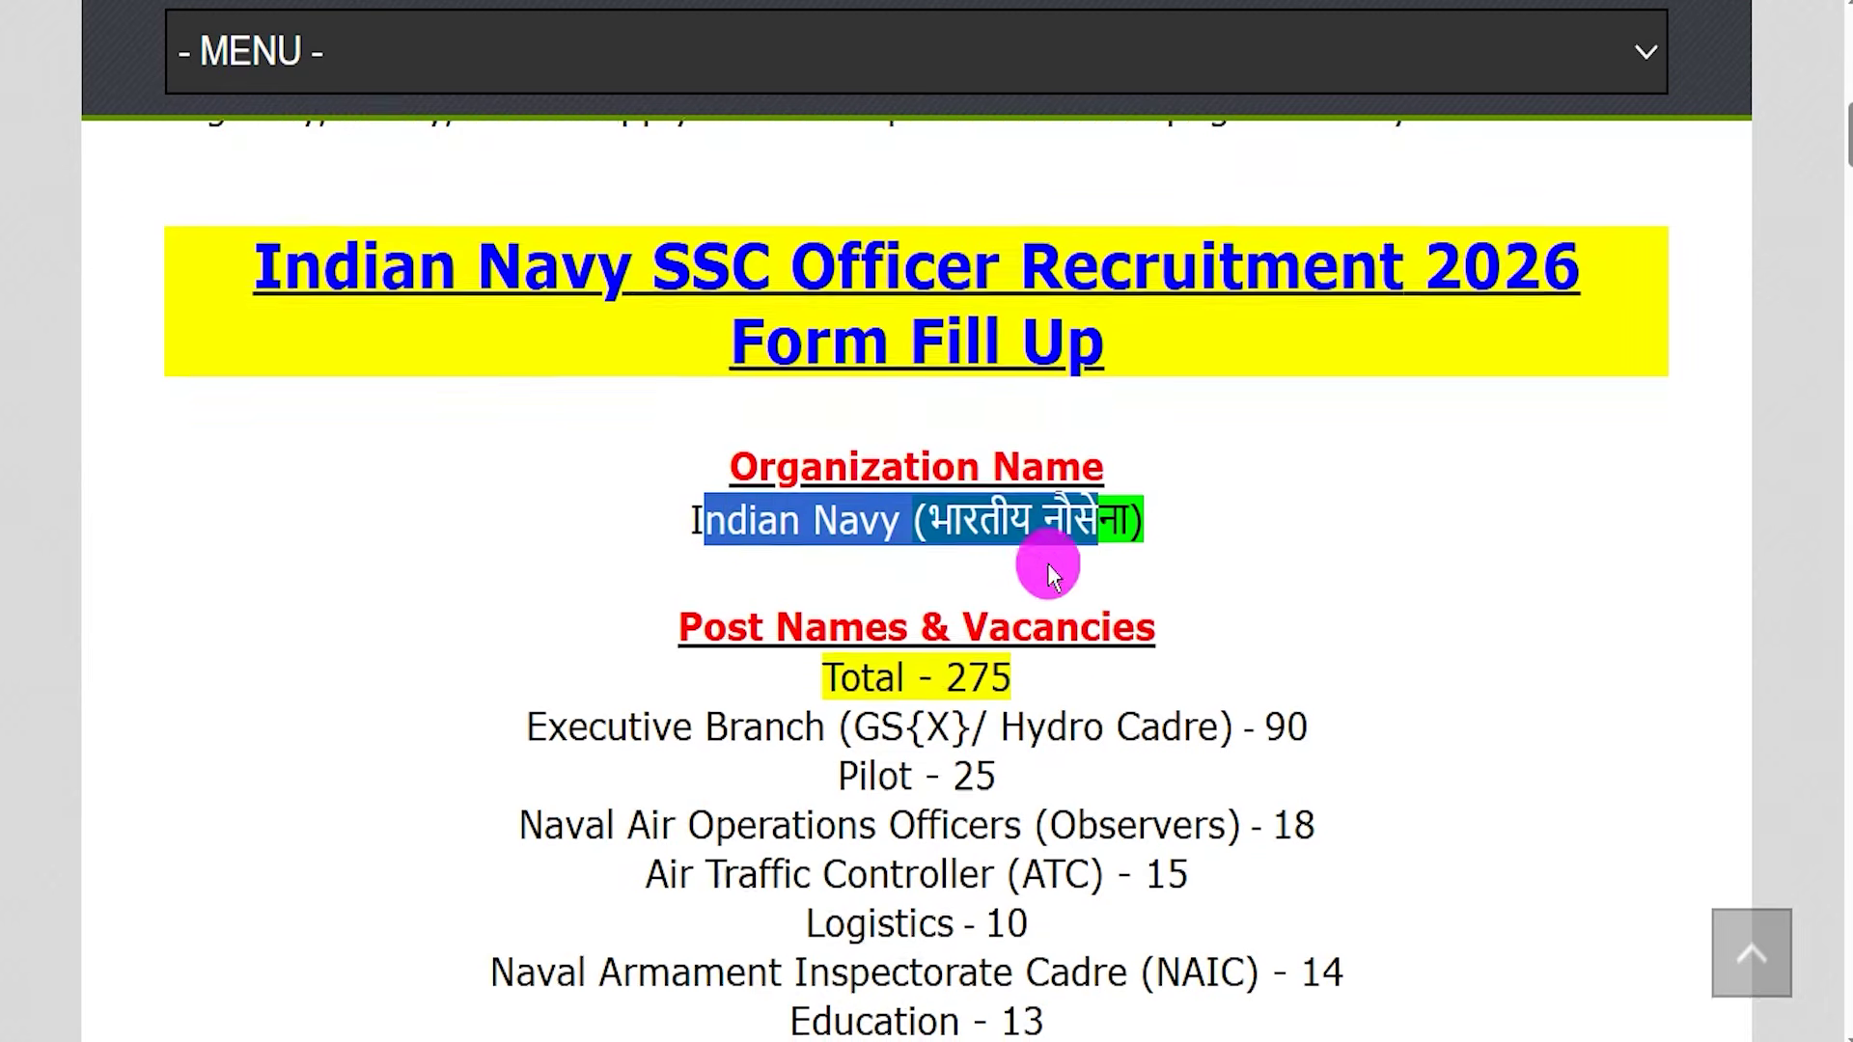
pyautogui.scroll(-3, 1052, 574)
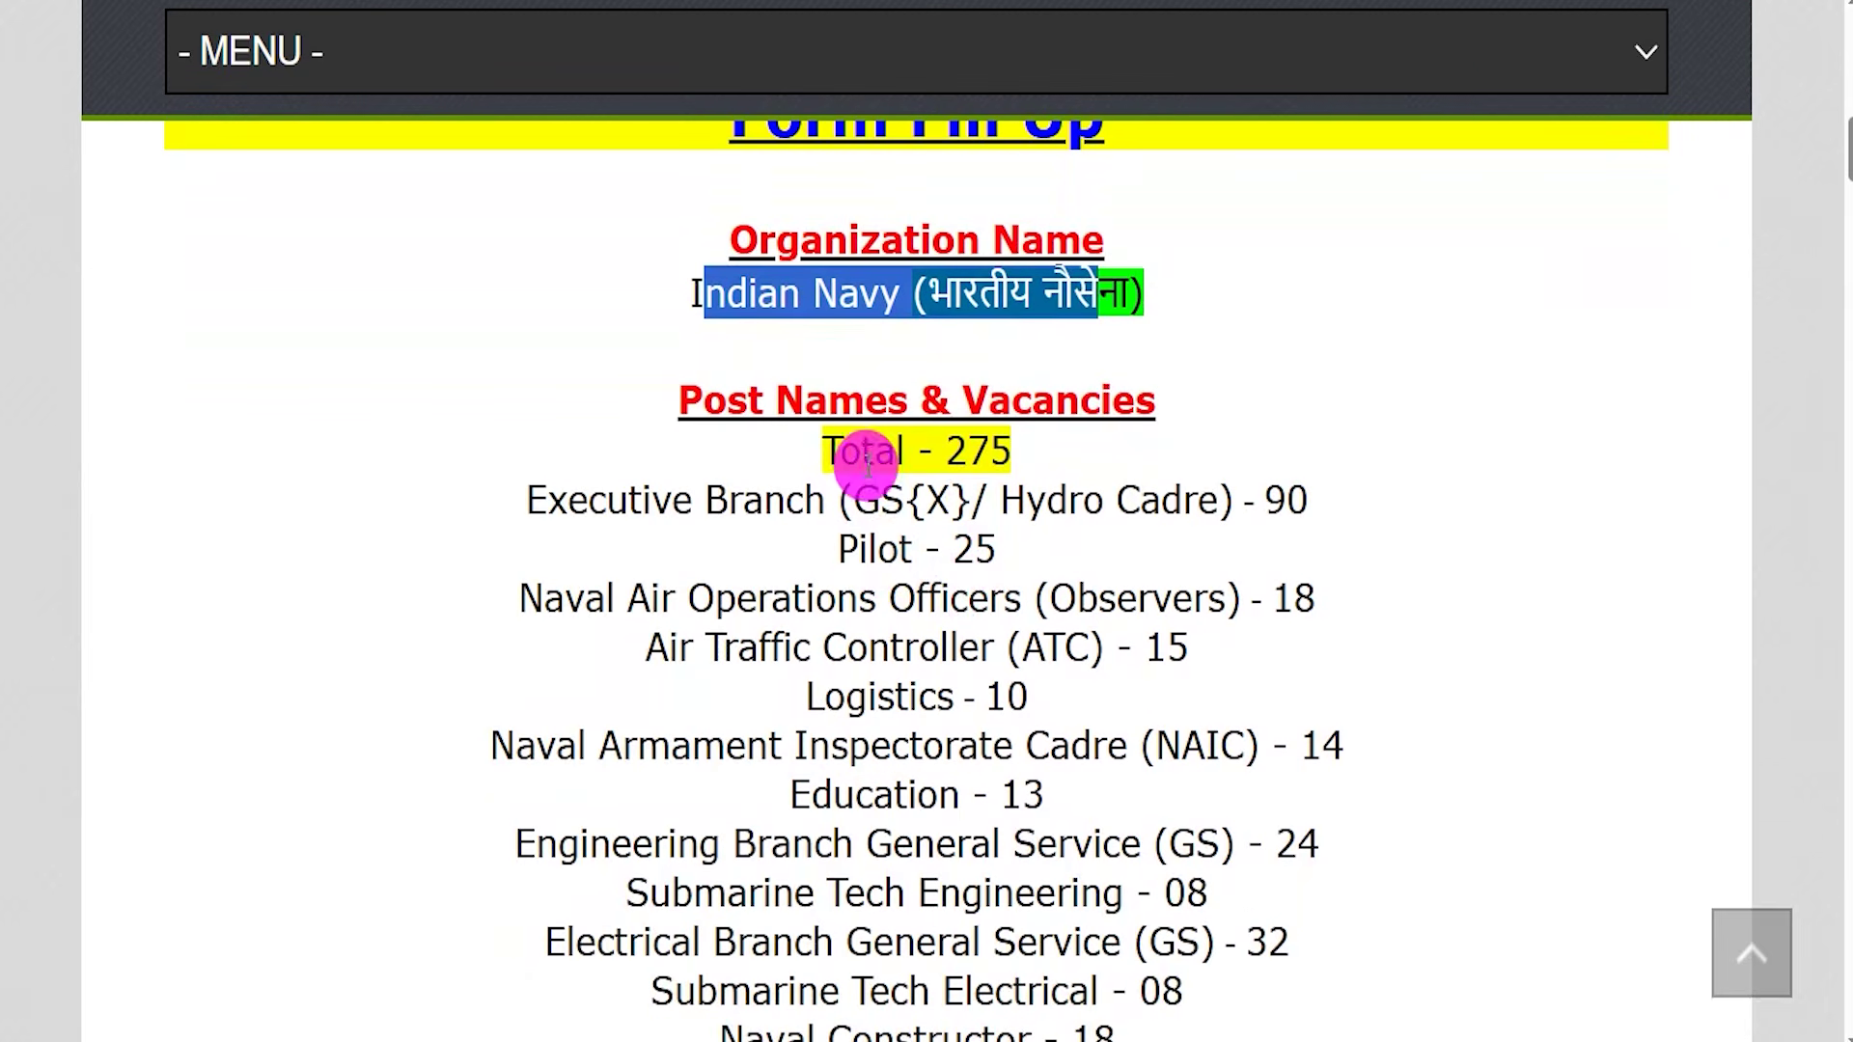
pyautogui.moveTo(945, 451); pyautogui.dragTo(998, 446)
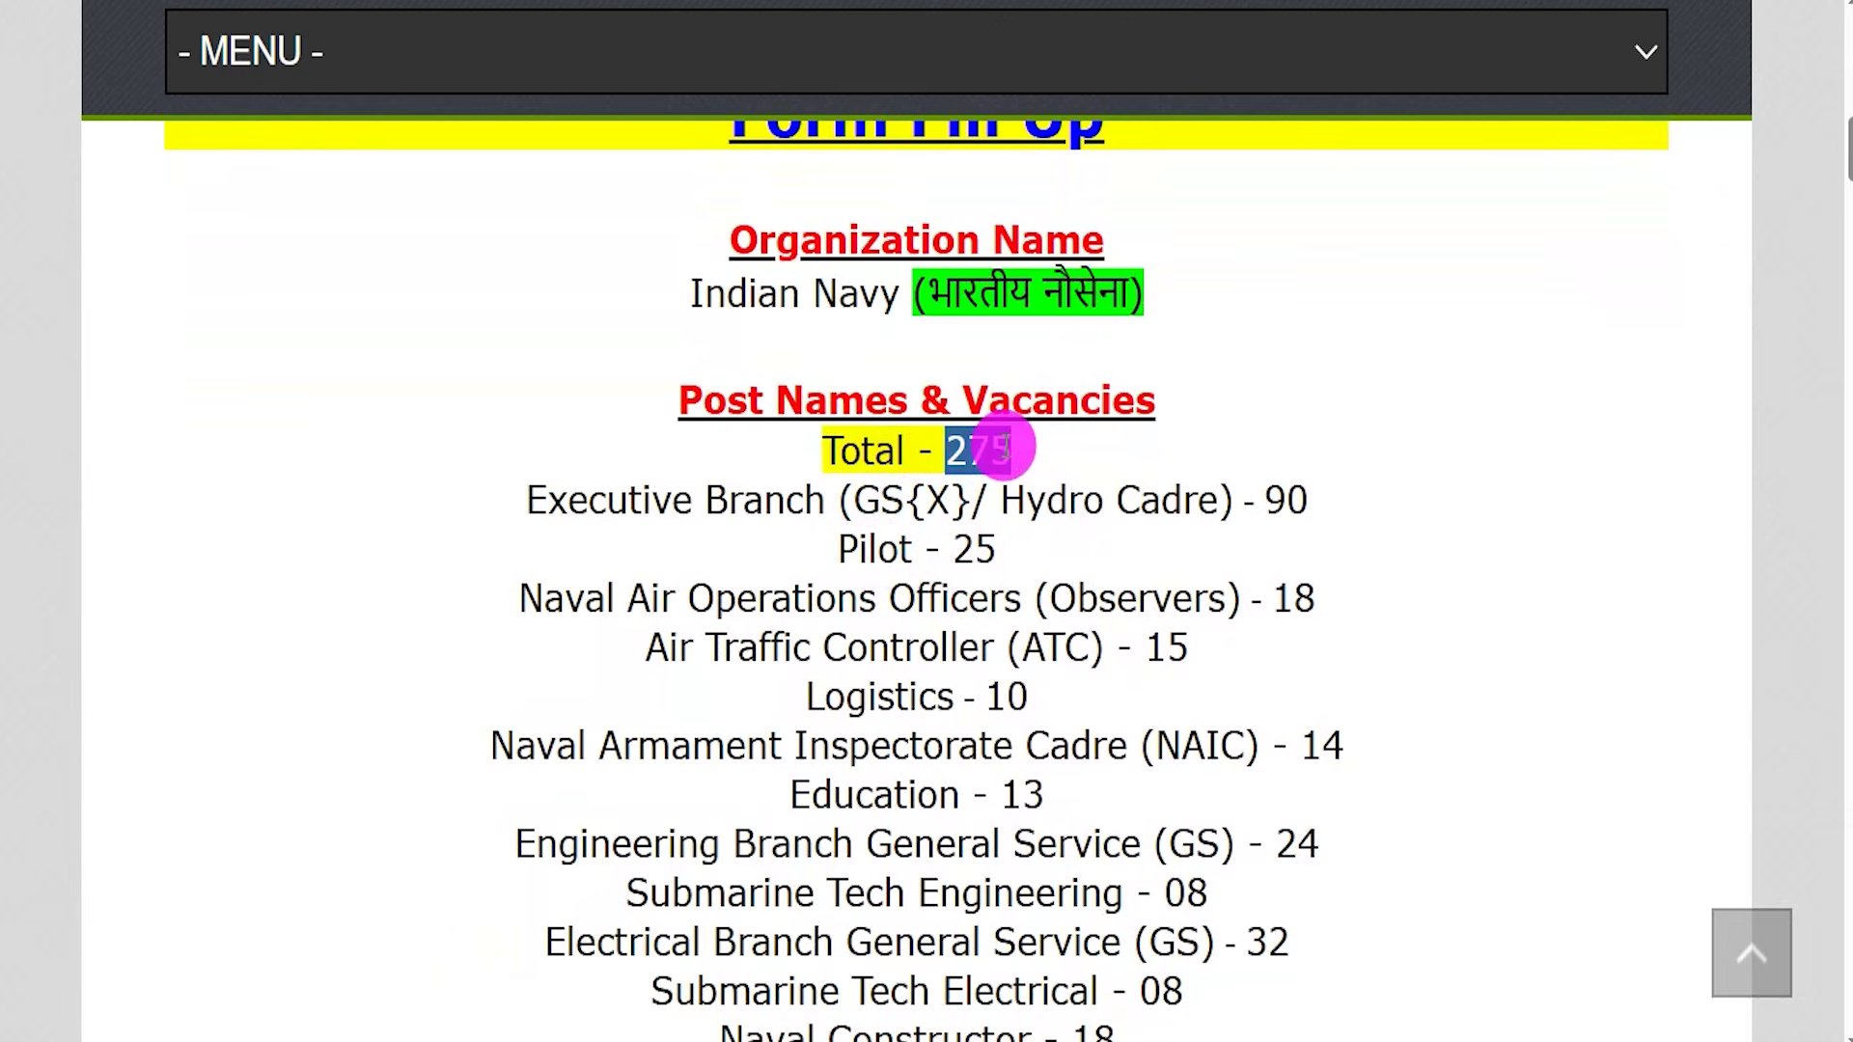
pyautogui.scroll(-1, 998, 439)
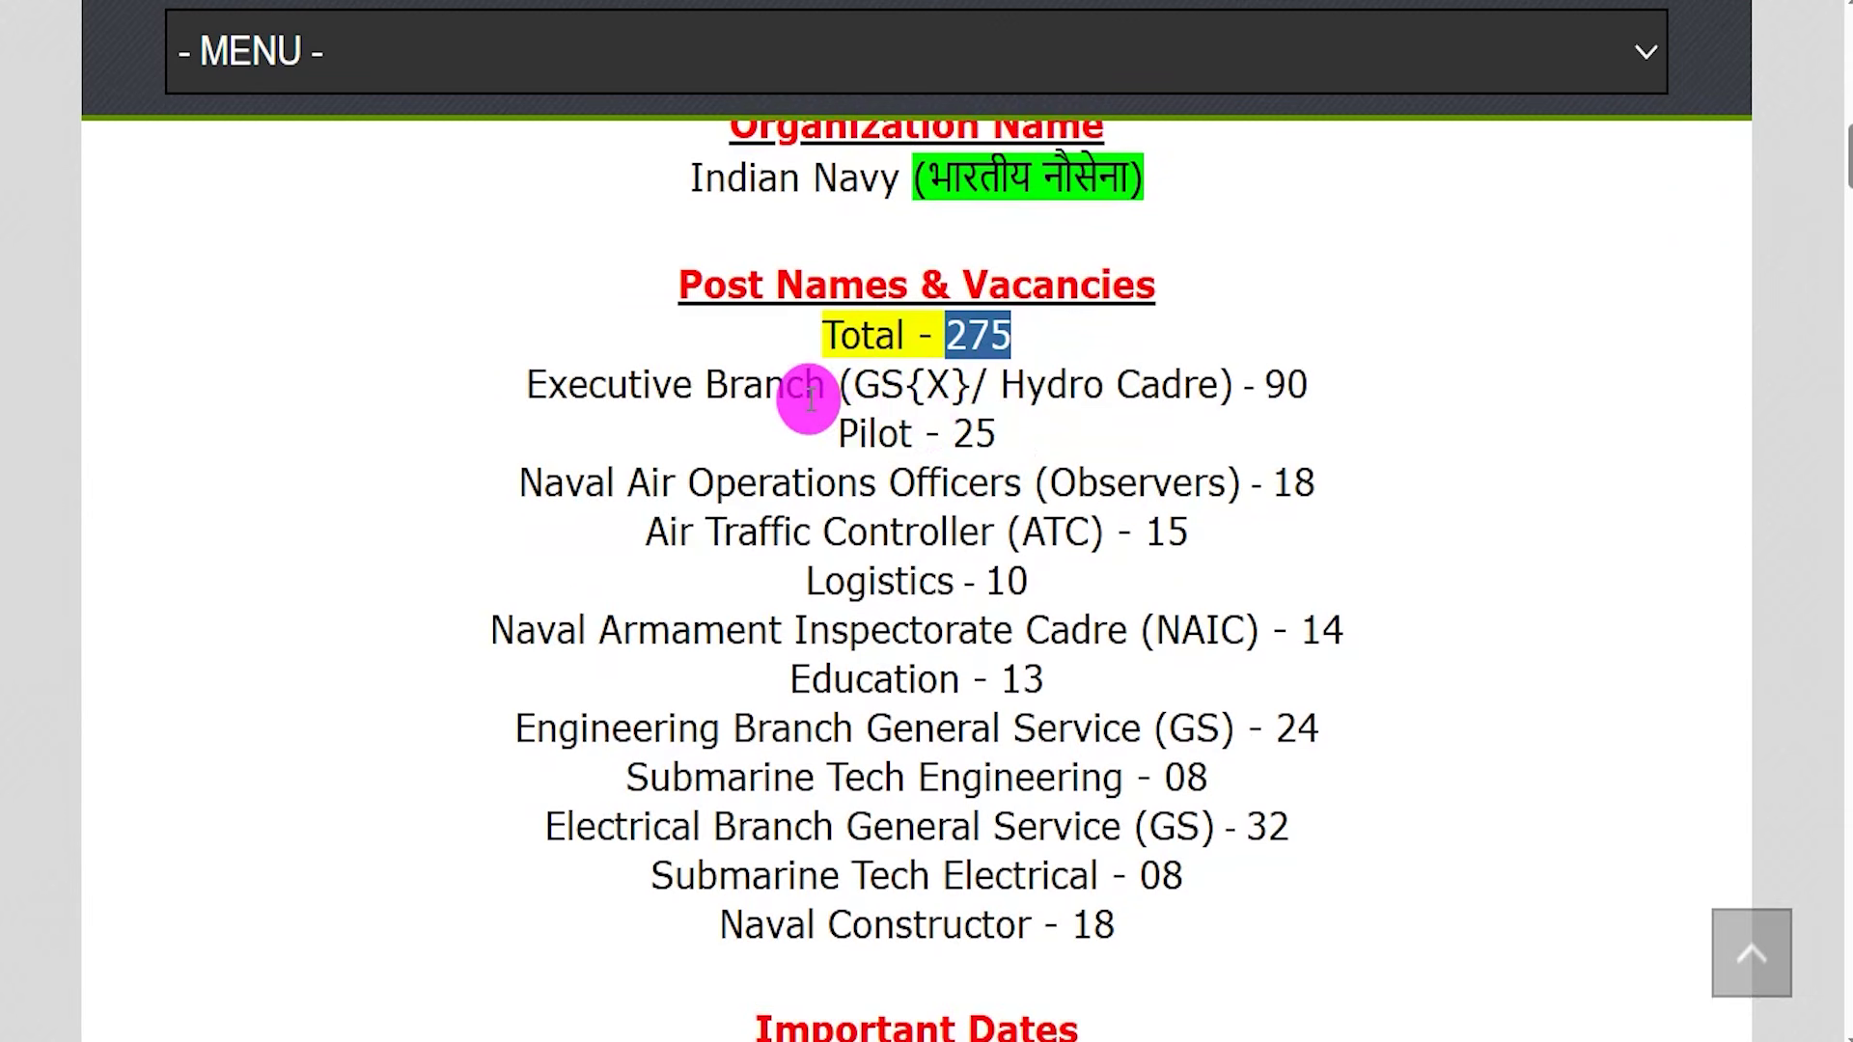
pyautogui.moveTo(546, 384); pyautogui.dragTo(879, 421)
pyautogui.moveTo(545, 478); pyautogui.dragTo(967, 479)
pyautogui.moveTo(678, 532); pyautogui.dragTo(1030, 530)
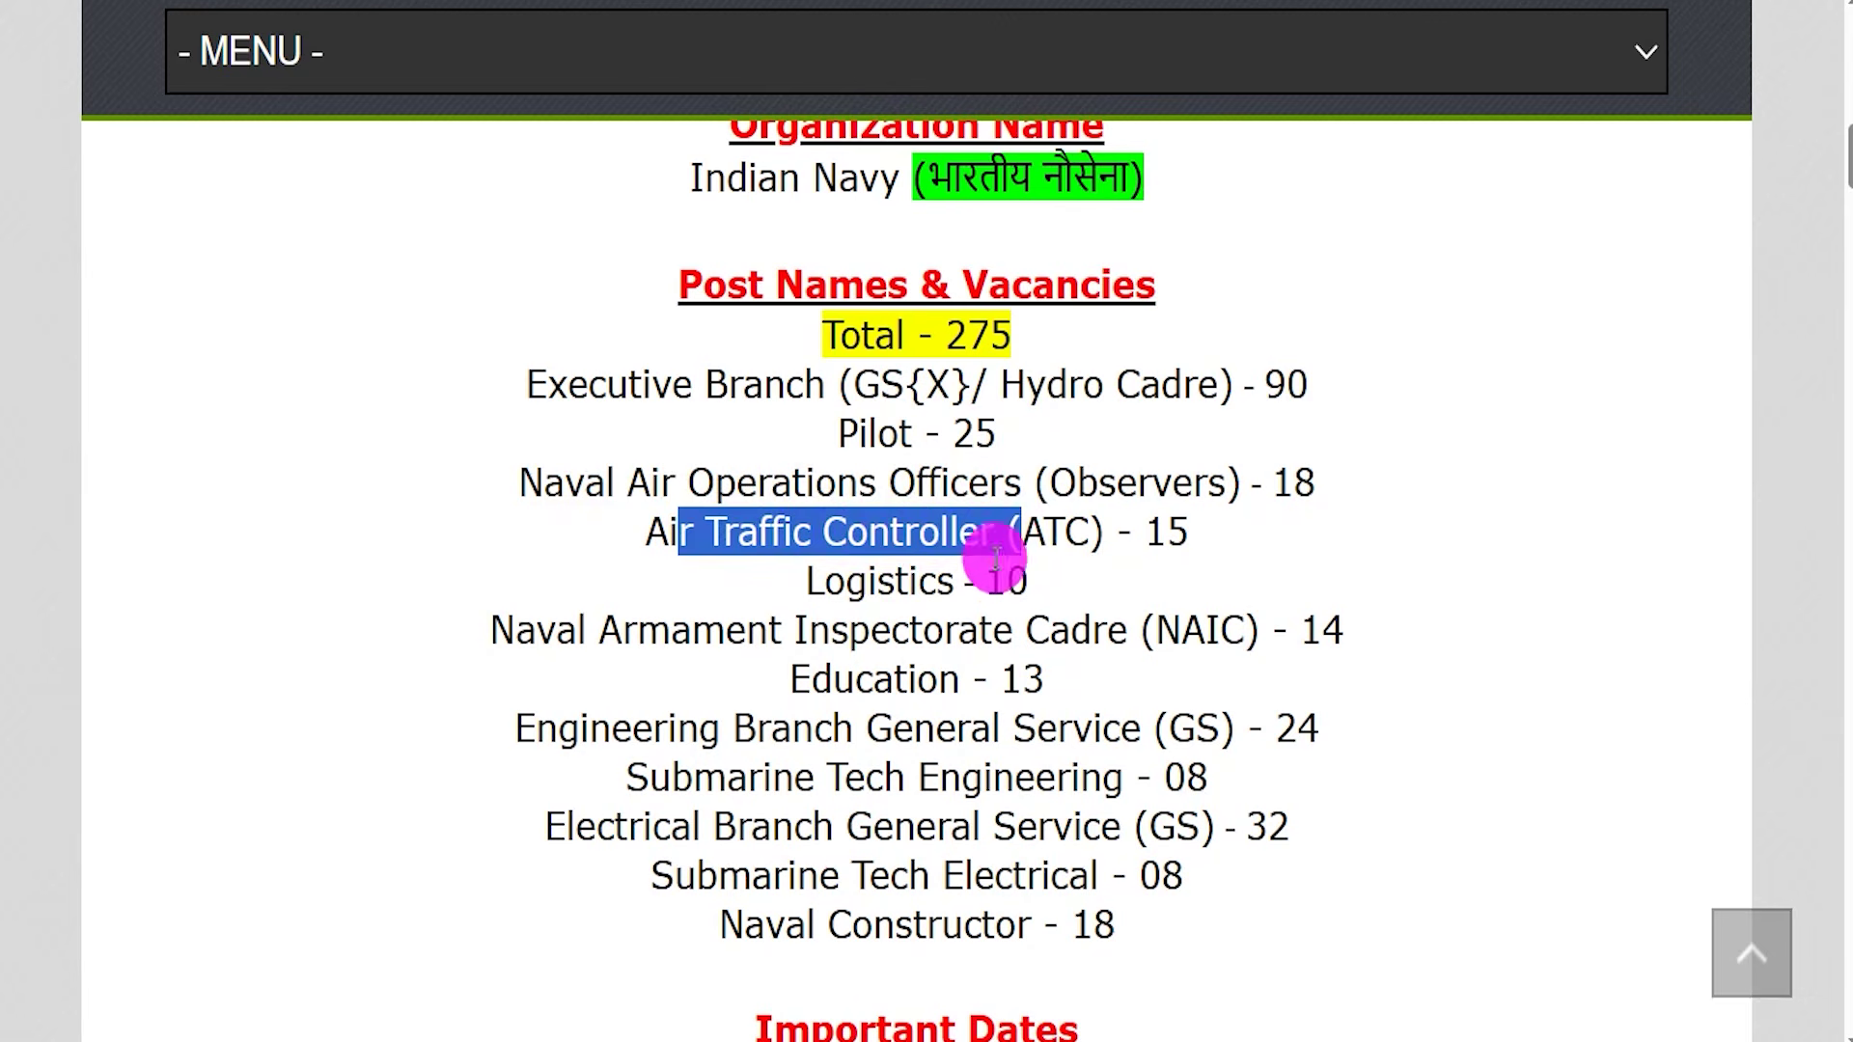
pyautogui.moveTo(867, 583); pyautogui.dragTo(918, 585)
pyautogui.moveTo(783, 622); pyautogui.dragTo(889, 624)
pyautogui.moveTo(786, 729); pyautogui.dragTo(882, 779)
pyautogui.scroll(-3, 868, 743)
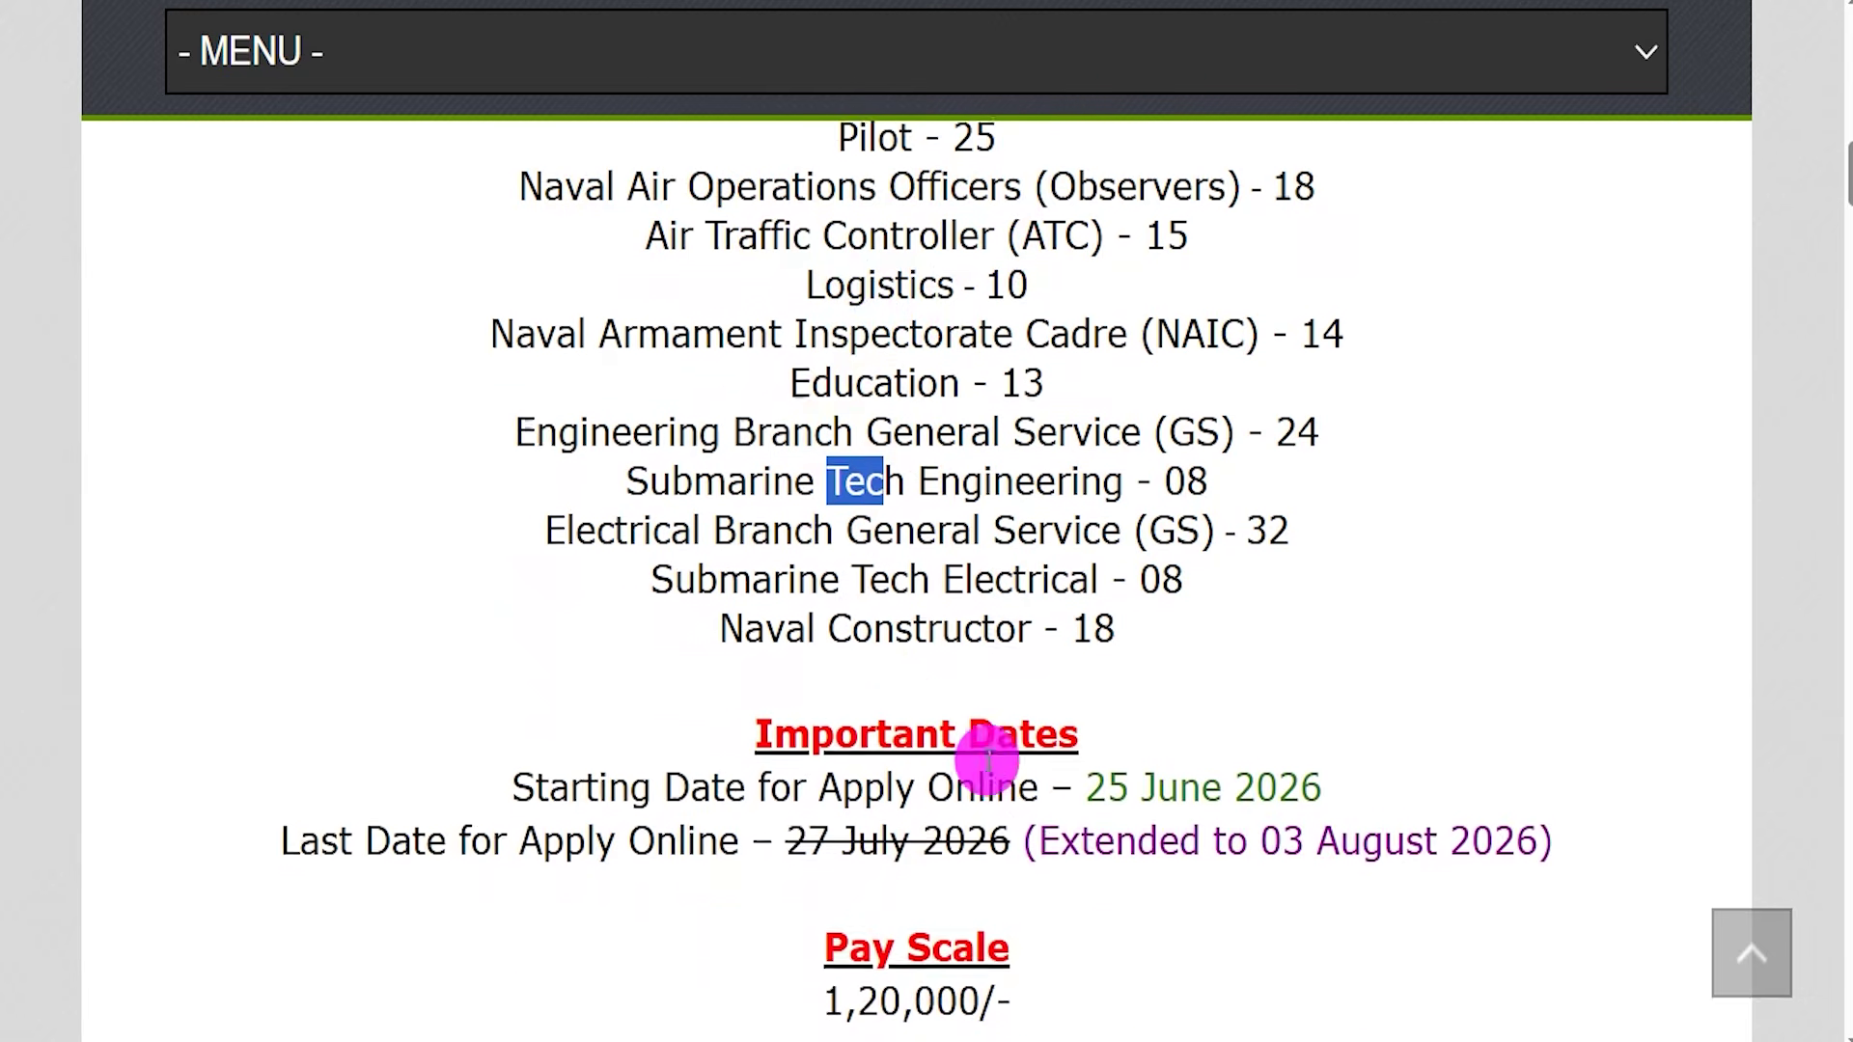
# Check the important dates, pay scale, educational qualification, application fee, apply mode and job location in the recruitment article
pyautogui.scroll(-1, 987, 760)
pyautogui.moveTo(1258, 733); pyautogui.dragTo(1429, 729)
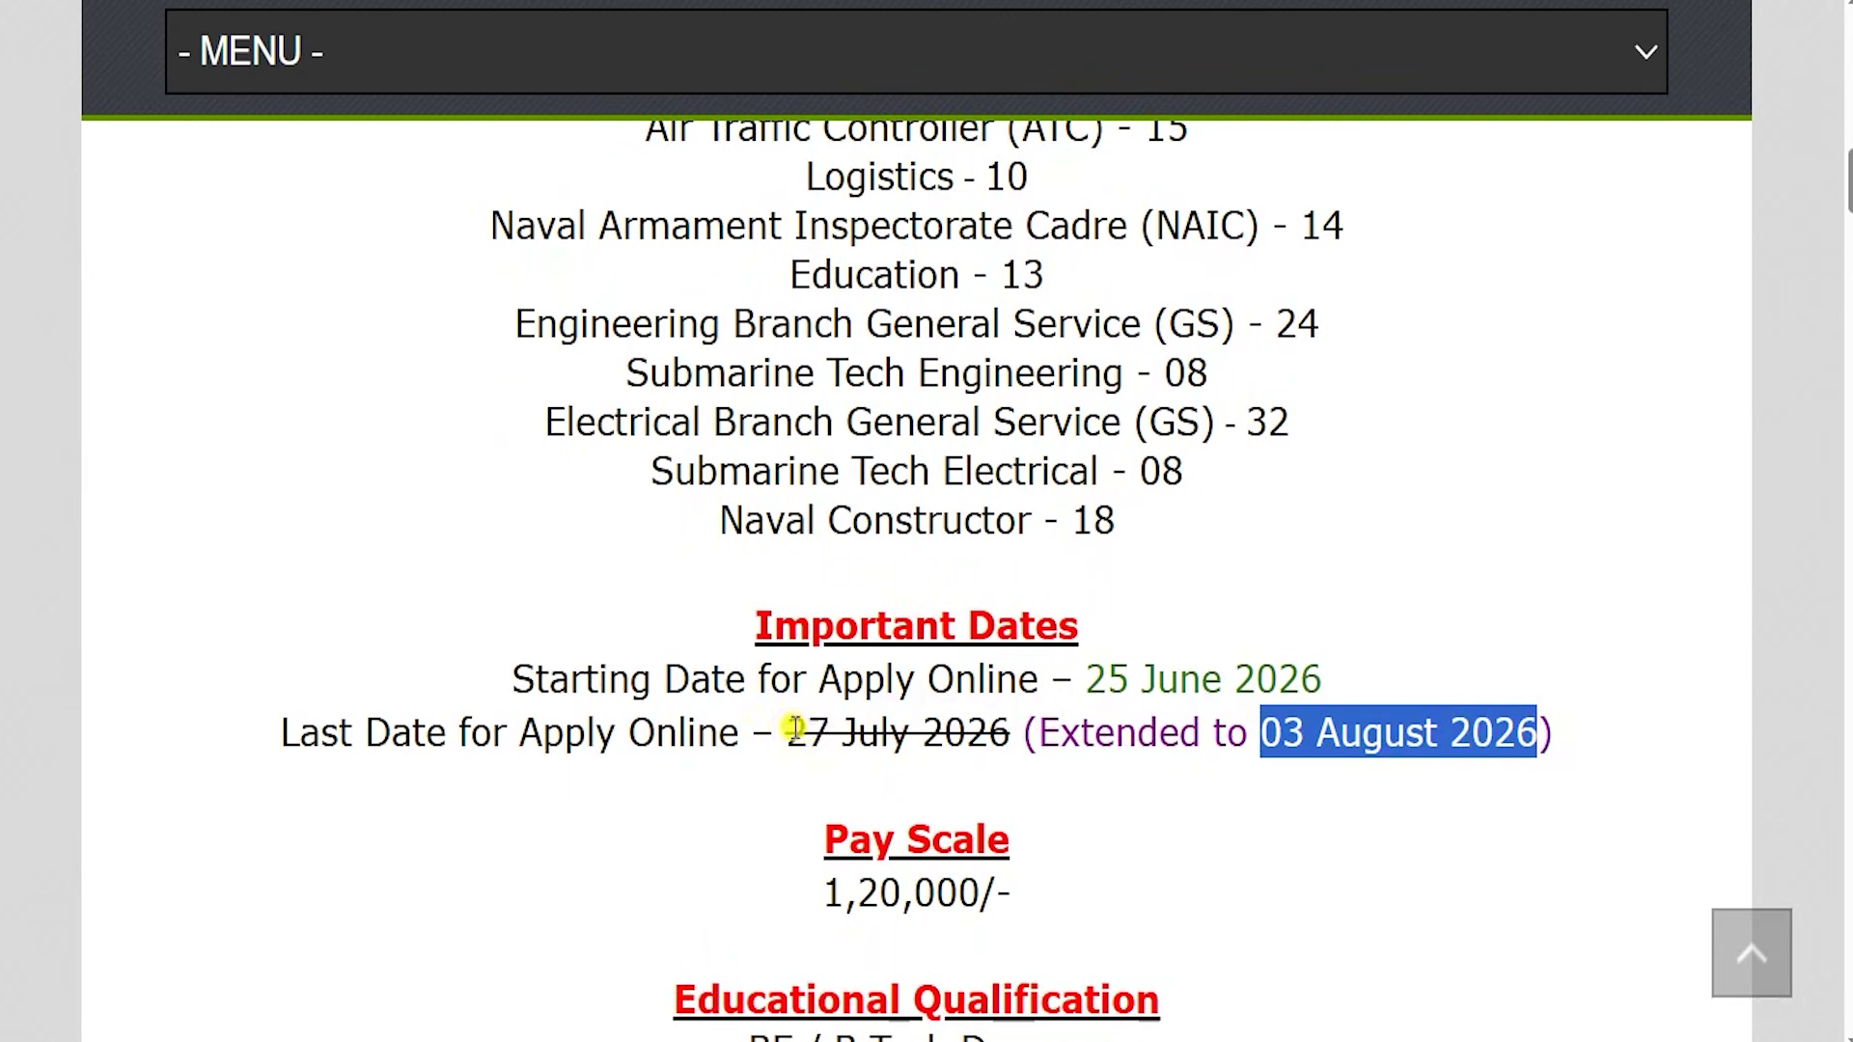
pyautogui.moveTo(792, 731); pyautogui.dragTo(949, 730)
pyautogui.moveTo(1262, 731); pyautogui.dragTo(1534, 726)
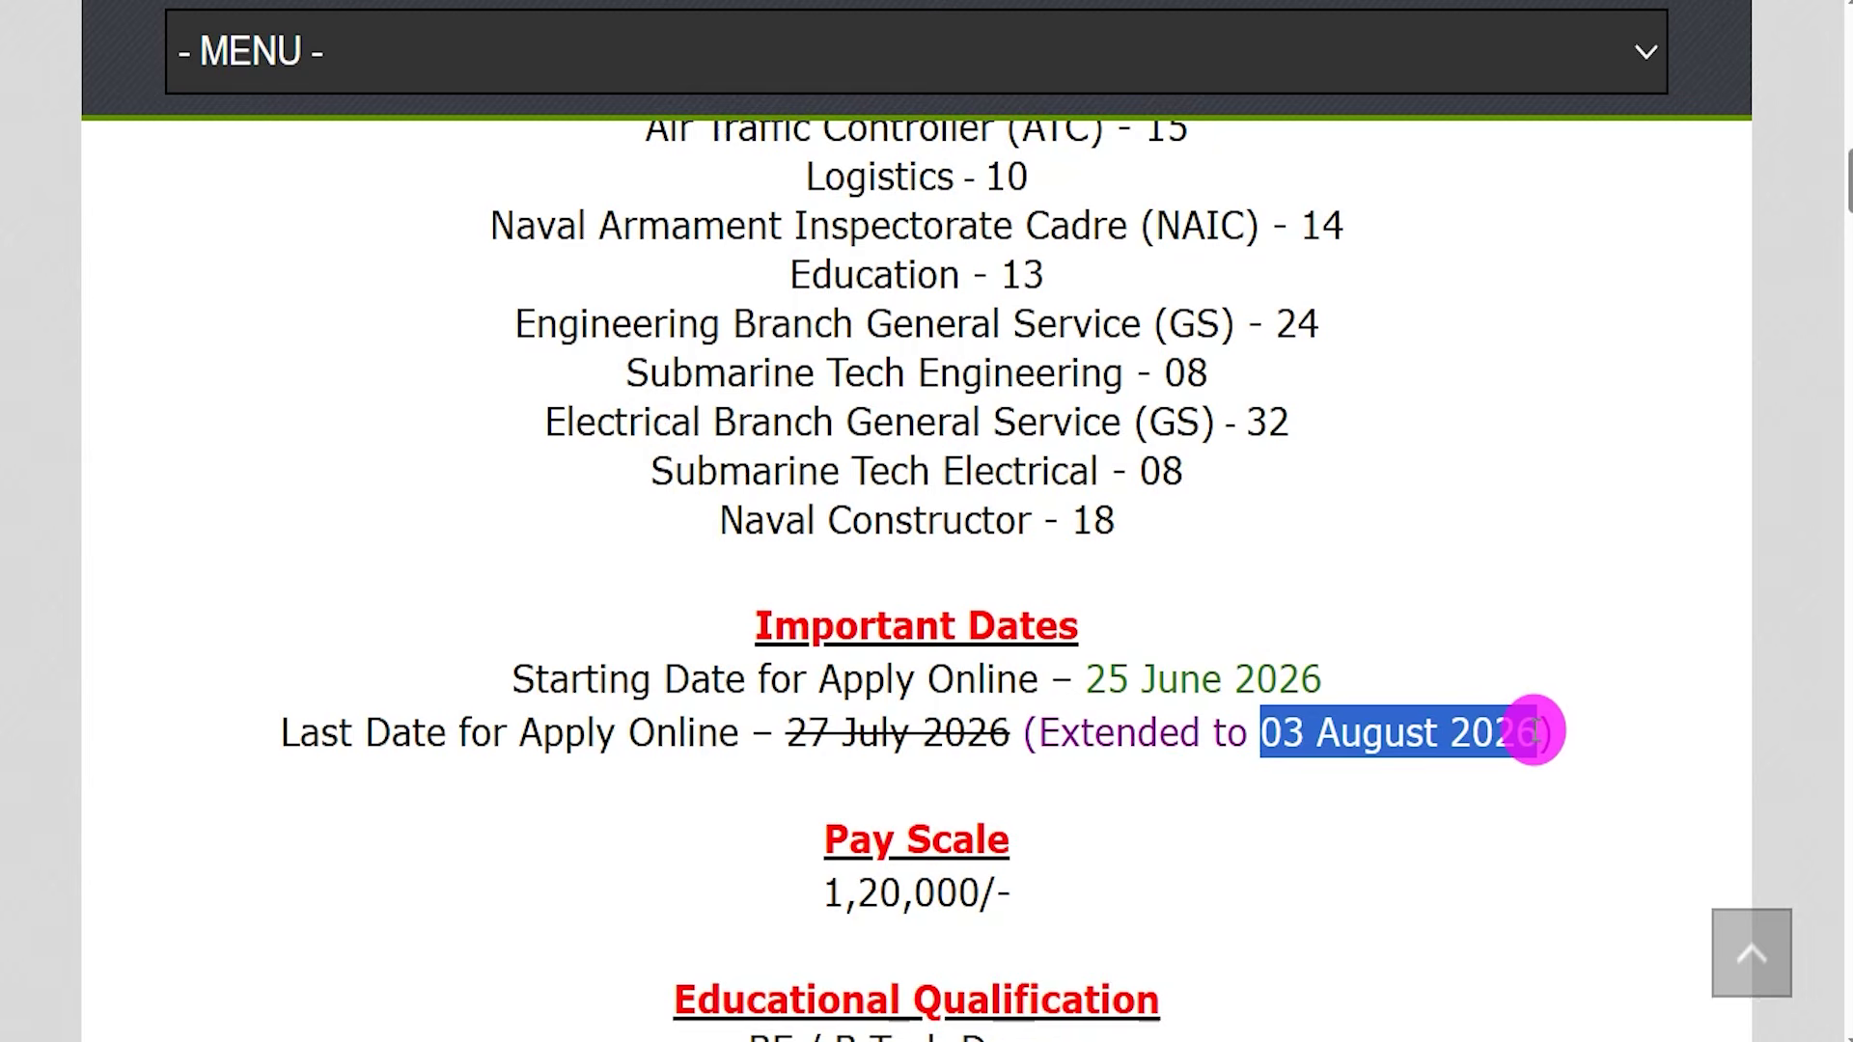
pyautogui.scroll(-3, 1532, 731)
pyautogui.moveTo(825, 663); pyautogui.dragTo(1000, 661)
pyautogui.scroll(-2, 1014, 641)
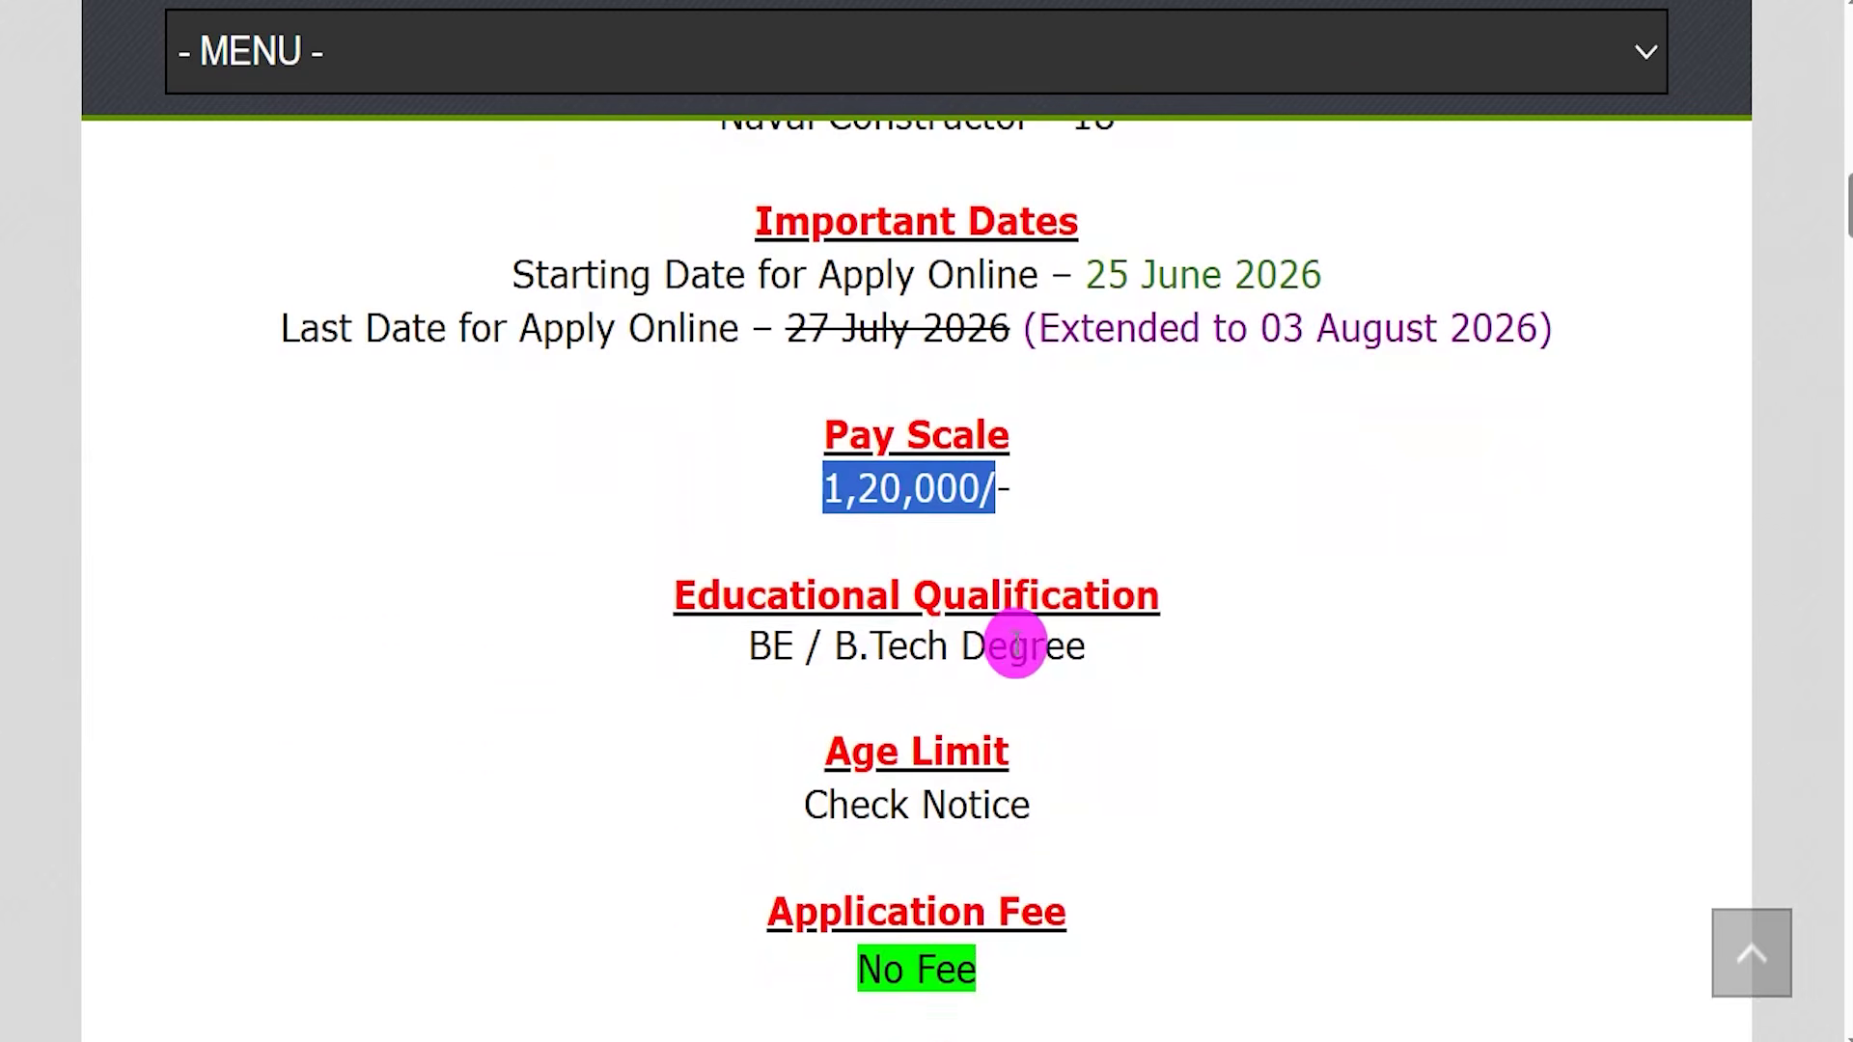
pyautogui.moveTo(750, 645); pyautogui.dragTo(1032, 648)
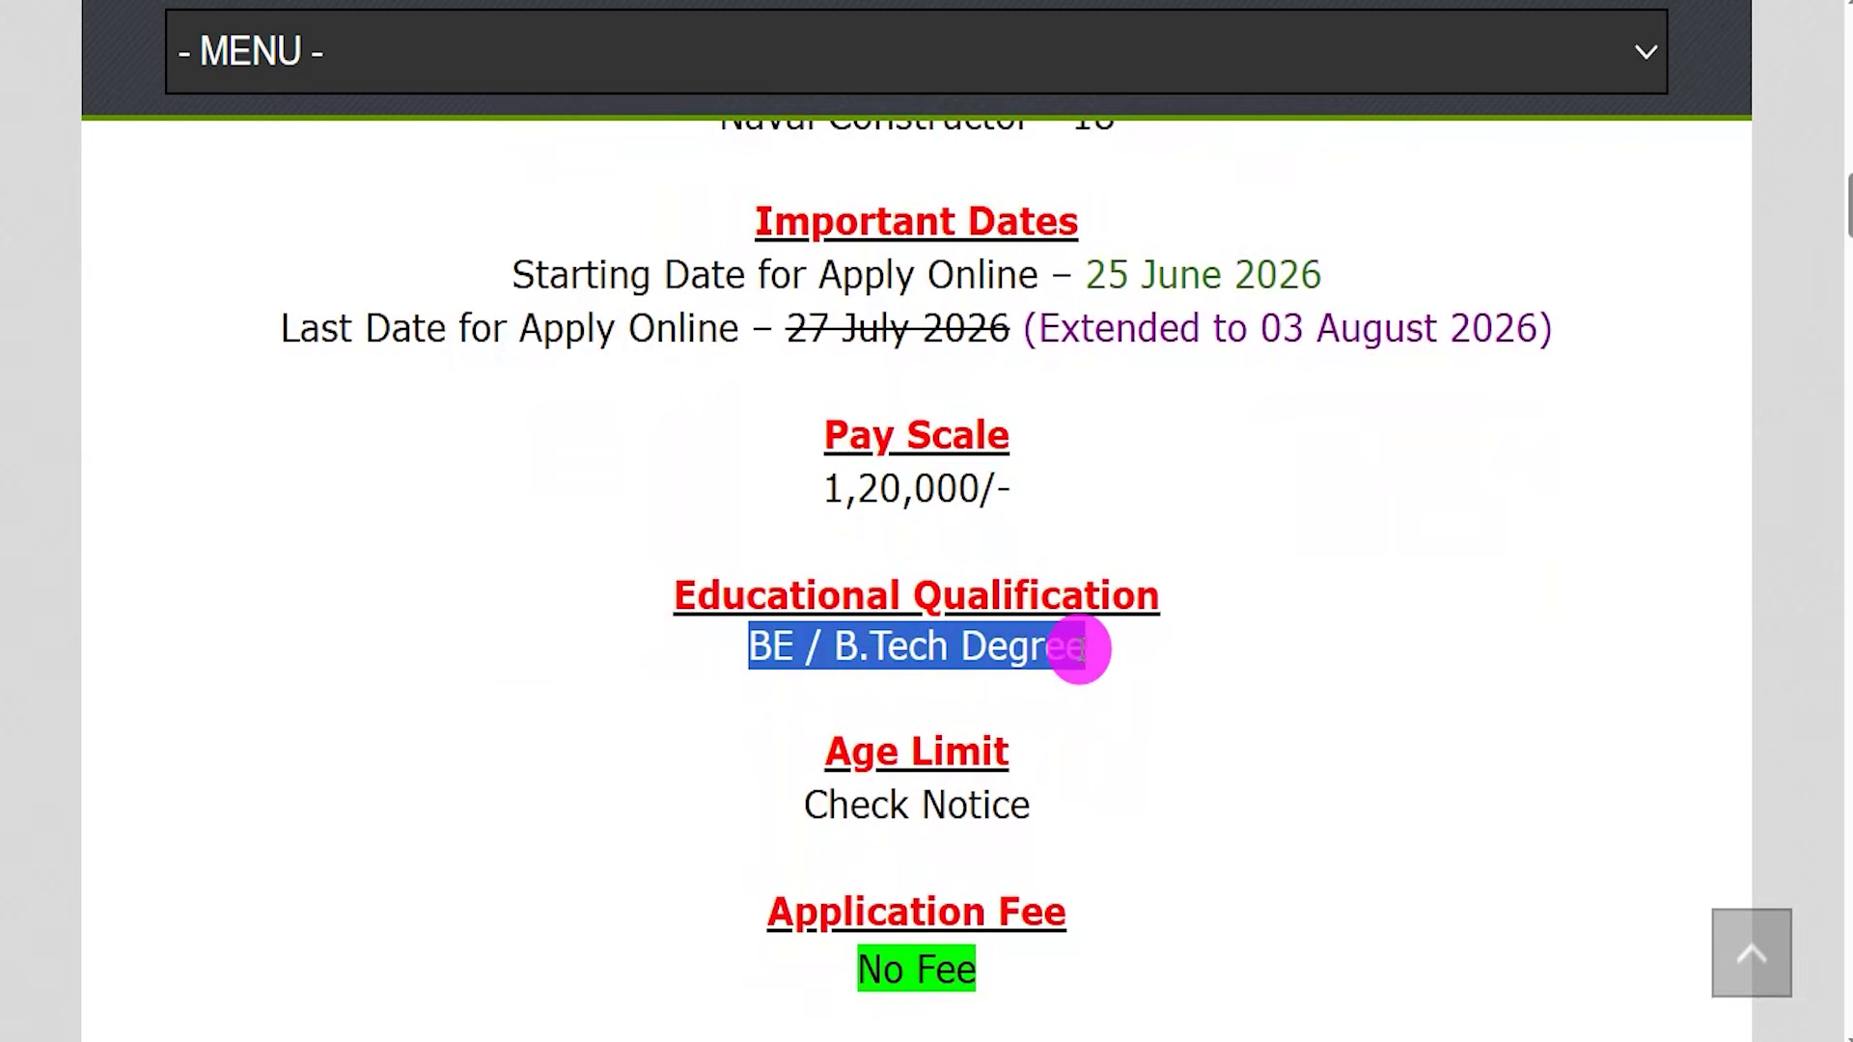
pyautogui.scroll(-4, 1079, 649)
pyautogui.moveTo(871, 622); pyautogui.dragTo(937, 579)
pyautogui.scroll(-3, 955, 620)
pyautogui.moveTo(862, 494); pyautogui.dragTo(950, 494)
pyautogui.scroll(-1, 958, 724)
pyautogui.scroll(-2, 958, 723)
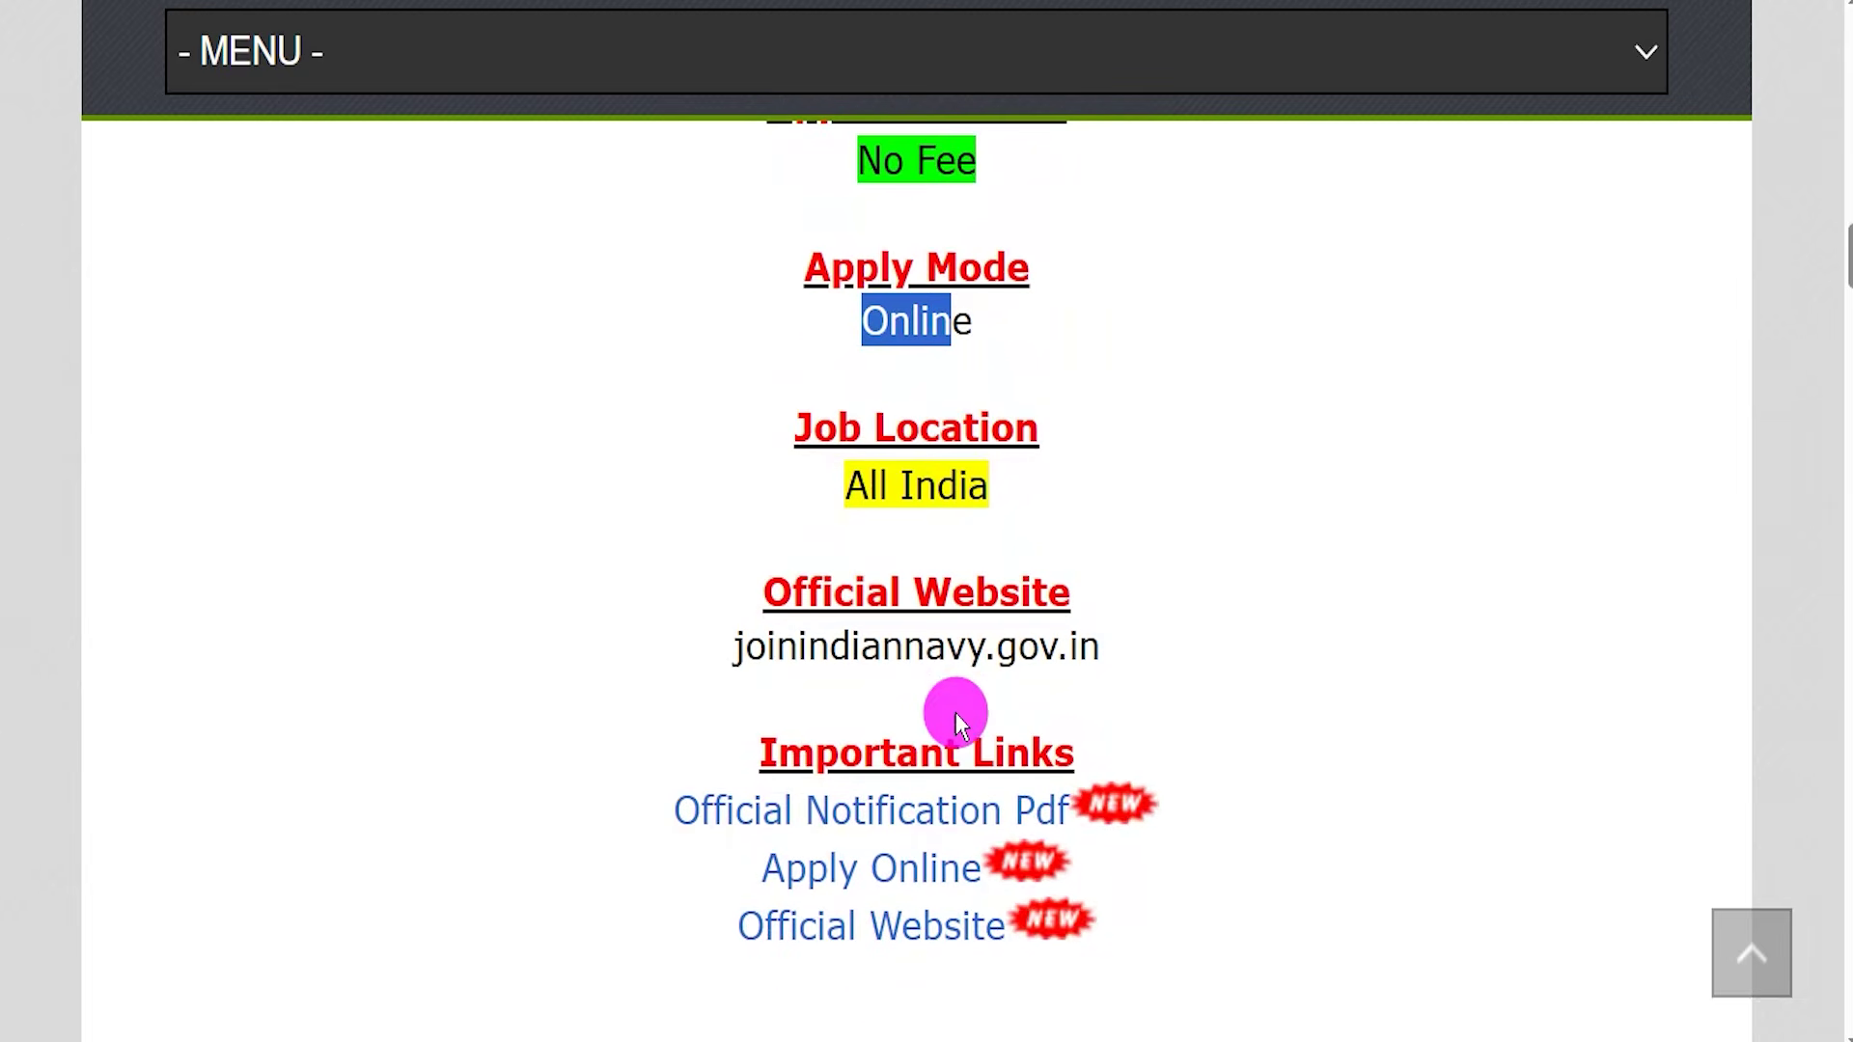
# Open the Official Notification Pdf from the article's Important Links section
pyautogui.moveTo(777, 750); pyautogui.dragTo(1052, 751)
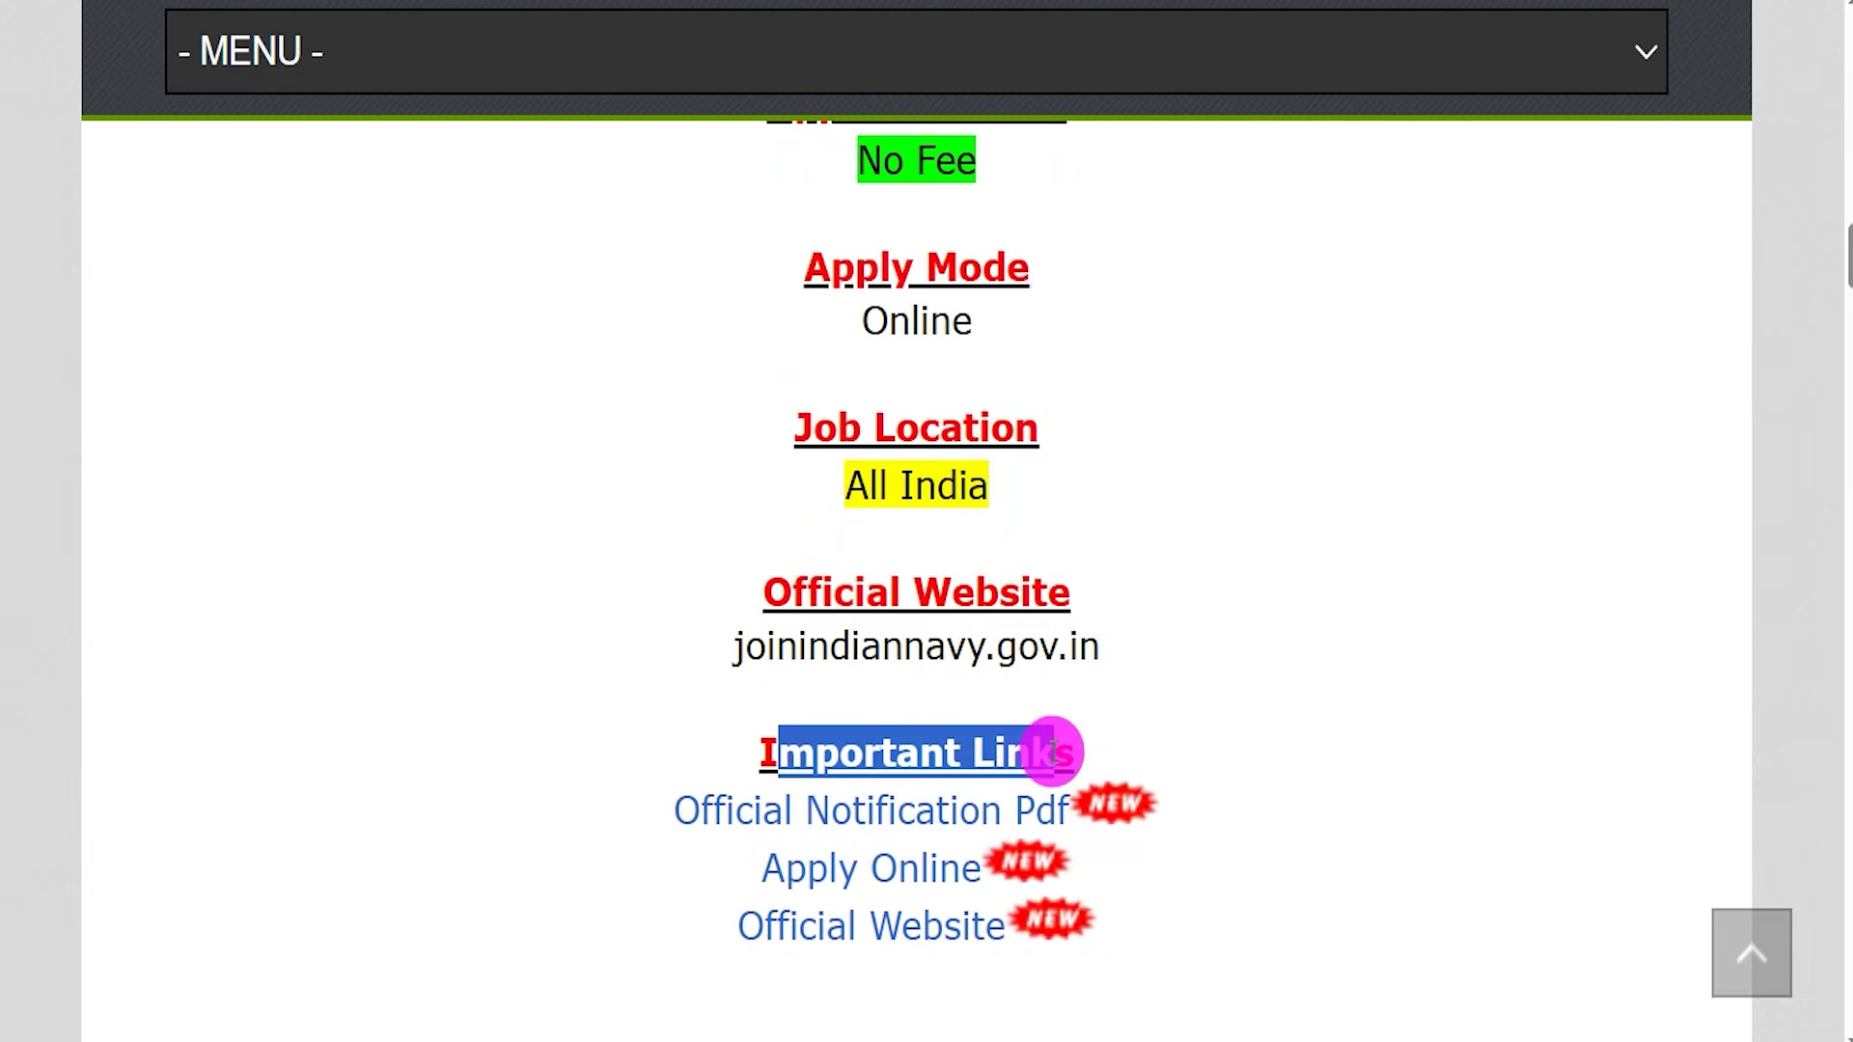
pyautogui.moveTo(621, 810); pyautogui.dragTo(1061, 811)
pyautogui.click(969, 823)
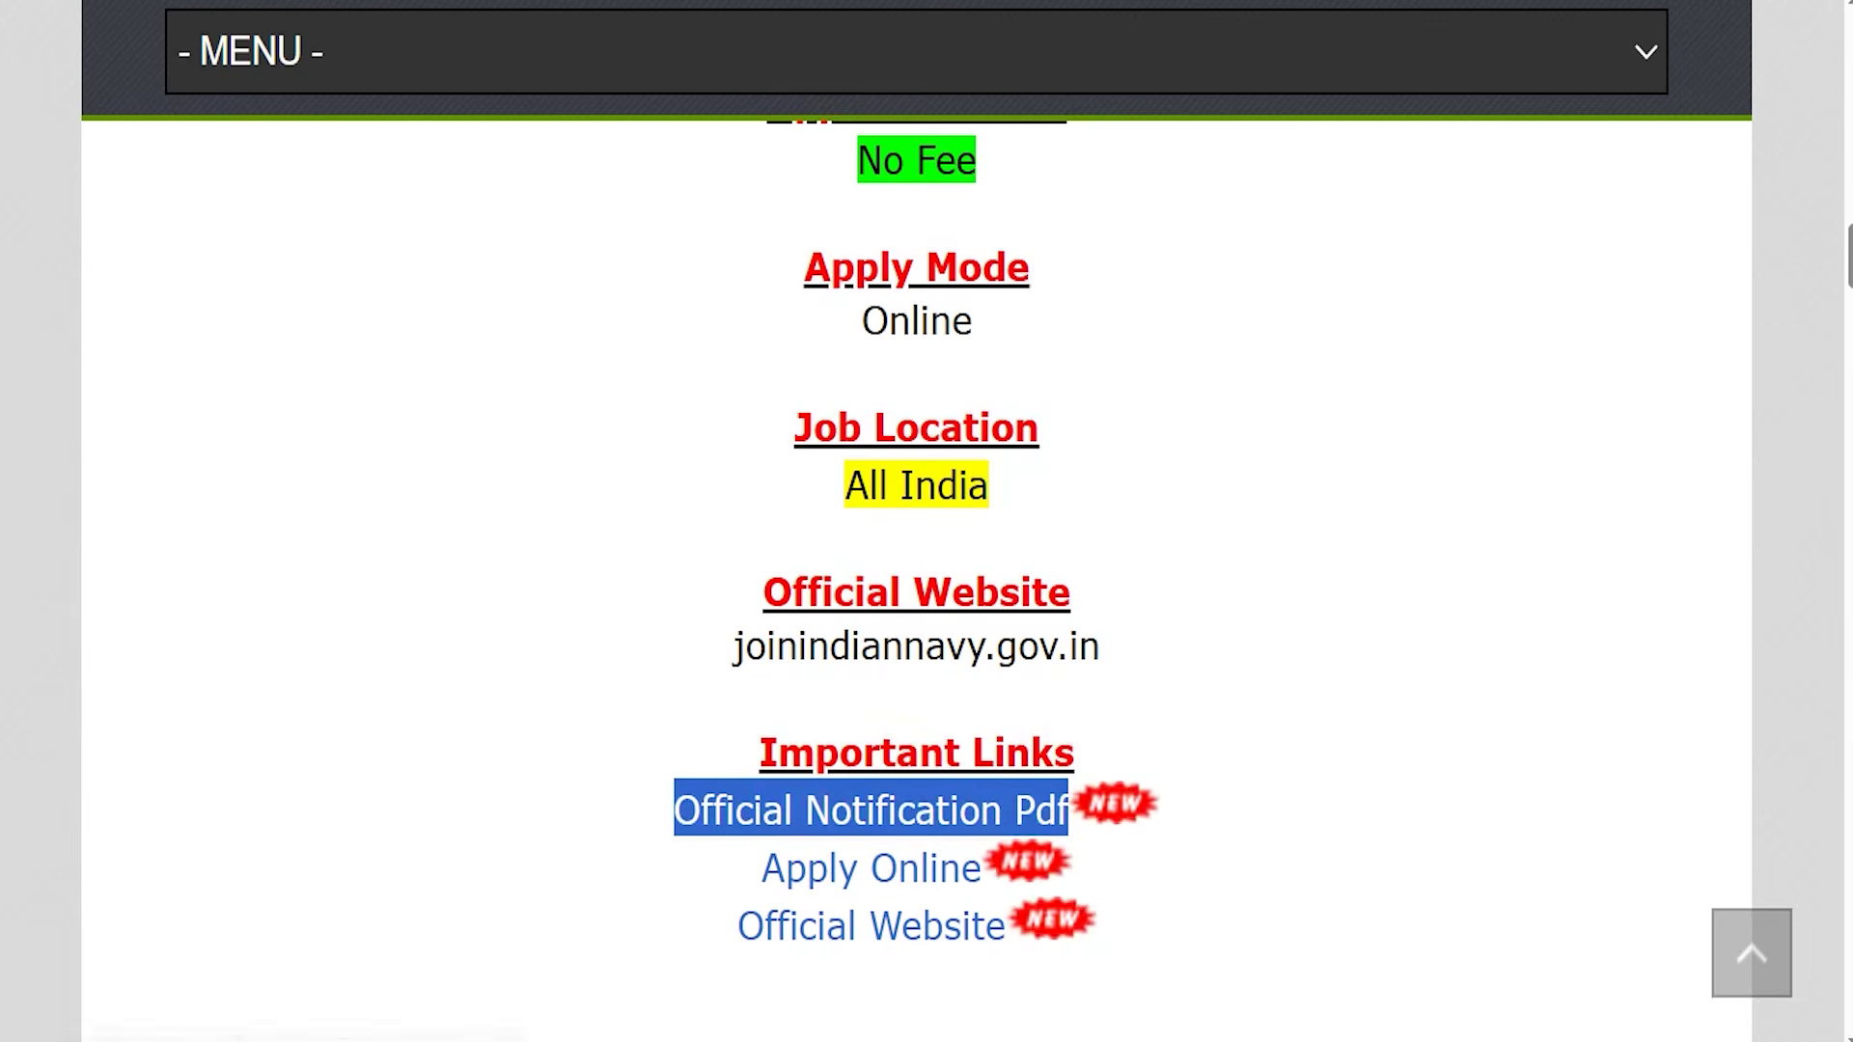
# Read through both pages of the SSC notification, from the eligibility conditions and branch table to the application instructions
pyautogui.moveTo(757, 558); pyautogui.dragTo(1022, 550)
pyautogui.click(1027, 550)
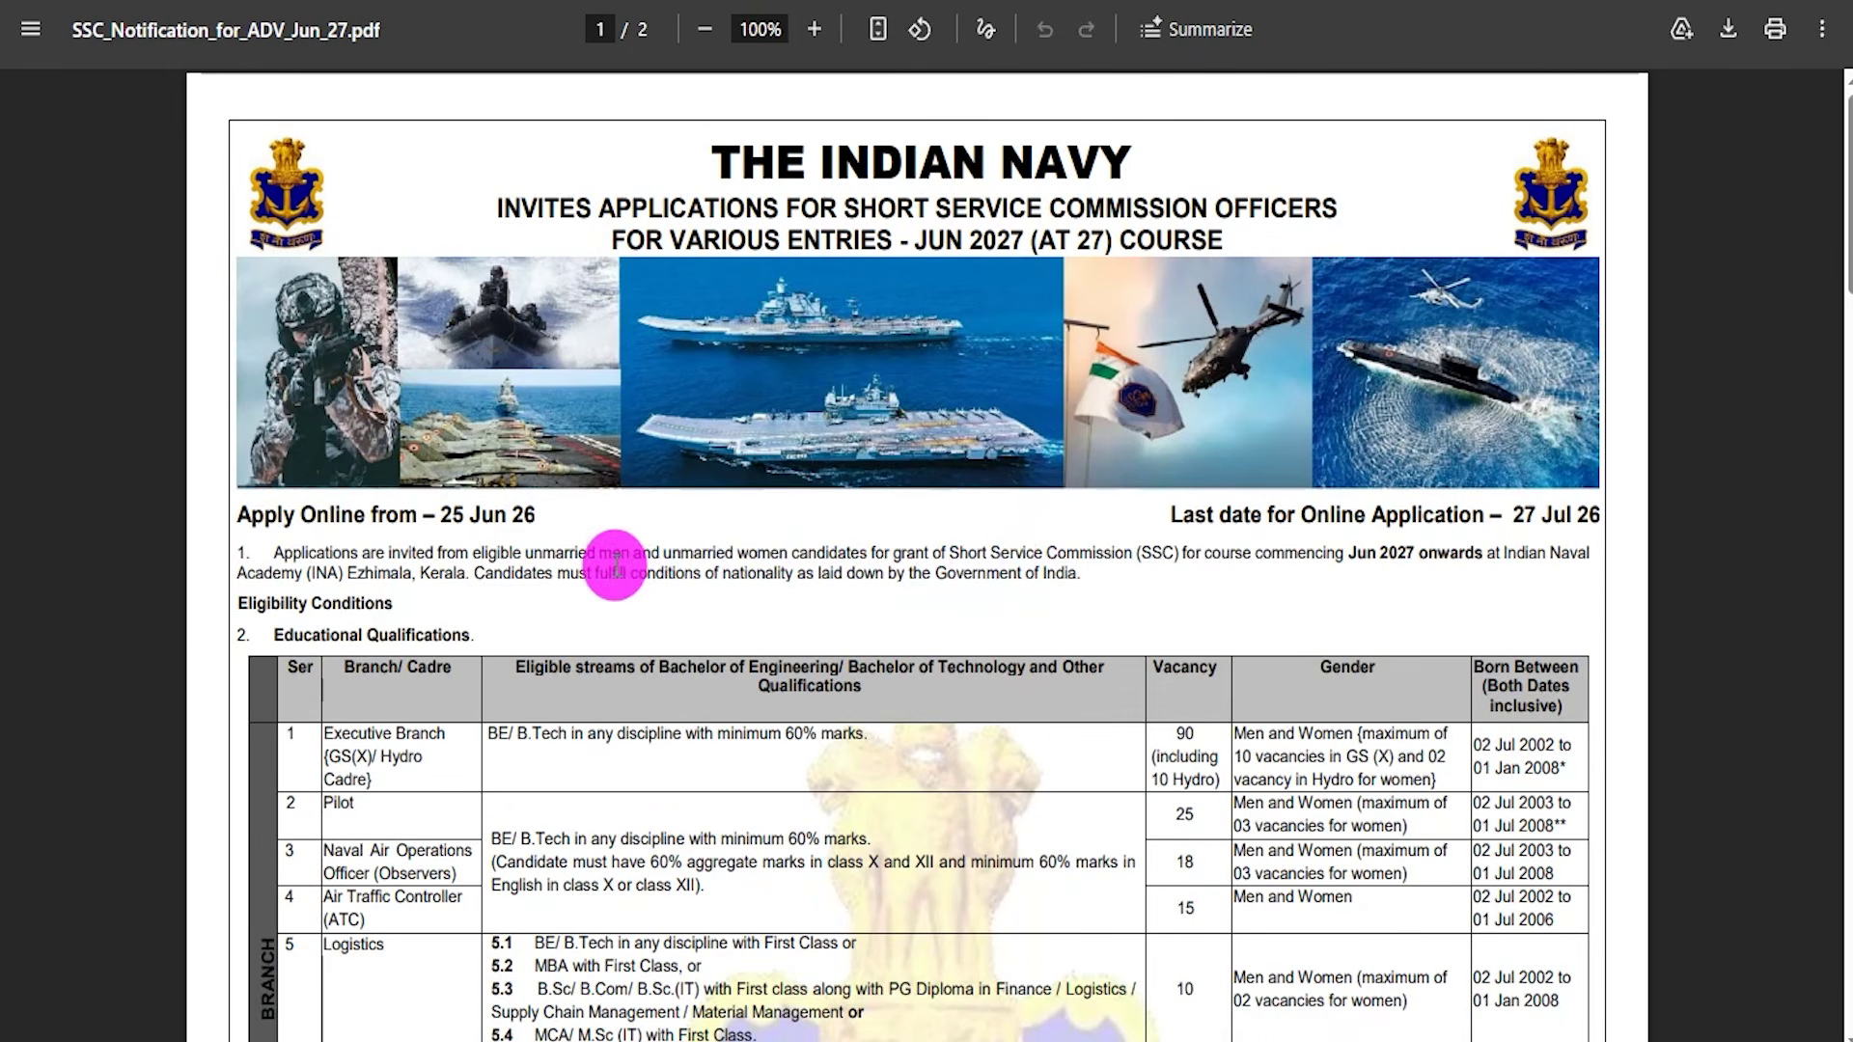
pyautogui.moveTo(618, 553); pyautogui.dragTo(801, 553)
pyautogui.scroll(-6, 939, 693)
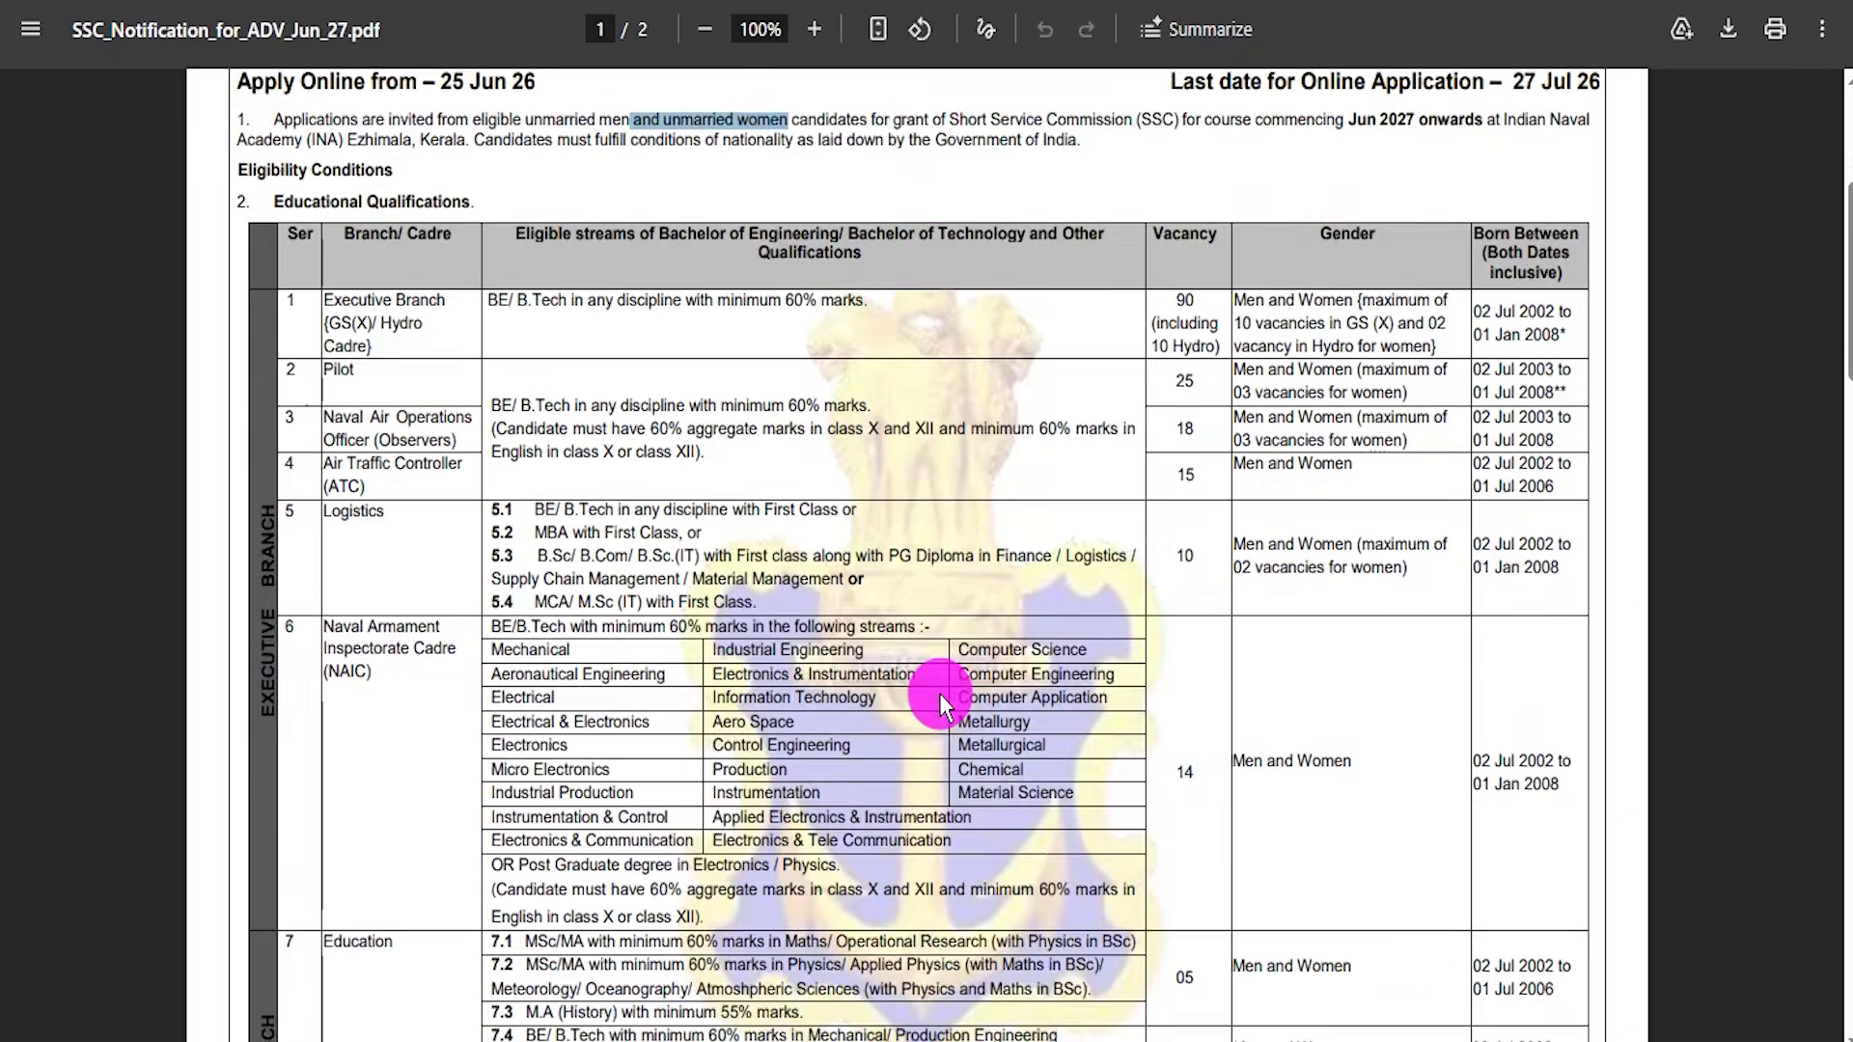
pyautogui.scroll(-15, 940, 693)
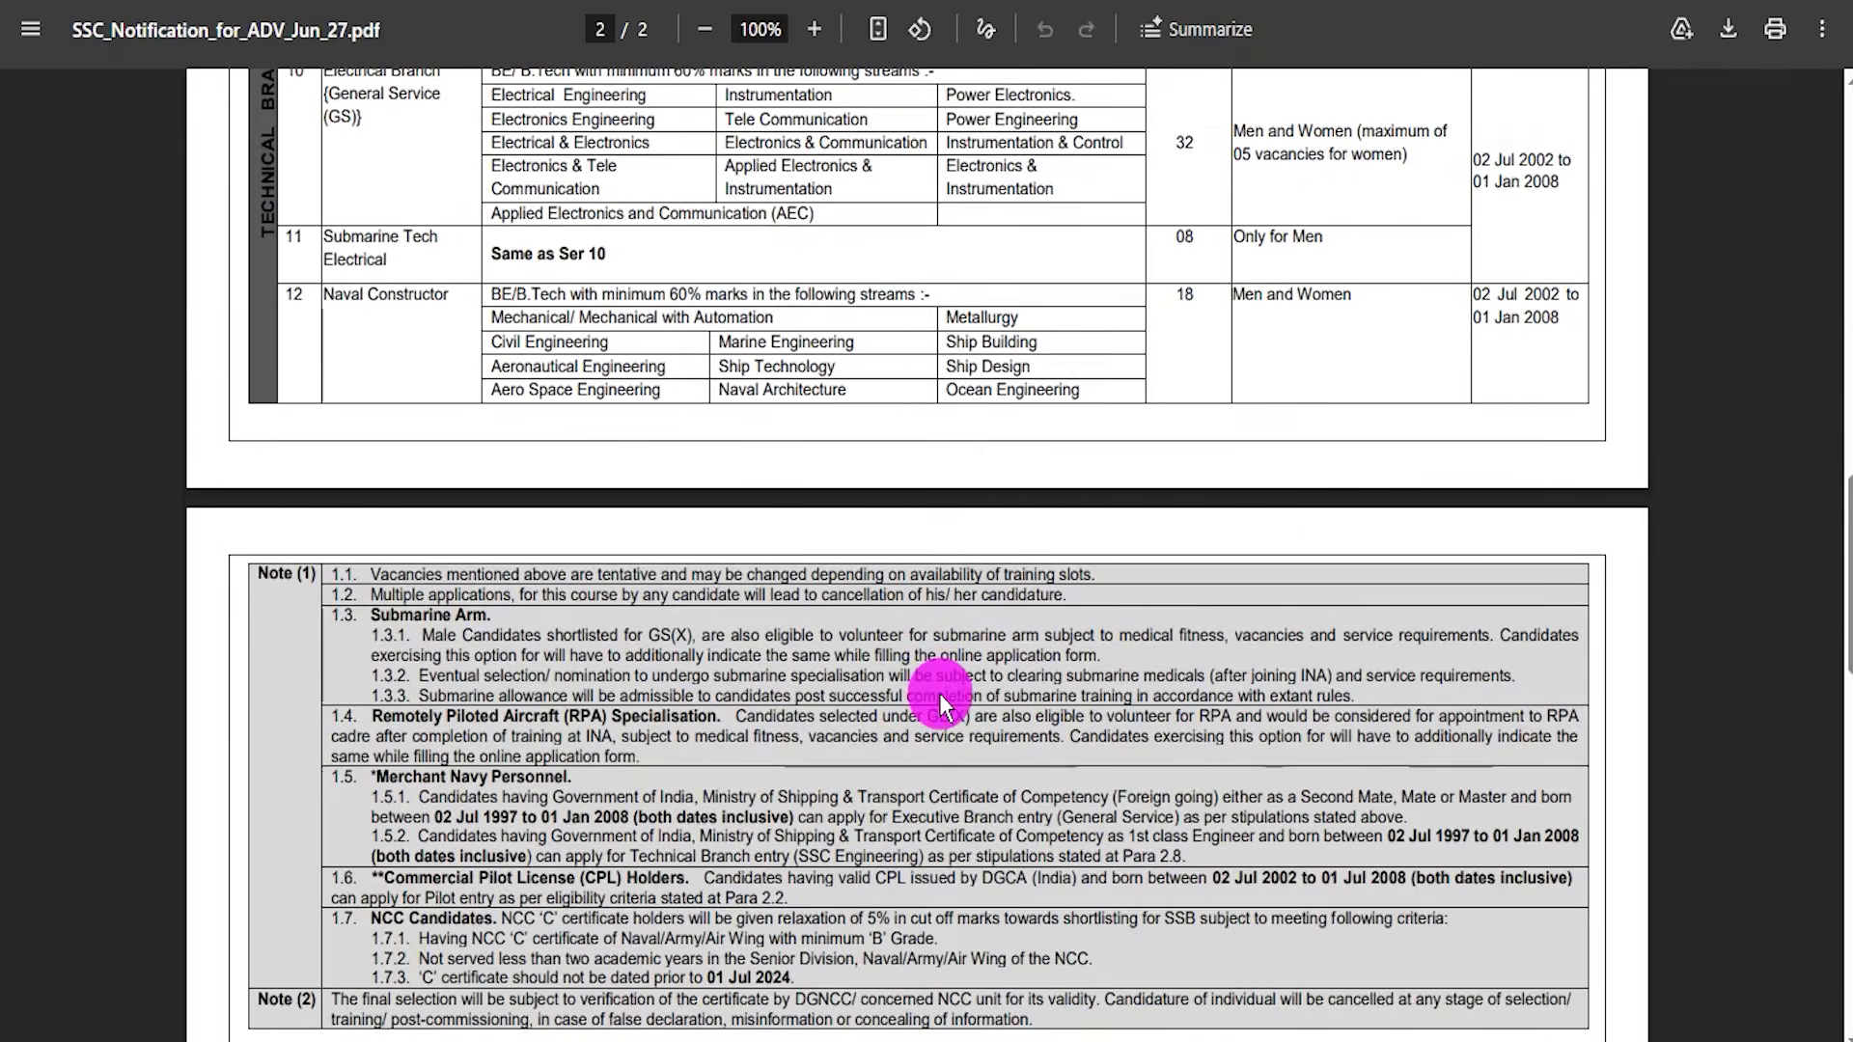
pyautogui.scroll(-20, 940, 693)
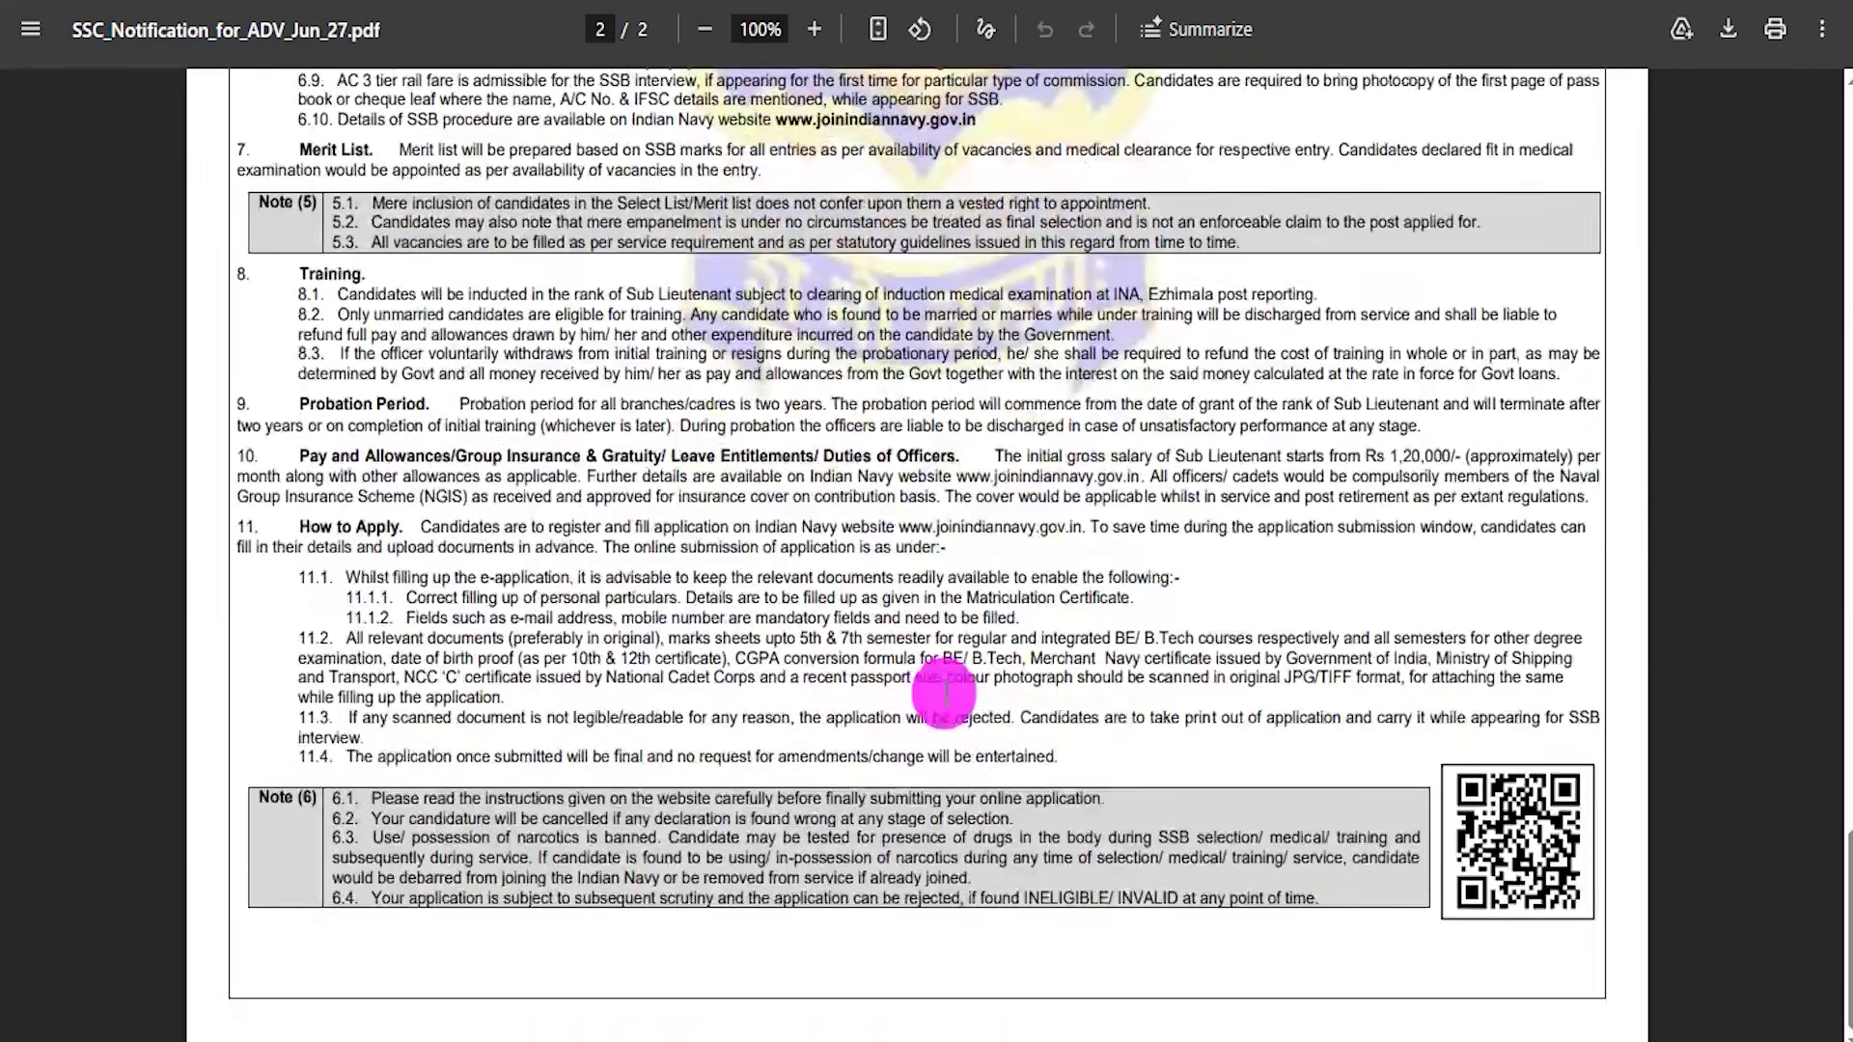
pyautogui.scroll(20, 944, 693)
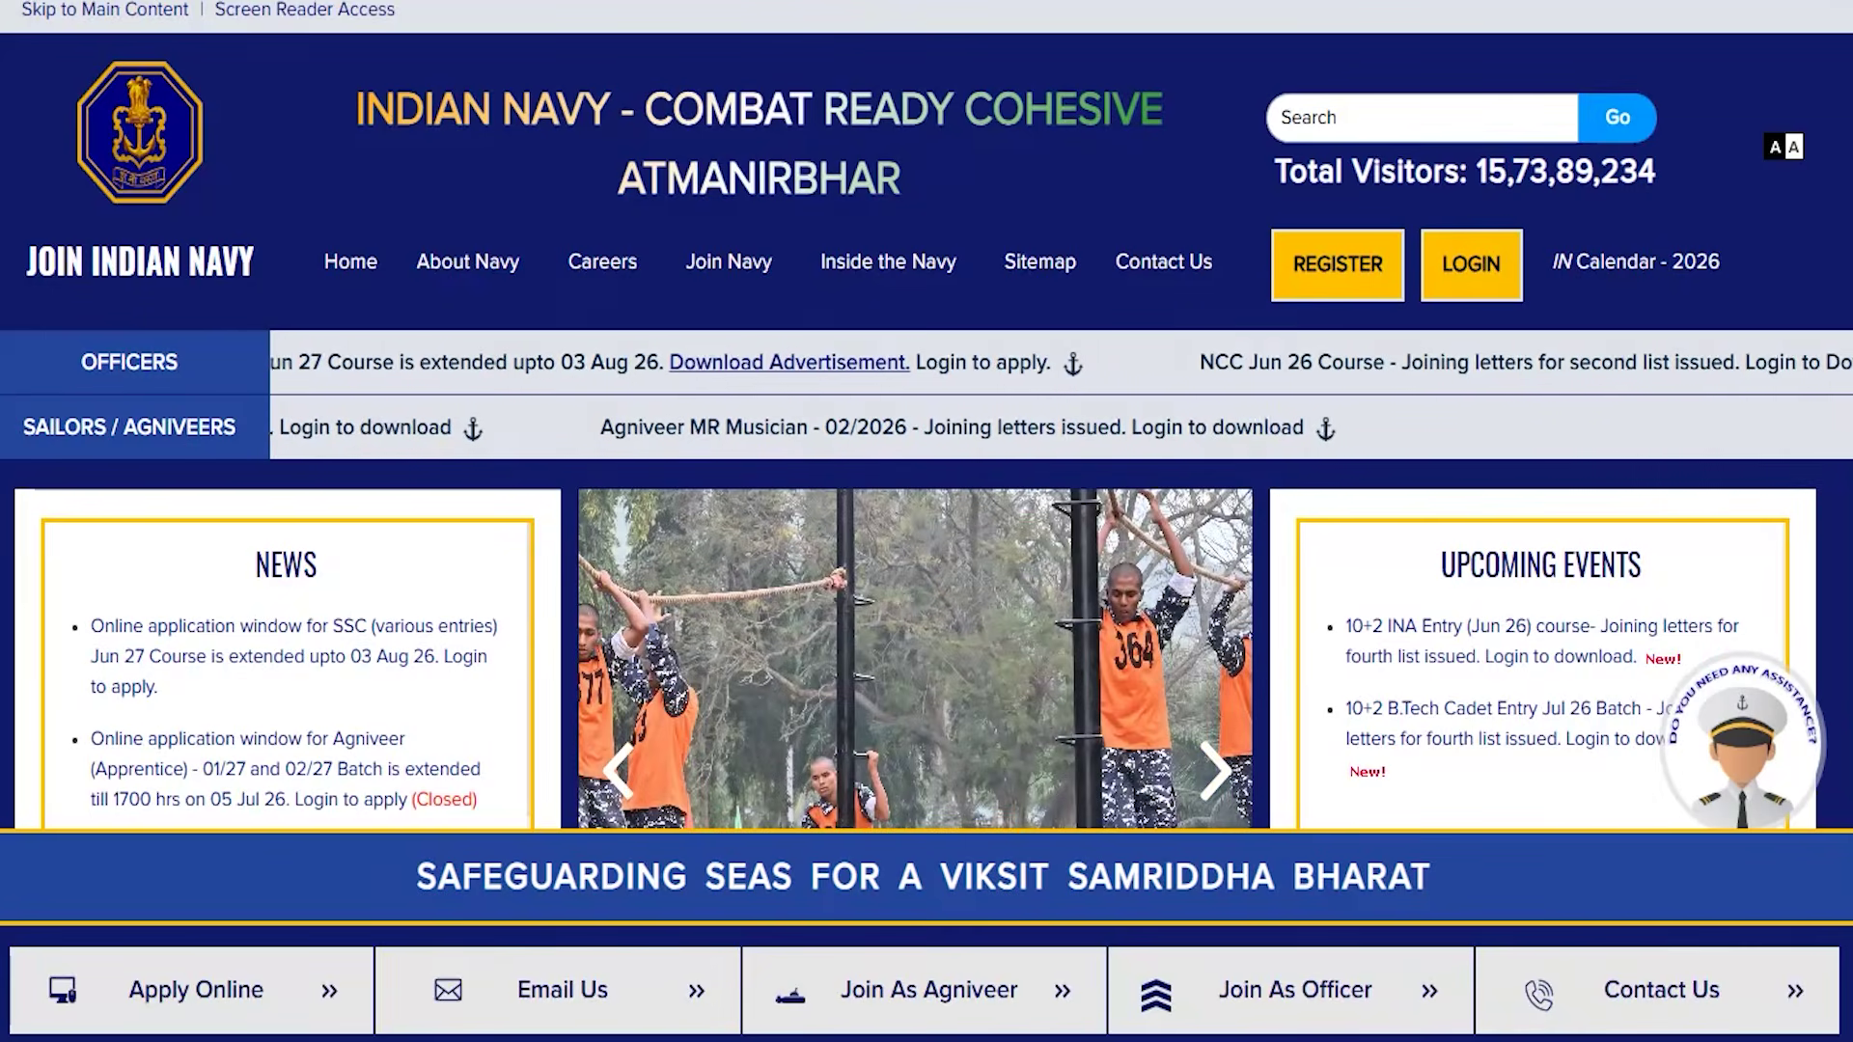
# Check the SSC application window notice on the Navy home page, and open the article's Apply Online link
pyautogui.moveTo(48, 593)
pyautogui.mouseDown()
pyautogui.moveTo(492, 653)
pyautogui.moveTo(526, 708)
pyautogui.mouseUp()
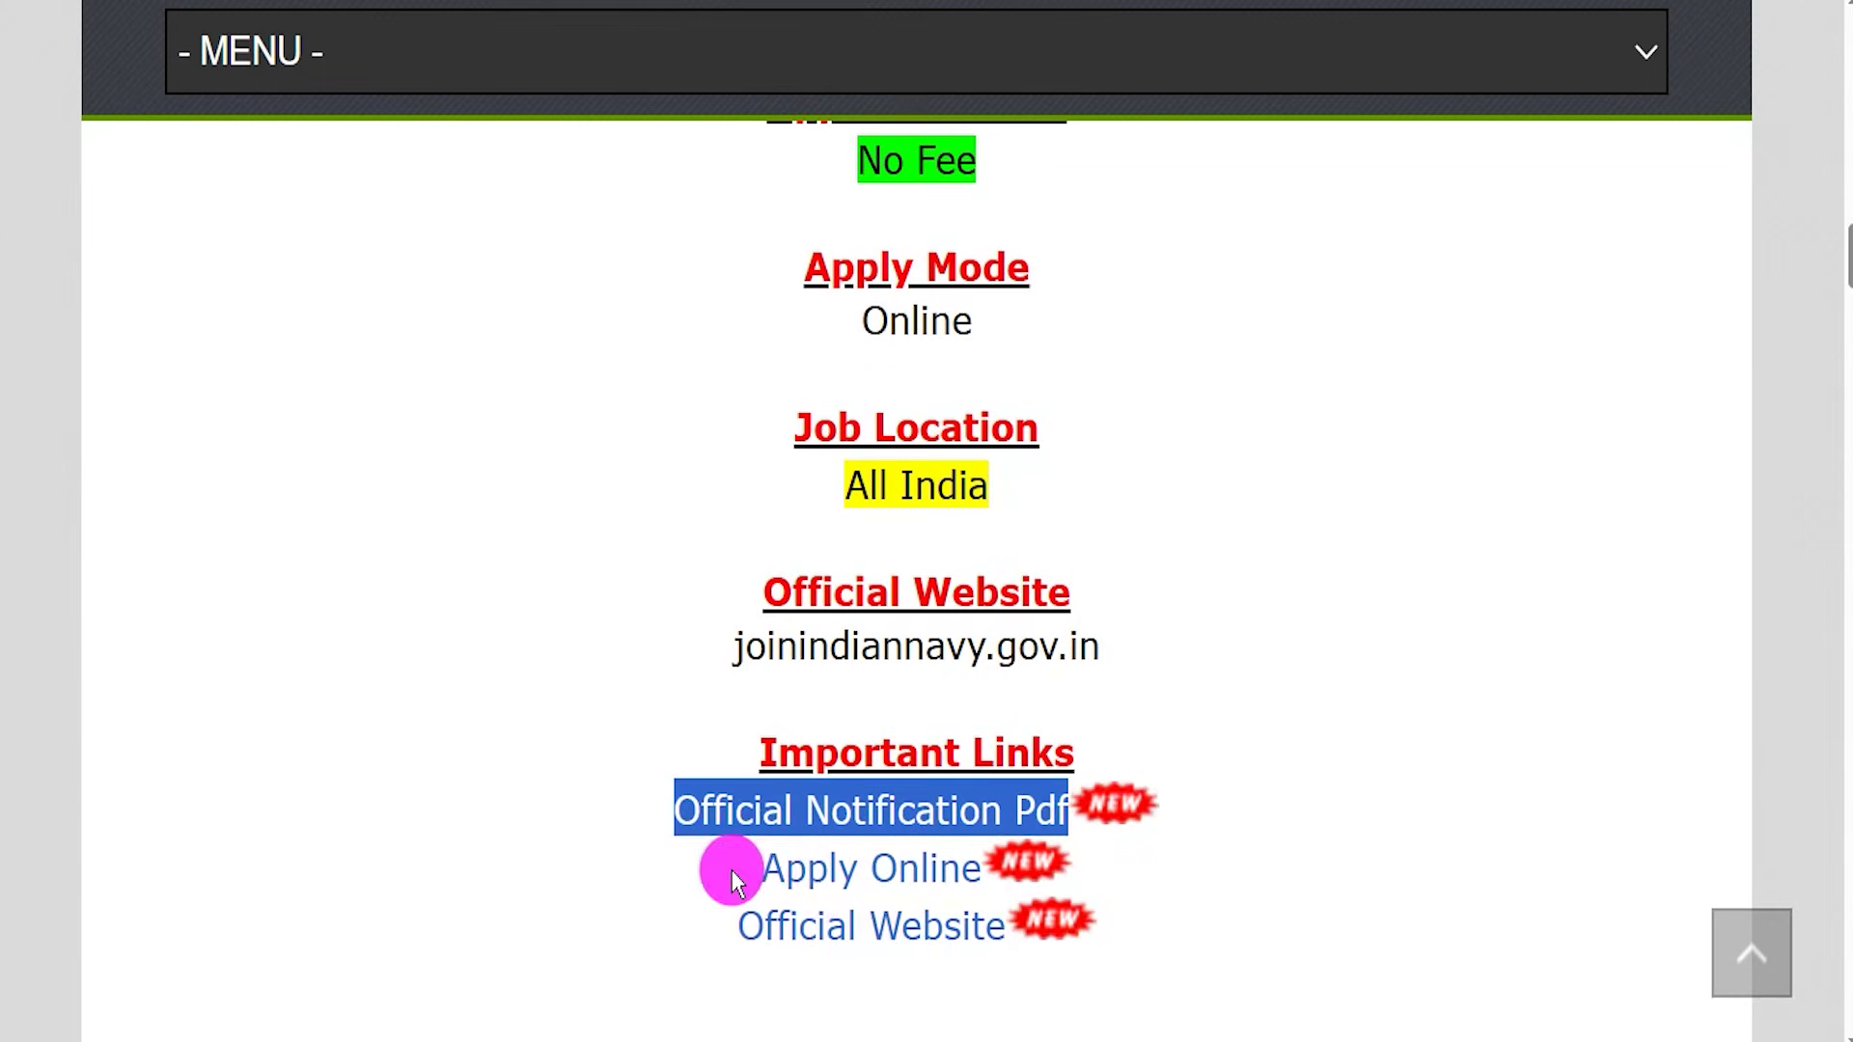
pyautogui.moveTo(733, 872); pyautogui.dragTo(977, 872)
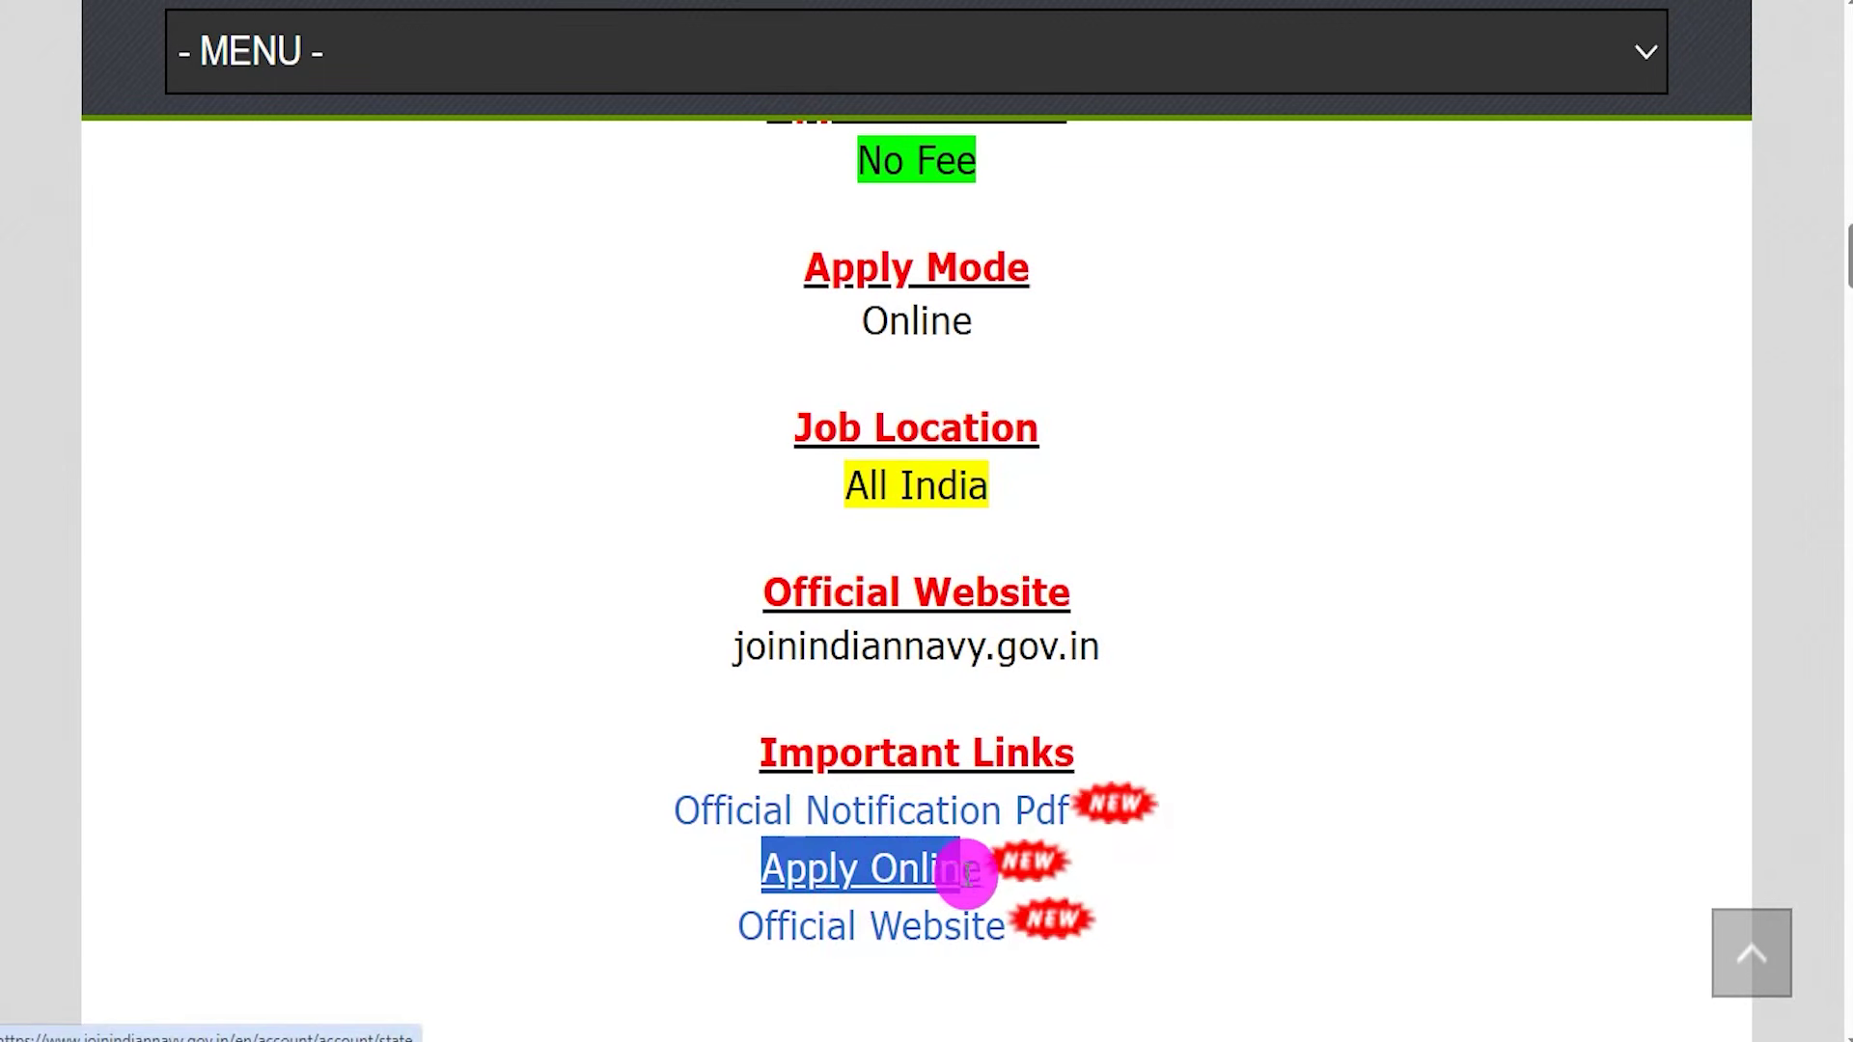
pyautogui.click(917, 871)
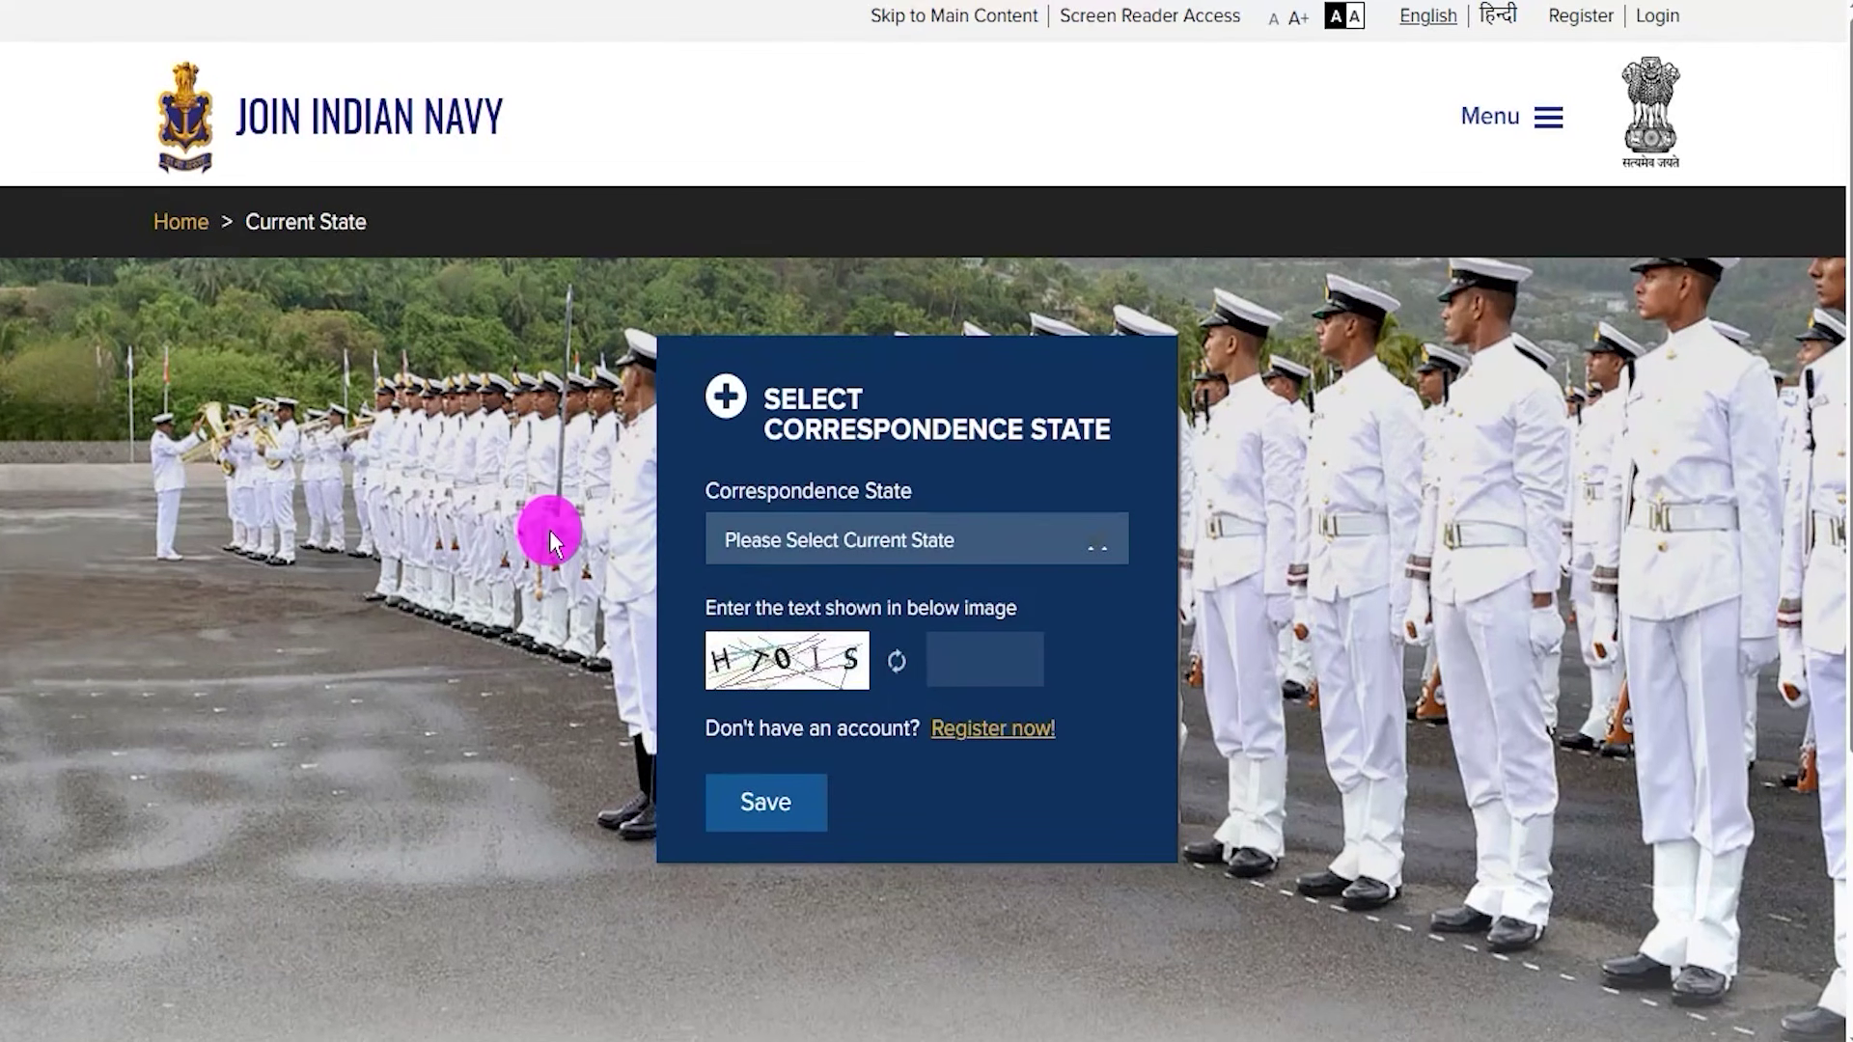
# Choose UTTAR PRADESH as the correspondence state and save the selection to reach the login page
pyautogui.click(915, 546)
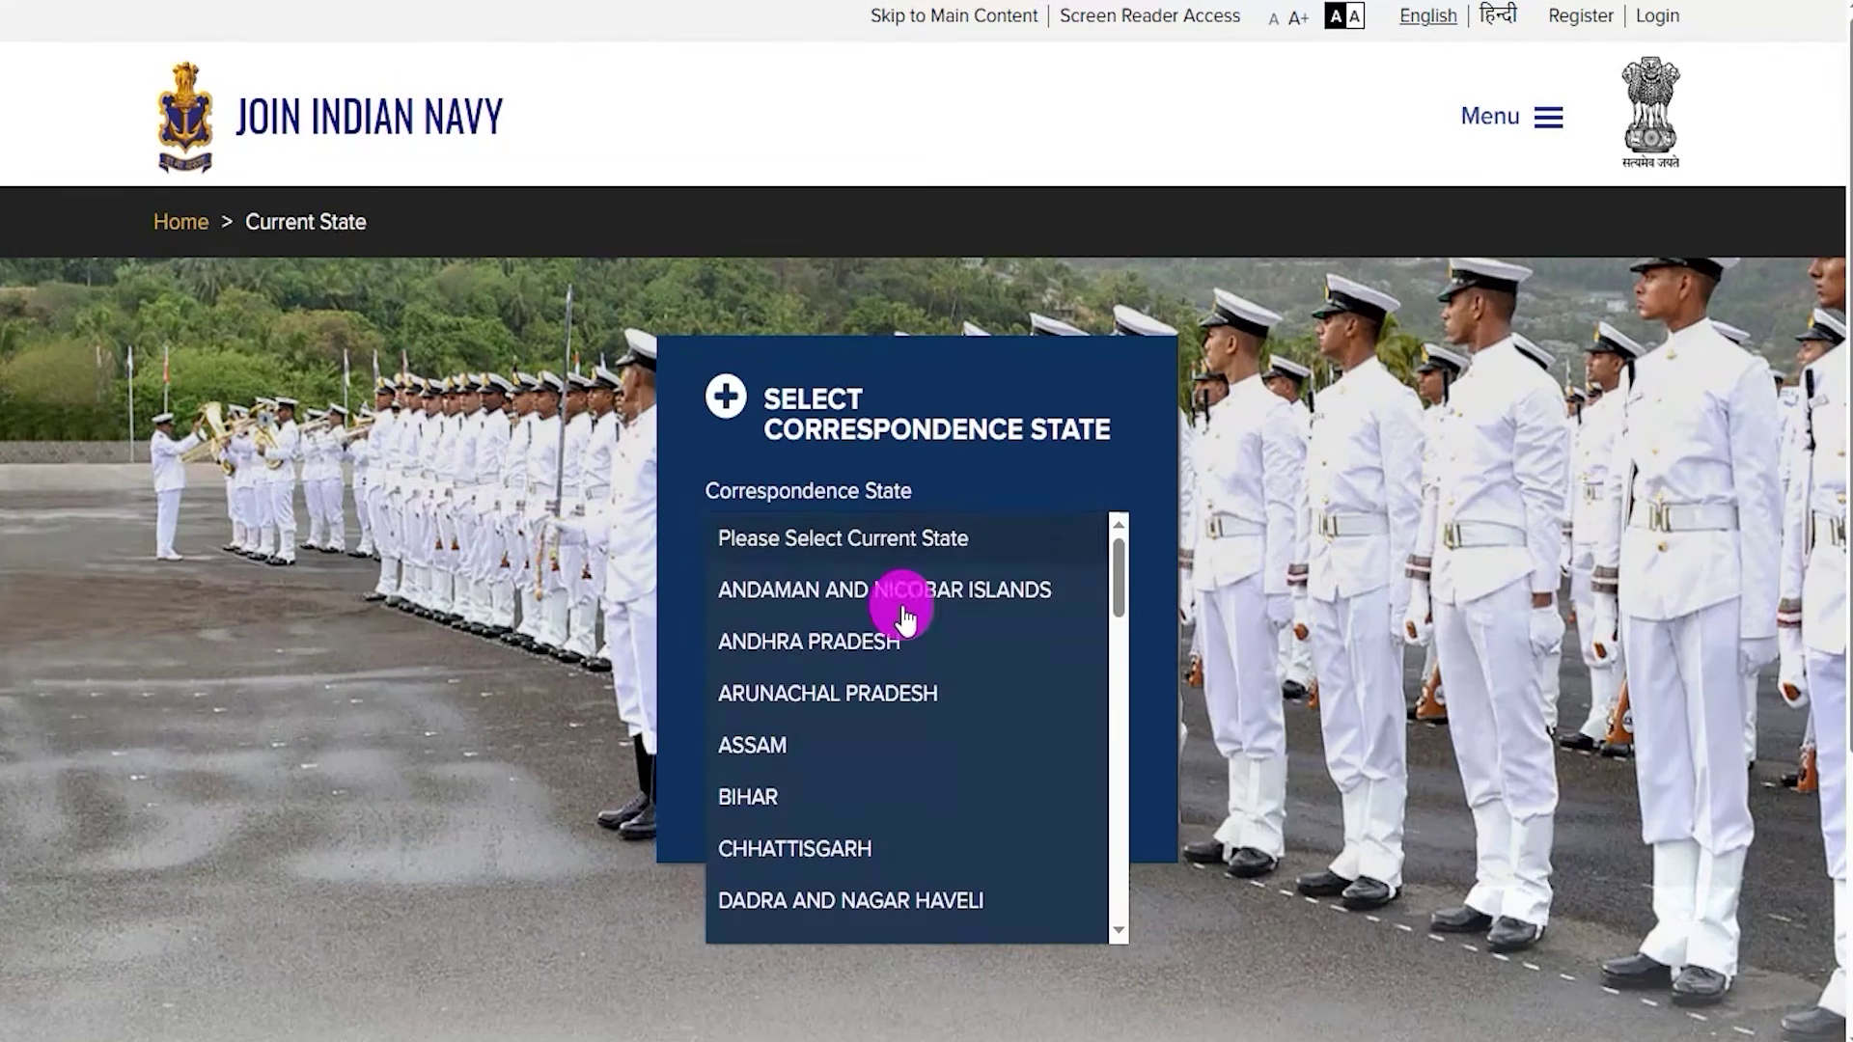
pyautogui.scroll(-10, 881, 743)
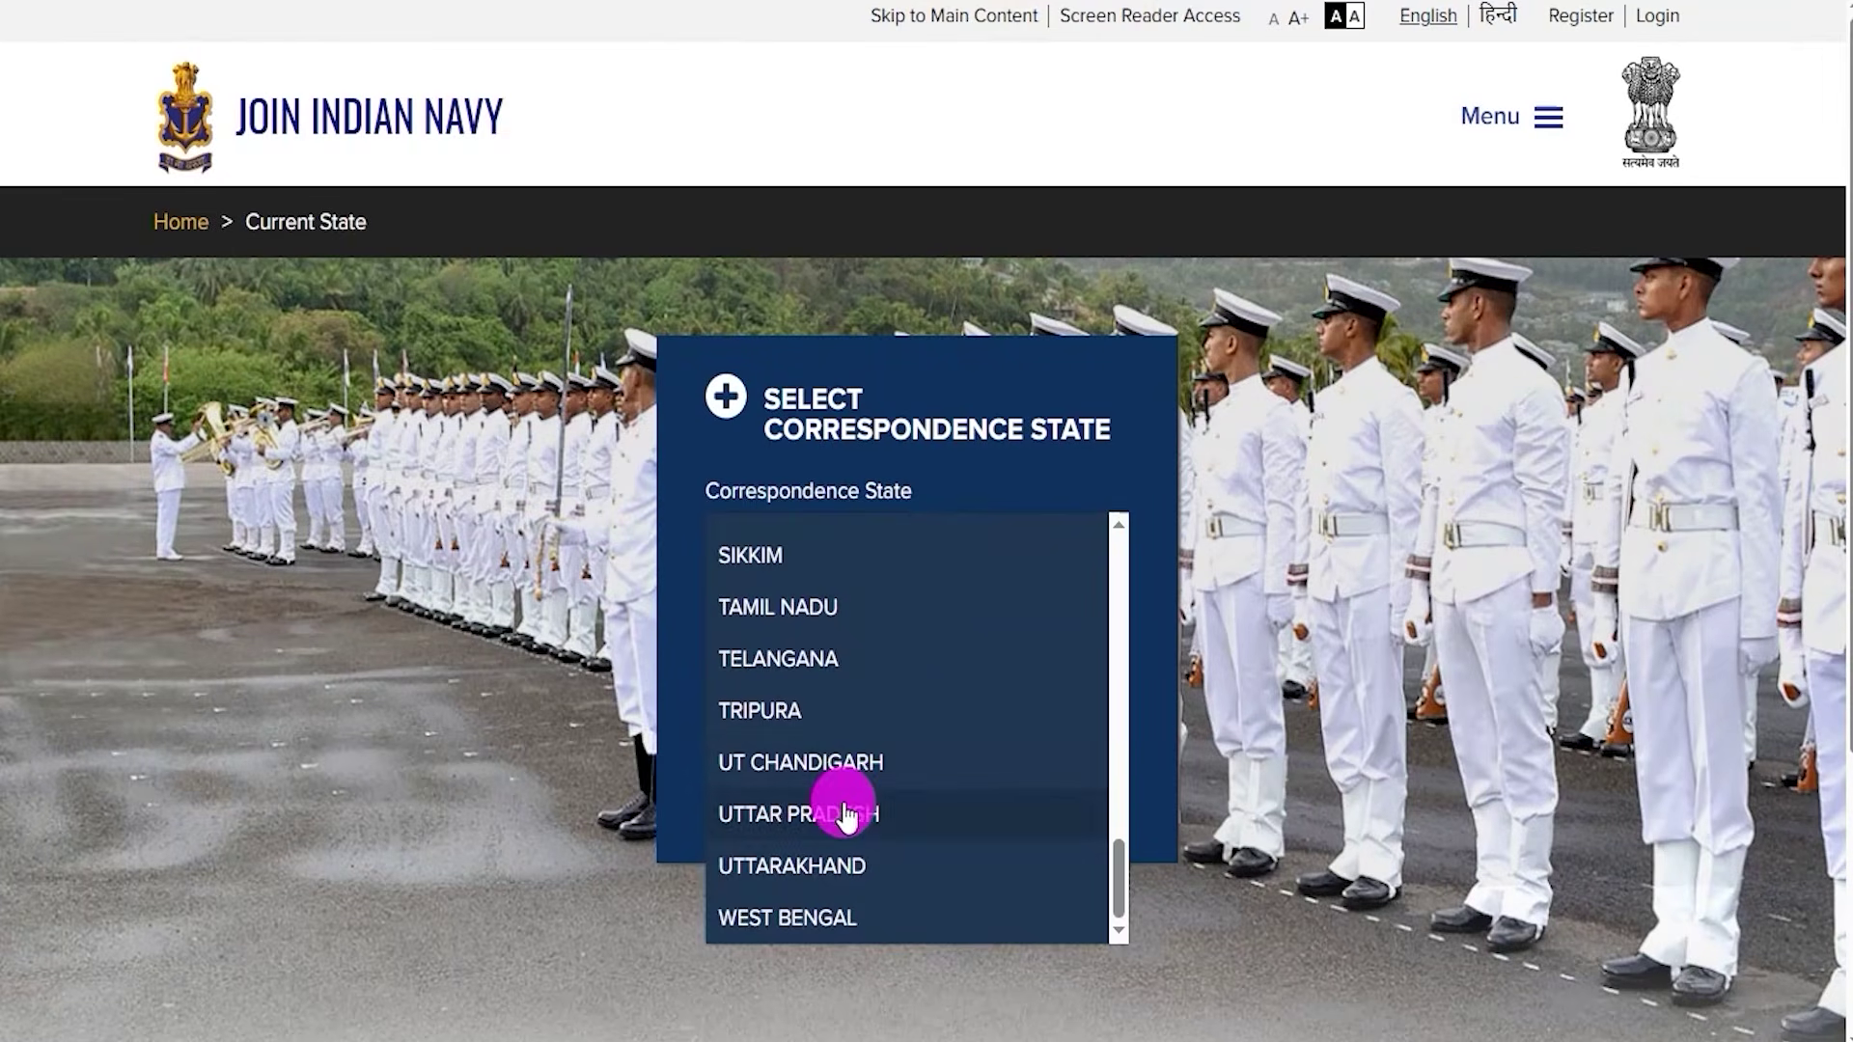
pyautogui.click(845, 816)
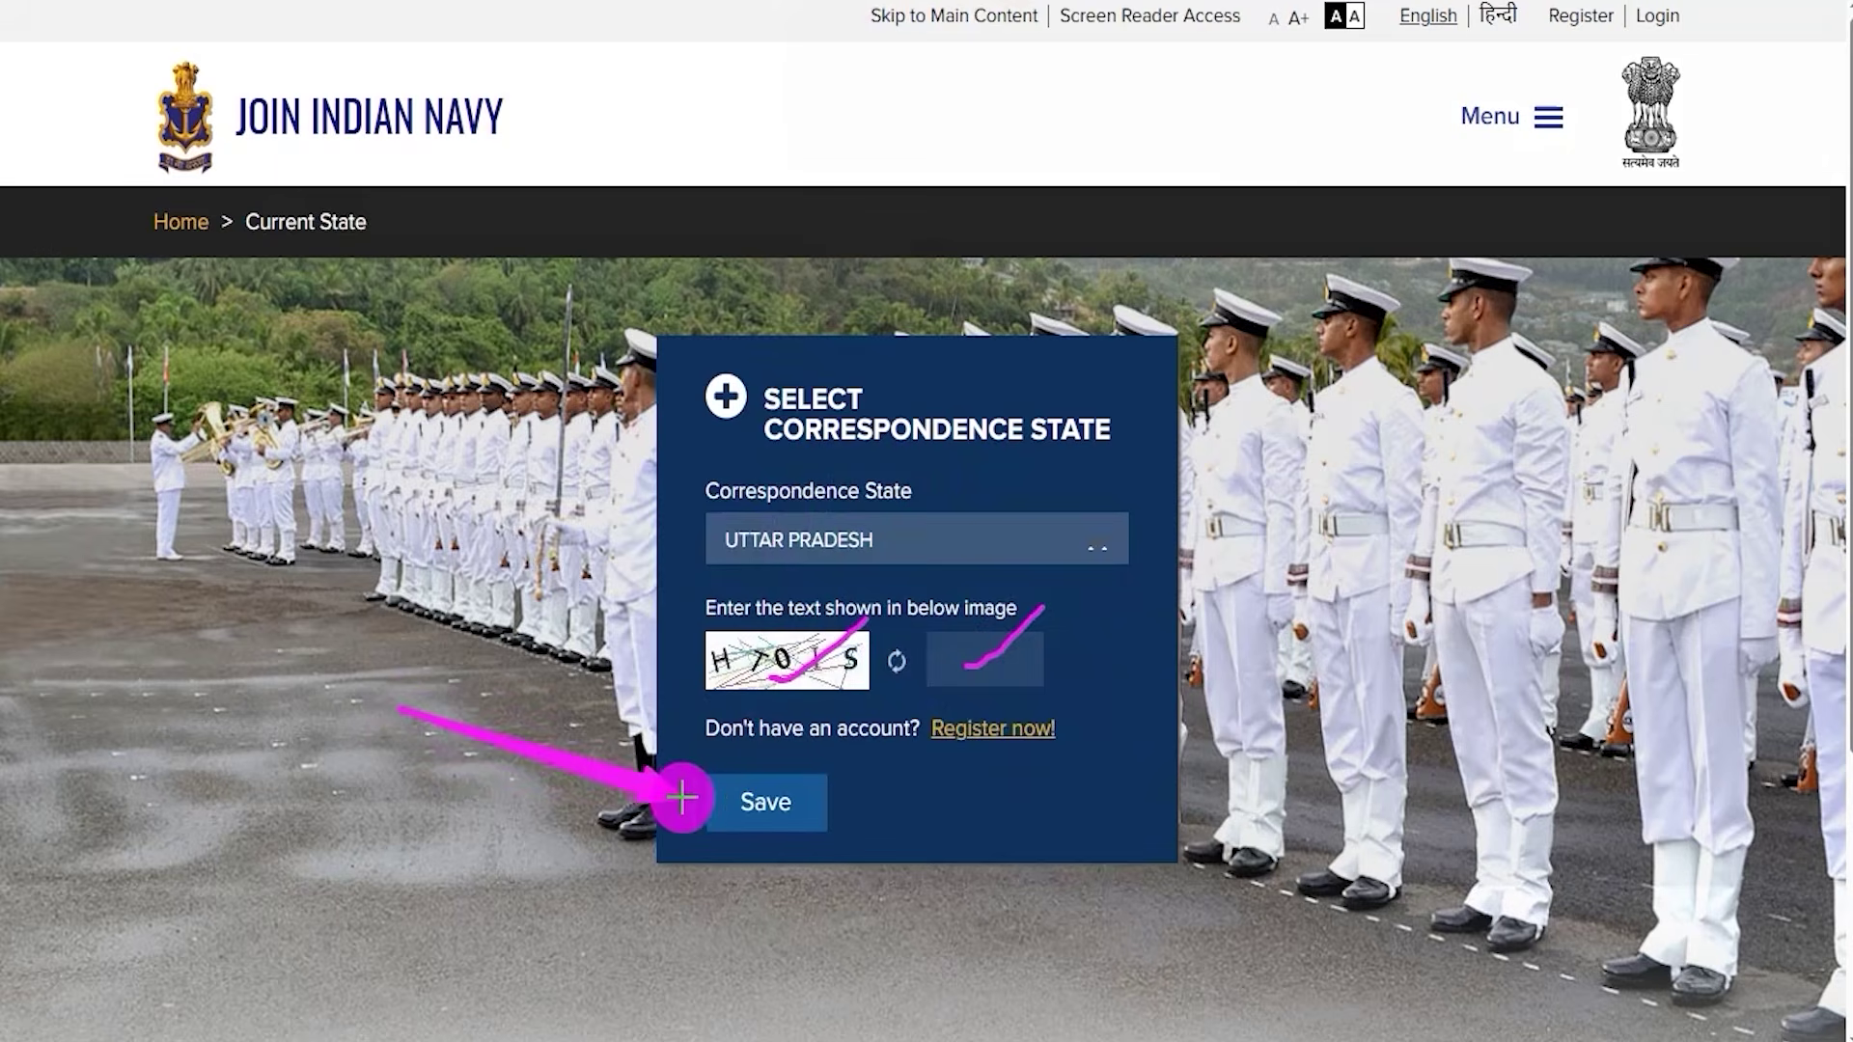
pyautogui.click(719, 800)
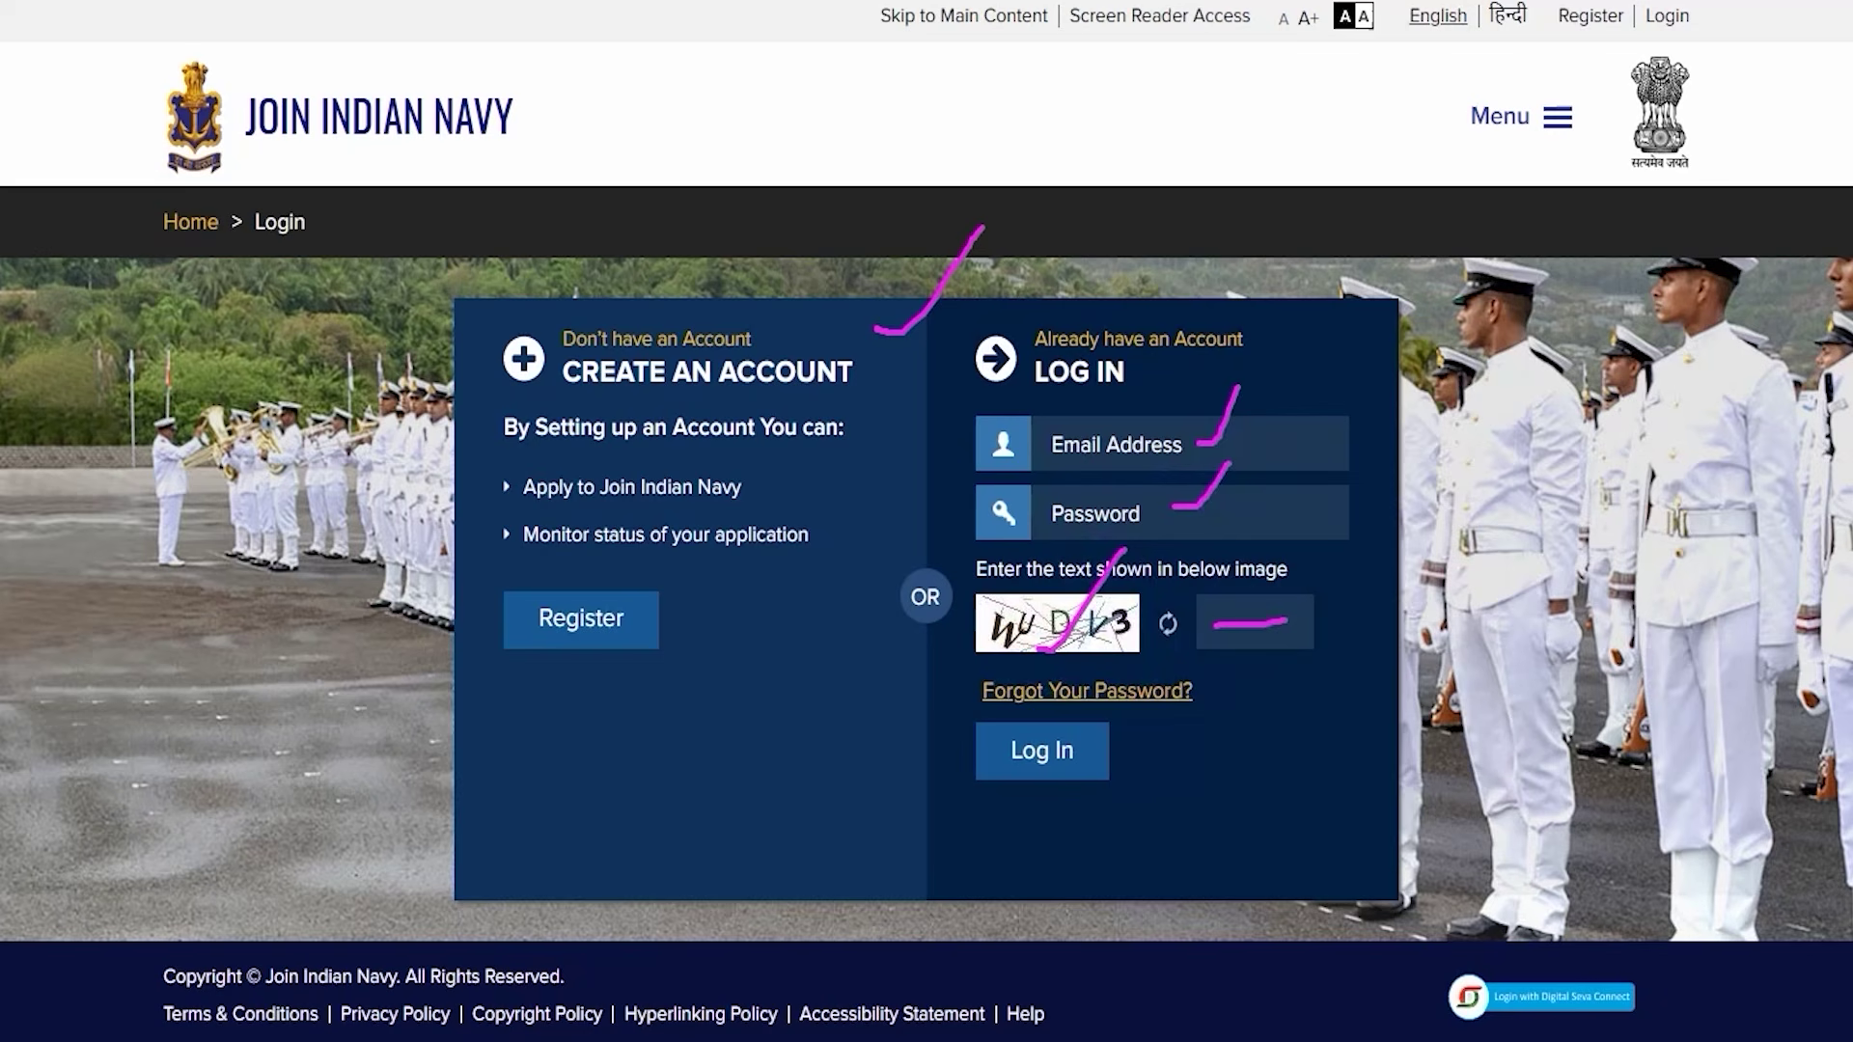
# Open the new account registration and select PAN Card as the government-issued photo ID
pyautogui.moveTo(902, 708)
pyautogui.mouseDown()
pyautogui.moveTo(1141, 768)
pyautogui.moveTo(1183, 817)
pyautogui.mouseUp()
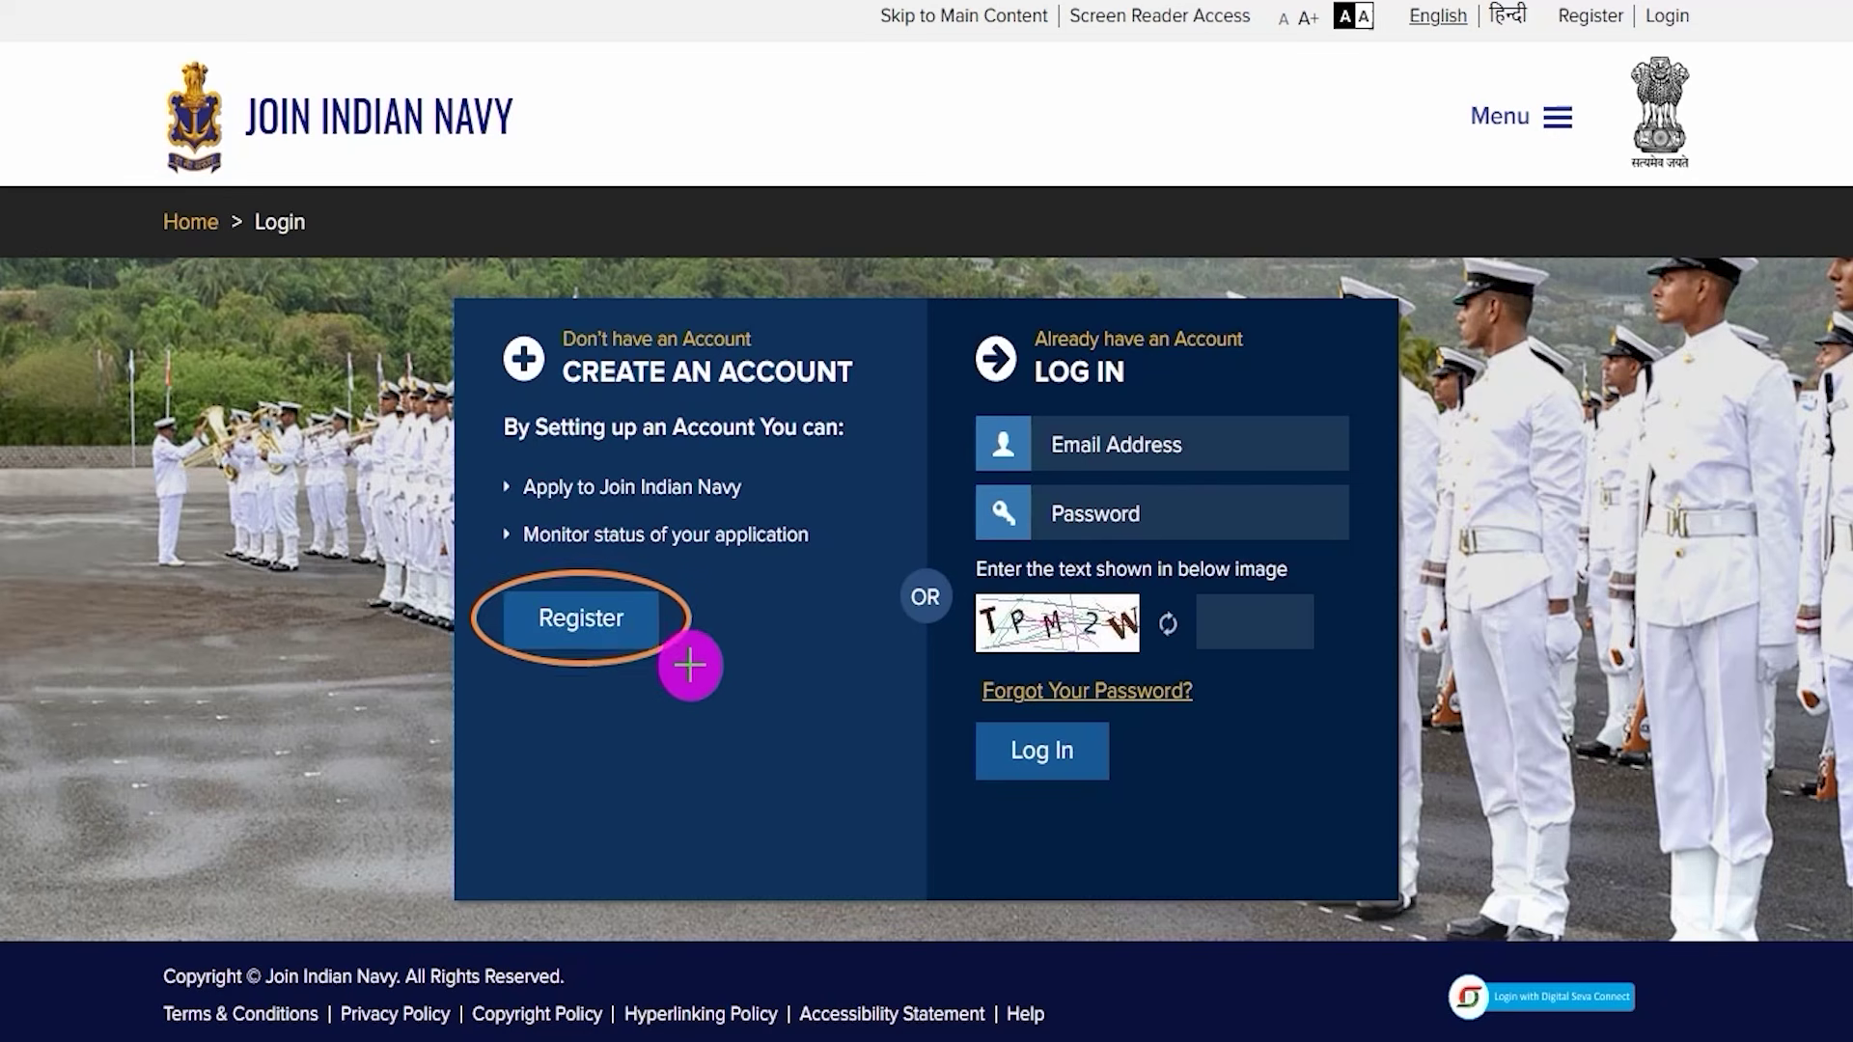
pyautogui.click(662, 635)
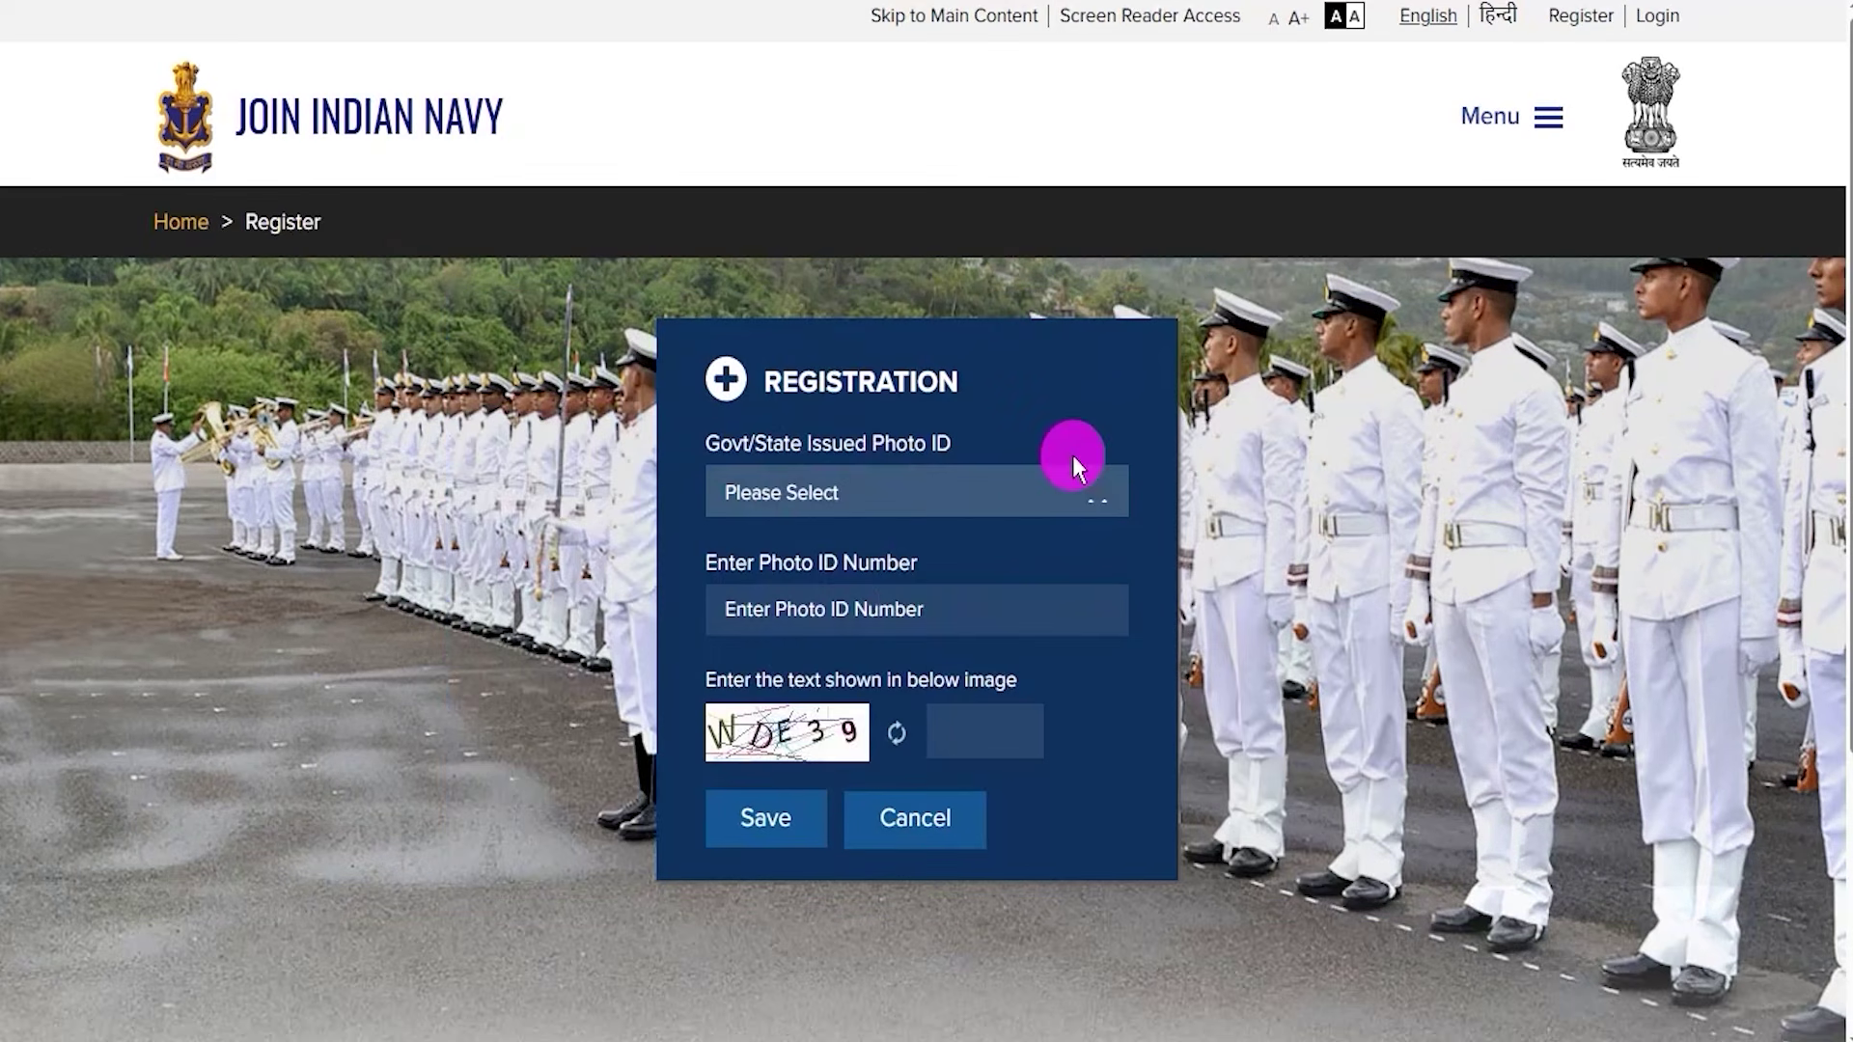
pyautogui.click(880, 494)
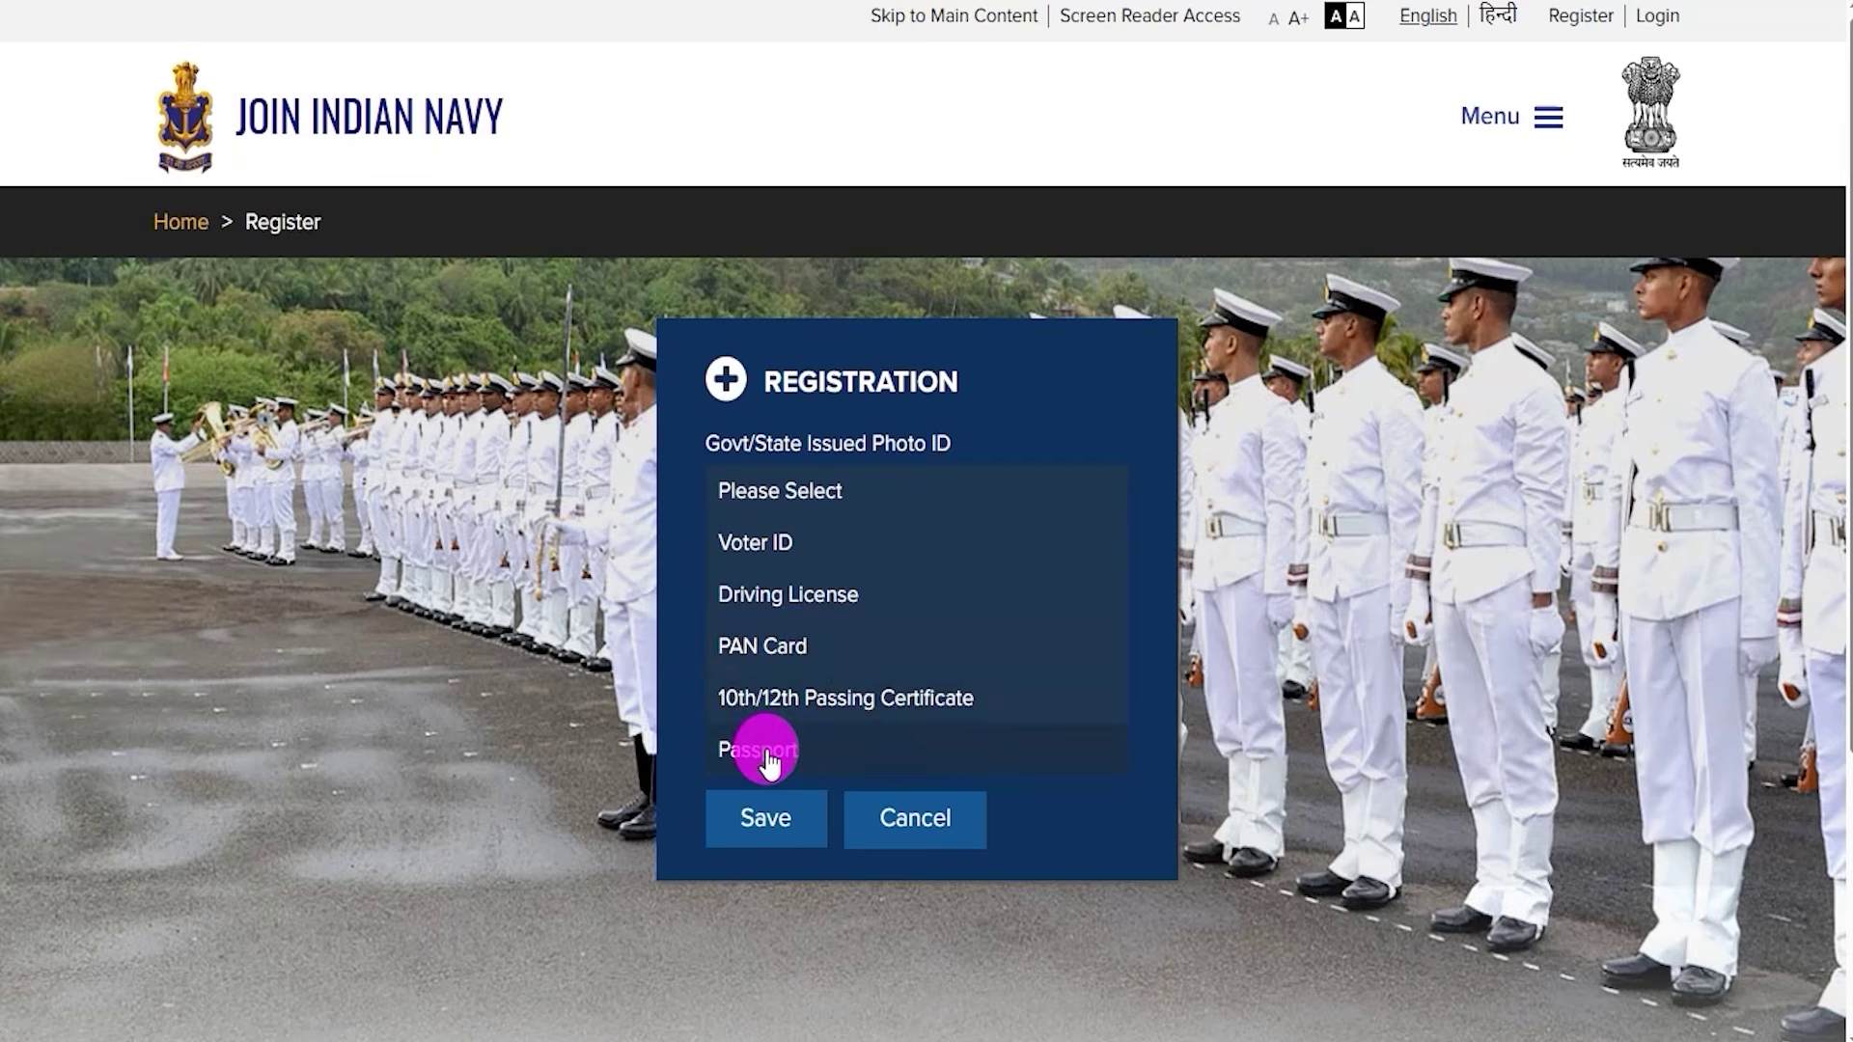
pyautogui.click(763, 646)
pyautogui.click(832, 611)
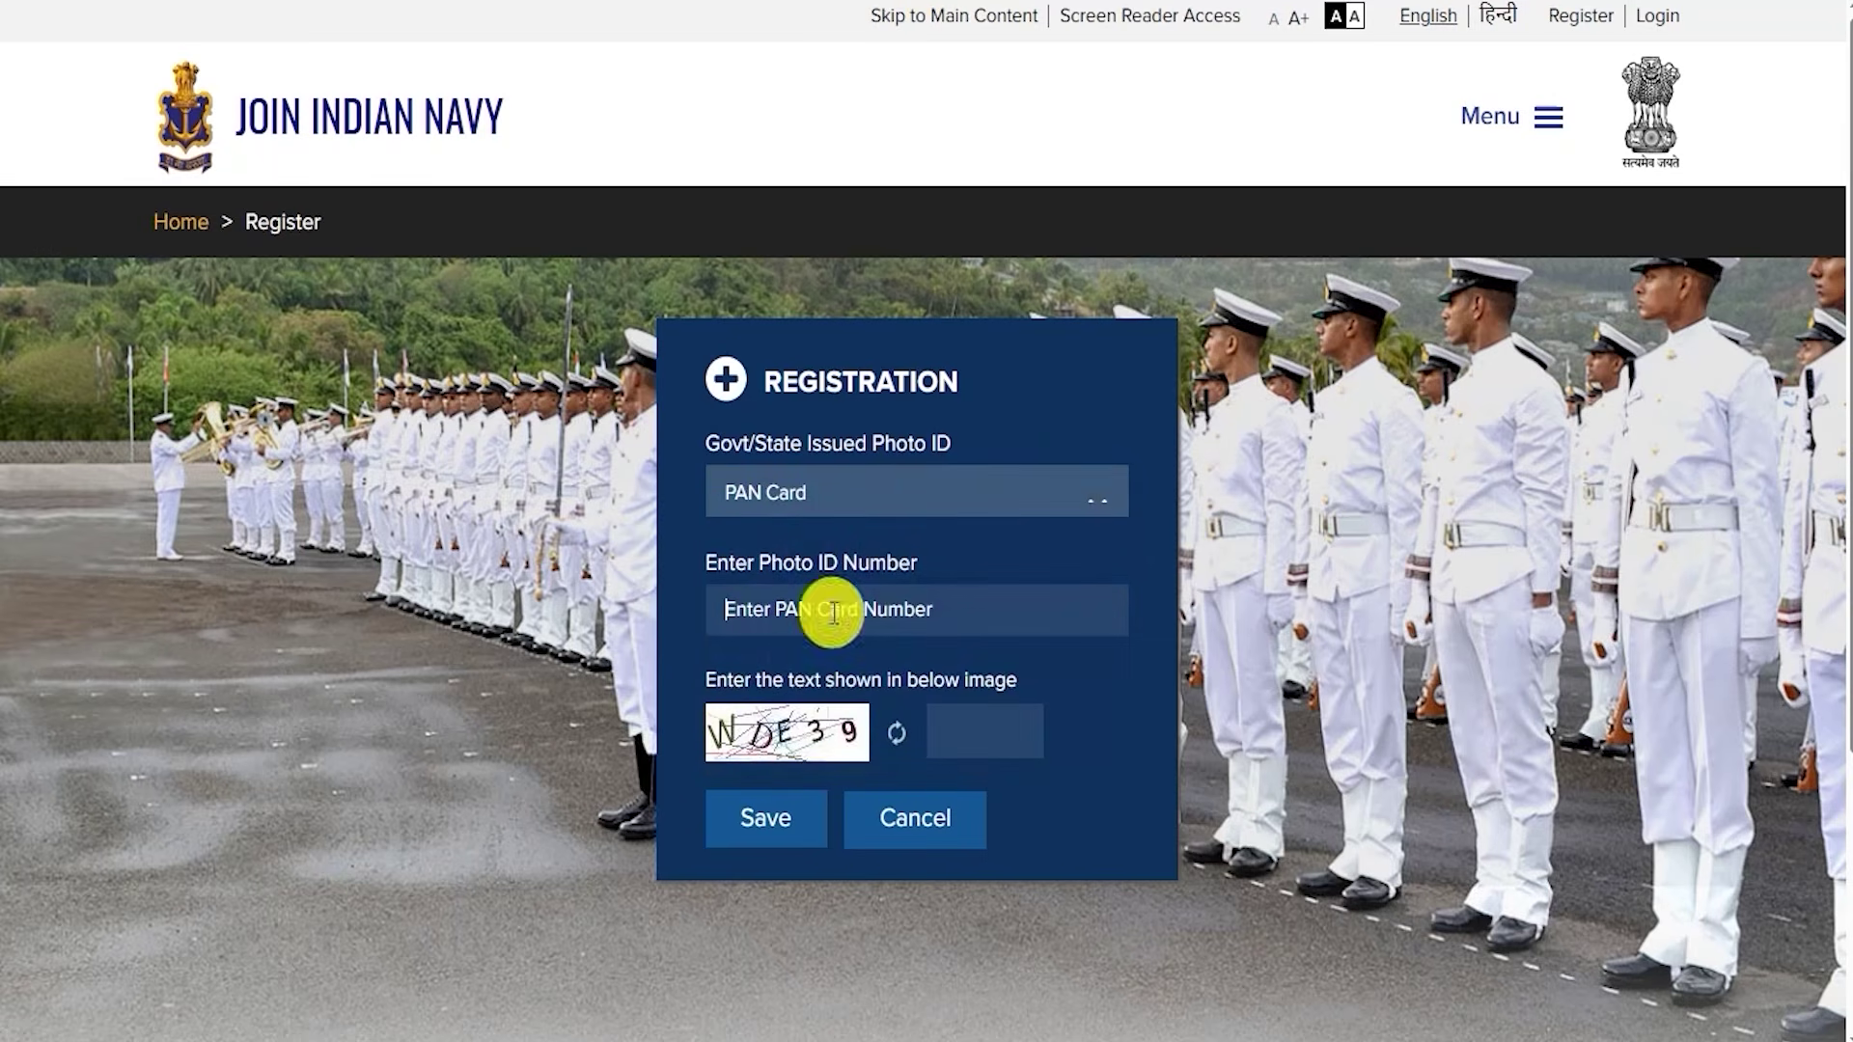
pyautogui.moveTo(861, 673); pyautogui.dragTo(845, 704)
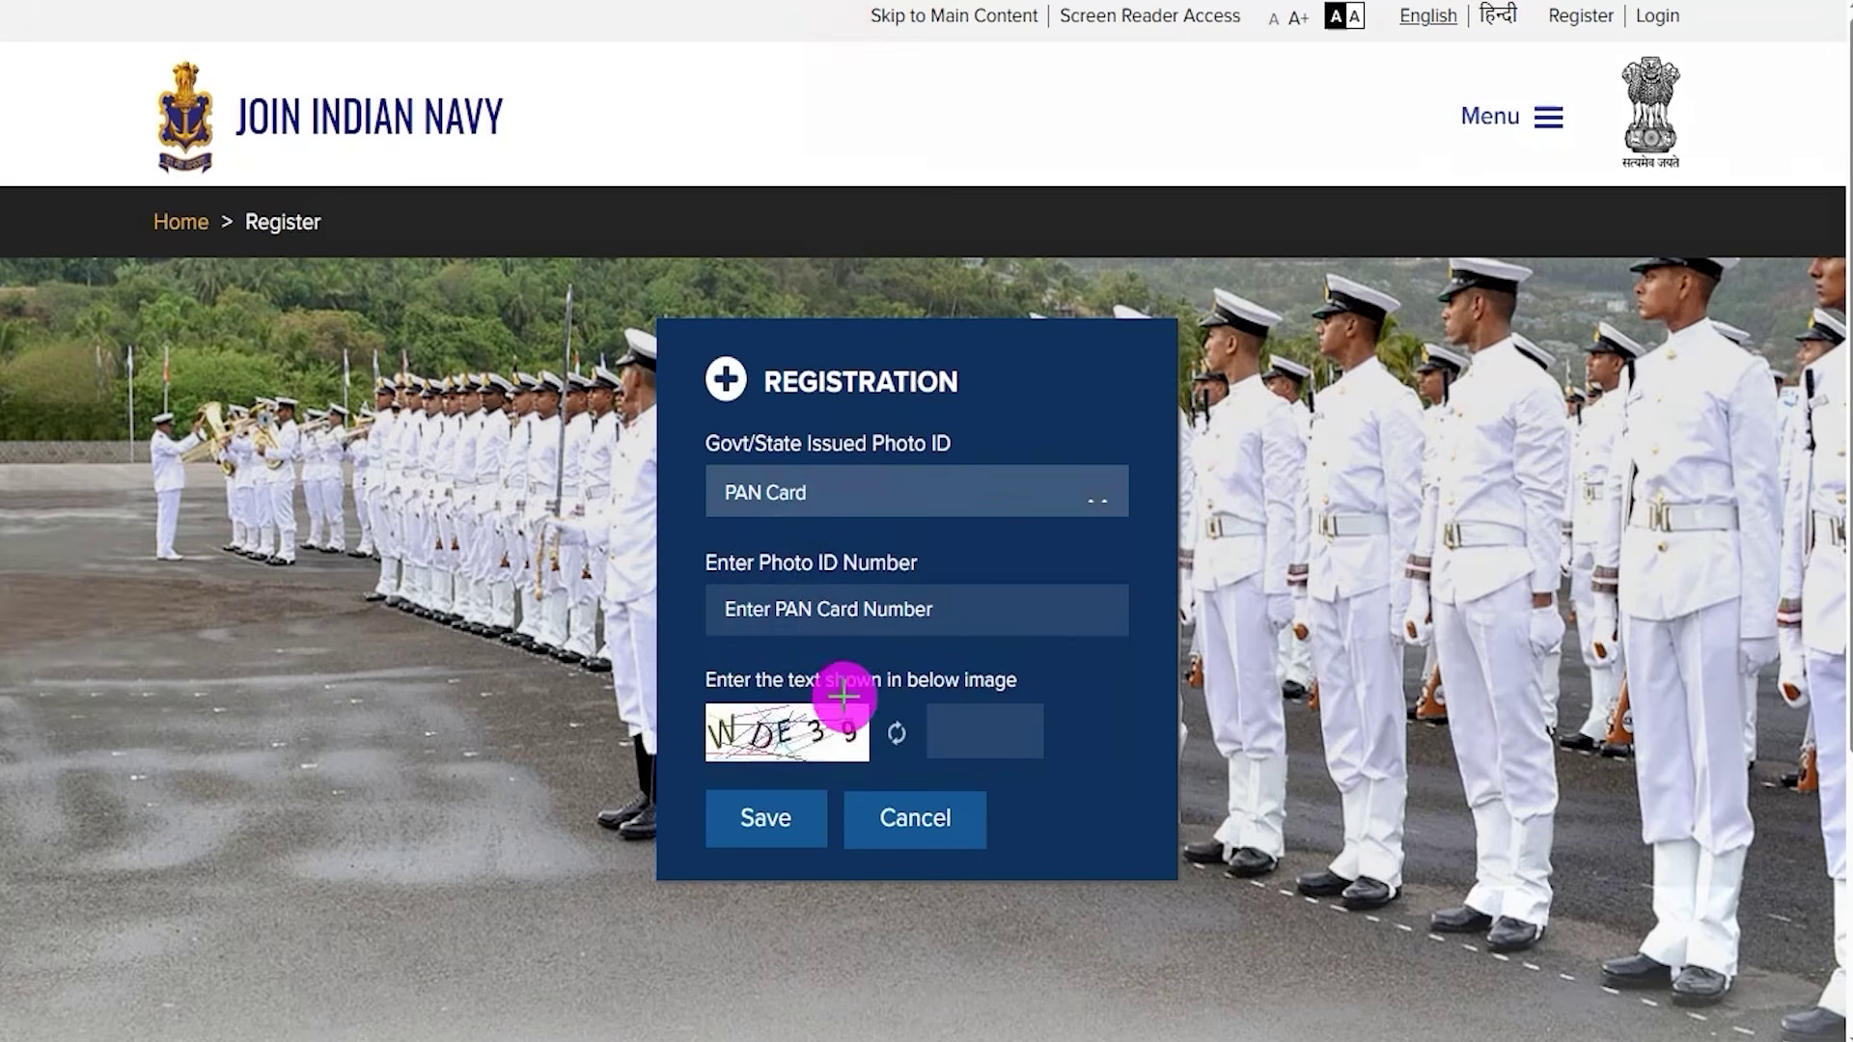
pyautogui.moveTo(955, 735)
pyautogui.mouseDown()
pyautogui.moveTo(988, 727)
pyautogui.moveTo(1020, 676)
pyautogui.mouseUp()
pyautogui.moveTo(448, 602); pyautogui.dragTo(714, 802)
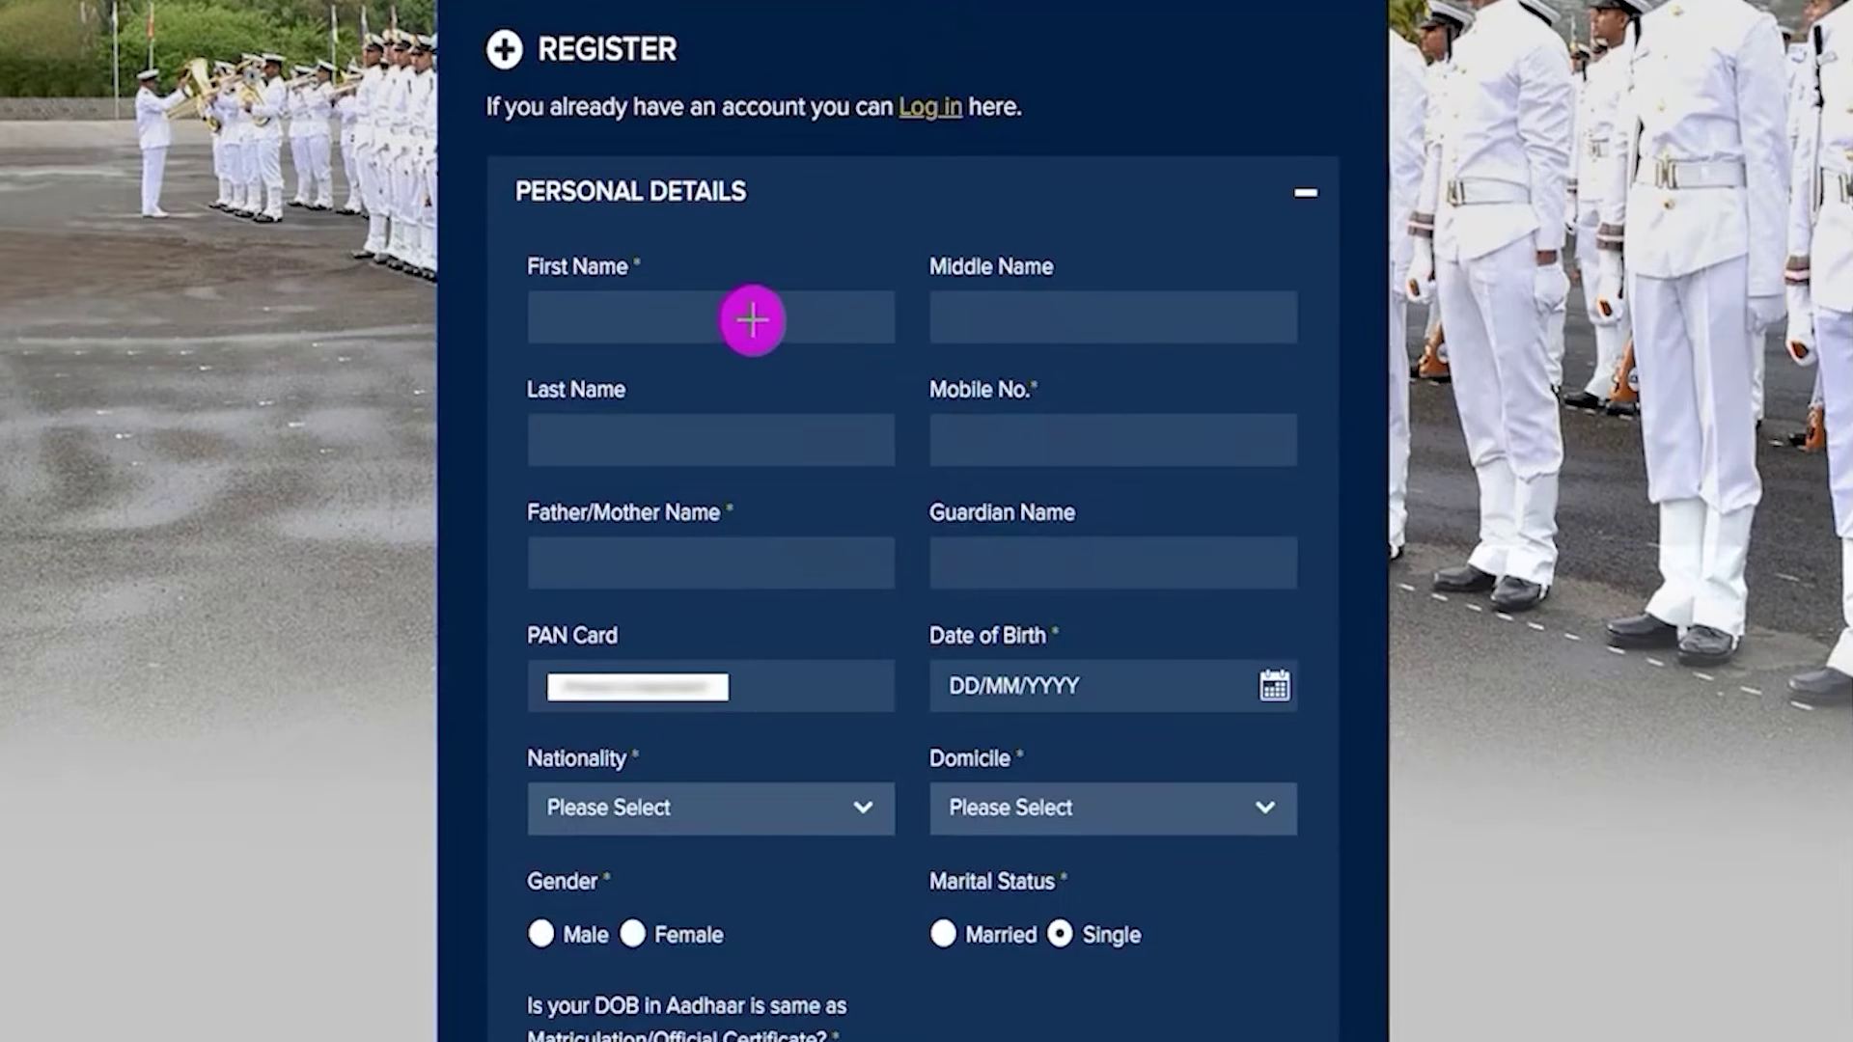
# Look over the name, mobile number, parent and guardian fields in the Personal Details section
pyautogui.moveTo(753, 320); pyautogui.dragTo(796, 282)
pyautogui.moveTo(1100, 309); pyautogui.dragTo(1132, 290)
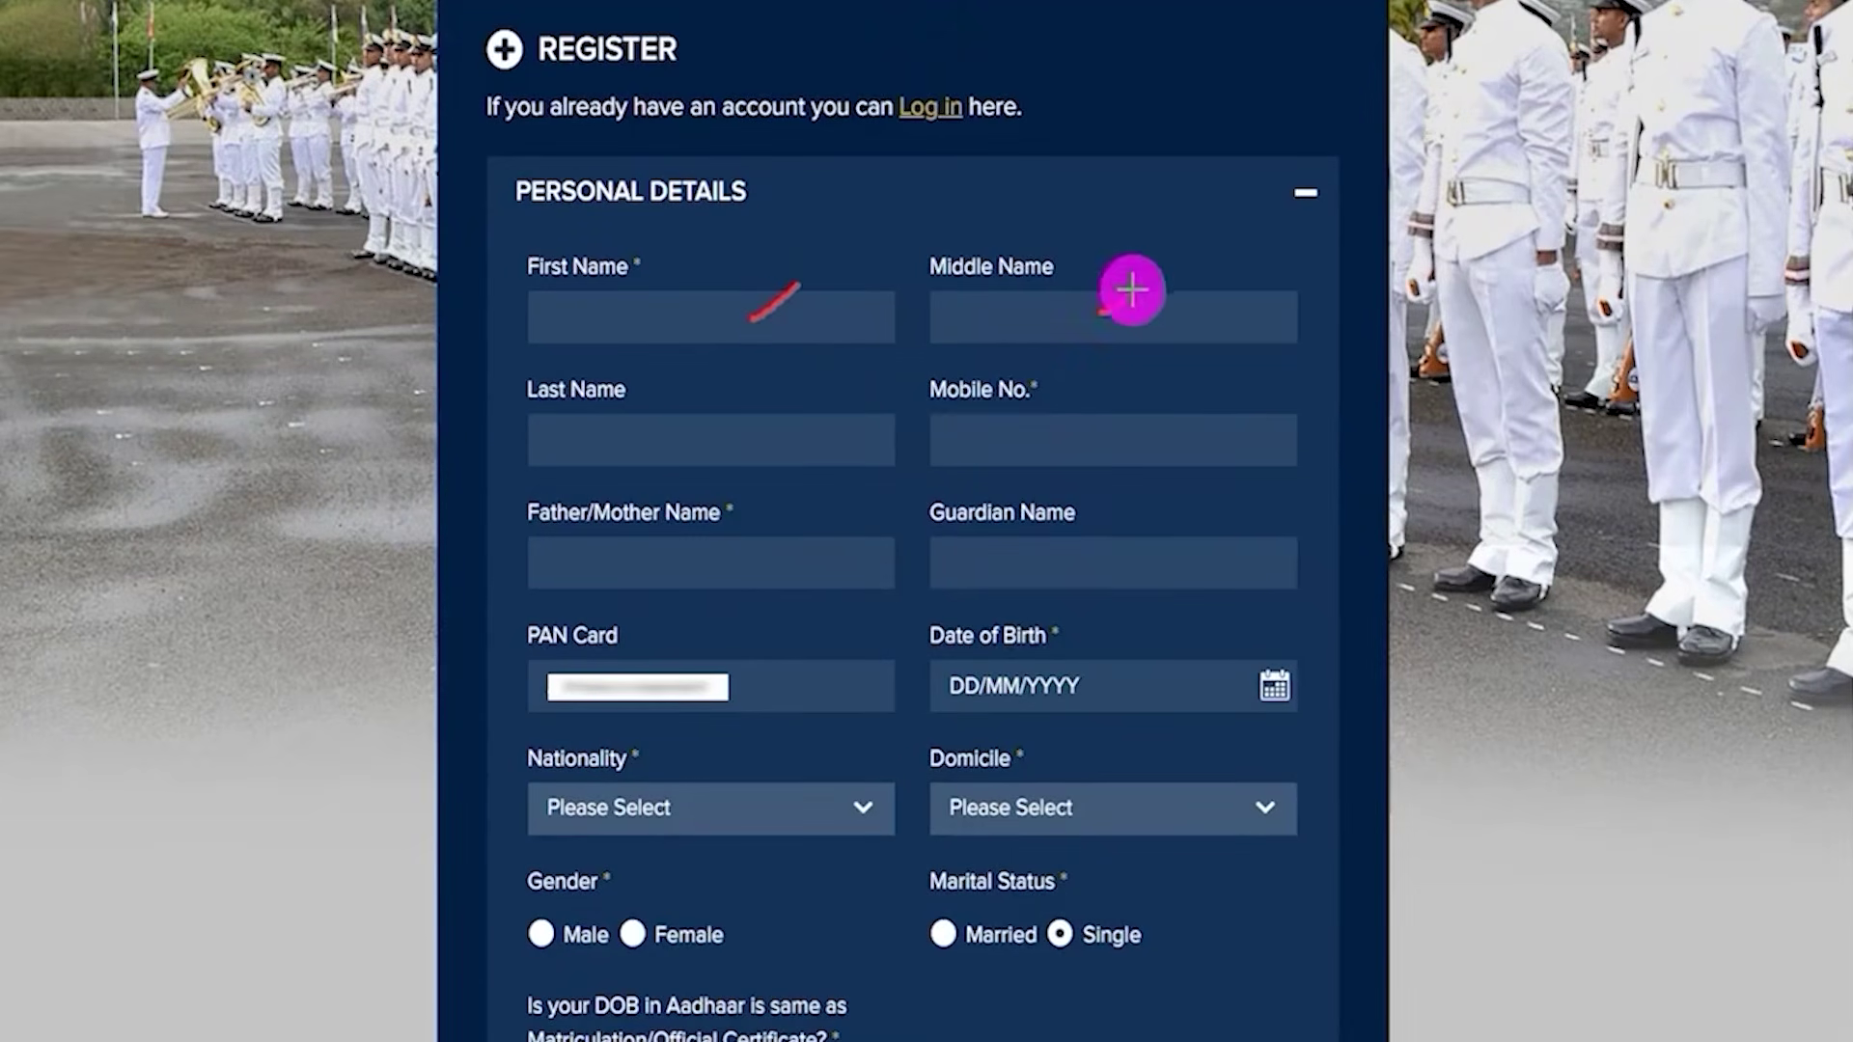
pyautogui.moveTo(767, 420); pyautogui.dragTo(813, 390)
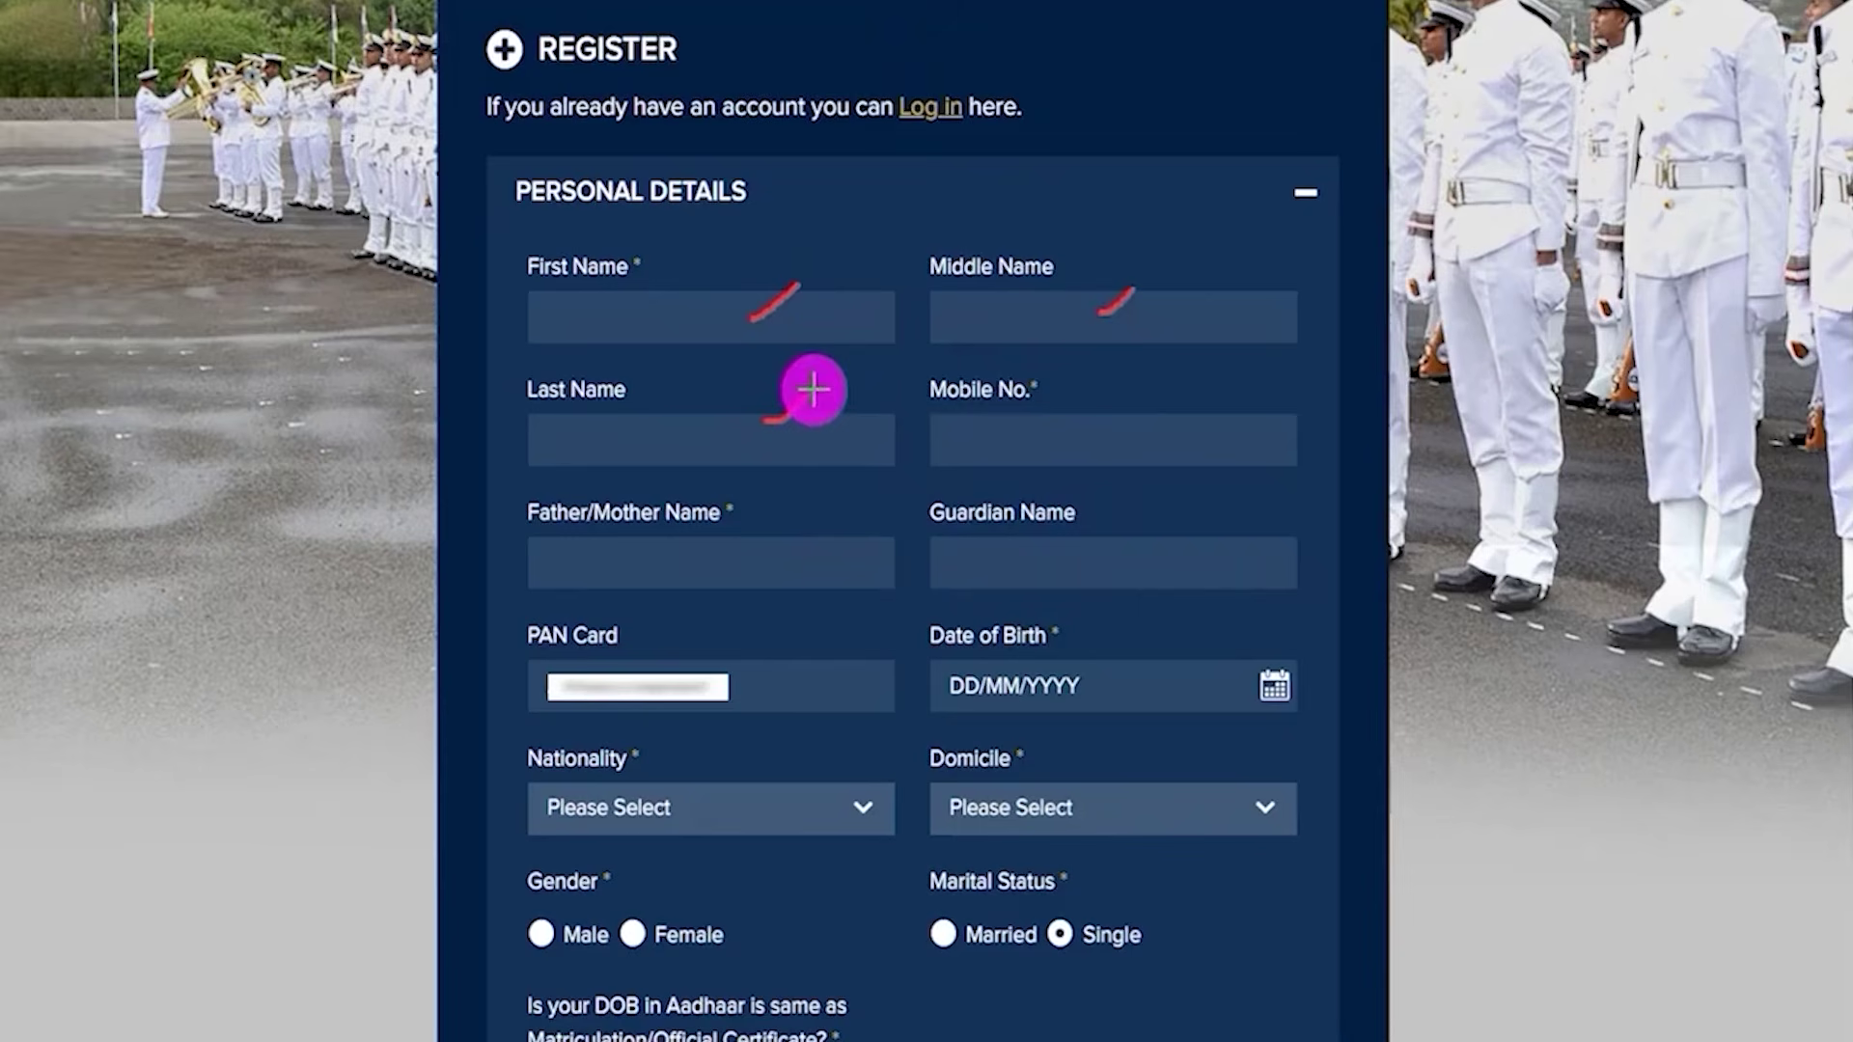
pyautogui.moveTo(1079, 445); pyautogui.dragTo(1142, 415)
pyautogui.moveTo(761, 554)
pyautogui.mouseDown()
pyautogui.moveTo(742, 572)
pyautogui.moveTo(804, 516)
pyautogui.mouseUp()
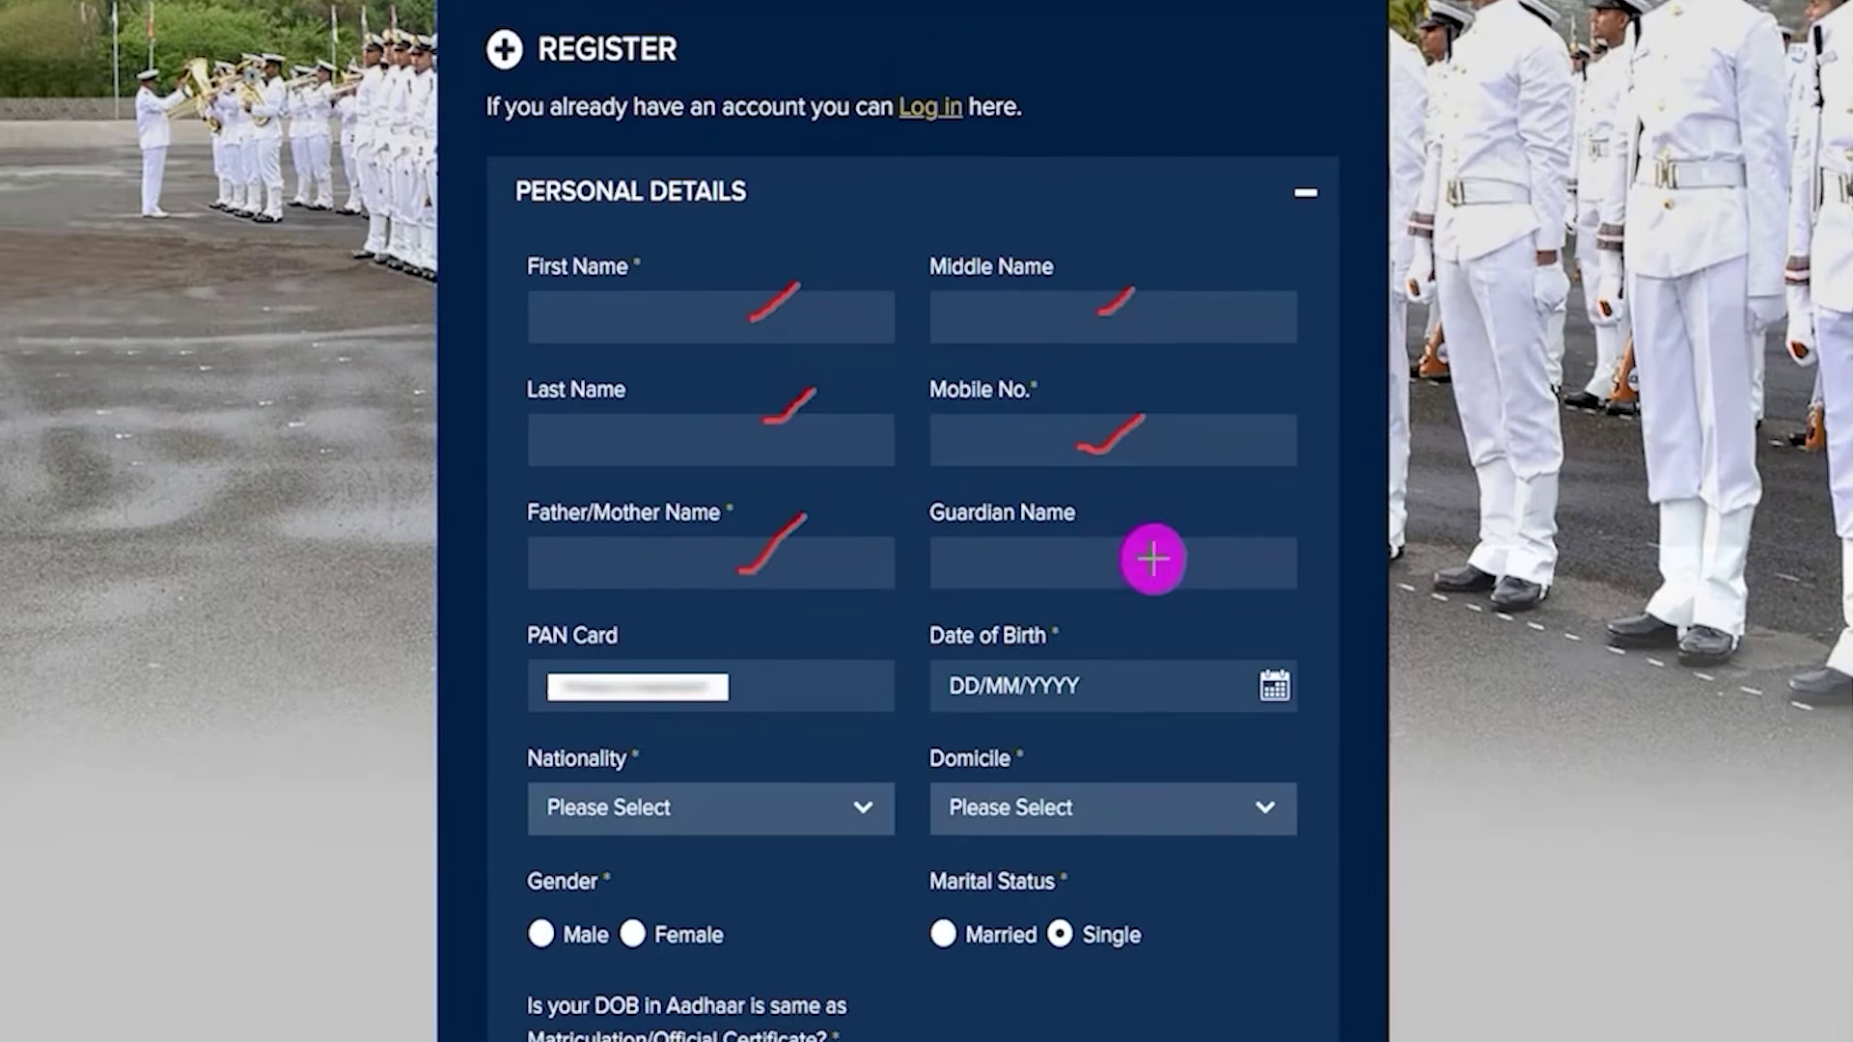
pyautogui.moveTo(1149, 561); pyautogui.dragTo(1218, 518)
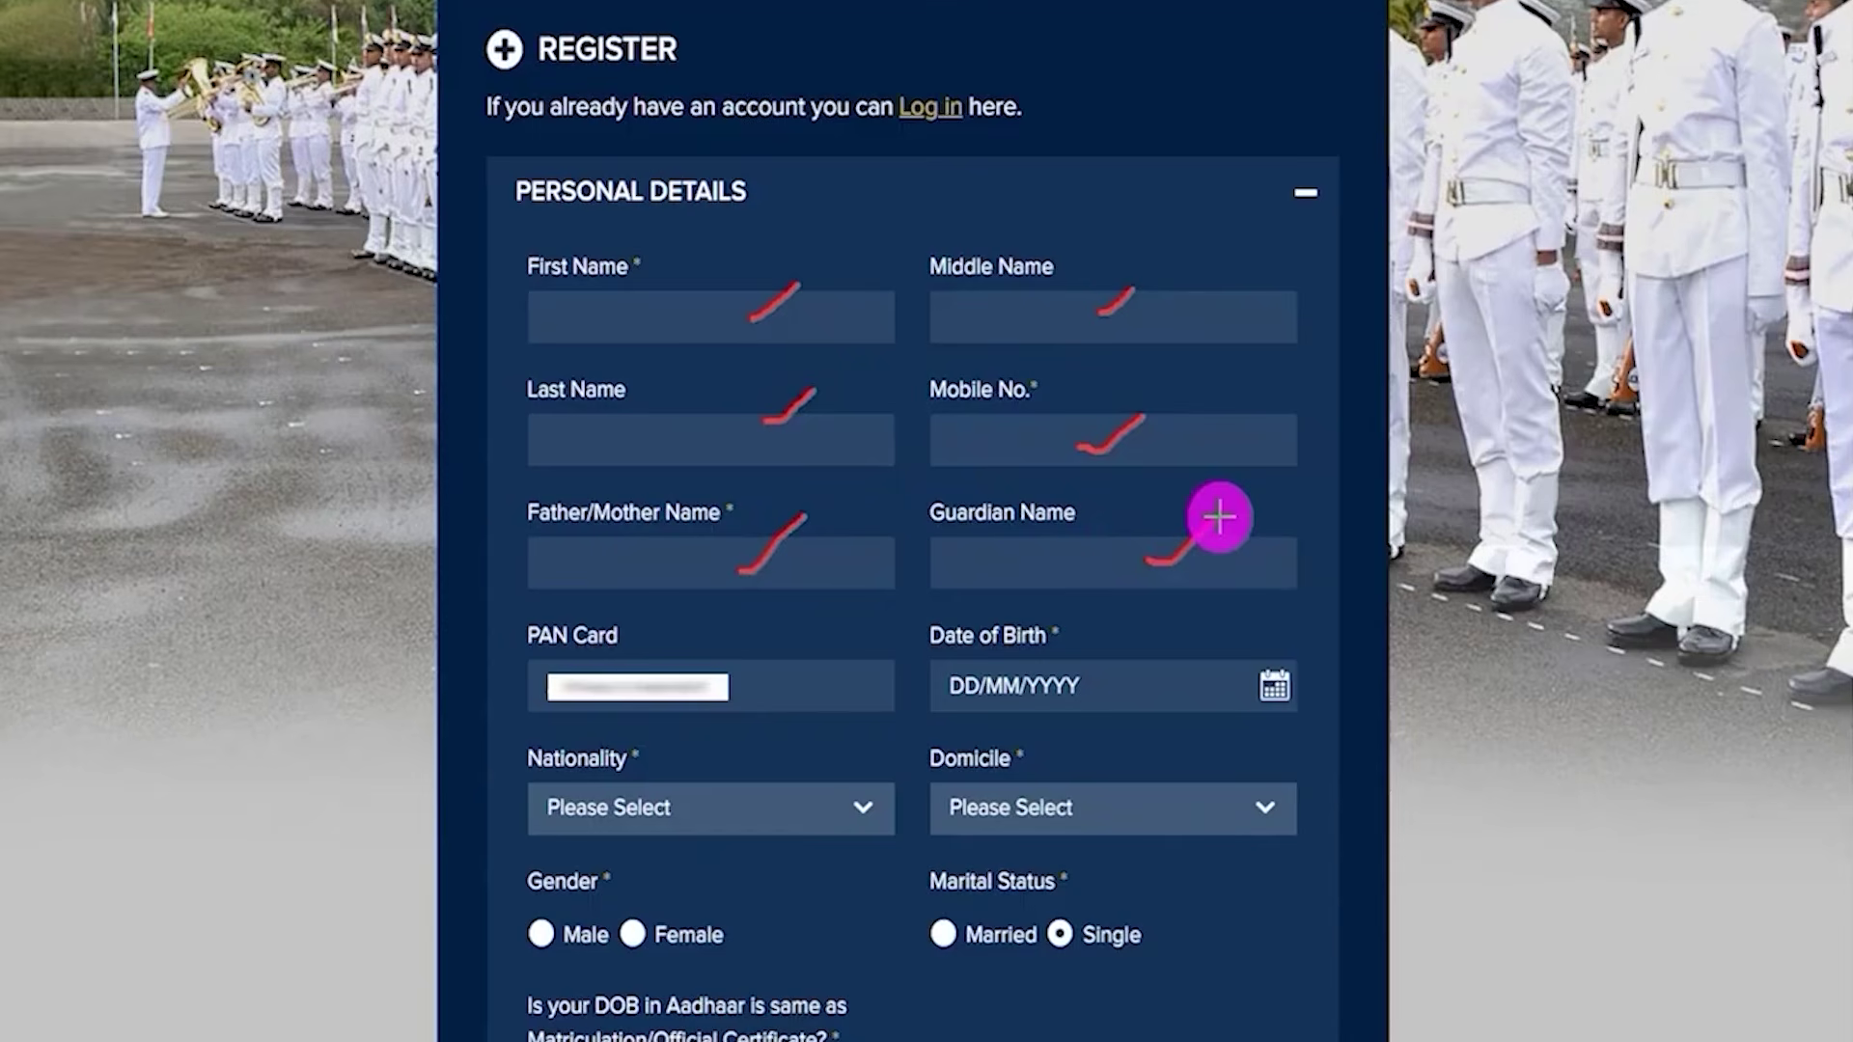
pyautogui.press('e')
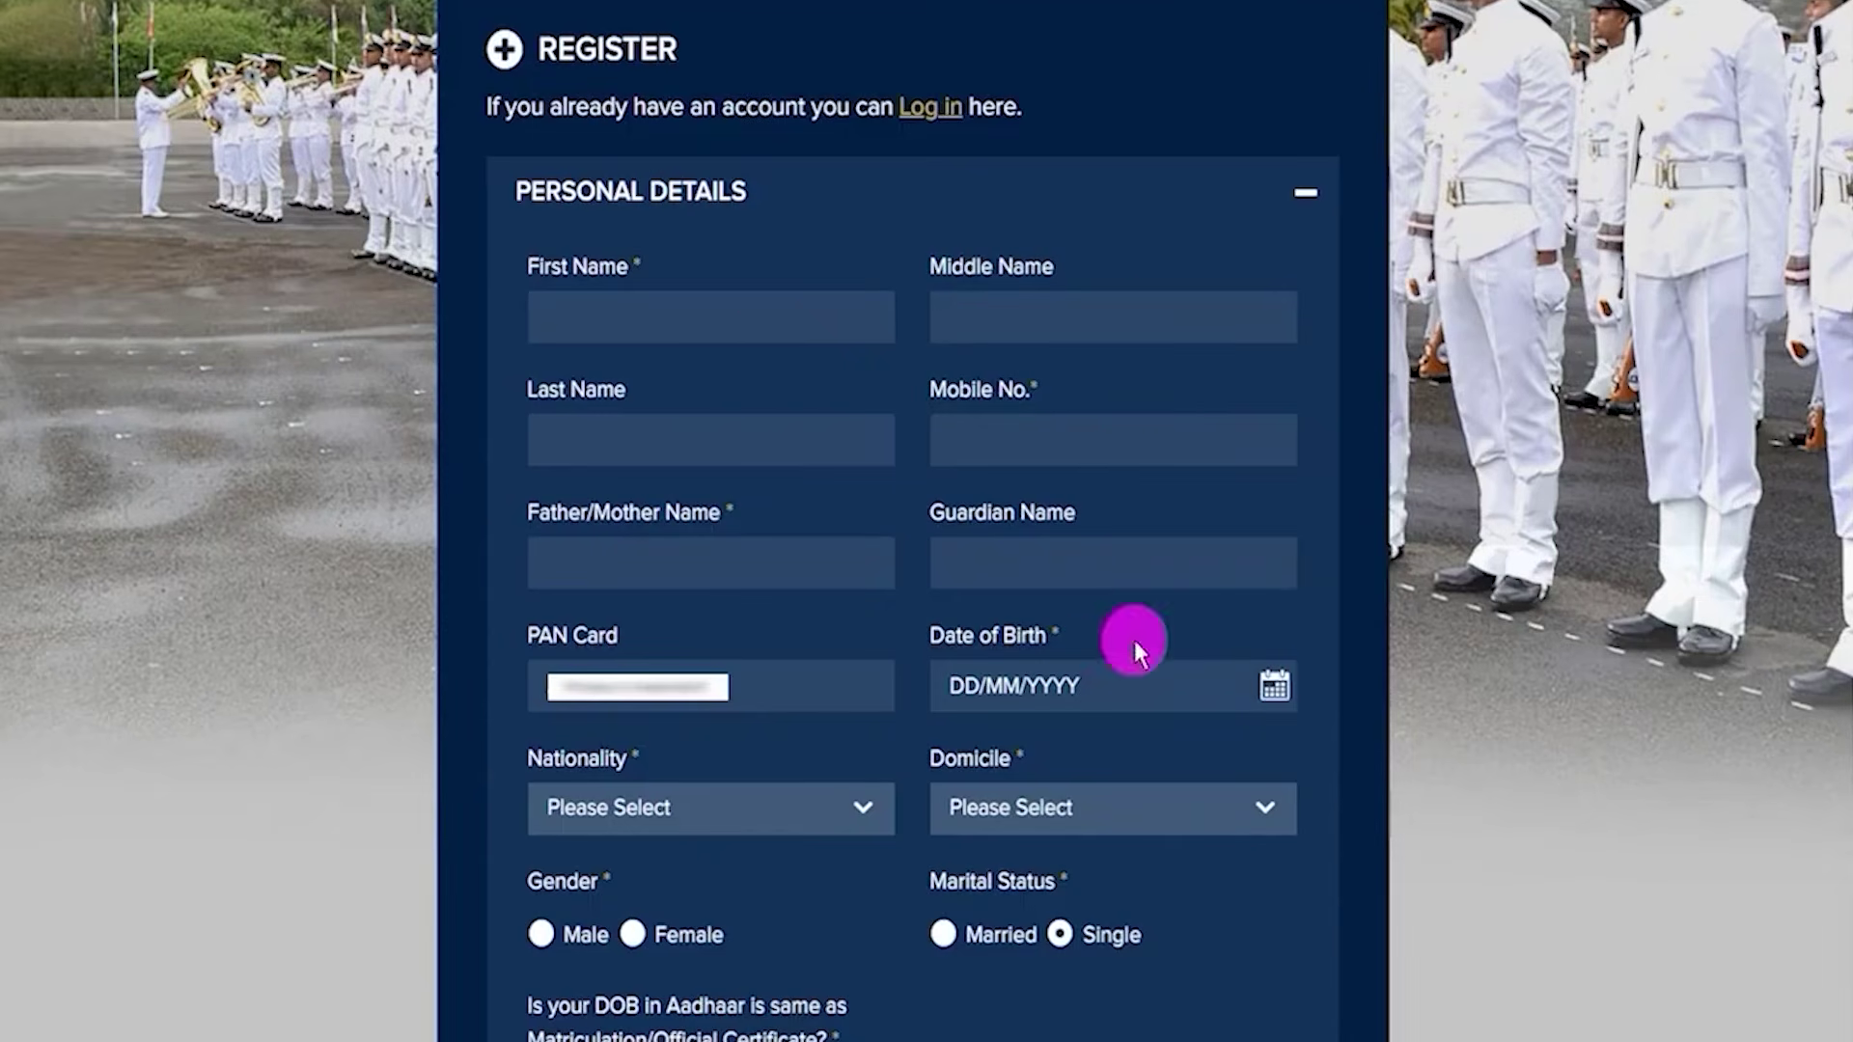
# Check the date of birth picker, set the nationality to Indian, and pick the domicile state
pyautogui.click(1272, 687)
pyautogui.click(1340, 743)
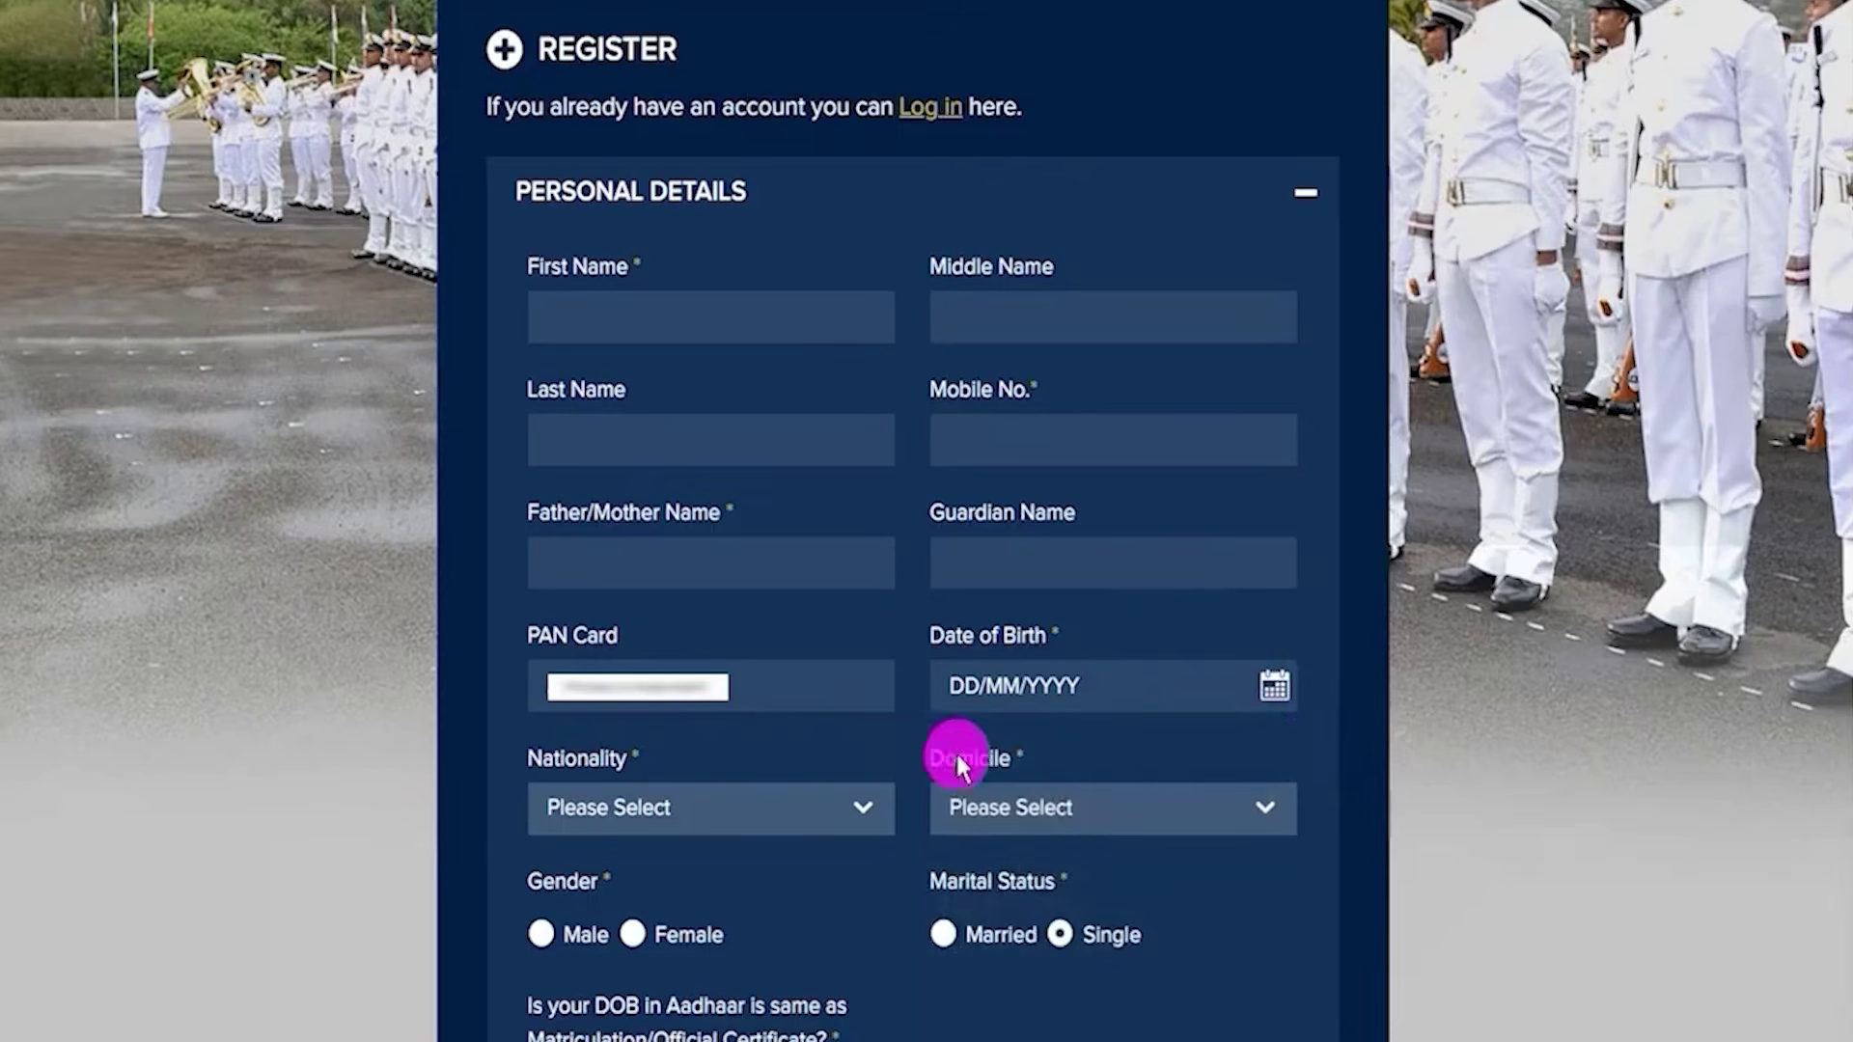
pyautogui.click(662, 814)
pyautogui.click(594, 856)
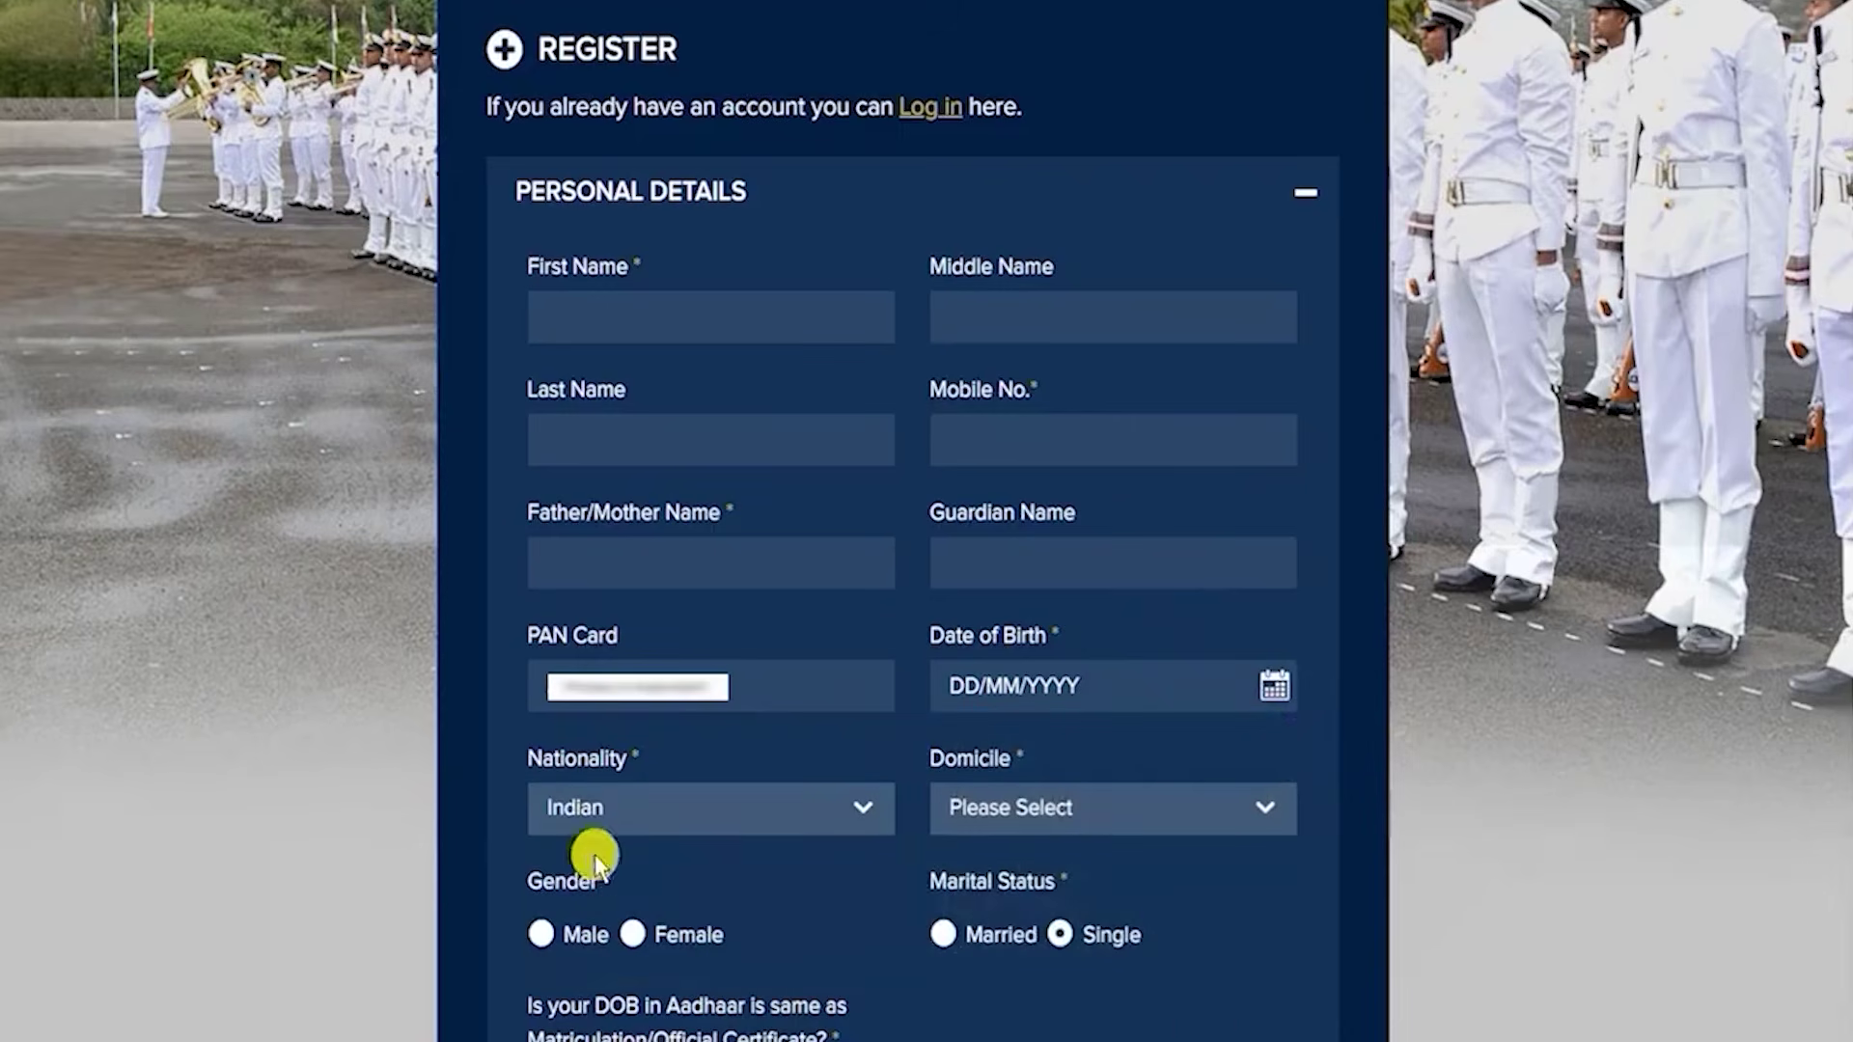
pyautogui.click(1162, 815)
pyautogui.scroll(-10, 1120, 941)
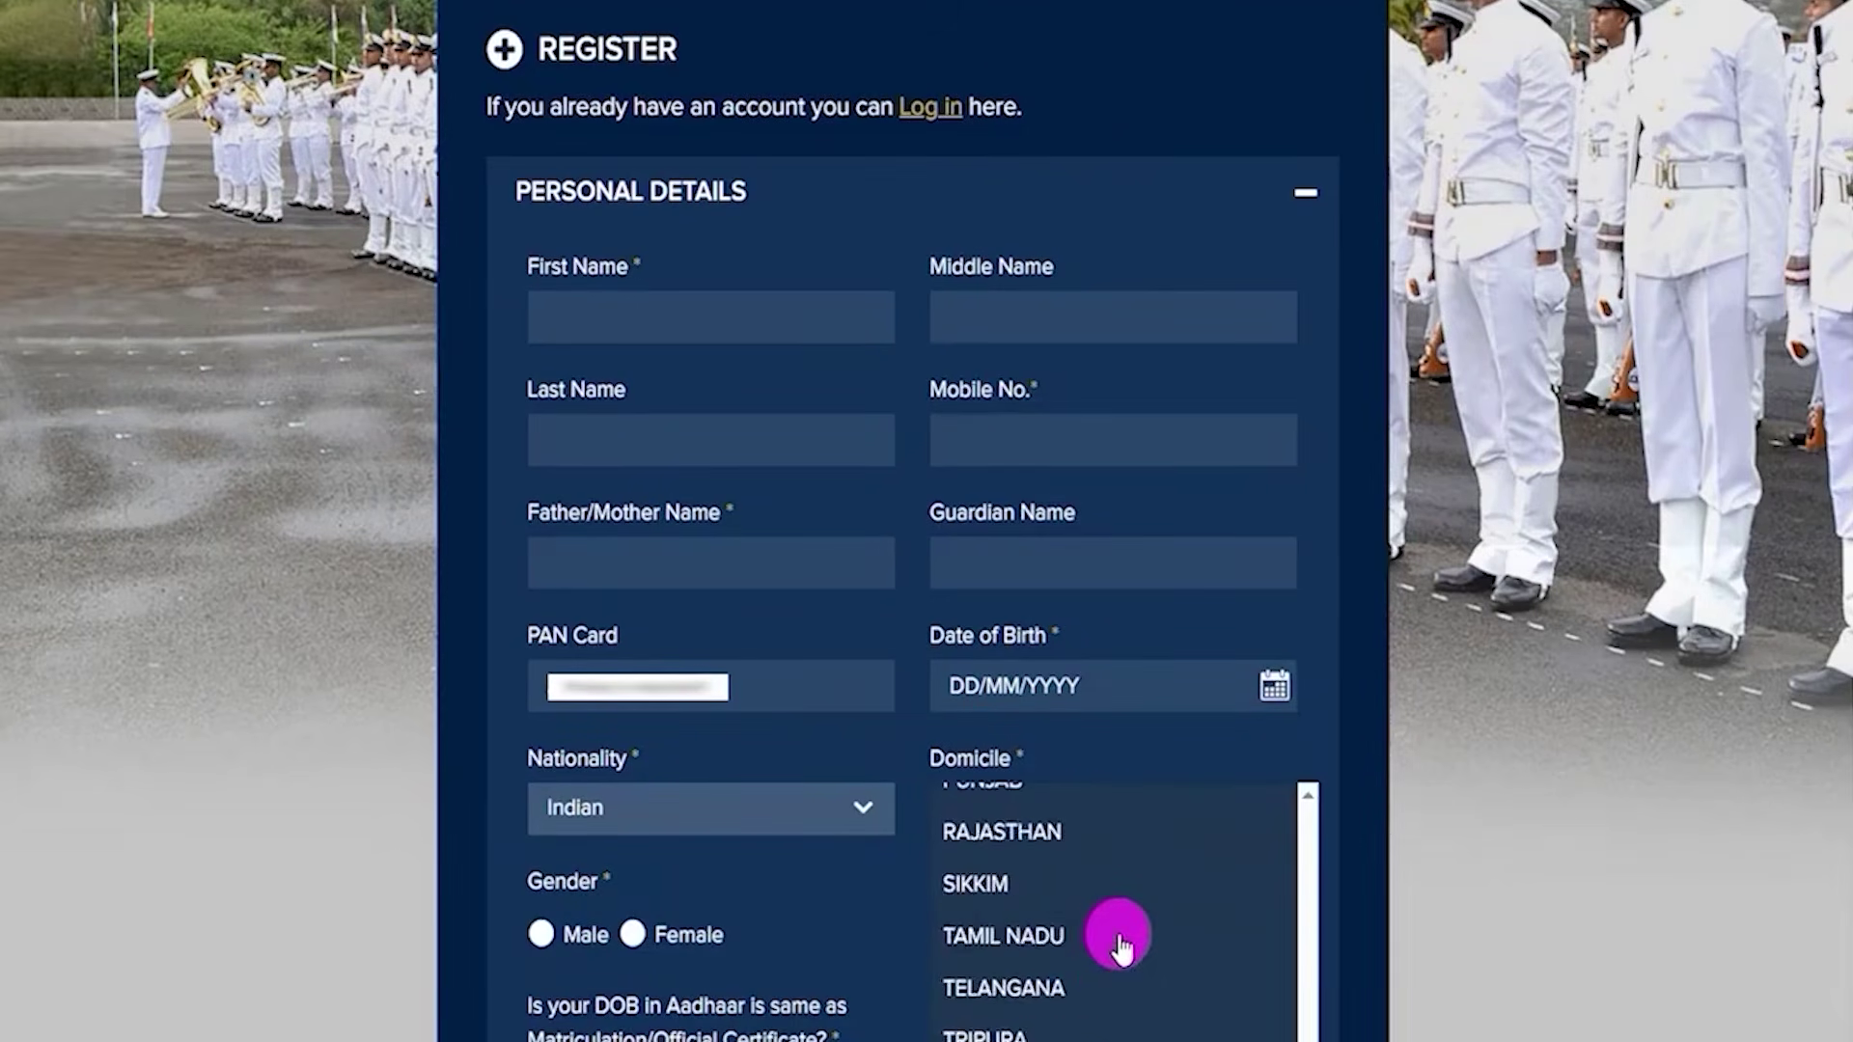
pyautogui.scroll(-1, 1117, 943)
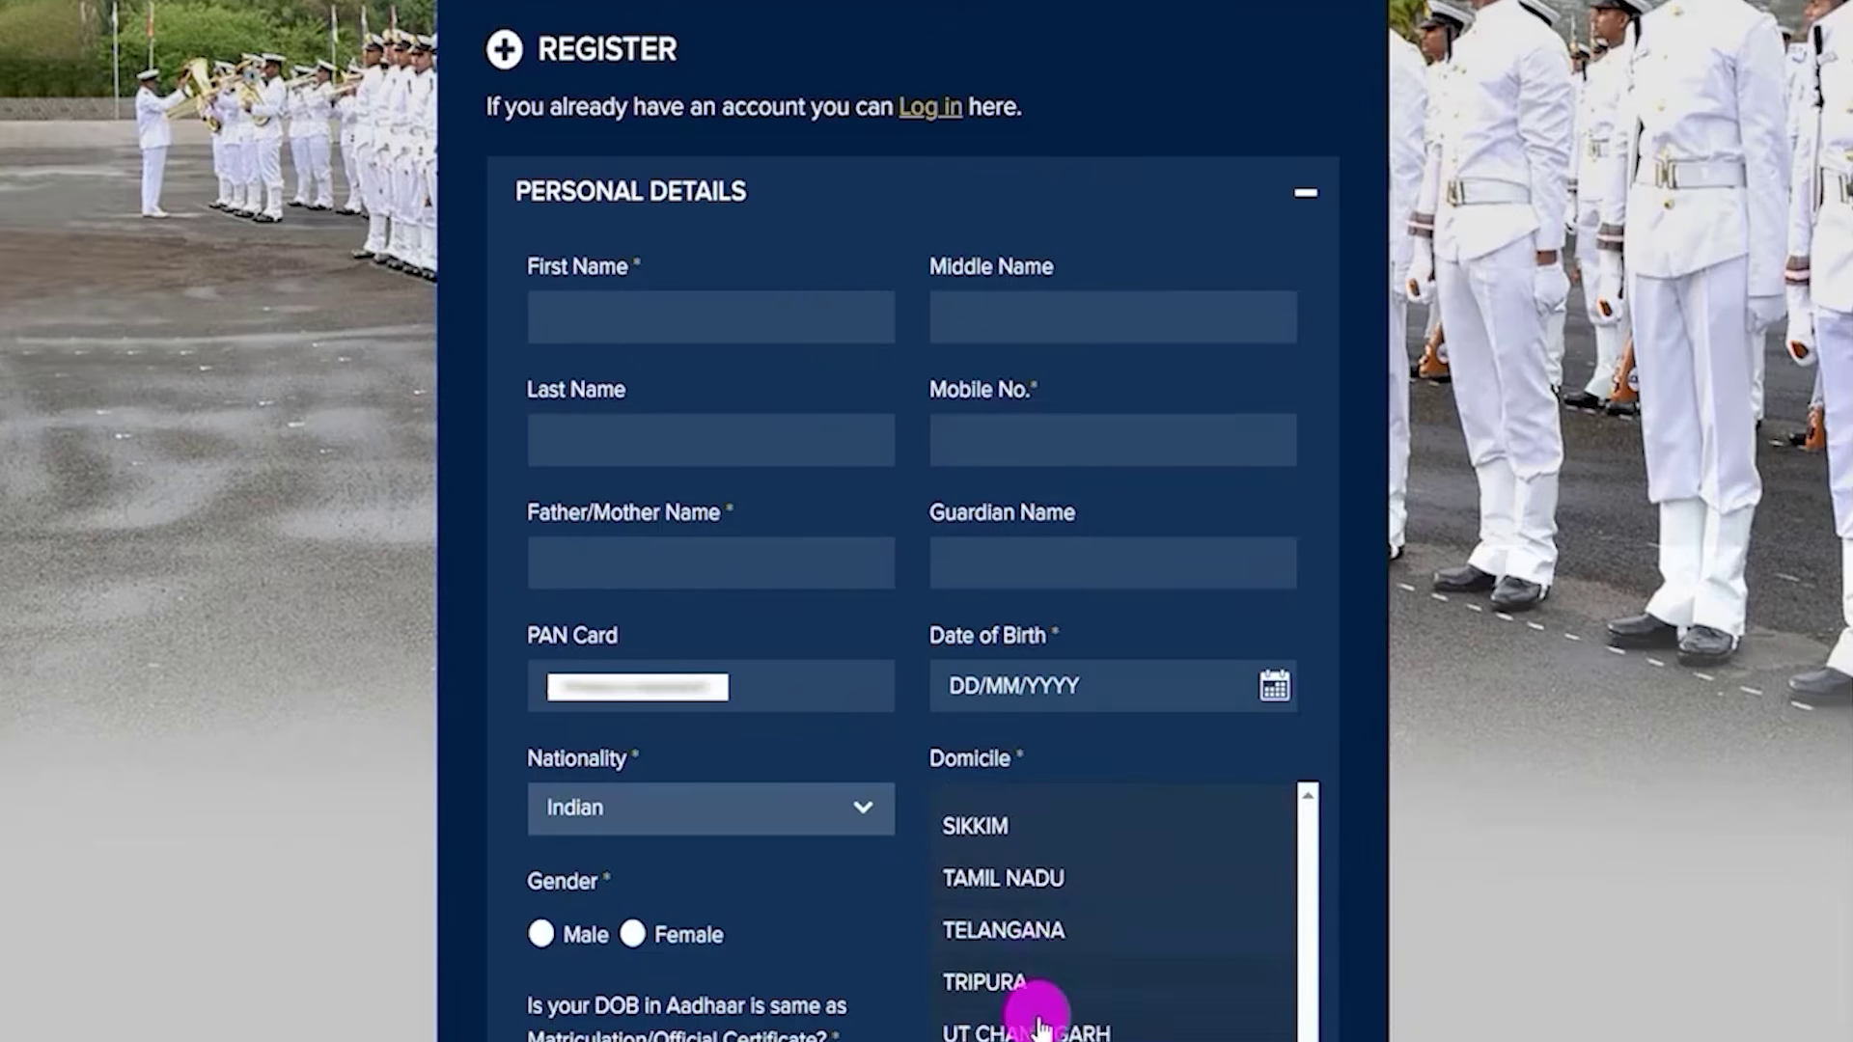
pyautogui.click(1013, 1032)
pyautogui.click(543, 934)
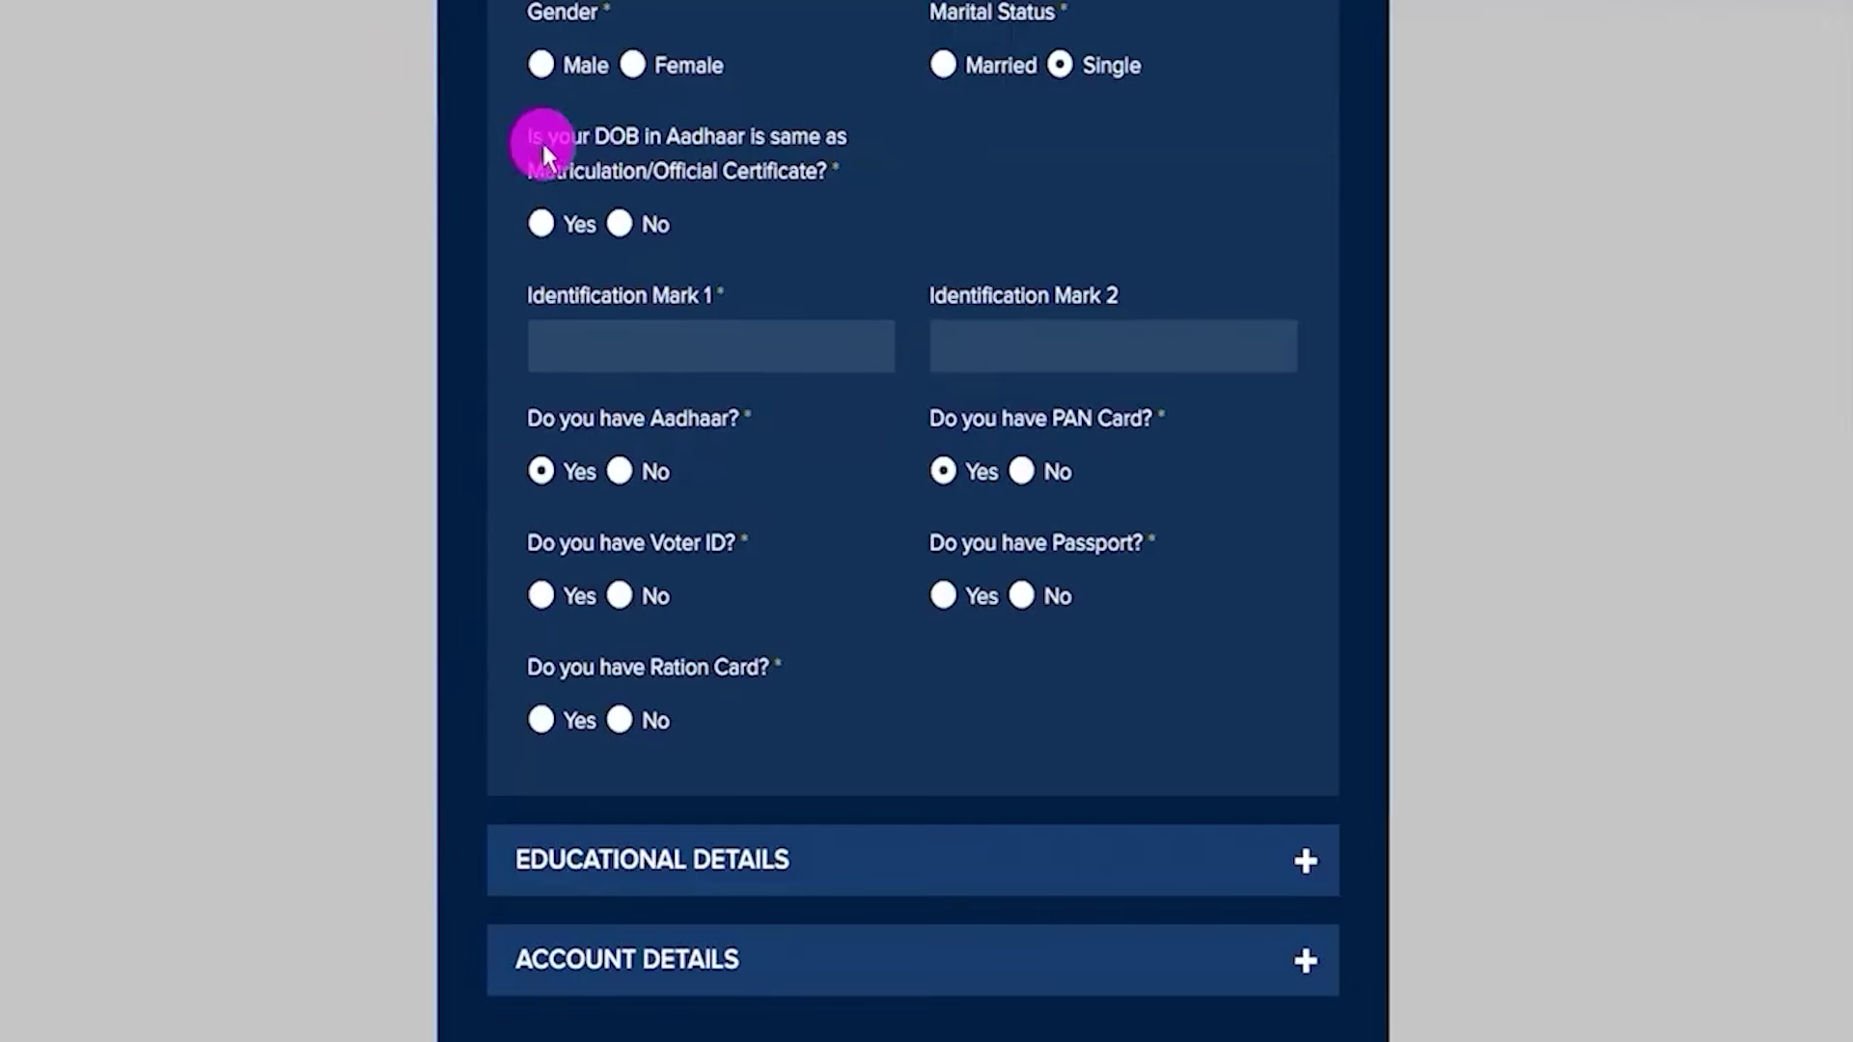
# Answer Yes to whether the date of birth in Aadhaar matches the Matriculation/Official Certificate
pyautogui.moveTo(529, 136); pyautogui.dragTo(781, 133)
pyautogui.click(569, 171)
pyautogui.moveTo(664, 174); pyautogui.dragTo(757, 159)
pyautogui.click(543, 225)
pyautogui.click(543, 225)
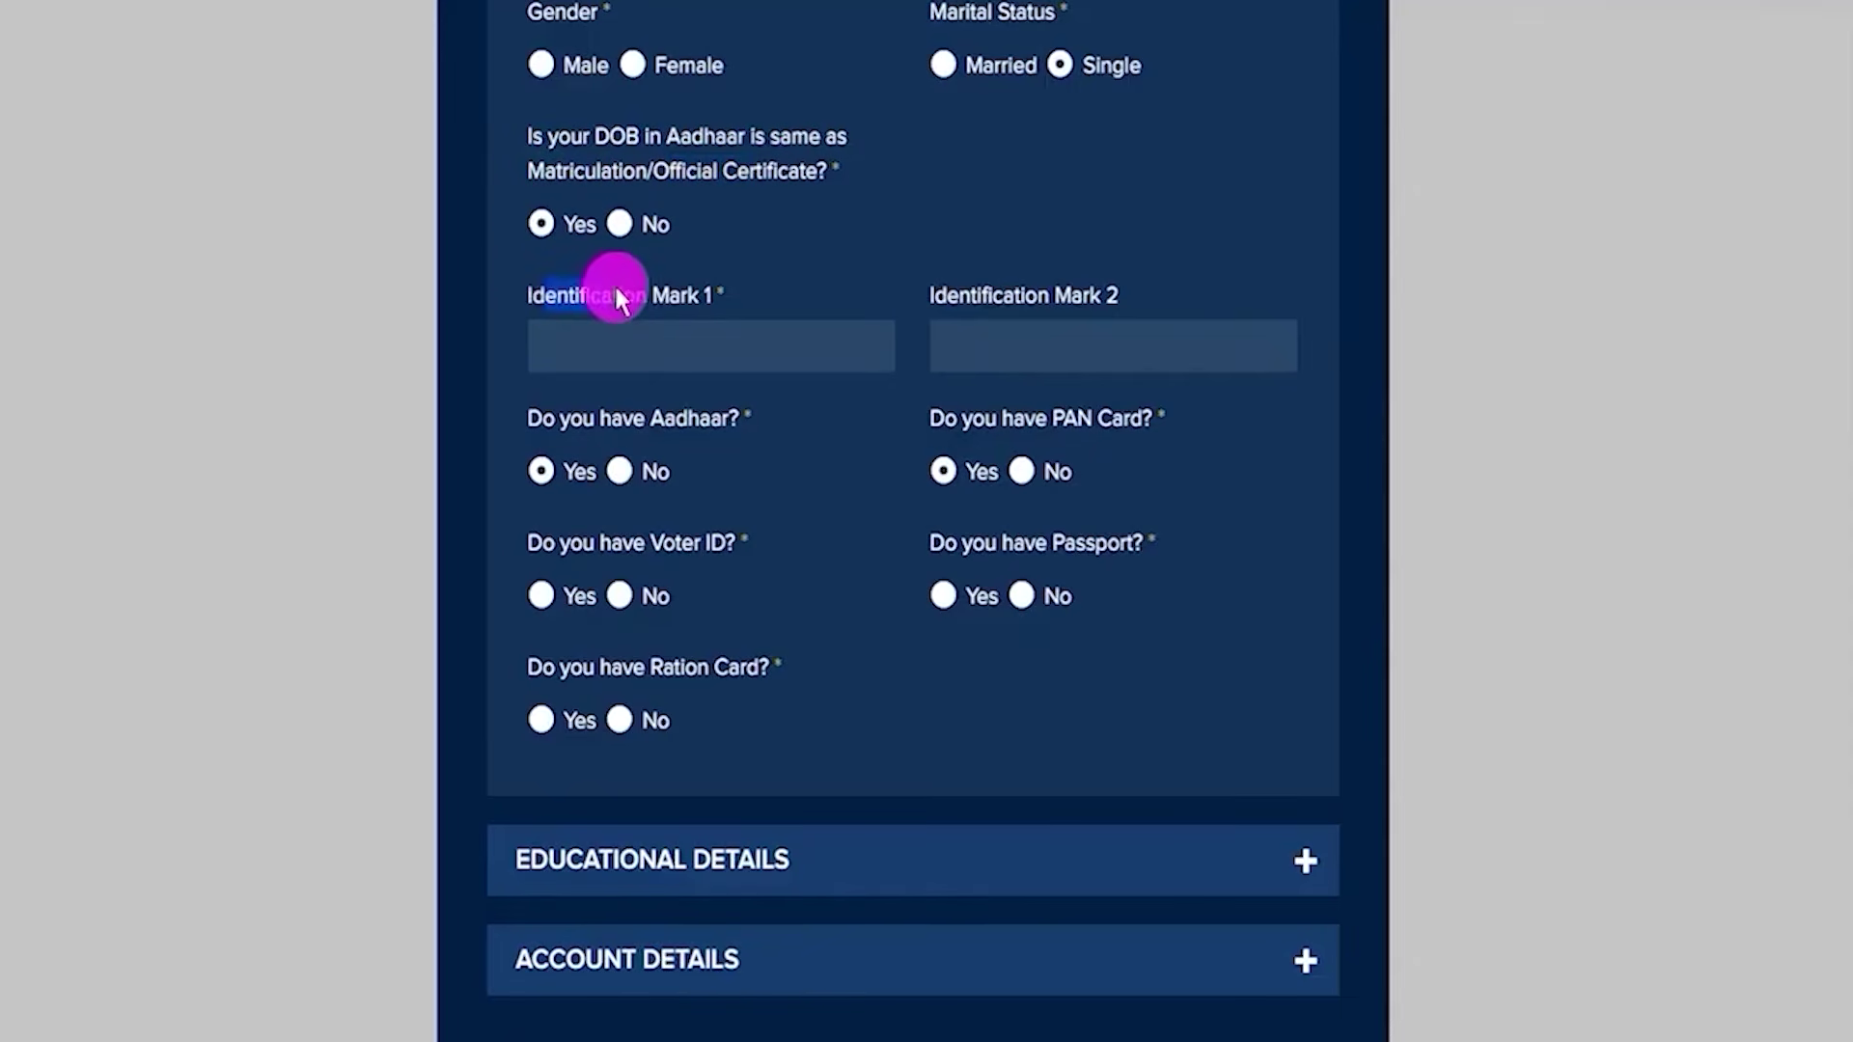
# Check the identification mark fields and the Aadhaar and PAN Card answers, and answer Yes to having a passport
pyautogui.moveTo(645, 297); pyautogui.dragTo(670, 331)
pyautogui.click(670, 337)
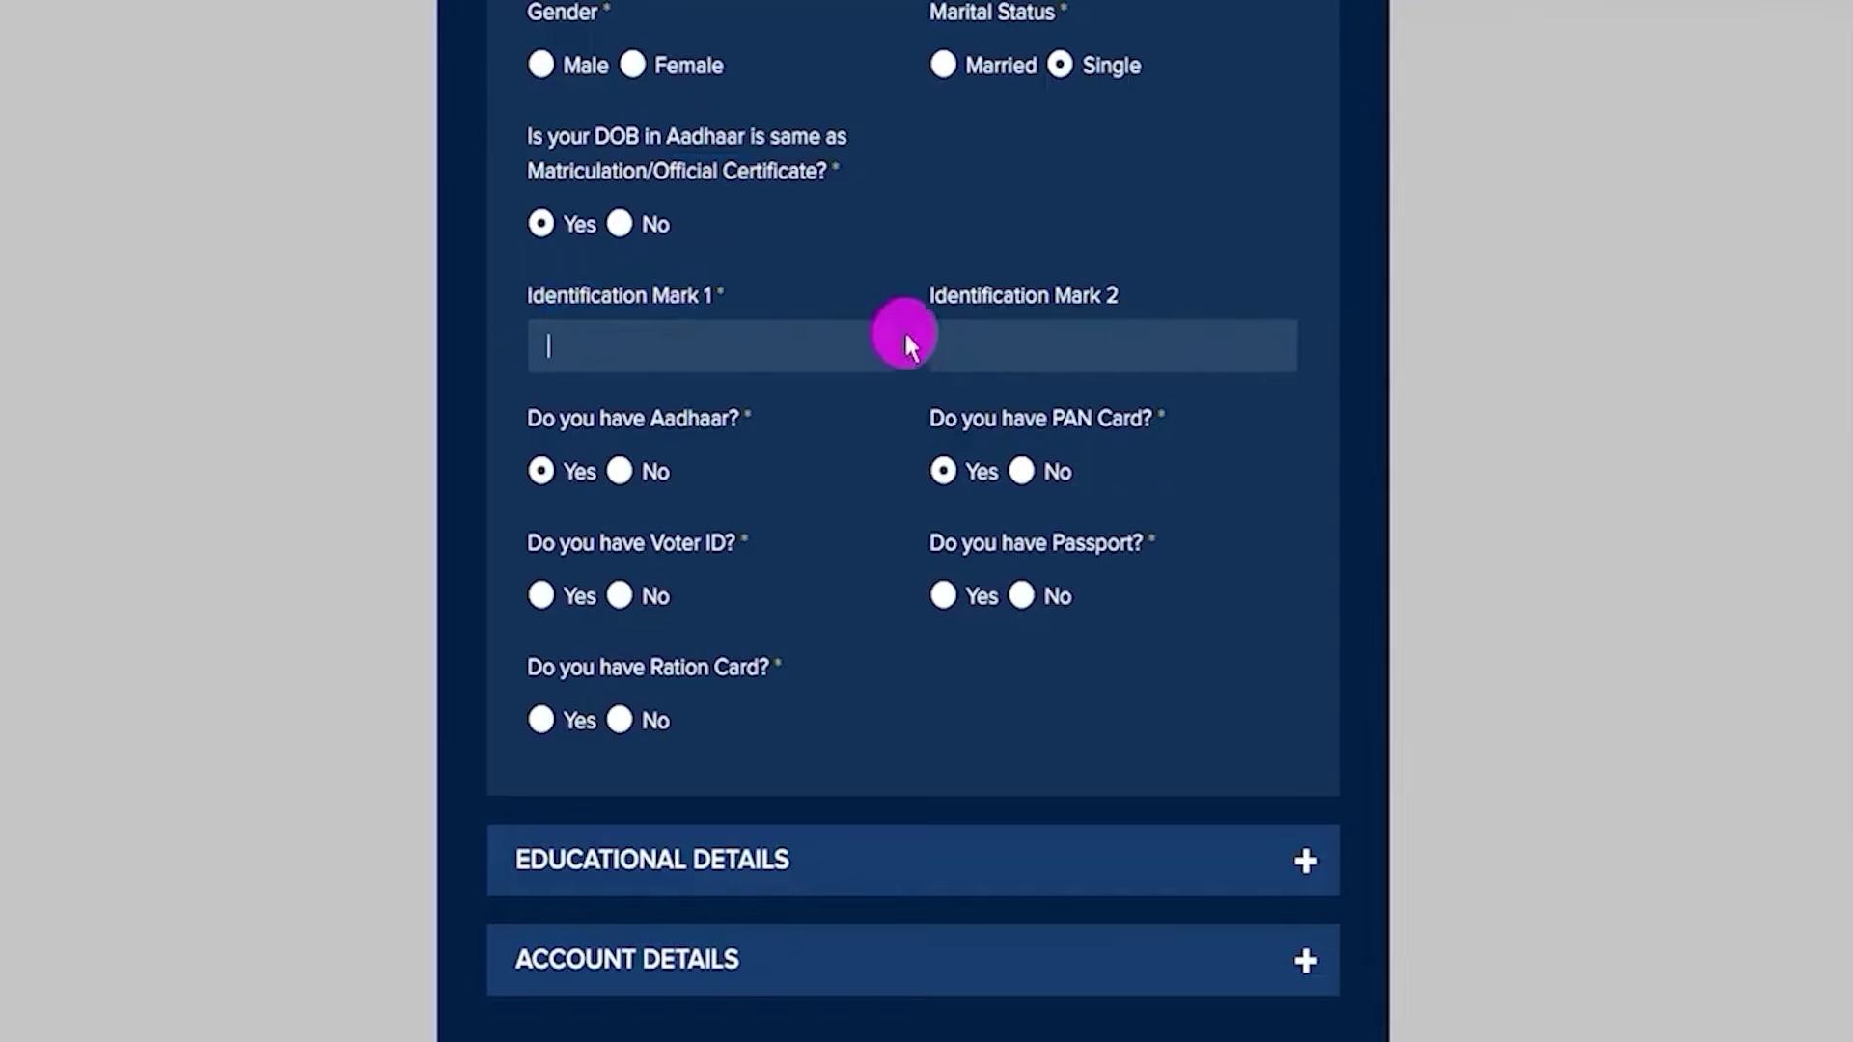
pyautogui.click(1023, 341)
pyautogui.moveTo(552, 418); pyautogui.dragTo(673, 422)
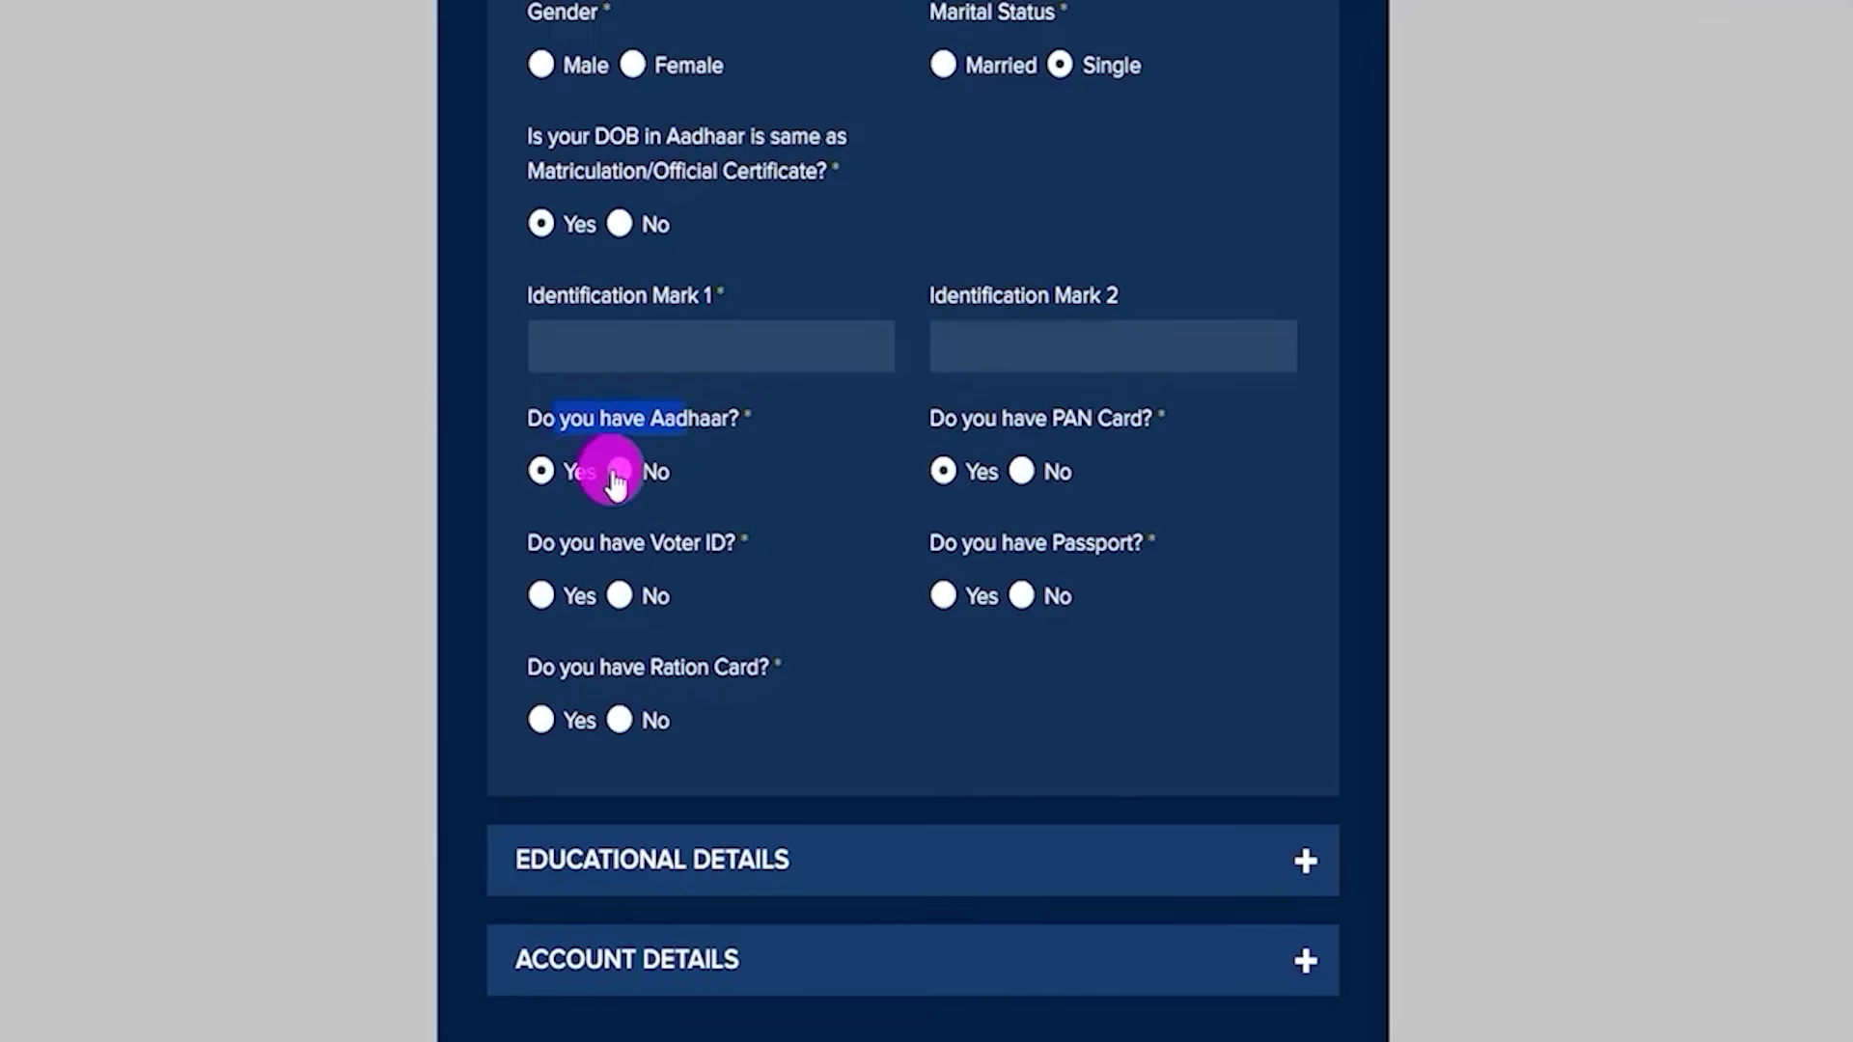
pyautogui.click(968, 478)
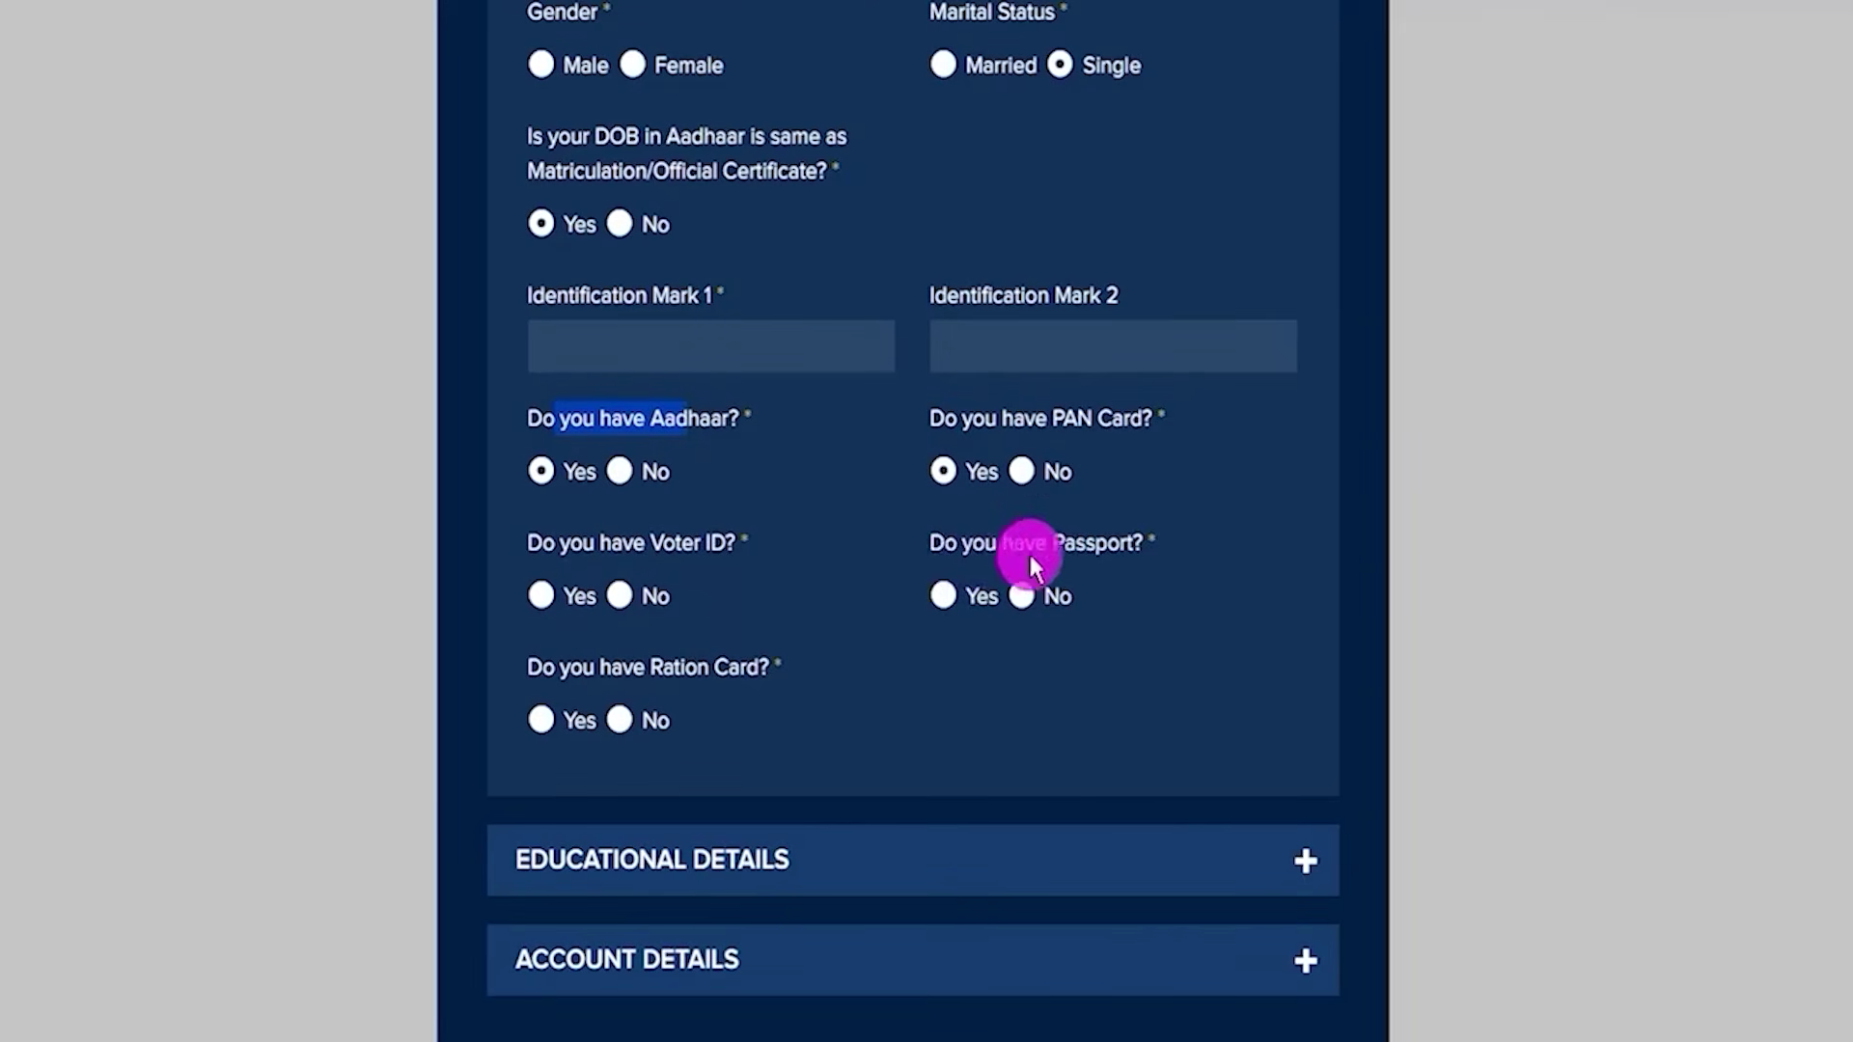
pyautogui.click(943, 592)
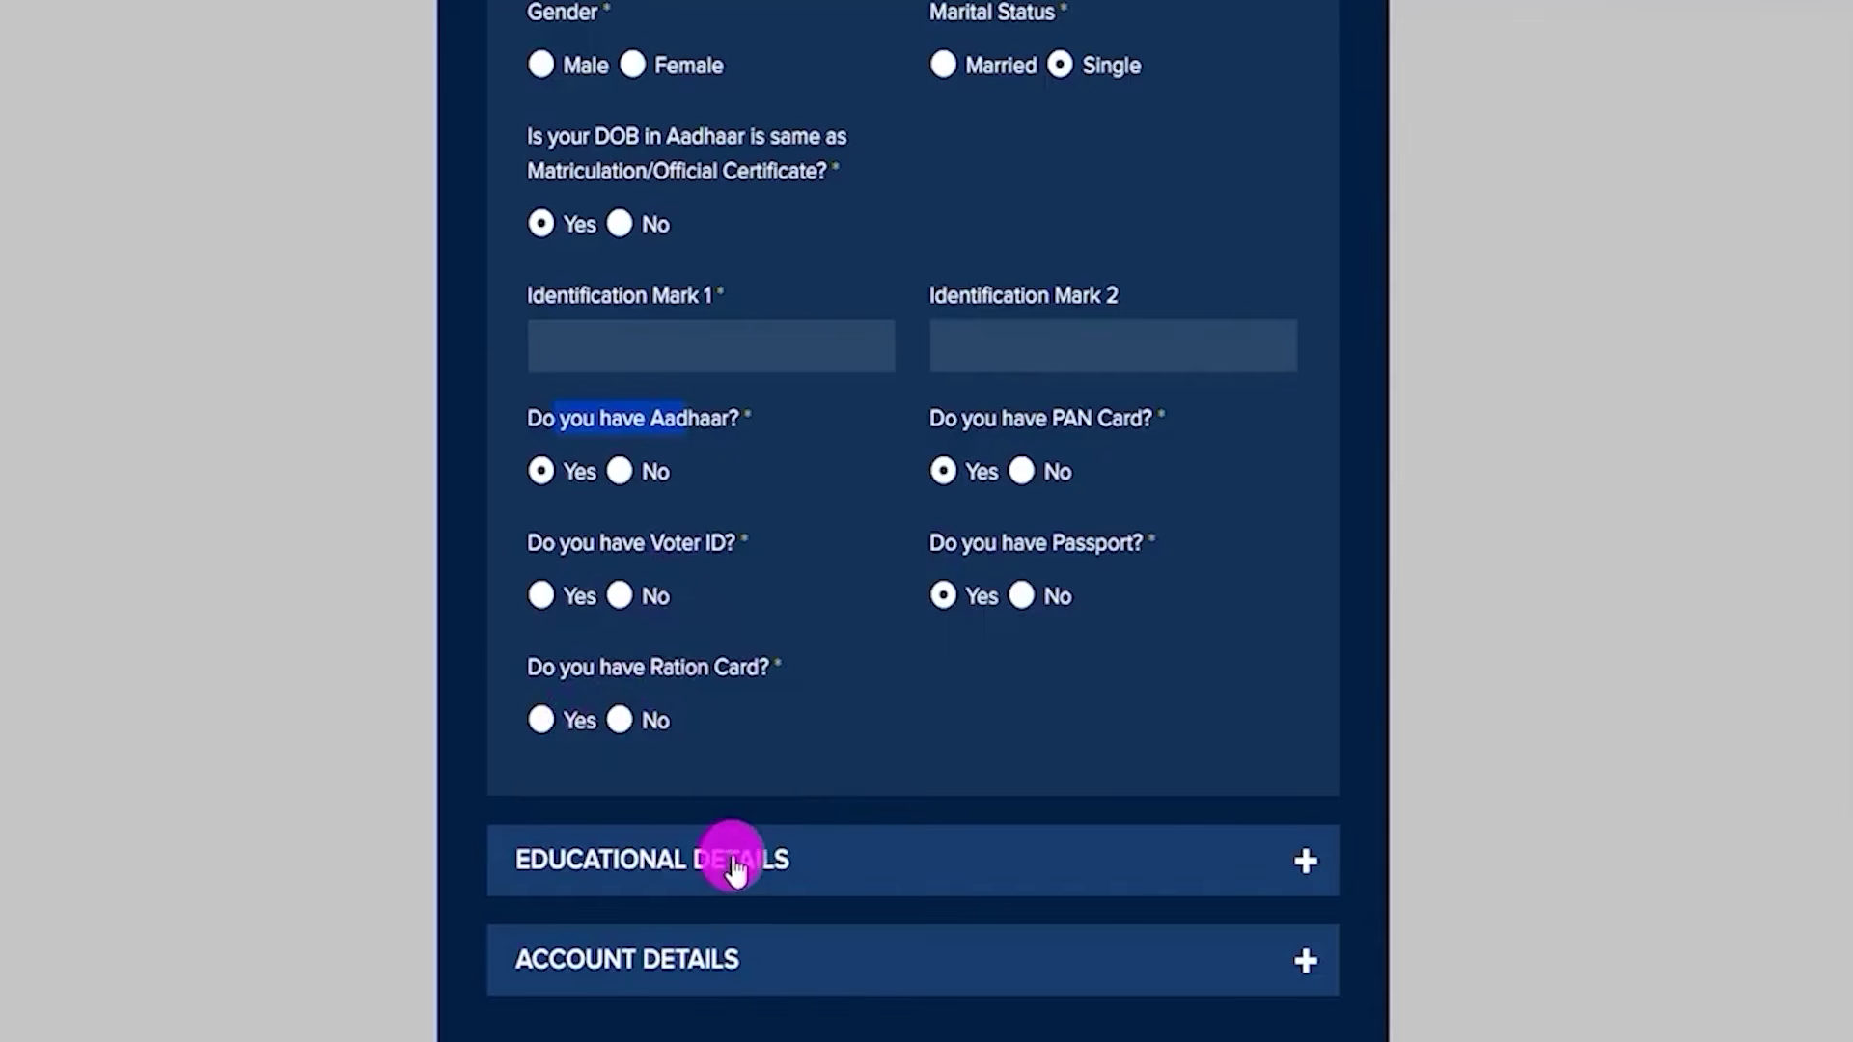
# In Educational Details, set the highest qualification to M.Tech, the stream to Mechanical, and the additional qualification to Physics and Maths in B.Sc/Graduation Level
pyautogui.click(797, 864)
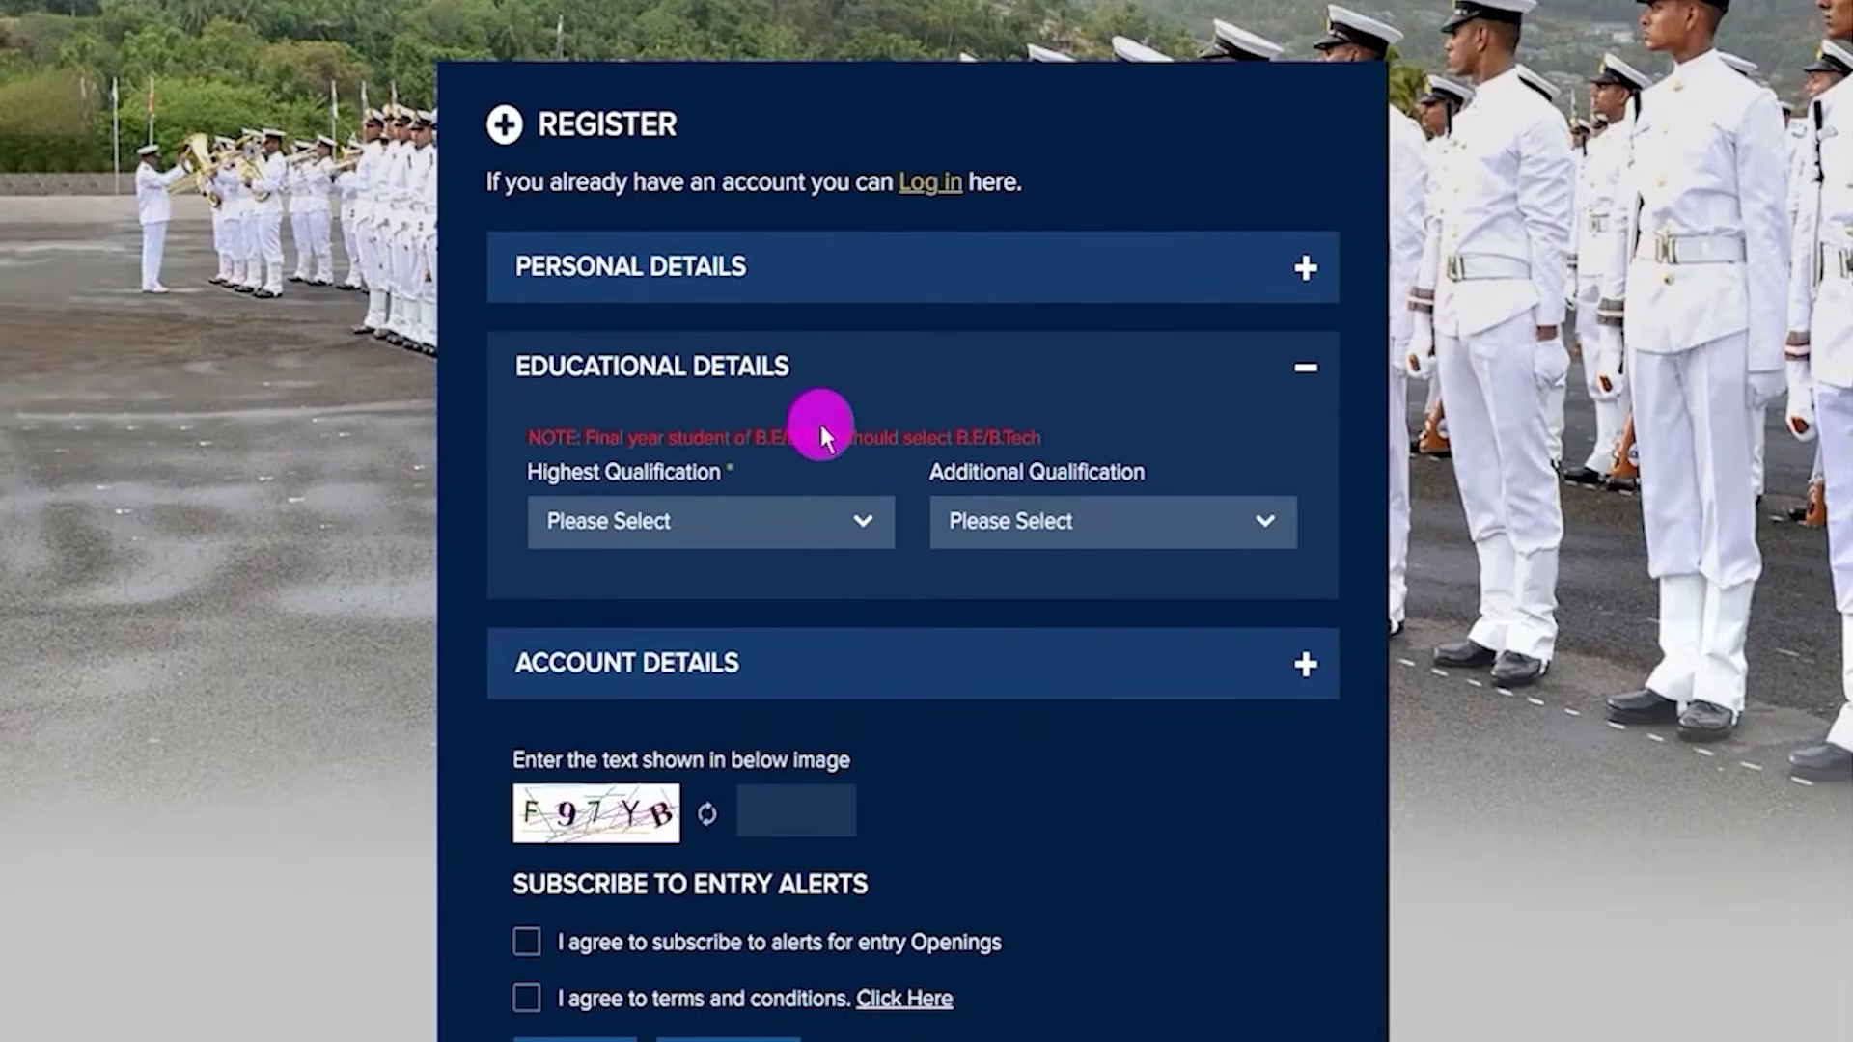
pyautogui.click(741, 523)
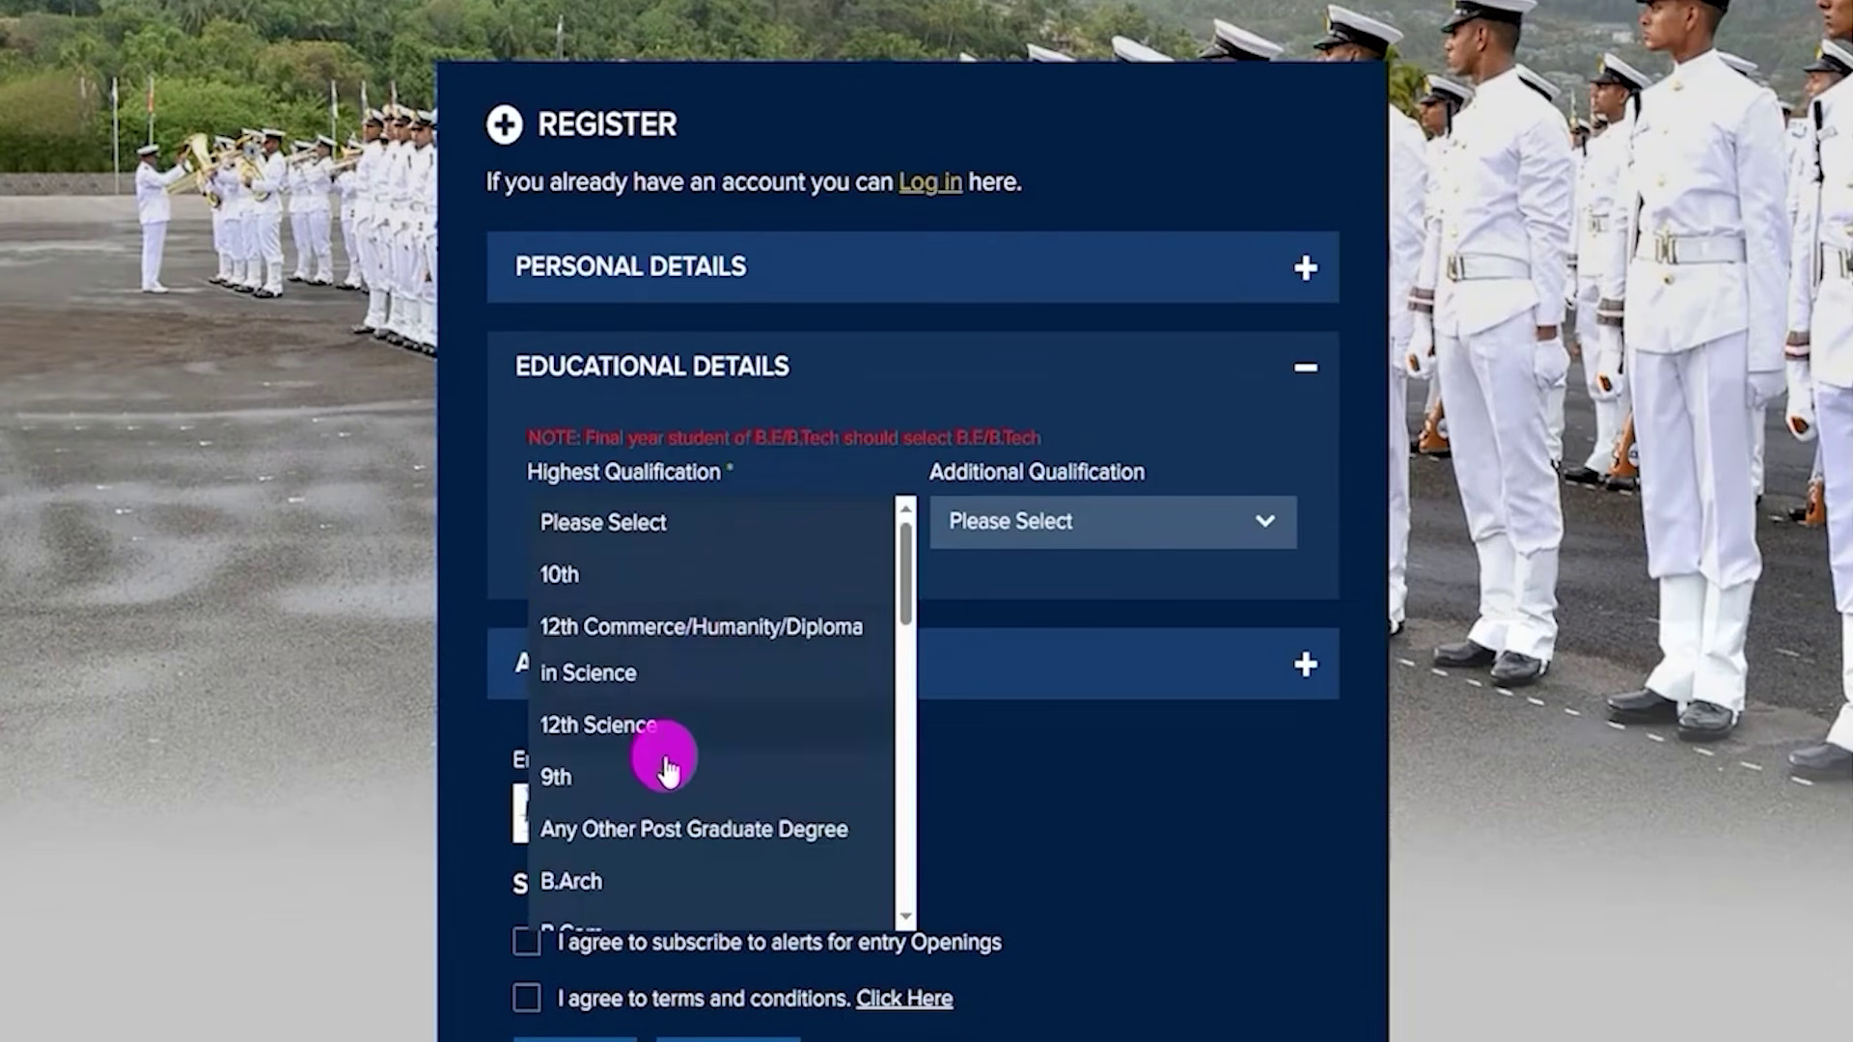
pyautogui.scroll(-10, 666, 768)
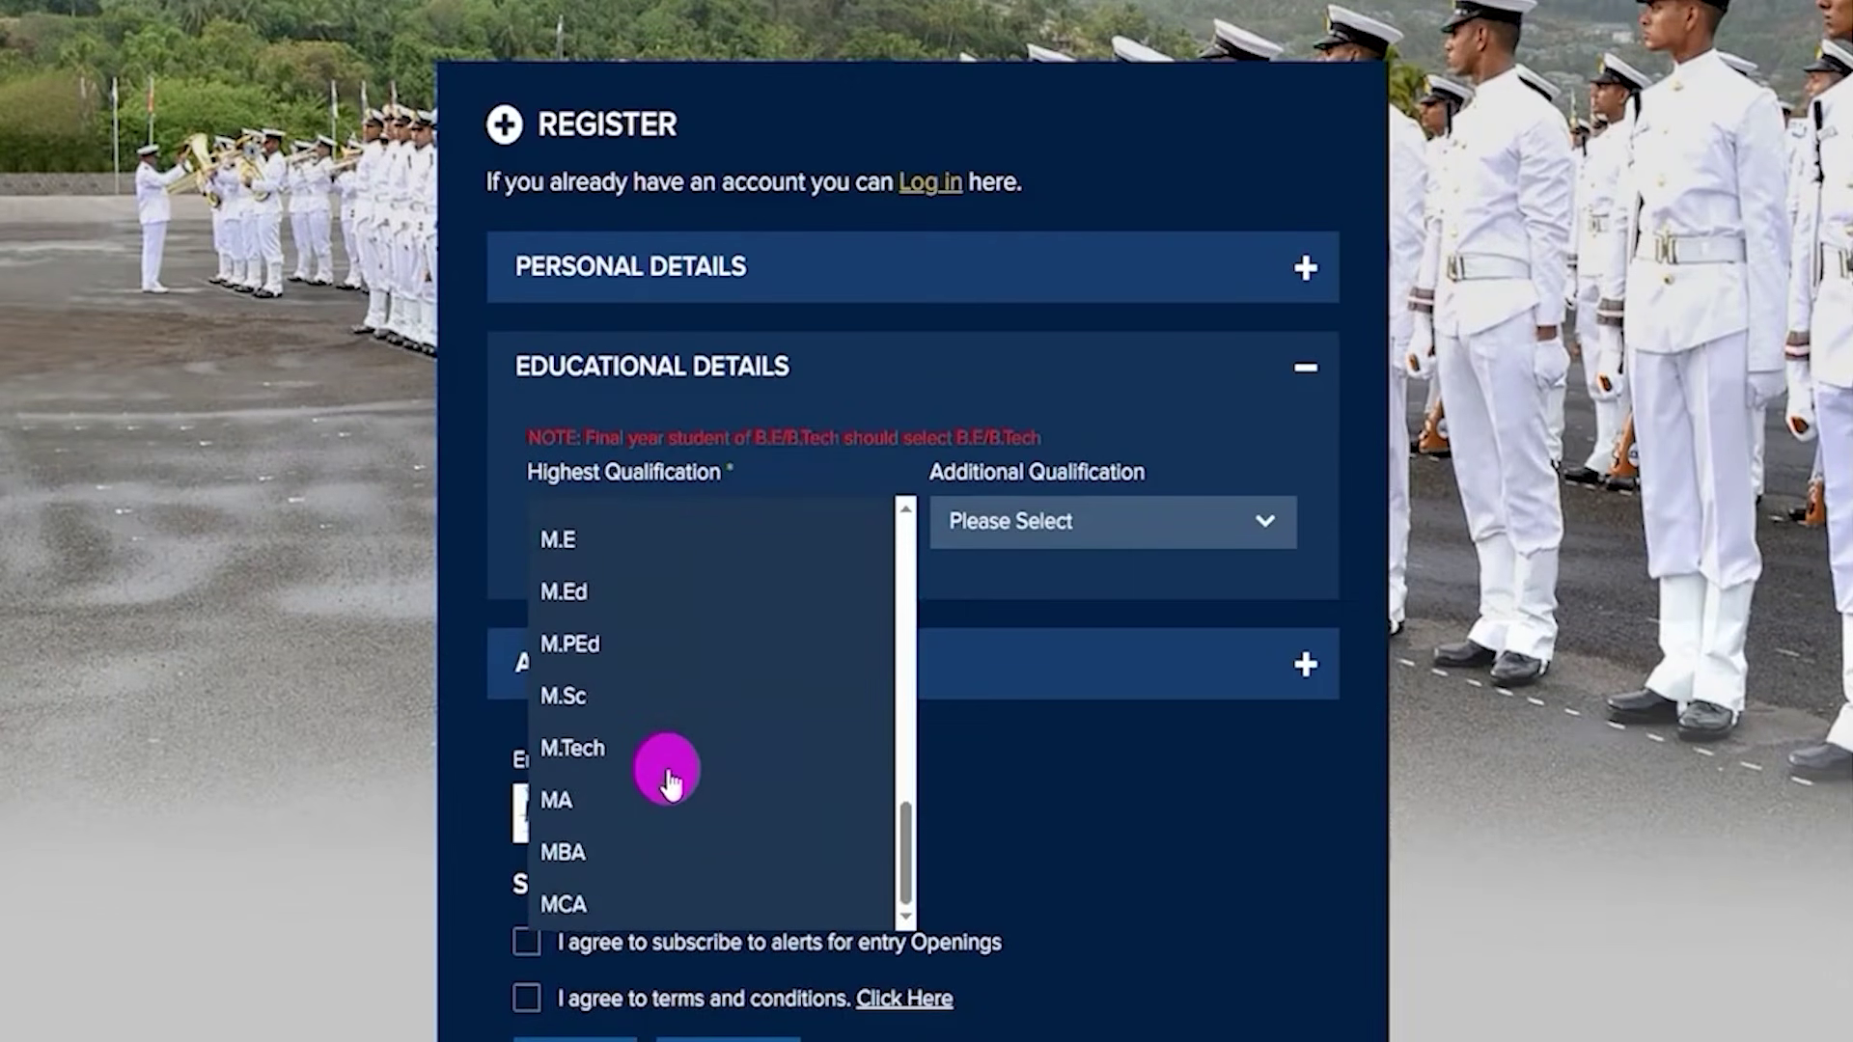
pyautogui.click(608, 761)
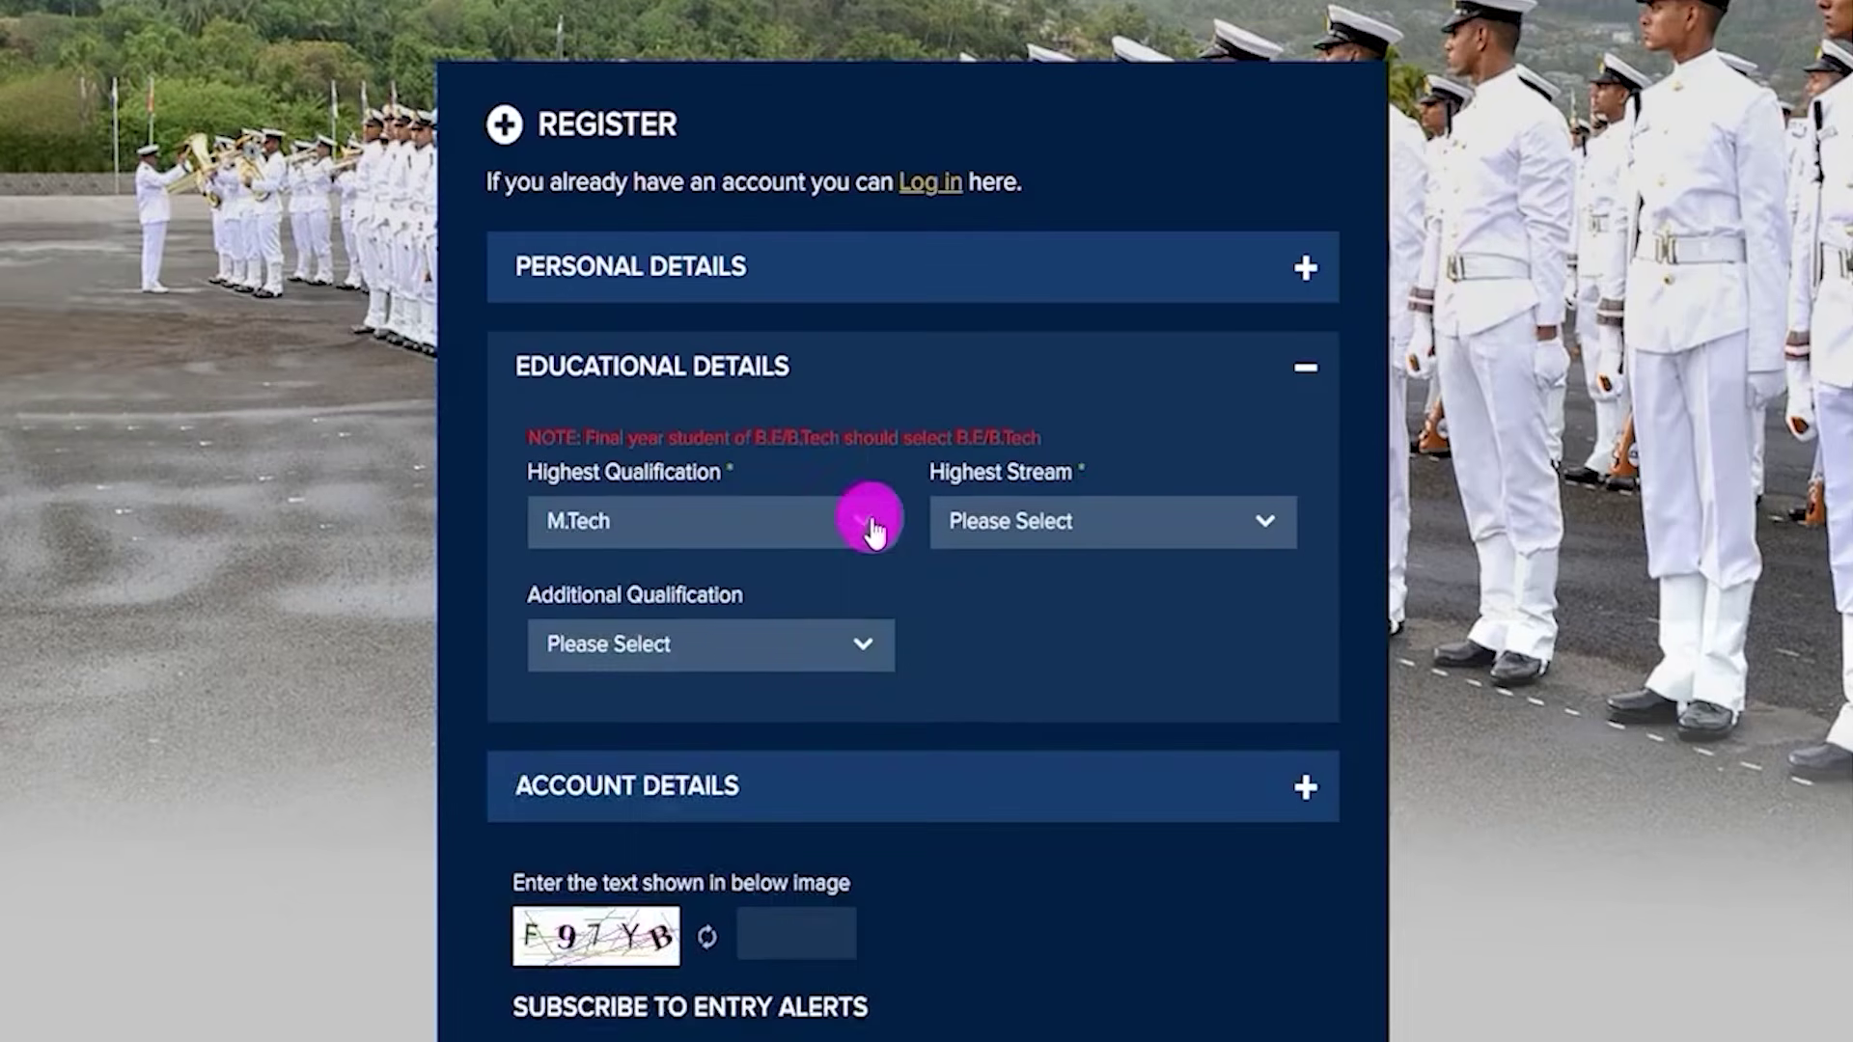
pyautogui.click(1069, 522)
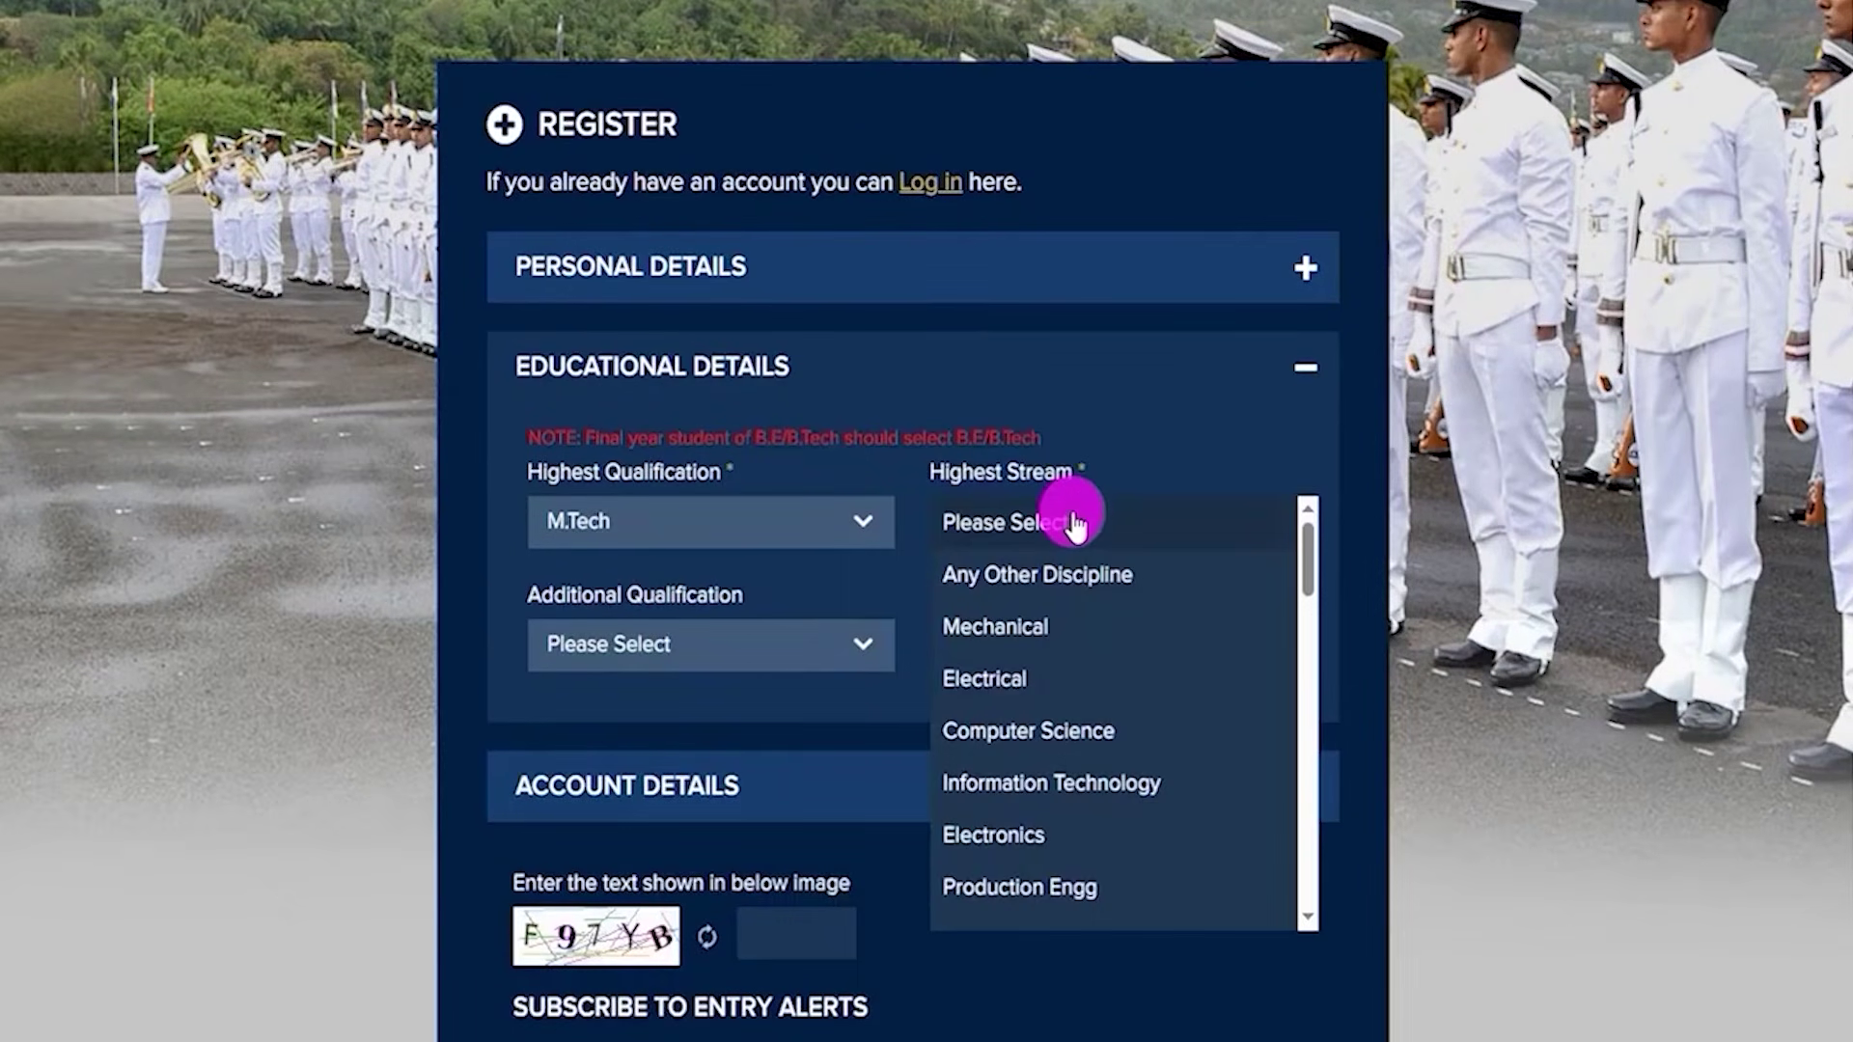
pyautogui.click(1013, 625)
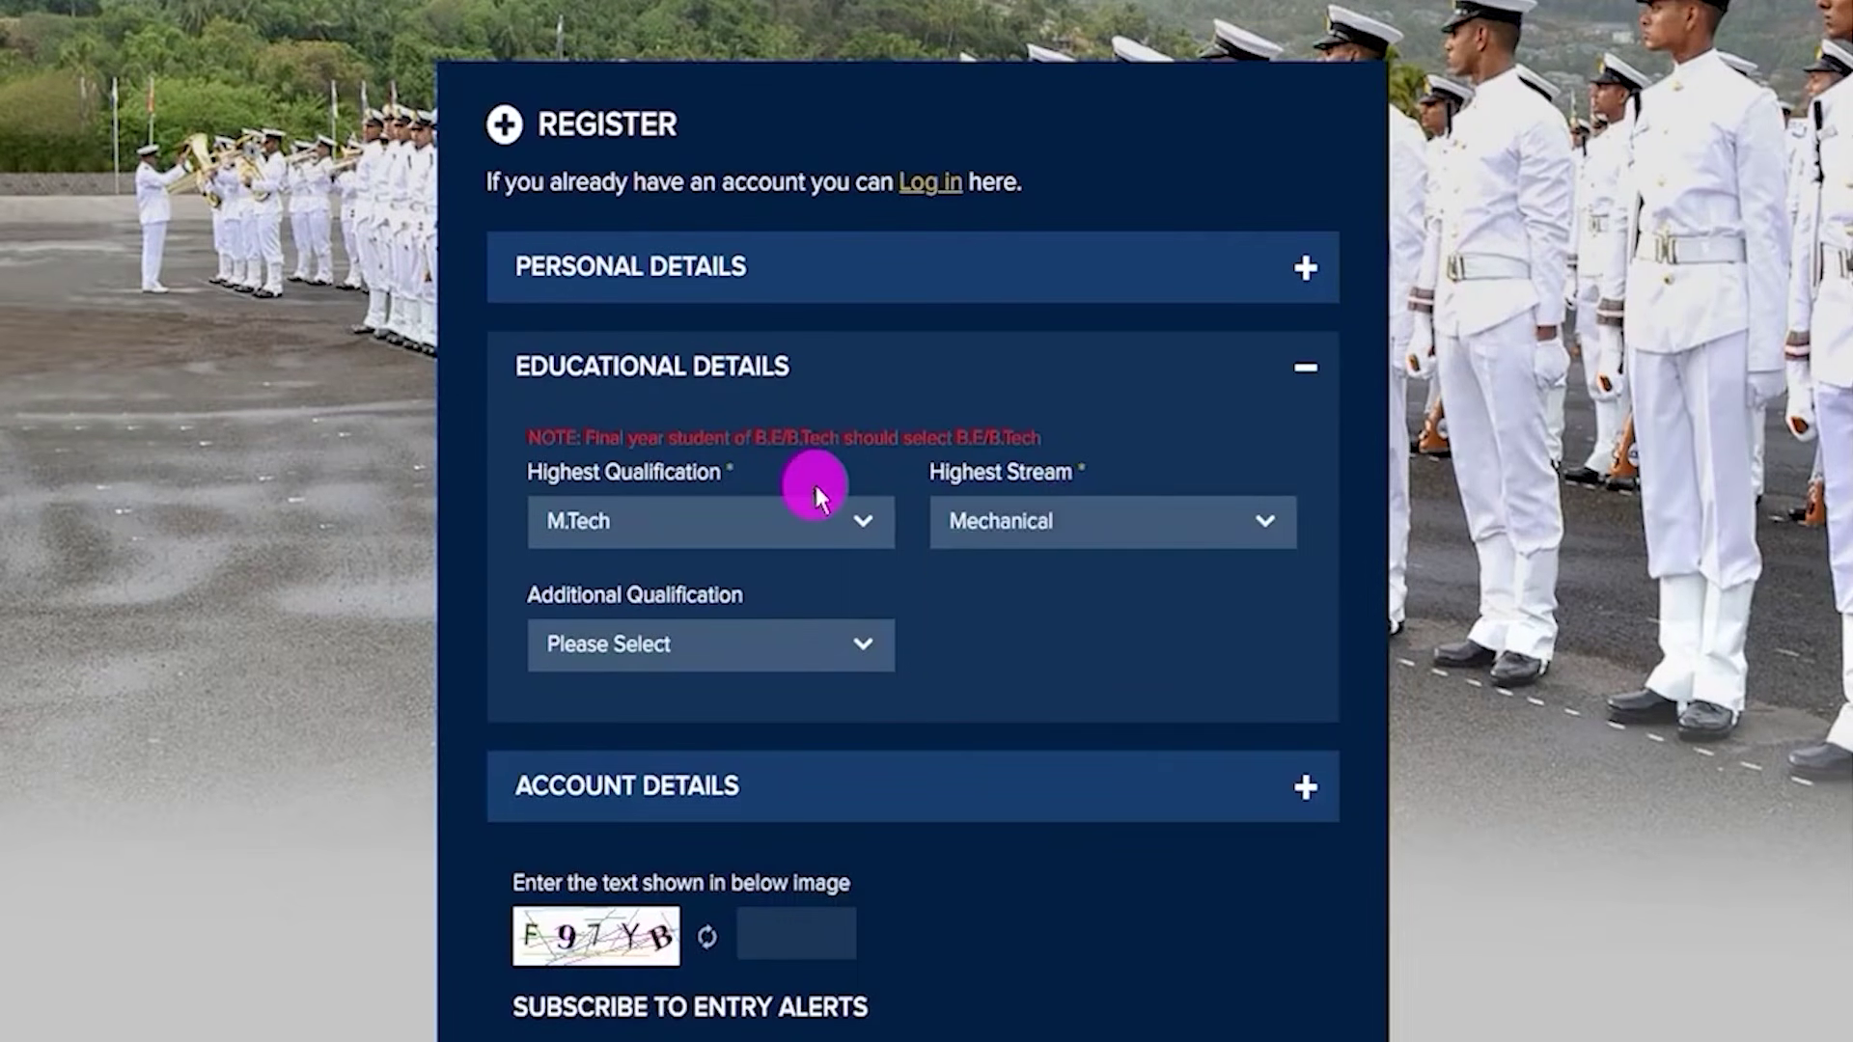
pyautogui.click(741, 647)
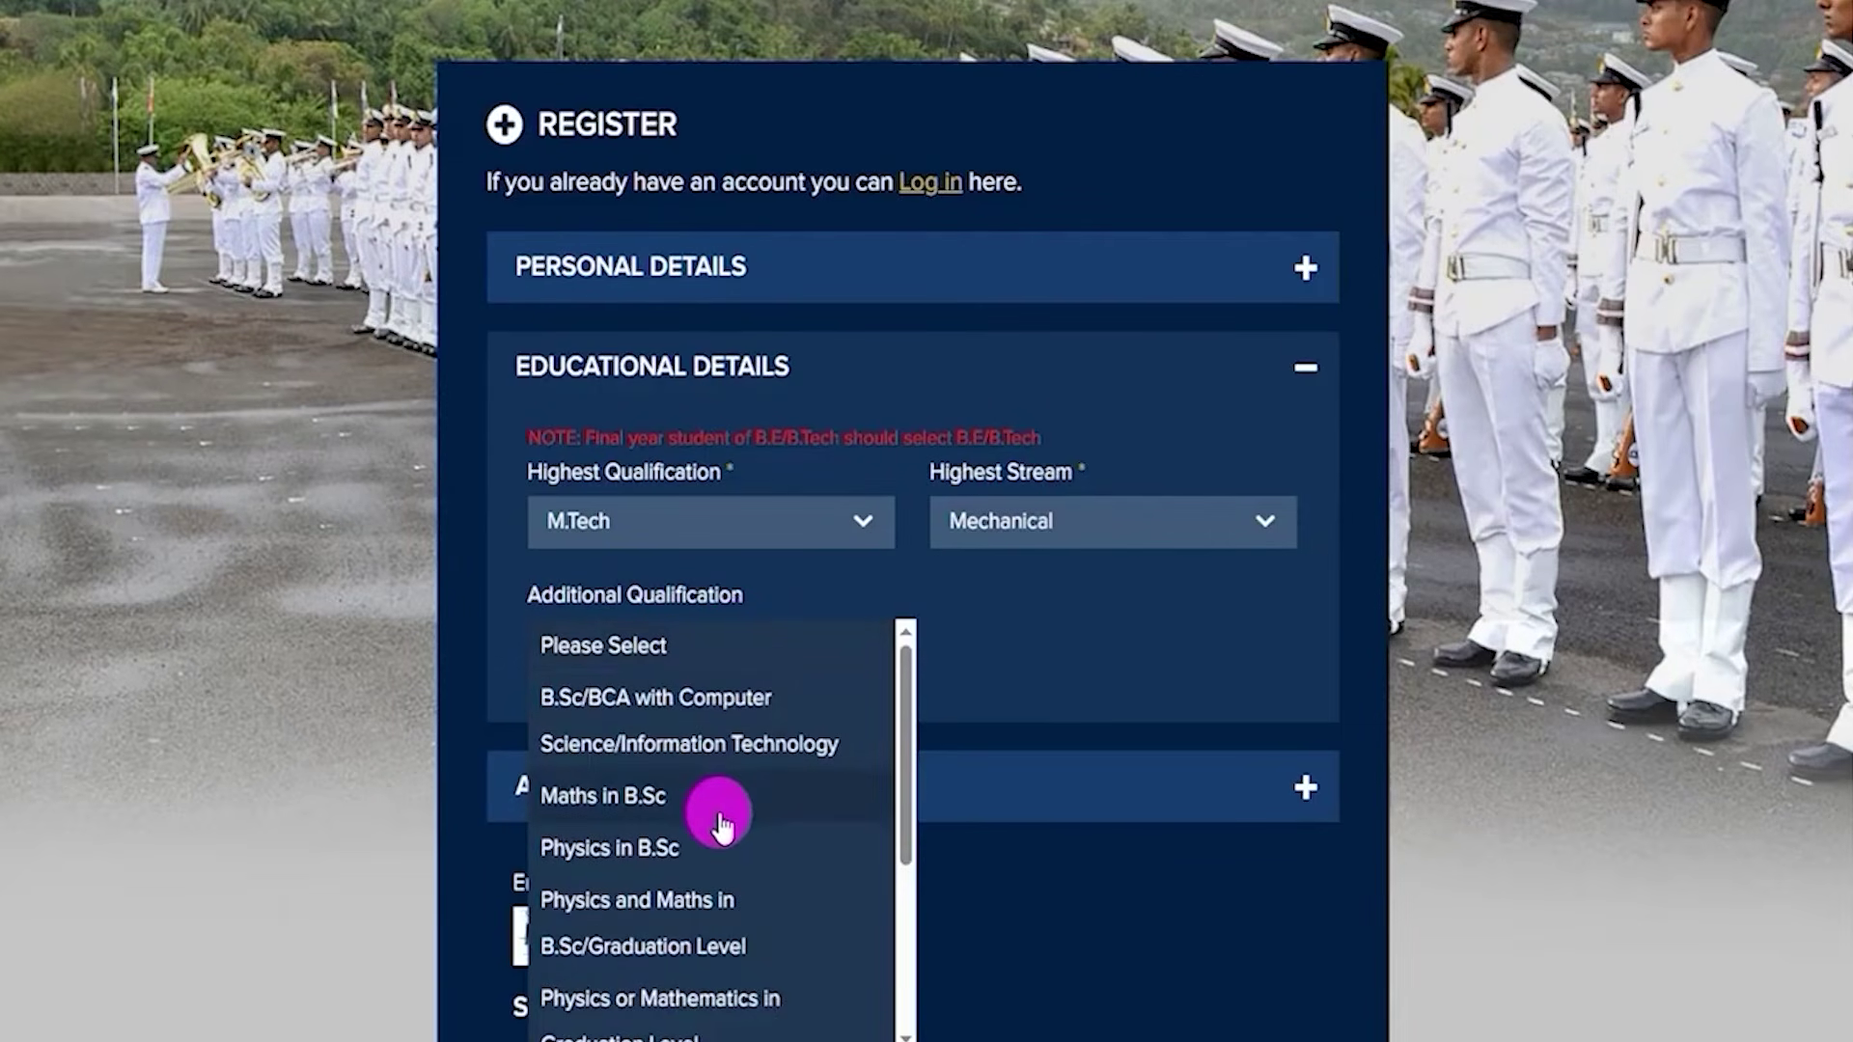
pyautogui.click(685, 899)
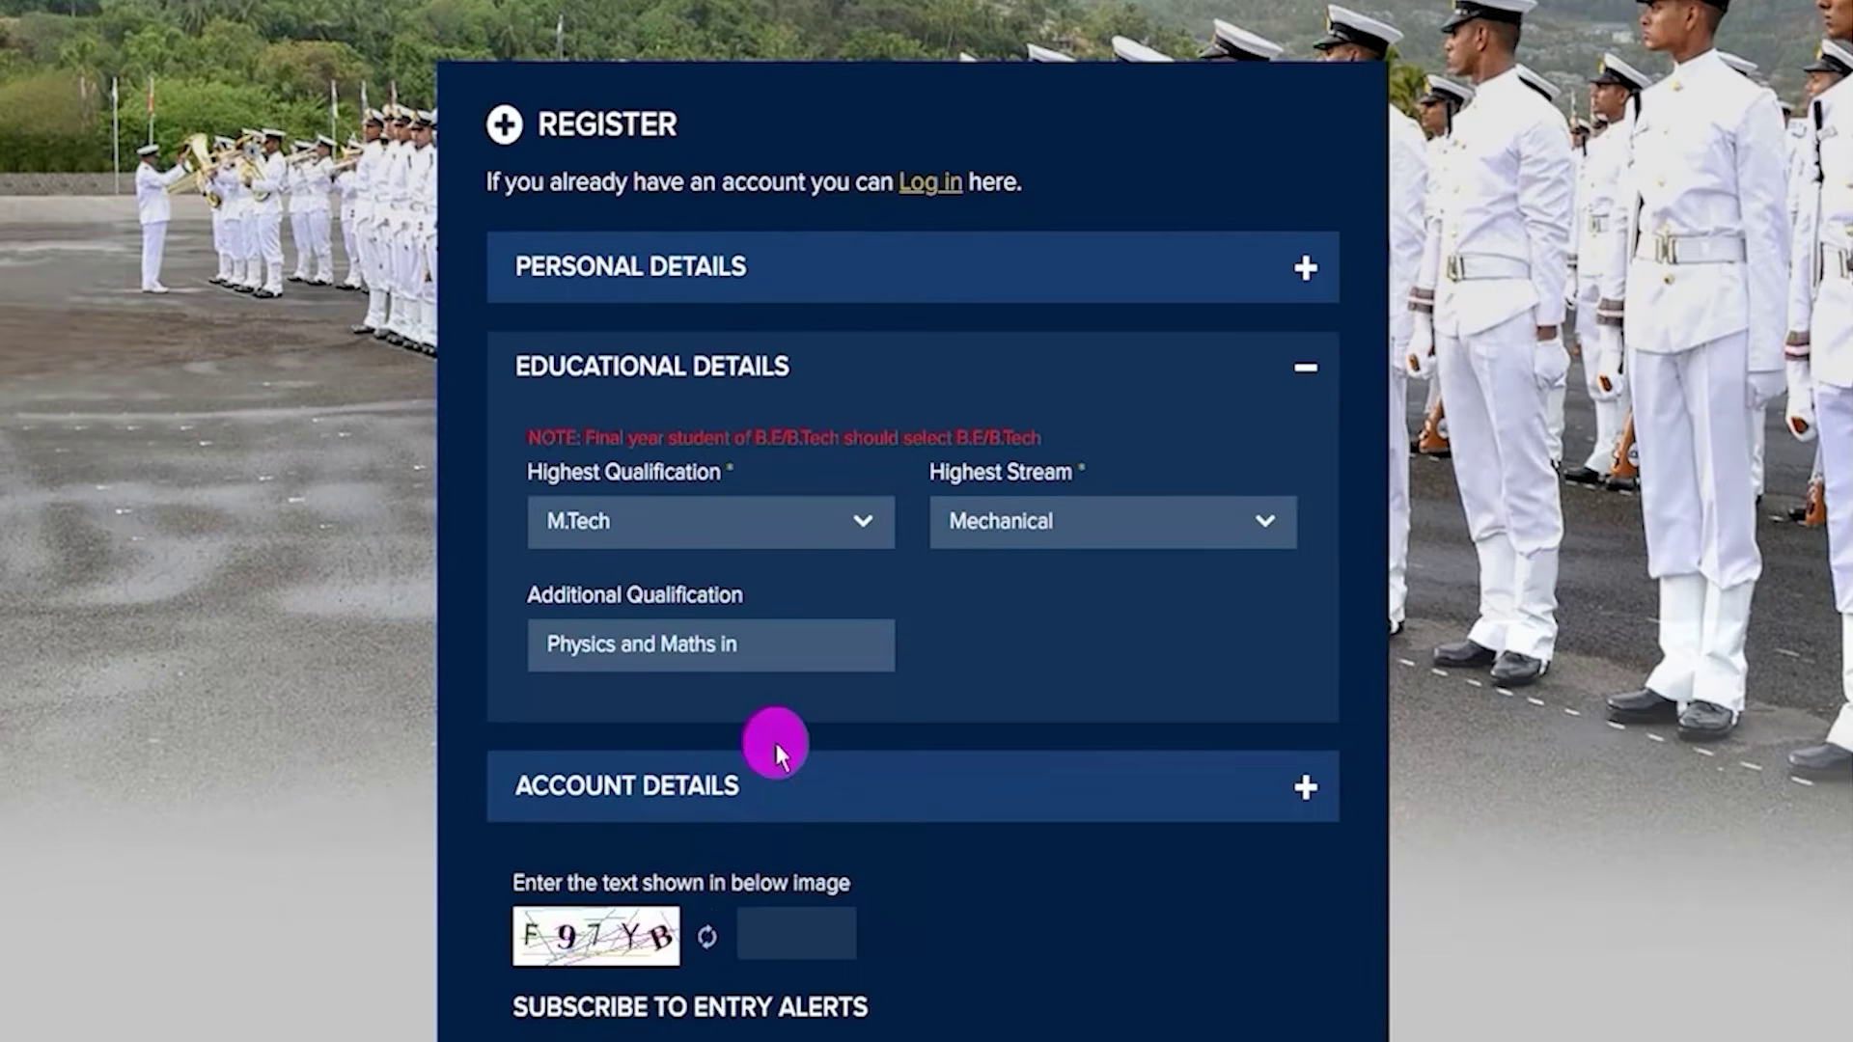
# Enter a trial character in the Password field of Account Details and read the password requirements
pyautogui.click(831, 785)
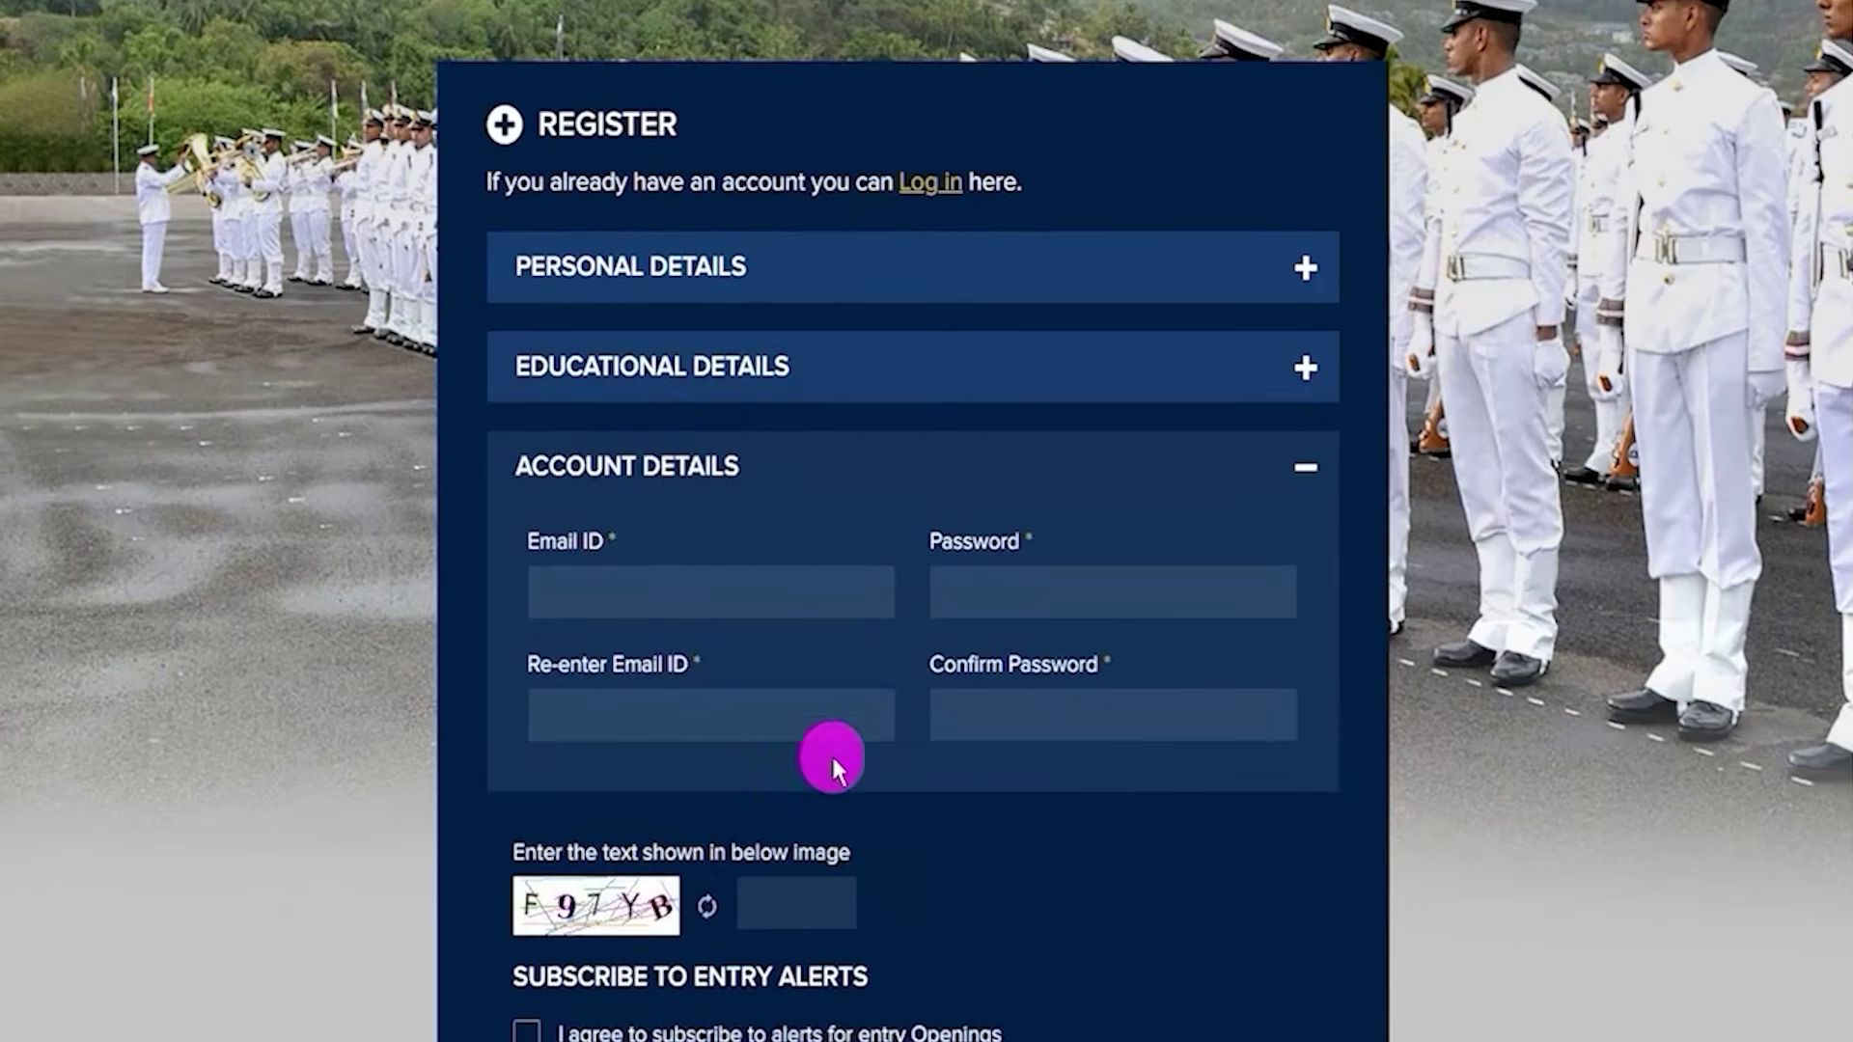
pyautogui.moveTo(739, 581); pyautogui.dragTo(789, 531)
pyautogui.moveTo(1077, 582); pyautogui.dragTo(1106, 538)
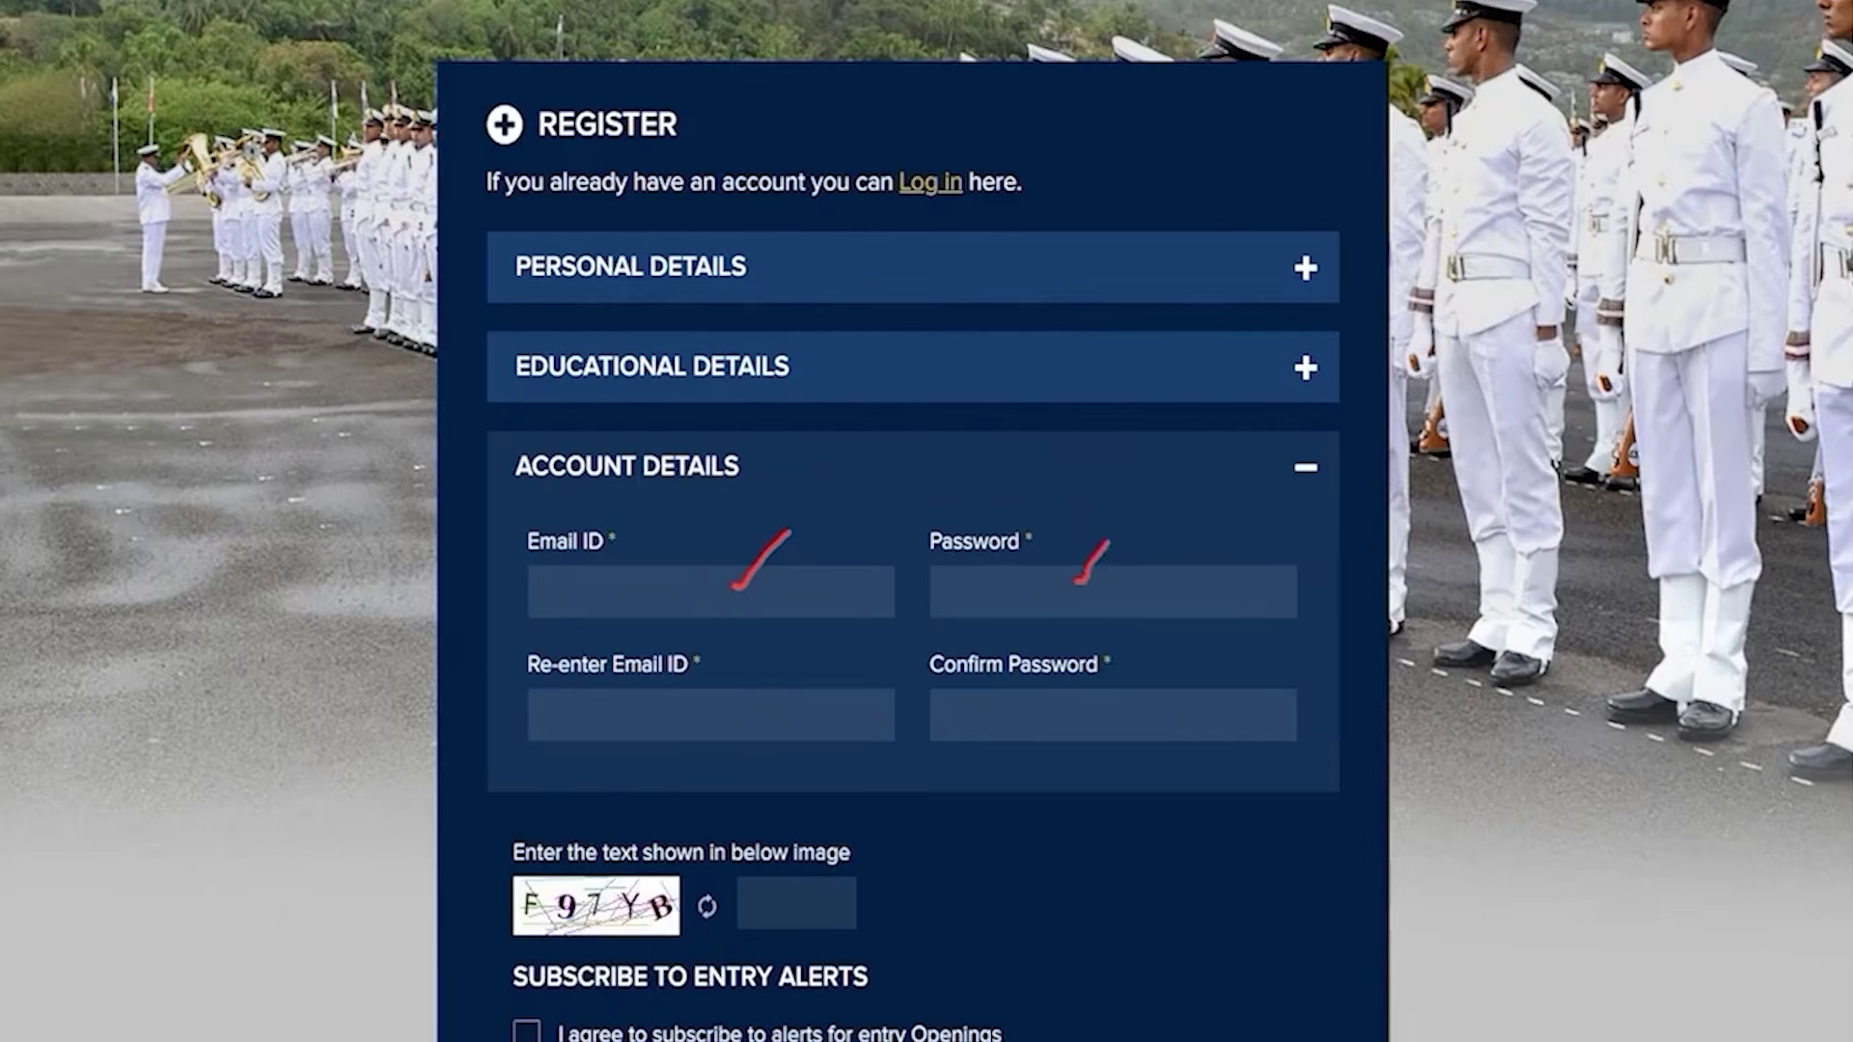
pyautogui.click(993, 587)
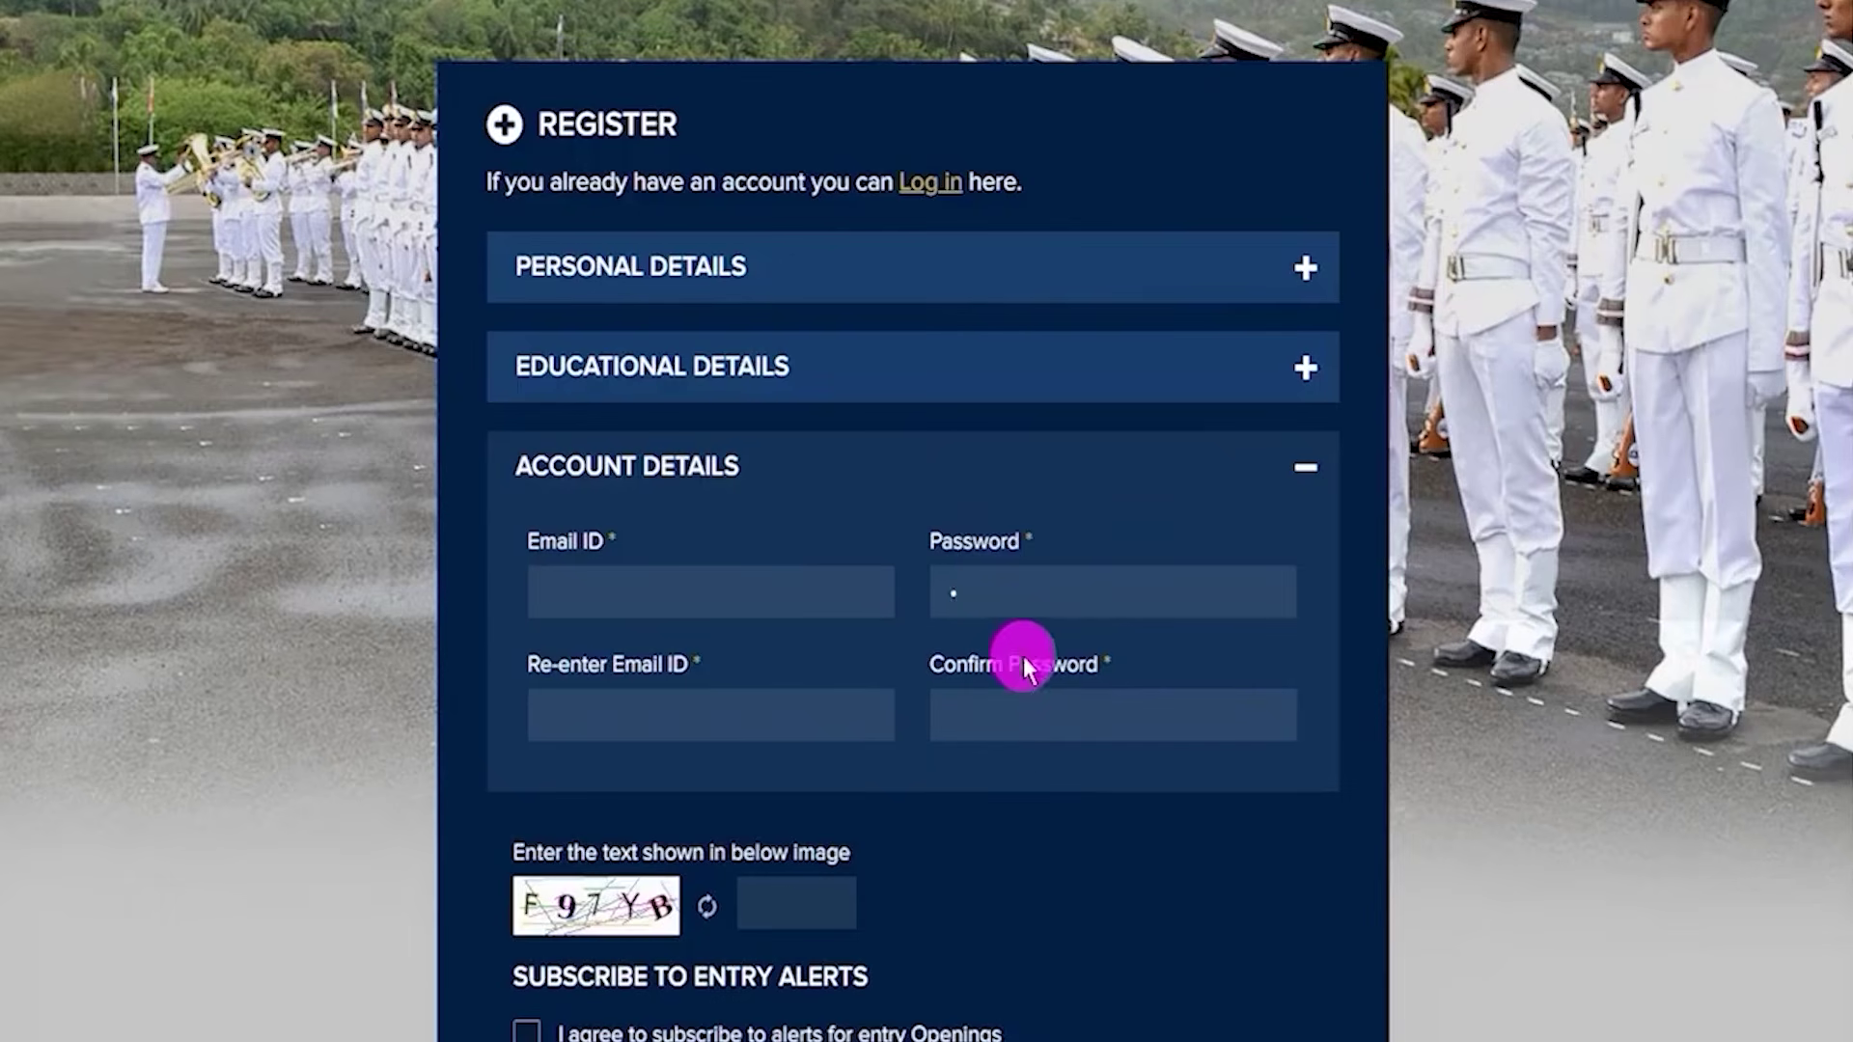
pyautogui.click(815, 711)
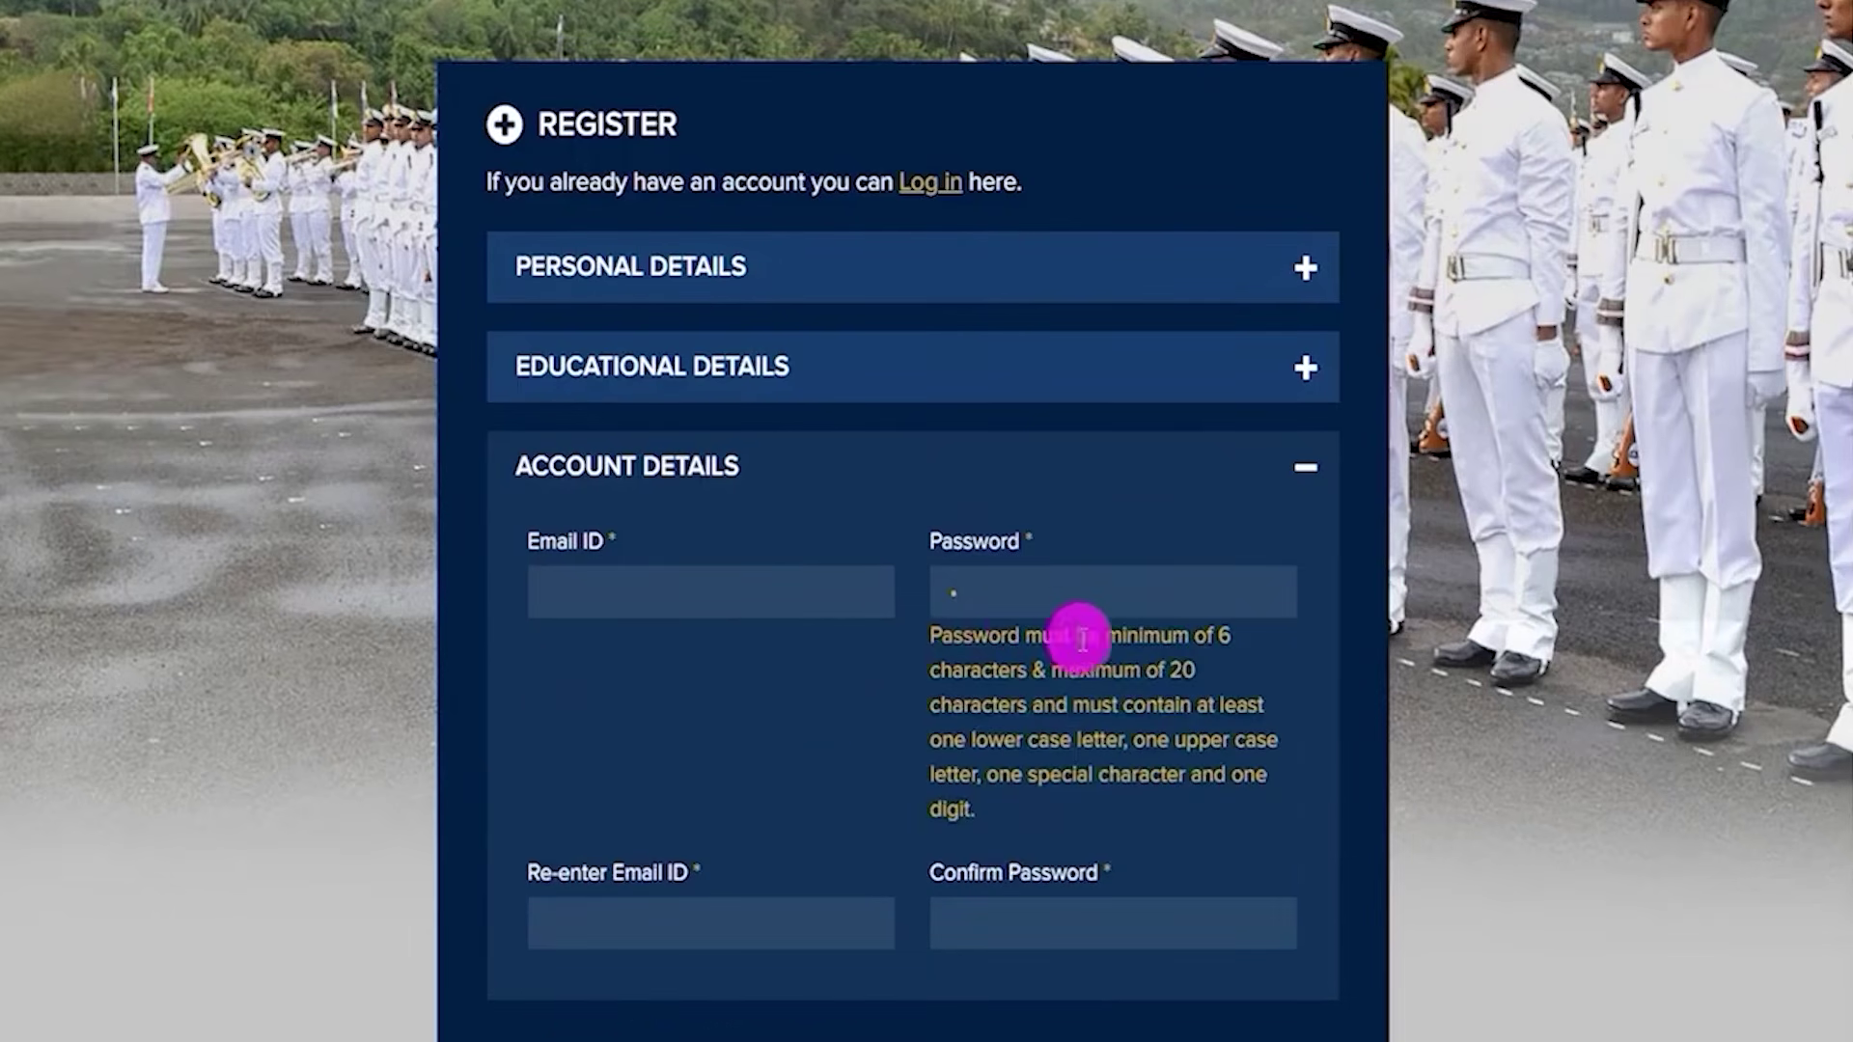
pyautogui.moveTo(1013, 739); pyautogui.dragTo(1171, 735)
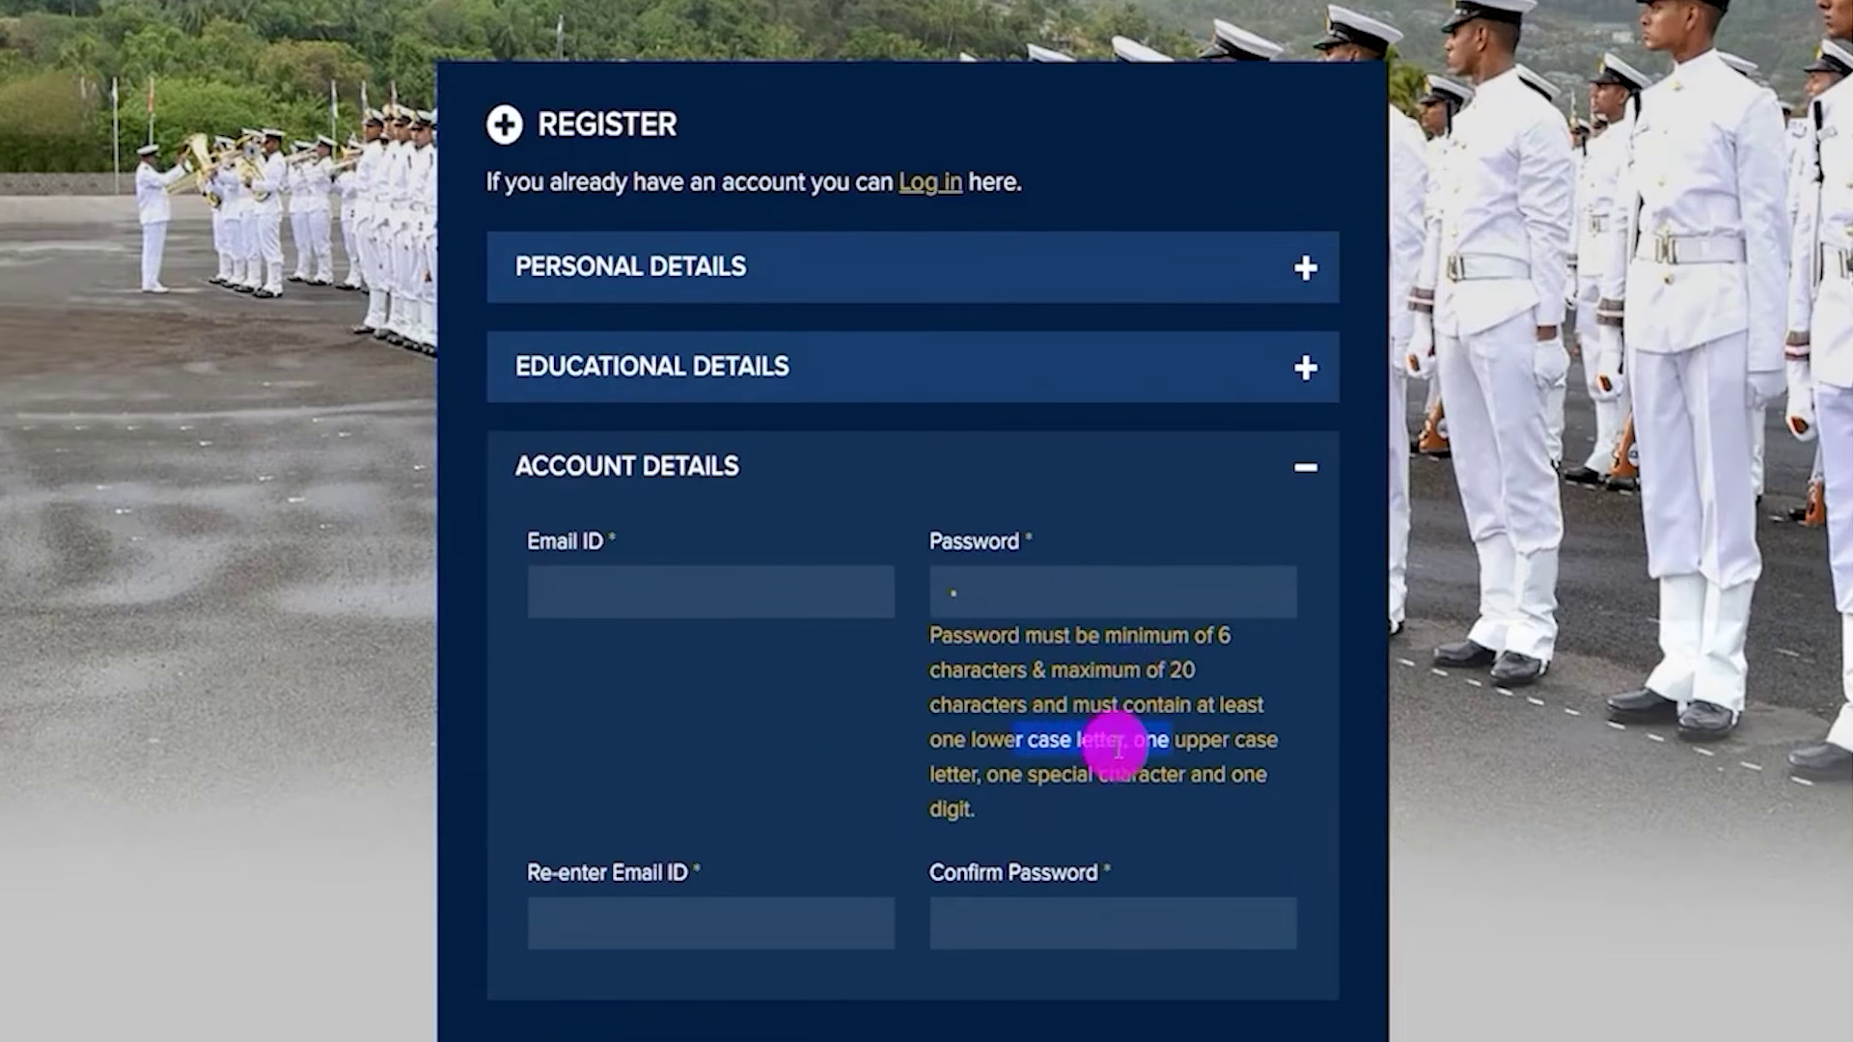
pyautogui.doubleClick(1003, 772)
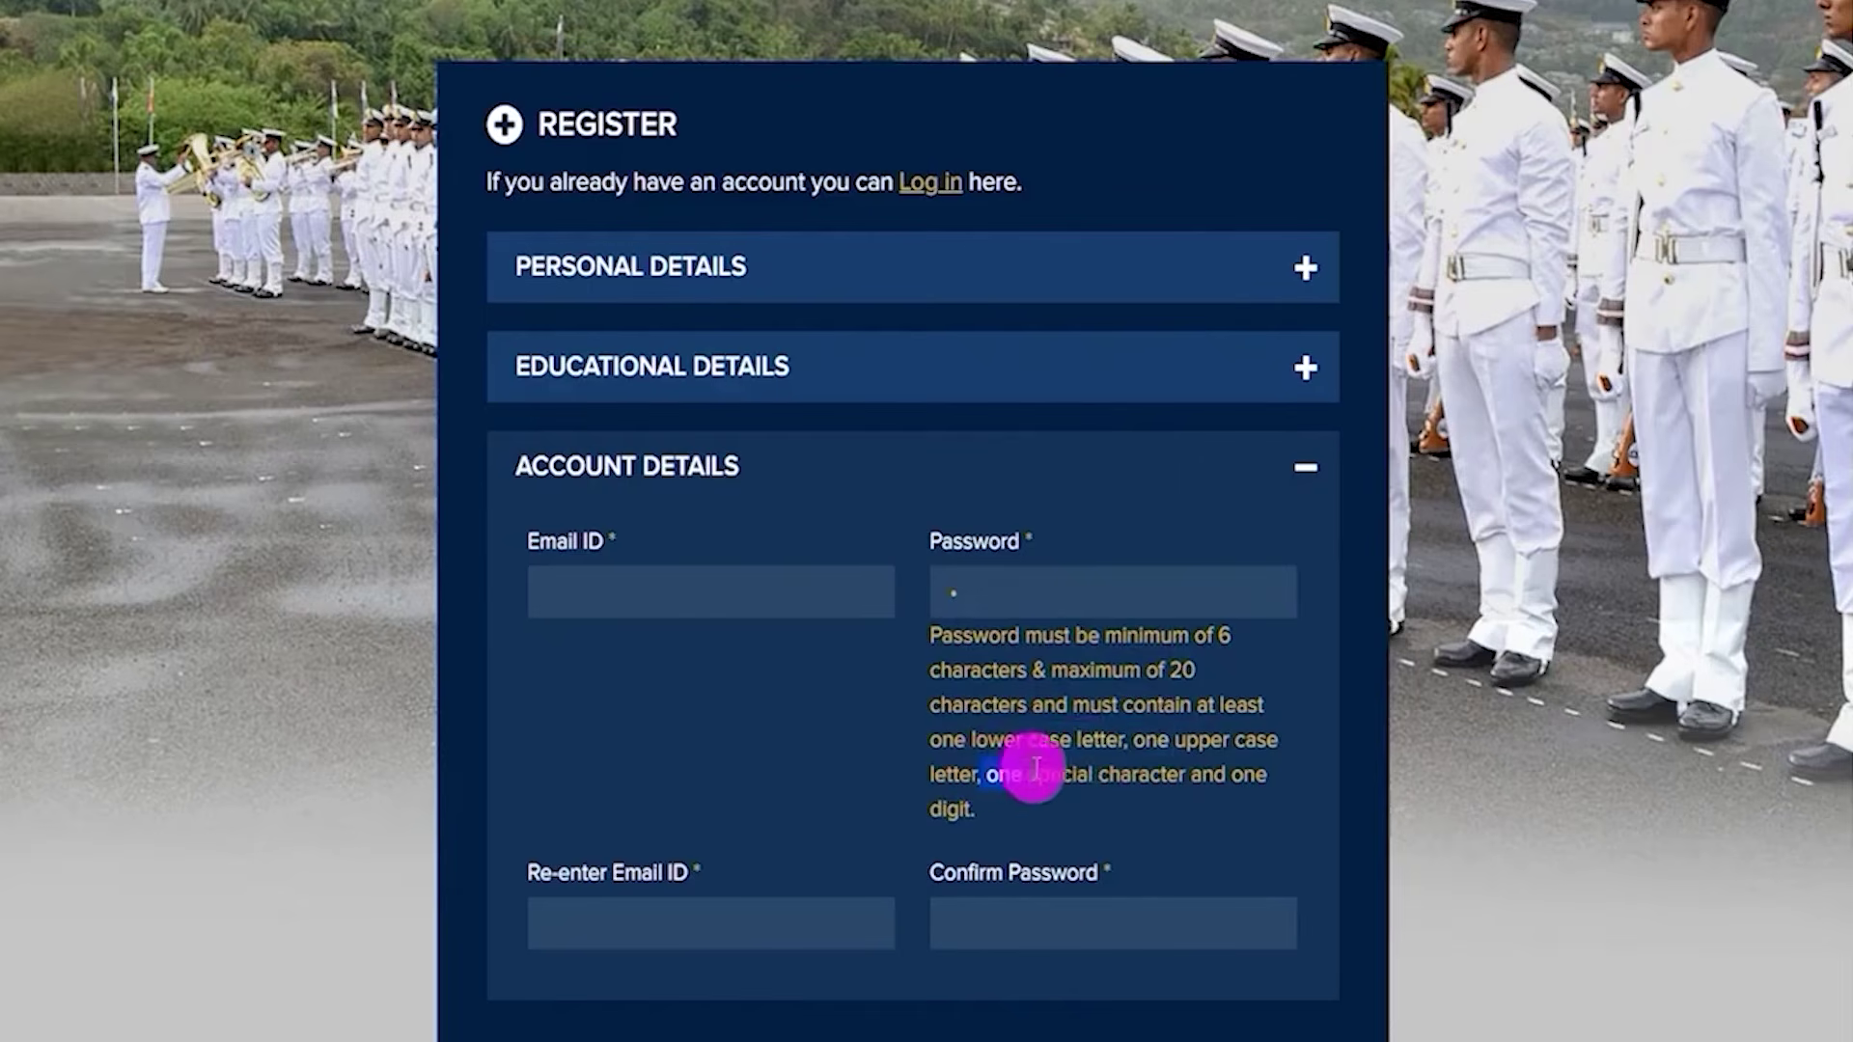
# Read the password requirements in Account Details and examine the email, confirm password and captcha fields
pyautogui.click(1221, 639)
pyautogui.moveTo(1223, 641); pyautogui.dragTo(1195, 668)
pyautogui.click(1023, 675)
pyautogui.scroll(-3, 1005, 638)
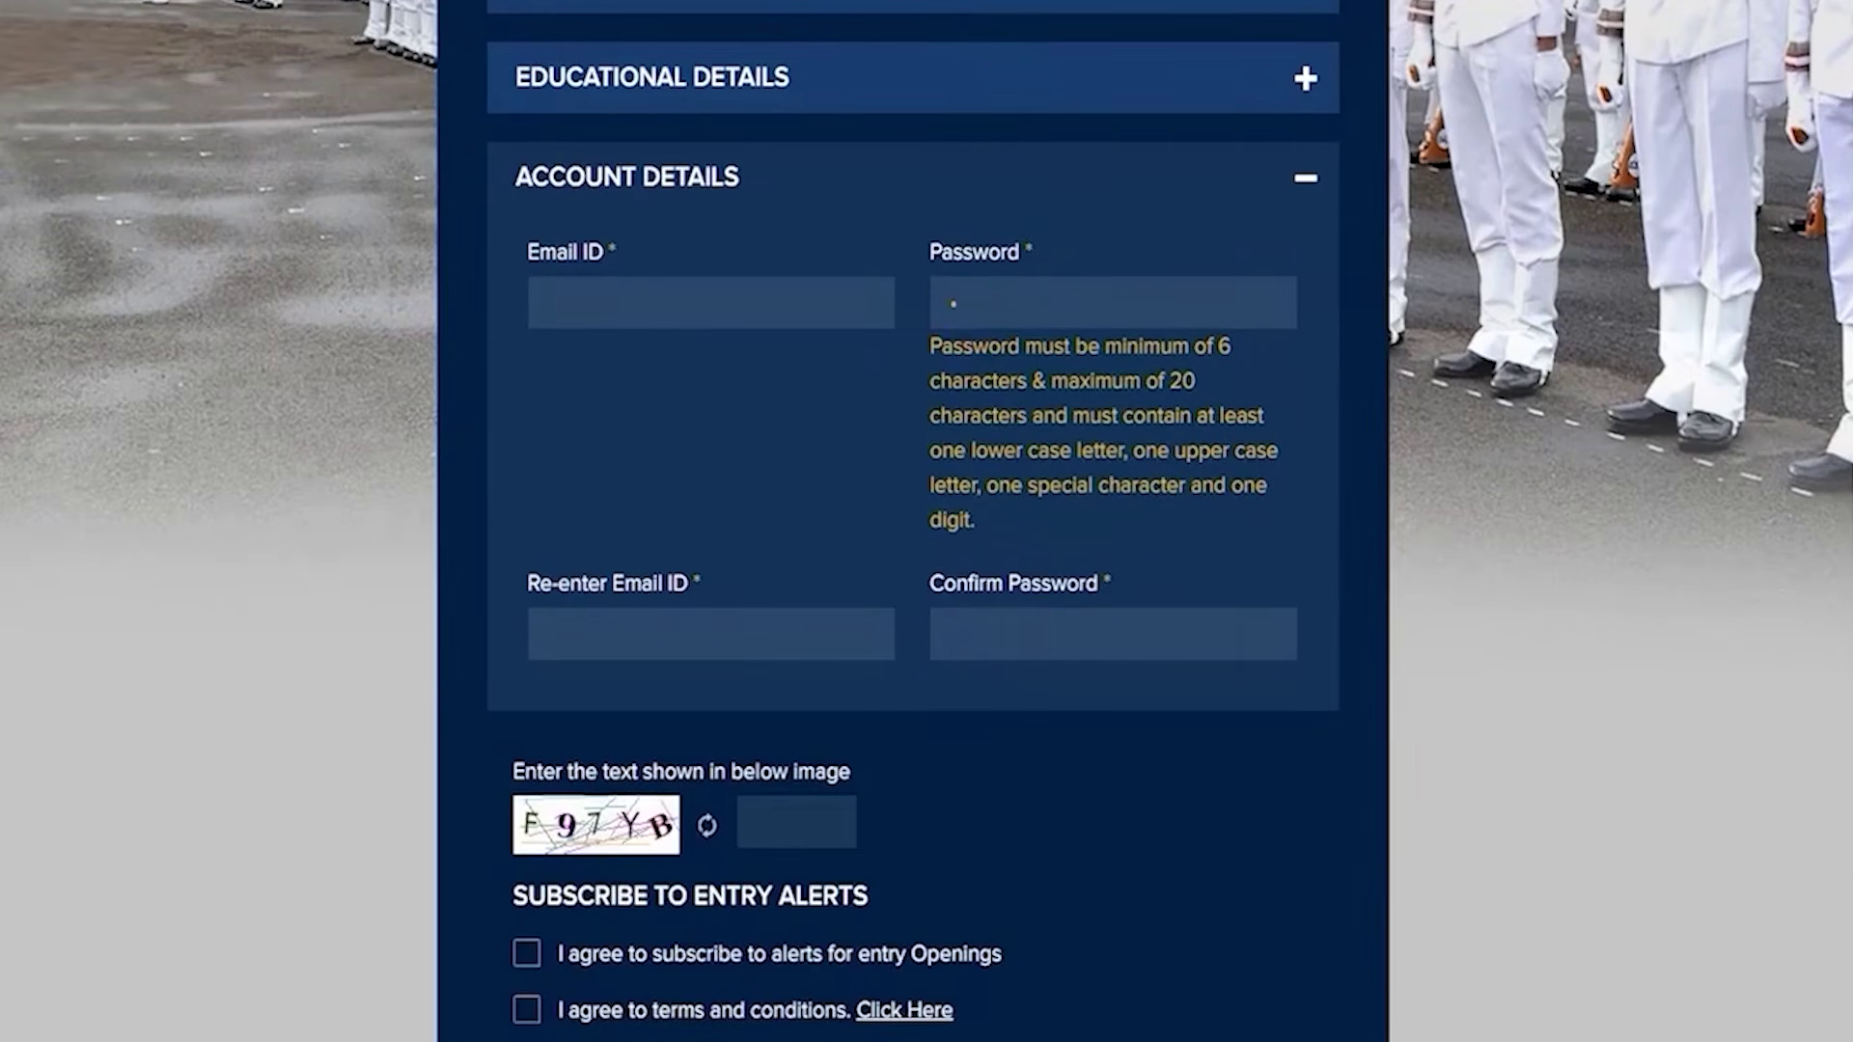
pyautogui.moveTo(1088, 638); pyautogui.dragTo(1138, 597)
pyautogui.moveTo(688, 292); pyautogui.dragTo(735, 266)
pyautogui.moveTo(714, 635); pyautogui.dragTo(756, 593)
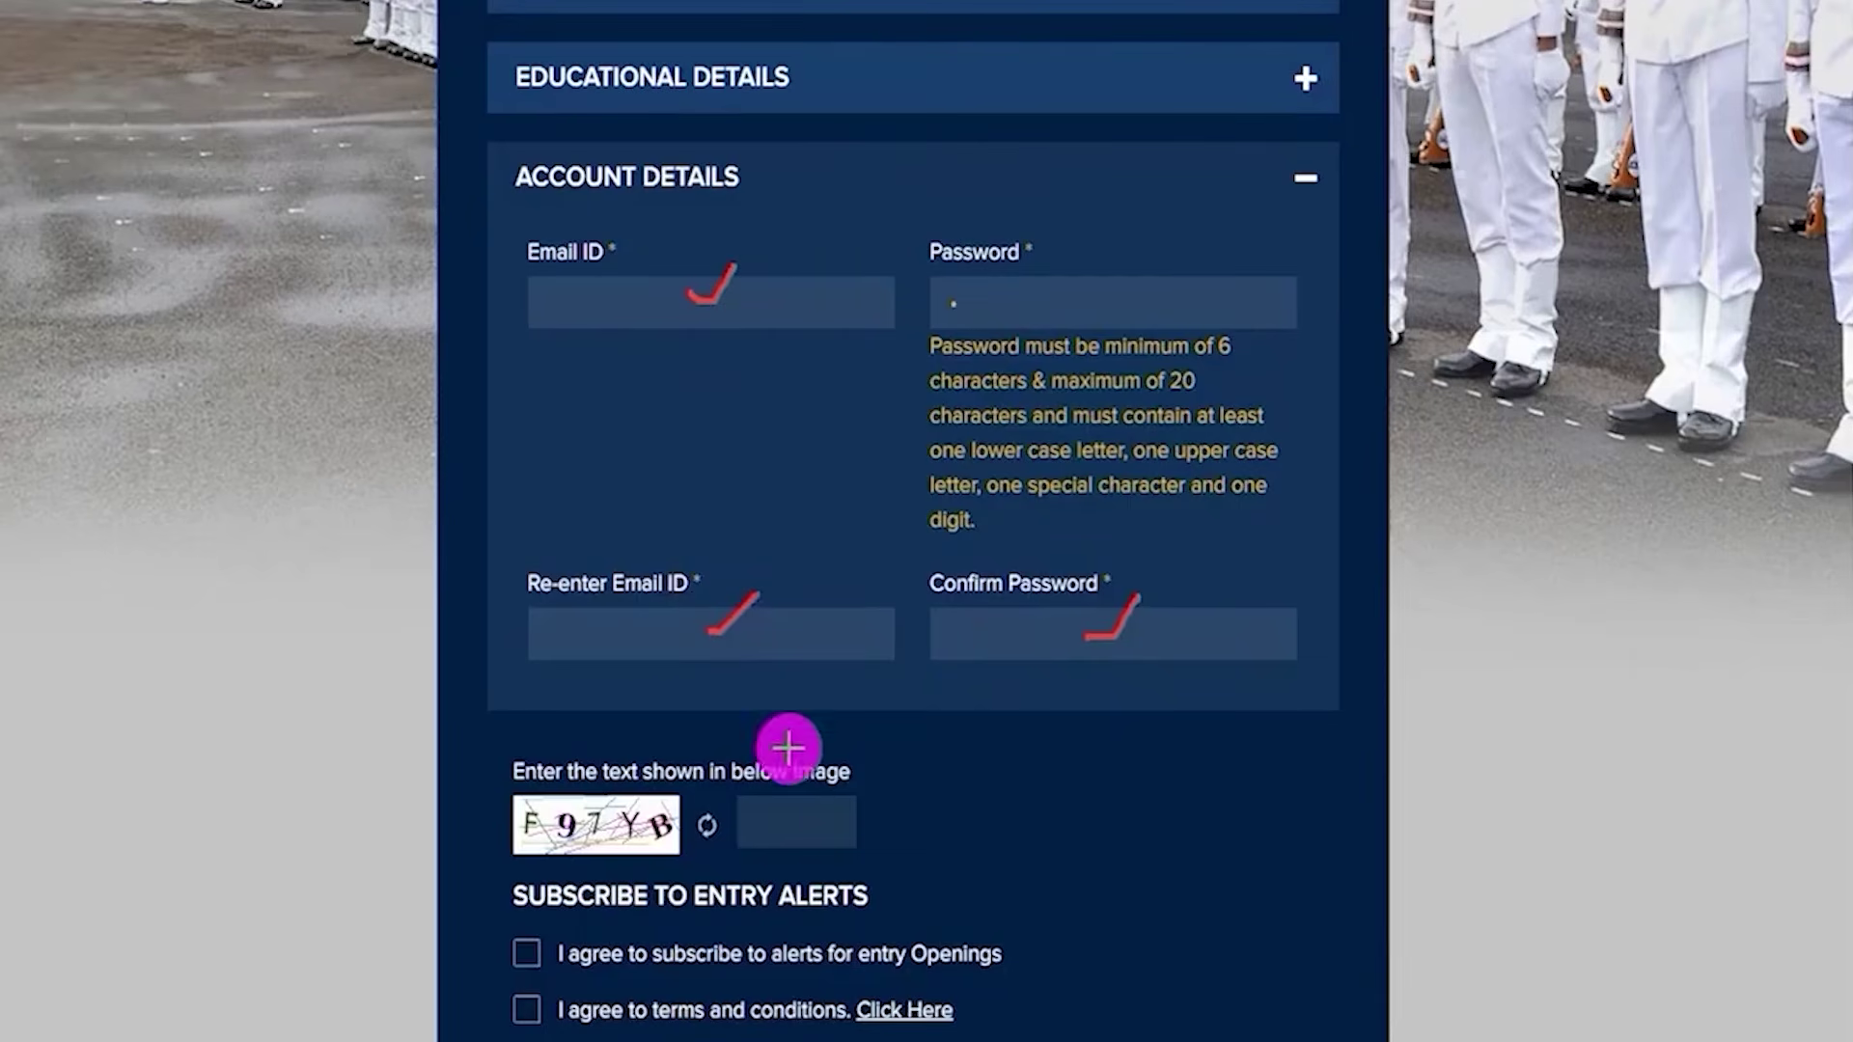
pyautogui.moveTo(654, 845)
pyautogui.mouseDown()
pyautogui.moveTo(700, 792)
pyautogui.moveTo(856, 771)
pyautogui.mouseUp()
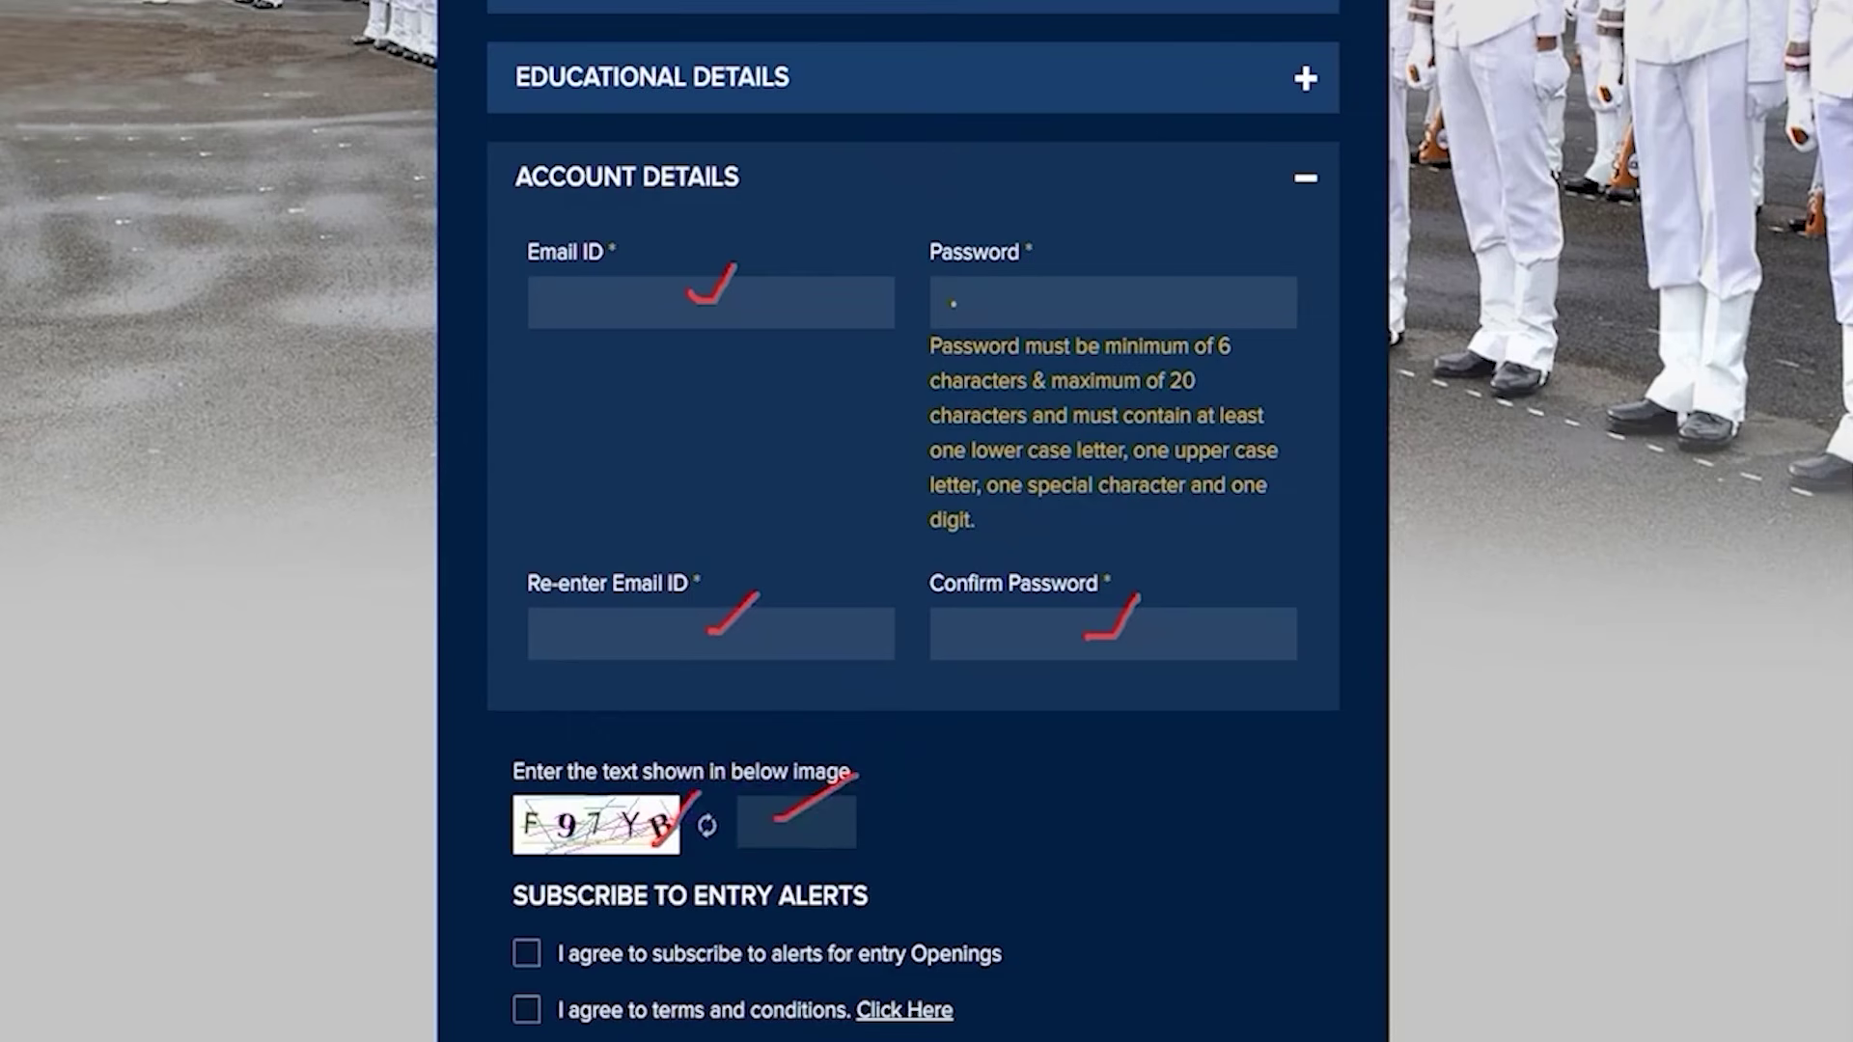
pyautogui.press('Escape')
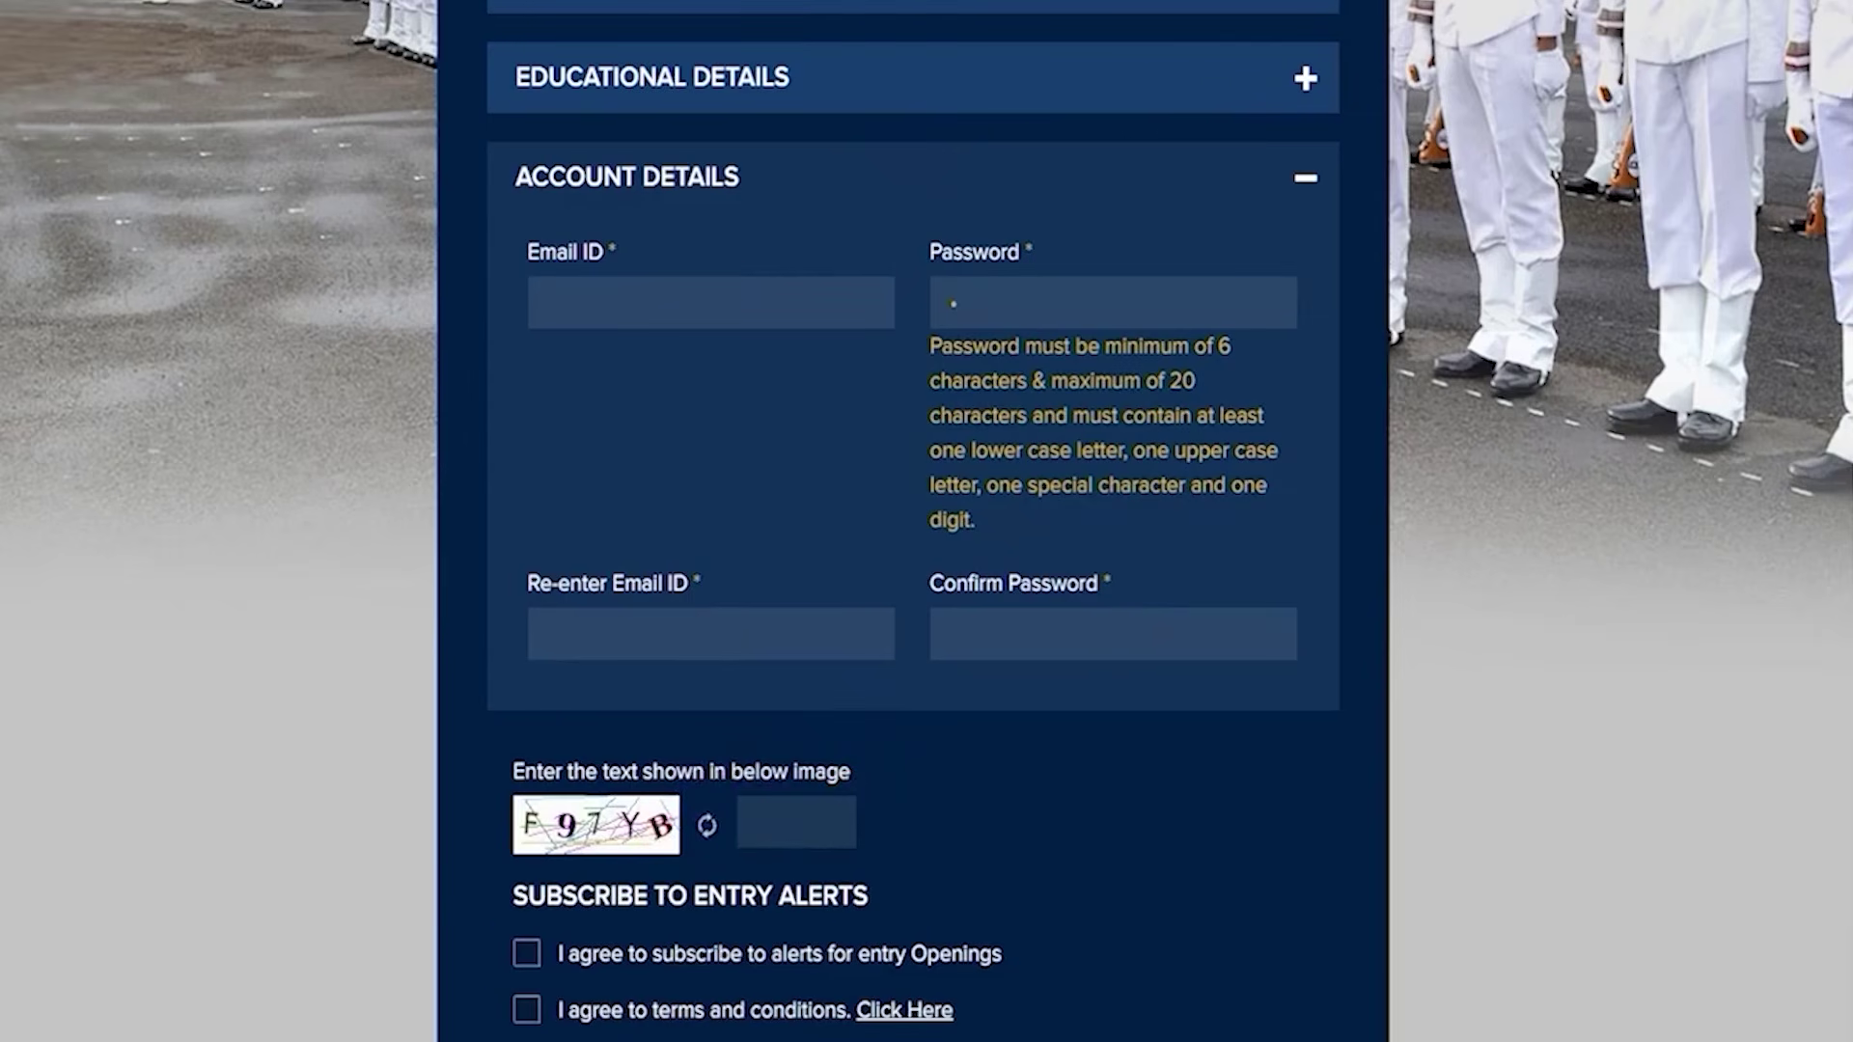
# Agree to the terms and conditions, leave the entry alerts subscription off, and save the registration
pyautogui.click(524, 956)
pyautogui.click(526, 1010)
pyautogui.scroll(-3, 816, 904)
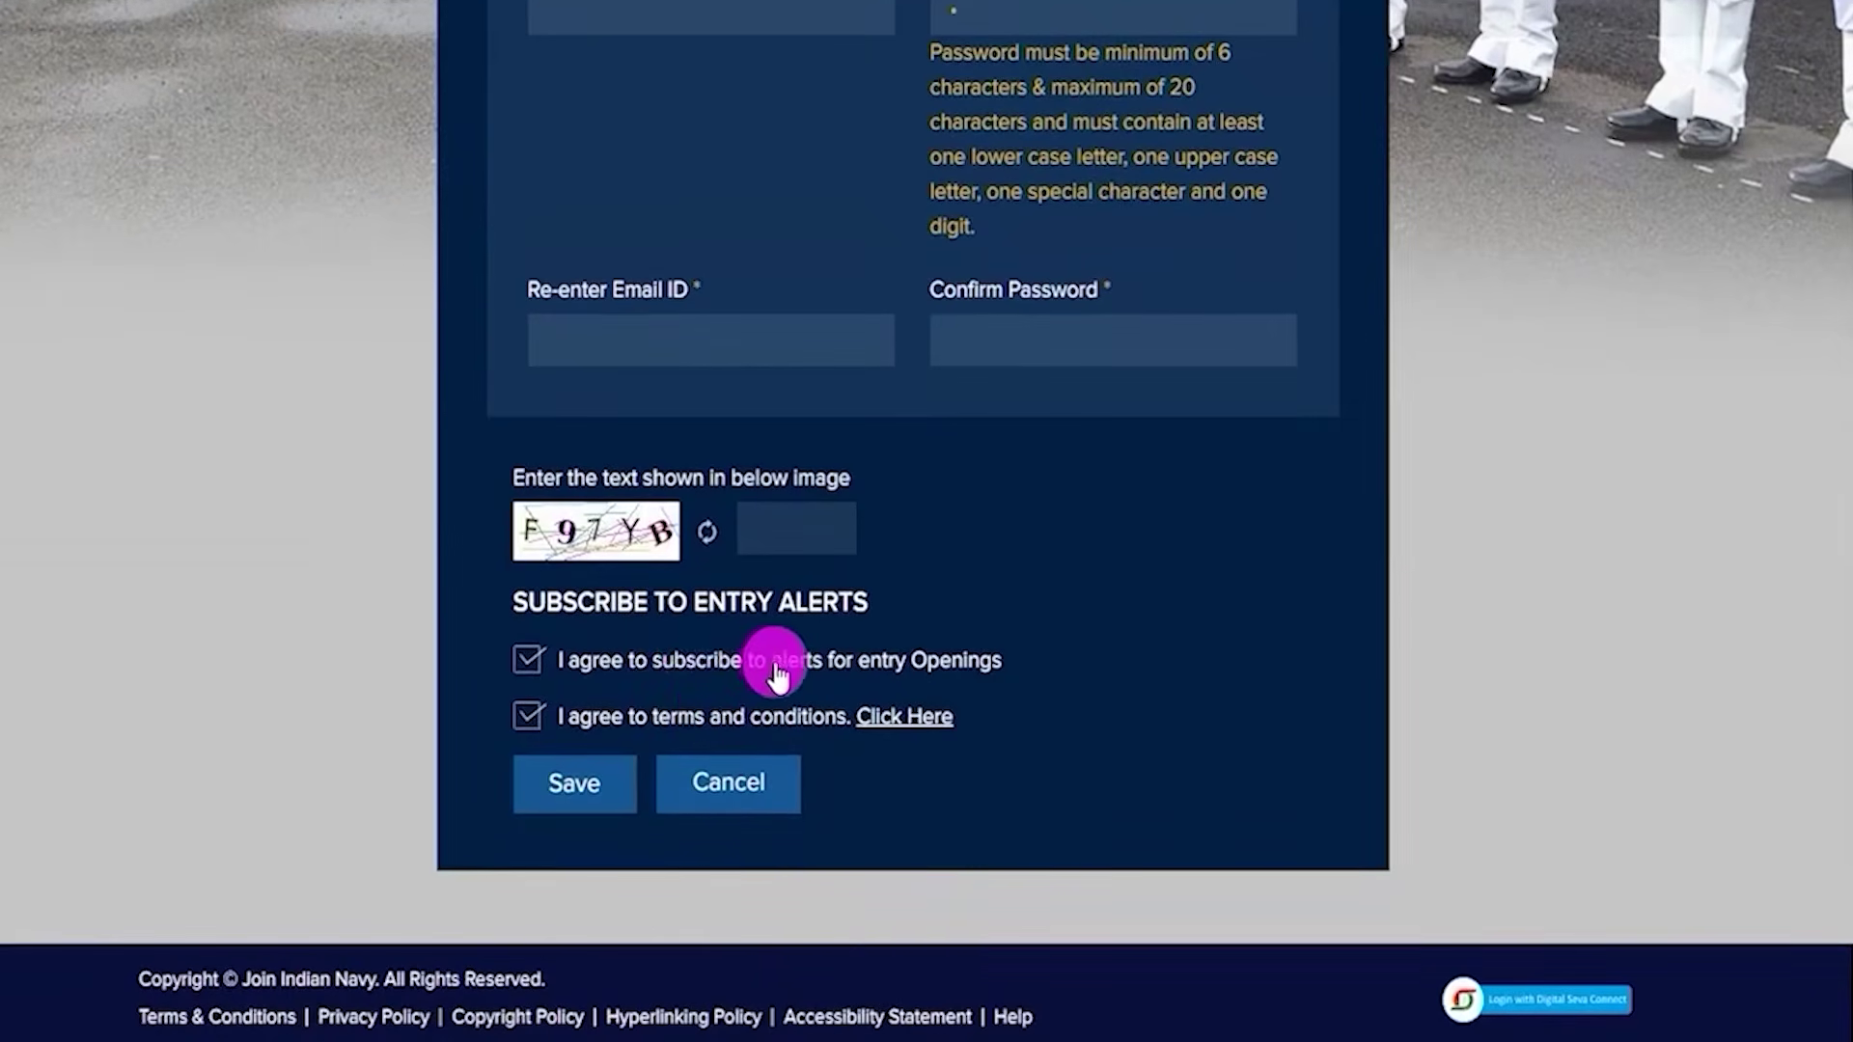
pyautogui.click(526, 661)
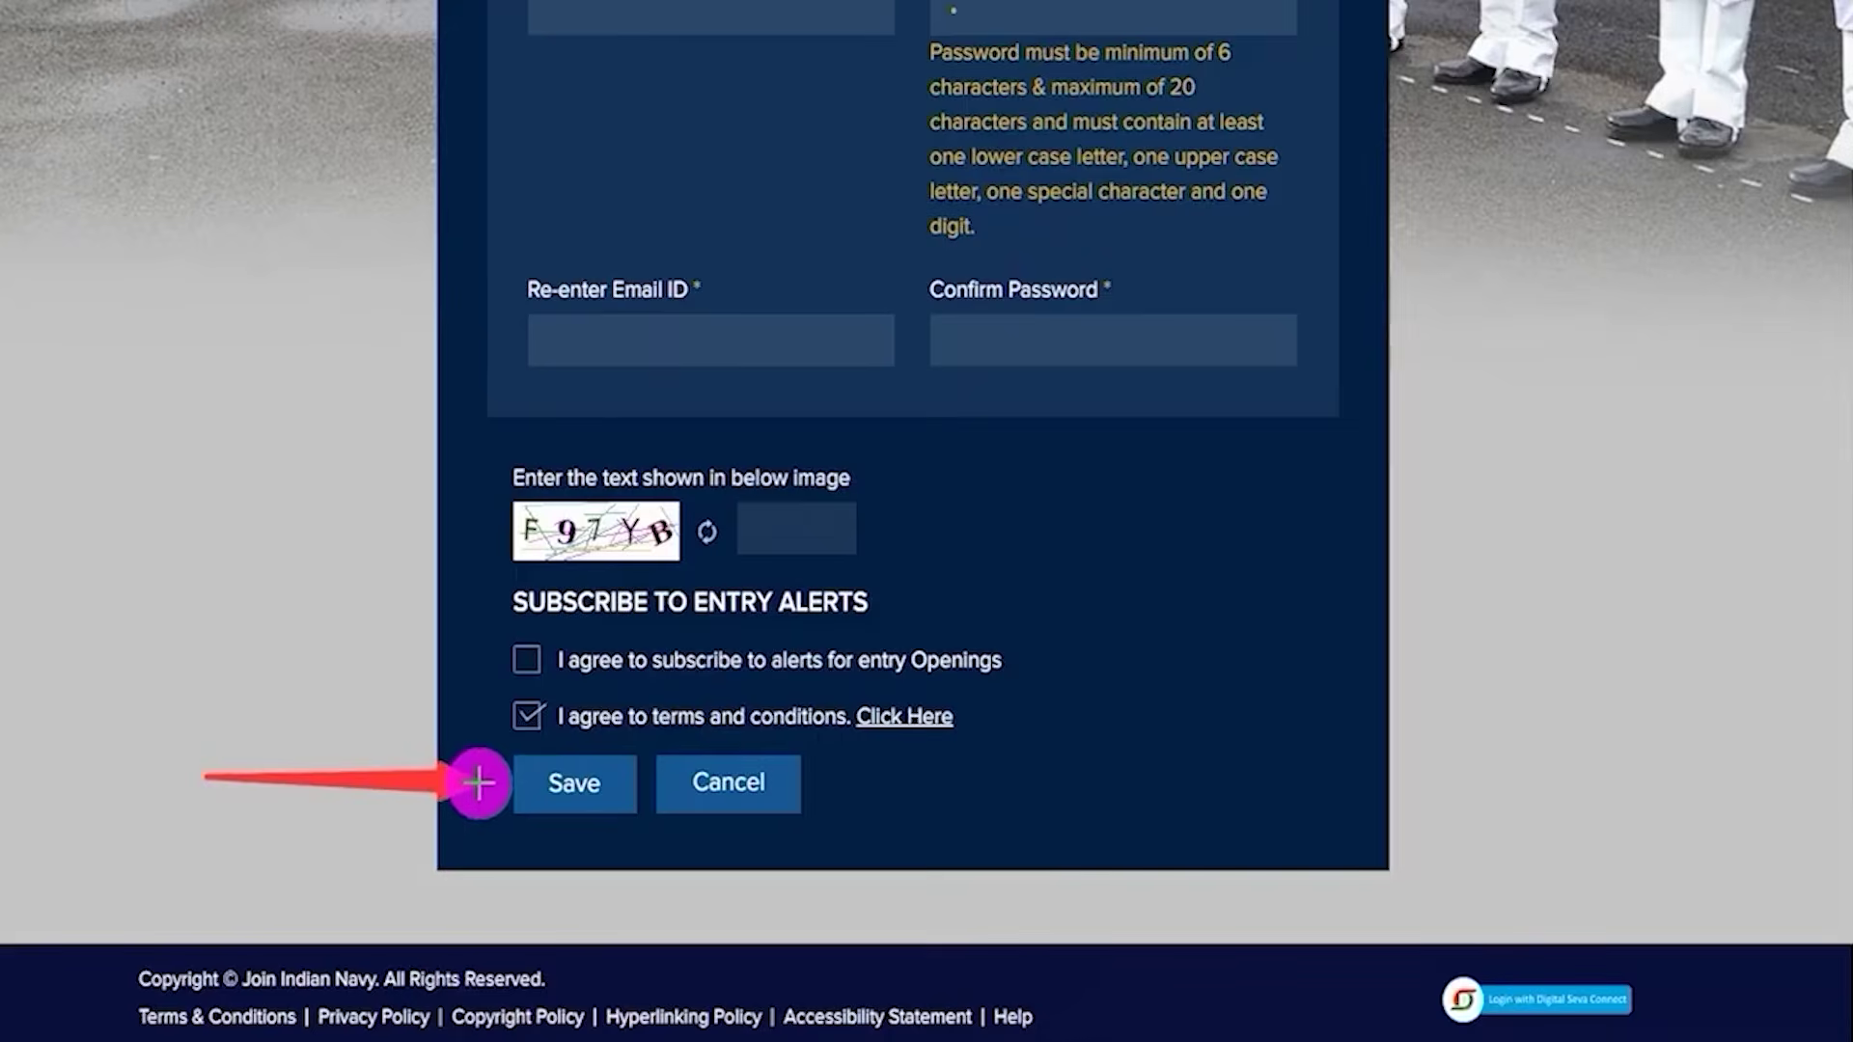
pyautogui.click(526, 783)
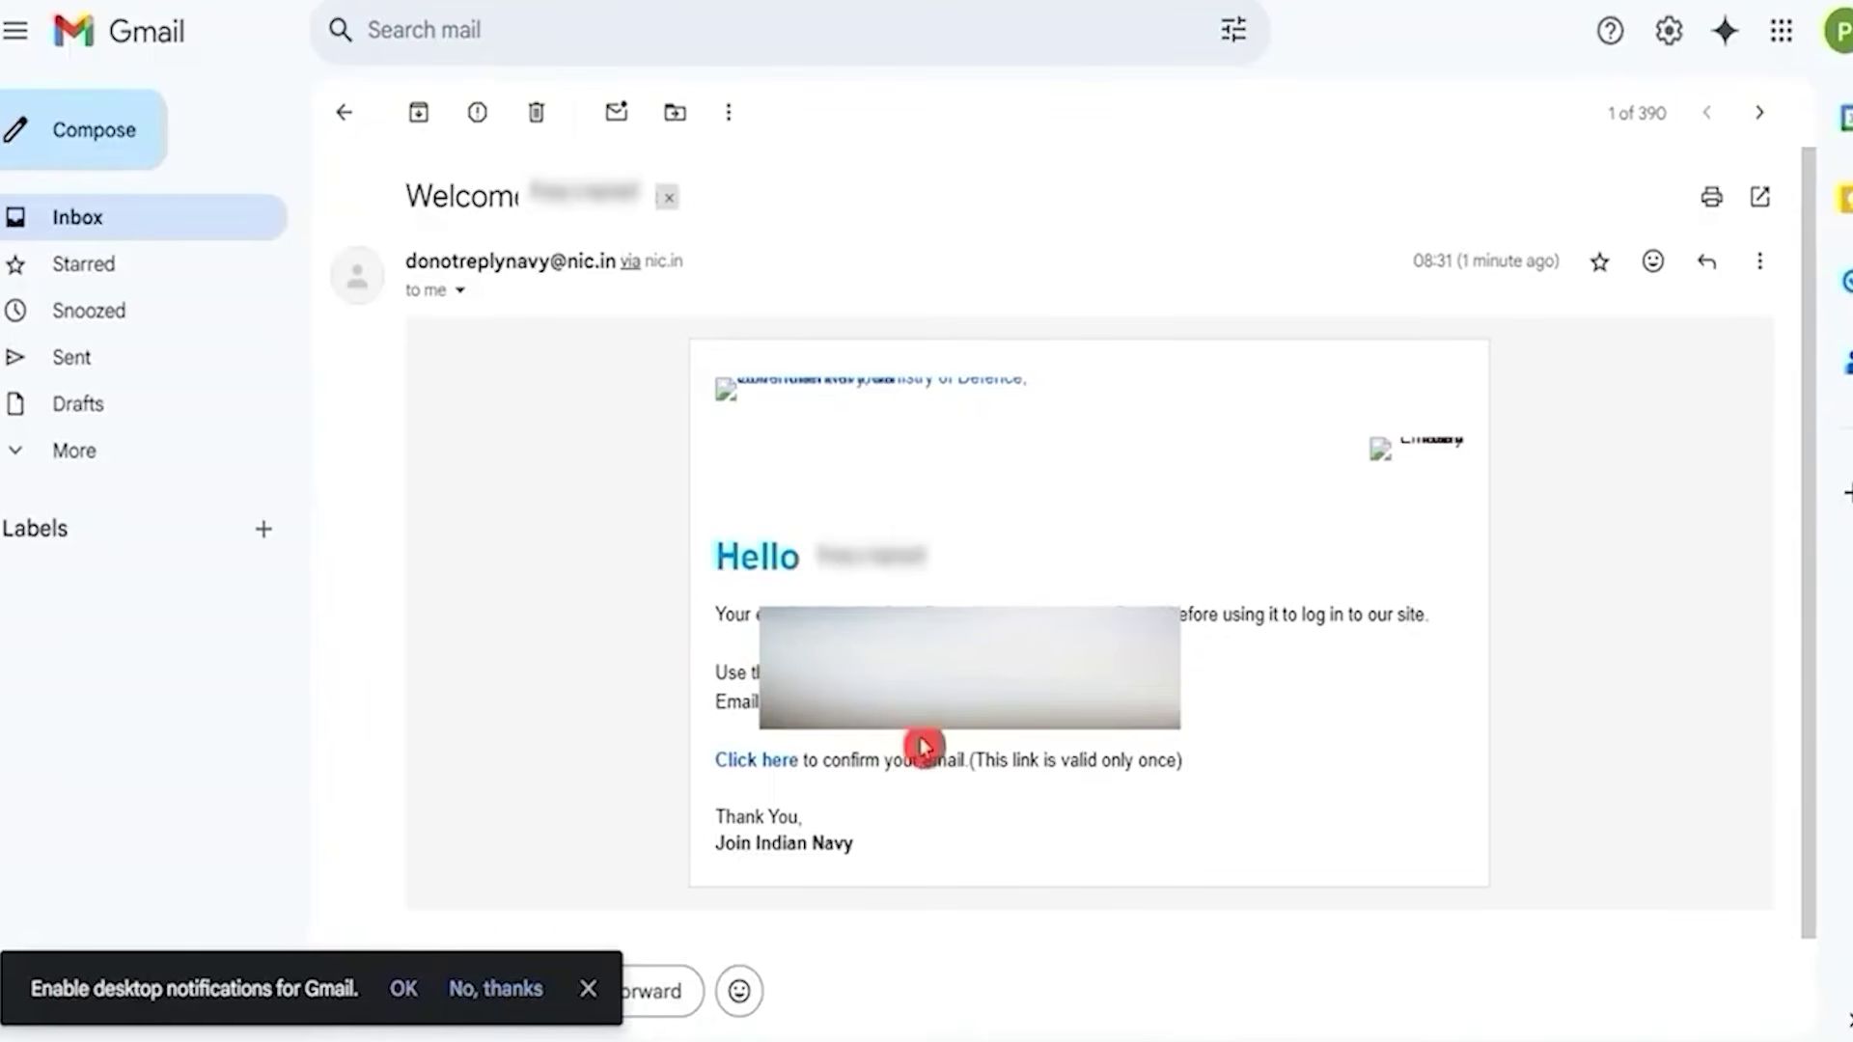
# Confirm the account through the link in the Gmail welcome message and submit the mobile verification with the OTP and captcha text
pyautogui.click(775, 762)
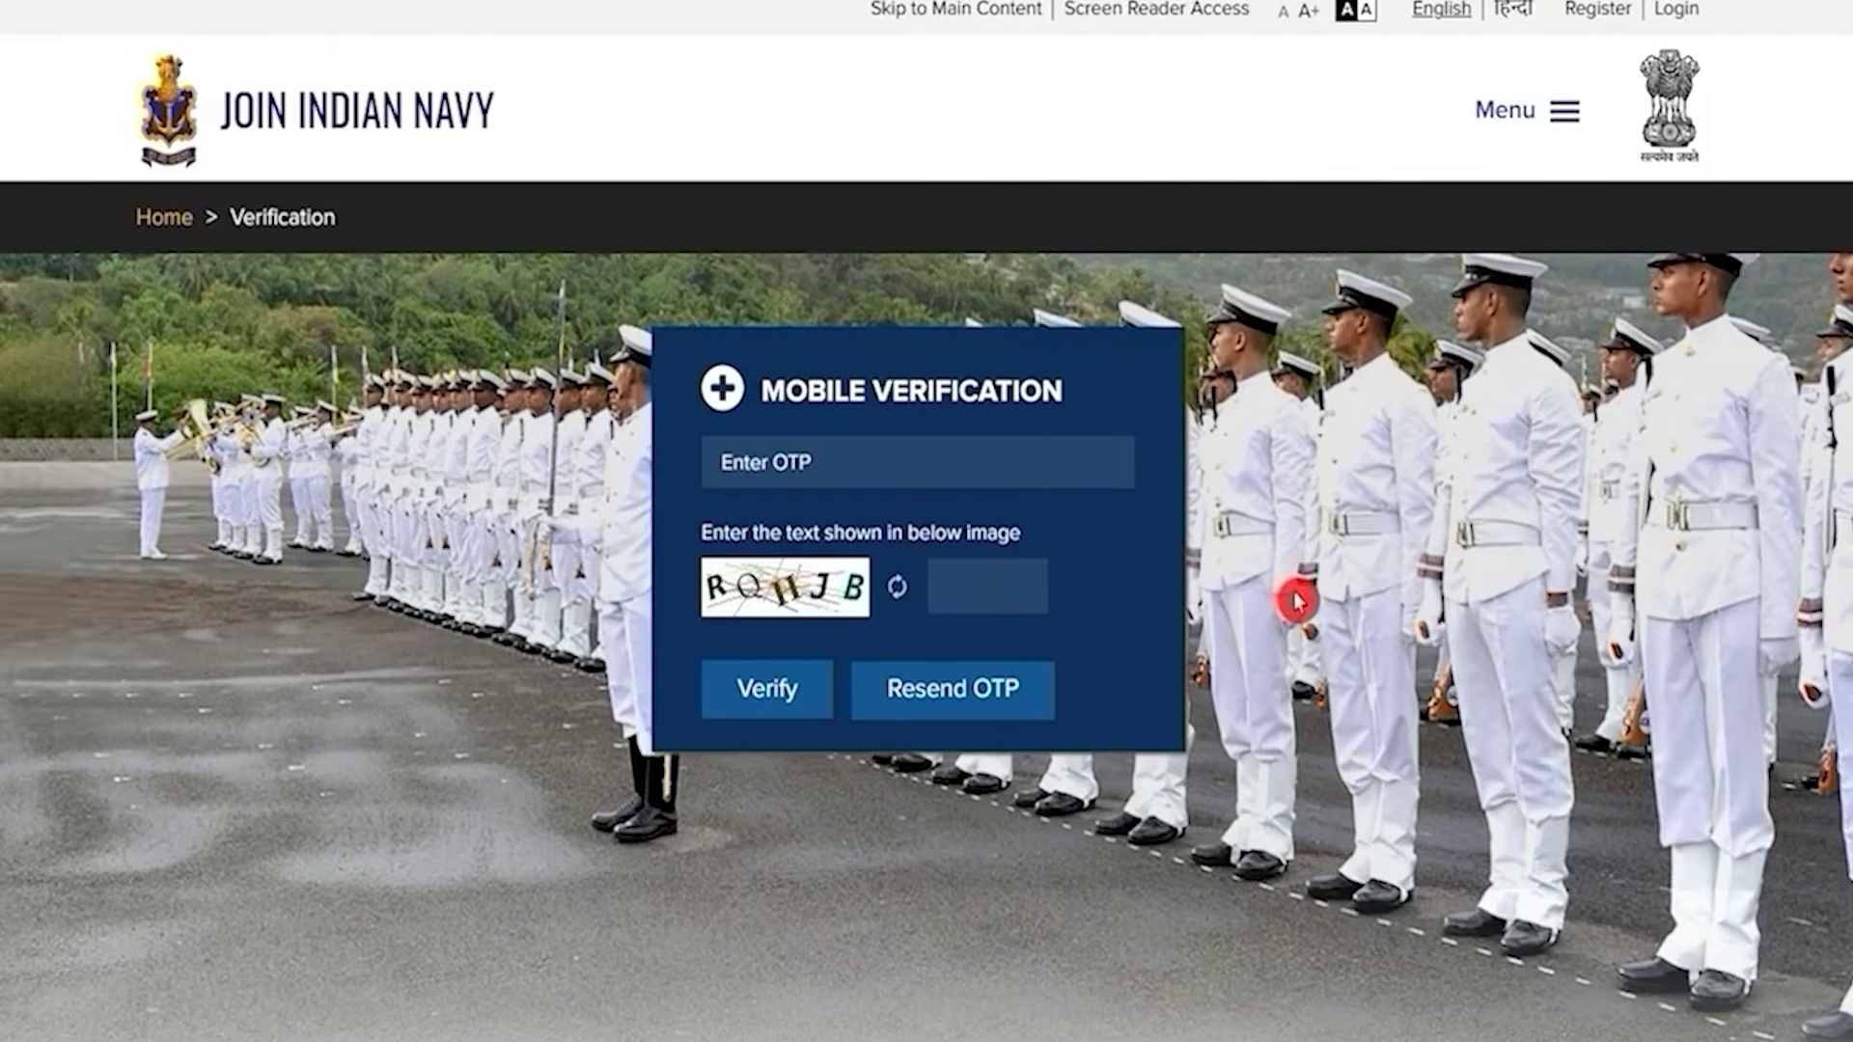
pyautogui.click(858, 458)
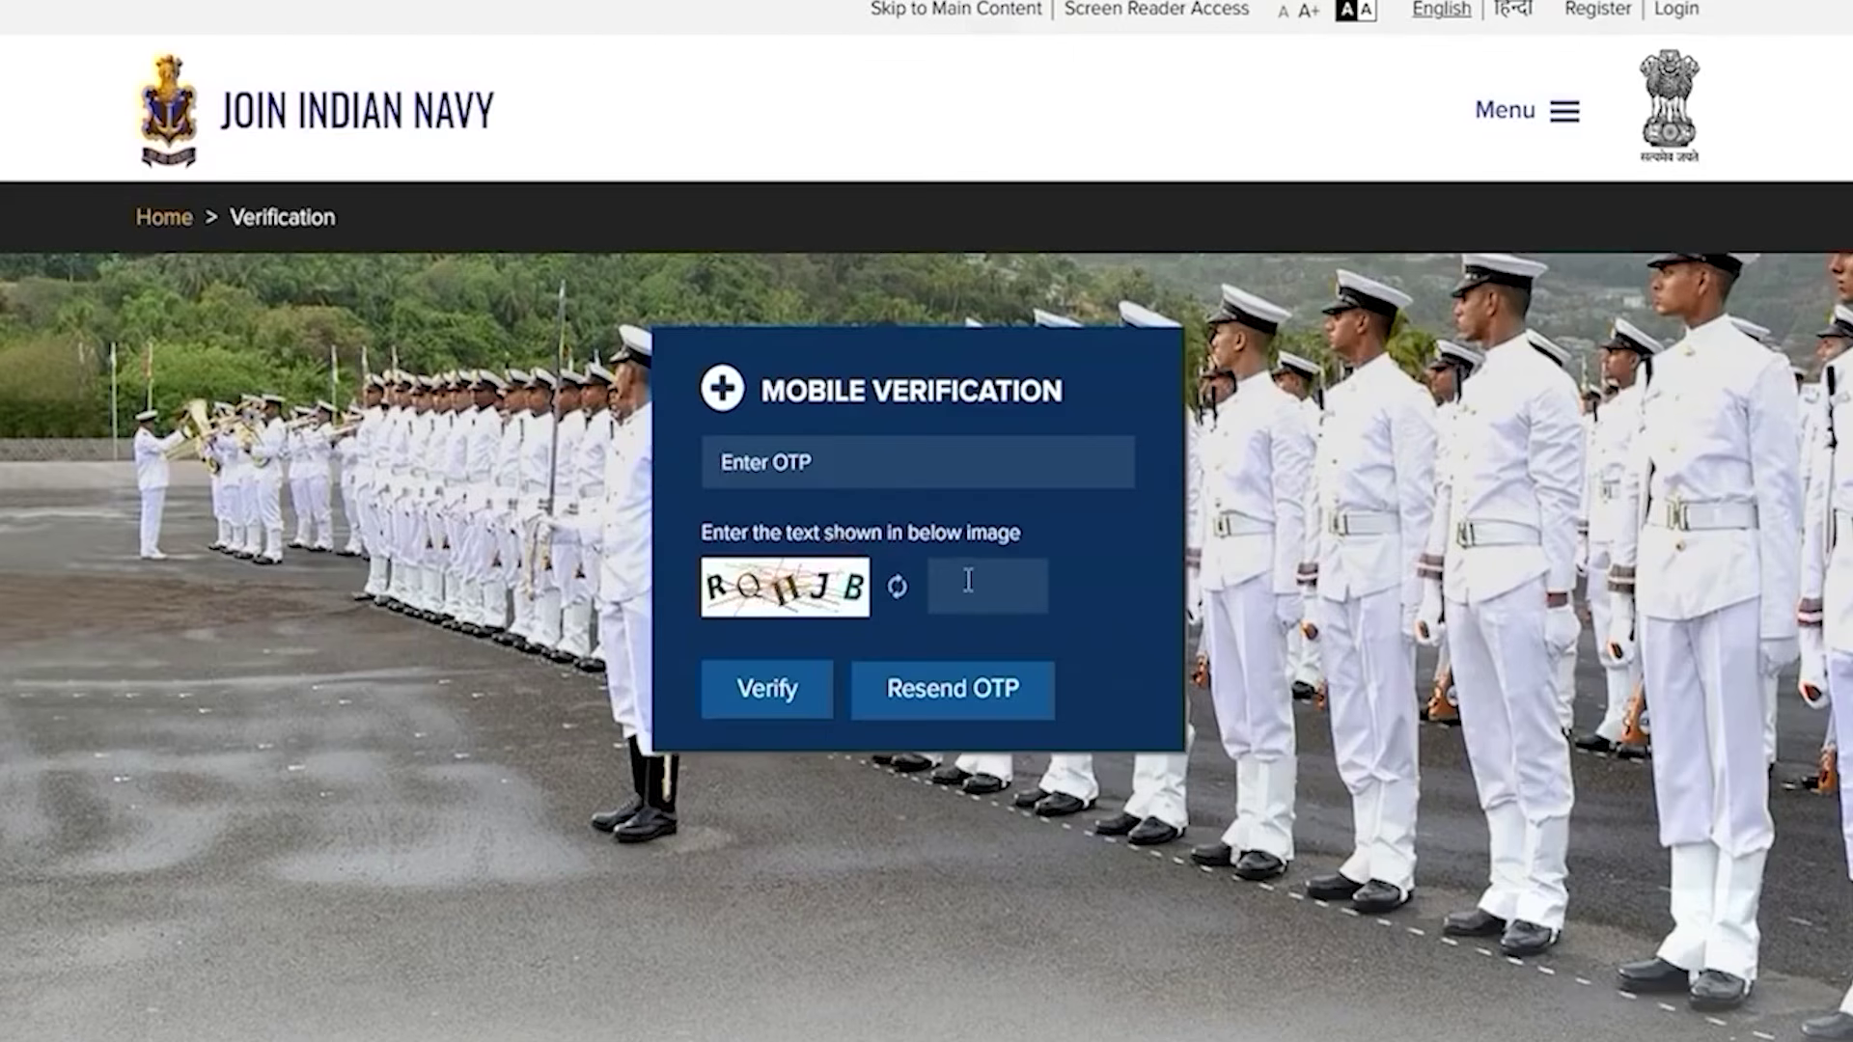
pyautogui.click(793, 697)
# Select Uttar Pradesh as the correspondence state and log in to the registered account
pyautogui.click(965, 608)
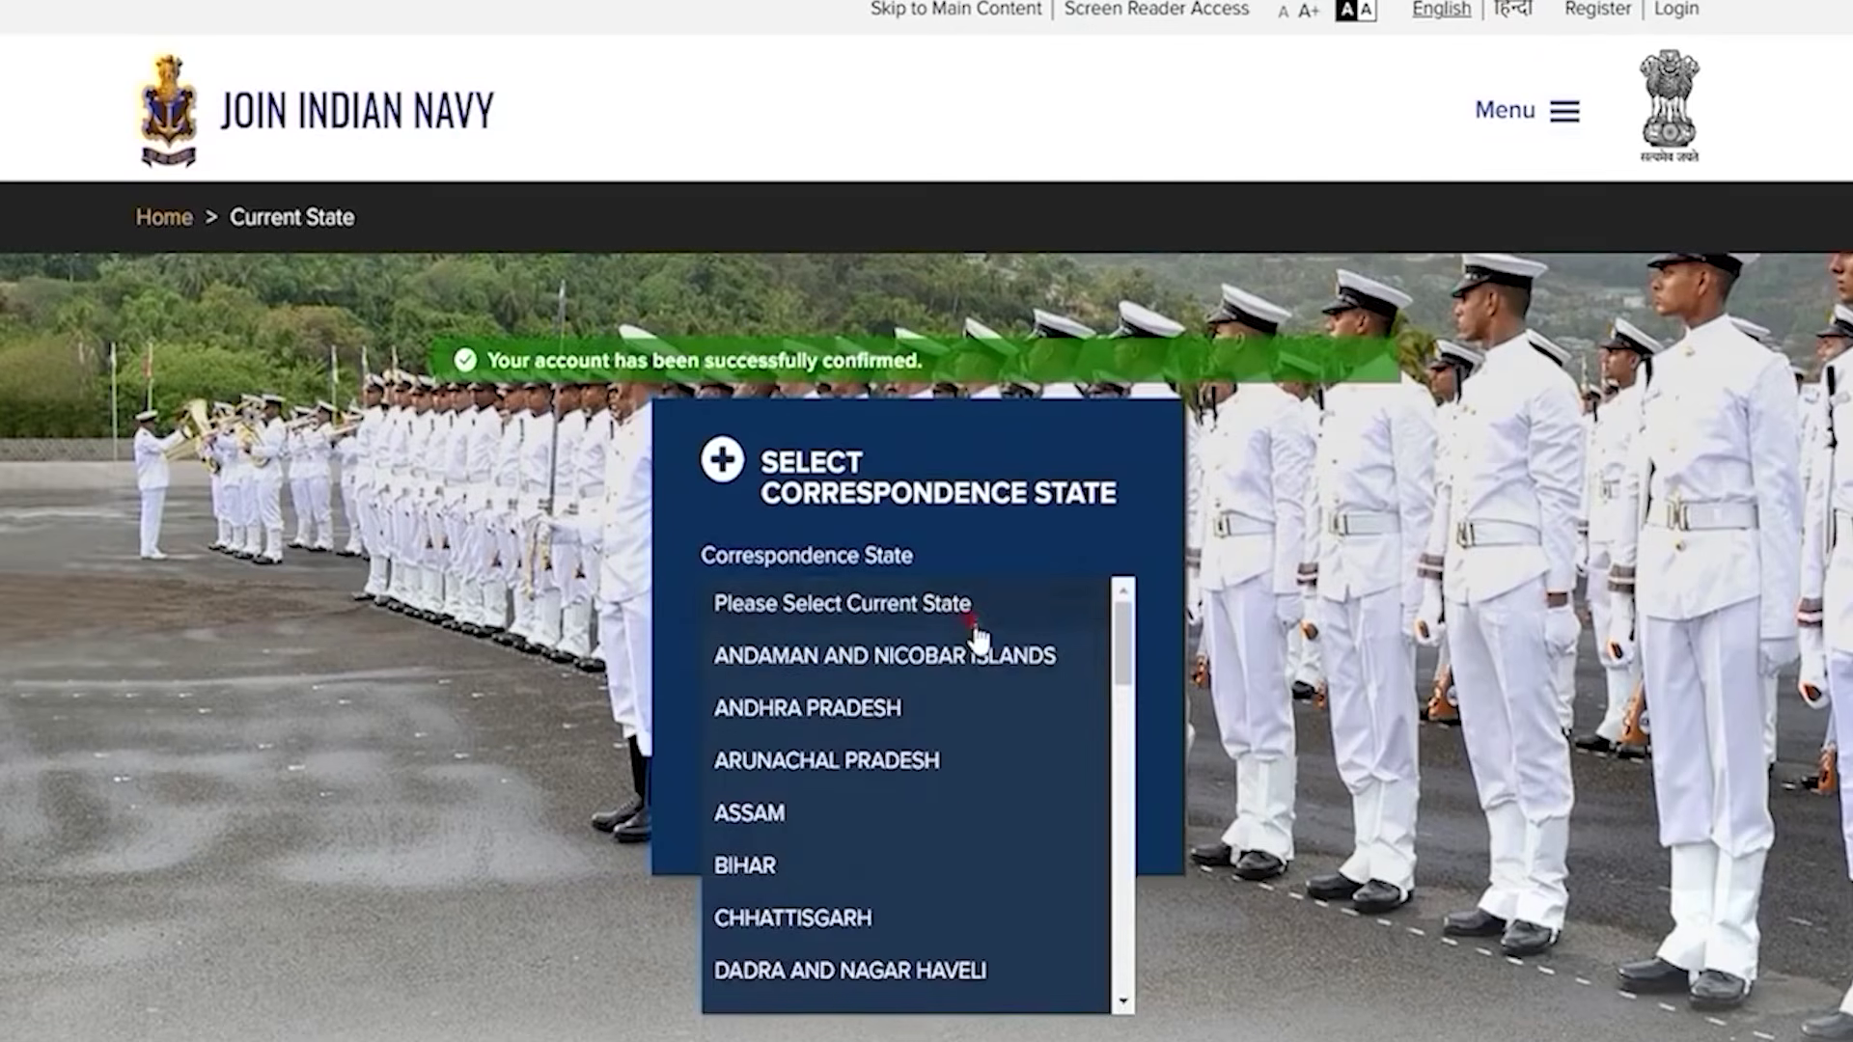
pyautogui.scroll(-10, 955, 780)
pyautogui.scroll(-3, 955, 779)
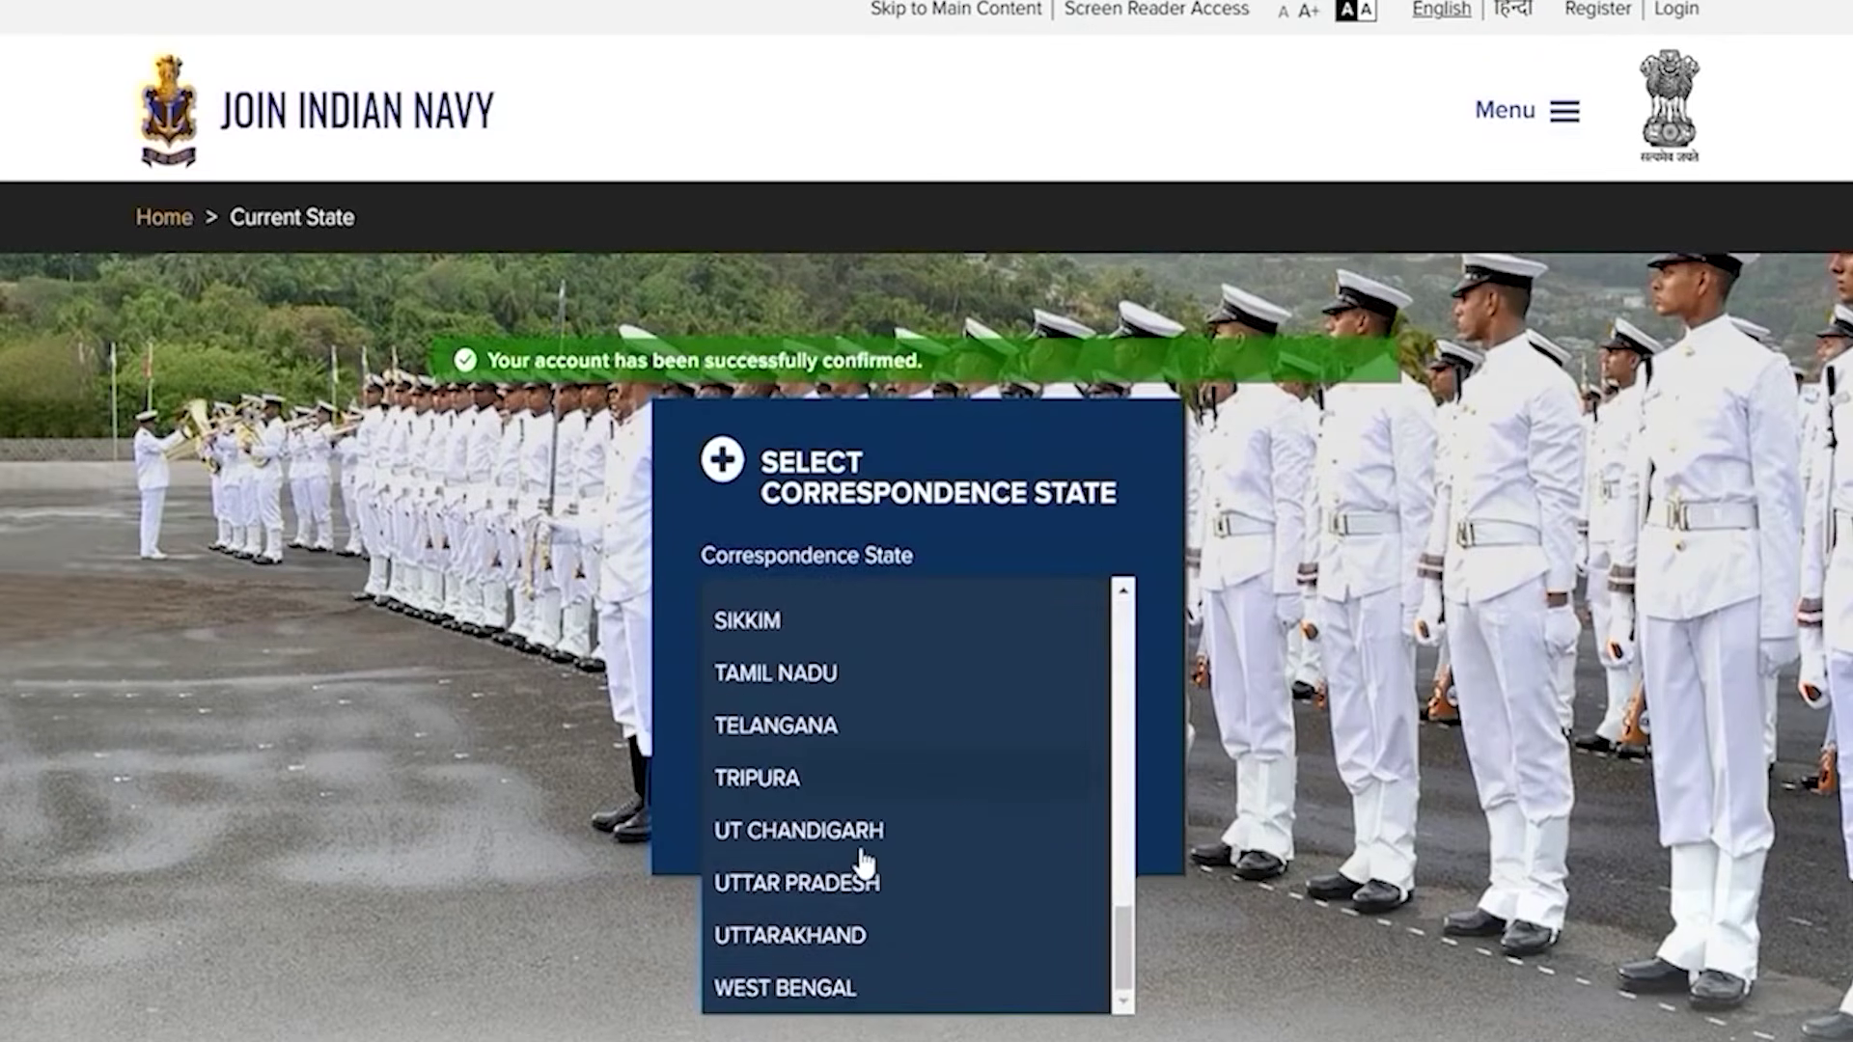
pyautogui.click(778, 893)
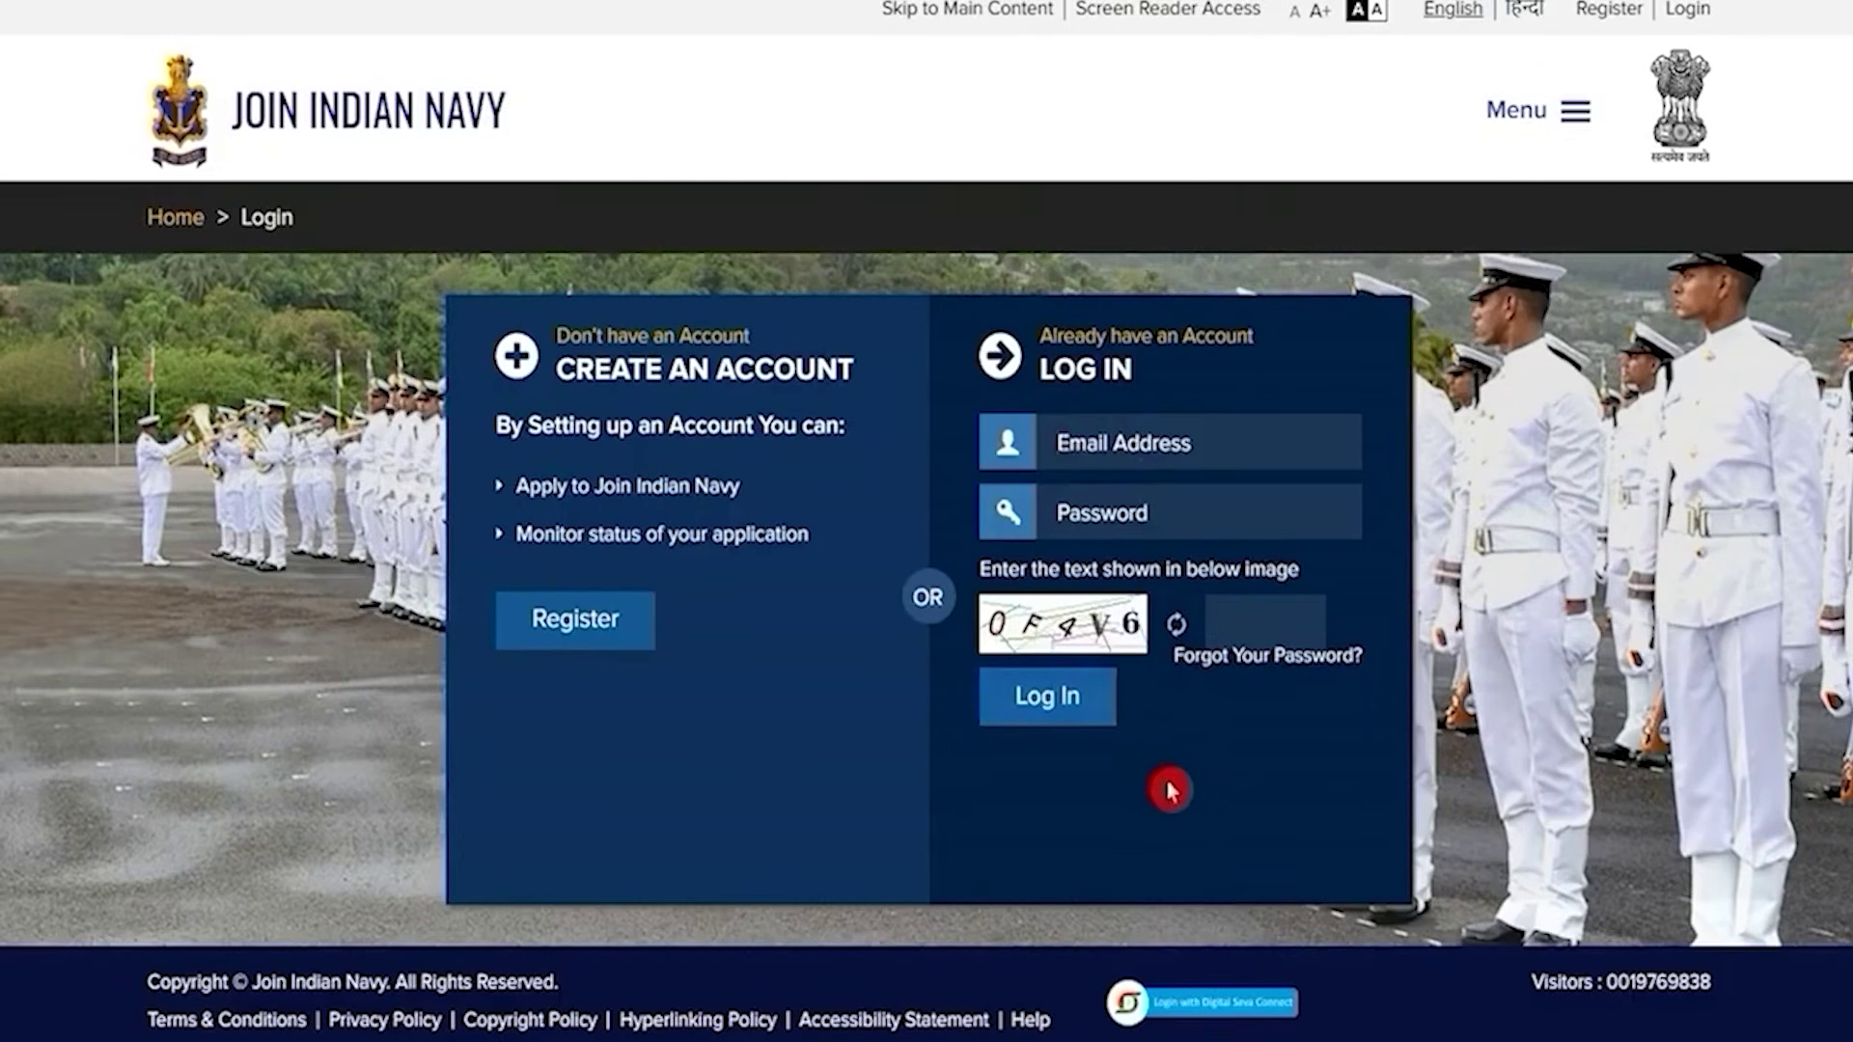
pyautogui.click(1110, 705)
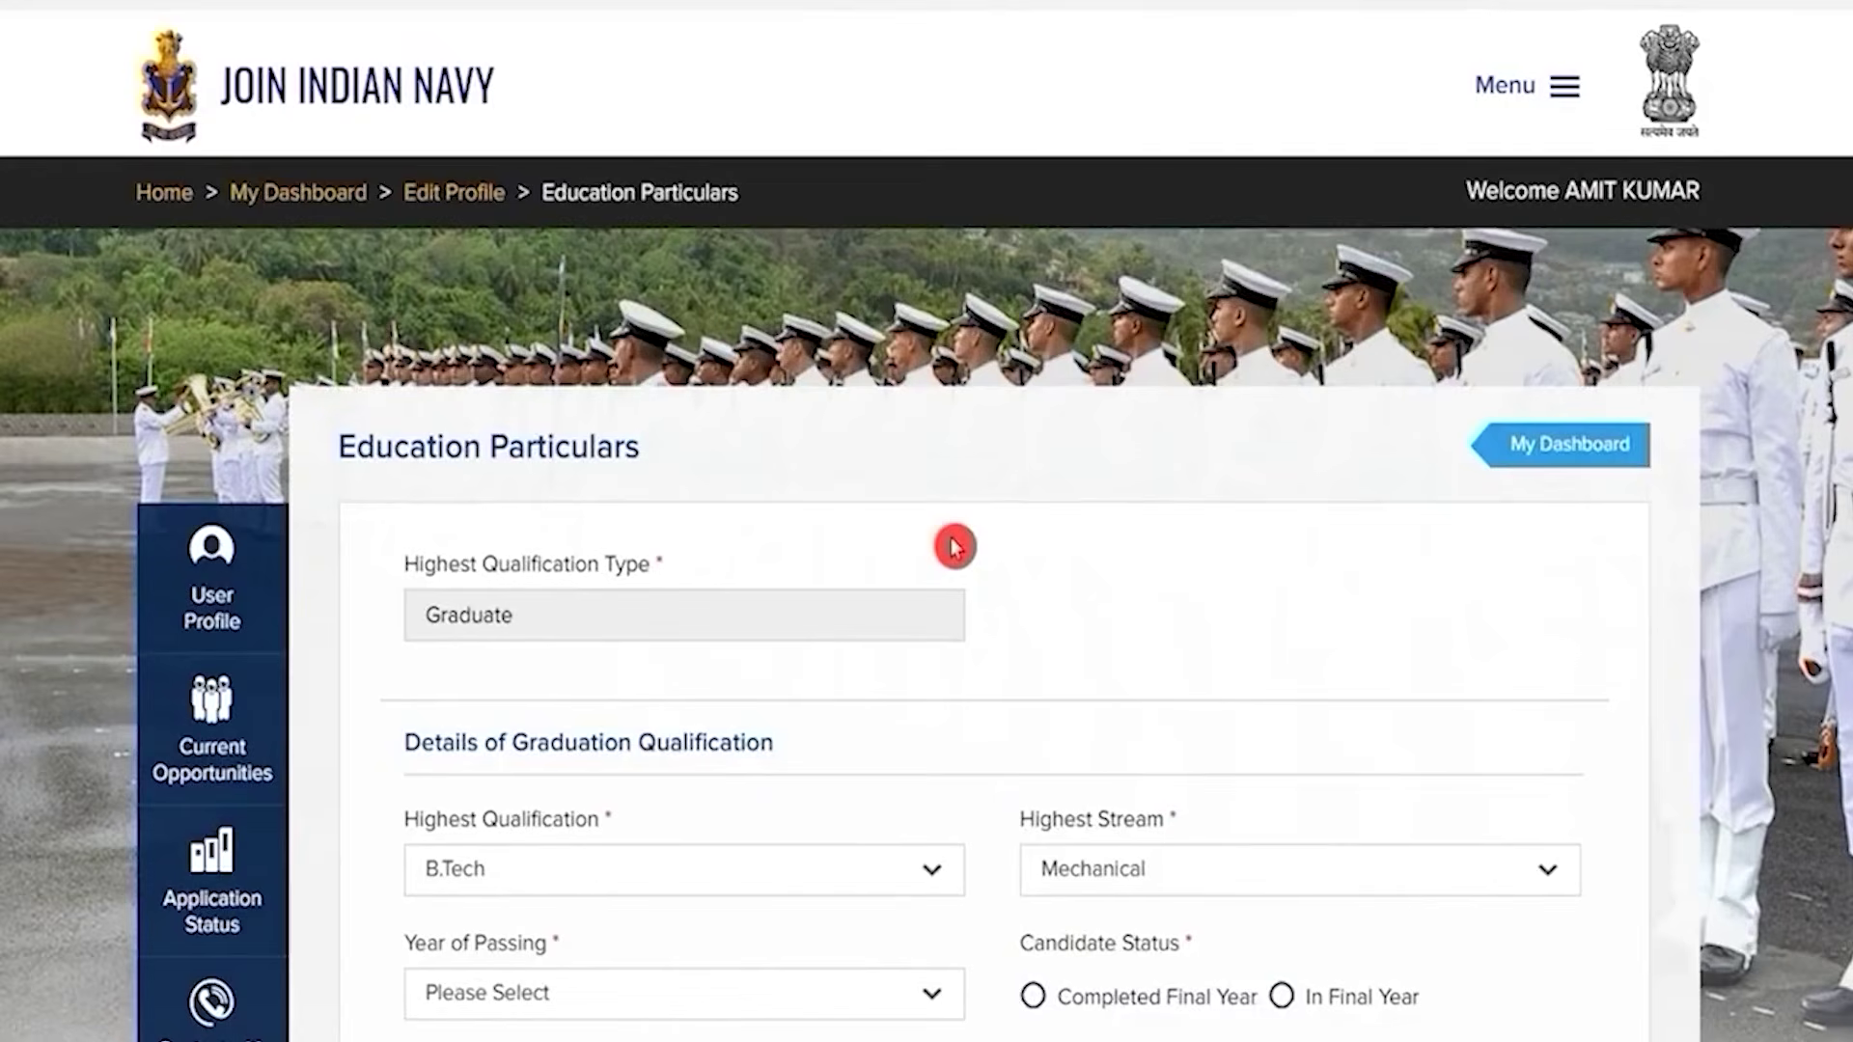
# In the graduation details, set the year of passing to 2022, the candidate status to Completed Final Year and the marks to Percentage
pyautogui.scroll(-3, 953, 546)
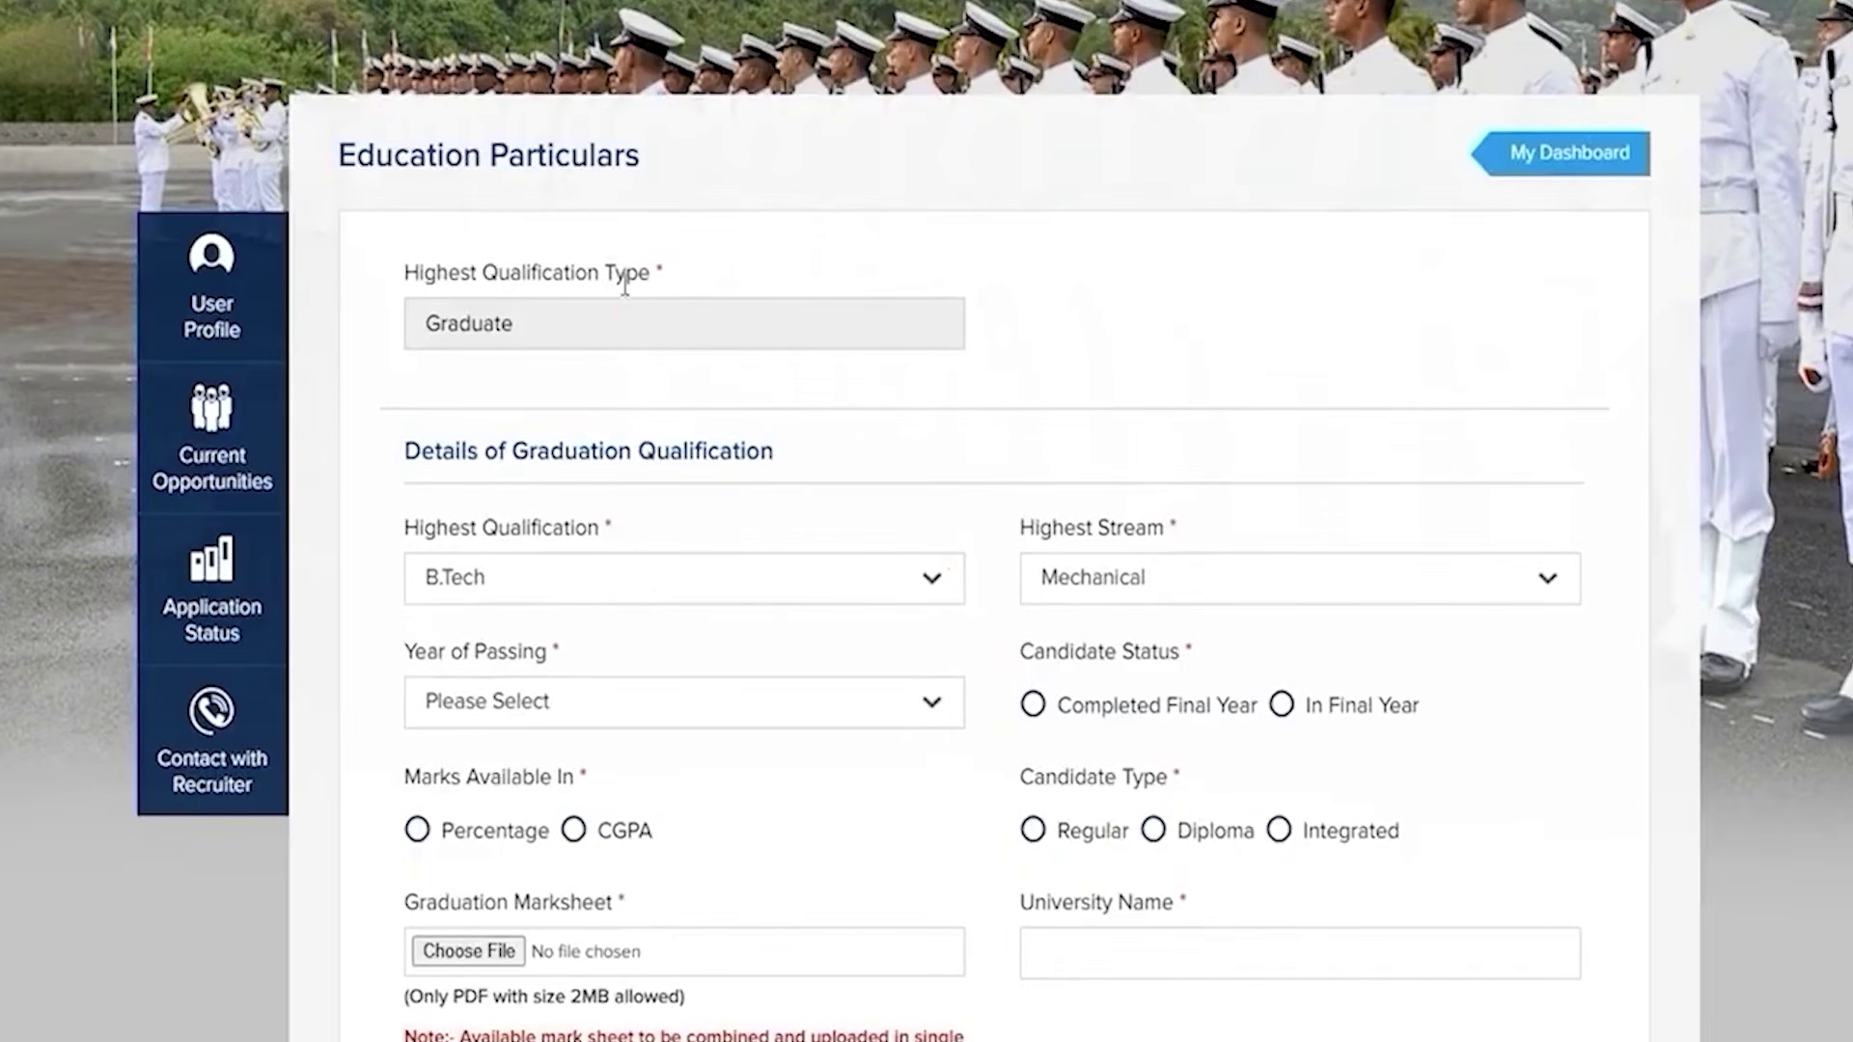
pyautogui.scroll(-3, 736, 524)
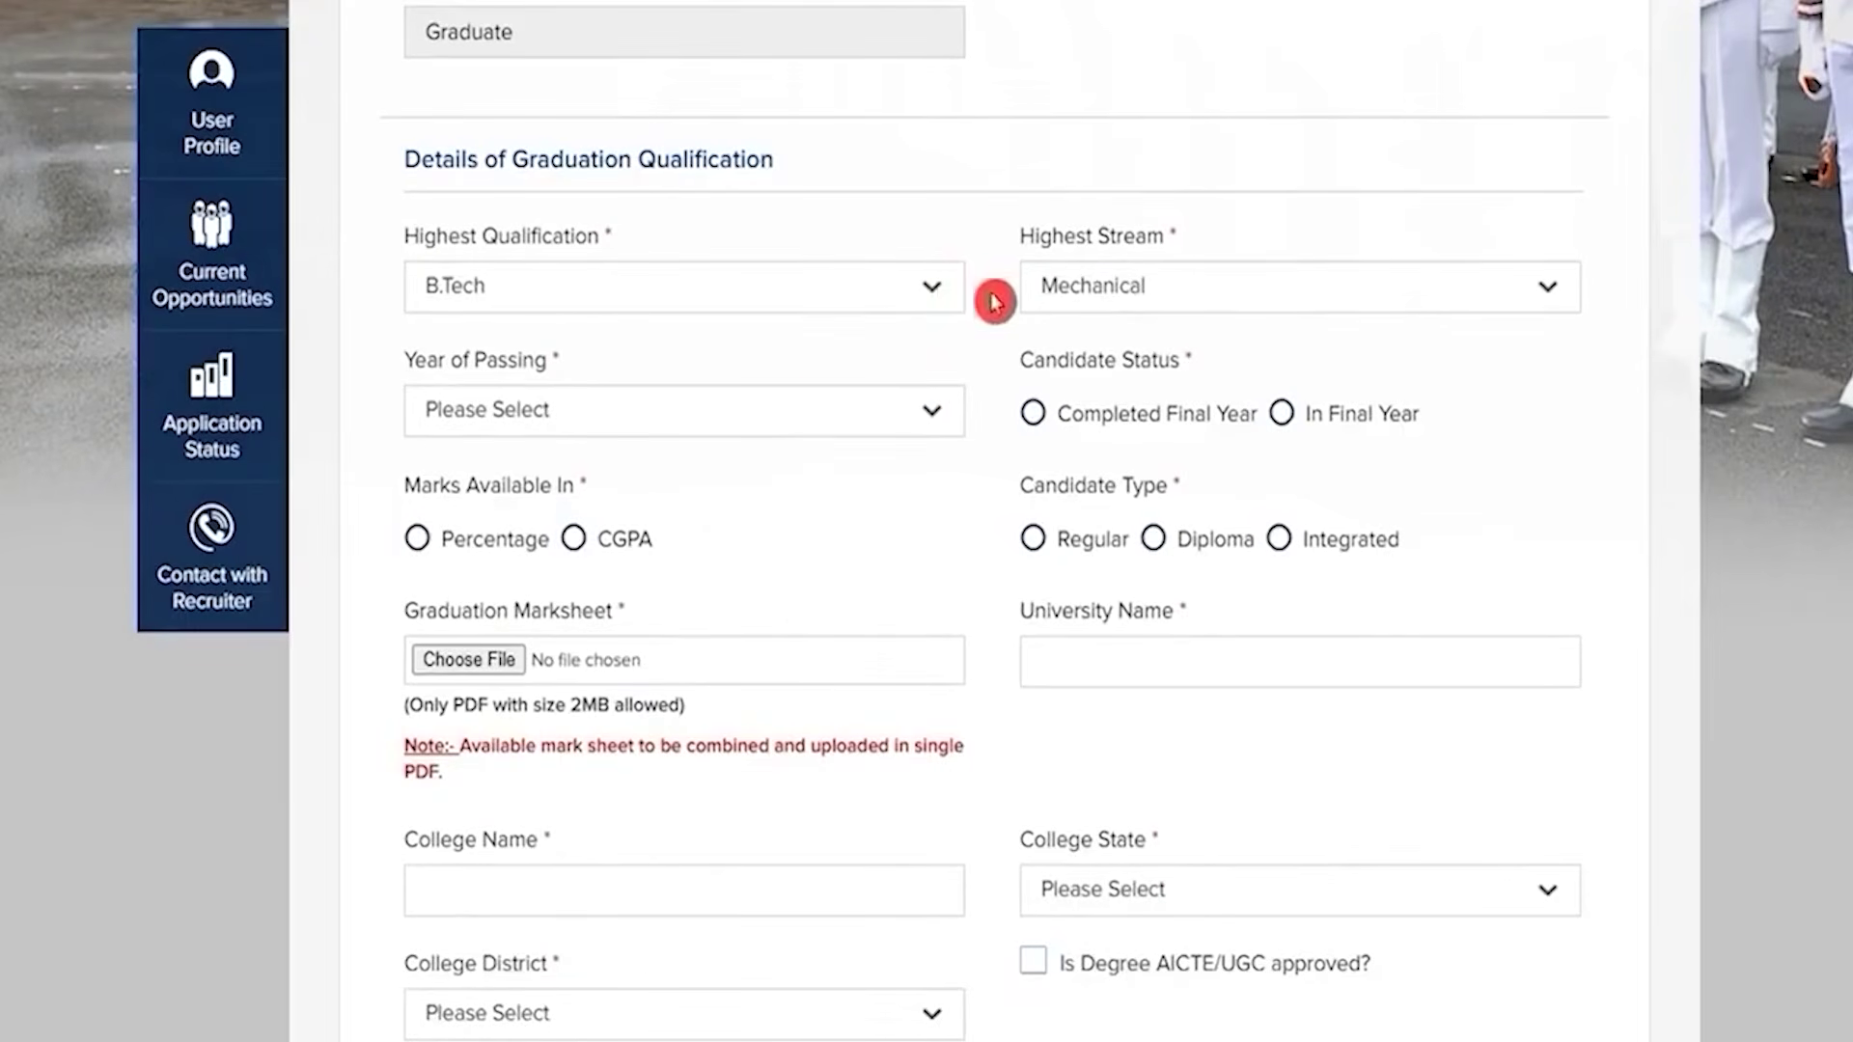
pyautogui.click(710, 422)
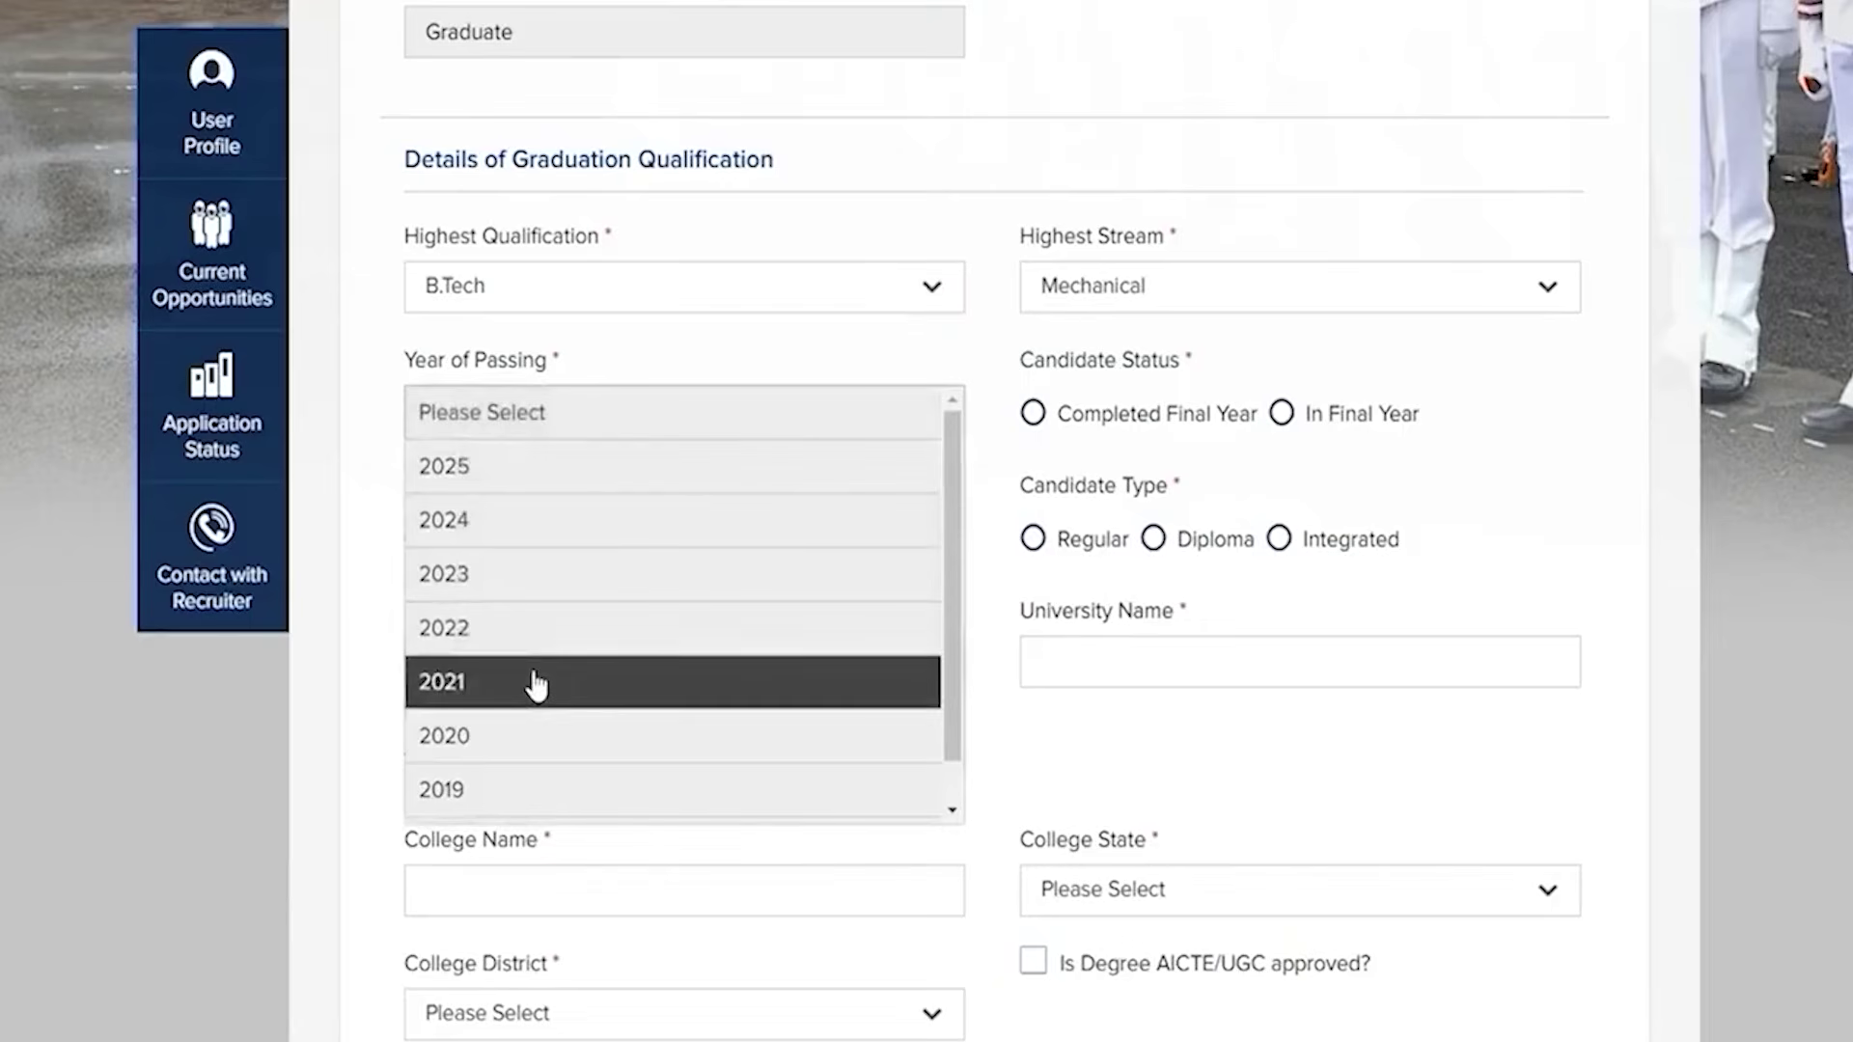
pyautogui.click(512, 646)
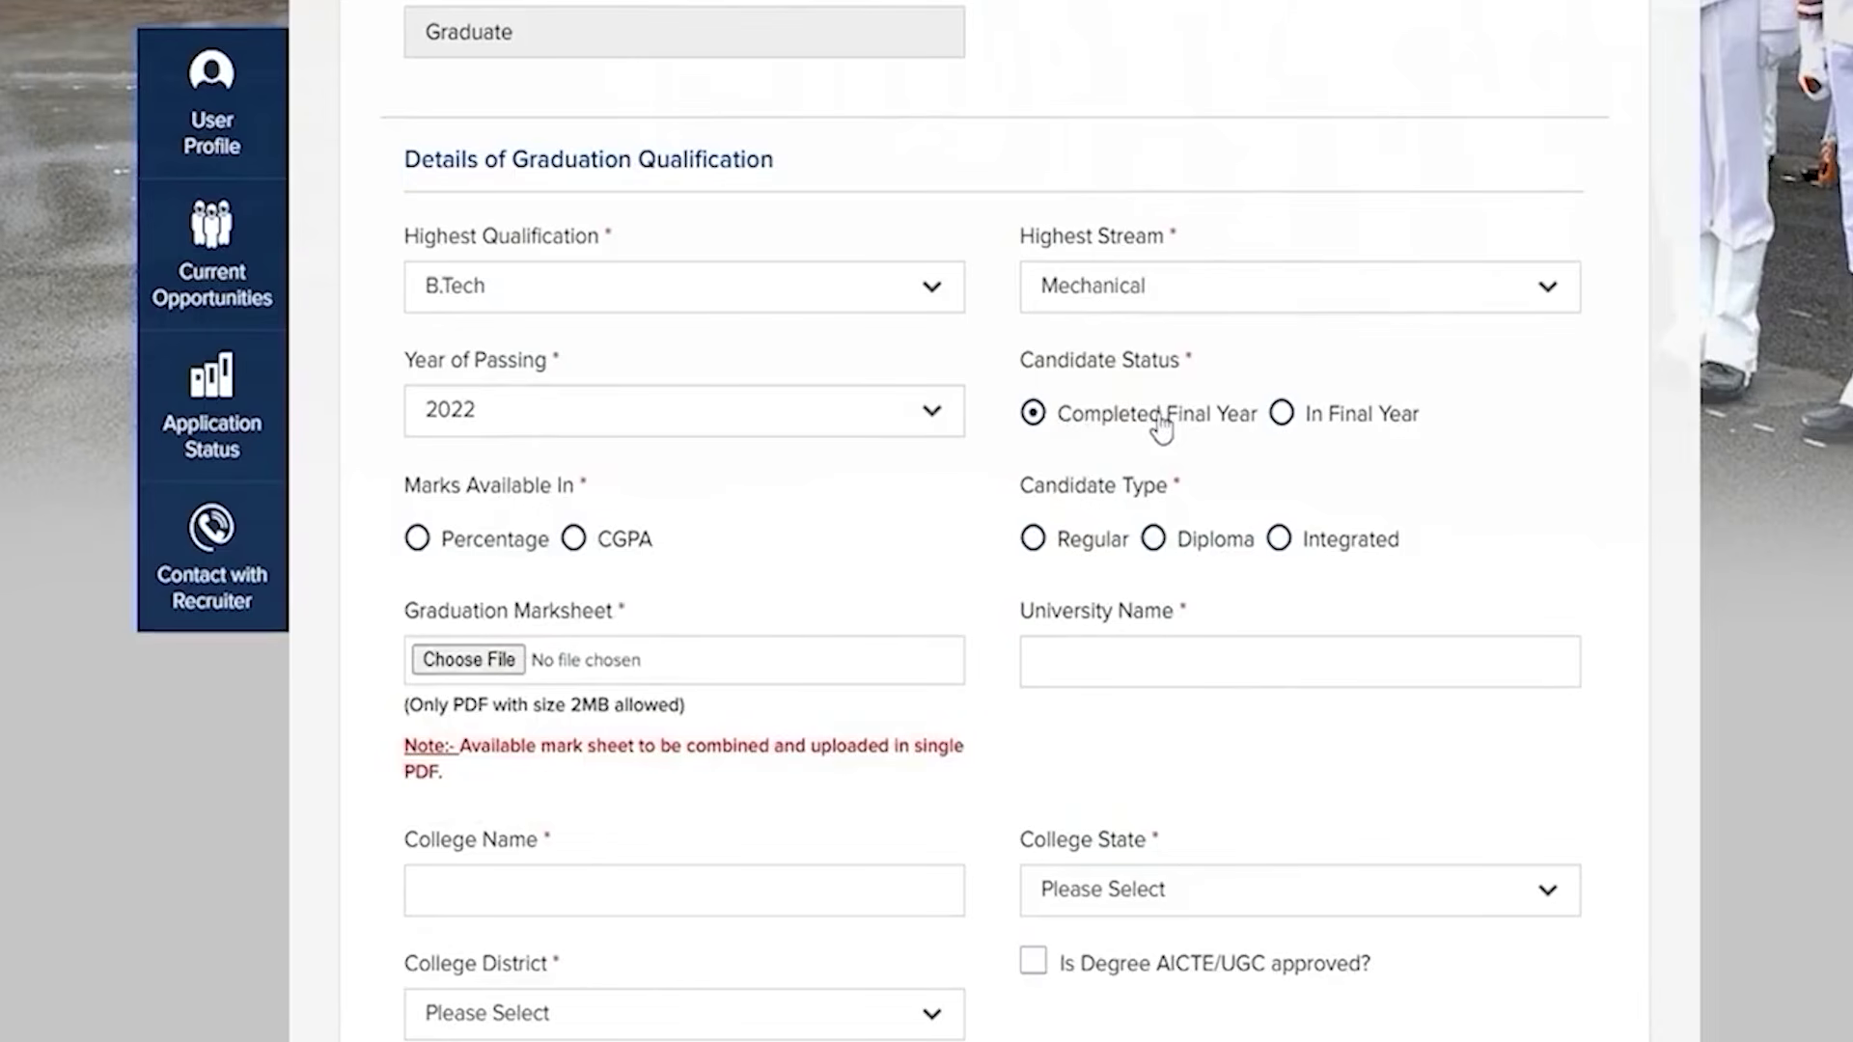
pyautogui.click(538, 483)
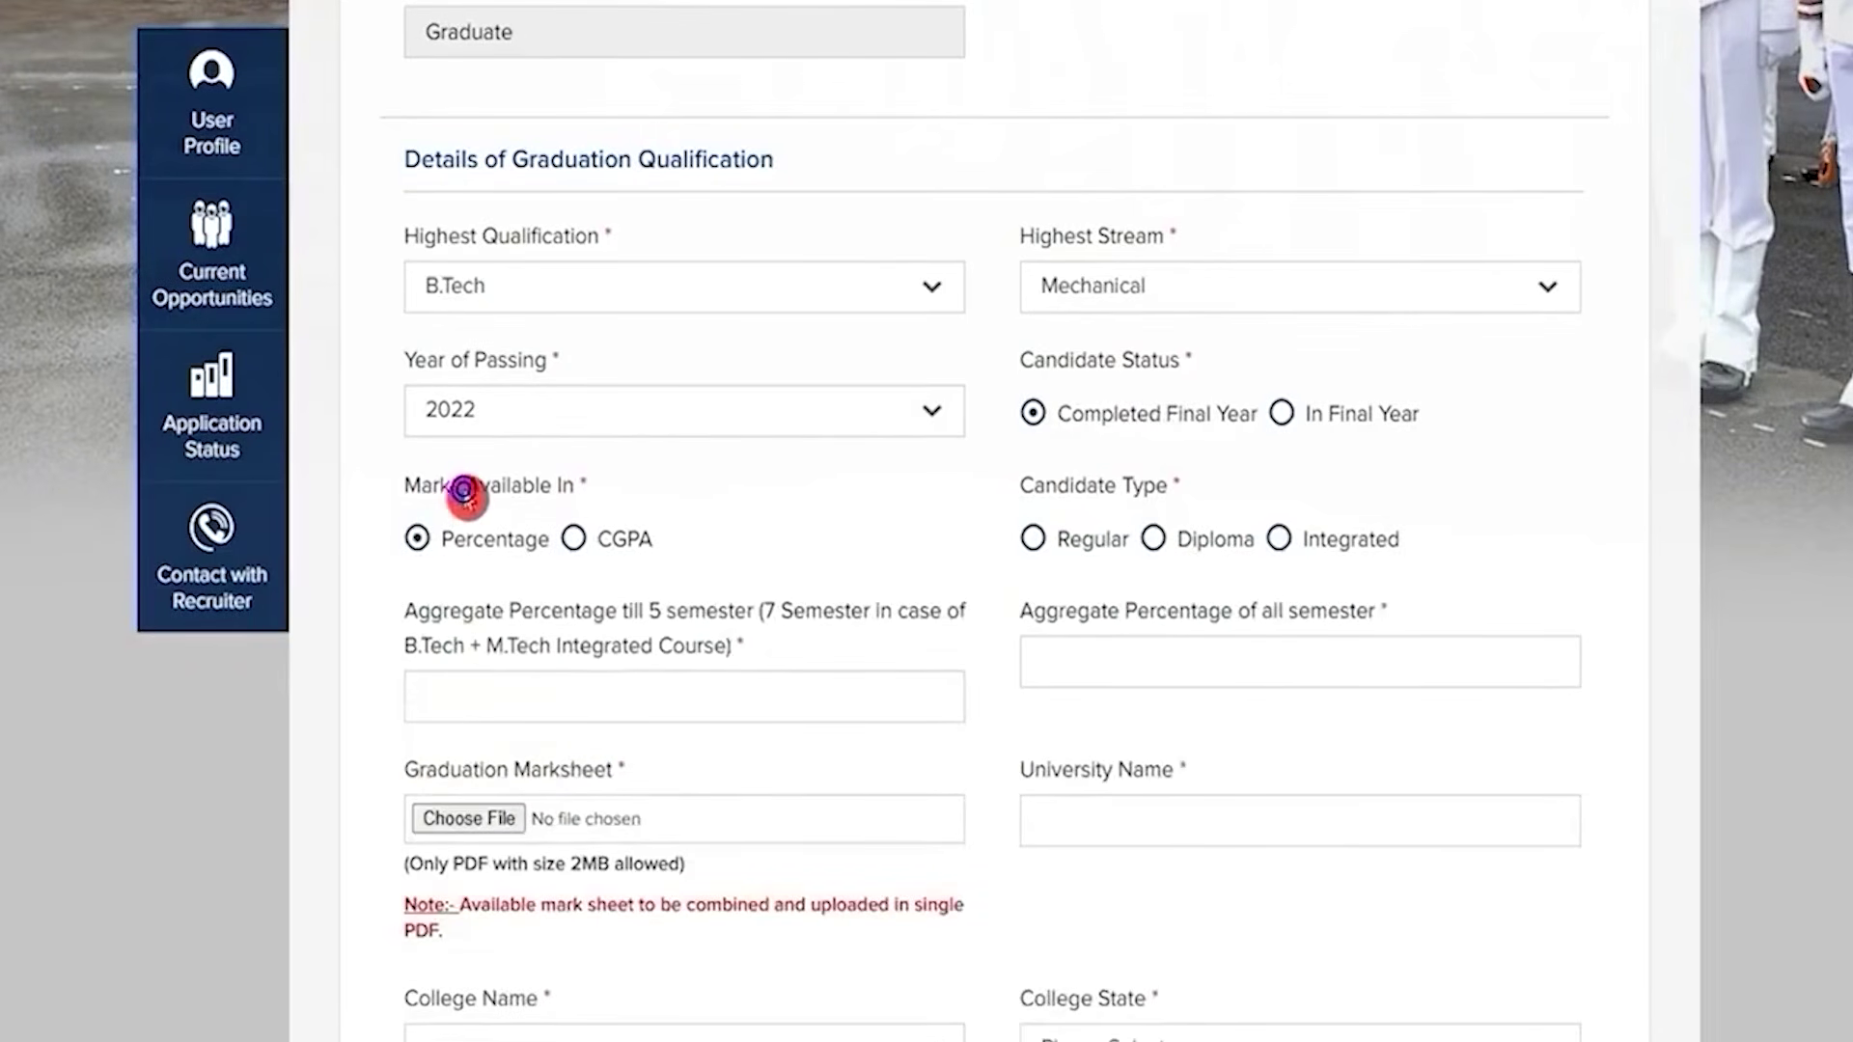
pyautogui.moveTo(440, 487); pyautogui.dragTo(550, 486)
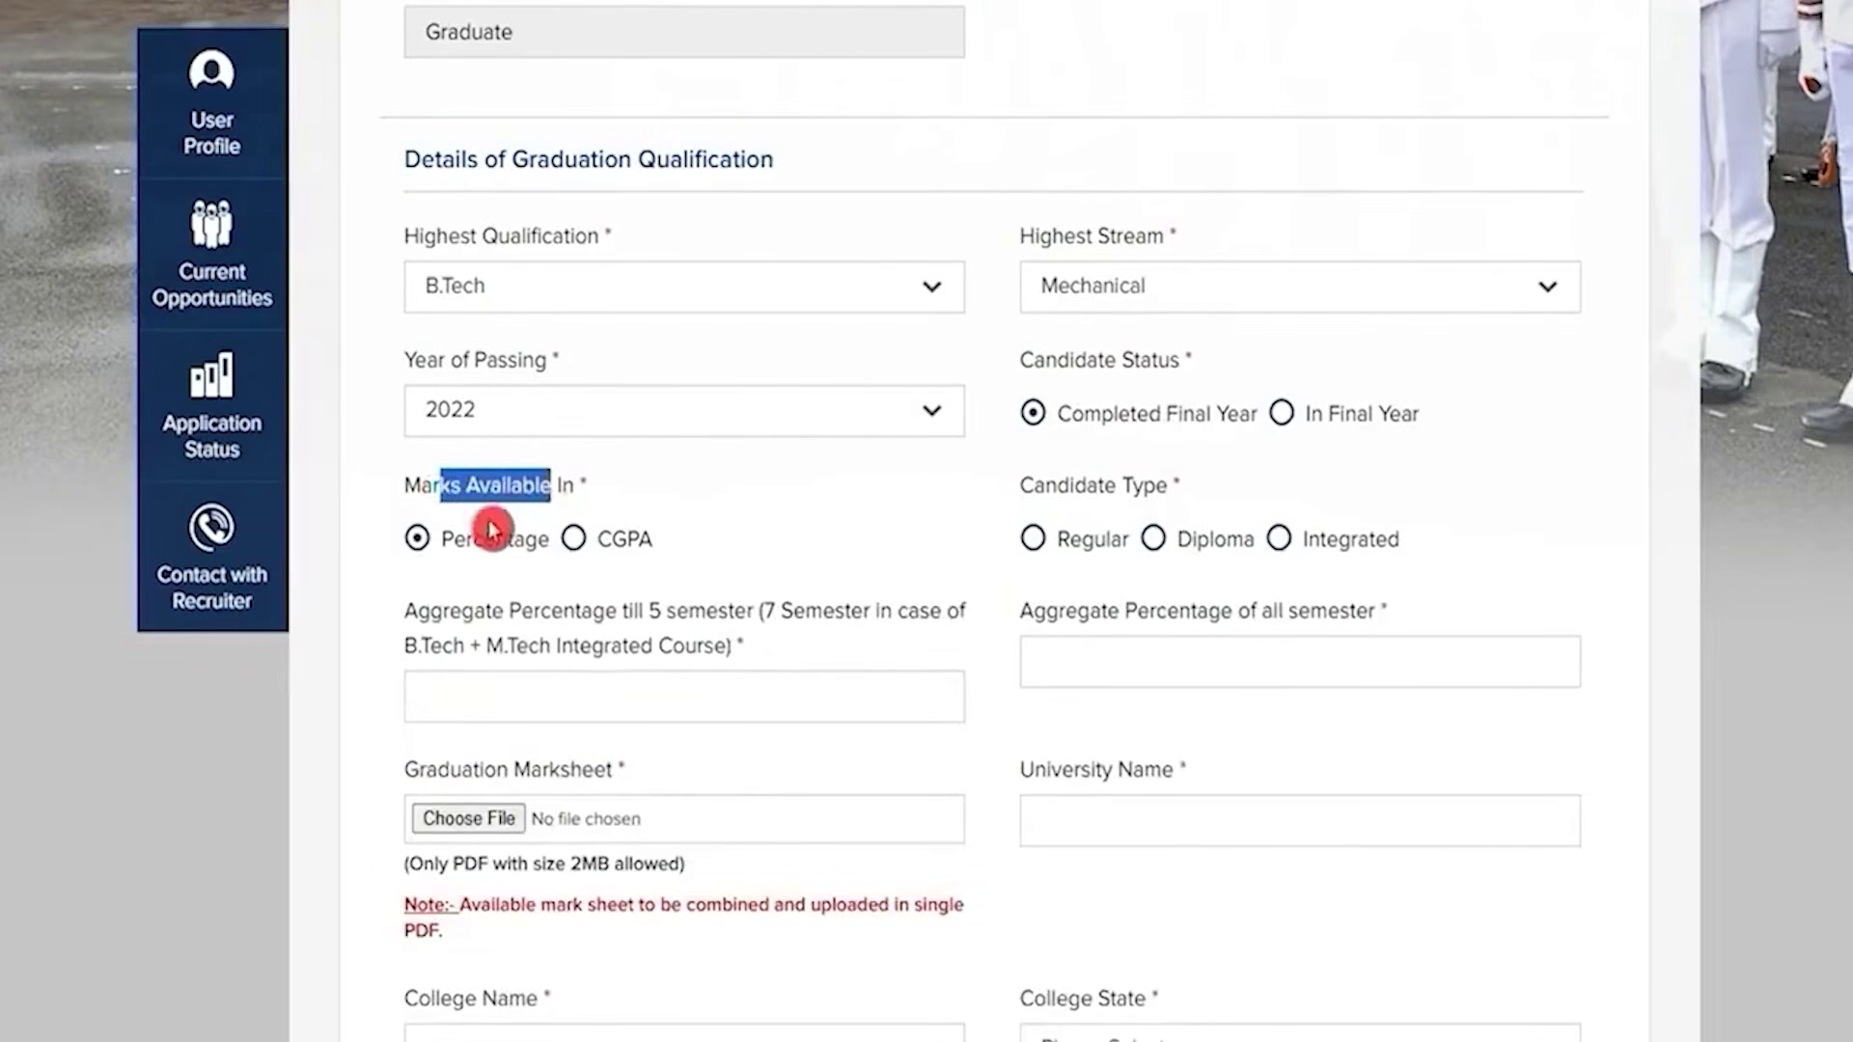
pyautogui.click(568, 544)
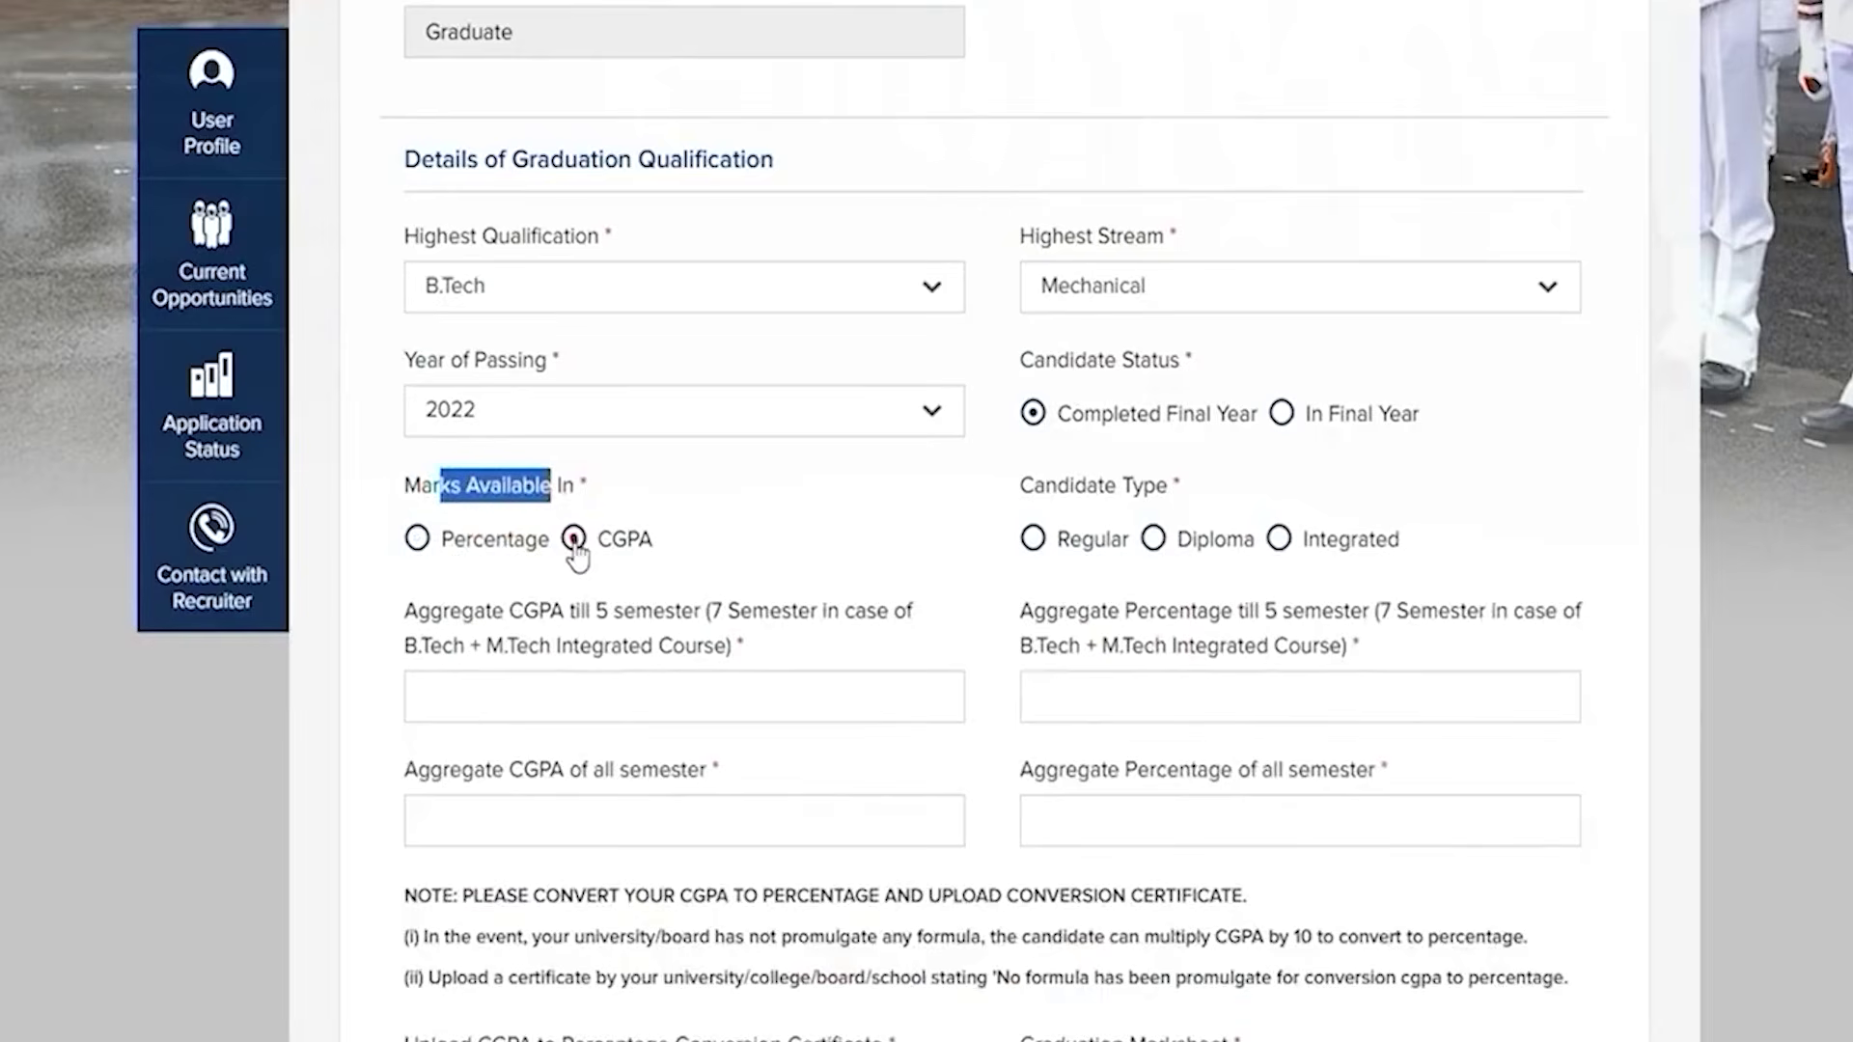
pyautogui.click(415, 541)
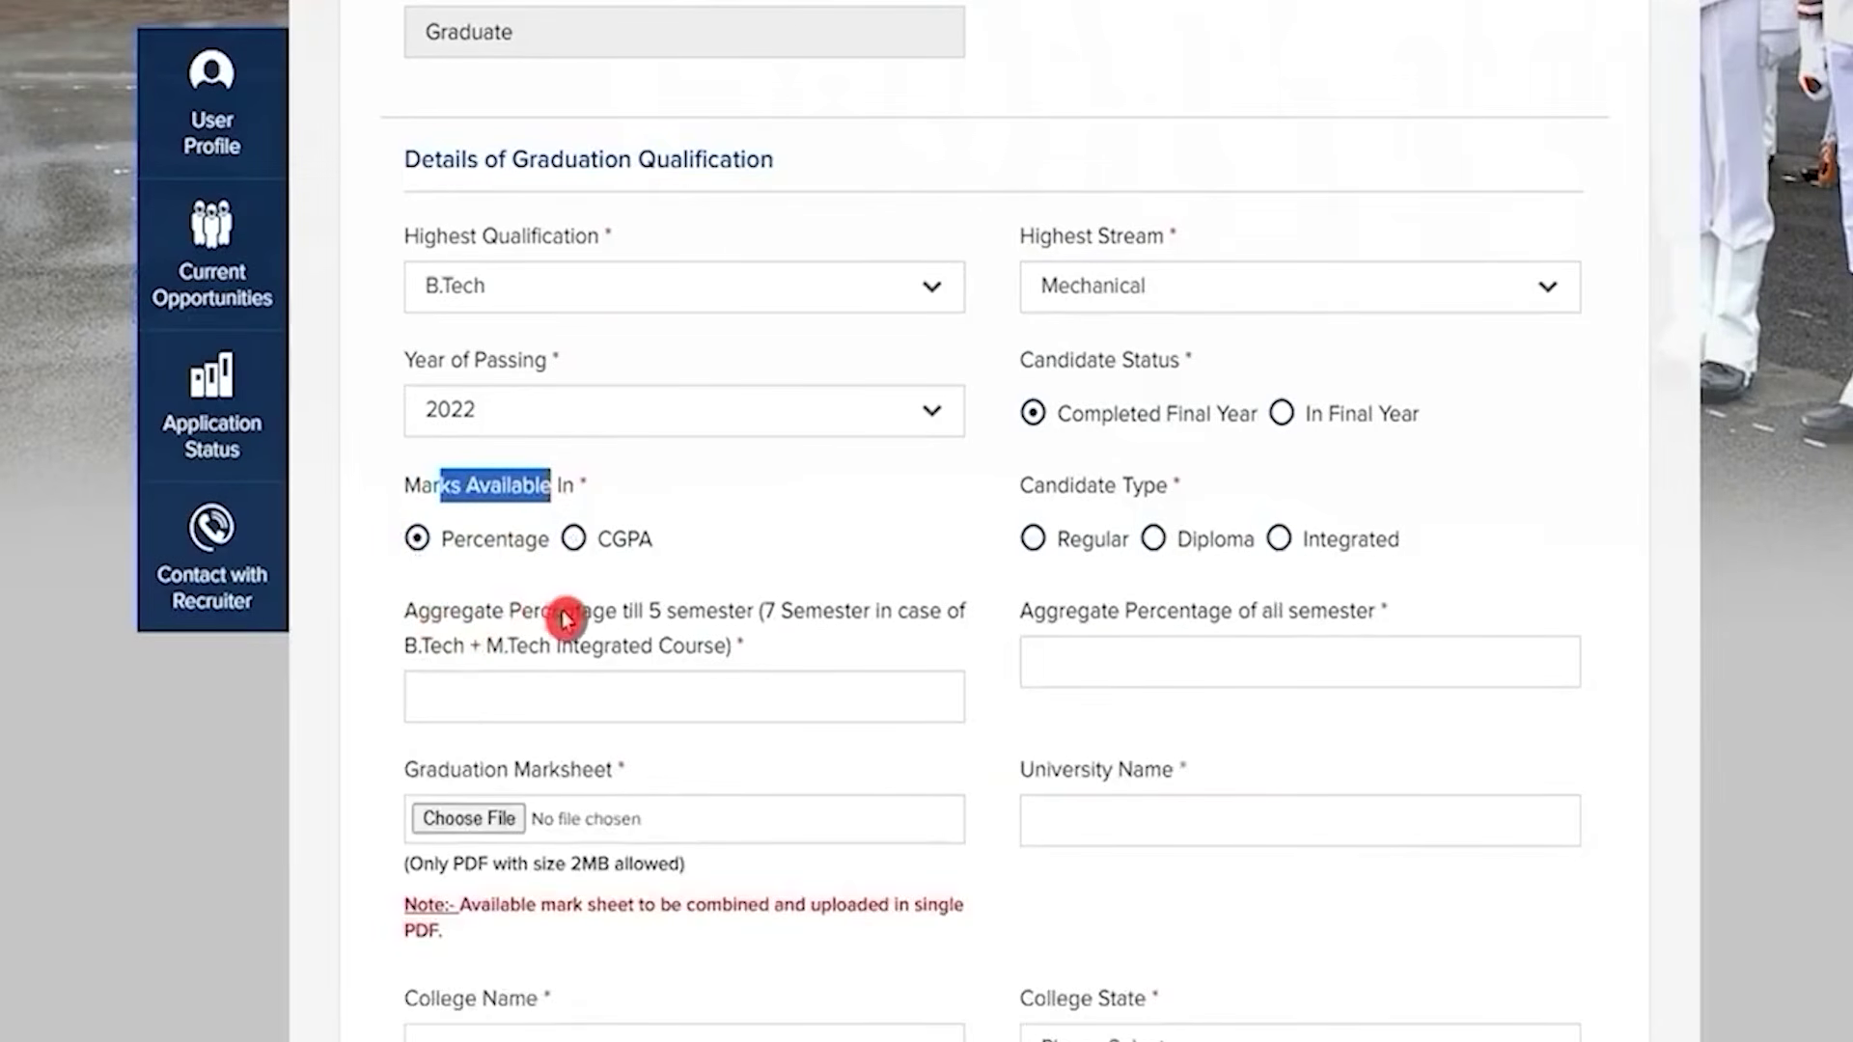
# Enter 75 as the aggregate percentage till 5 semester and as the aggregate percentage of all semesters
pyautogui.click(552, 692)
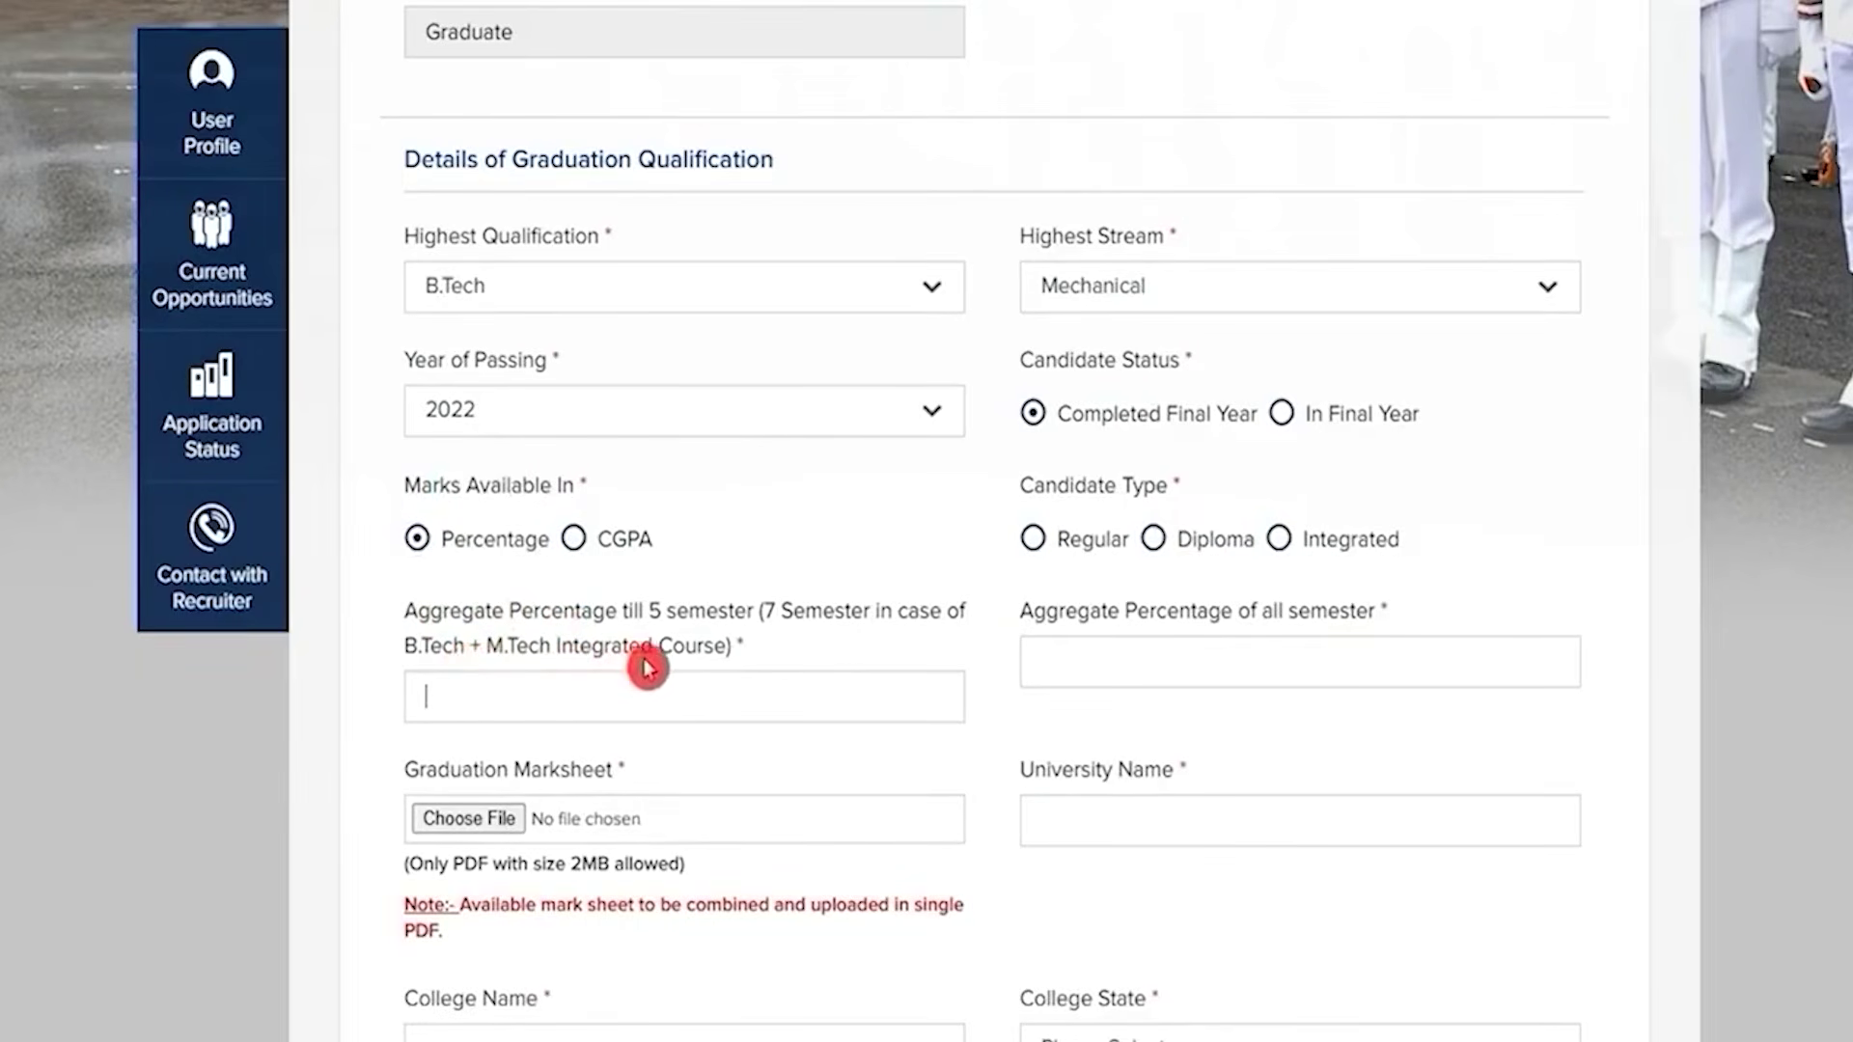
pyautogui.moveTo(766, 622); pyautogui.dragTo(881, 621)
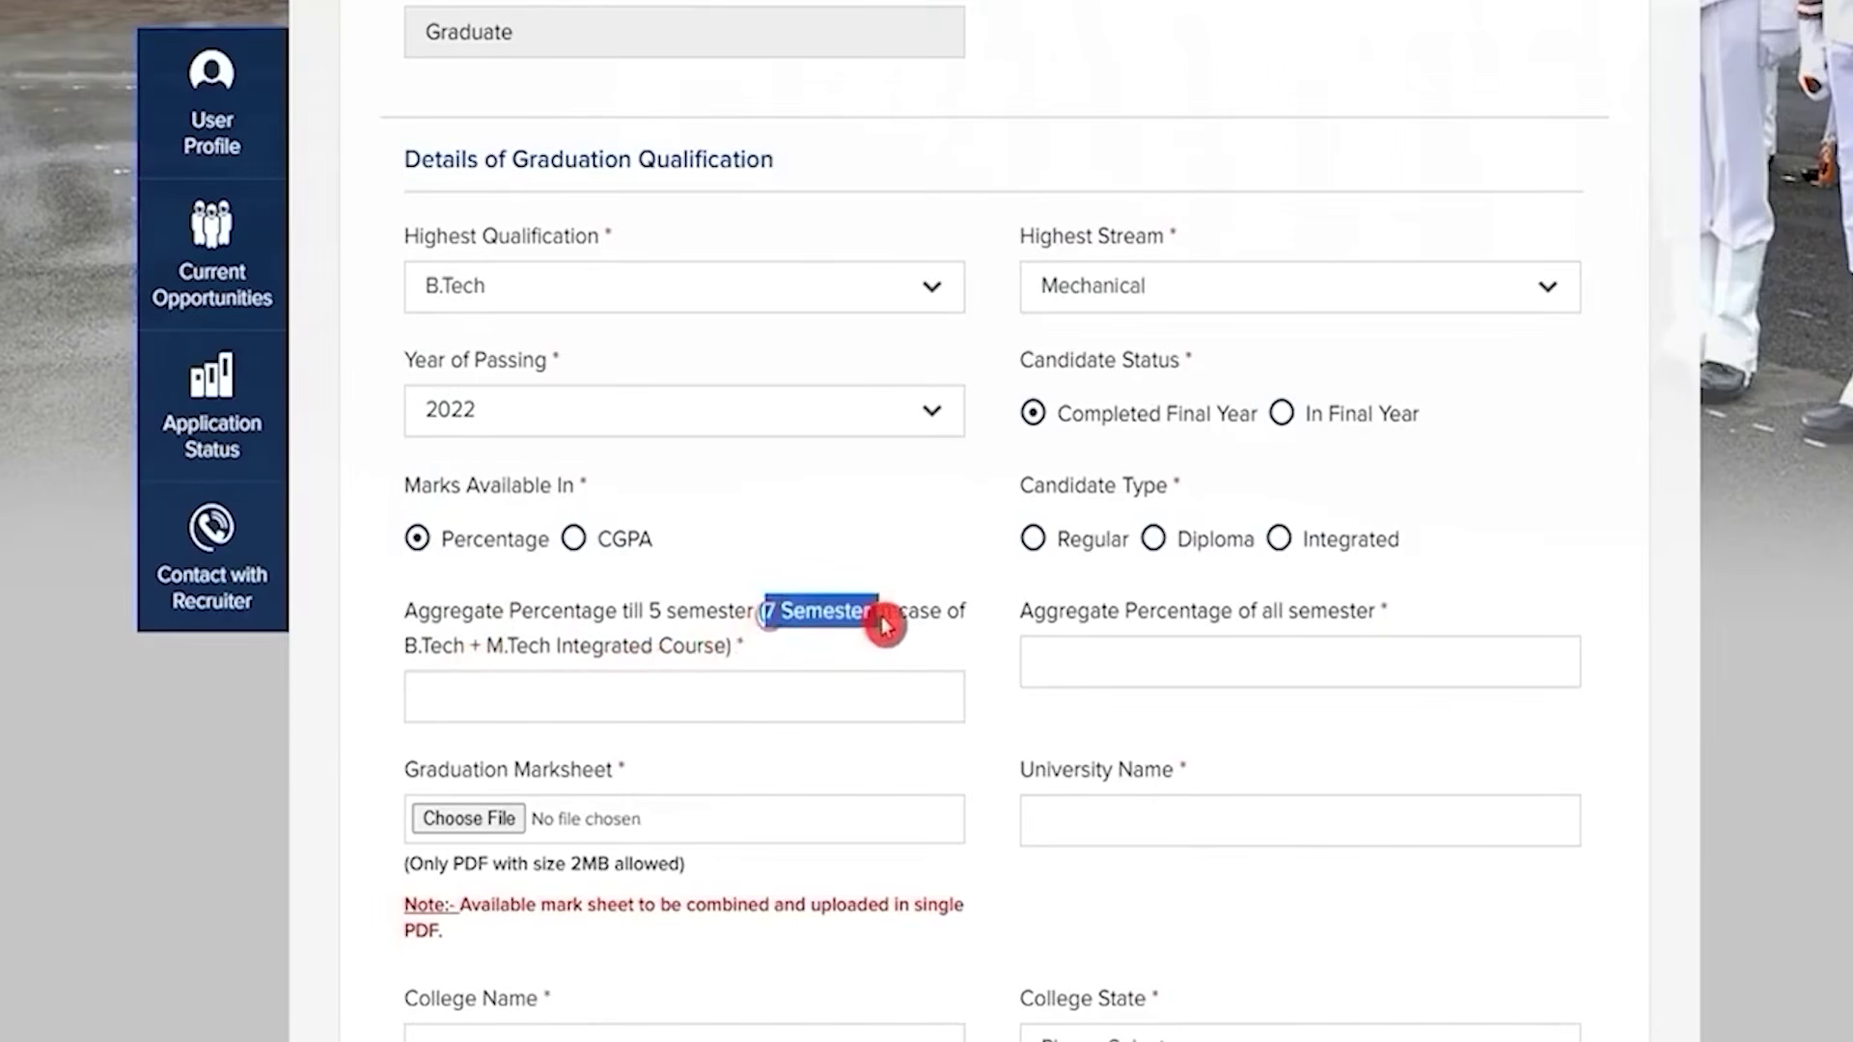
pyautogui.click(666, 691)
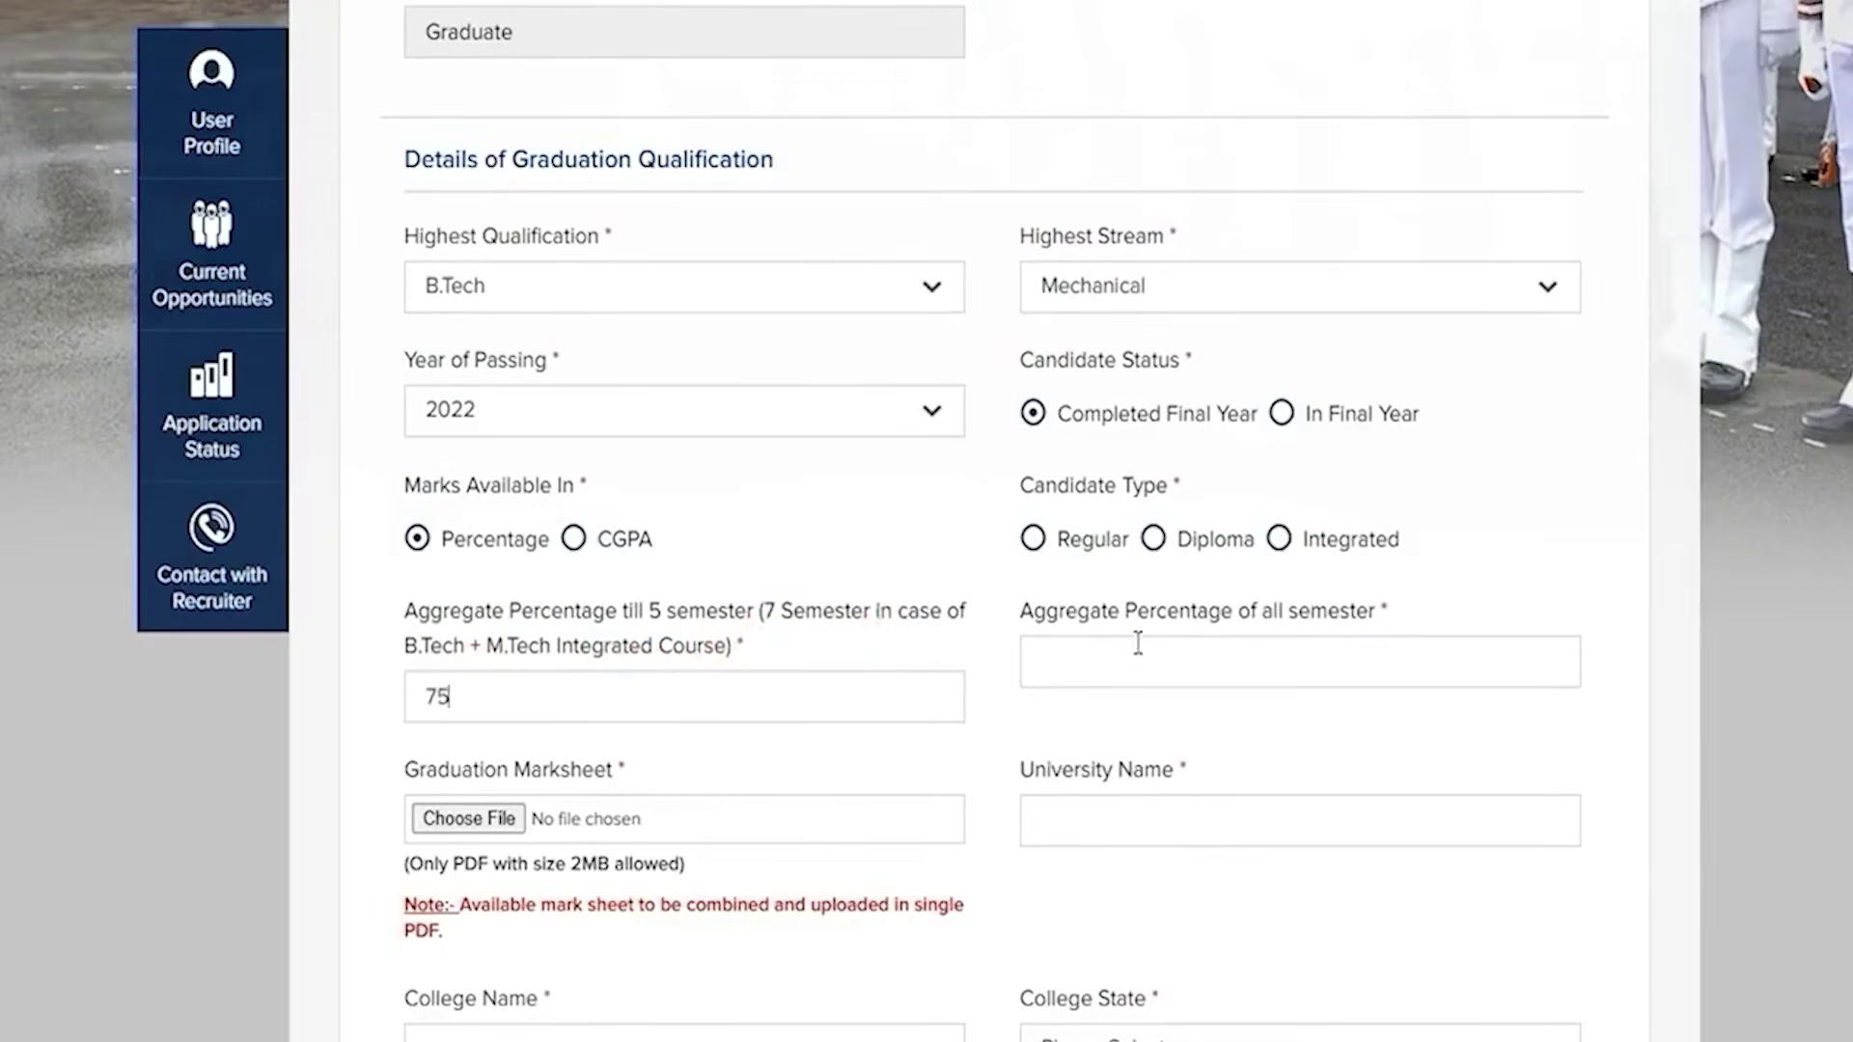
pyautogui.moveTo(1073, 611); pyautogui.dragTo(1279, 625)
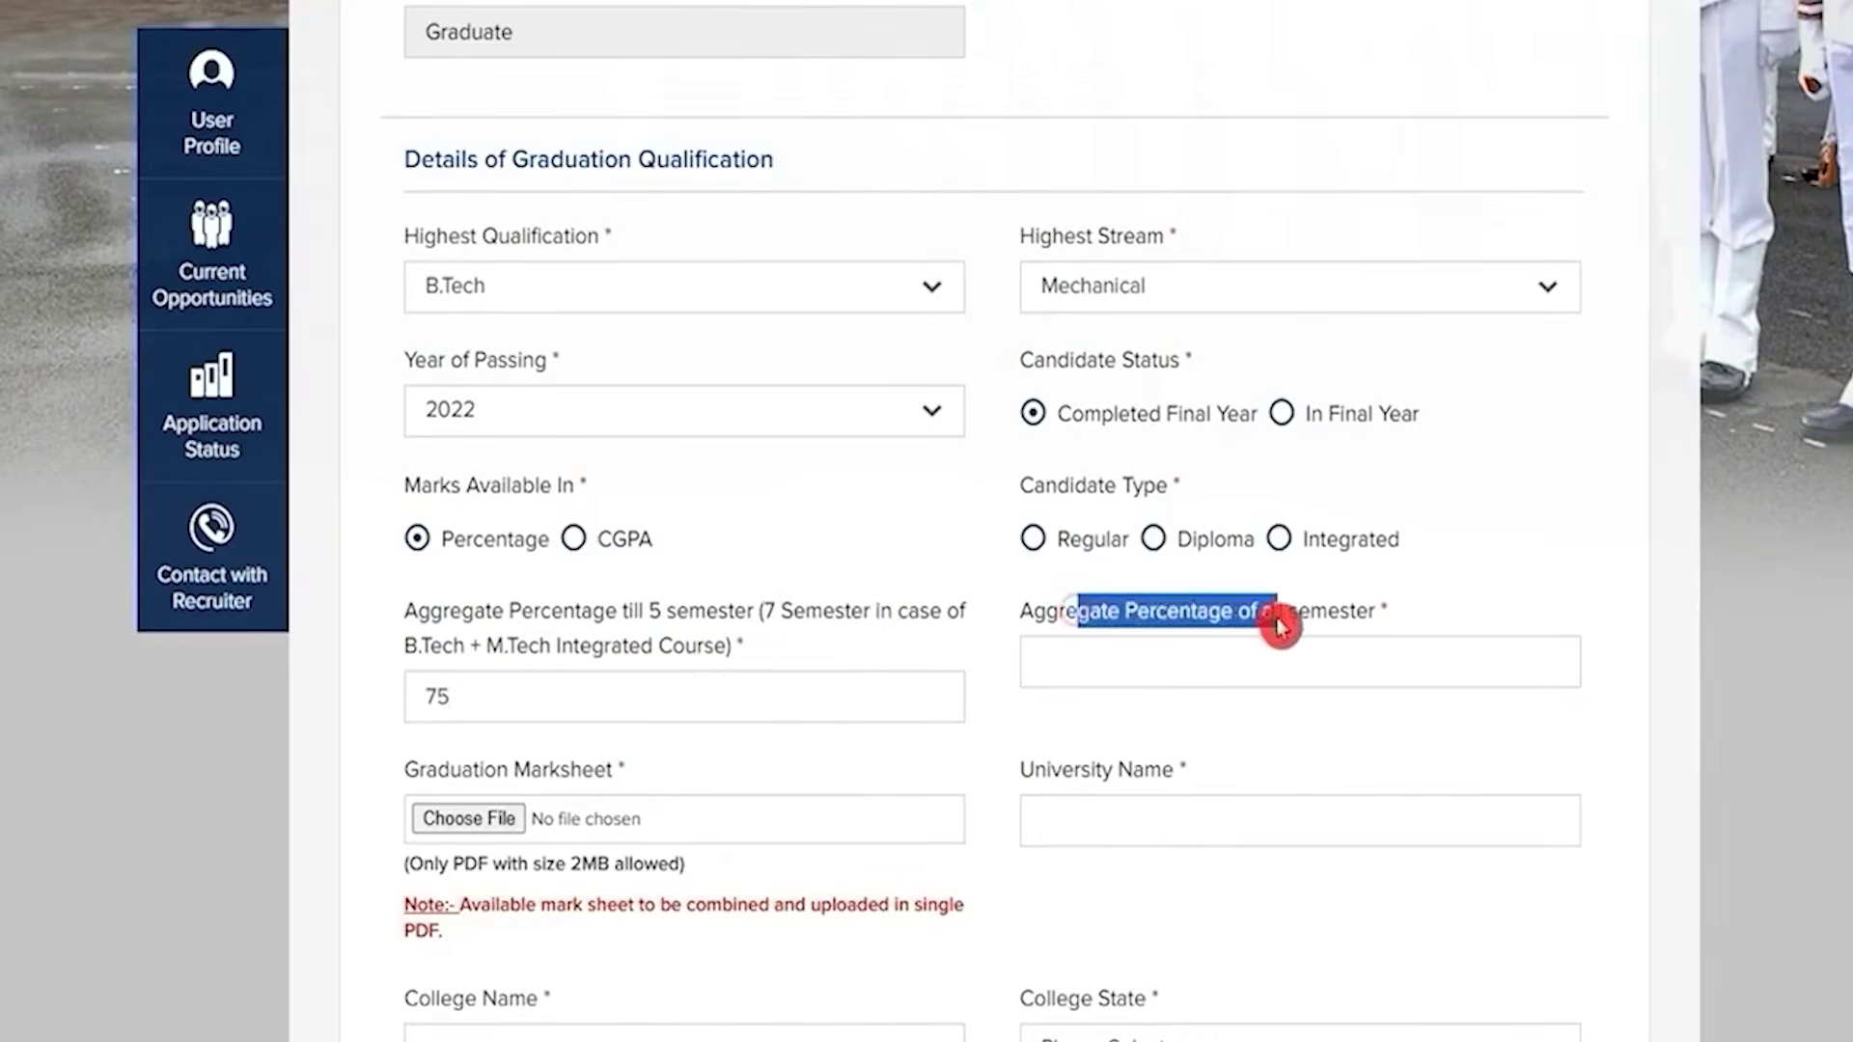
pyautogui.click(1199, 667)
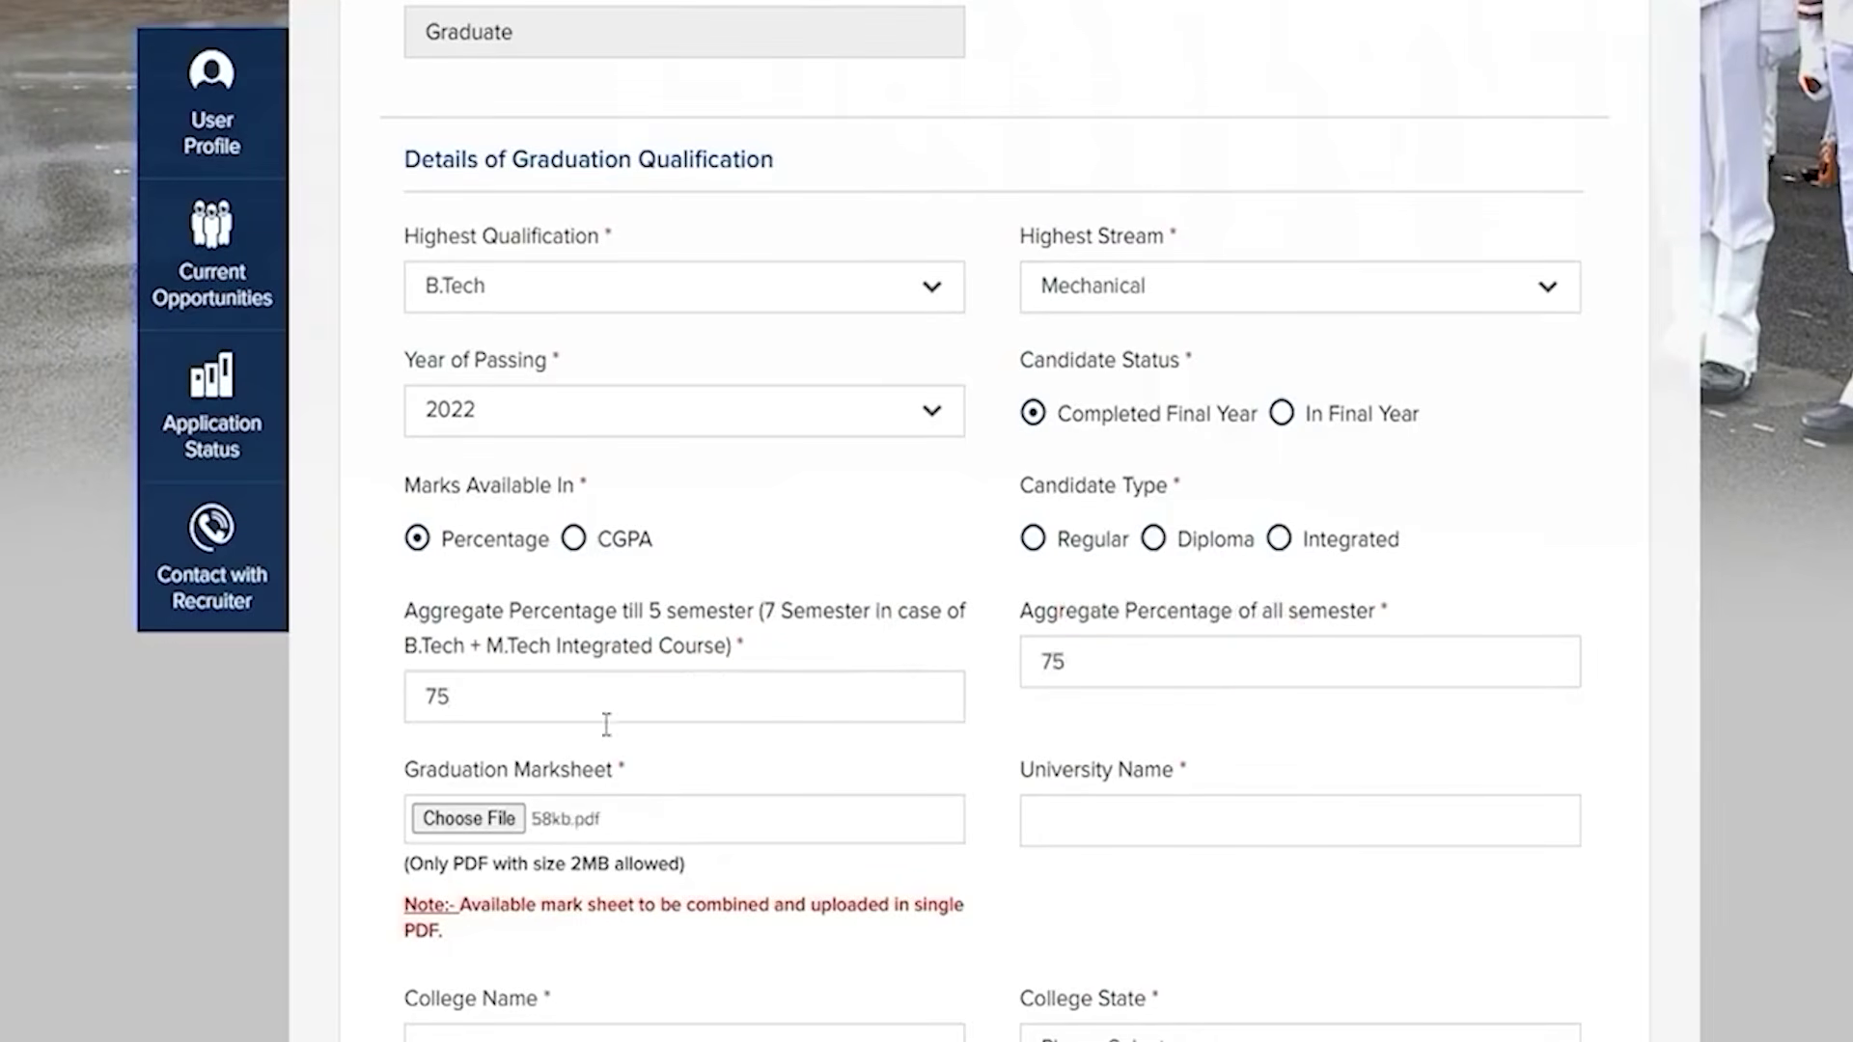
# Read the PDF size limit and attach 58kb.pdf as the Graduation Marksheet
pyautogui.moveTo(438, 769); pyautogui.dragTo(561, 772)
pyautogui.moveTo(453, 865); pyautogui.dragTo(641, 871)
pyautogui.click(499, 833)
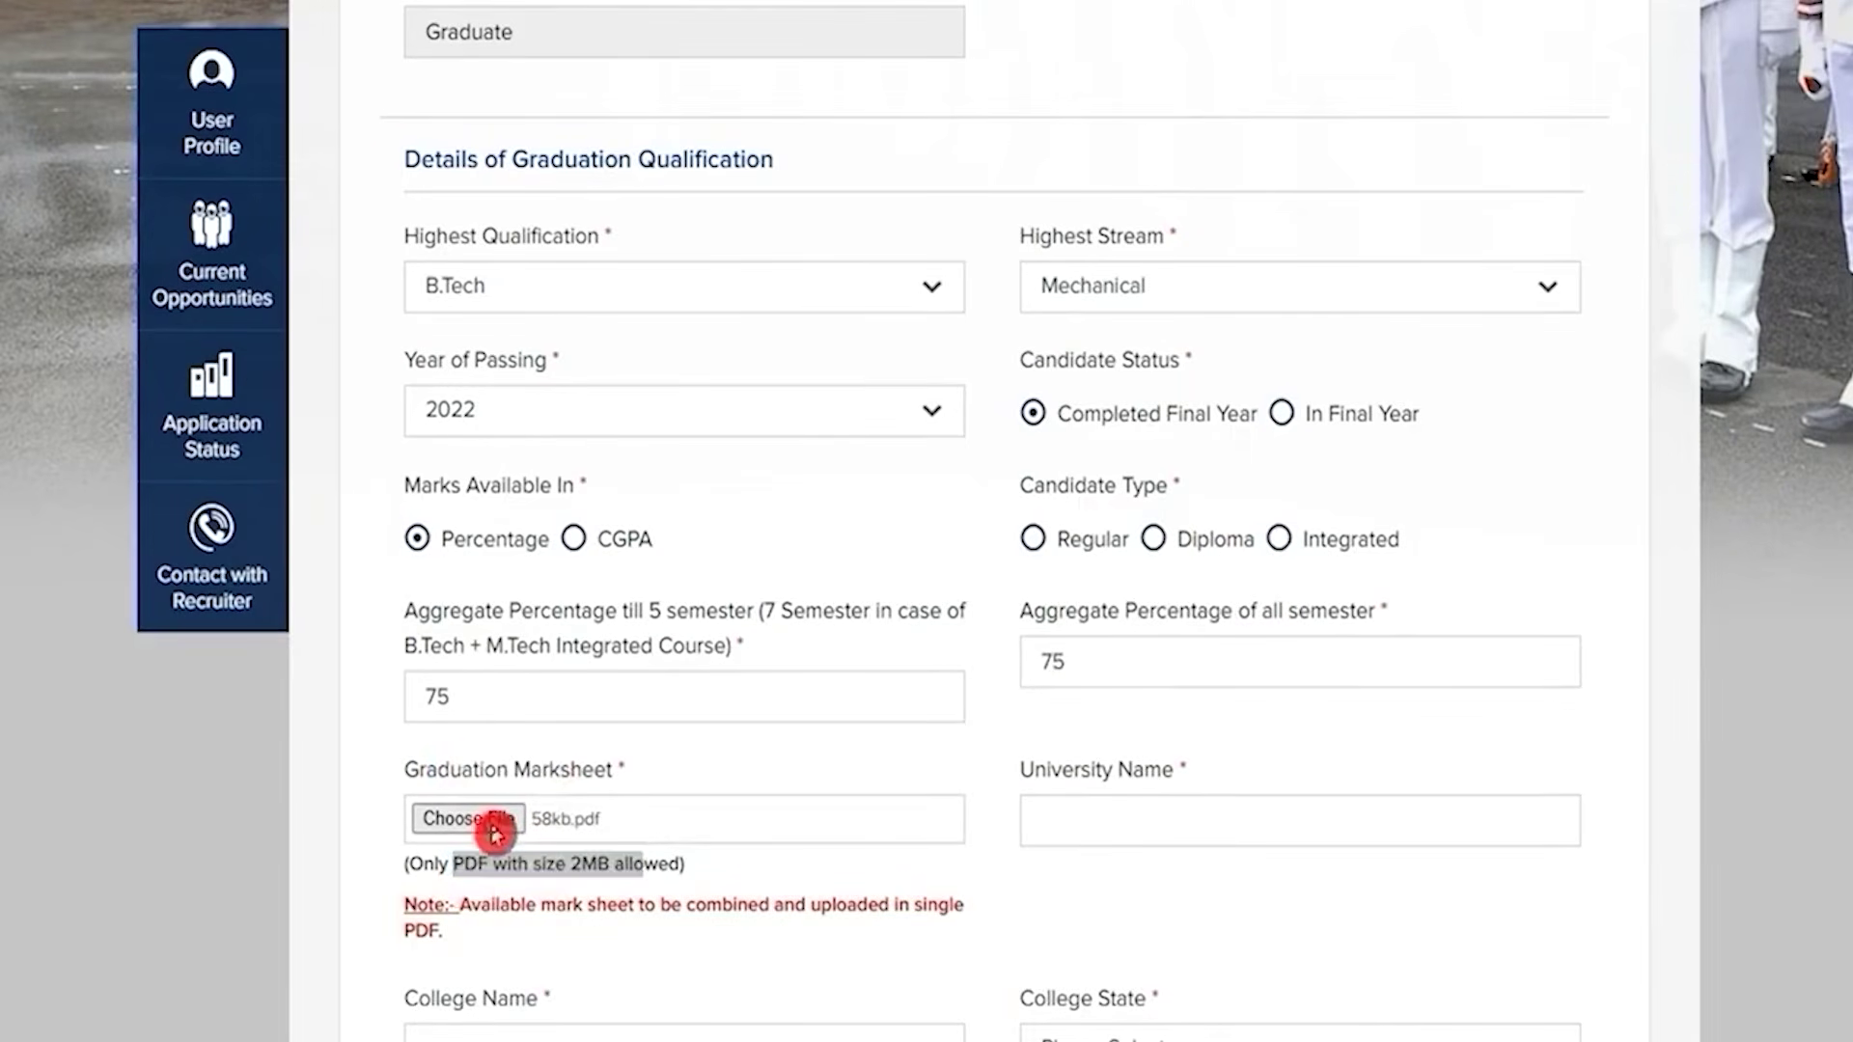
pyautogui.doubleClick(1397, 550)
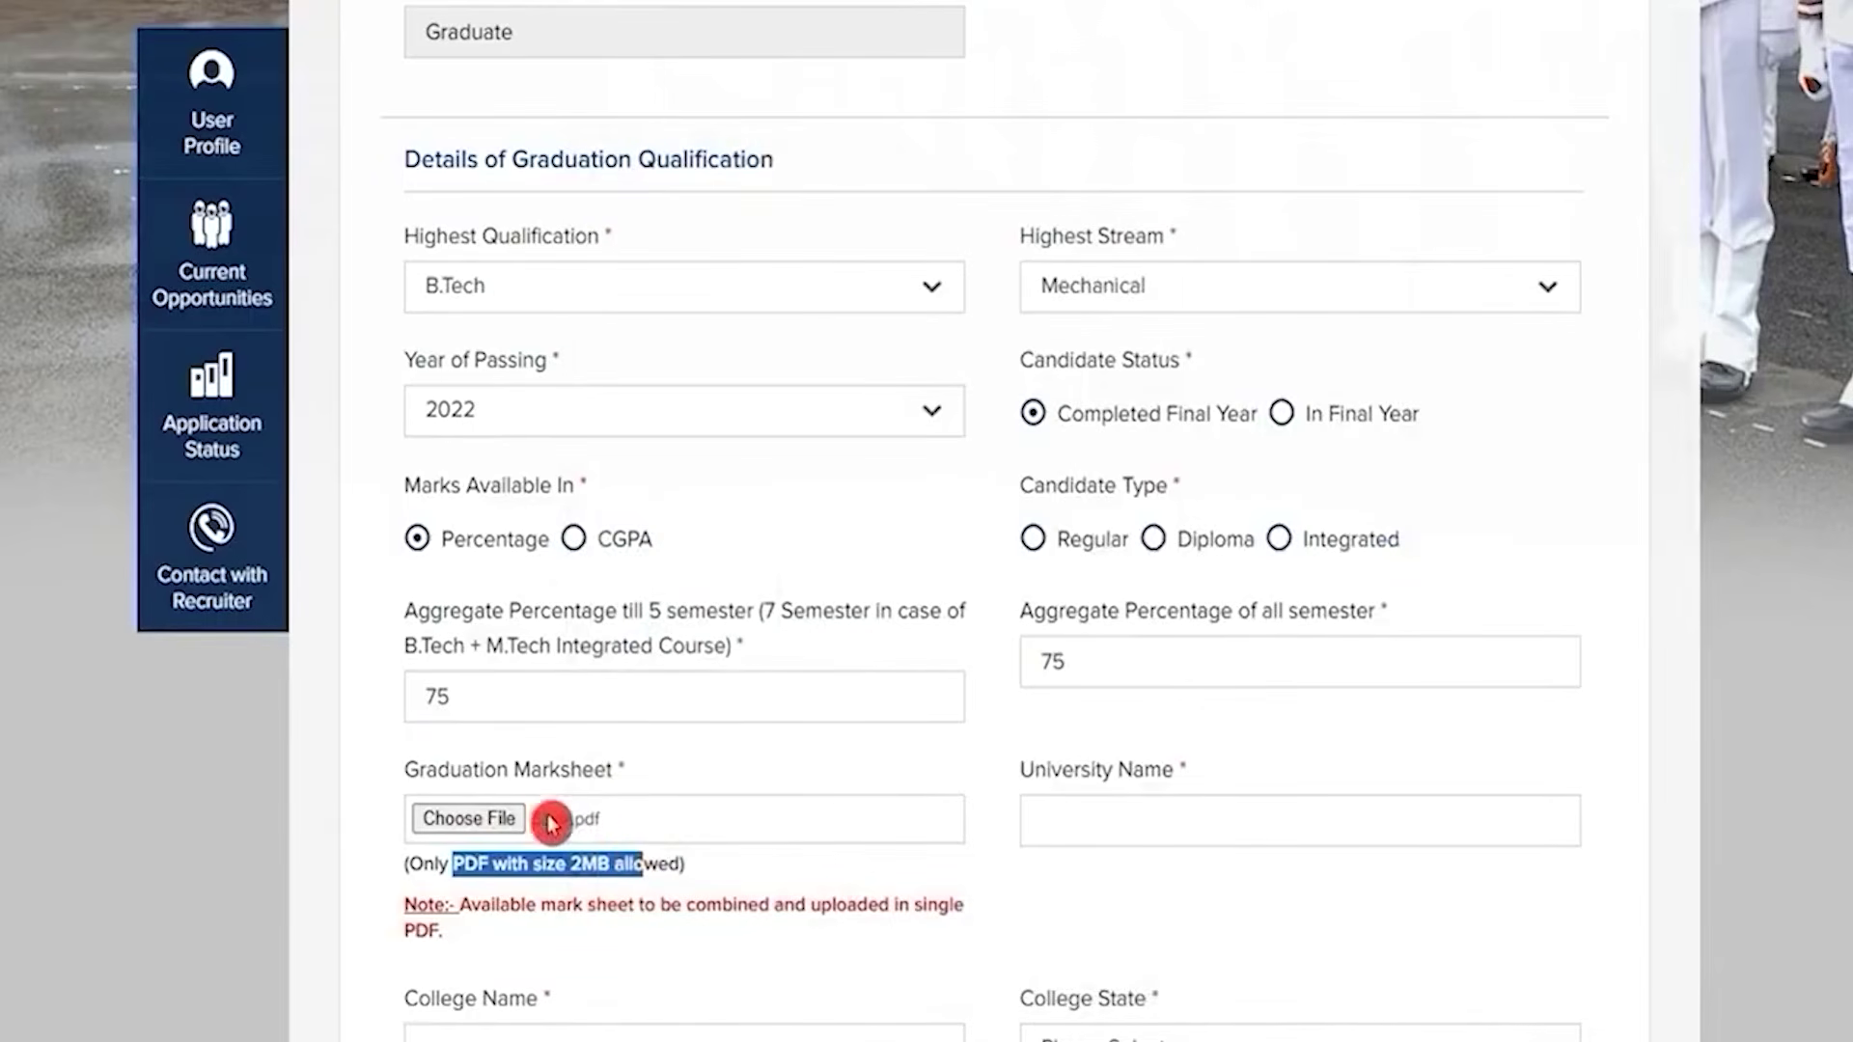
# Enter CCS as the university name and JIC as the college name
pyautogui.moveTo(1059, 773)
pyautogui.mouseDown()
pyautogui.moveTo(1117, 769)
pyautogui.moveTo(1058, 762)
pyautogui.mouseUp()
pyautogui.click(1118, 811)
pyautogui.write('CCS')
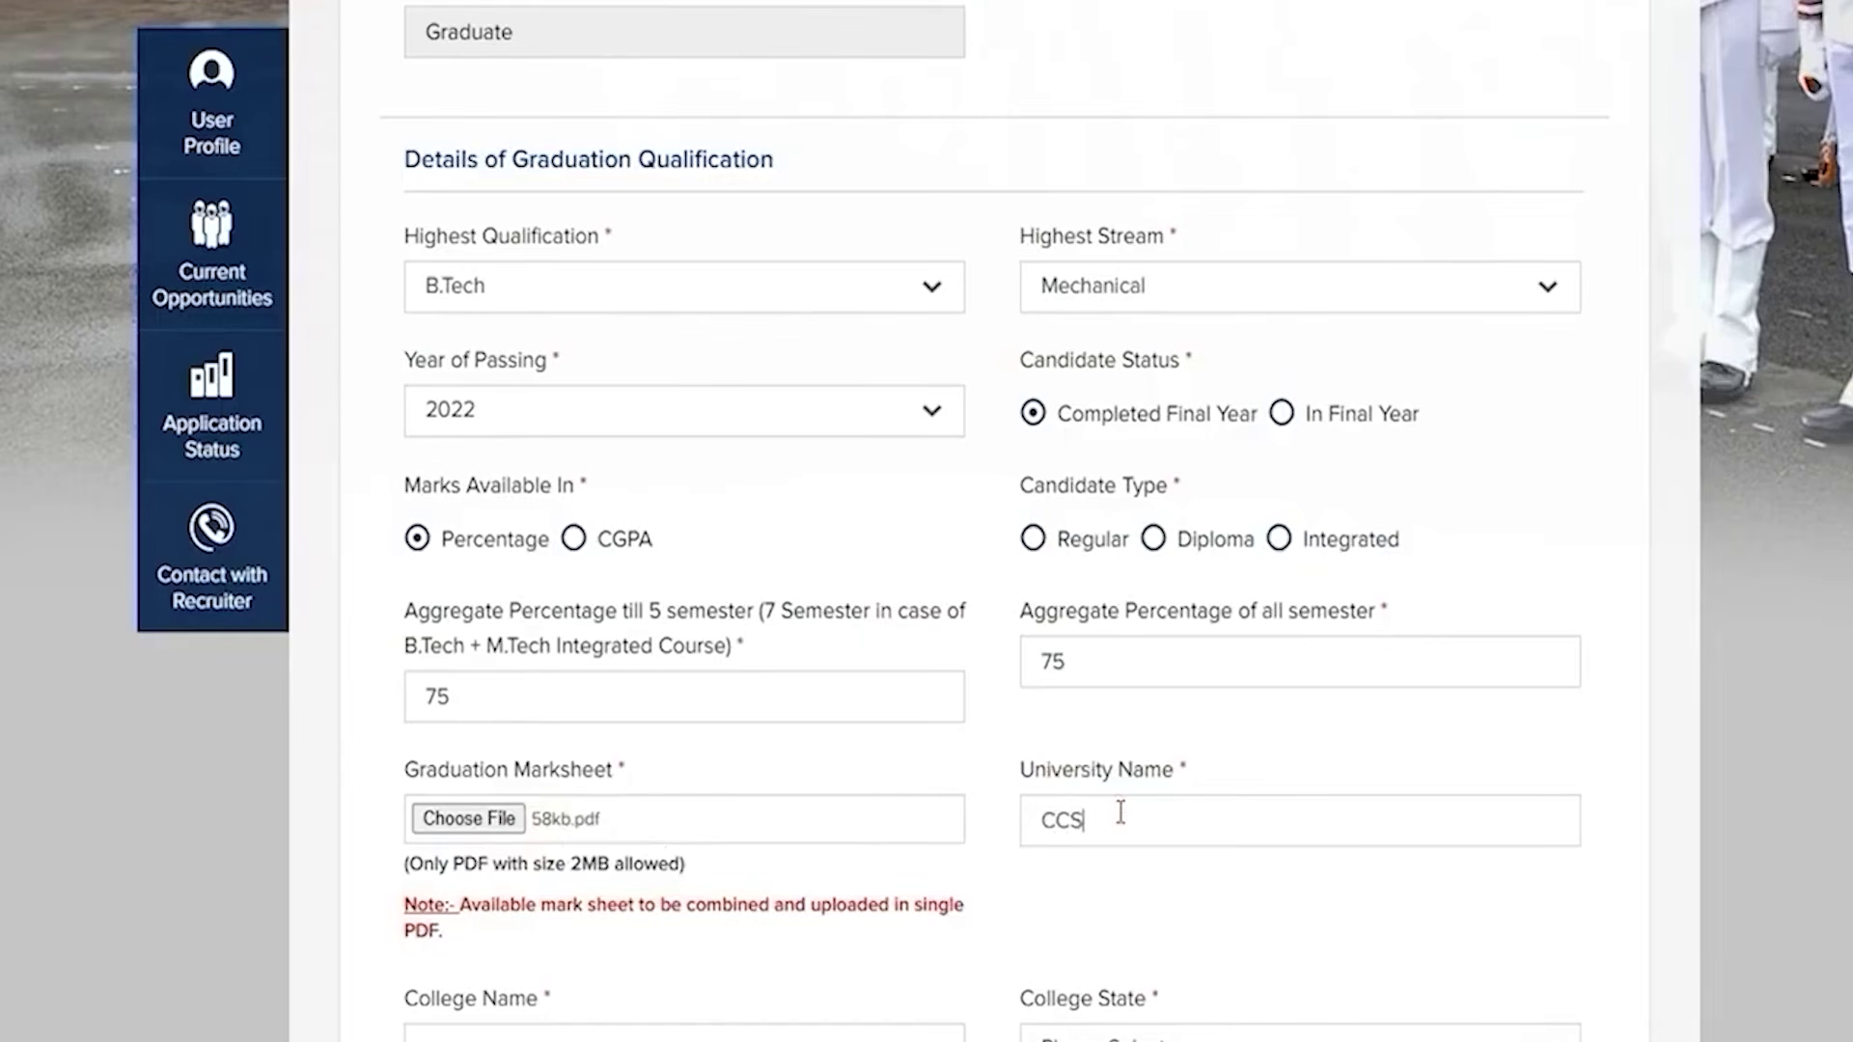
pyautogui.scroll(-5, 901, 868)
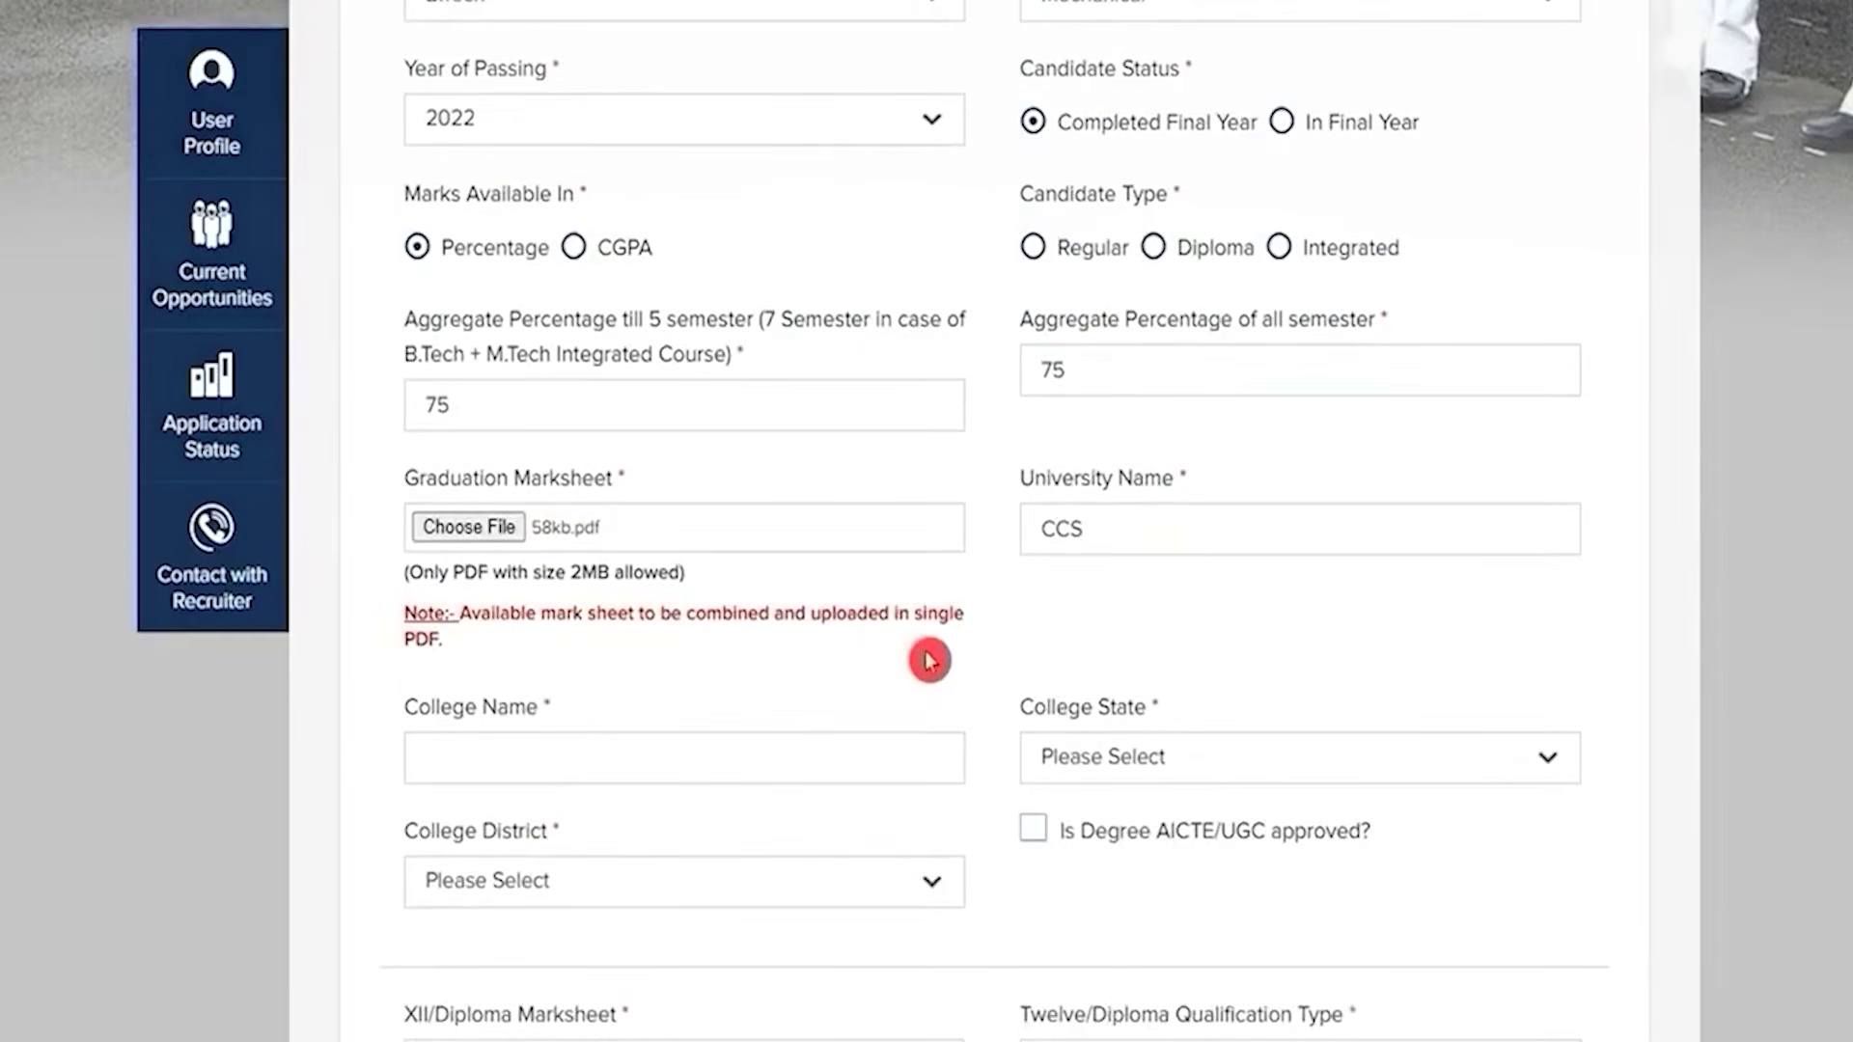
pyautogui.click(571, 623)
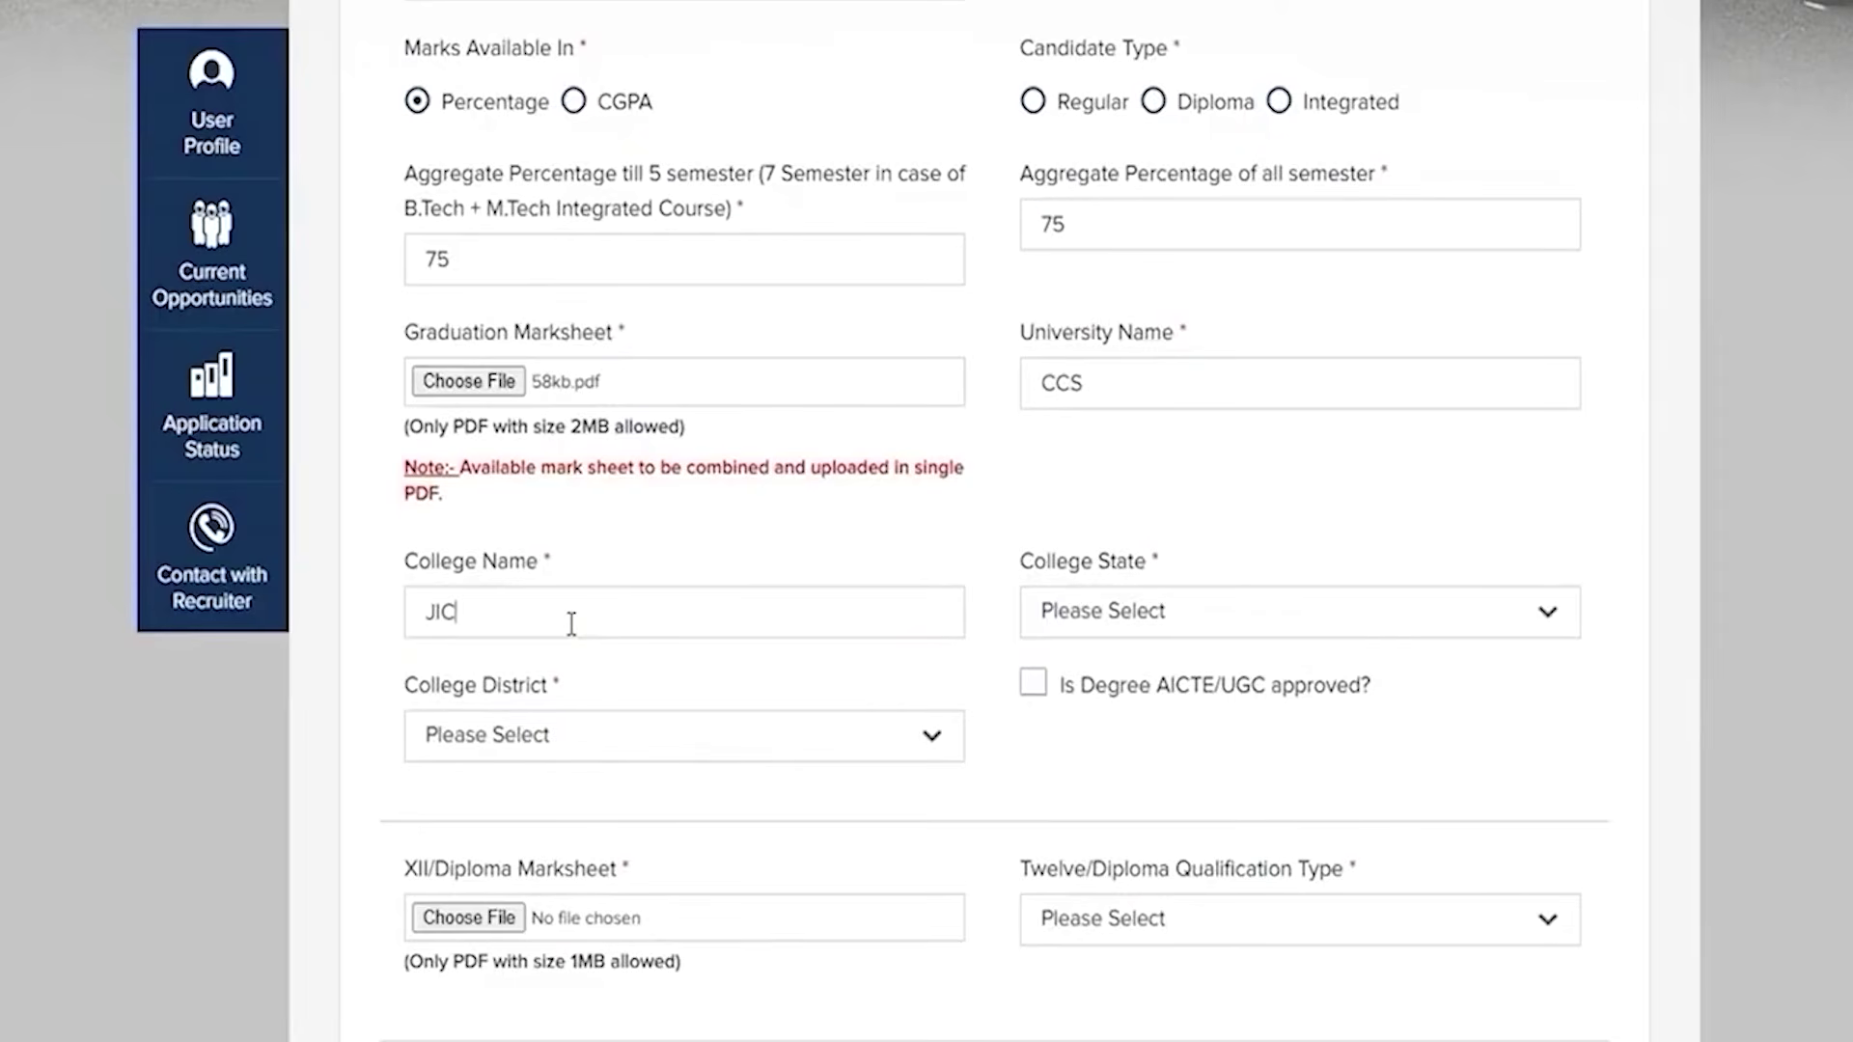
# Set the college state to Uttar Pradesh and the college district to Pratapgarh
pyautogui.click(1125, 617)
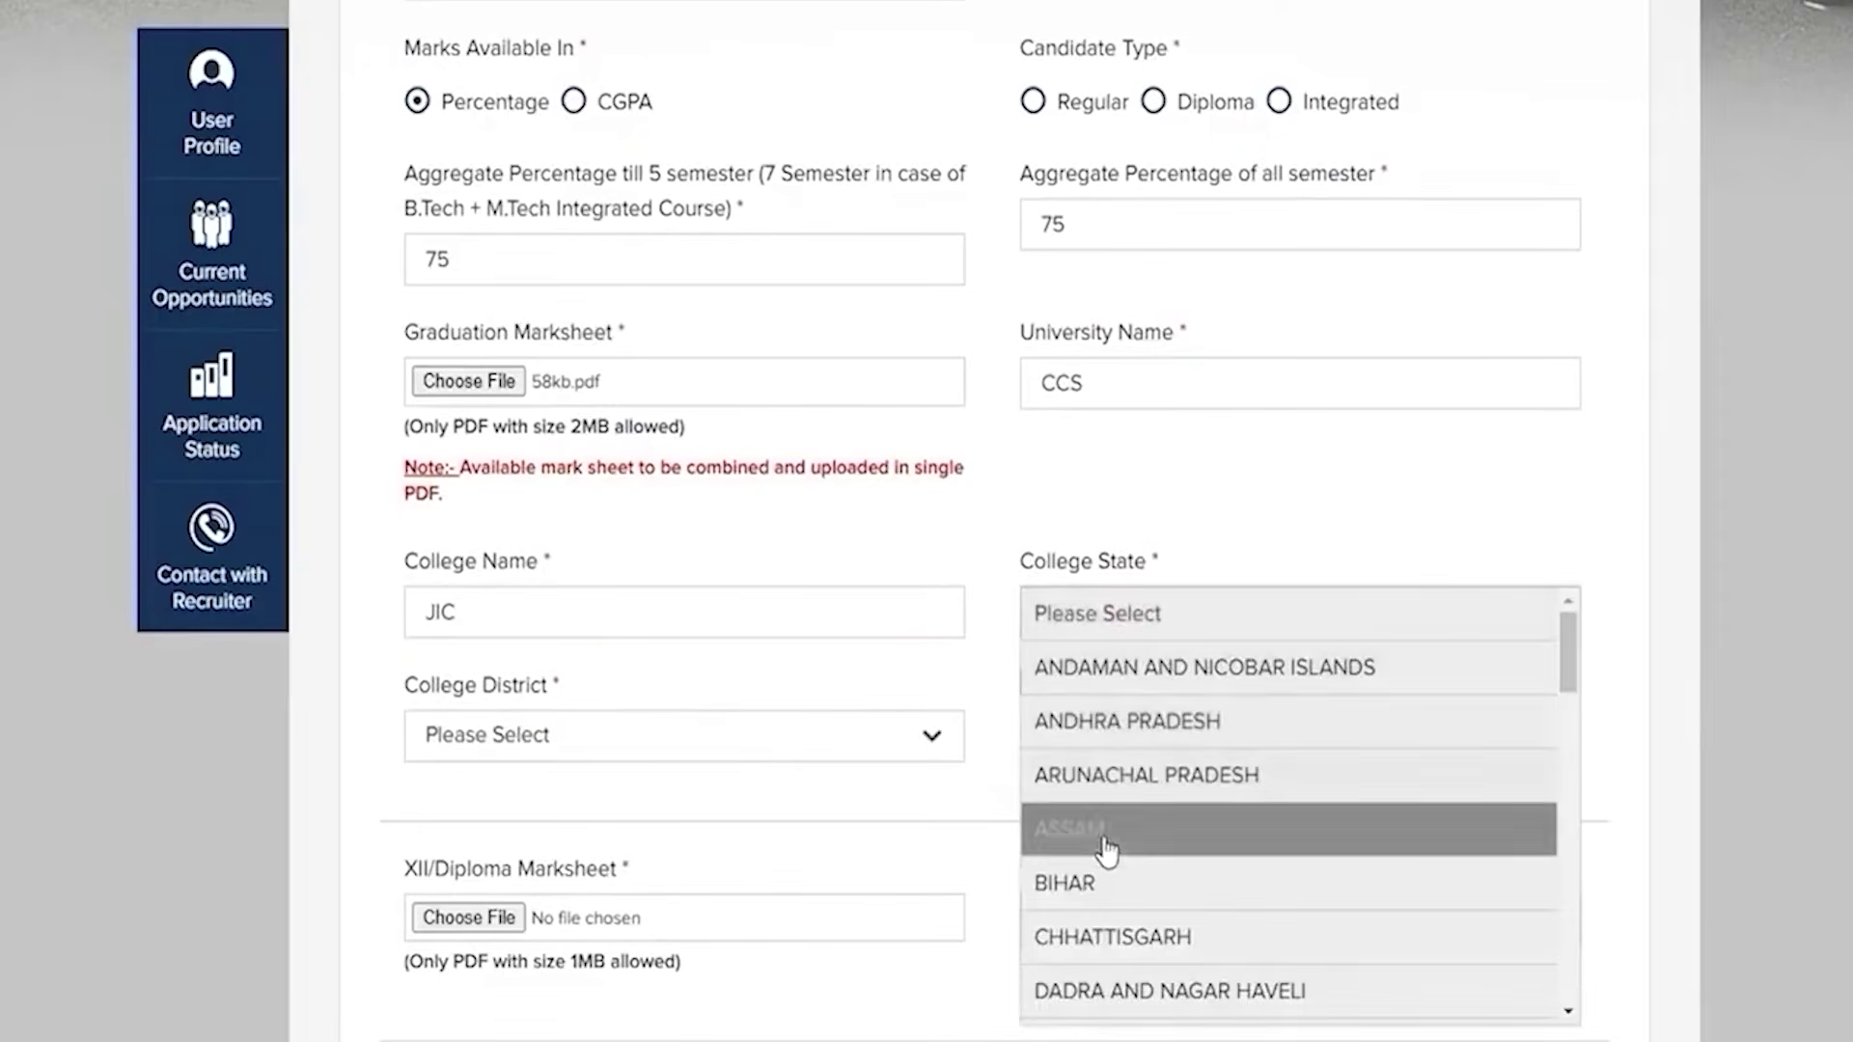
pyautogui.scroll(-10, 1155, 840)
pyautogui.scroll(-5, 1155, 839)
pyautogui.click(1139, 887)
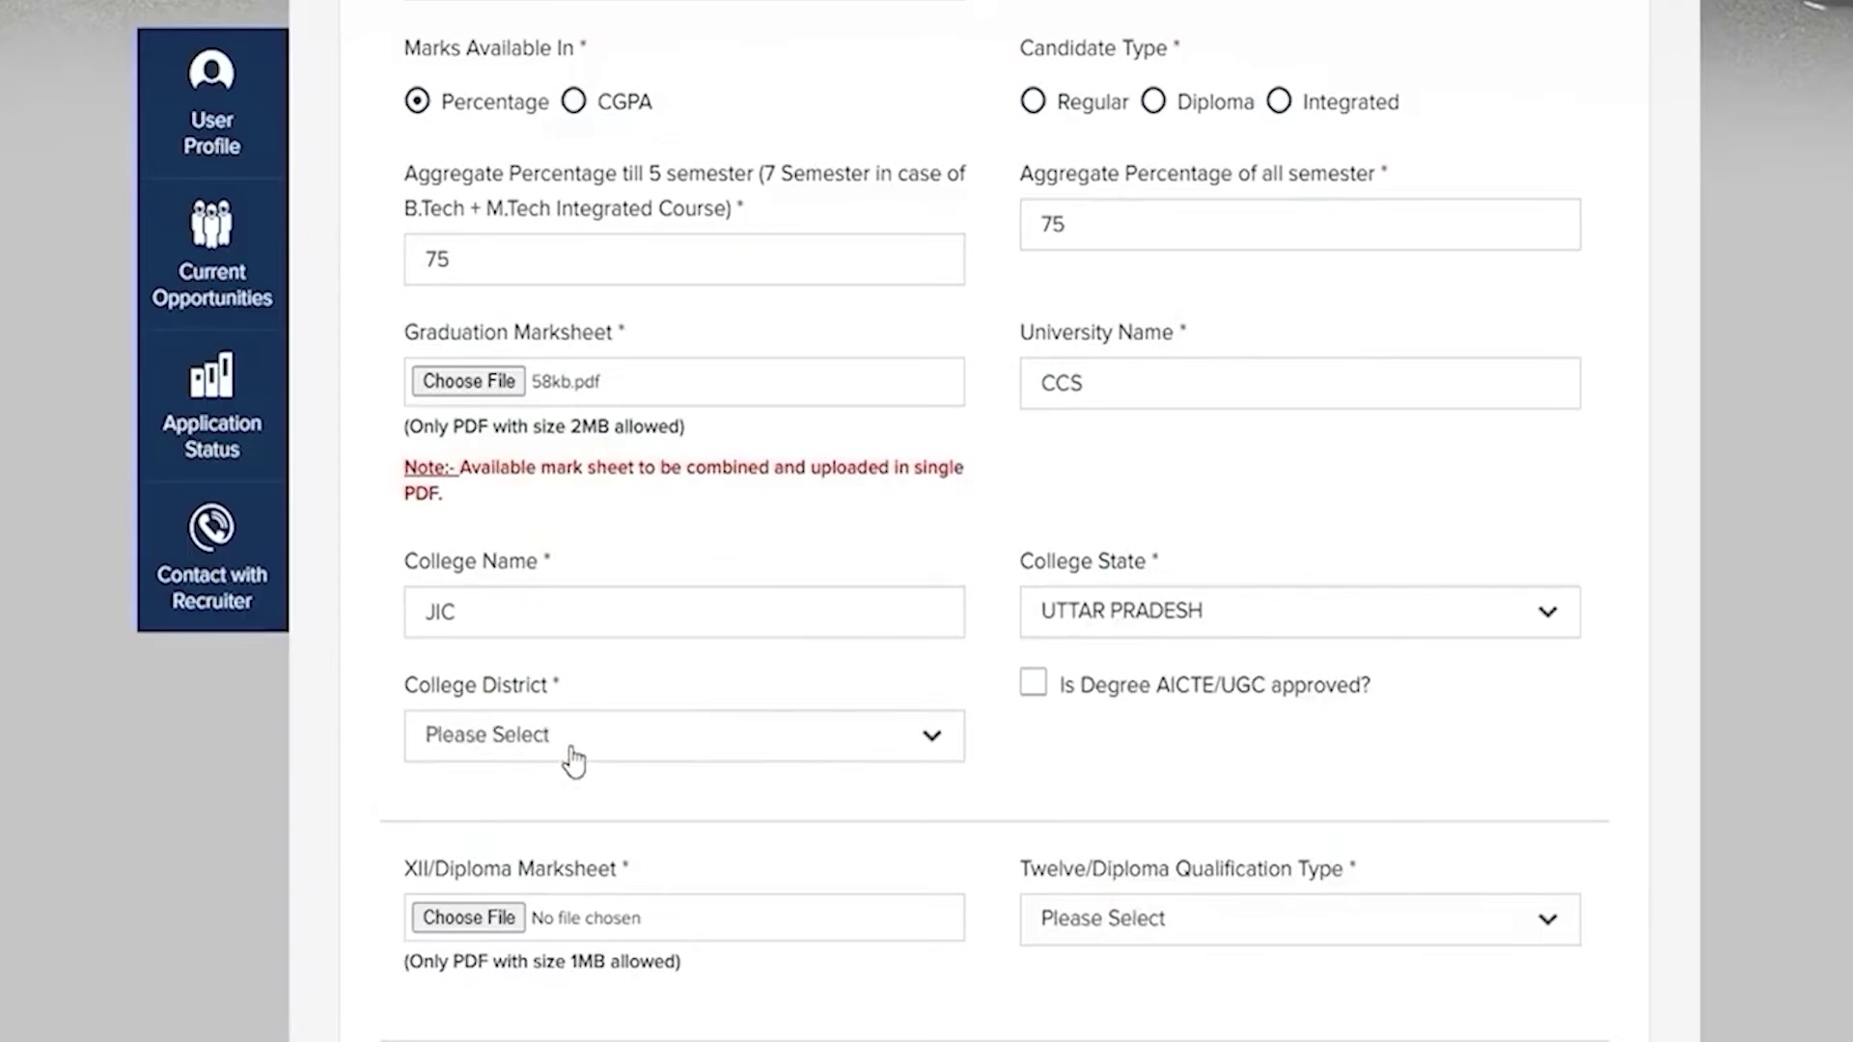
pyautogui.click(573, 741)
pyautogui.scroll(-10, 573, 759)
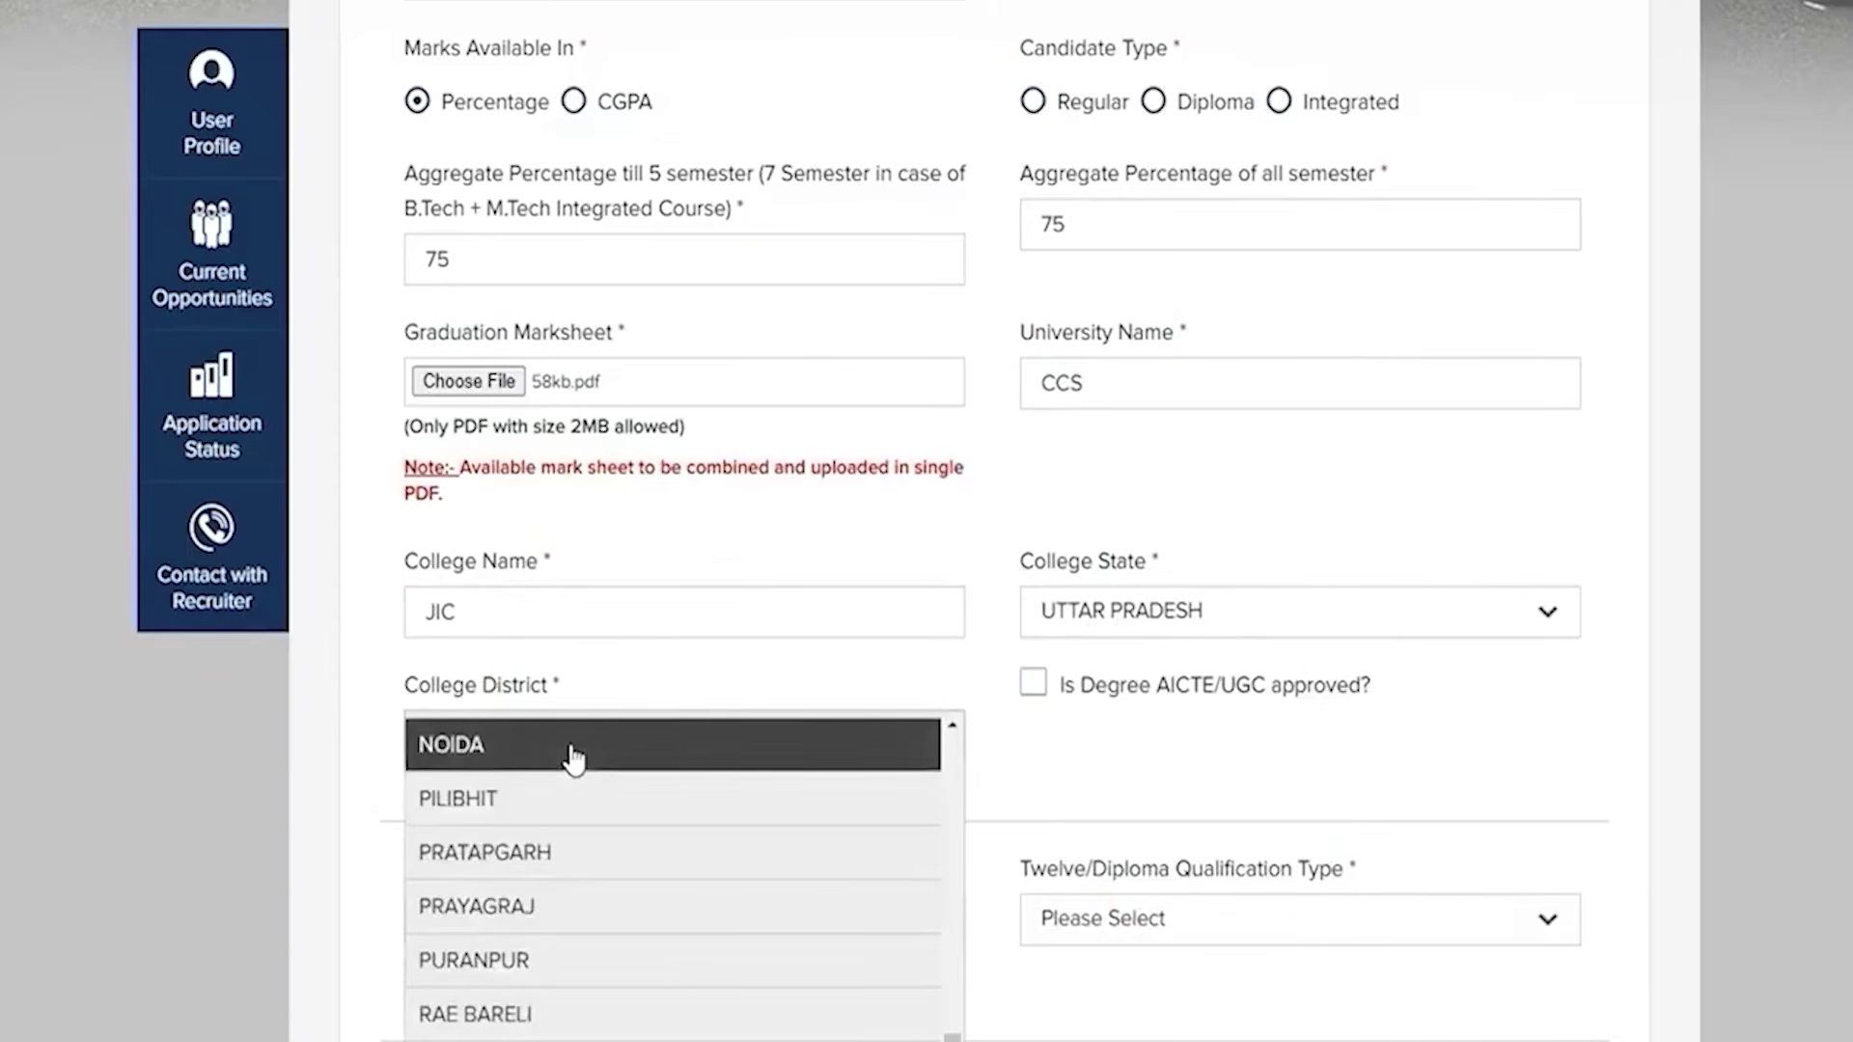
pyautogui.click(505, 852)
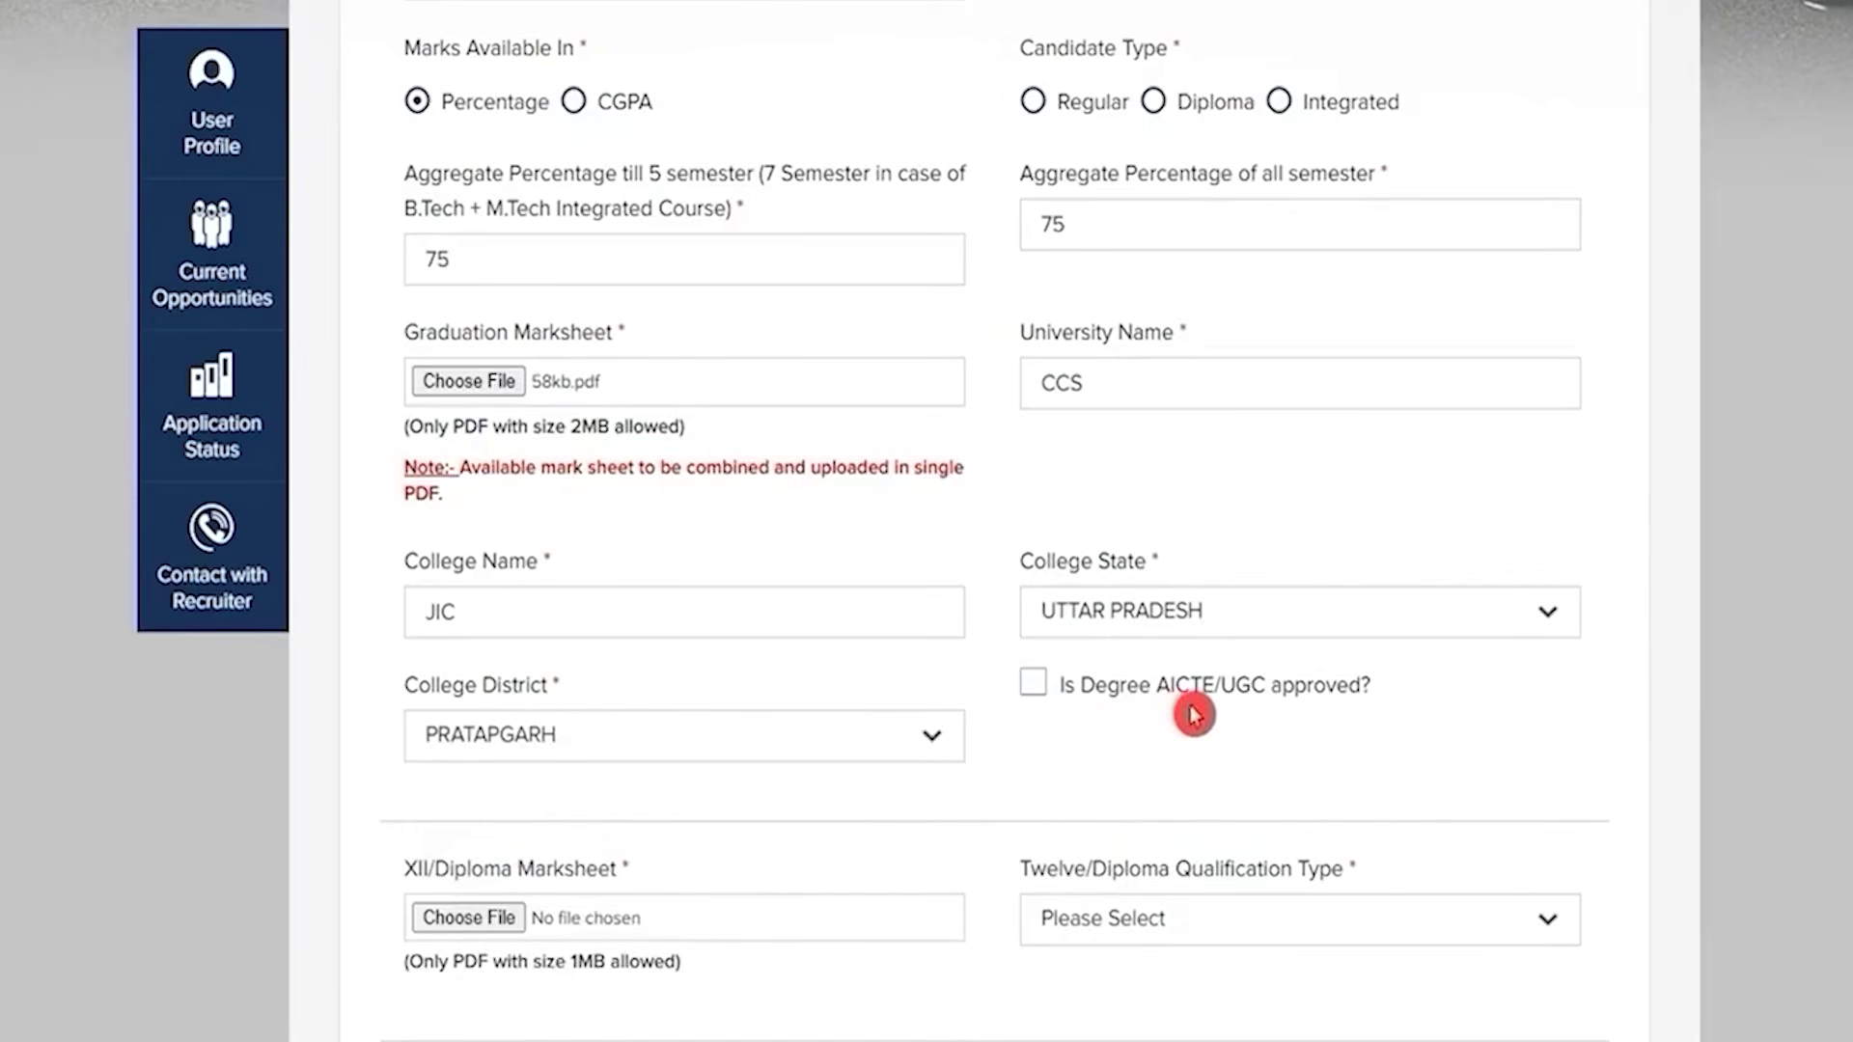
# Mark the degree as AICTE/UGC approved and attach 58kb.pdf as the XII/Diploma Marksheet
pyautogui.click(1031, 687)
pyautogui.scroll(-3, 1014, 769)
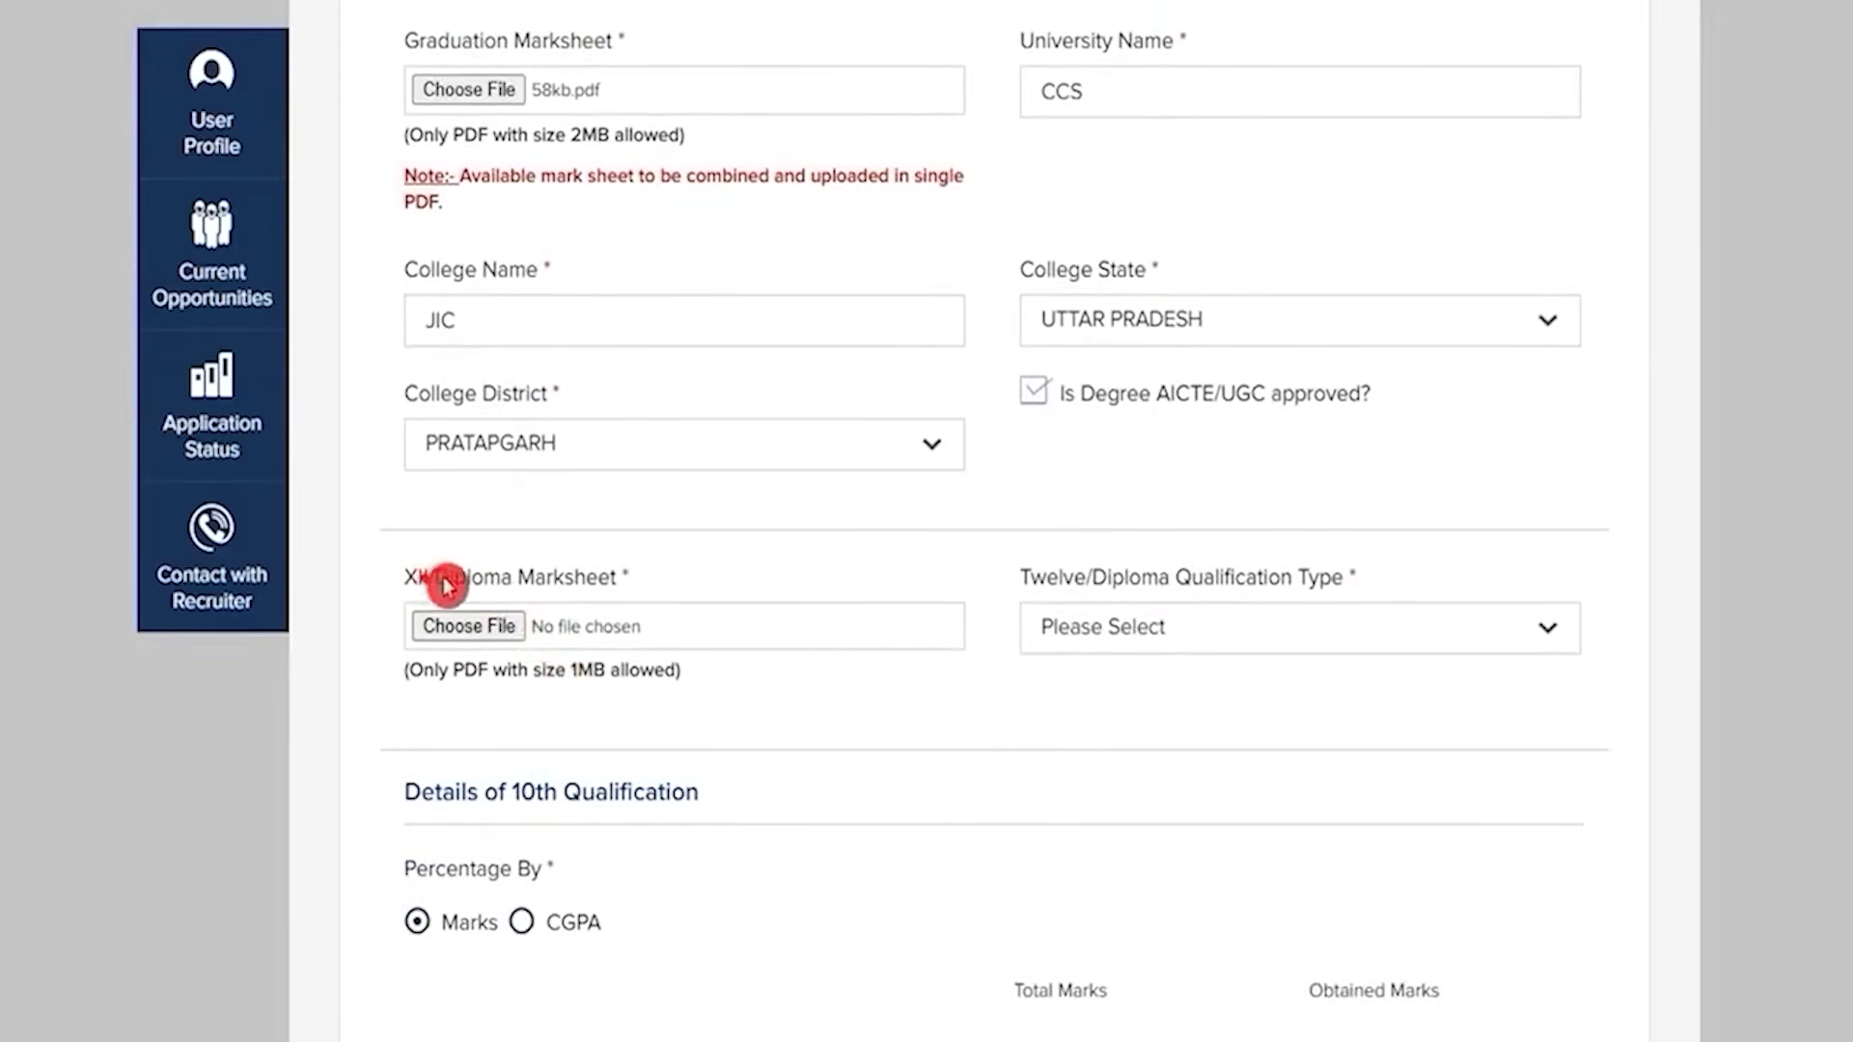
pyautogui.moveTo(446, 585); pyautogui.dragTo(533, 577)
pyautogui.doubleClick(471, 670)
pyautogui.moveTo(516, 680); pyautogui.dragTo(643, 676)
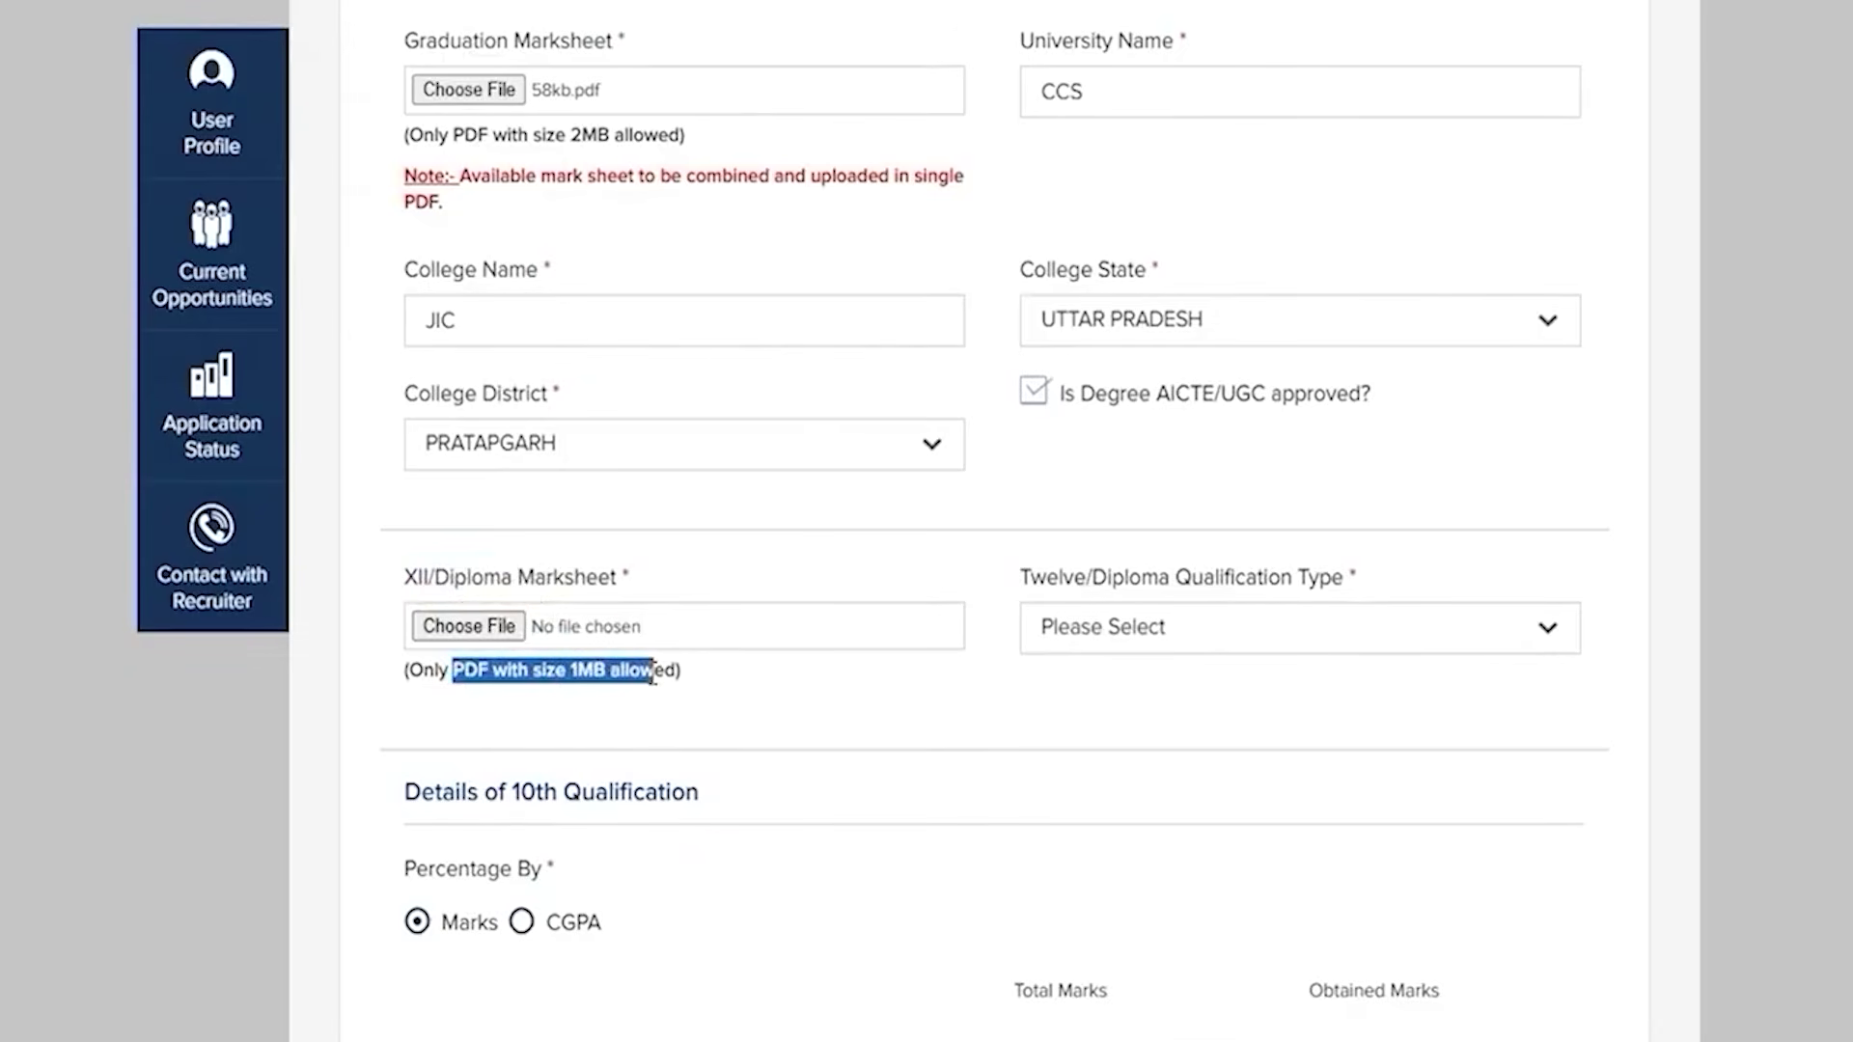
pyautogui.click(486, 626)
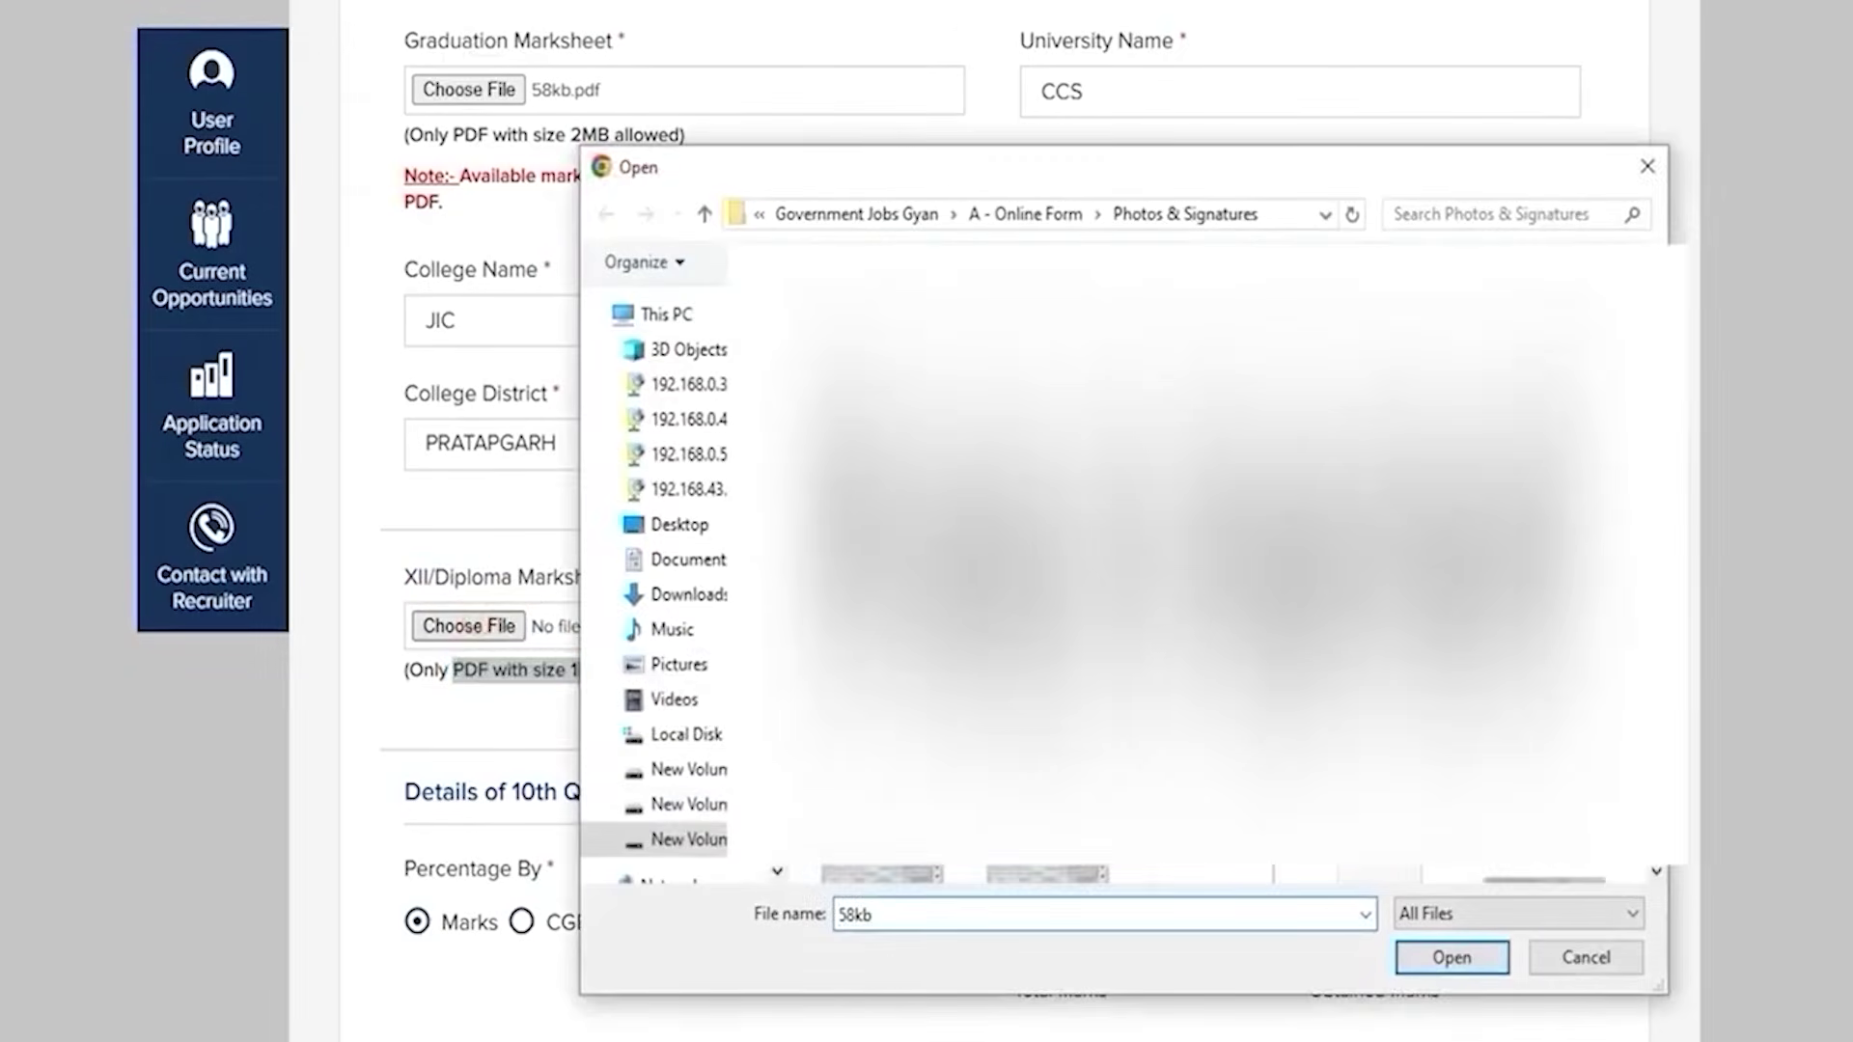
pyautogui.press('Return')
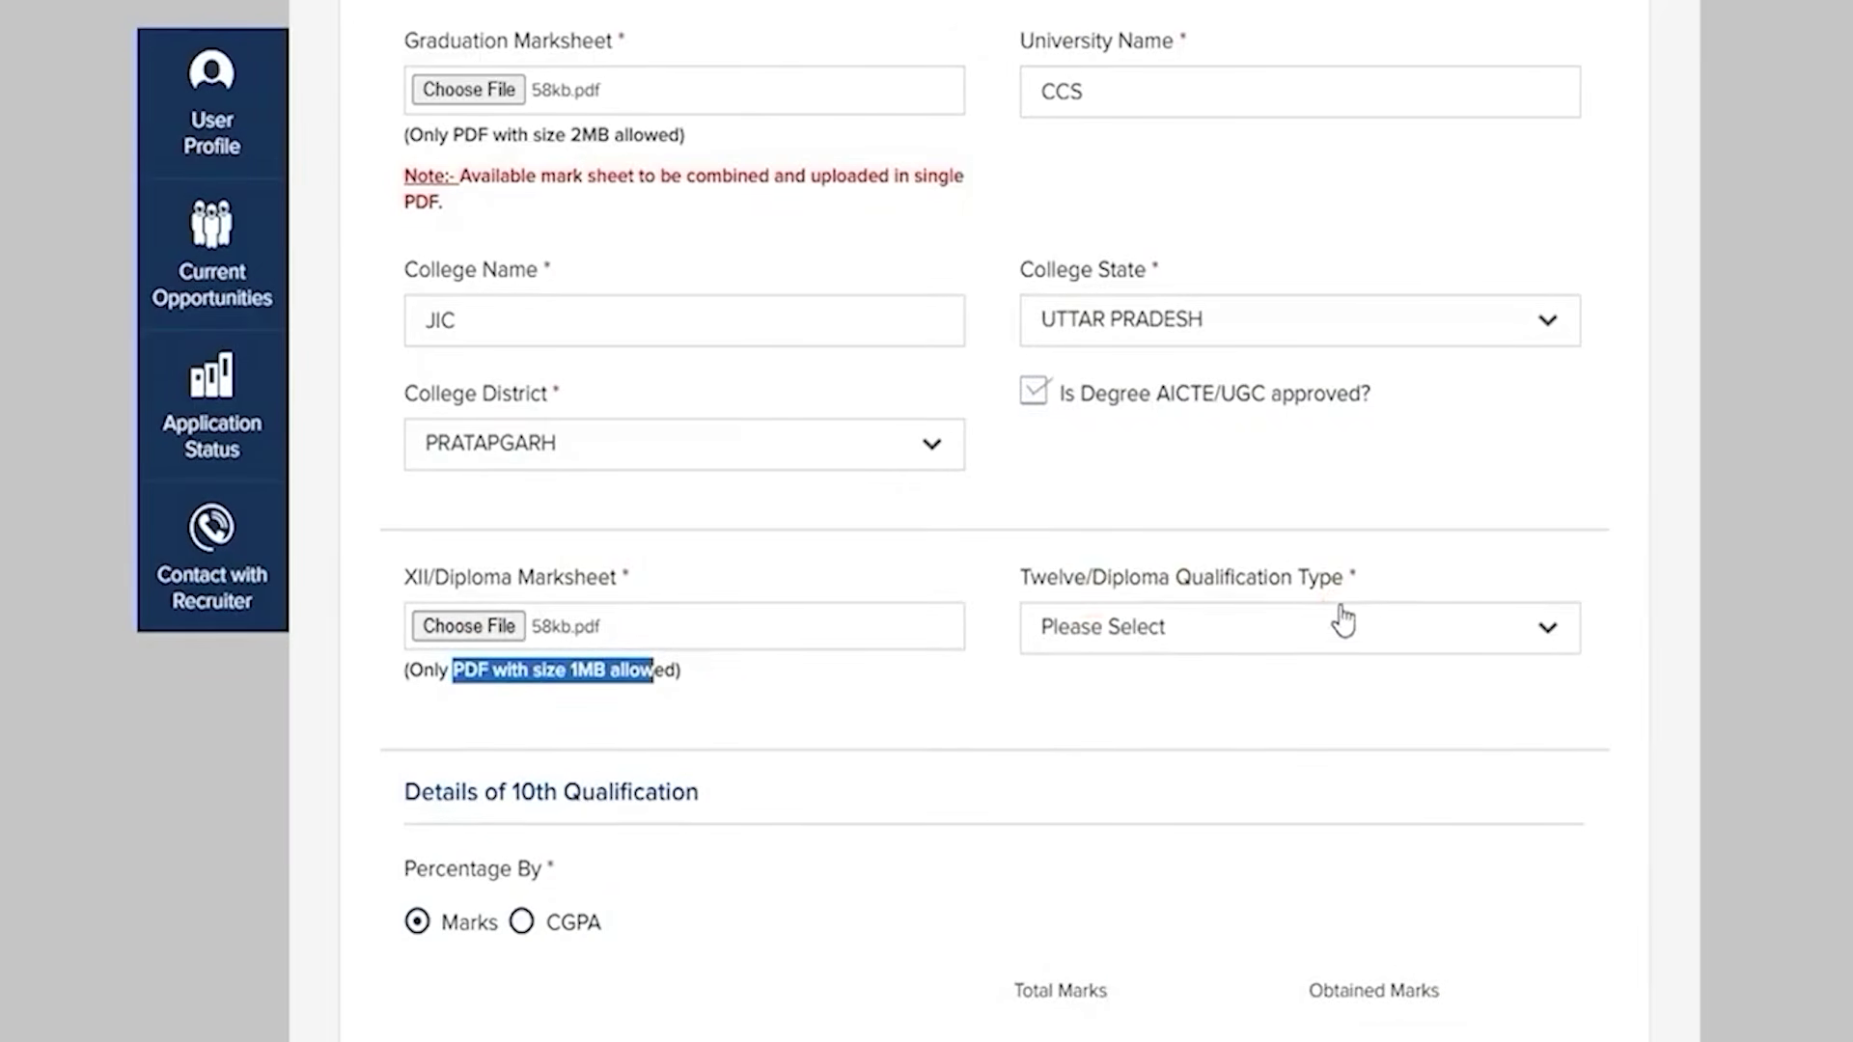
# Set the Twelve/Diploma Qualification Type to 12 Science
pyautogui.click(1259, 639)
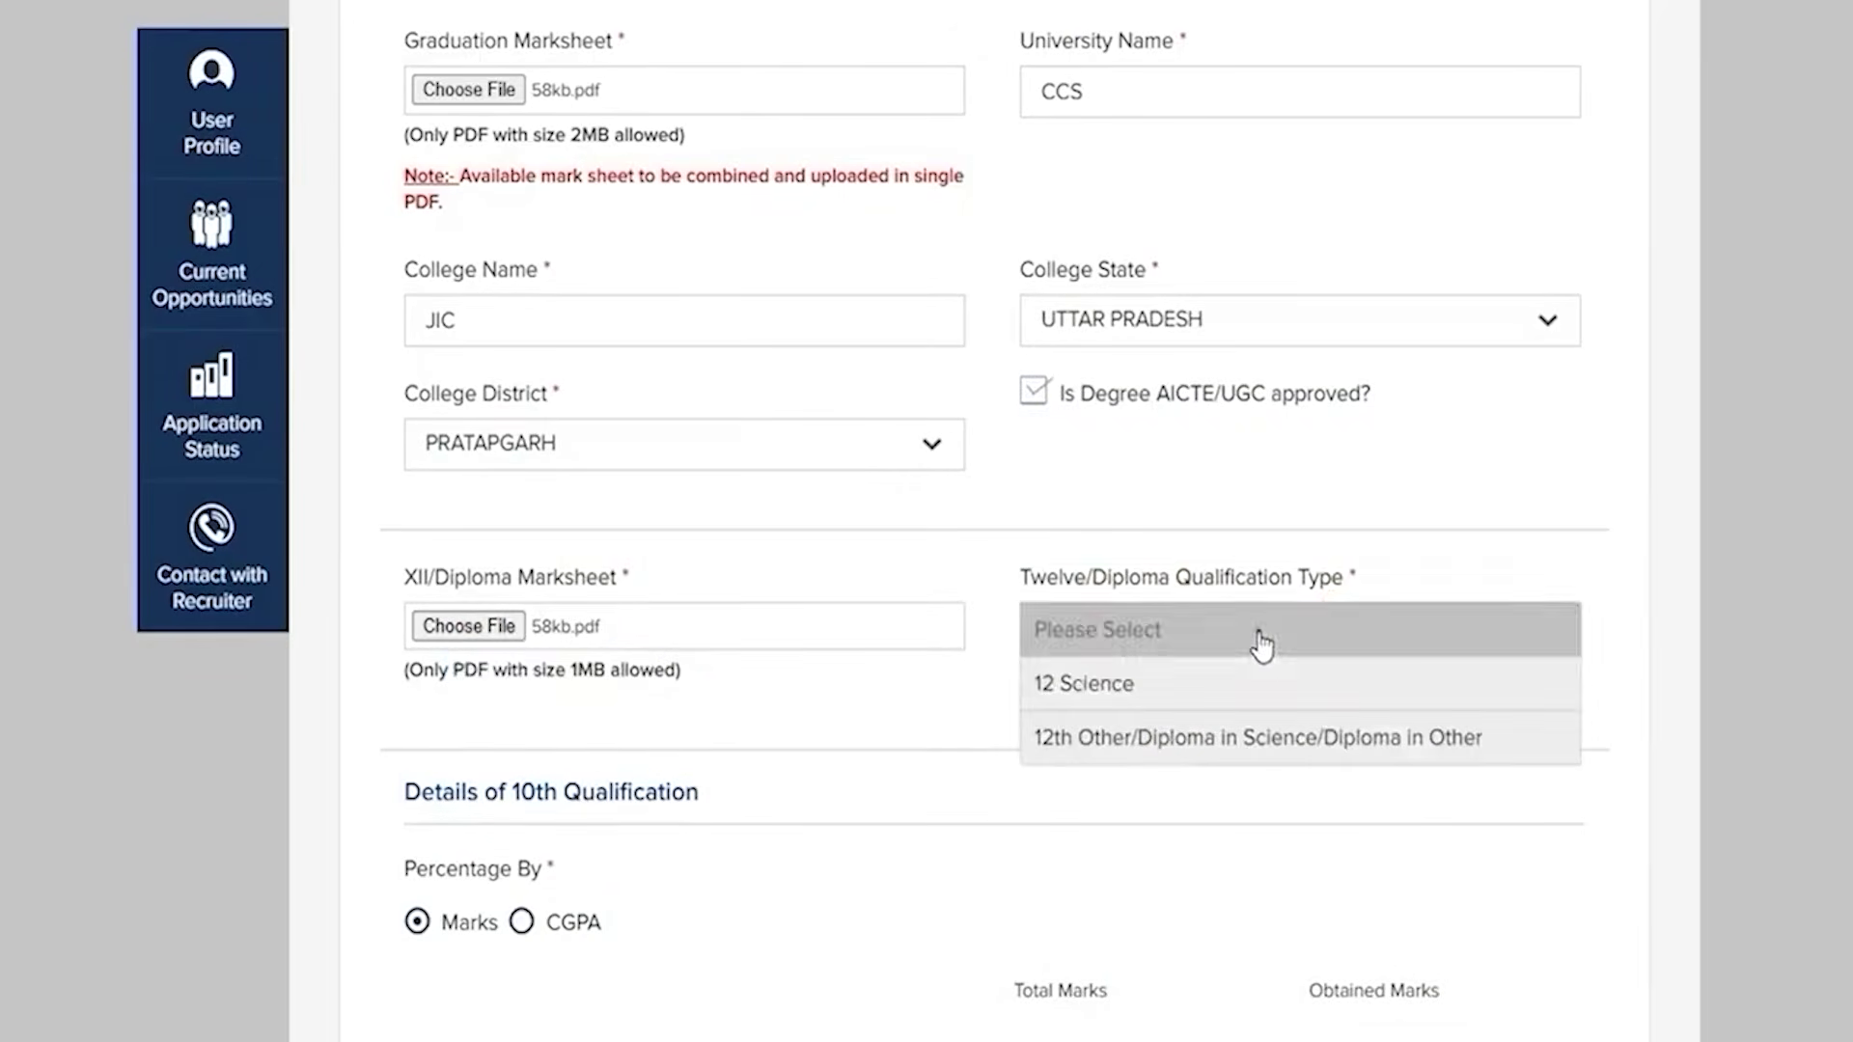
pyautogui.click(1158, 692)
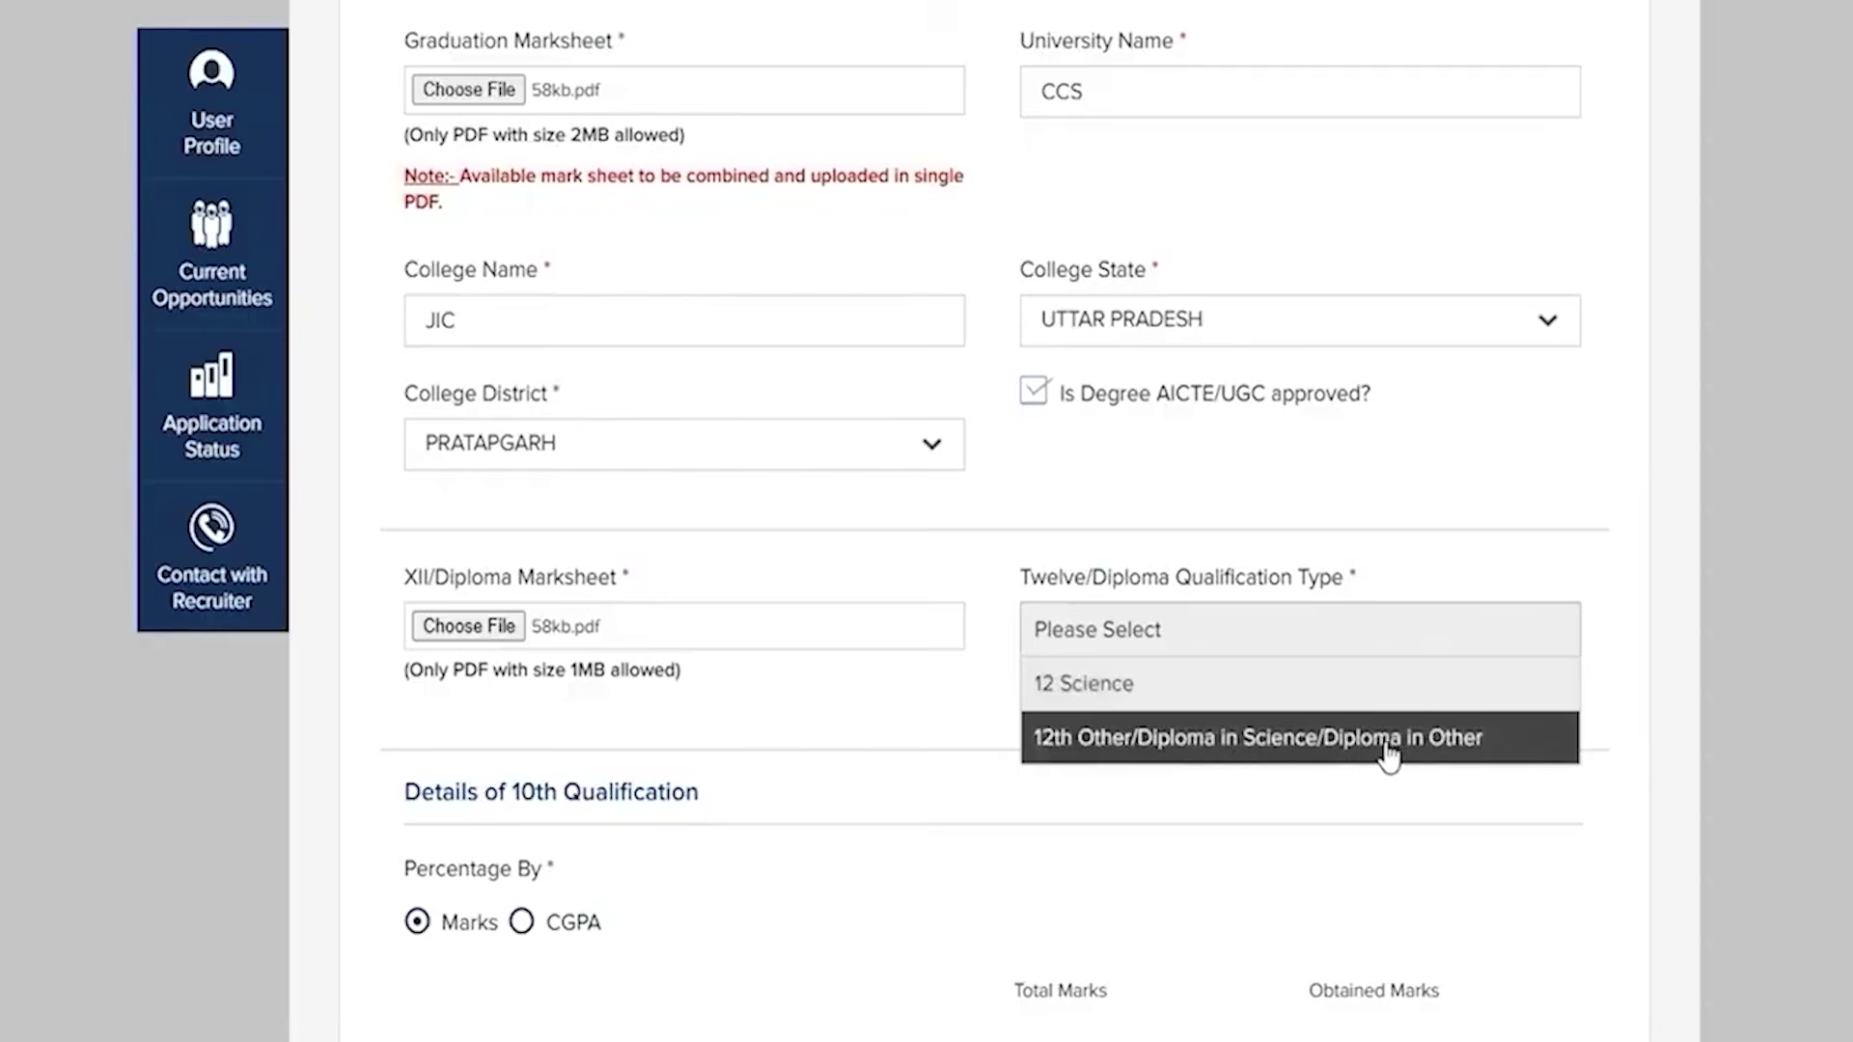
pyautogui.click(1086, 687)
# Enter 100 total marks and 80 obtained marks for English in the 12th Science qualification details
pyautogui.scroll(-3, 938, 720)
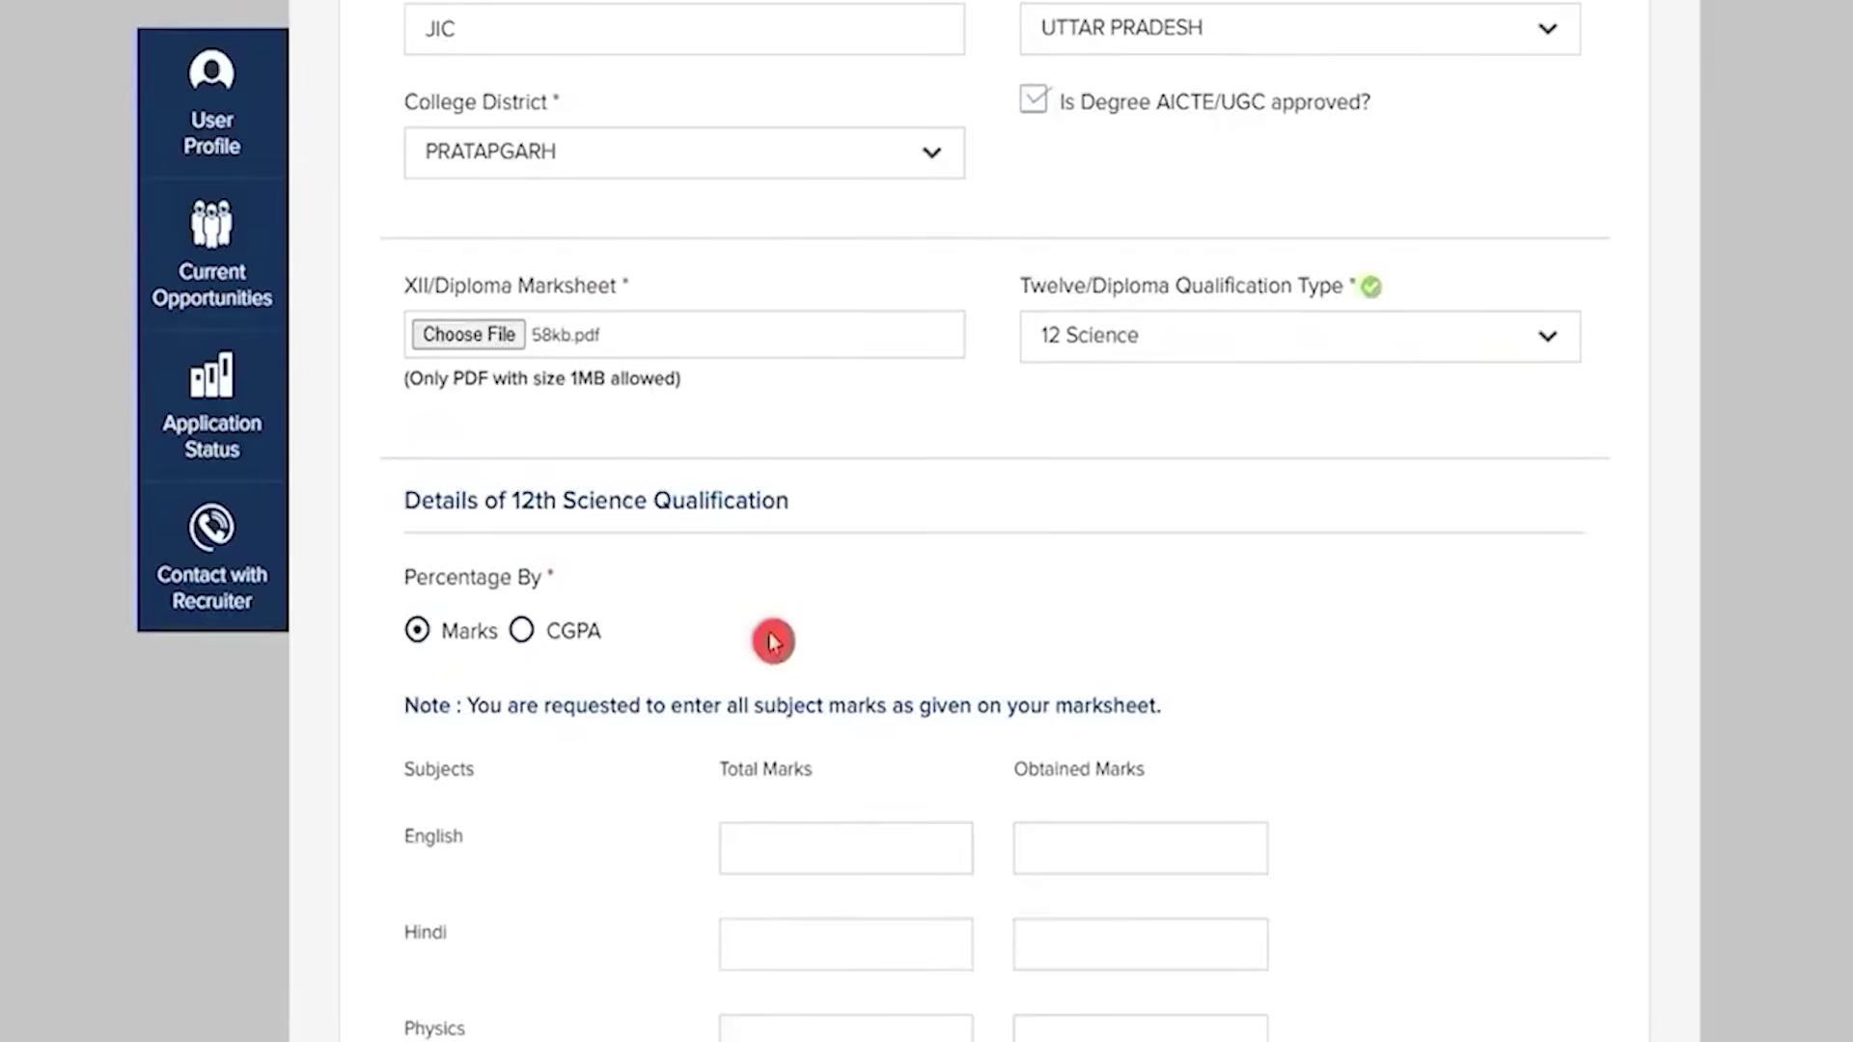
pyautogui.moveTo(433, 498); pyautogui.dragTo(757, 507)
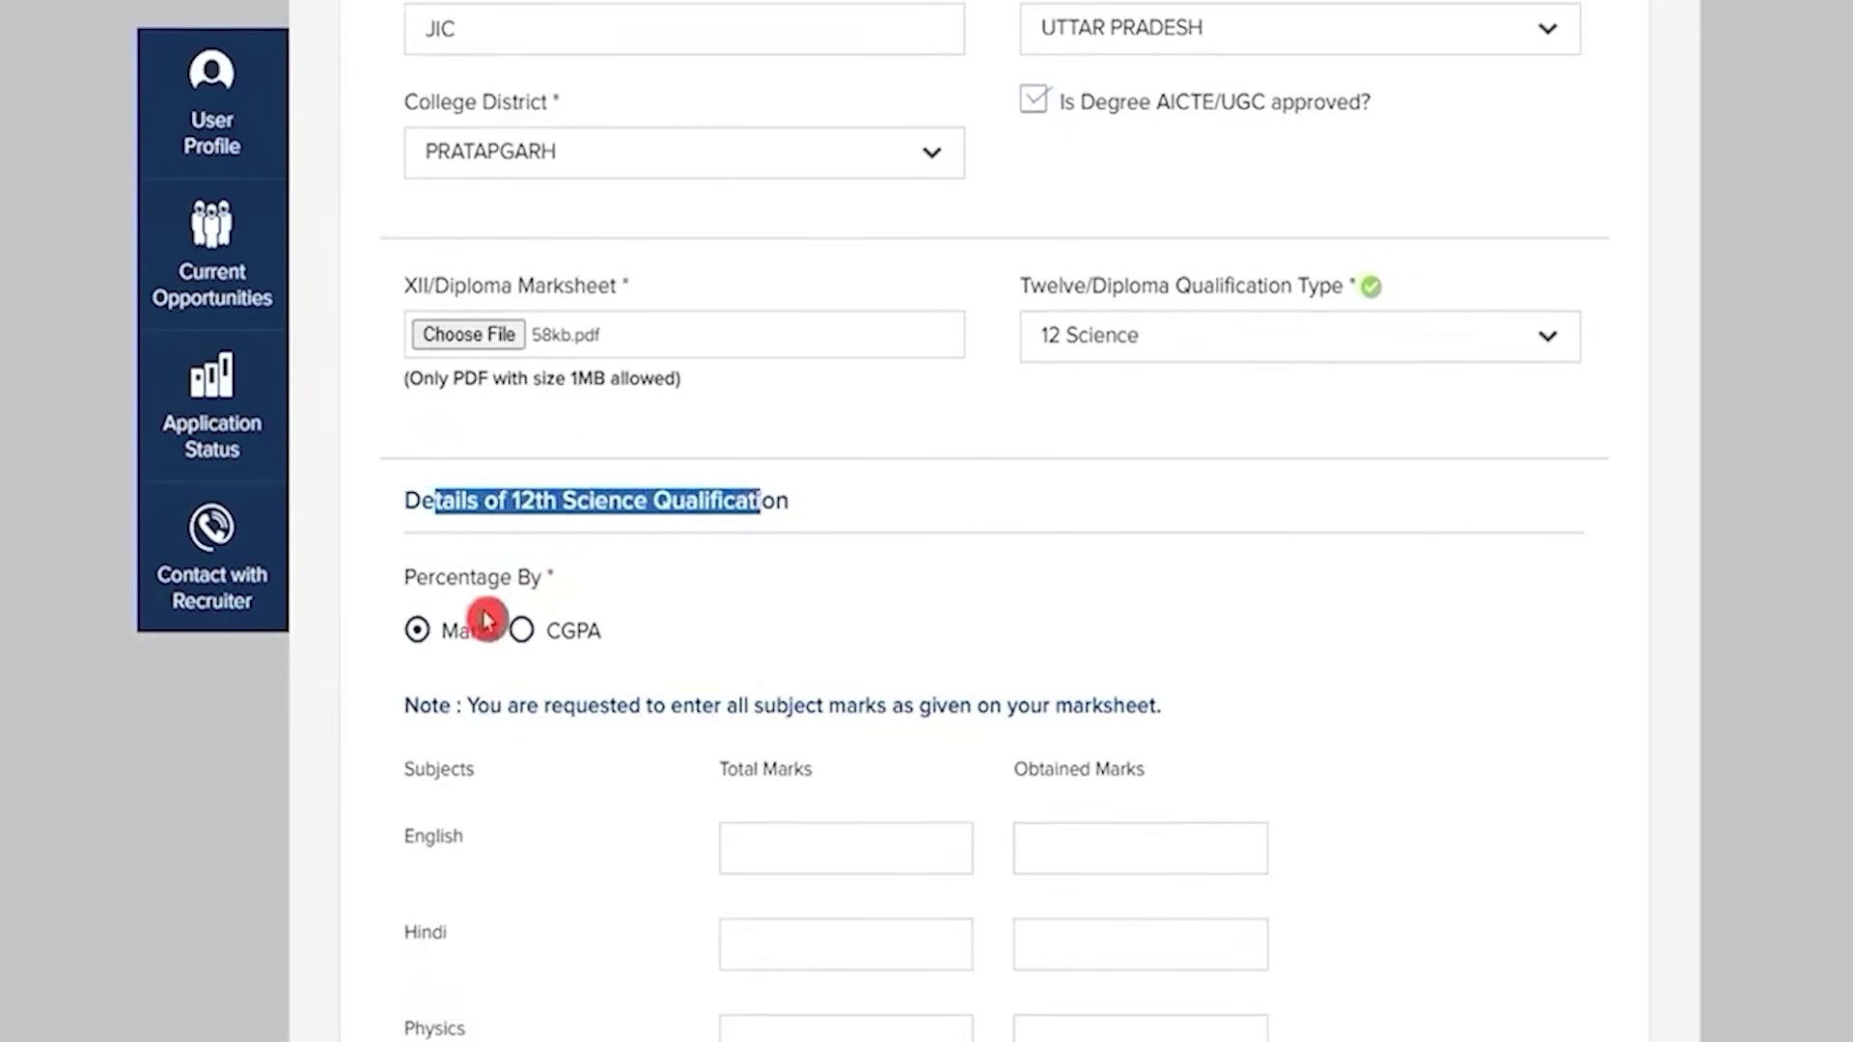
pyautogui.scroll(-3, 555, 638)
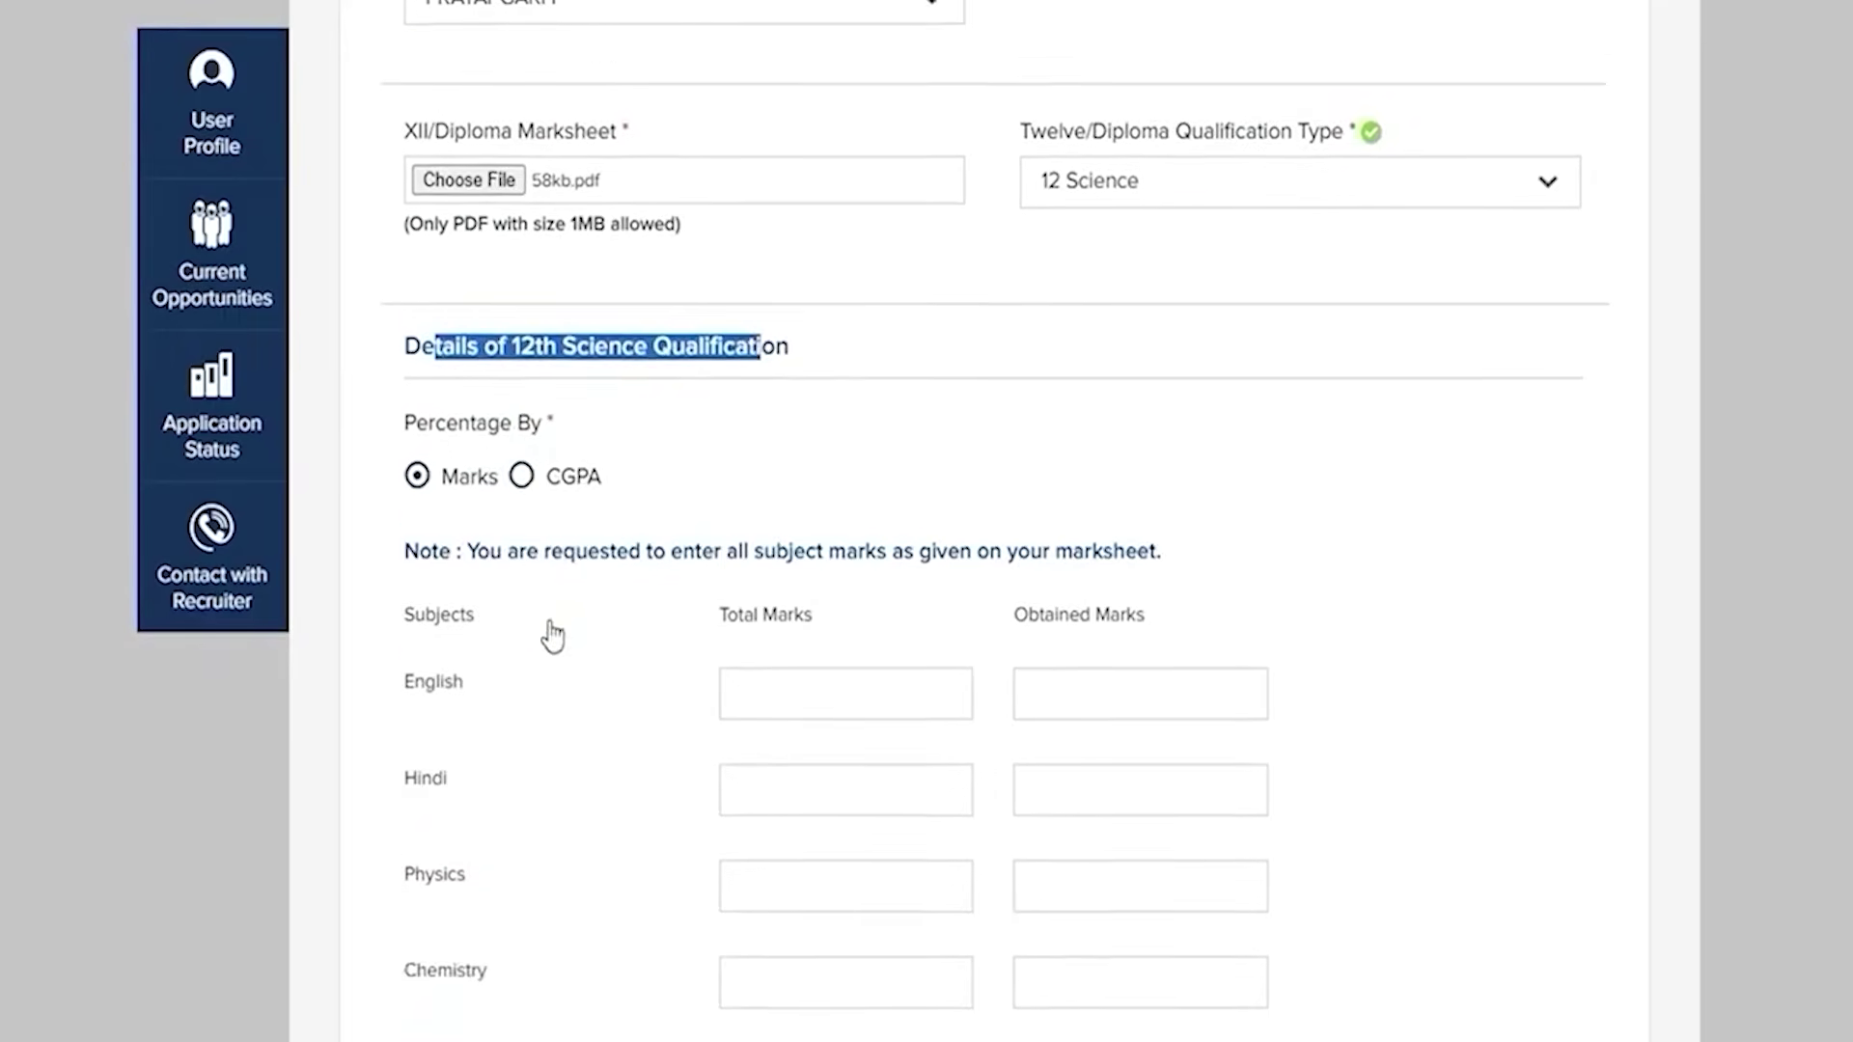
pyautogui.click(541, 519)
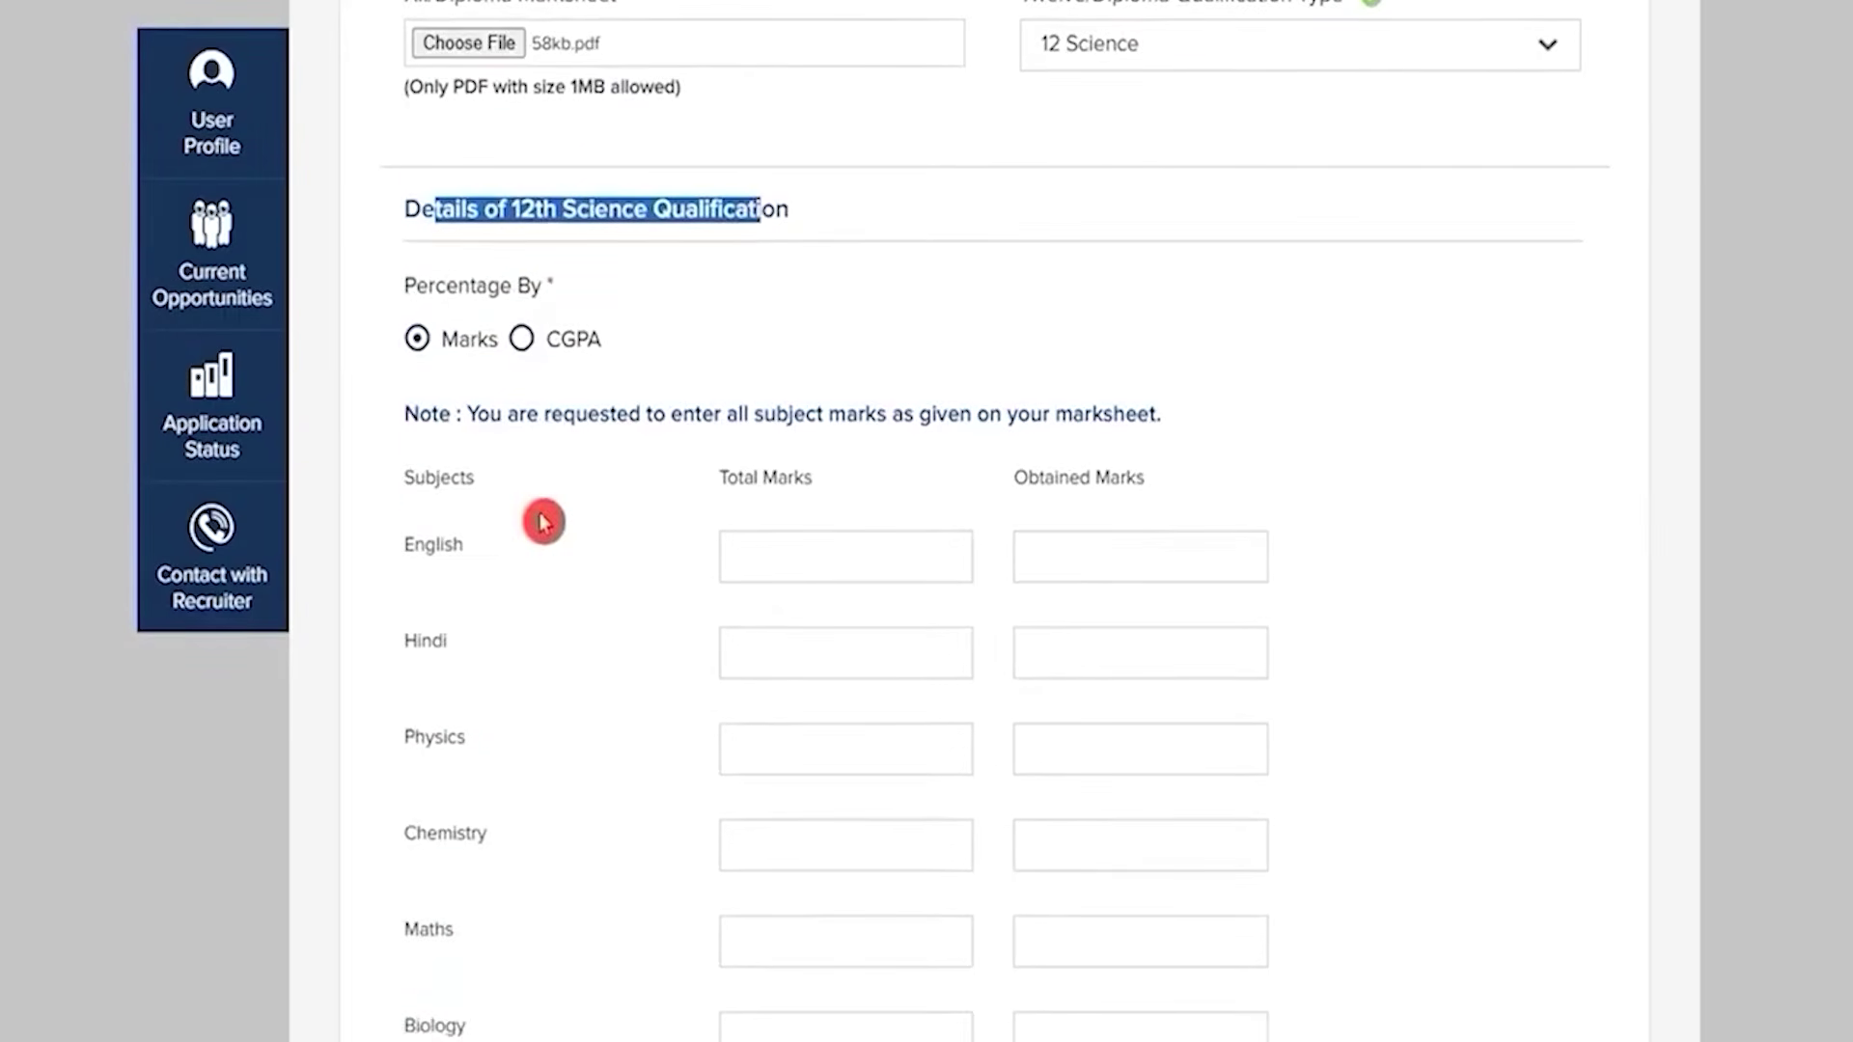
pyautogui.click(850, 551)
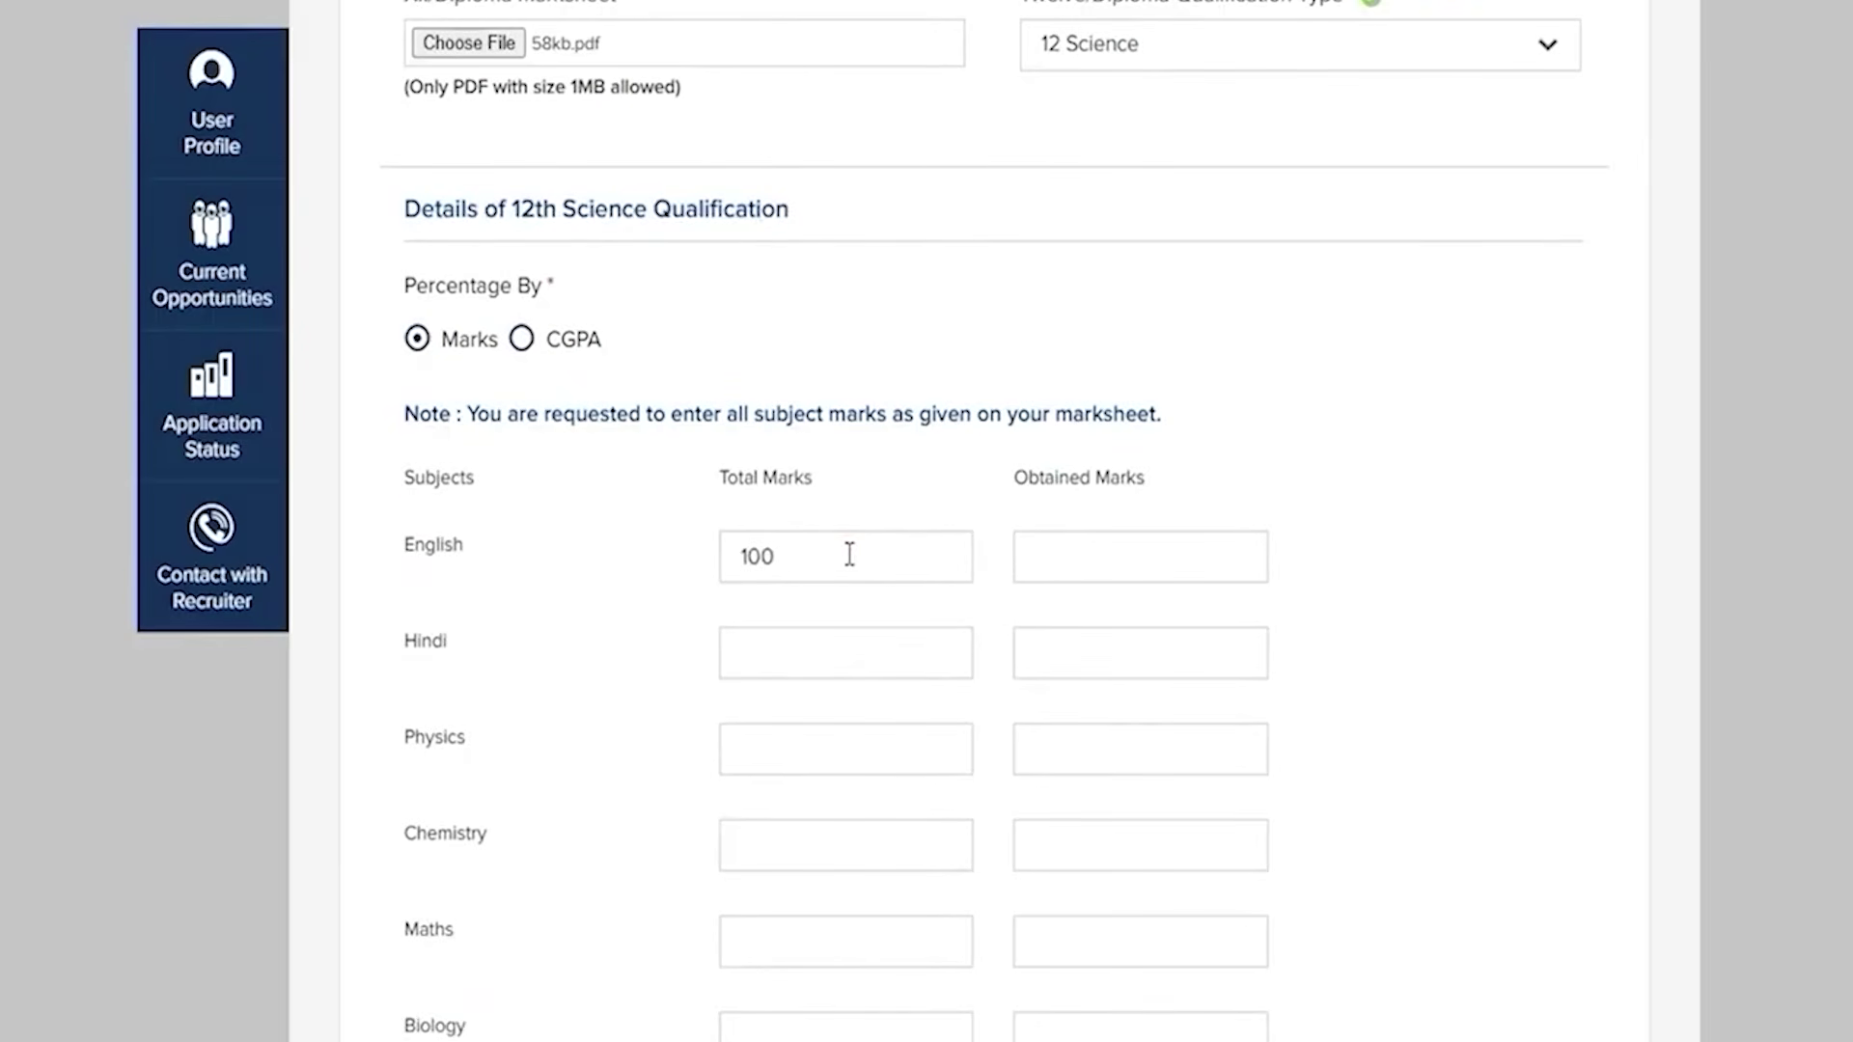
pyautogui.click(834, 646)
pyautogui.scroll(-3, 830, 646)
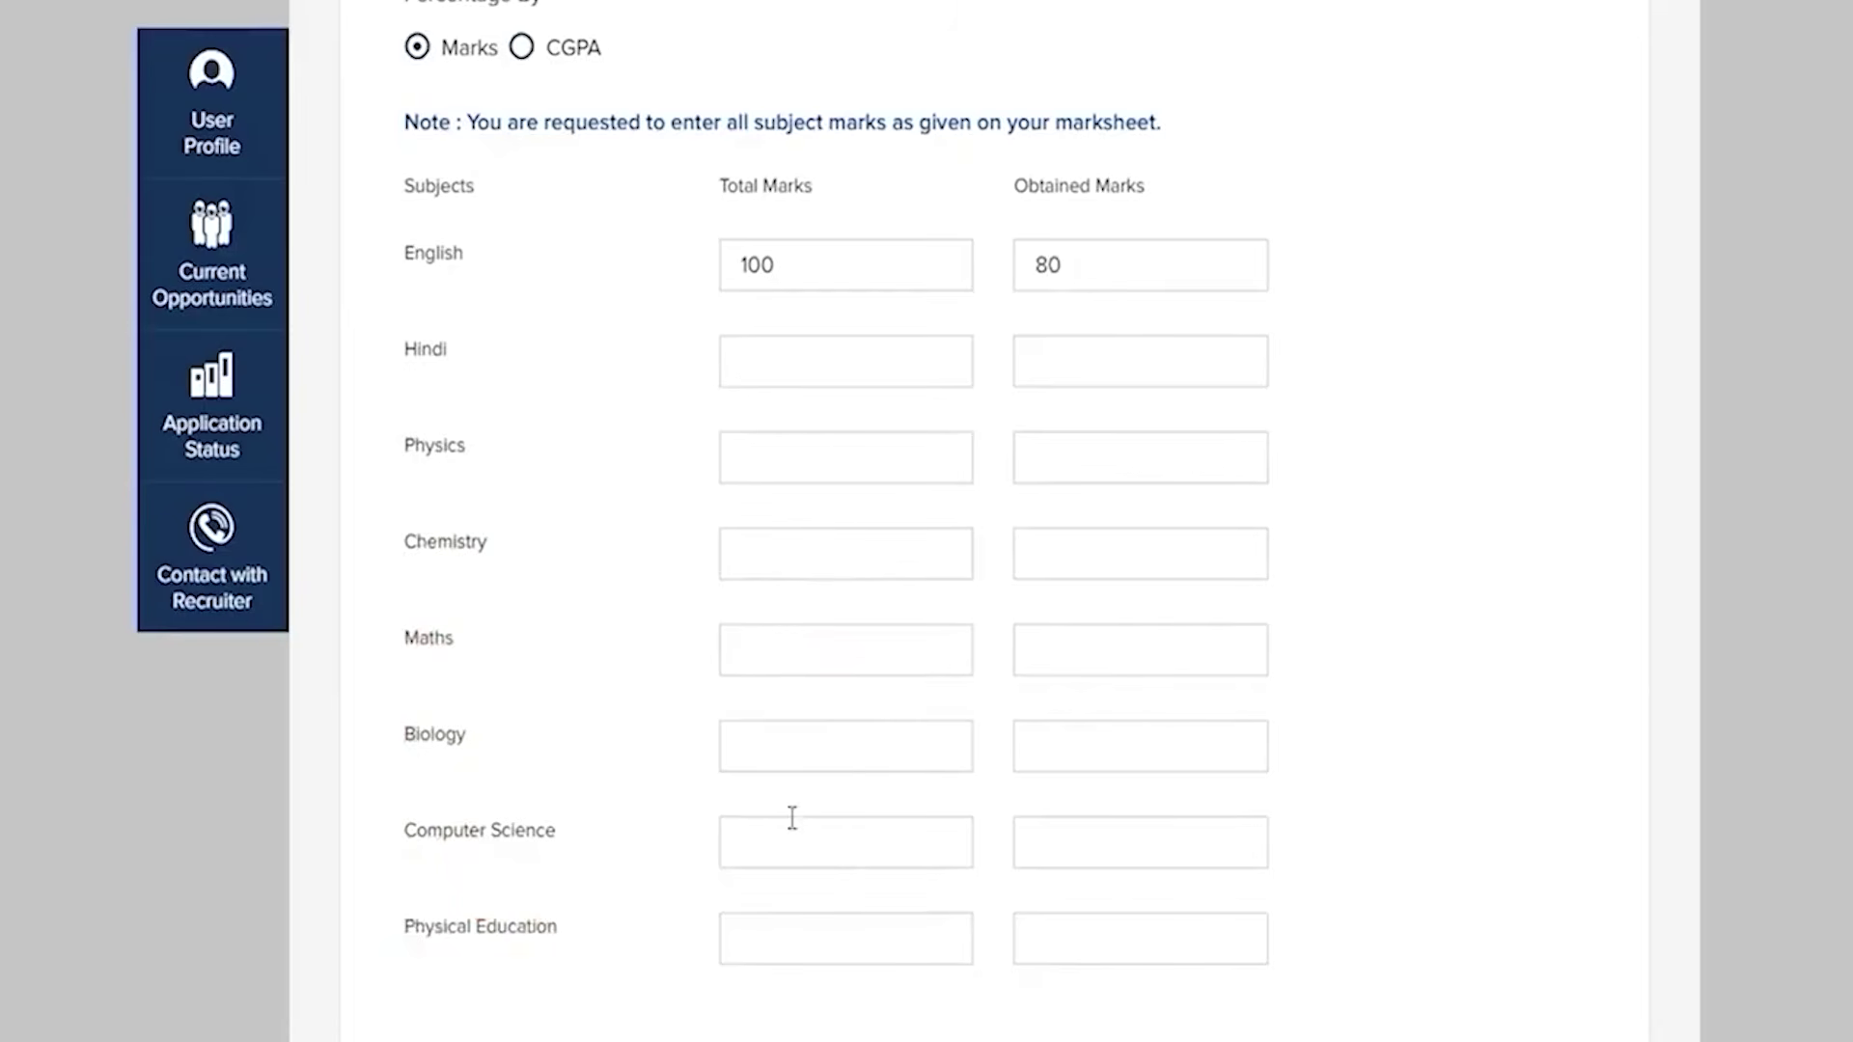
# Look over the remaining 12th subject rows and the optional list of subjects to consider in the percentage
pyautogui.scroll(-3, 859, 720)
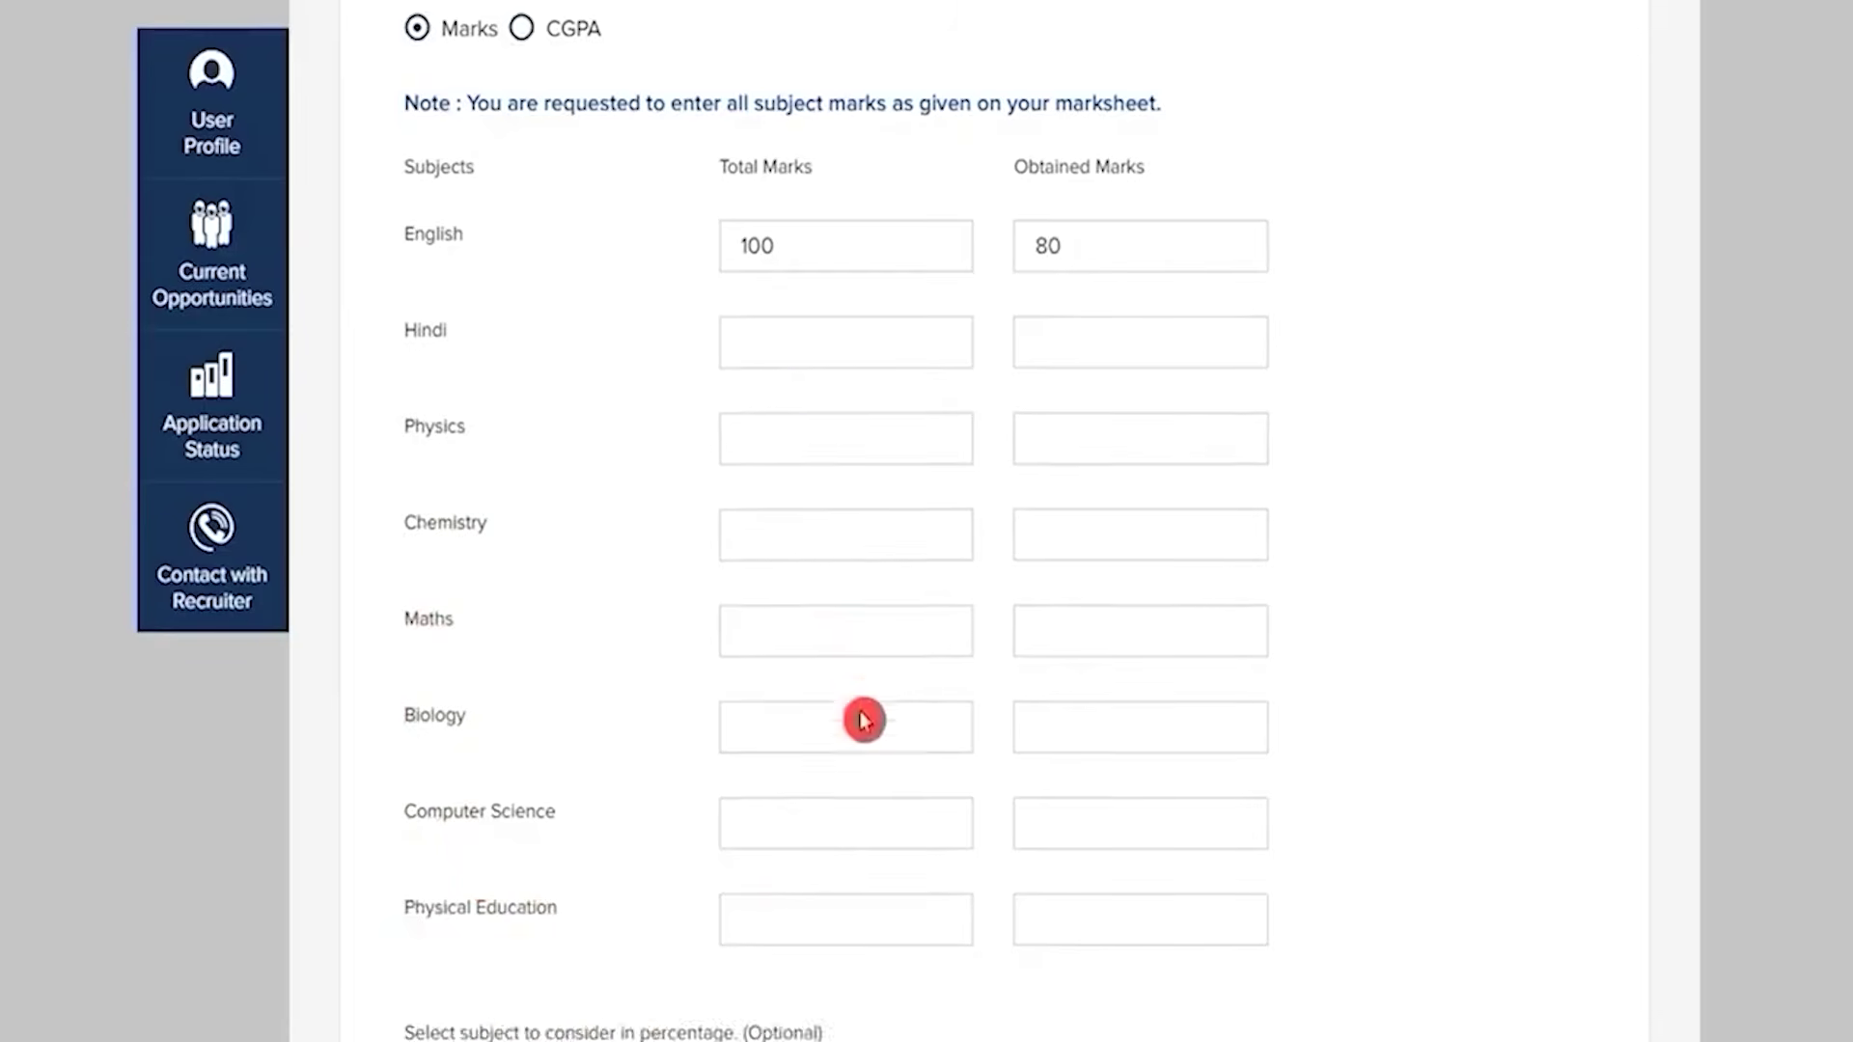
pyautogui.scroll(-4, 860, 720)
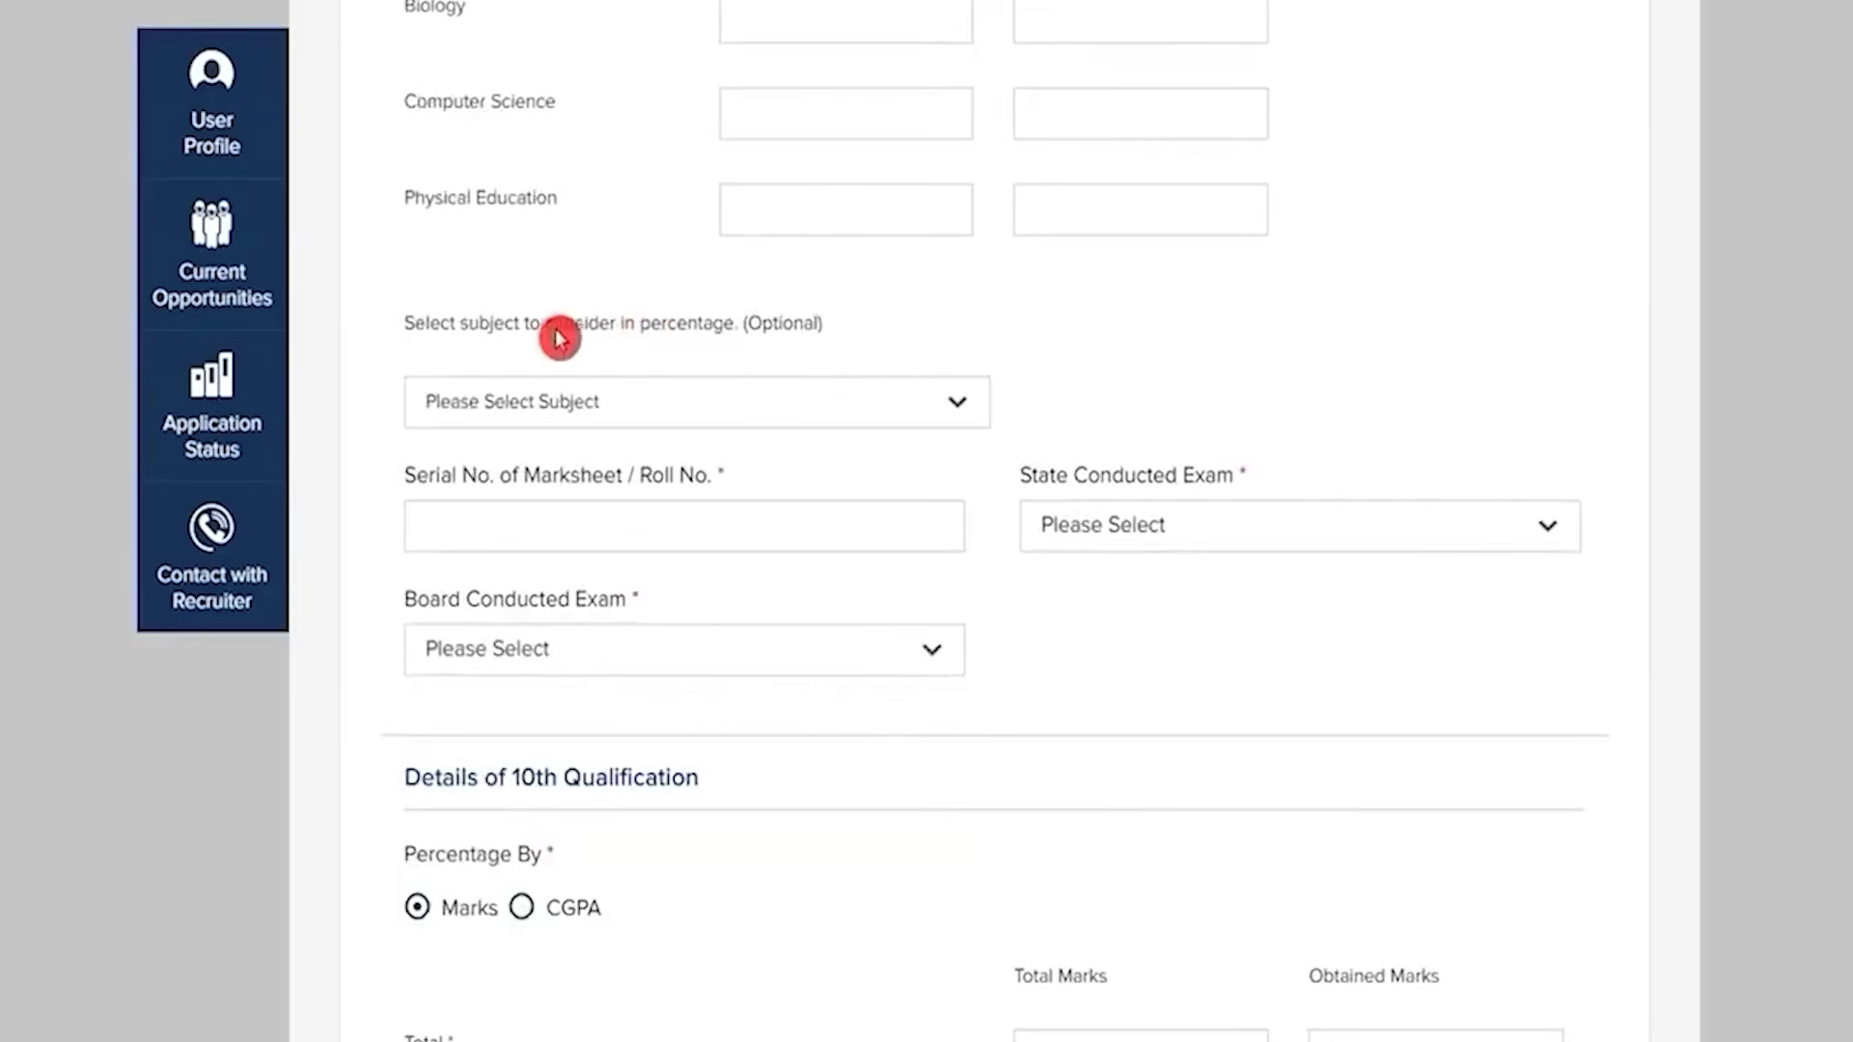
pyautogui.moveTo(456, 328); pyautogui.dragTo(660, 333)
pyautogui.click(670, 403)
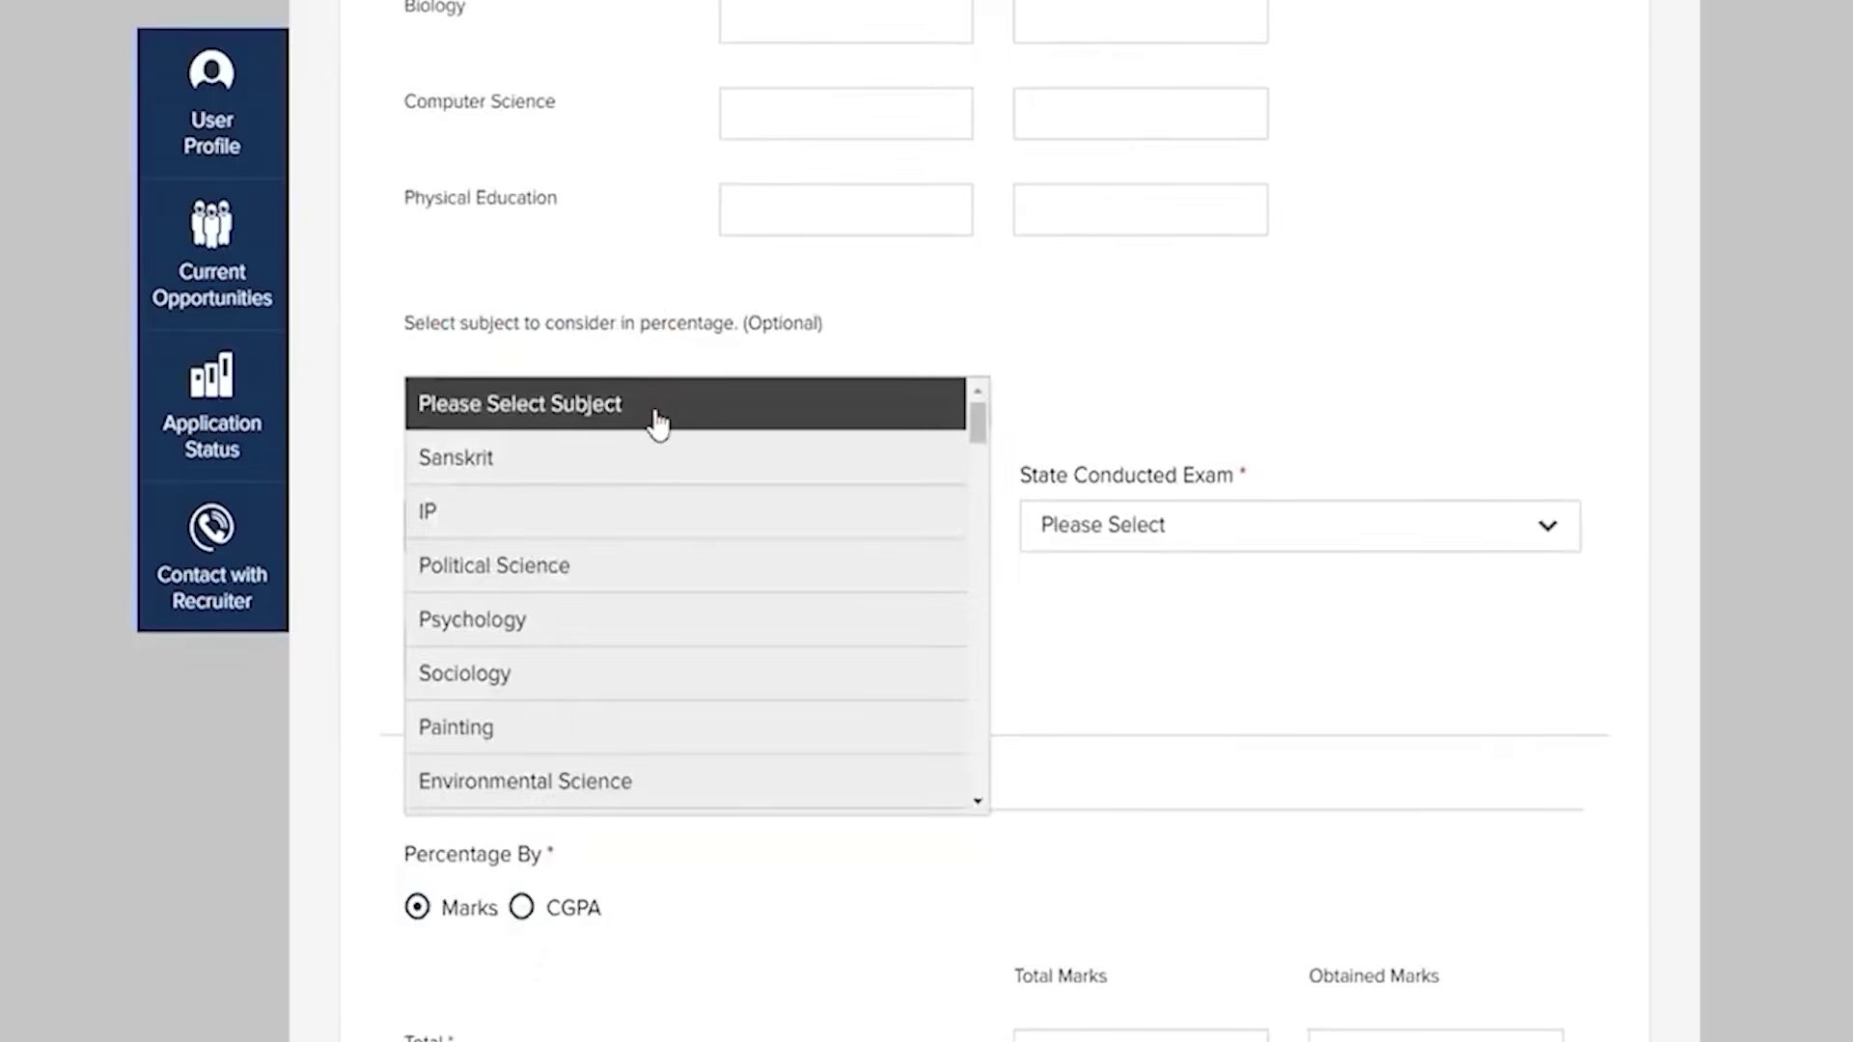
pyautogui.click(1161, 362)
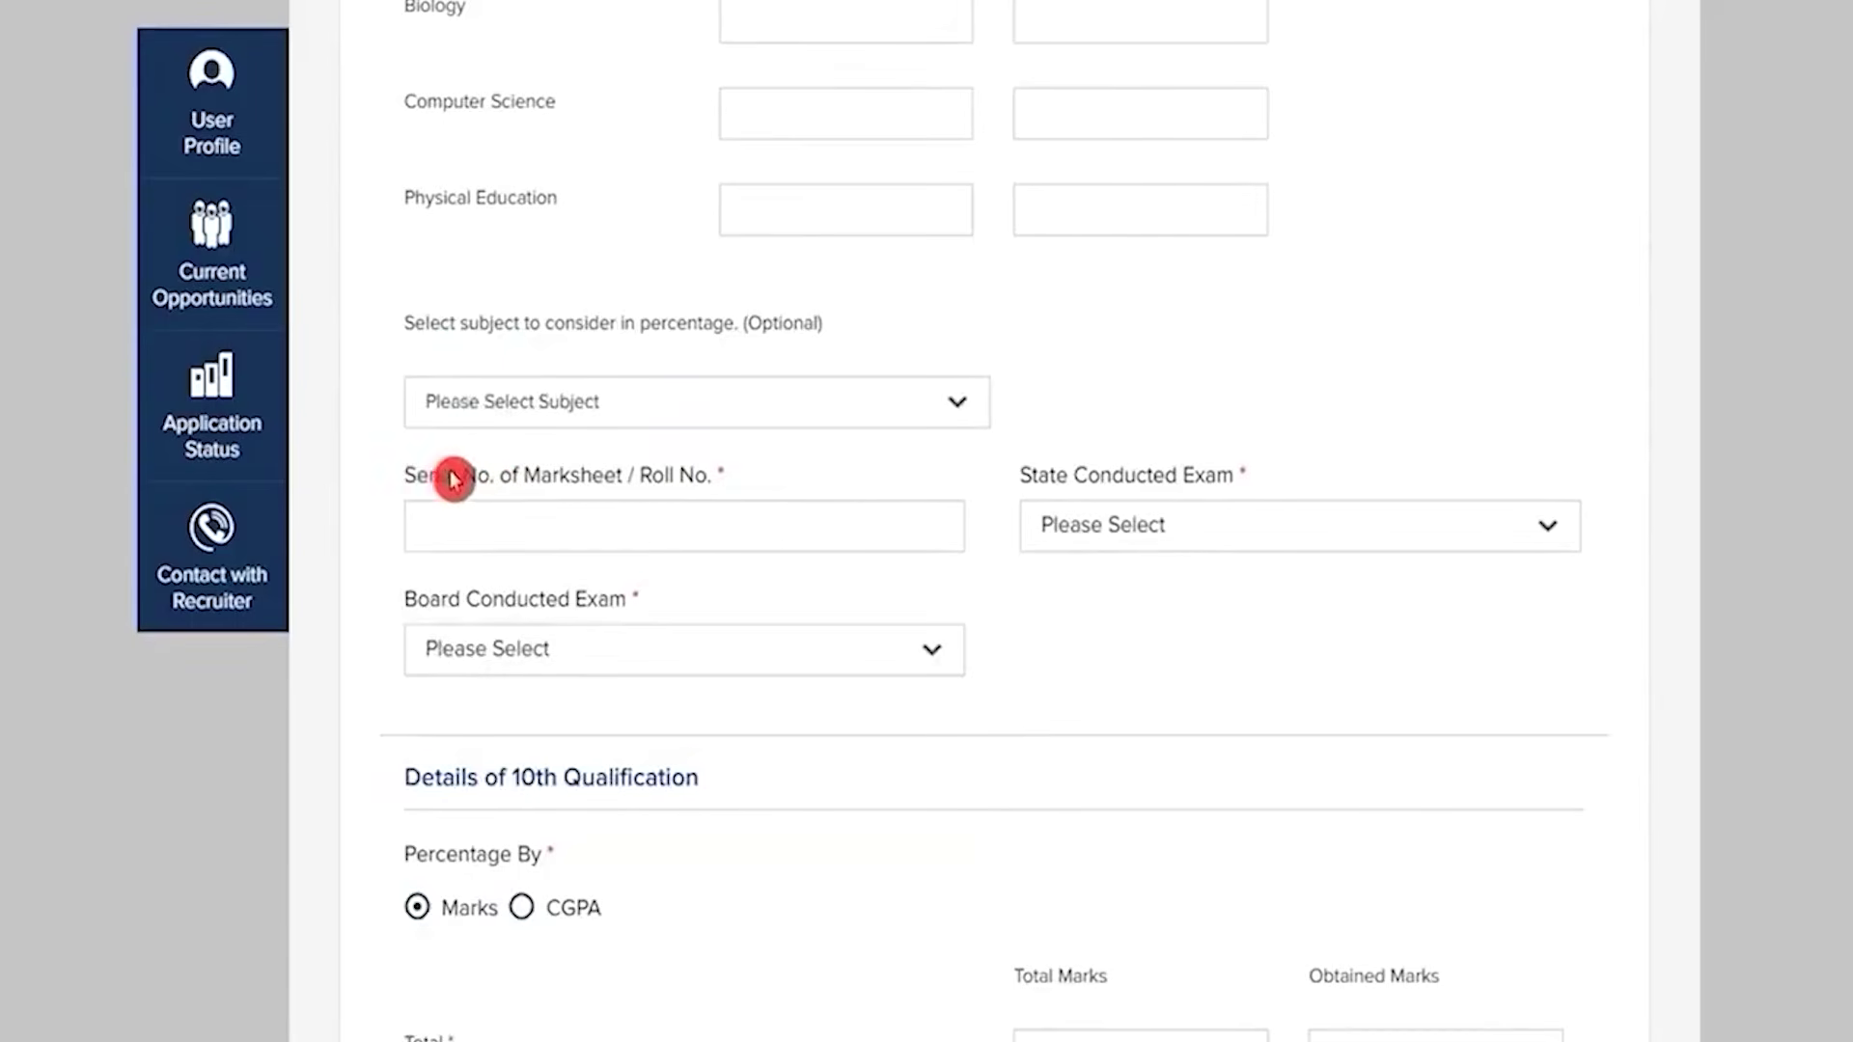
# Enter the serial or roll number of the 12th marksheet
pyautogui.moveTo(431, 480); pyautogui.dragTo(608, 479)
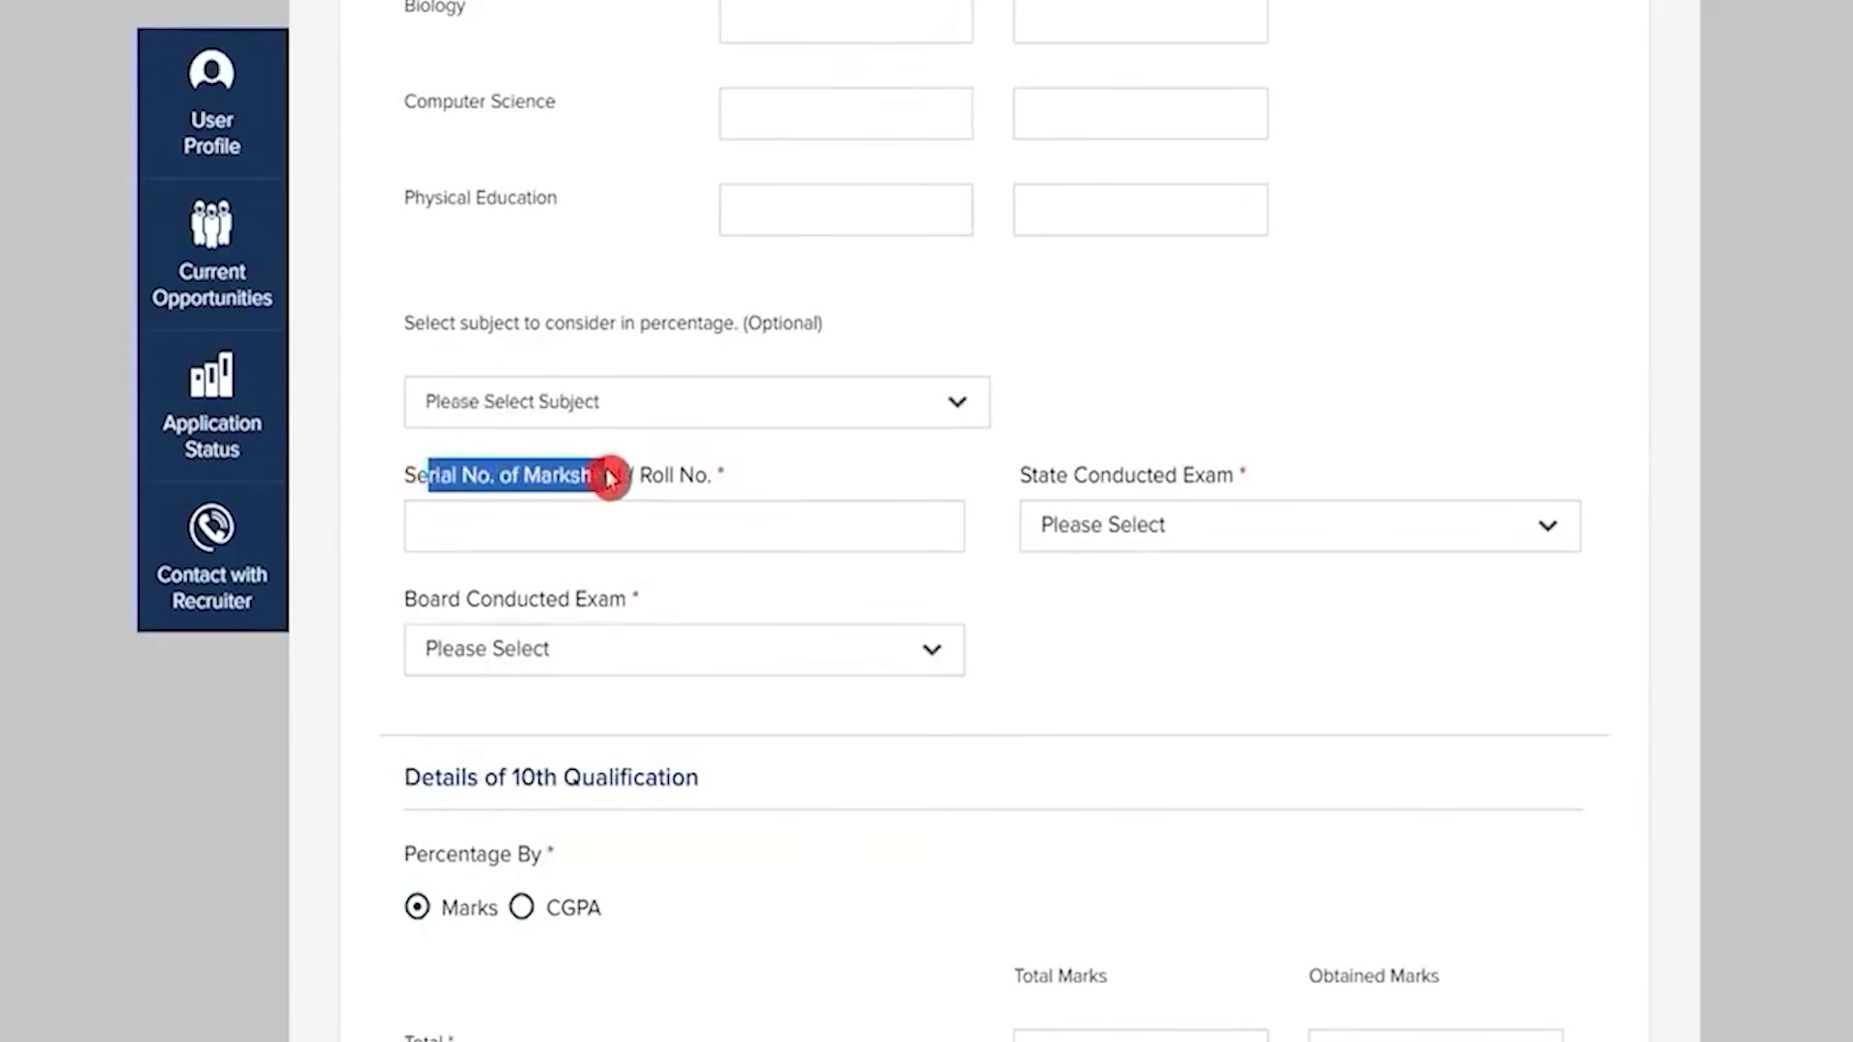
pyautogui.click(545, 523)
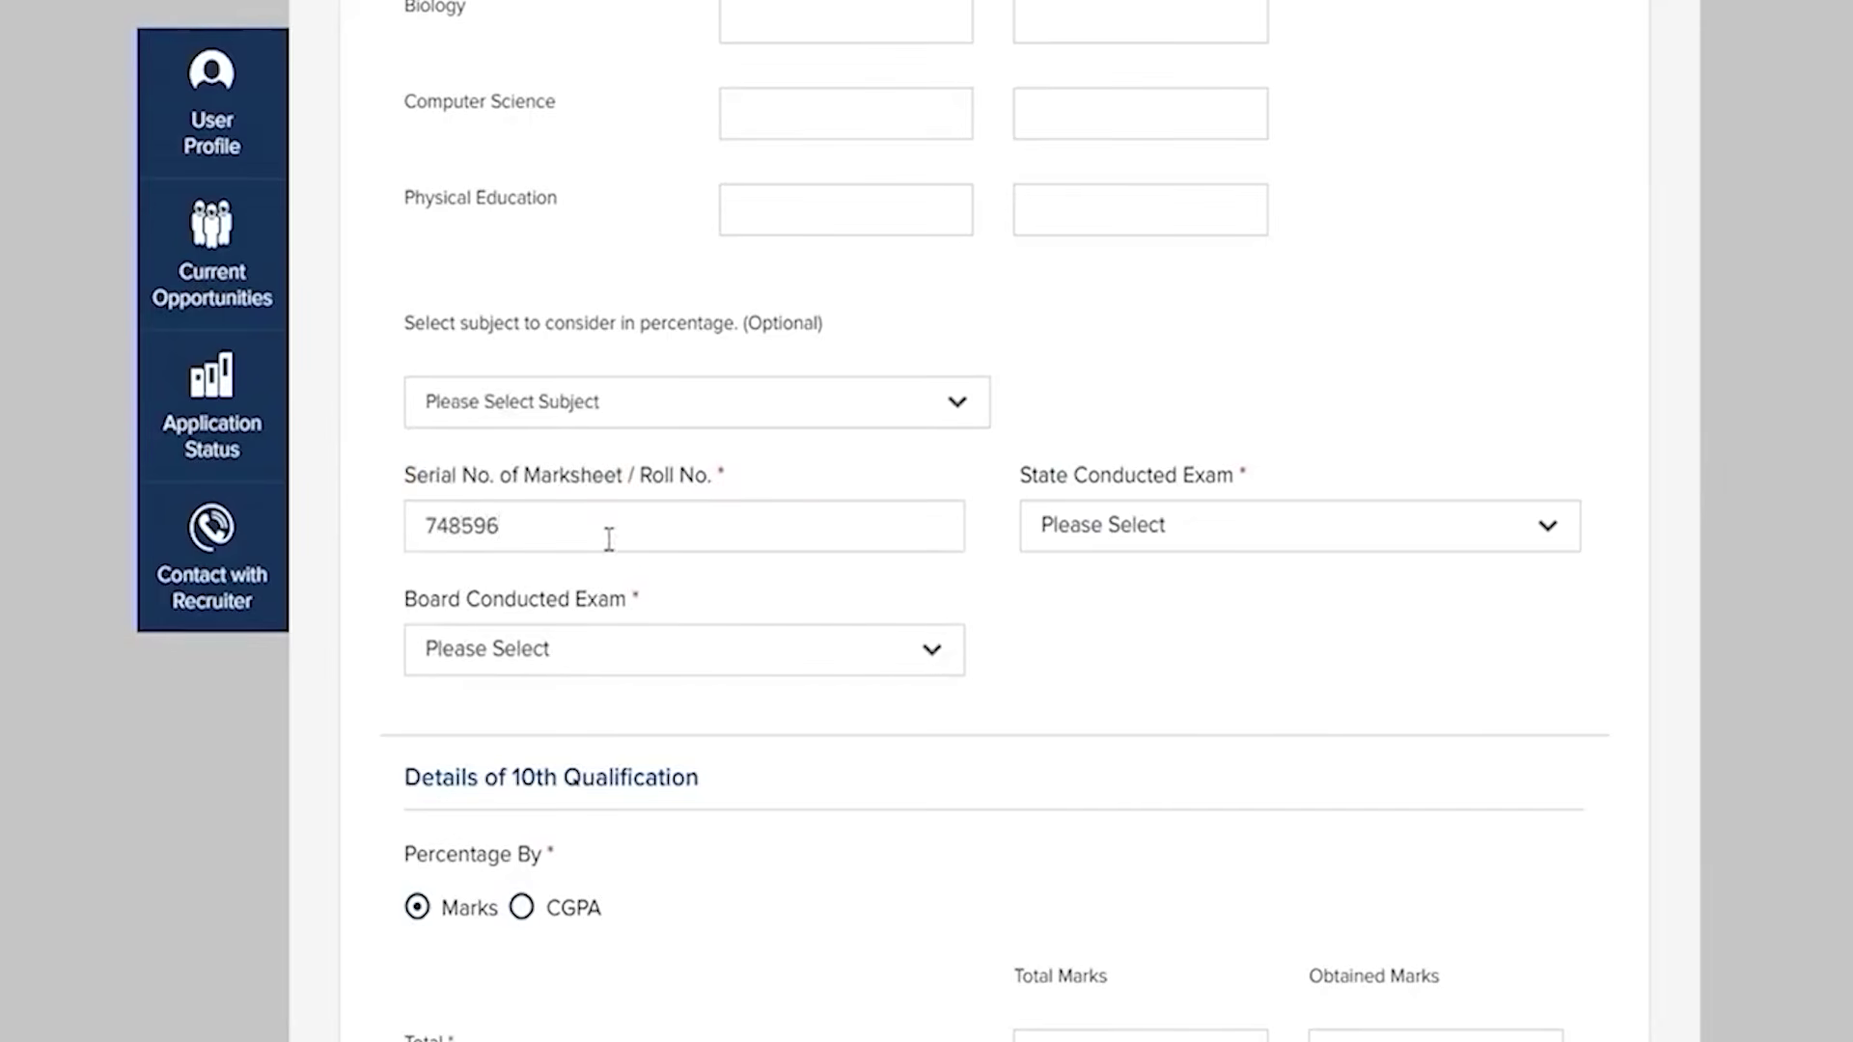
# Set the 12th exam's state to Uttar Pradesh and its board to Central Board of Secondary Education (CBSE)
pyautogui.click(1151, 541)
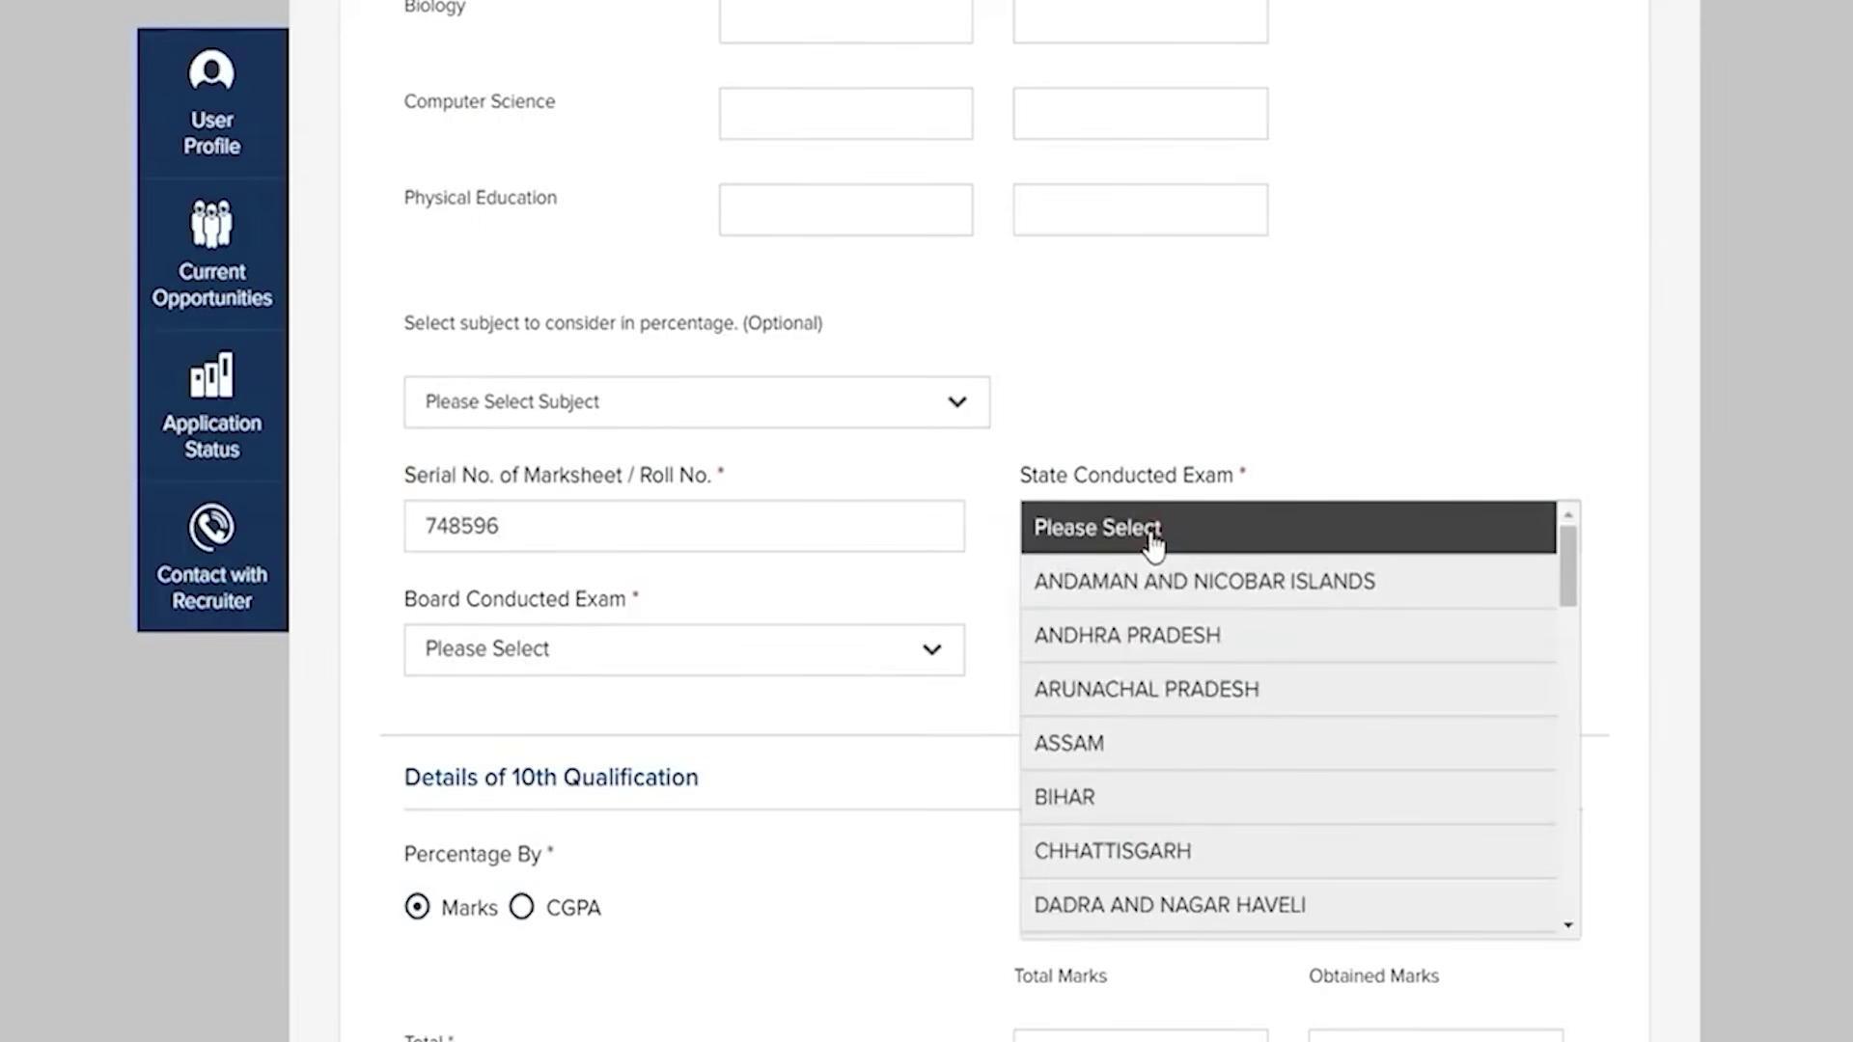
pyautogui.scroll(-15, 1110, 627)
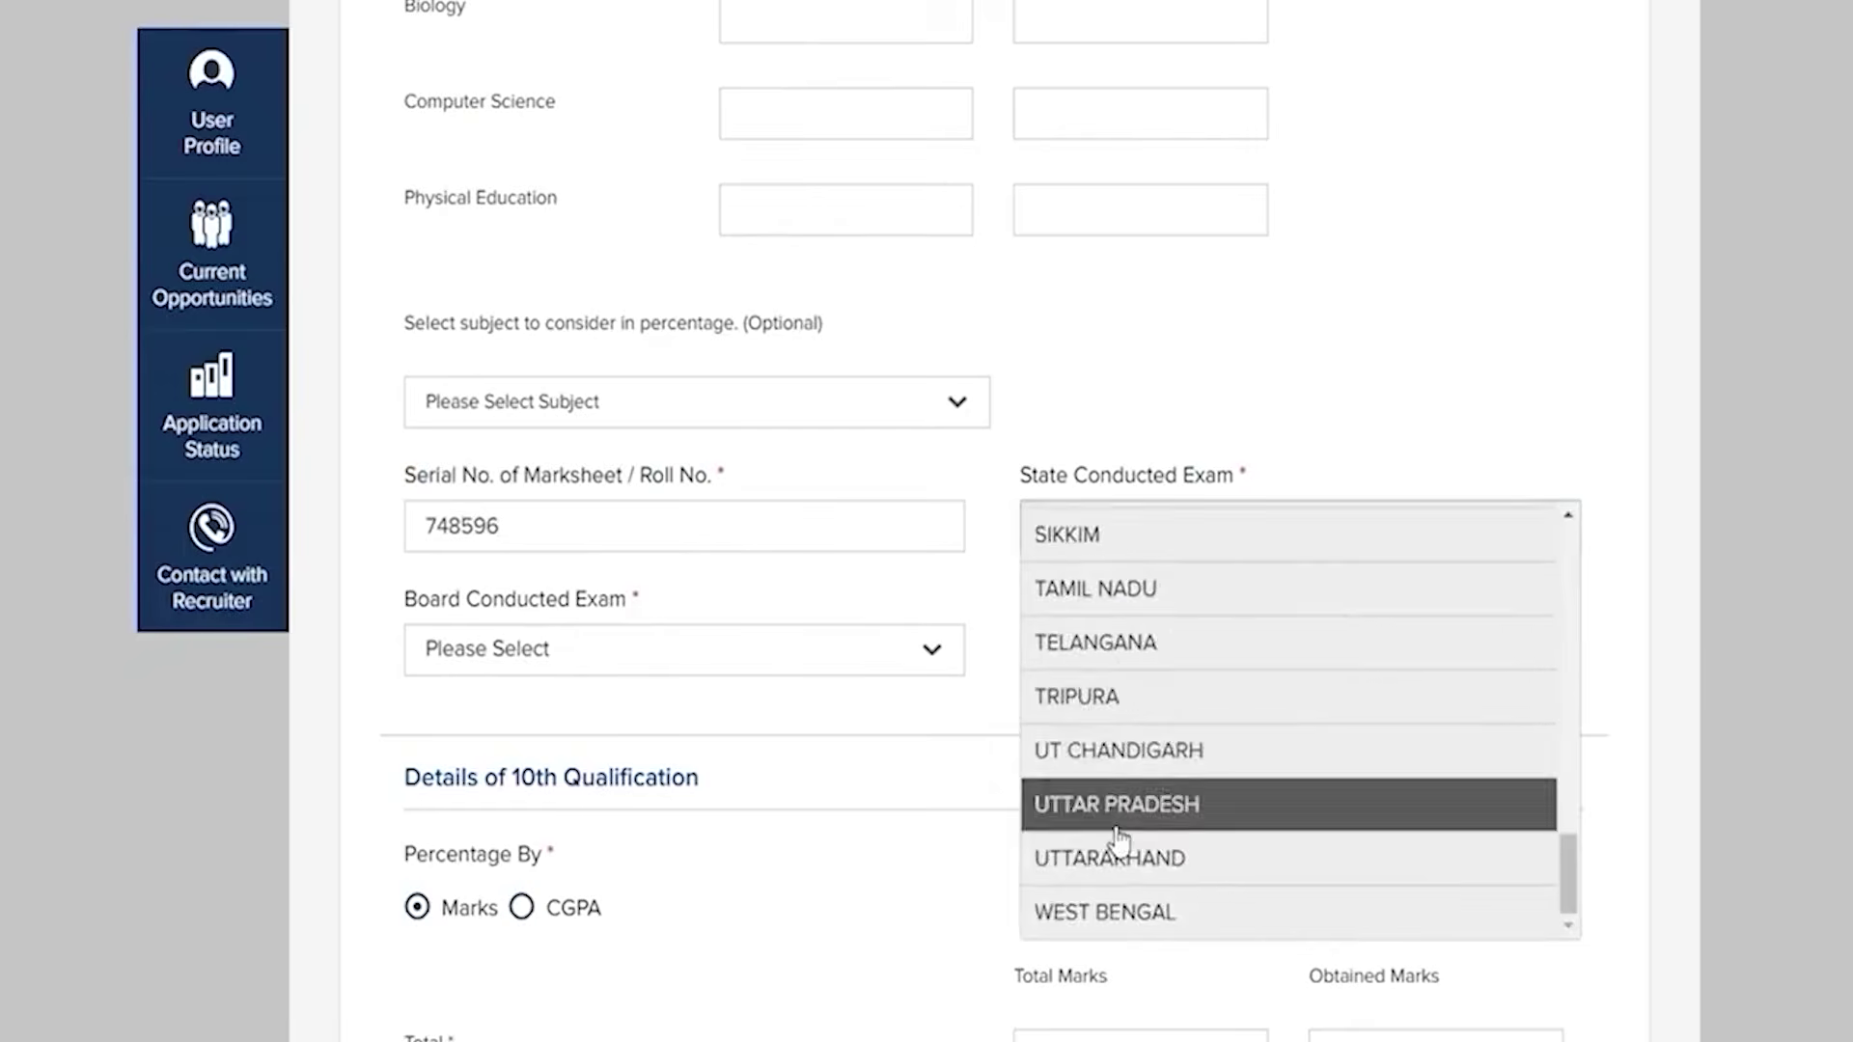
pyautogui.click(1117, 838)
pyautogui.click(569, 660)
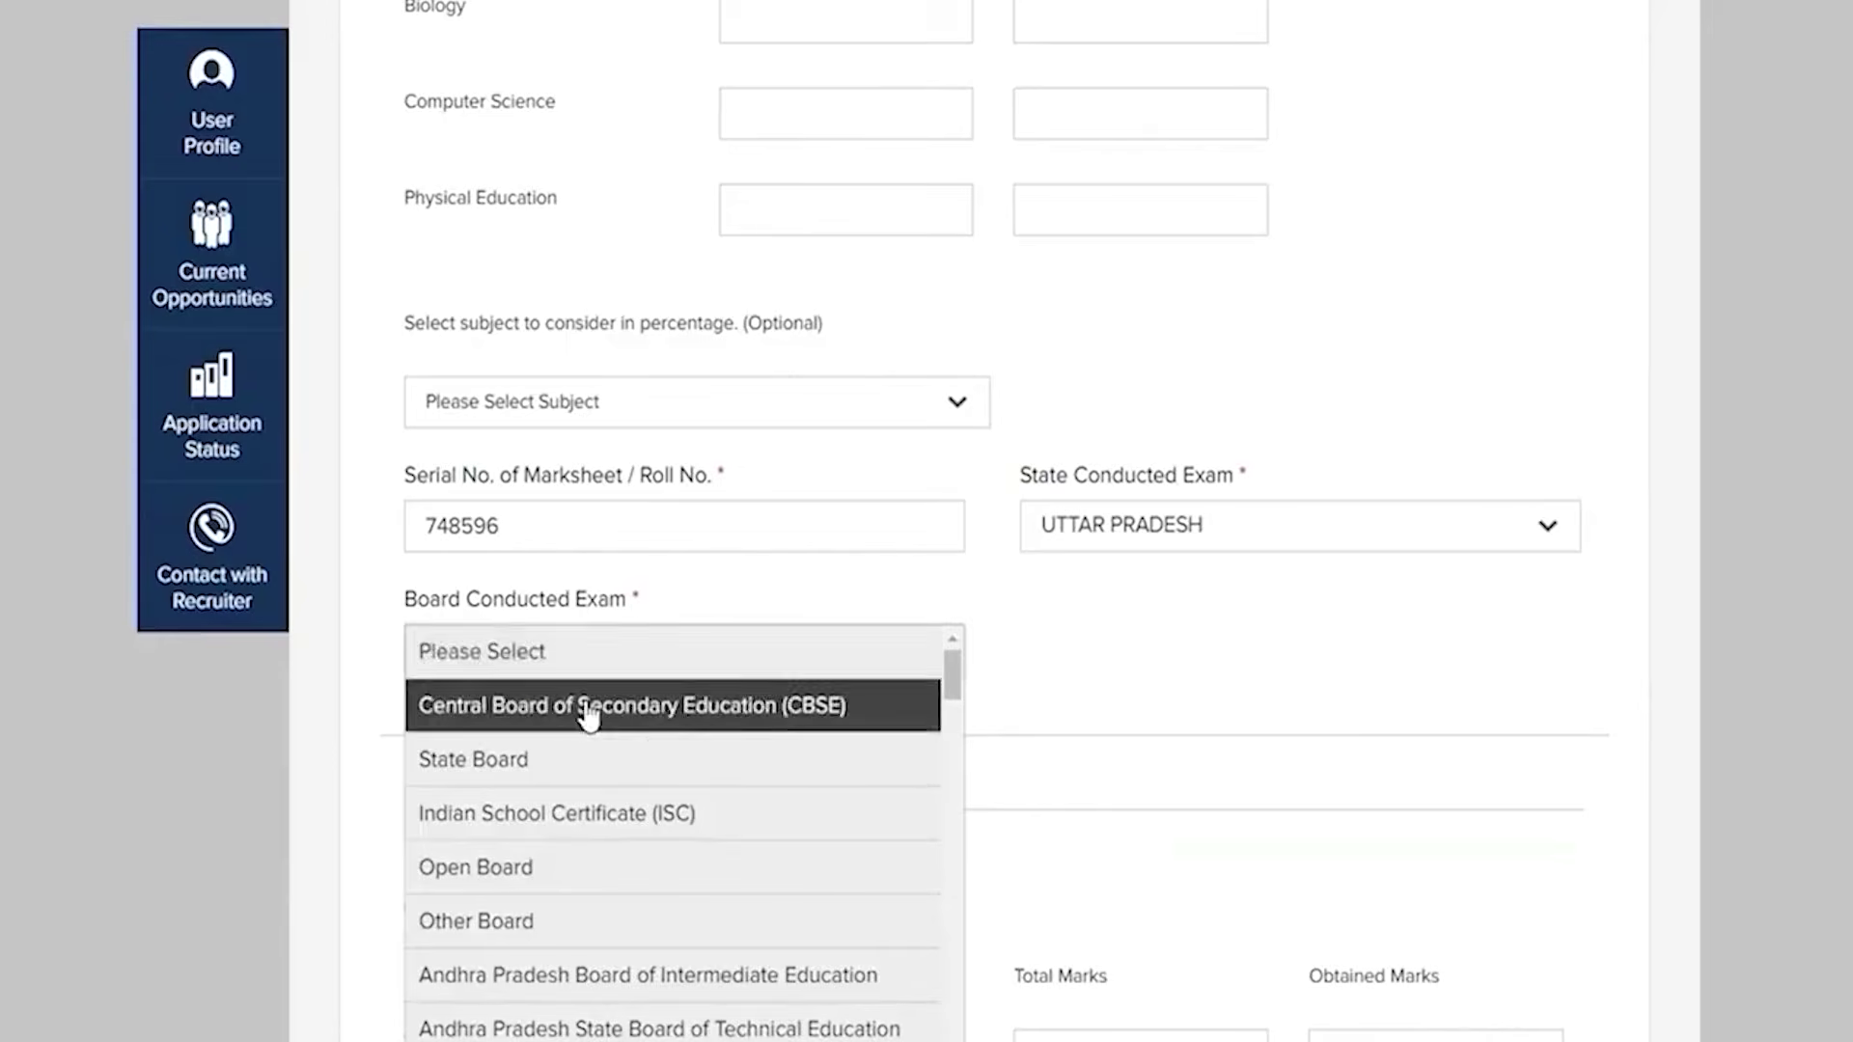
pyautogui.click(583, 707)
# Enter 600 total marks and 450 obtained marks in the 10th qualification details
pyautogui.scroll(-5, 982, 722)
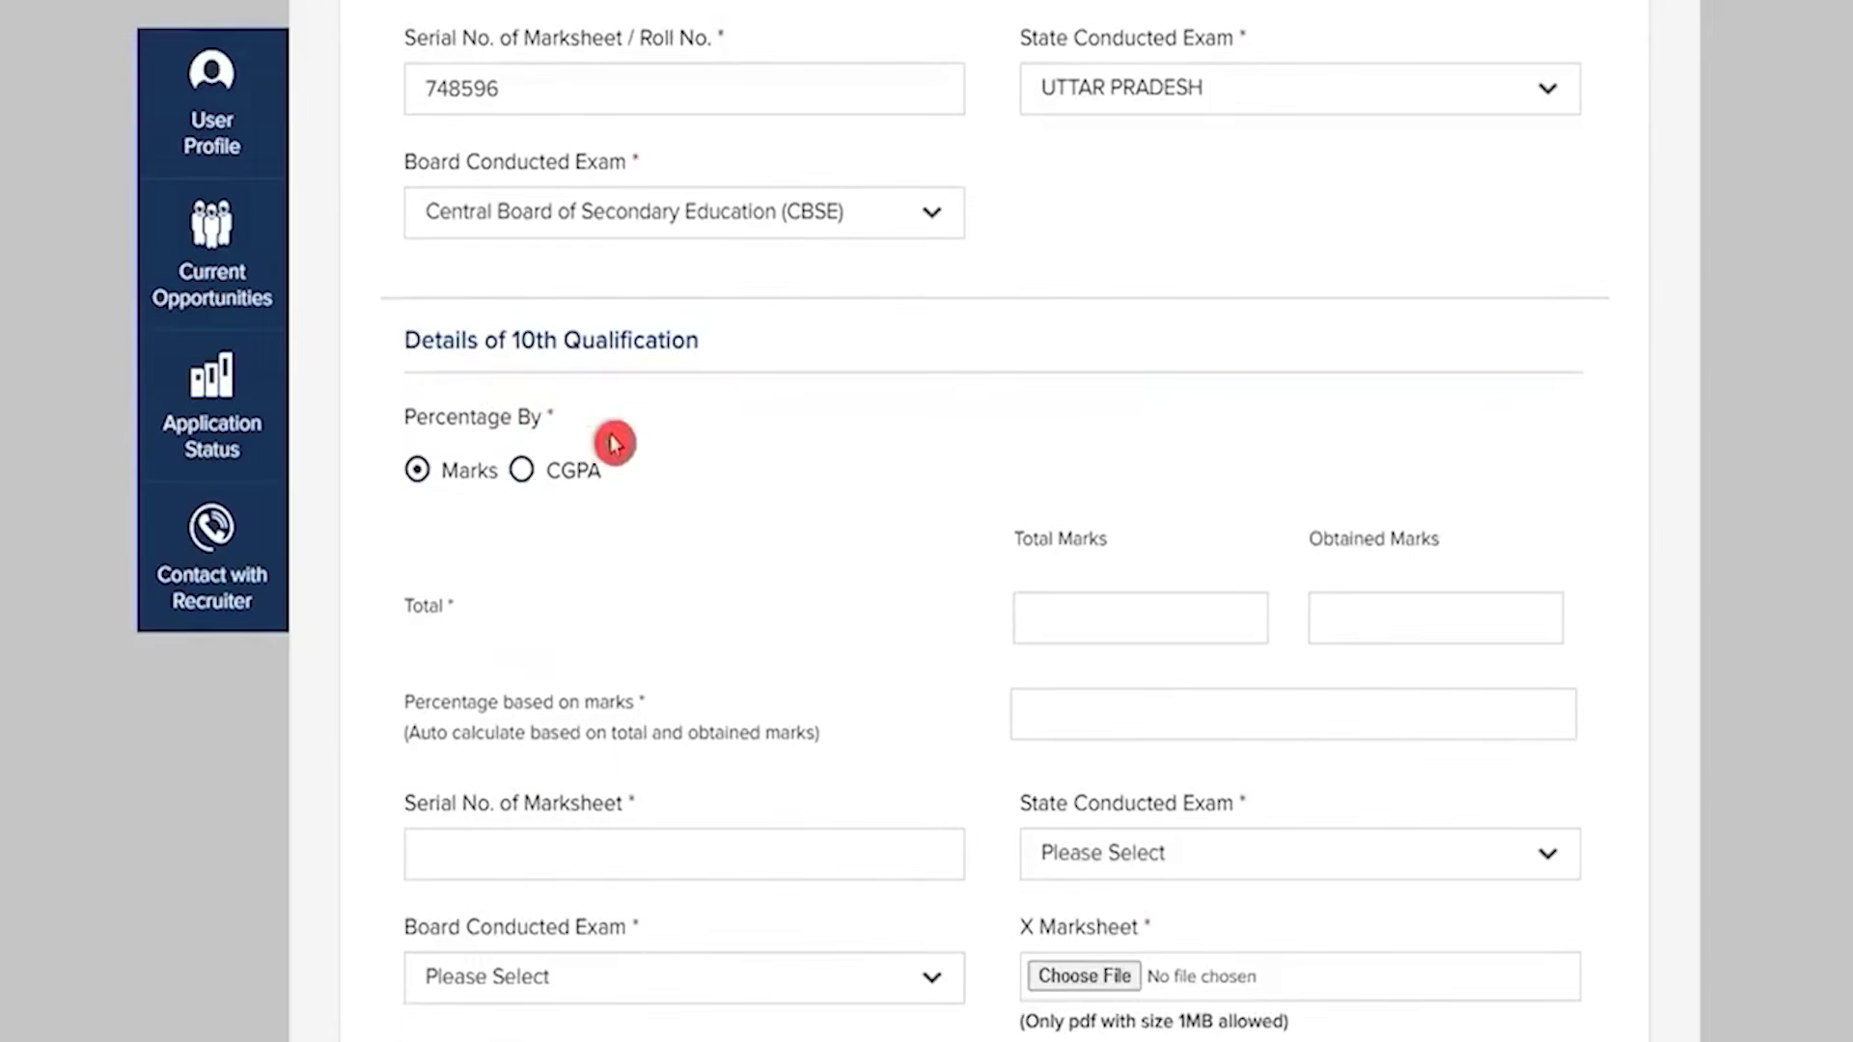
pyautogui.moveTo(409, 341); pyautogui.dragTo(663, 347)
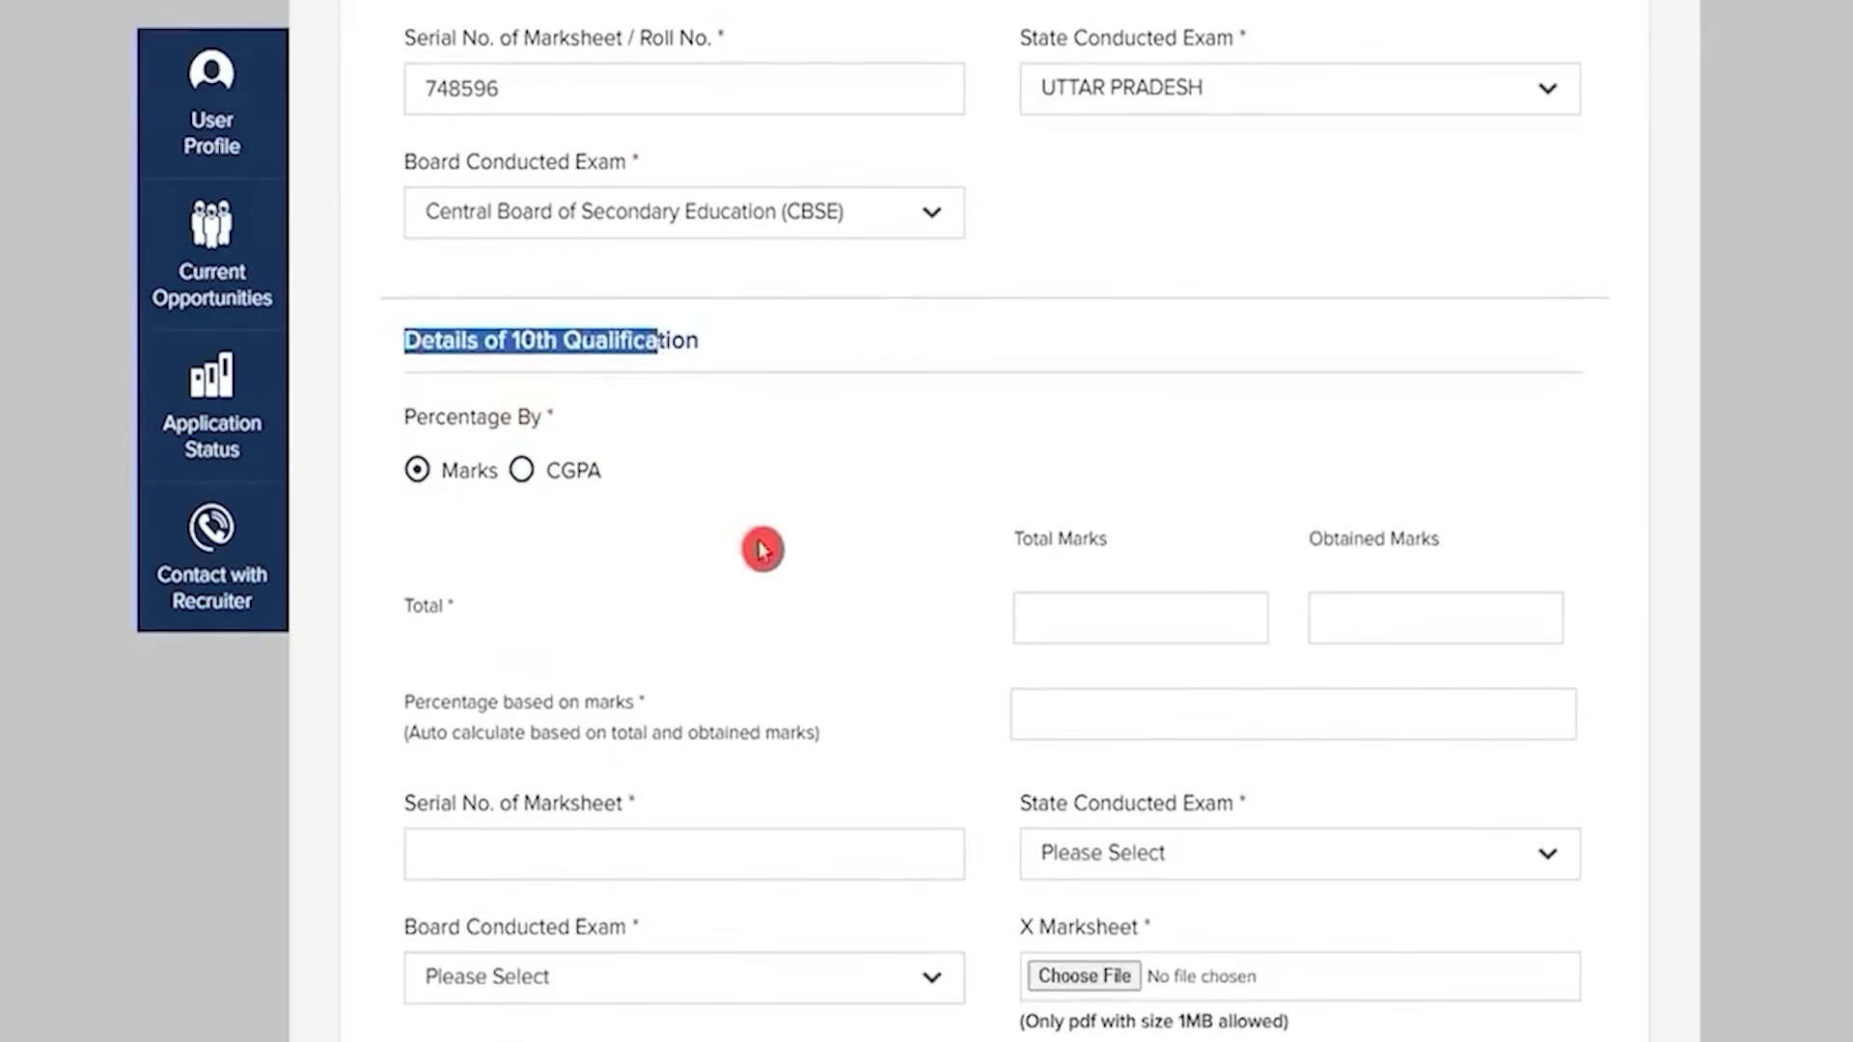
pyautogui.scroll(-2, 762, 550)
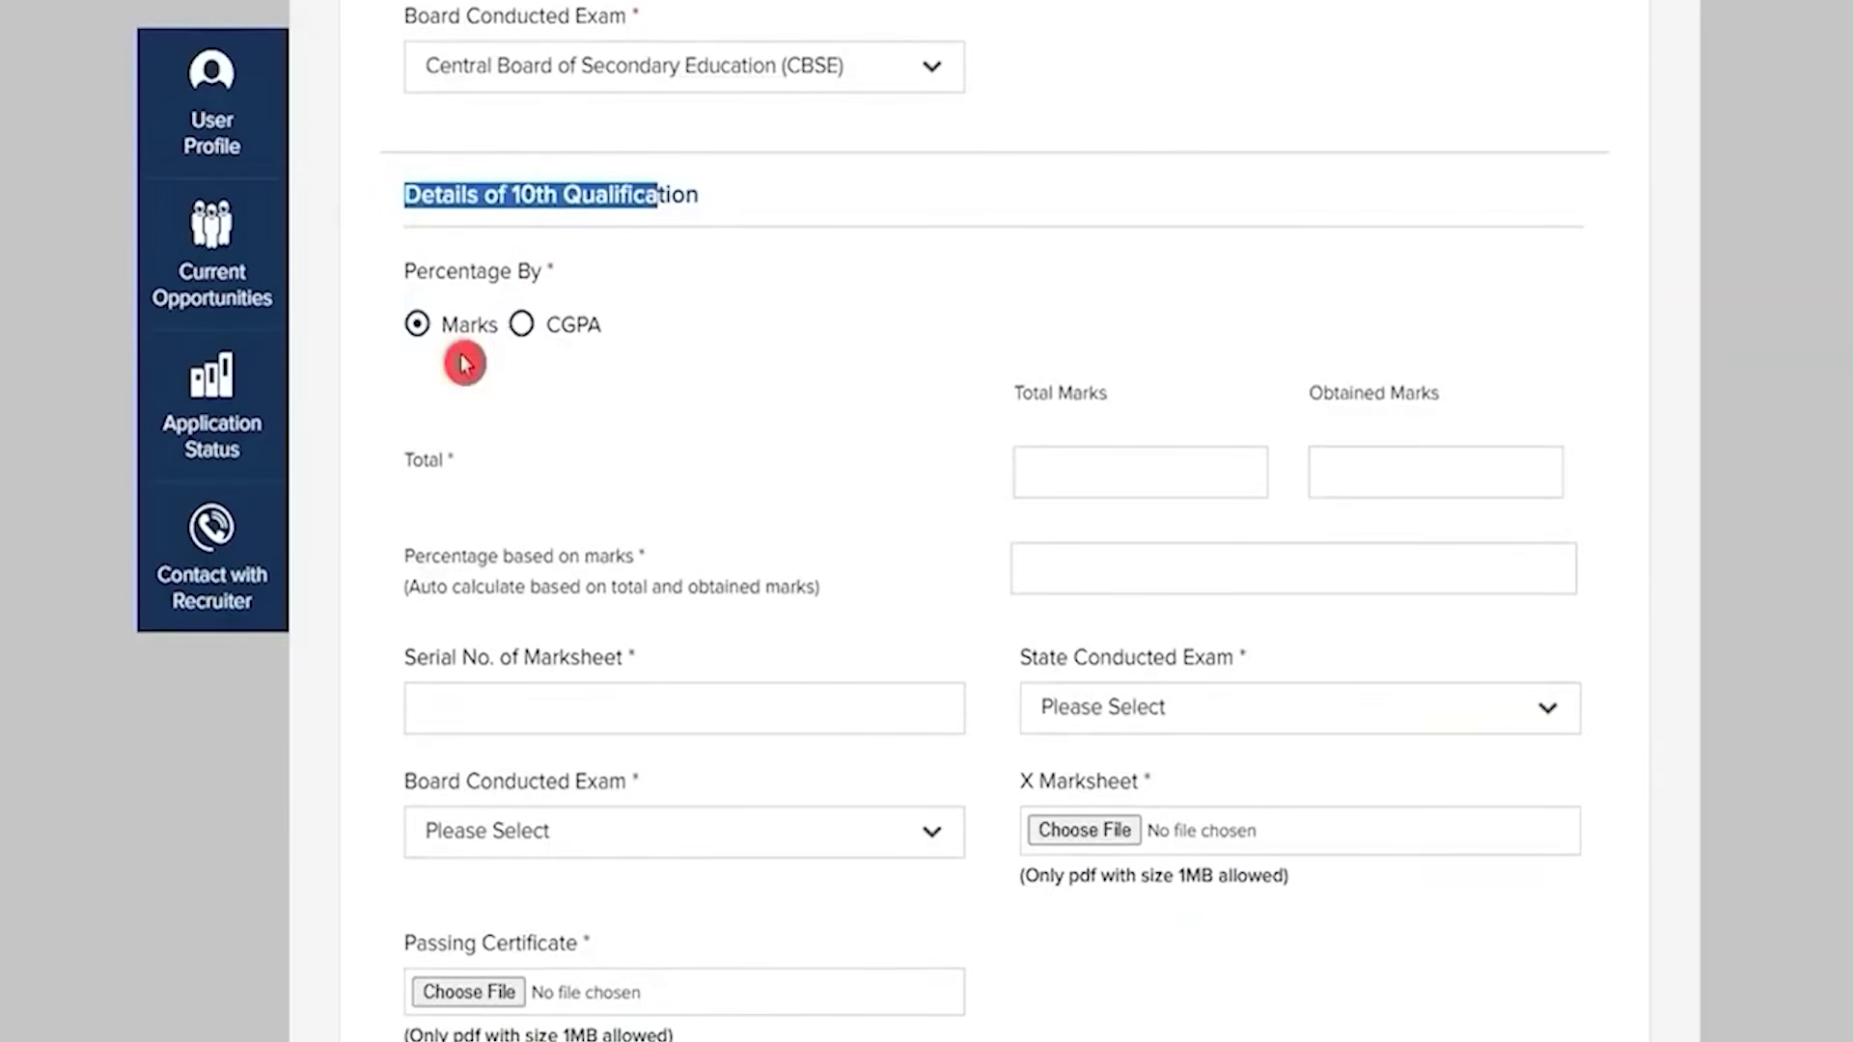
pyautogui.click(1085, 473)
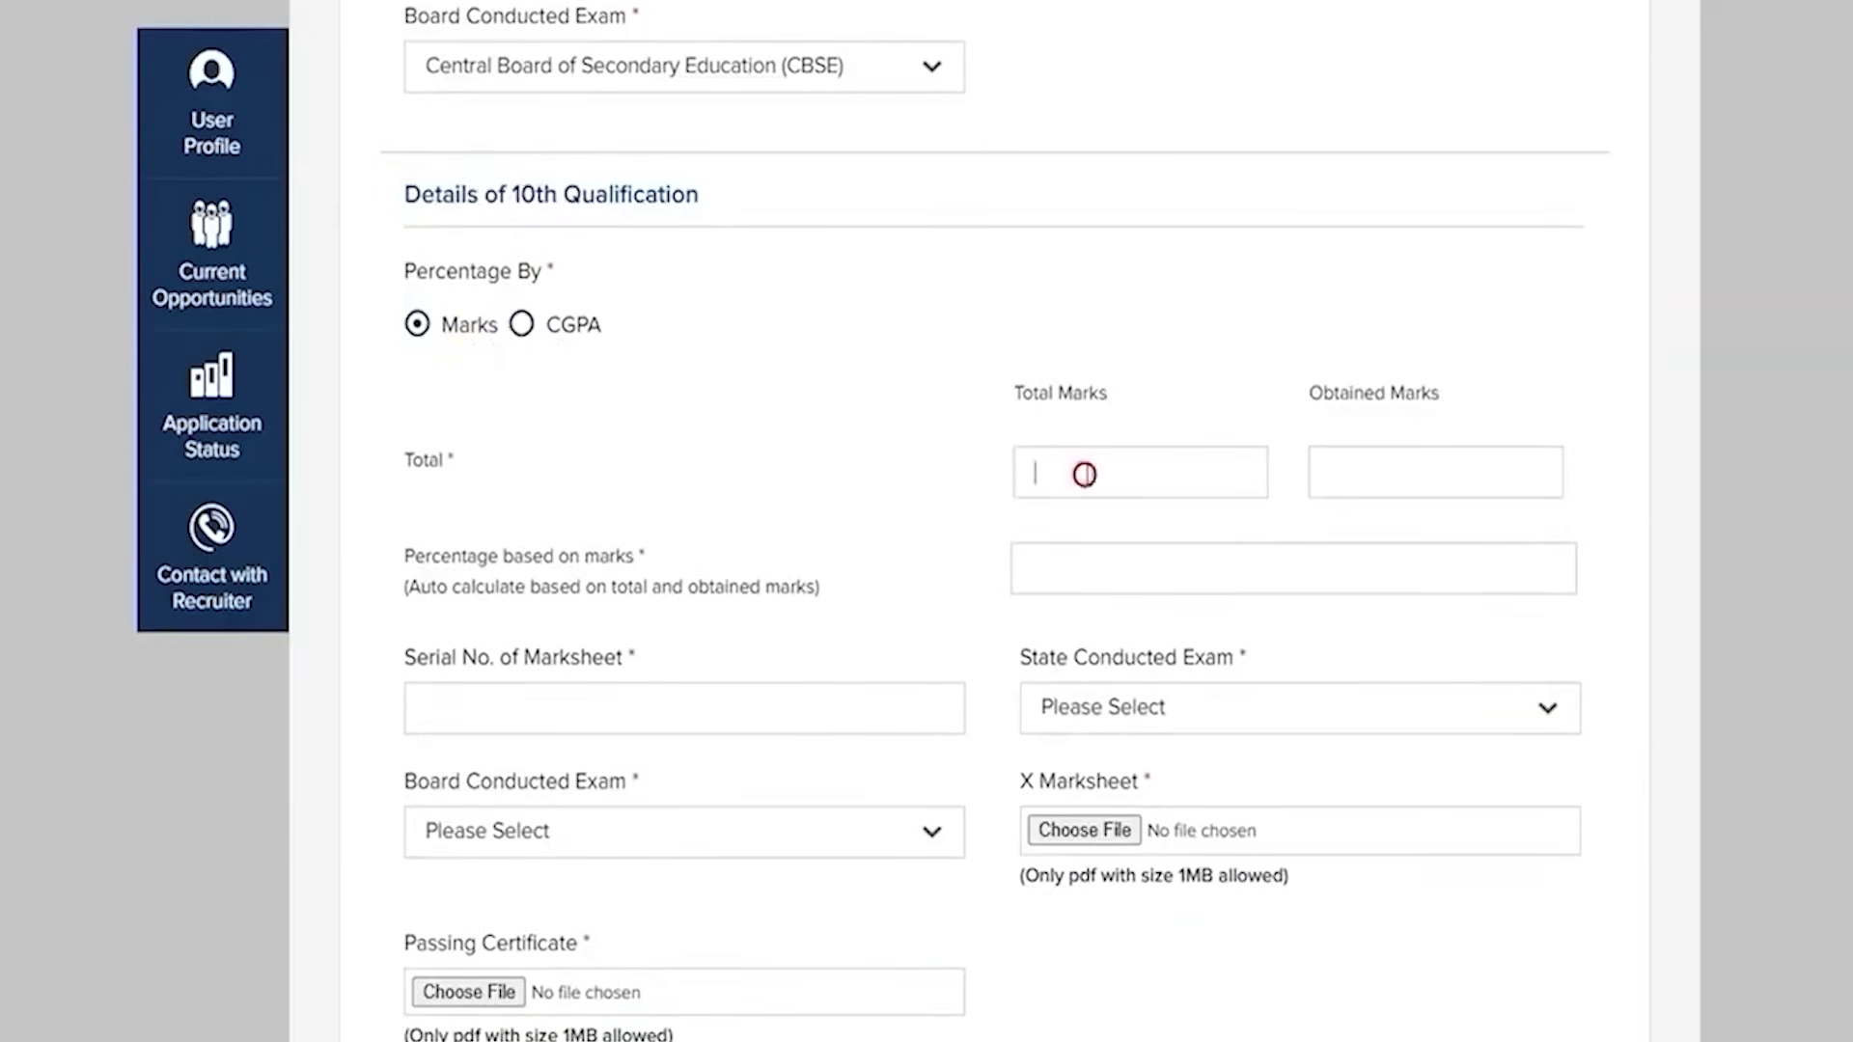
pyautogui.write('600')
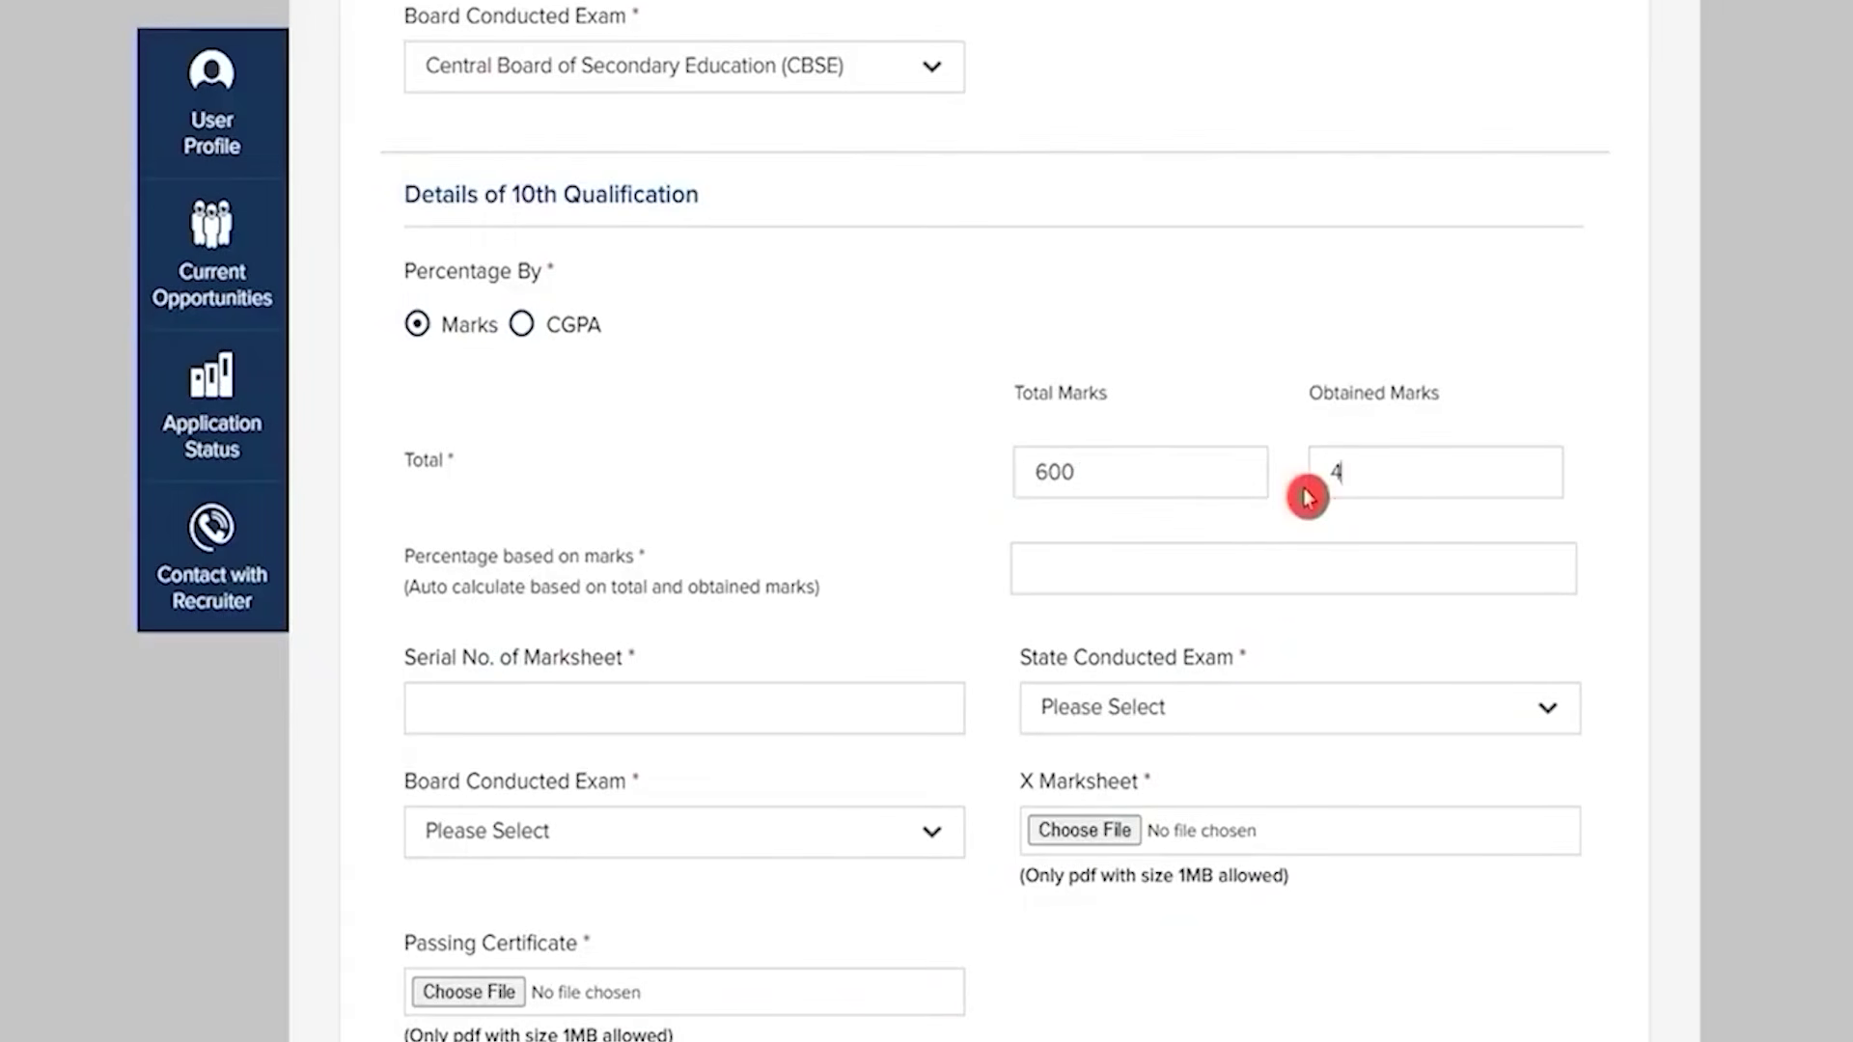
pyautogui.press('Tab')
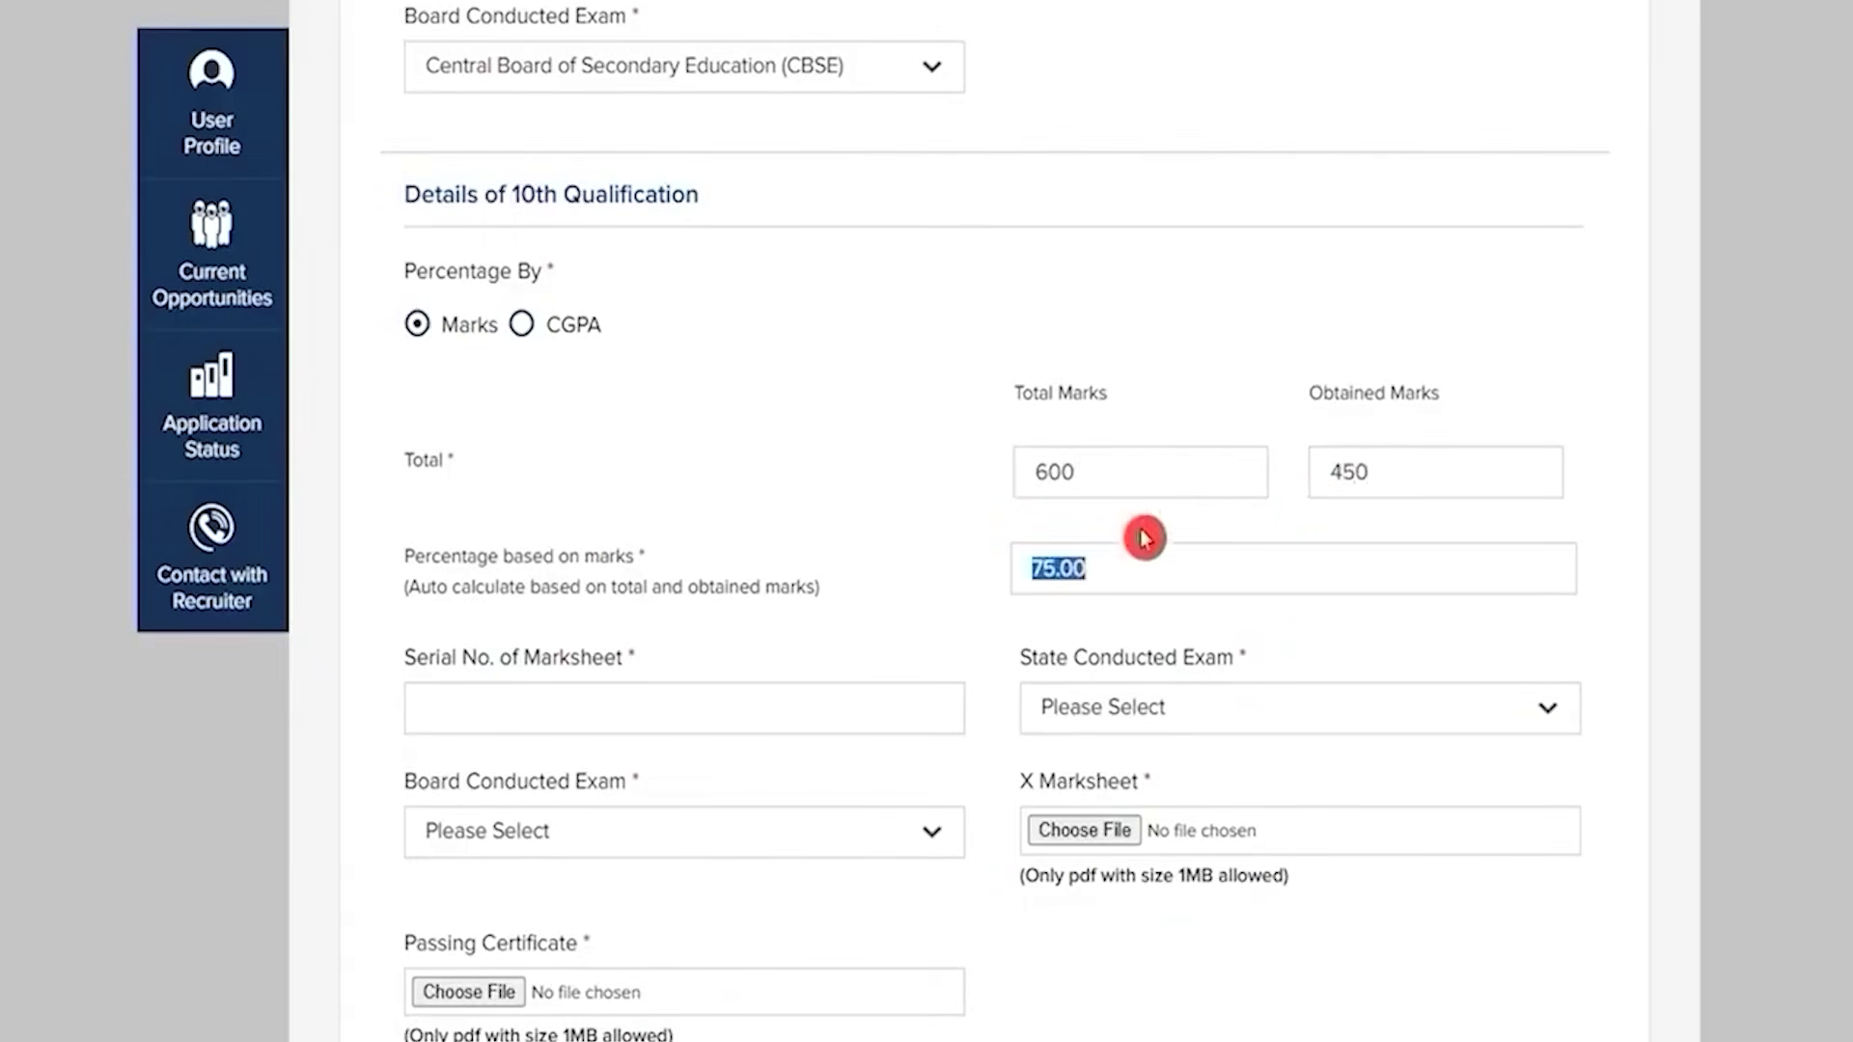
# Enter the serial number of the 10th marksheet
pyautogui.click(976, 632)
pyautogui.scroll(-3, 867, 488)
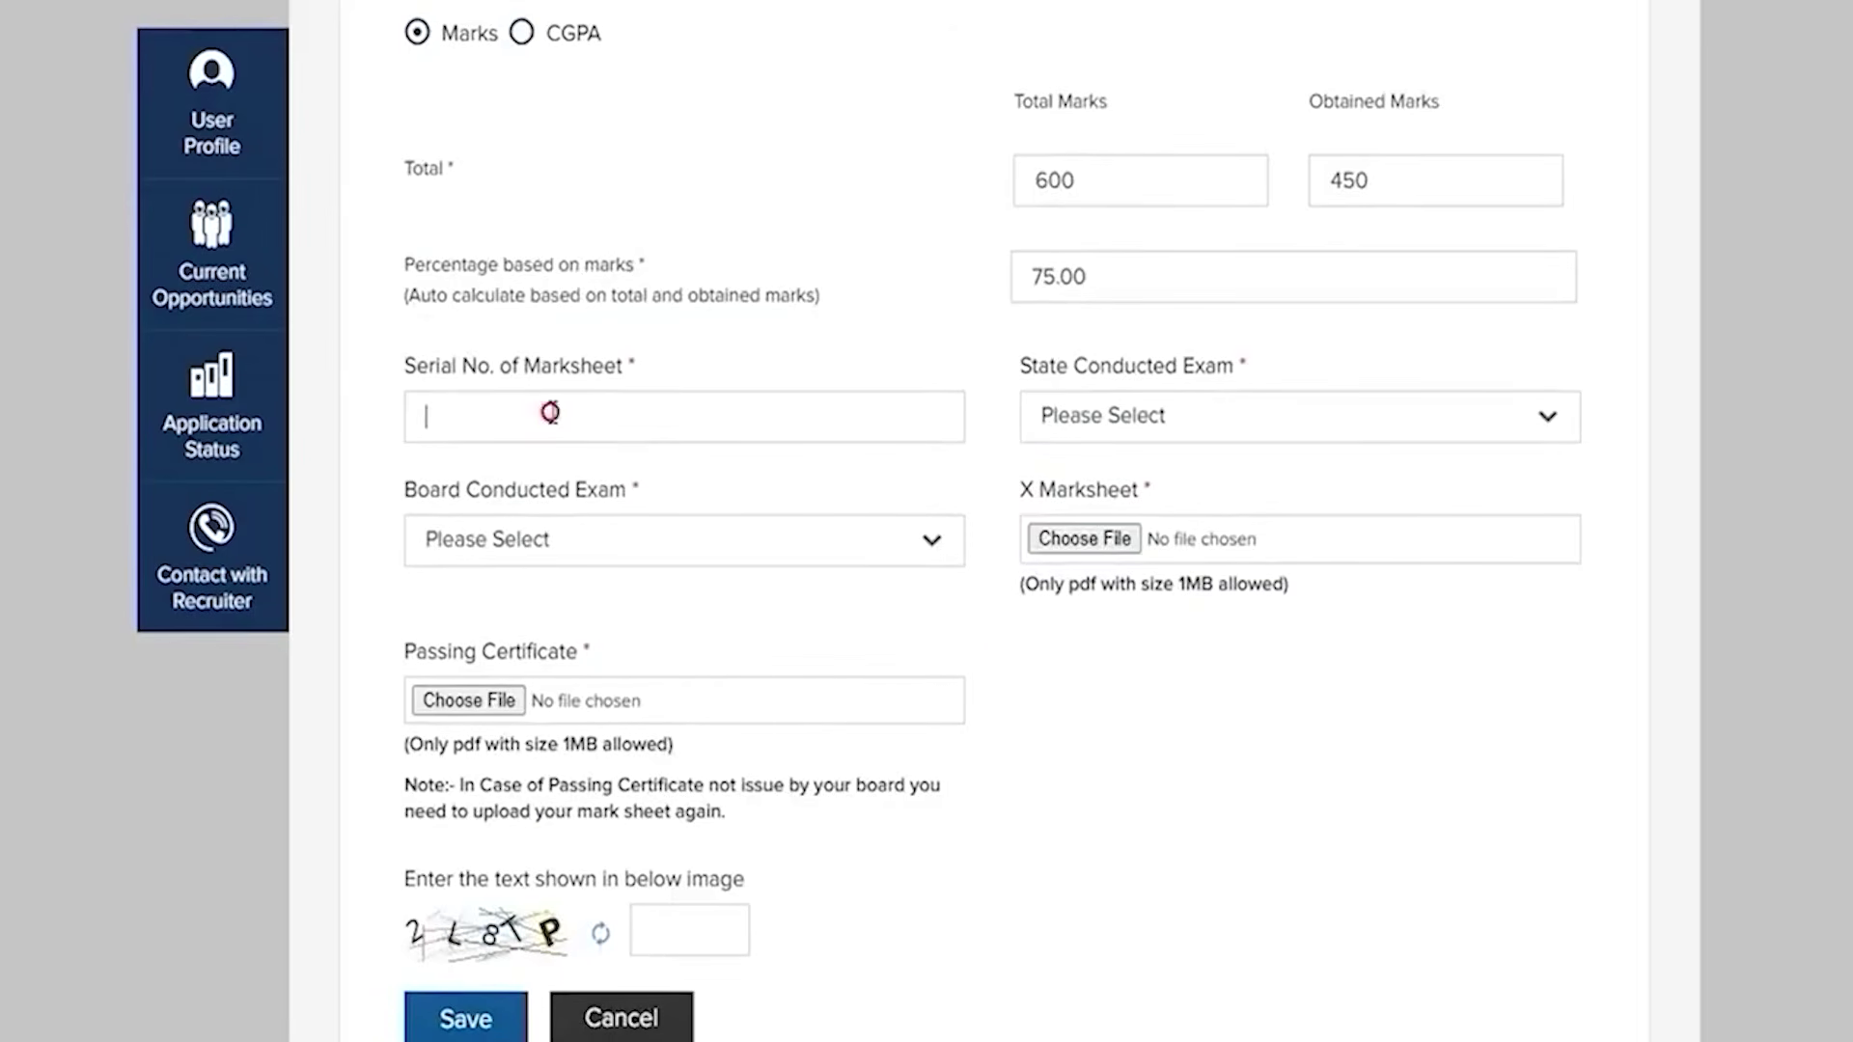
pyautogui.write('69')
# Set the 10th exam's state to Uttar Pradesh and its board to Central Board of Secondary Education (CBSE)
pyautogui.click(1134, 420)
pyautogui.scroll(-15, 1161, 627)
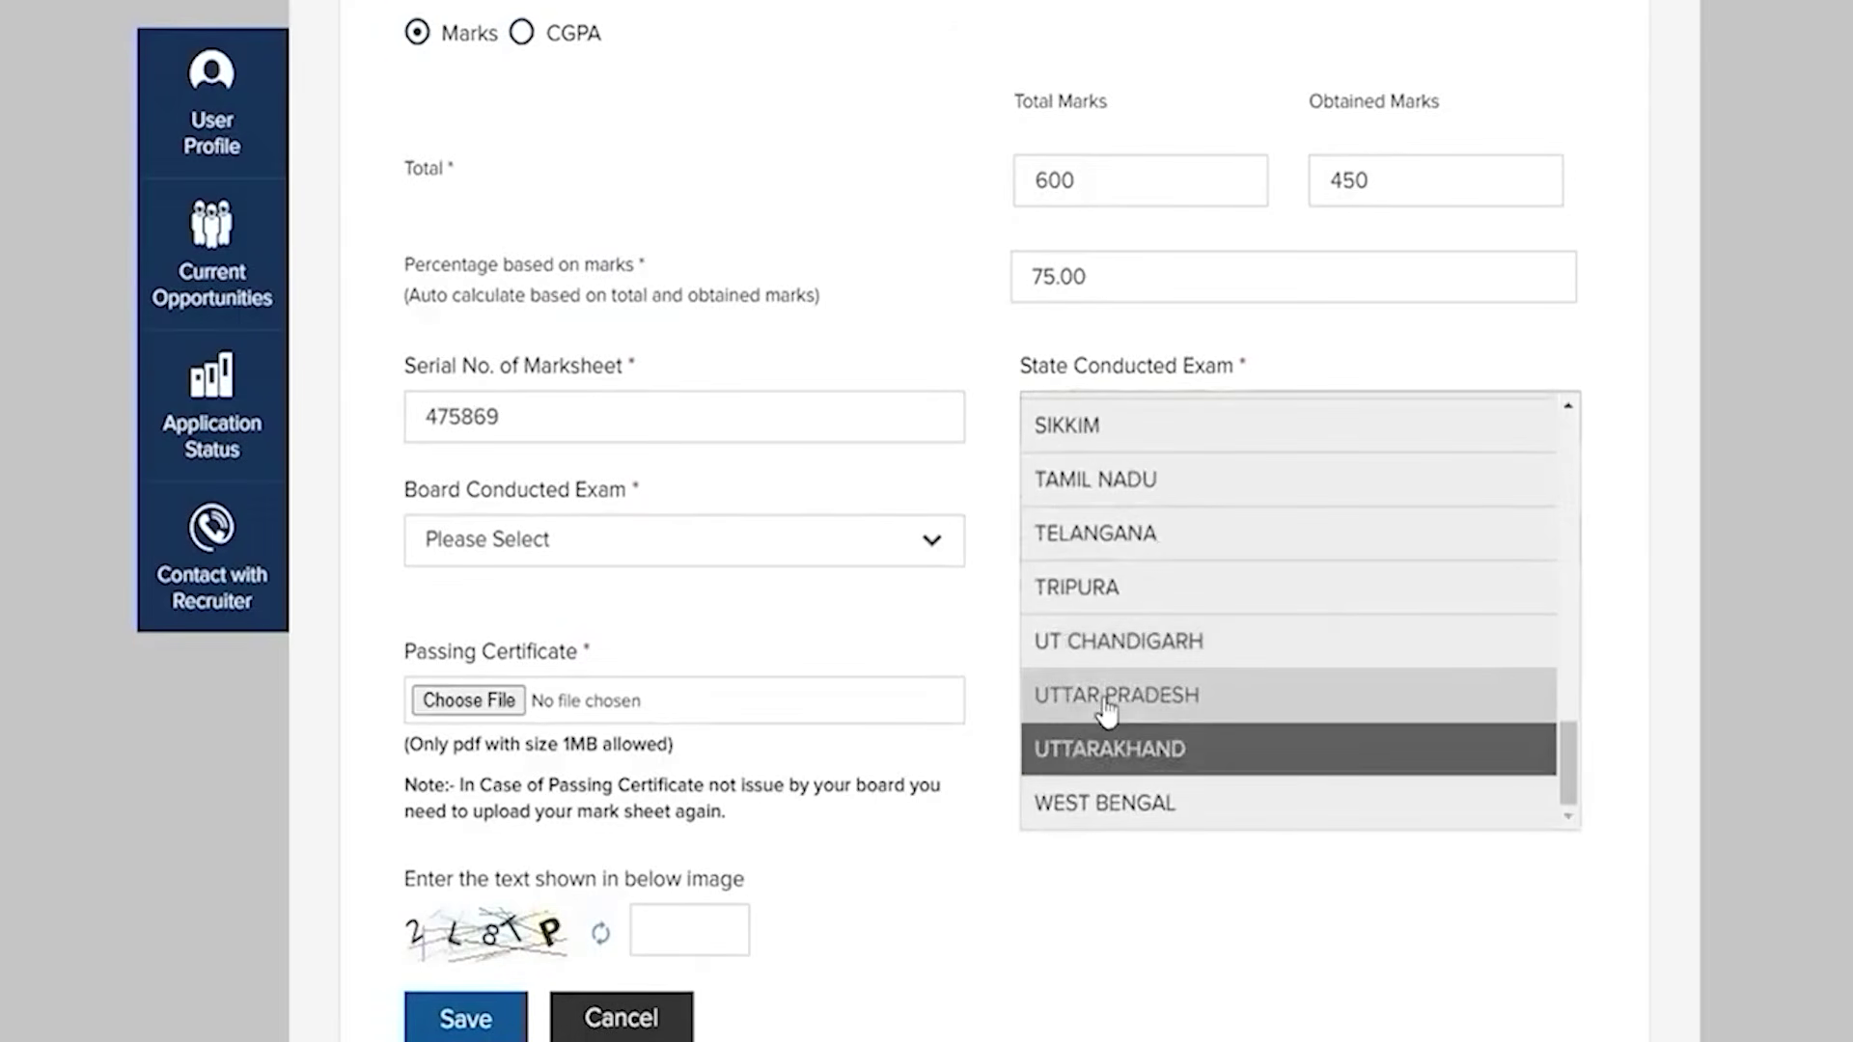
pyautogui.click(1105, 697)
pyautogui.click(512, 546)
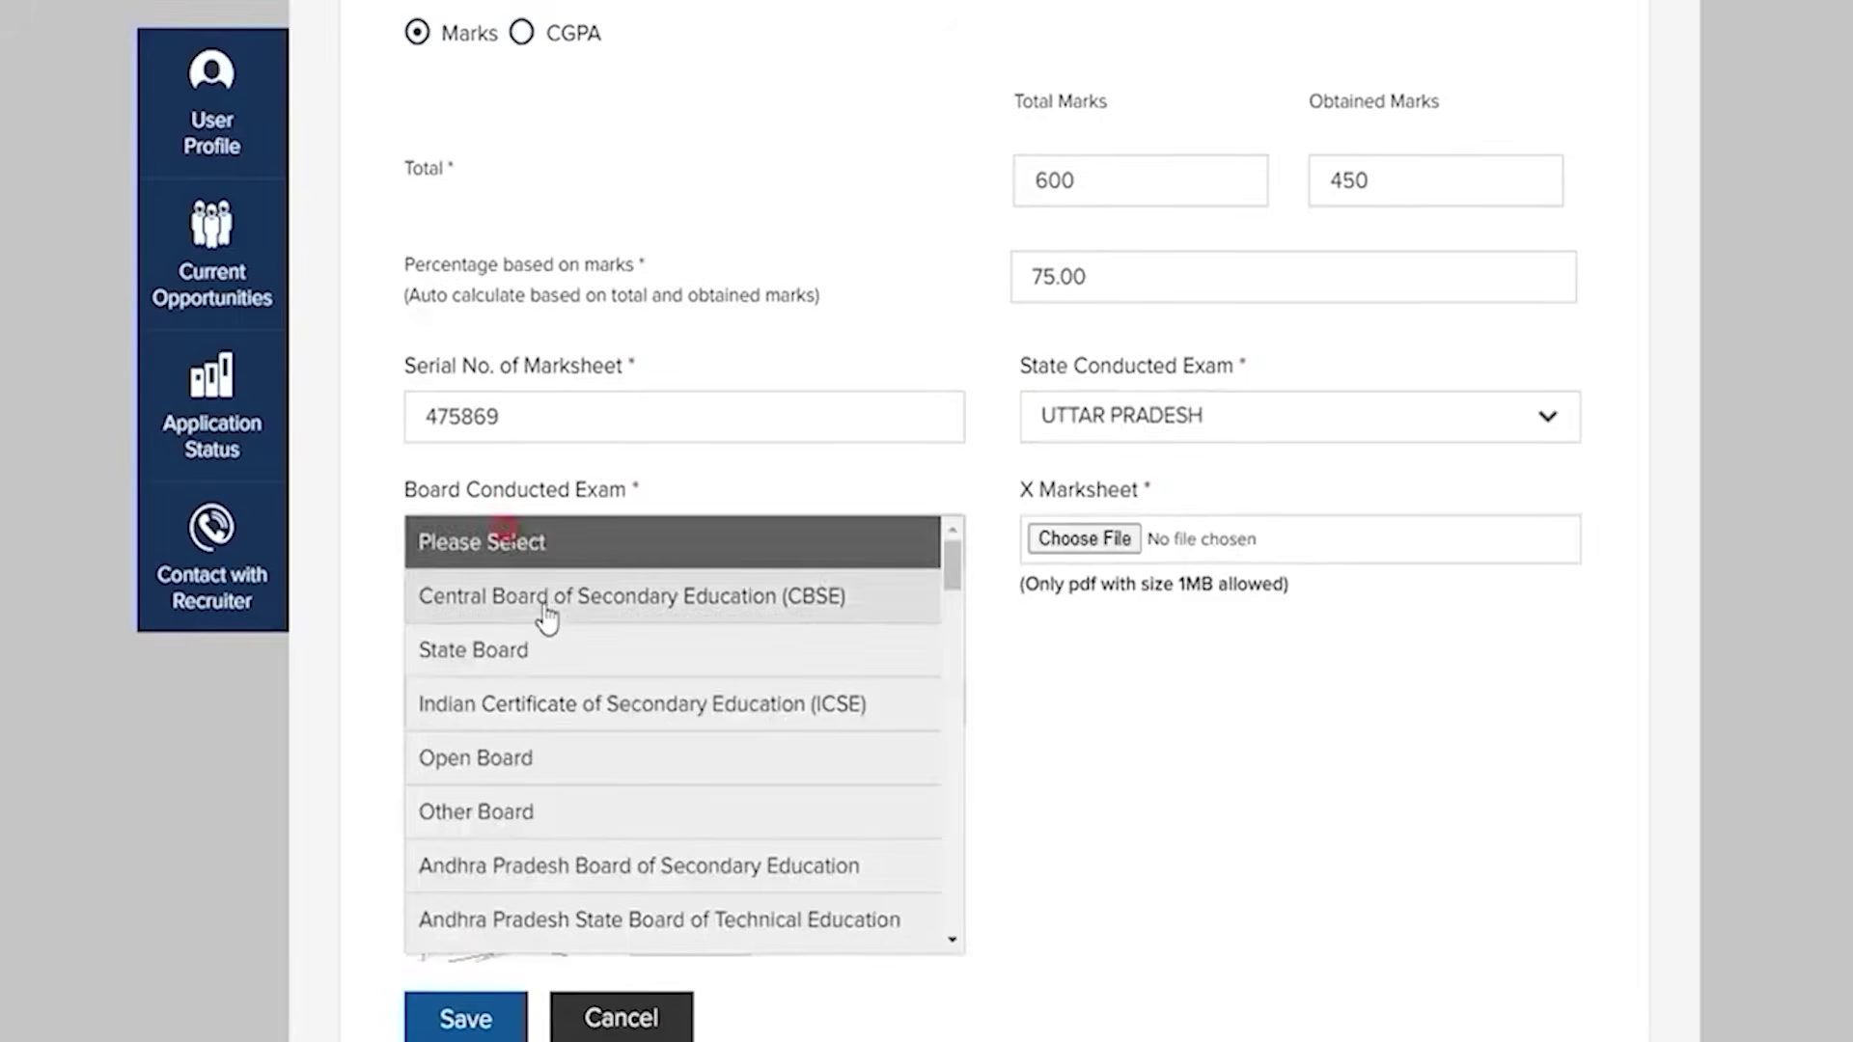
pyautogui.click(549, 617)
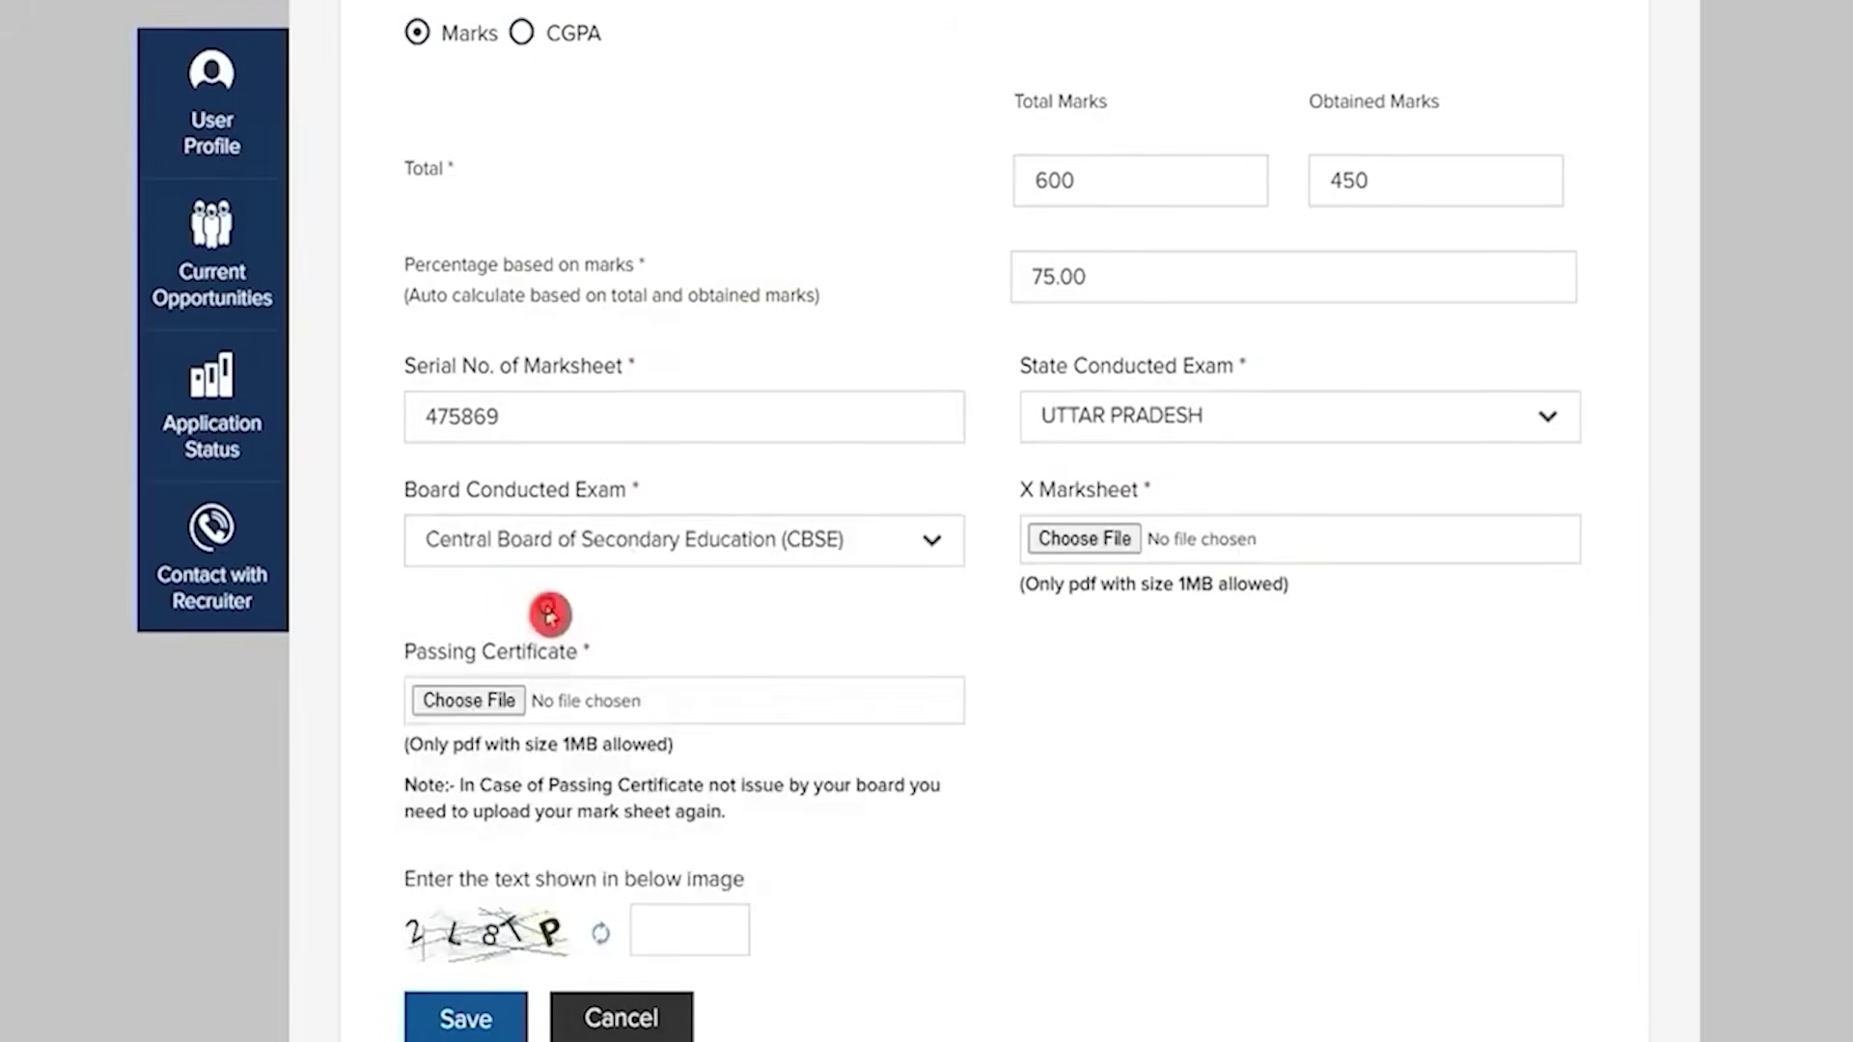
# Attach 58kb.pdf as the X Marksheet and read the allowed file format and size
pyautogui.click(1116, 546)
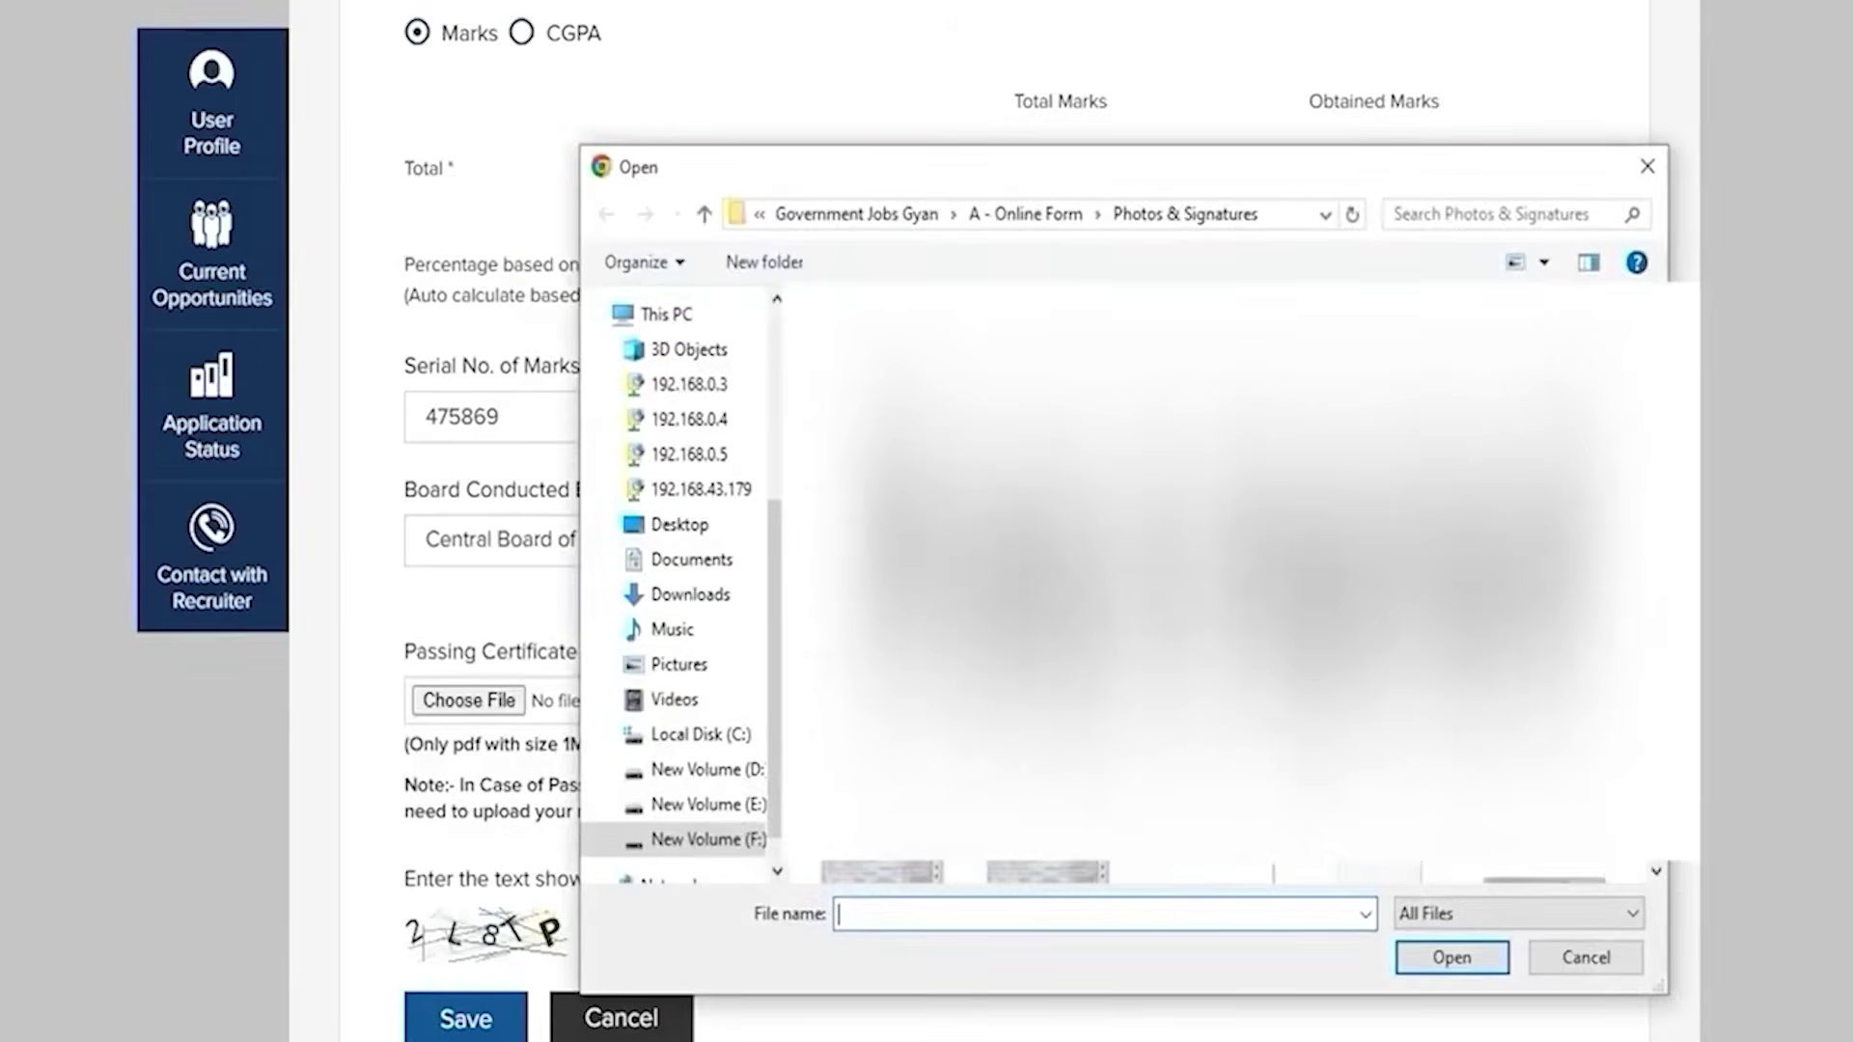
pyautogui.doubleClick(1294, 567)
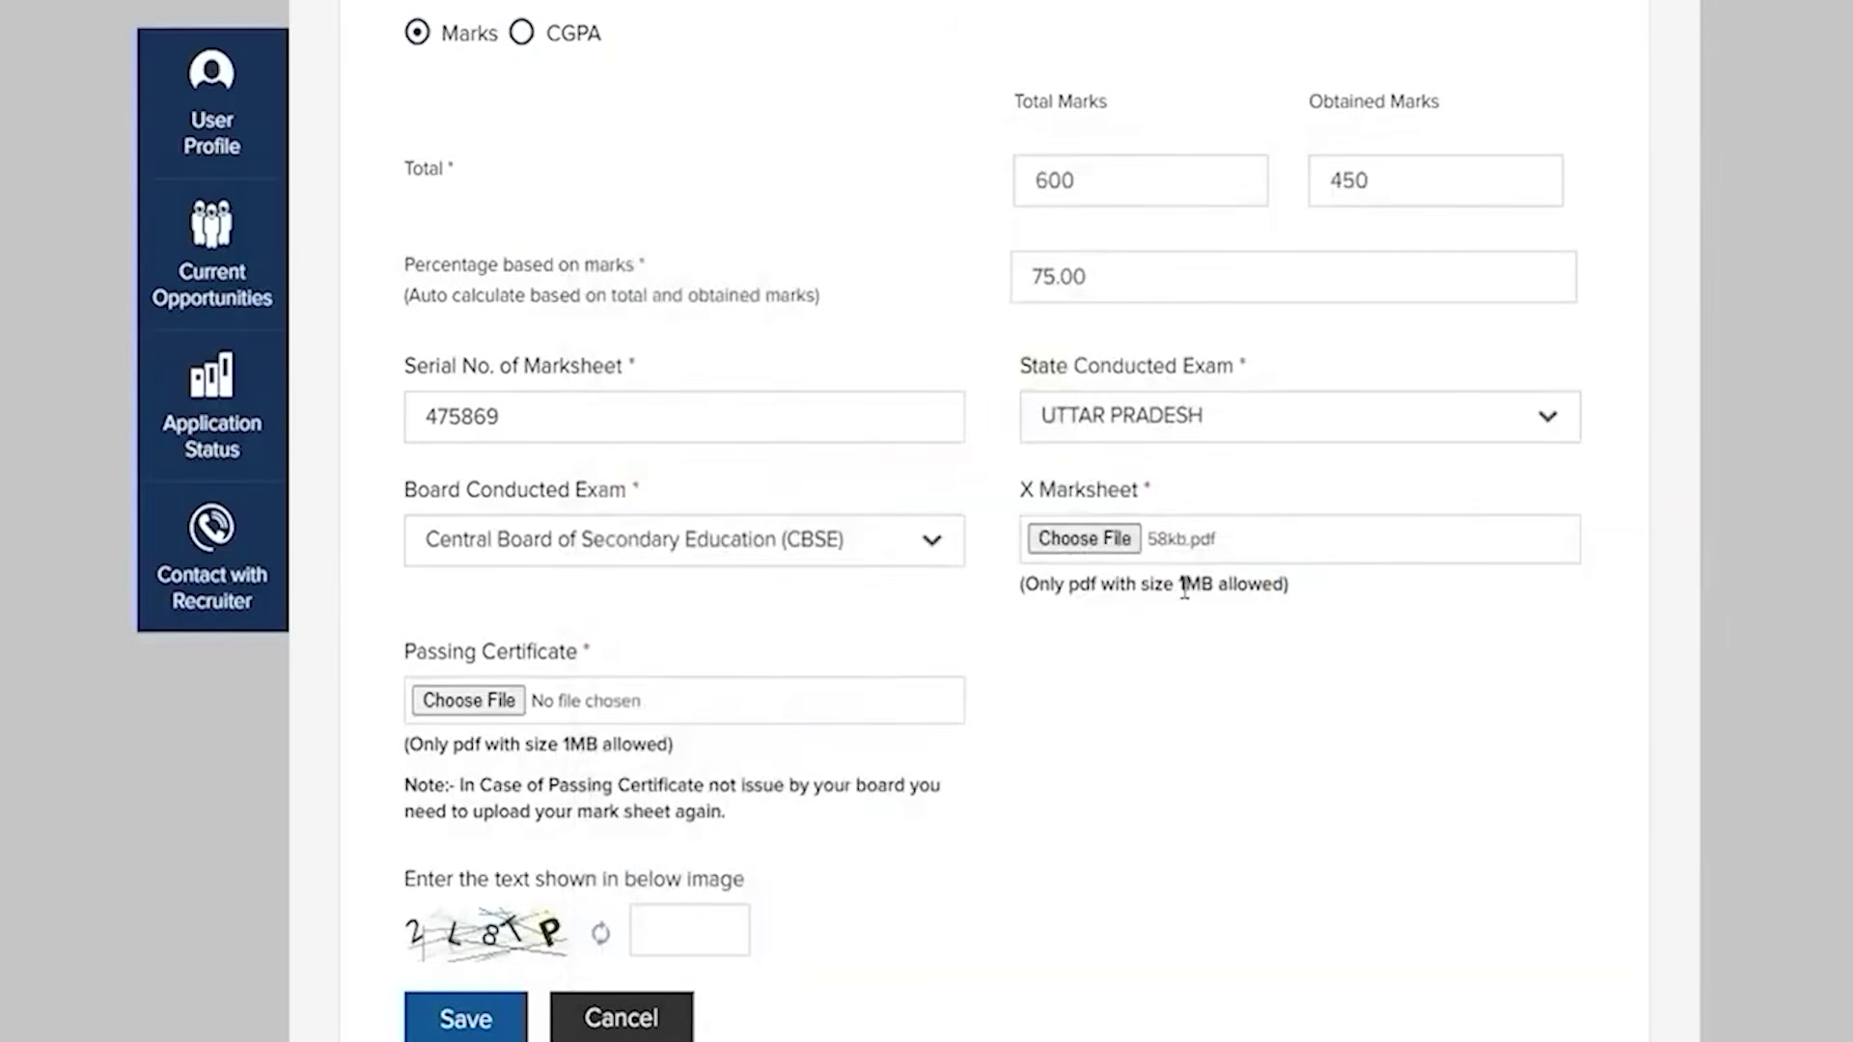
pyautogui.moveTo(1179, 583); pyautogui.dragTo(1230, 584)
pyautogui.moveTo(1076, 585); pyautogui.dragTo(1119, 586)
# Attach 58kb.pdf as the Passing Certificate and check the allowed file format and size
pyautogui.scroll(-3, 878, 637)
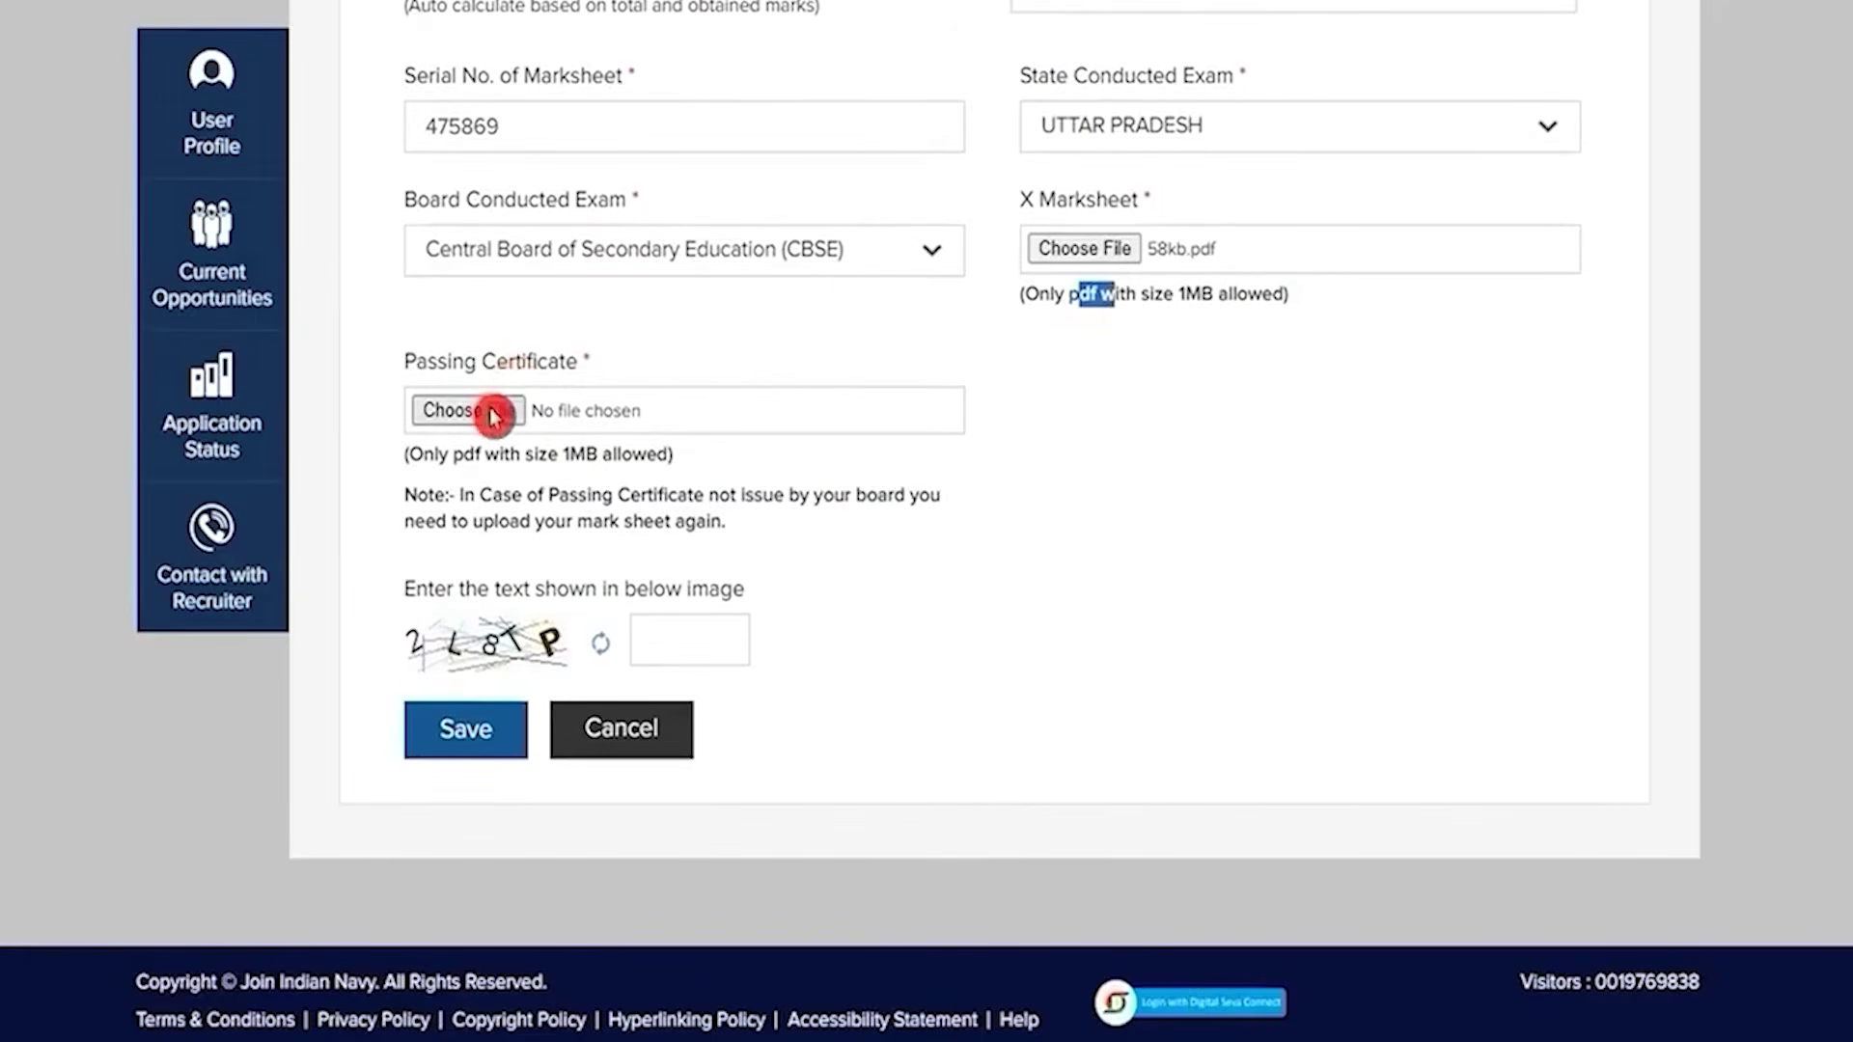
pyautogui.click(493, 415)
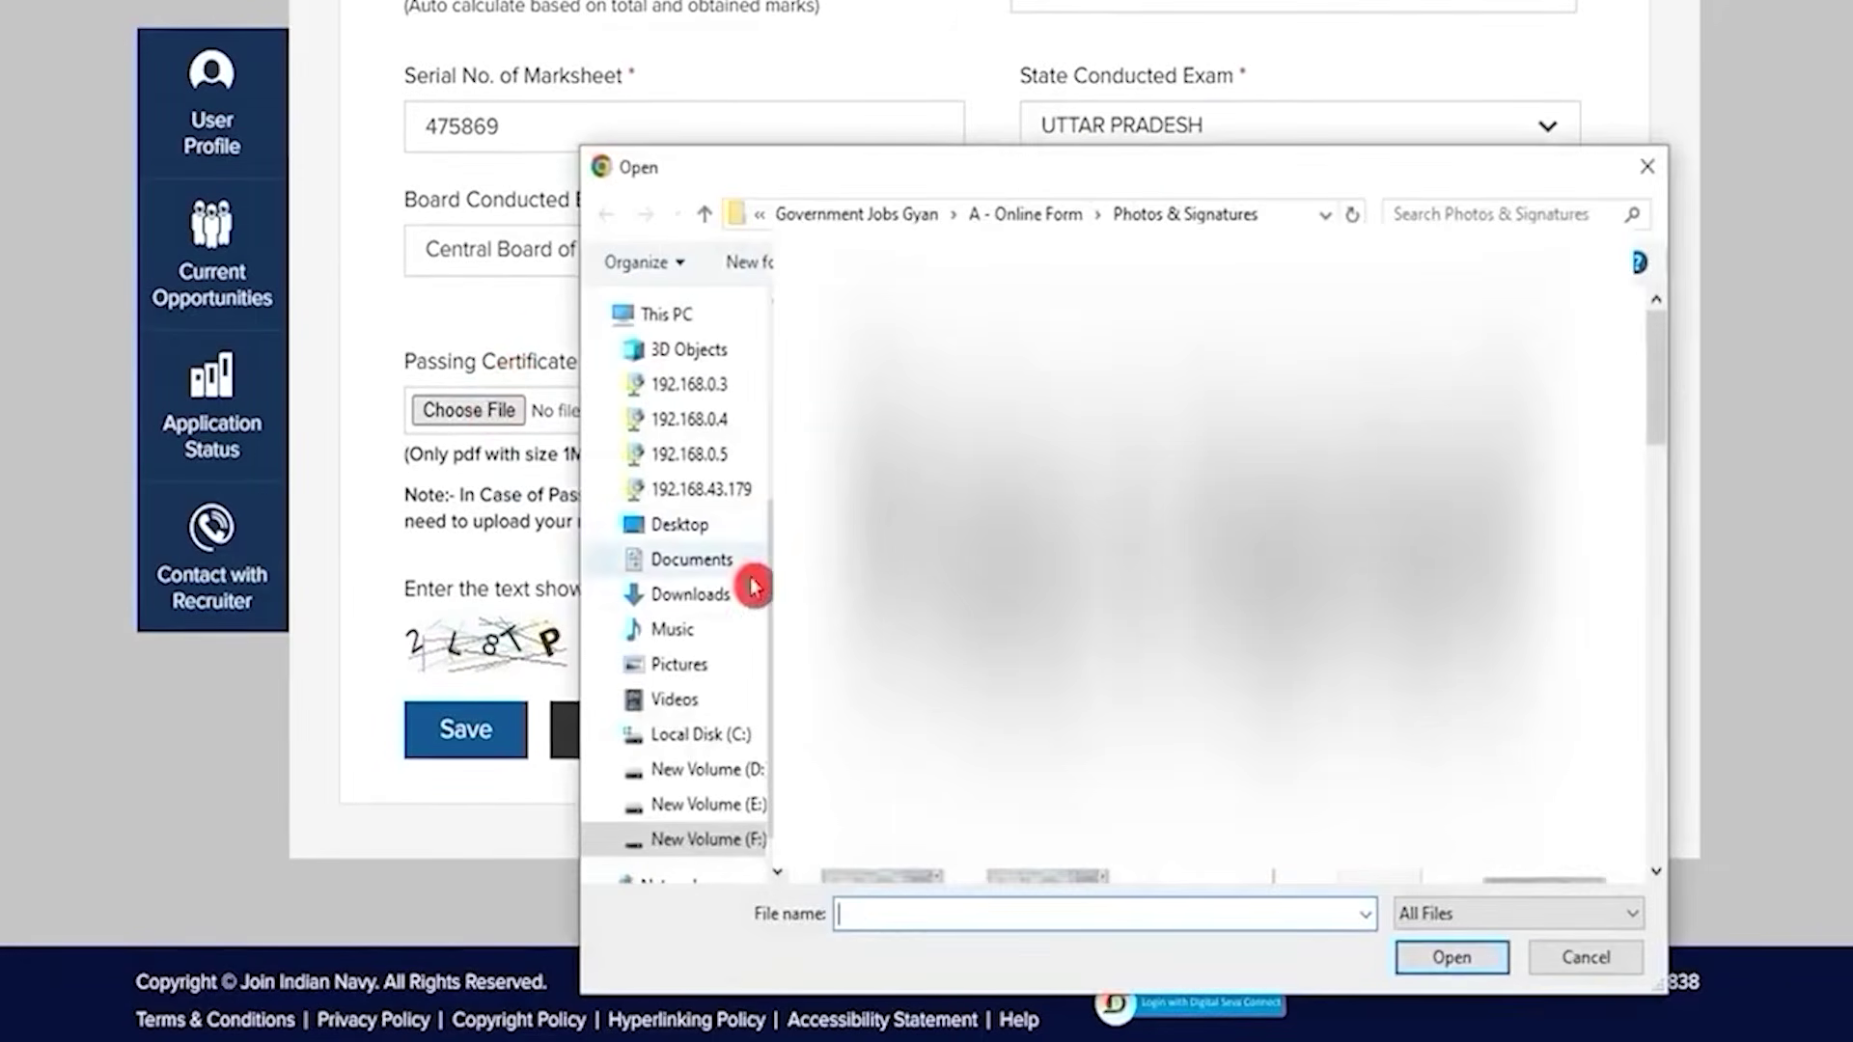
pyautogui.press('Return')
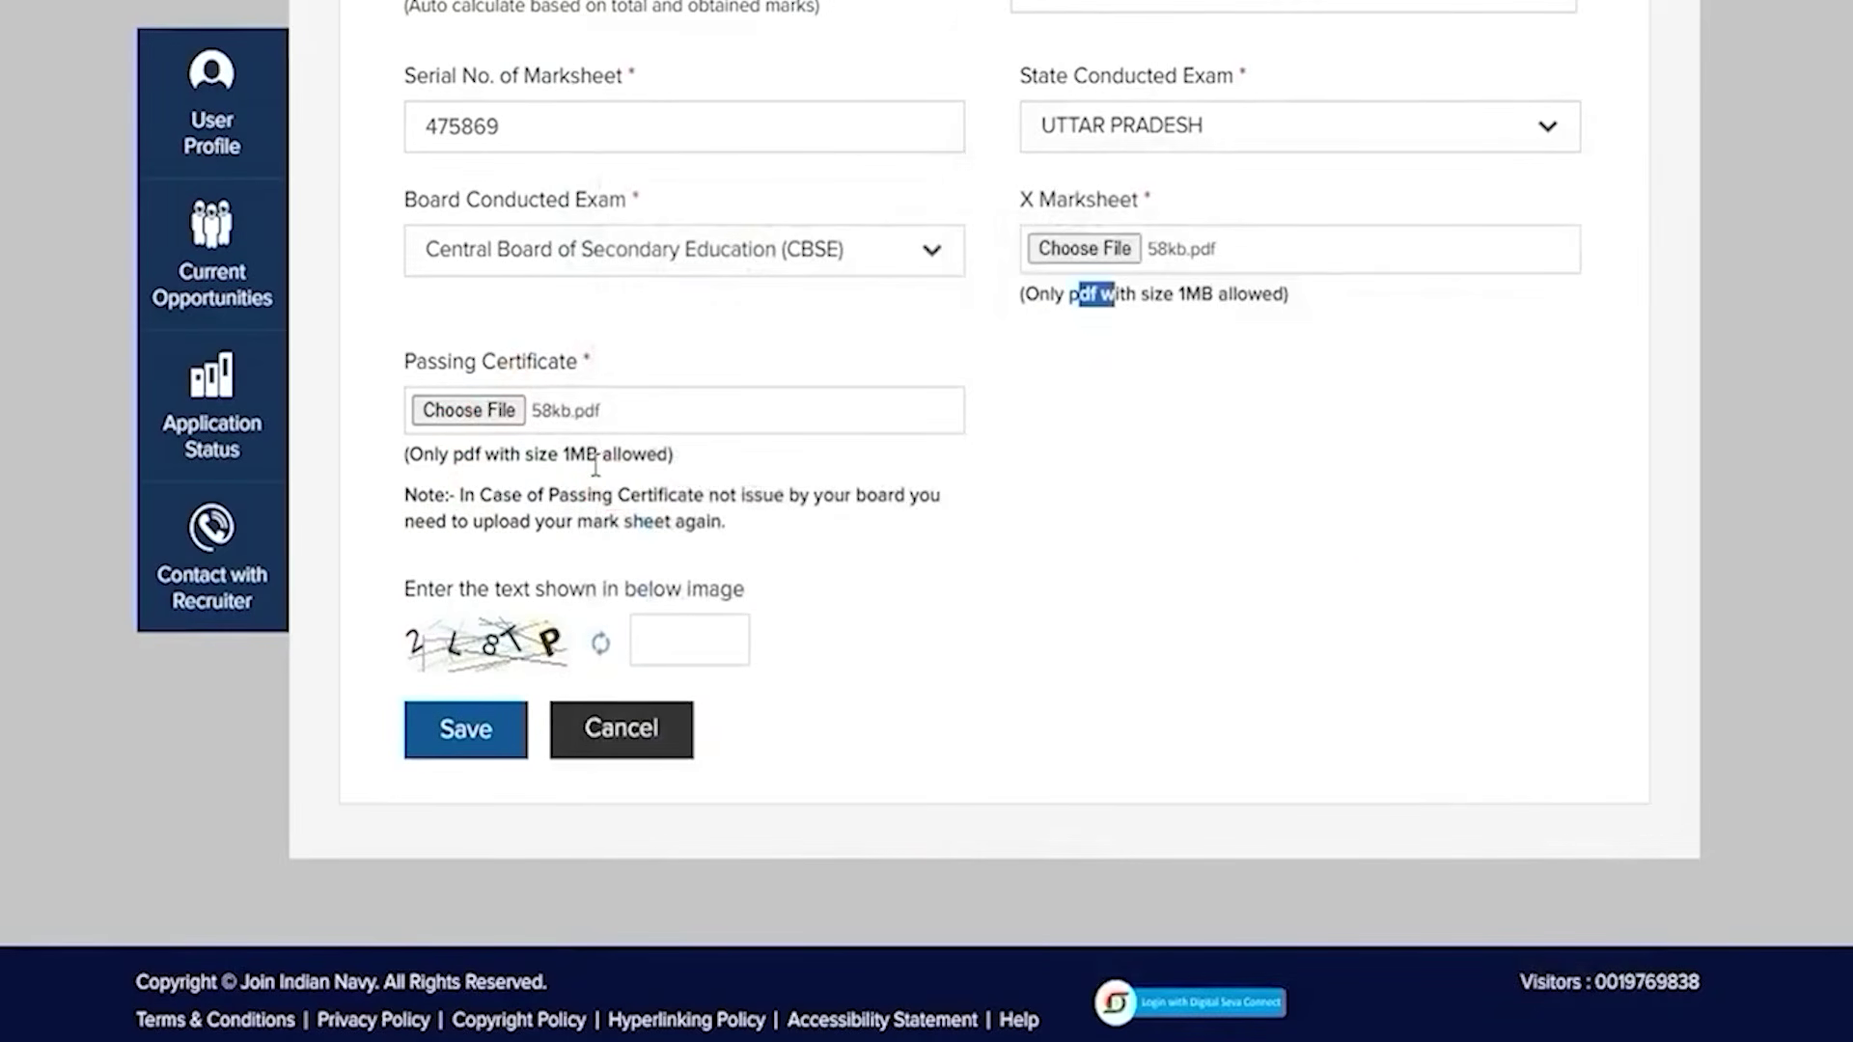
pyautogui.doubleClick(460, 454)
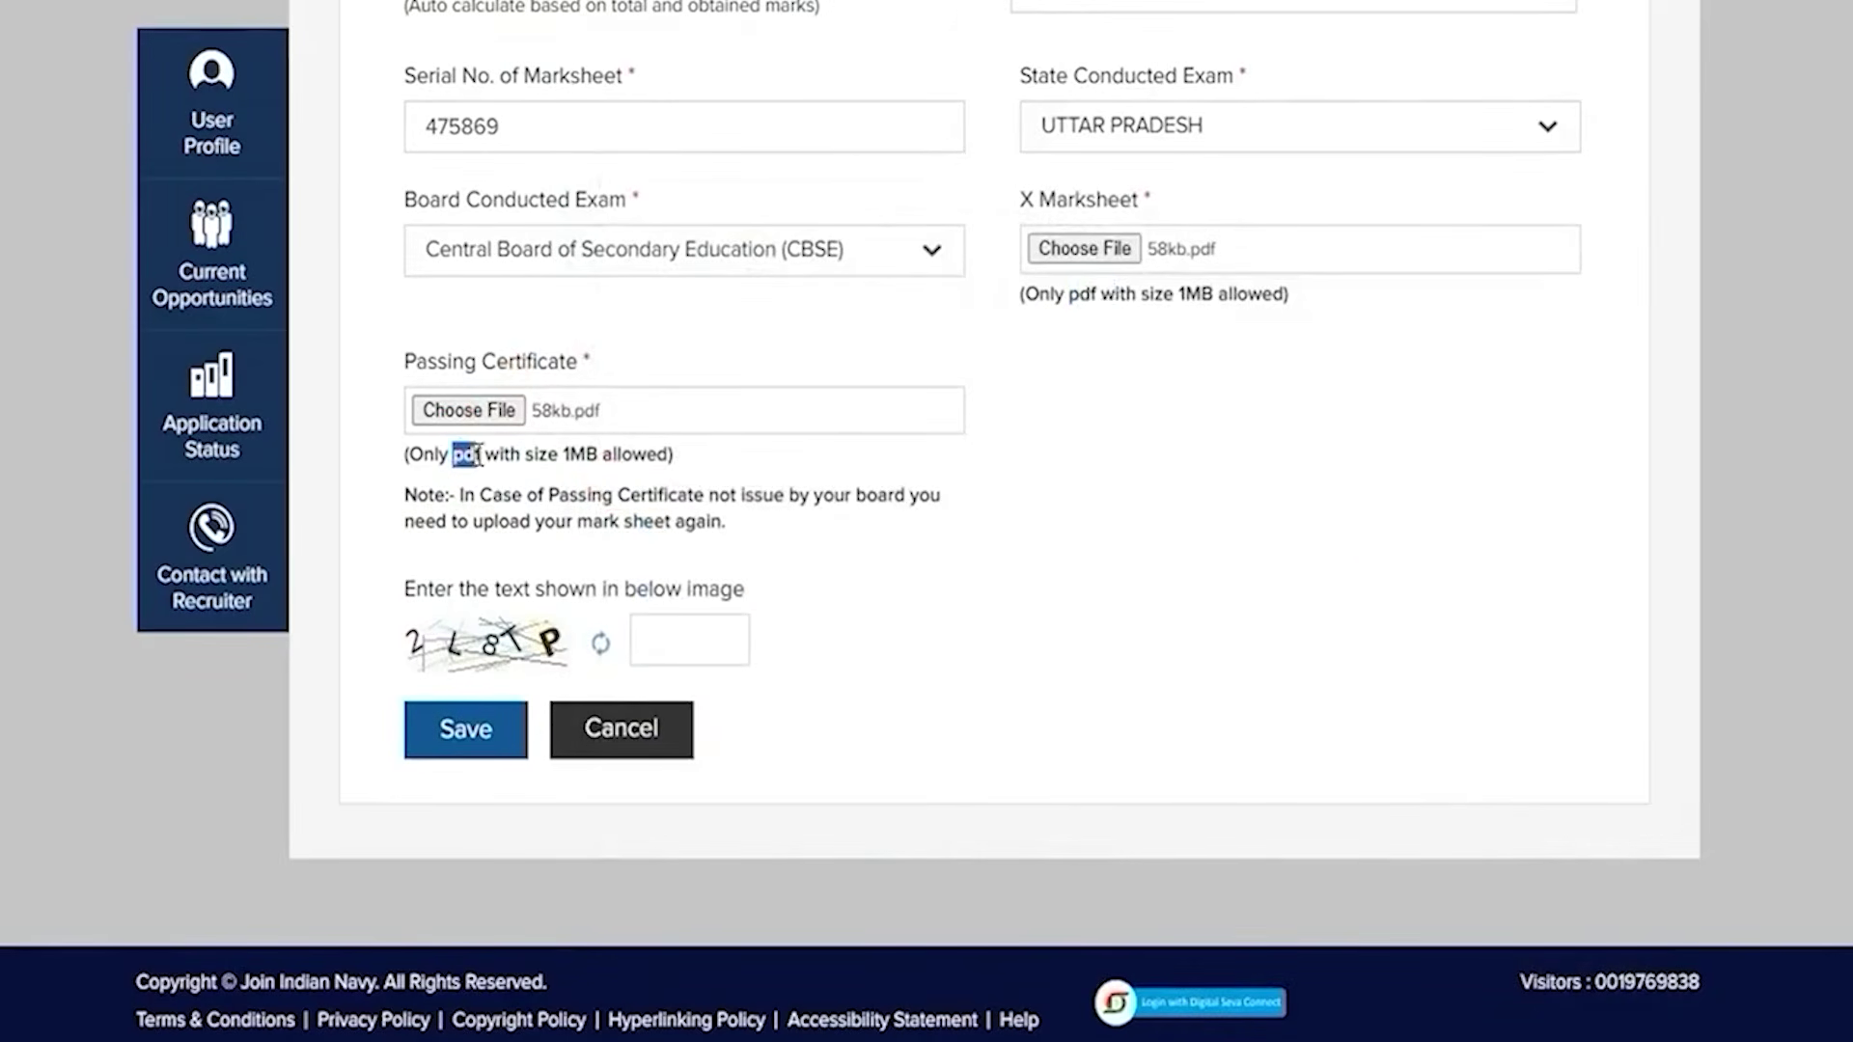
pyautogui.doubleClick(569, 454)
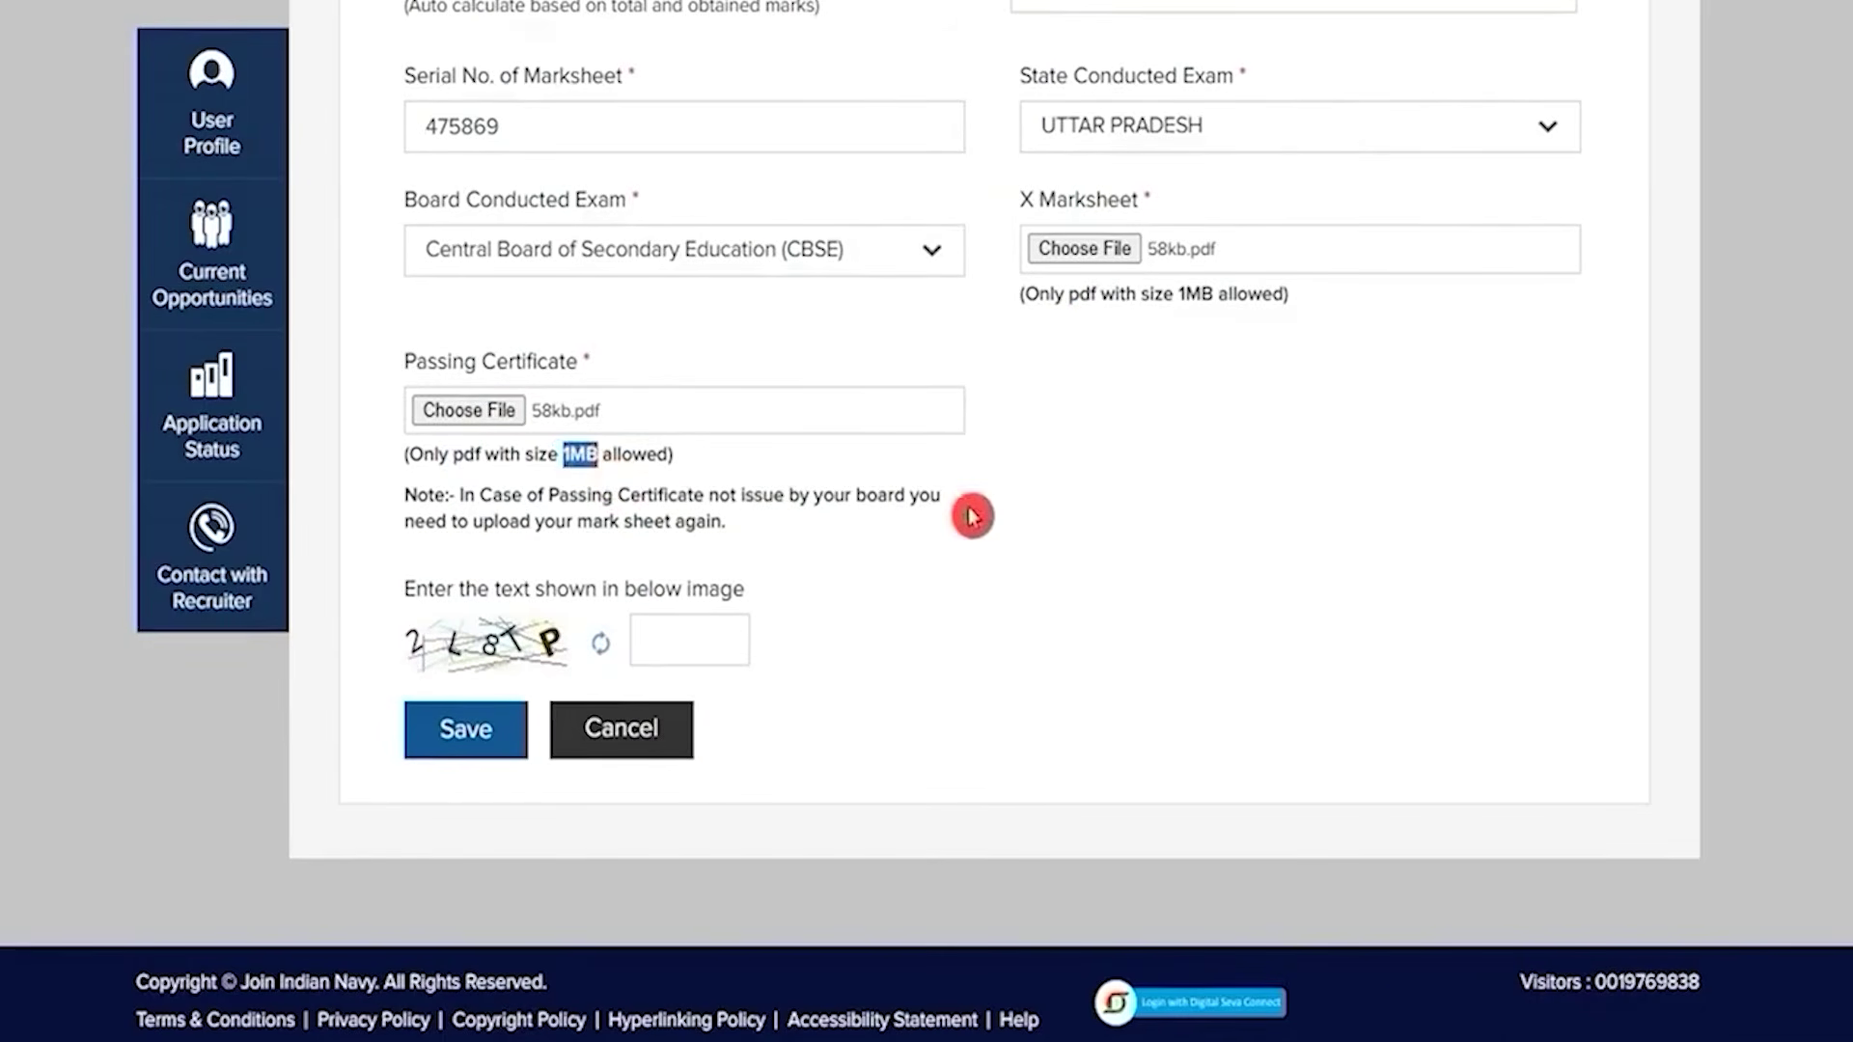
# Fill in the captcha text and save the 10th qualification details
pyautogui.click(699, 639)
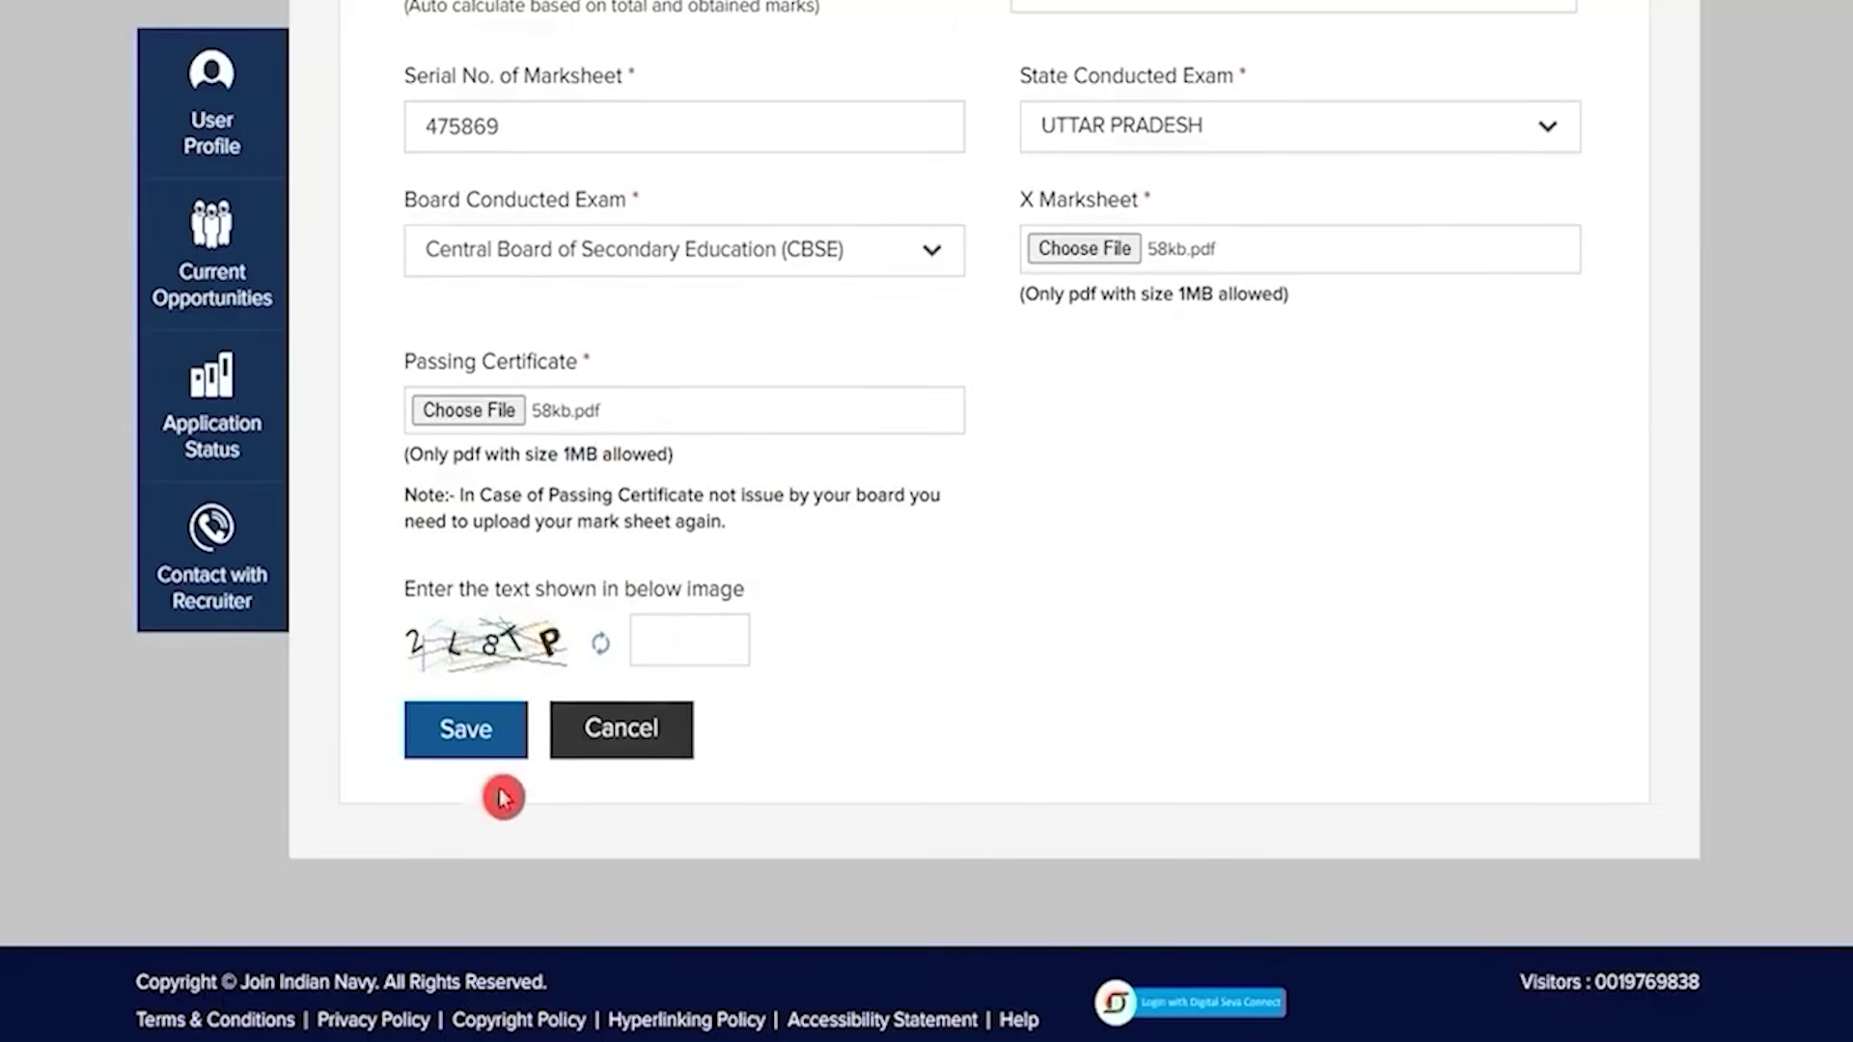
pyautogui.click(492, 751)
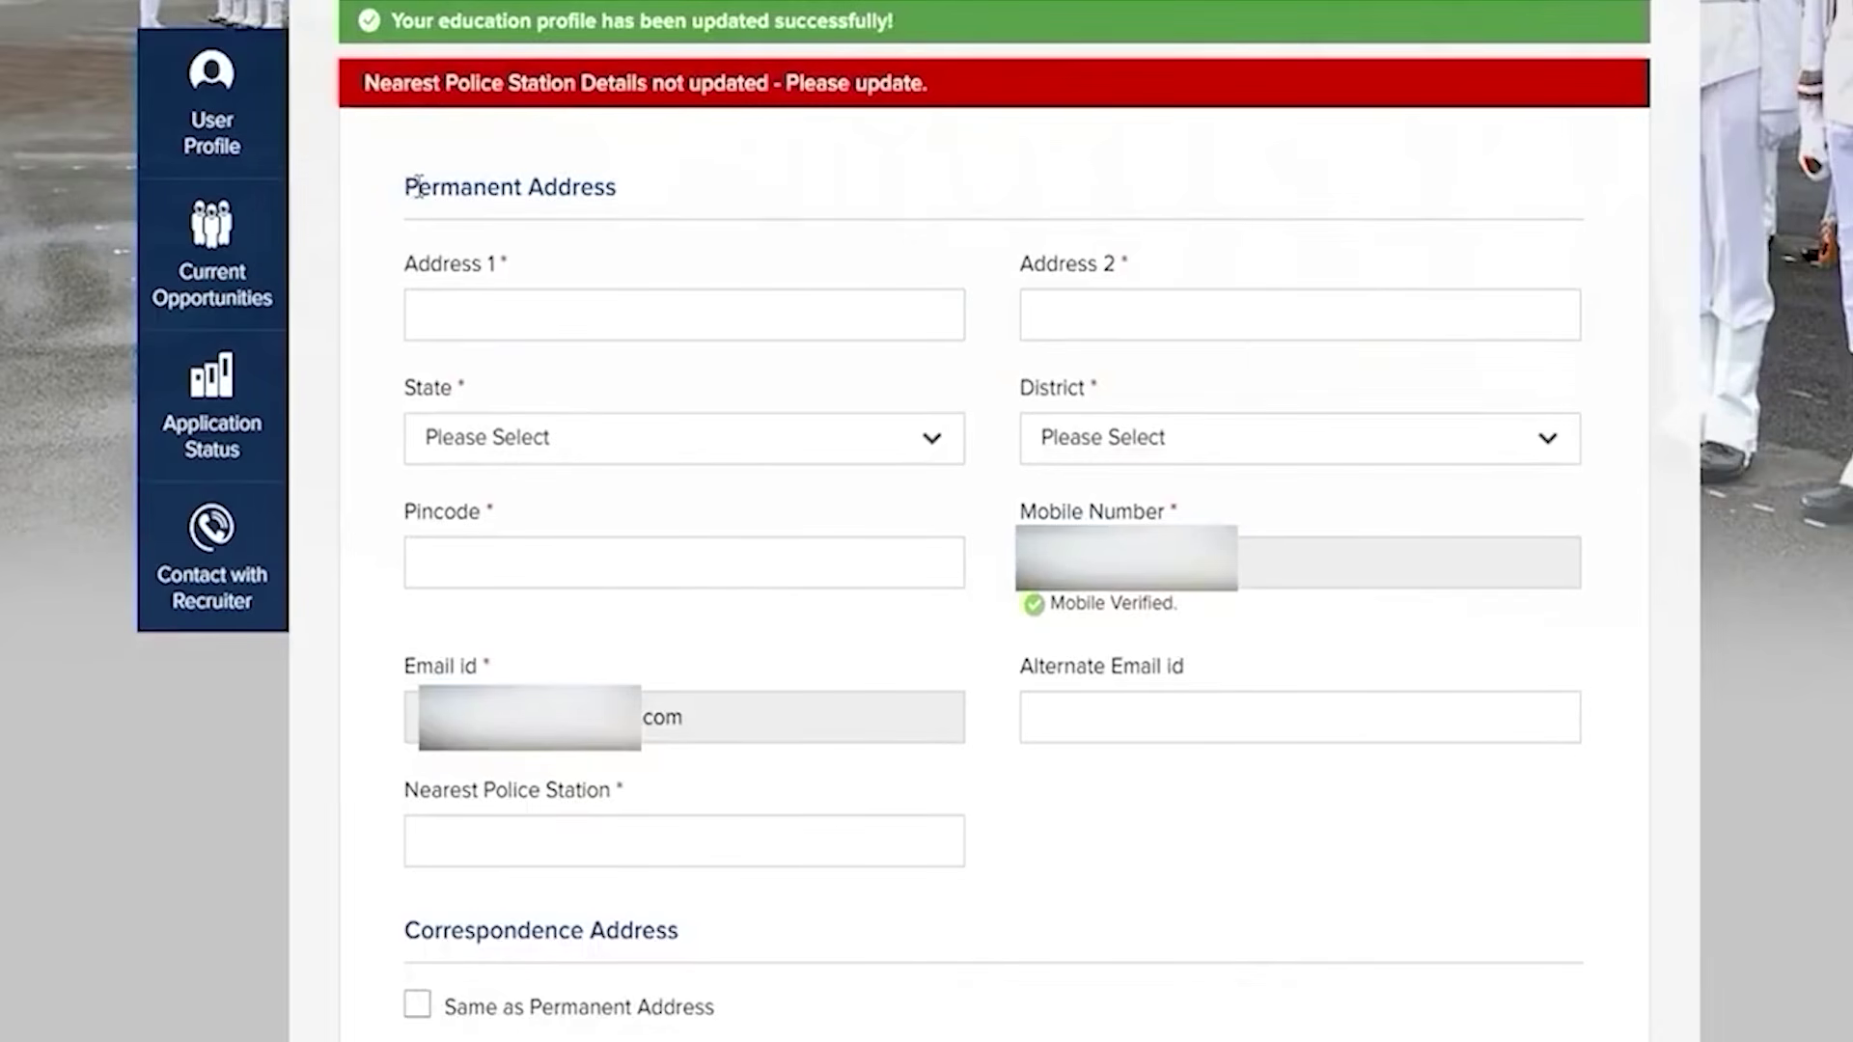
# Review the Permanent Address and Correspondence Address sections and the option to reuse the permanent address
pyautogui.moveTo(418, 187); pyautogui.dragTo(587, 184)
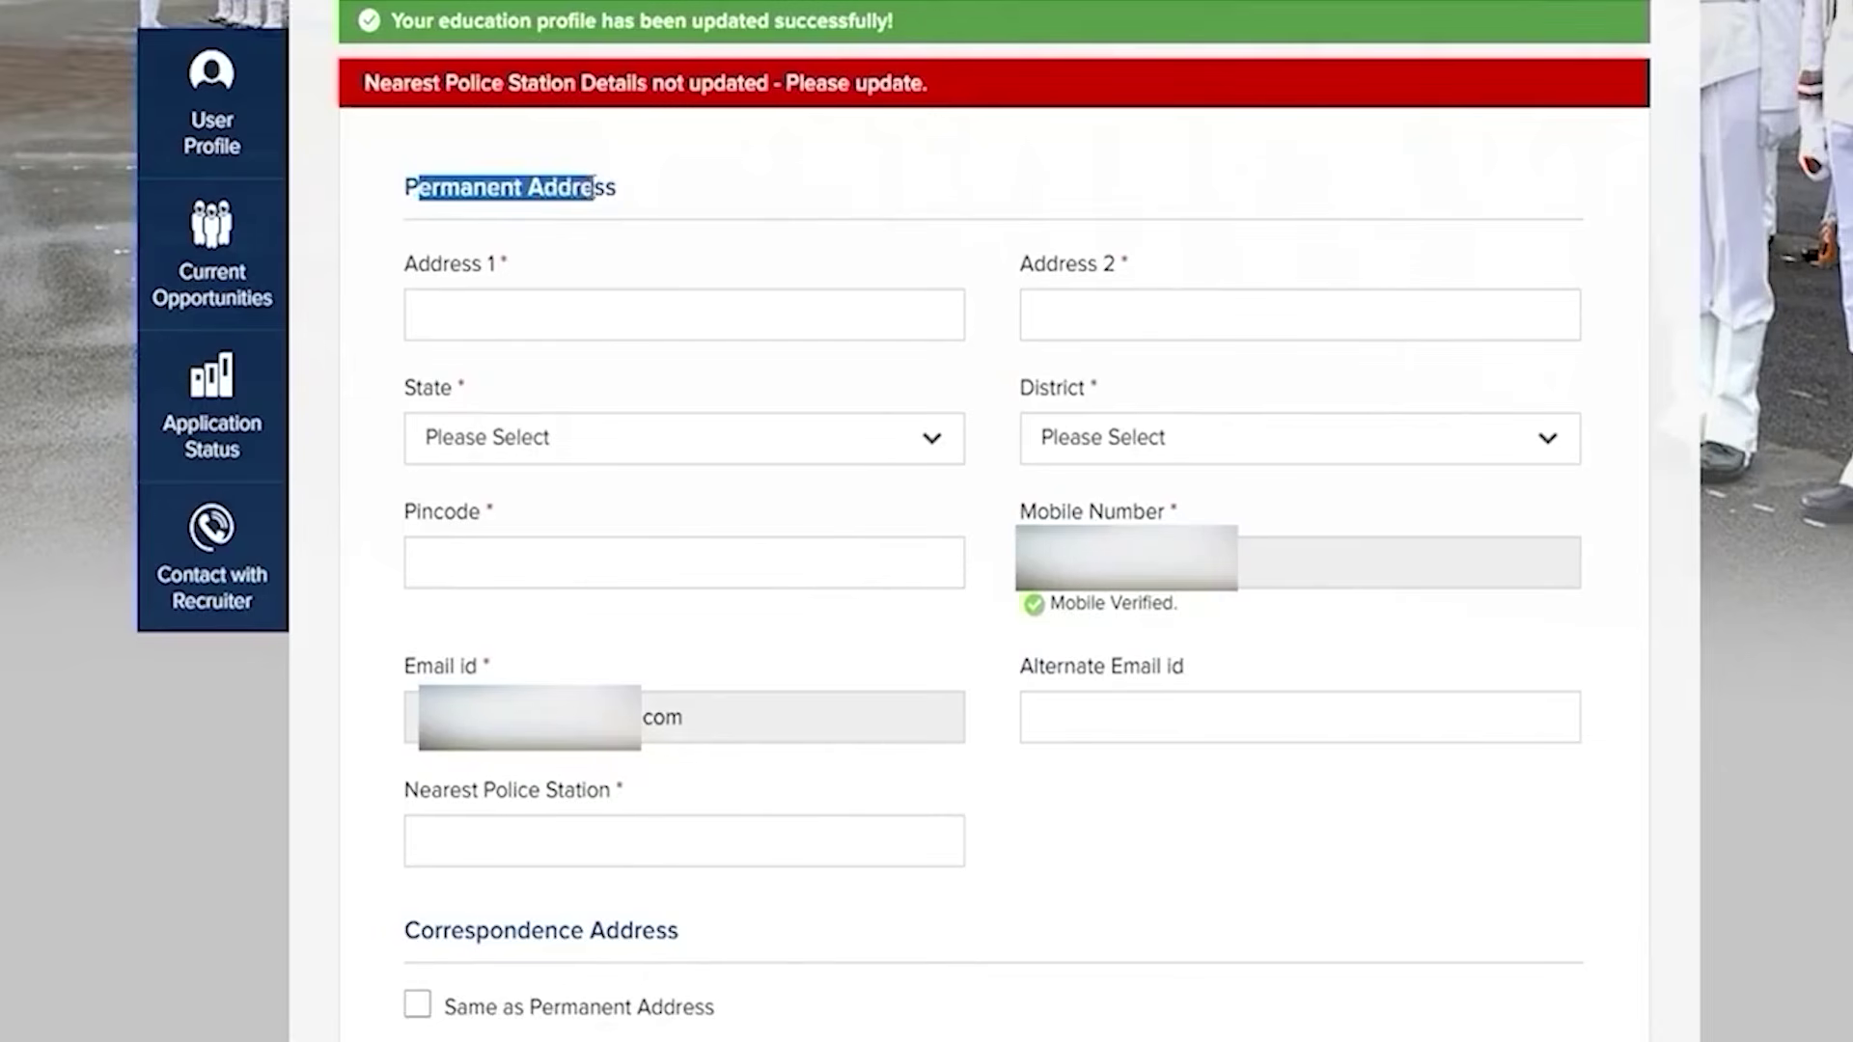
pyautogui.moveTo(429, 930); pyautogui.dragTo(637, 907)
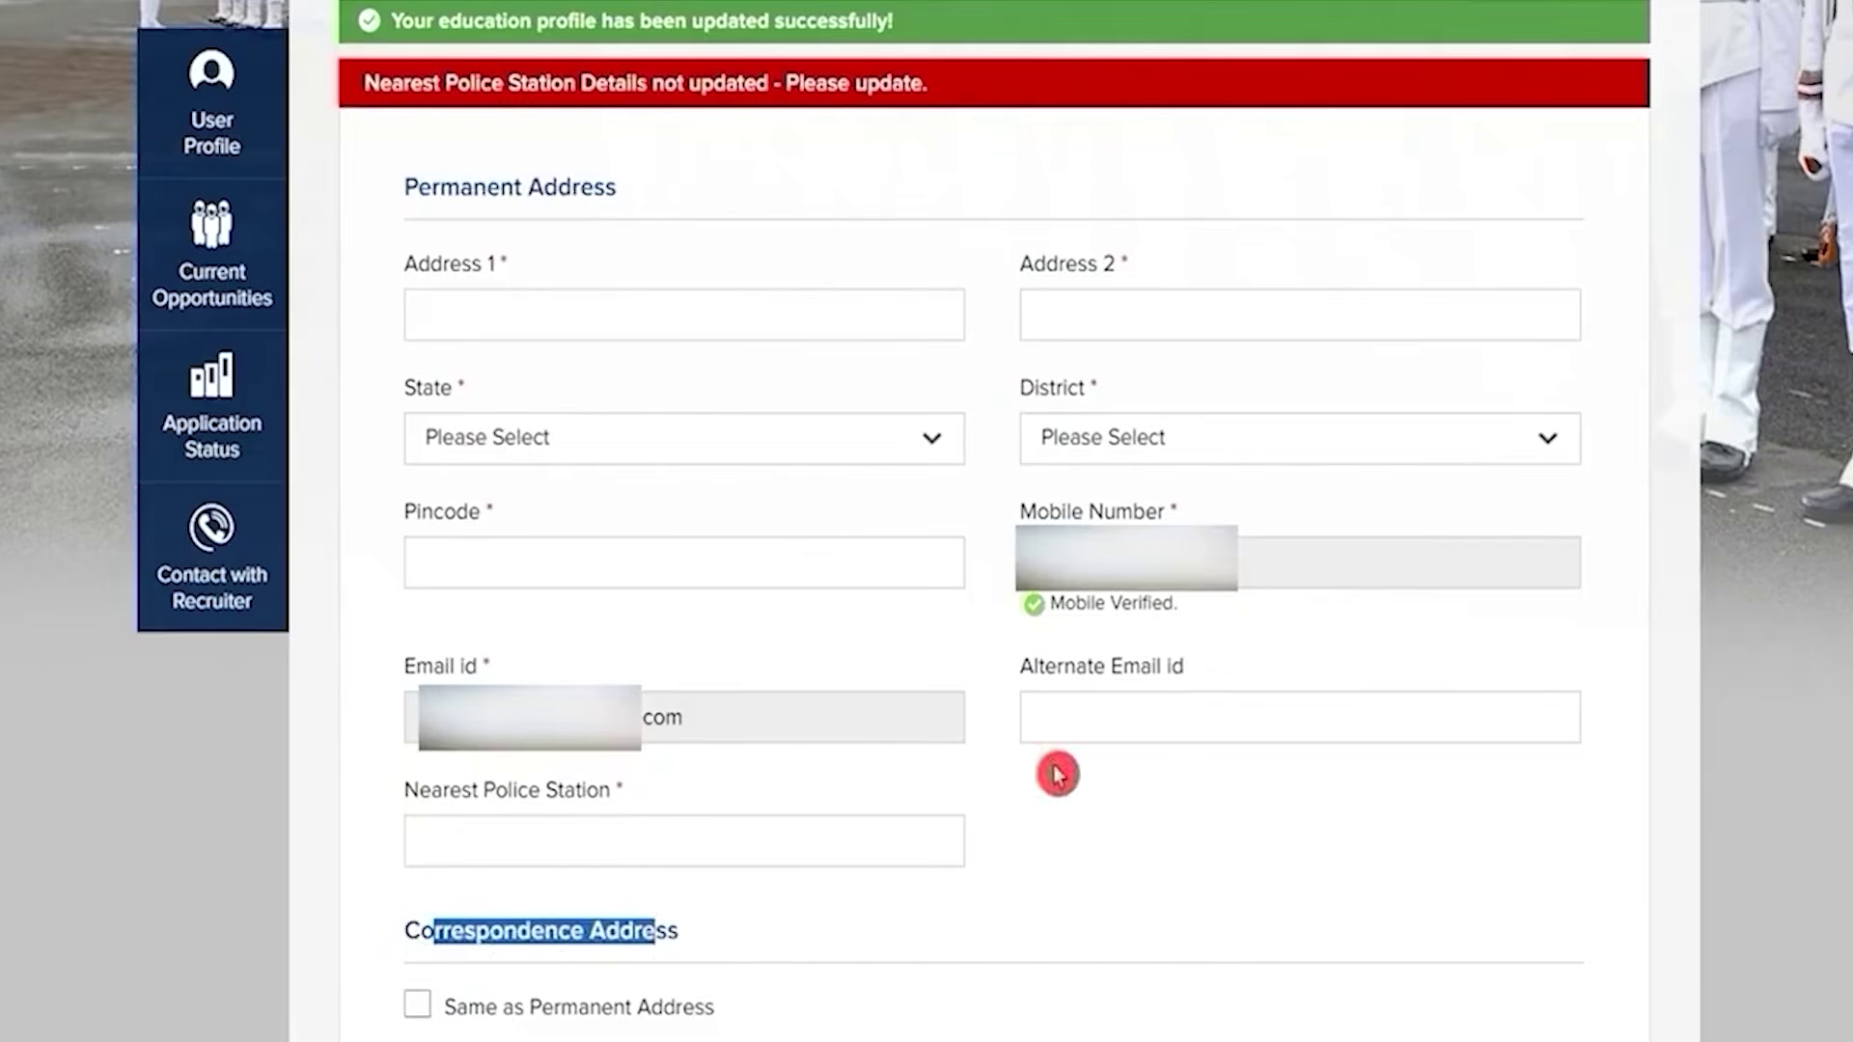
pyautogui.moveTo(420, 188); pyautogui.dragTo(580, 190)
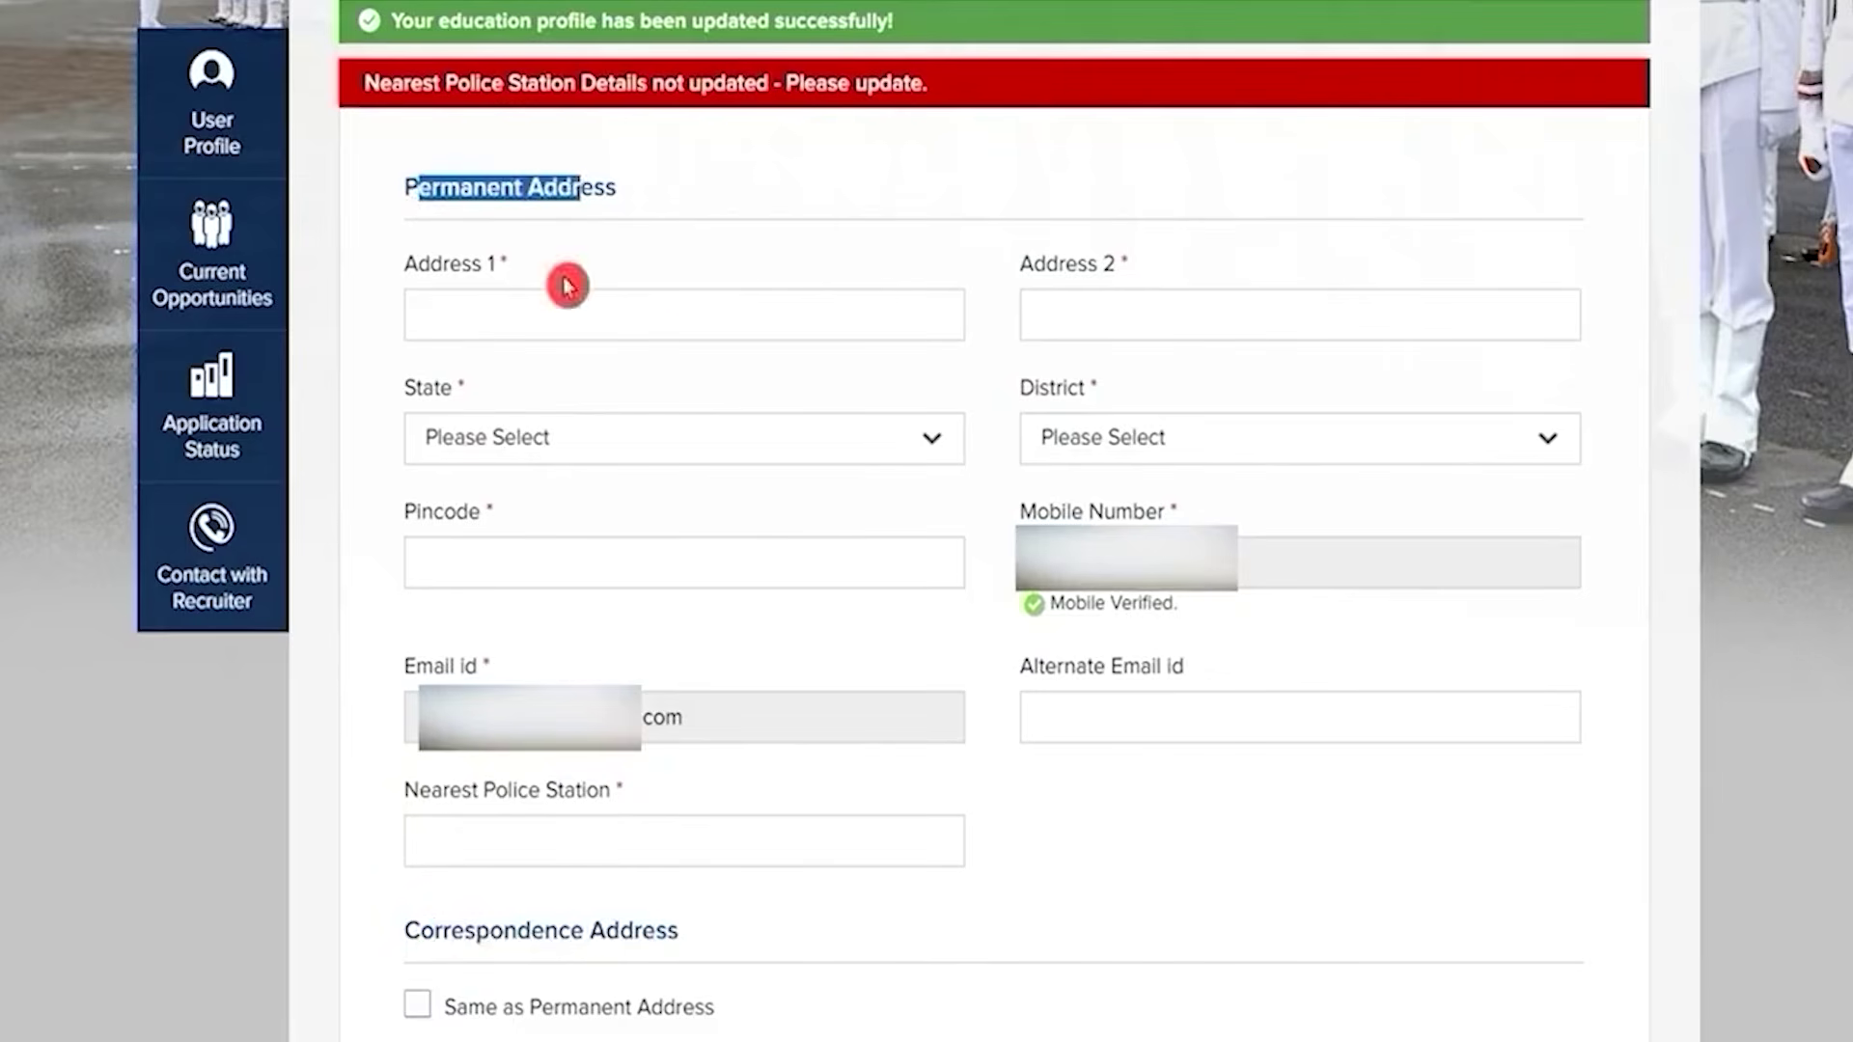
pyautogui.moveTo(646, 1013); pyautogui.dragTo(655, 1012)
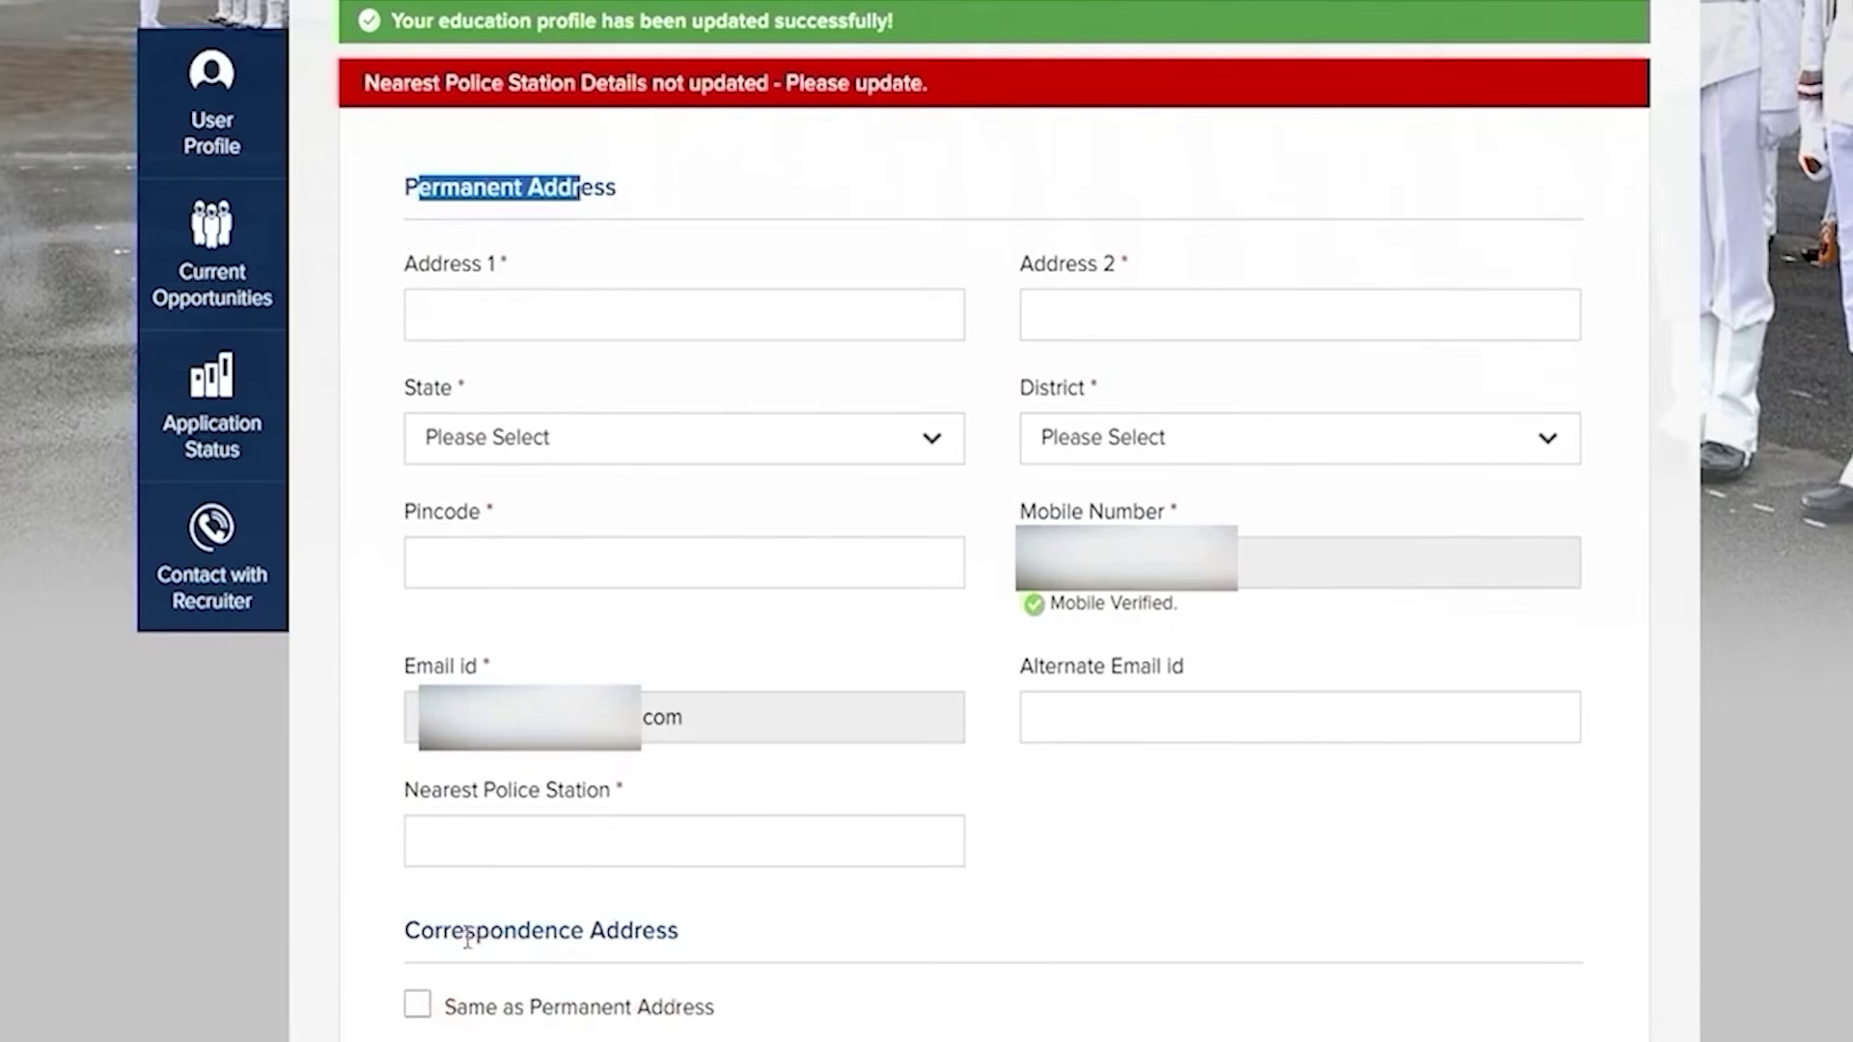
pyautogui.moveTo(440, 928); pyautogui.dragTo(640, 928)
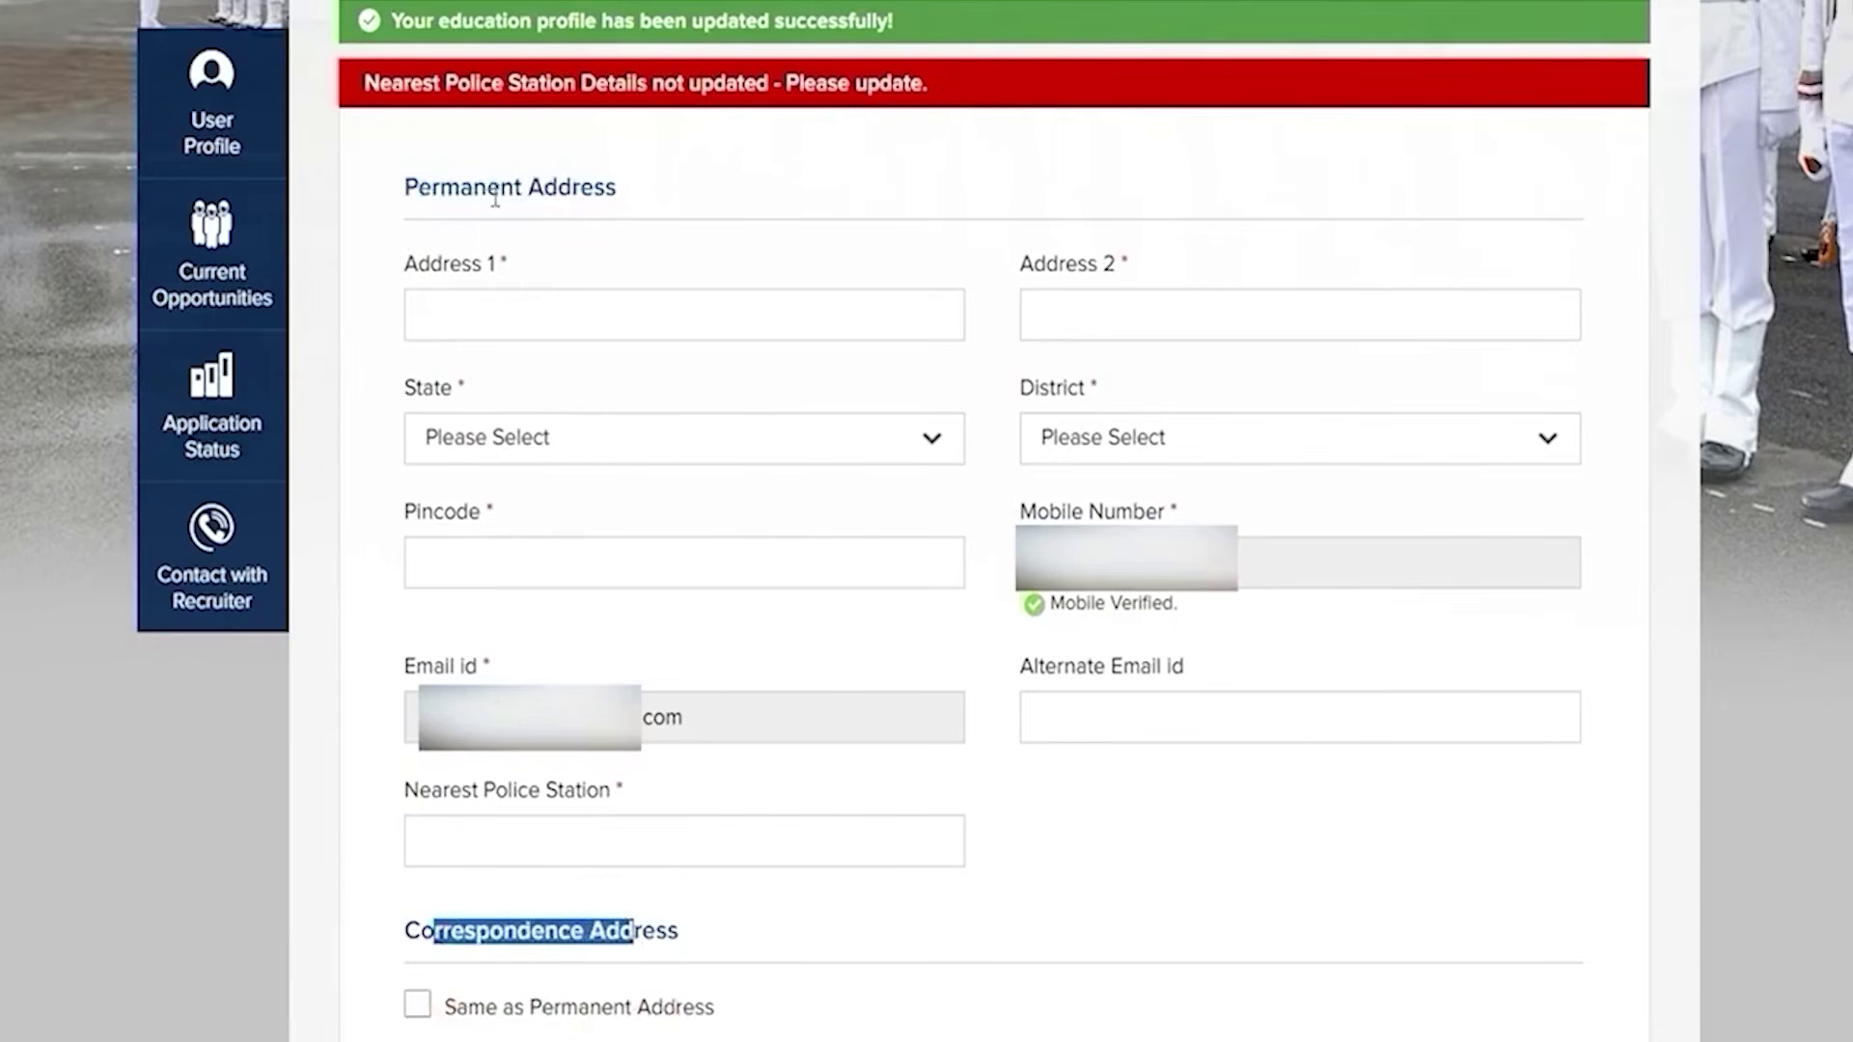
pyautogui.click(443, 180)
pyautogui.moveTo(444, 180); pyautogui.dragTo(571, 188)
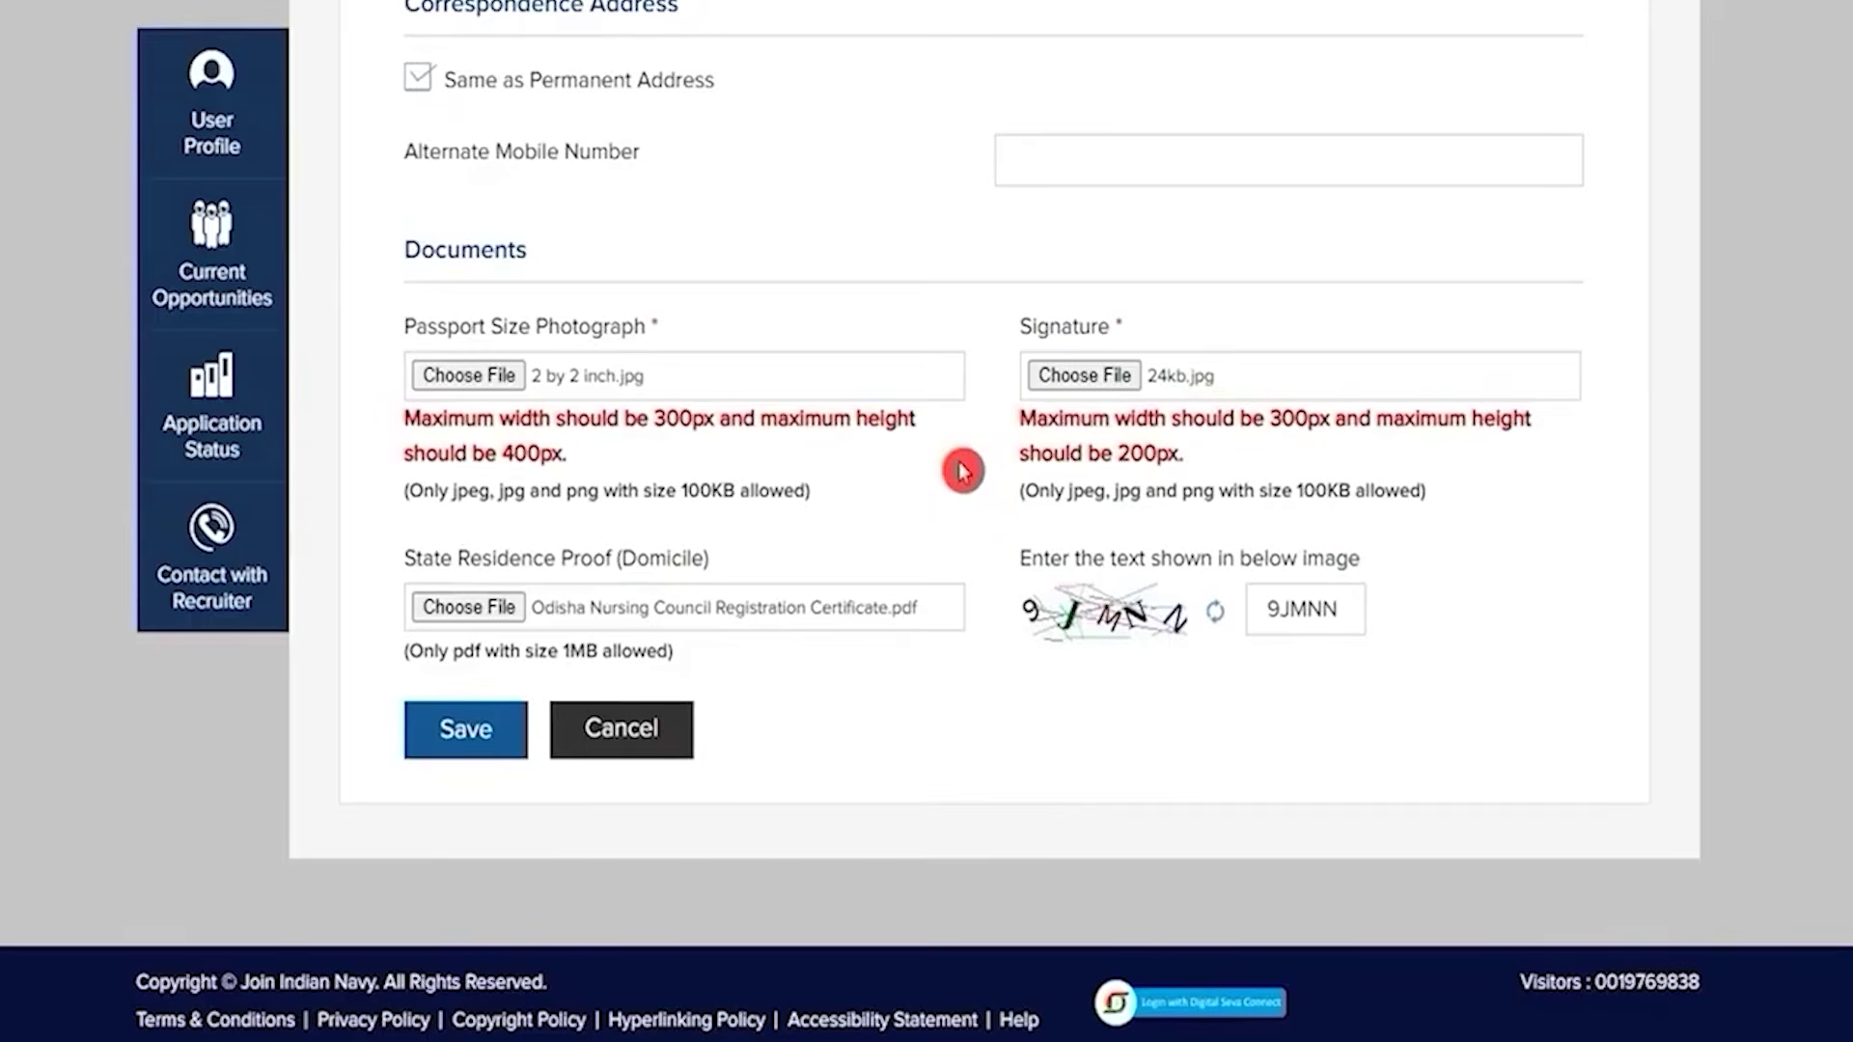
# Review the required documents and the passport size photograph's format, file size and pixel limits
pyautogui.moveTo(415, 320); pyautogui.dragTo(488, 323)
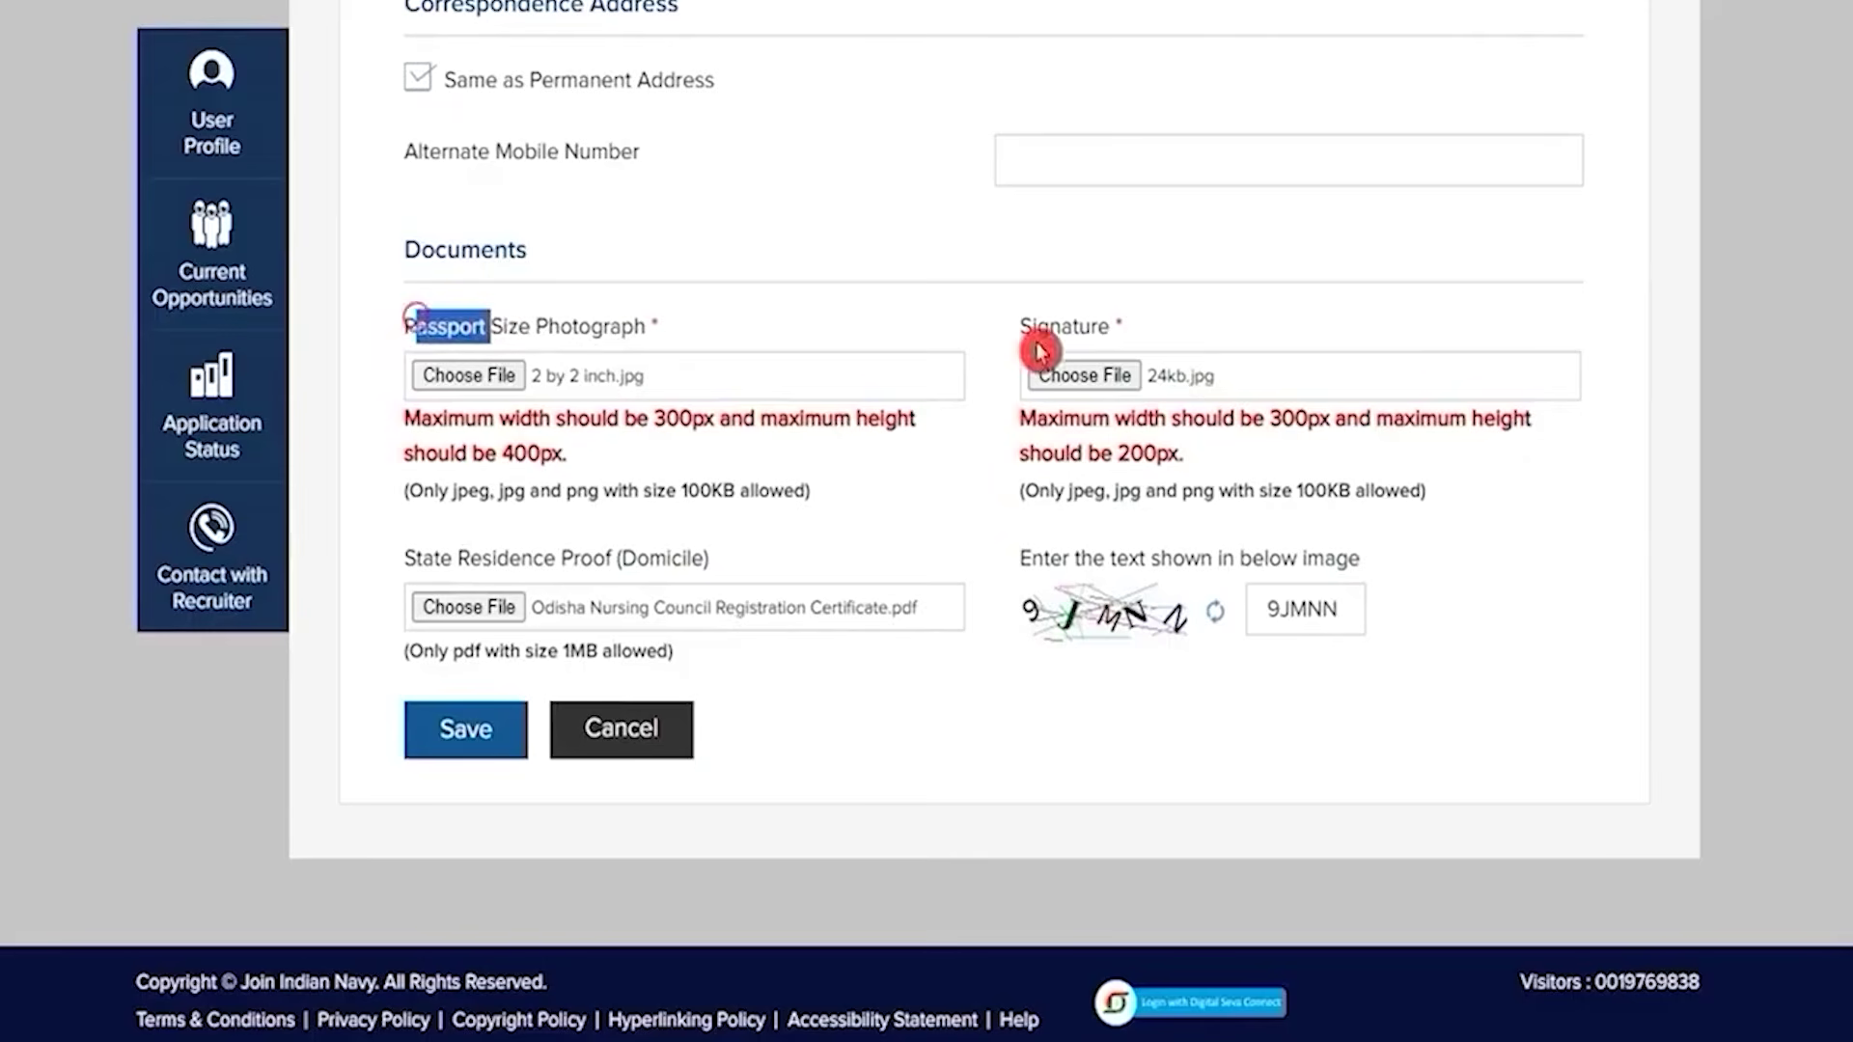
pyautogui.moveTo(628, 557); pyautogui.dragTo(686, 564)
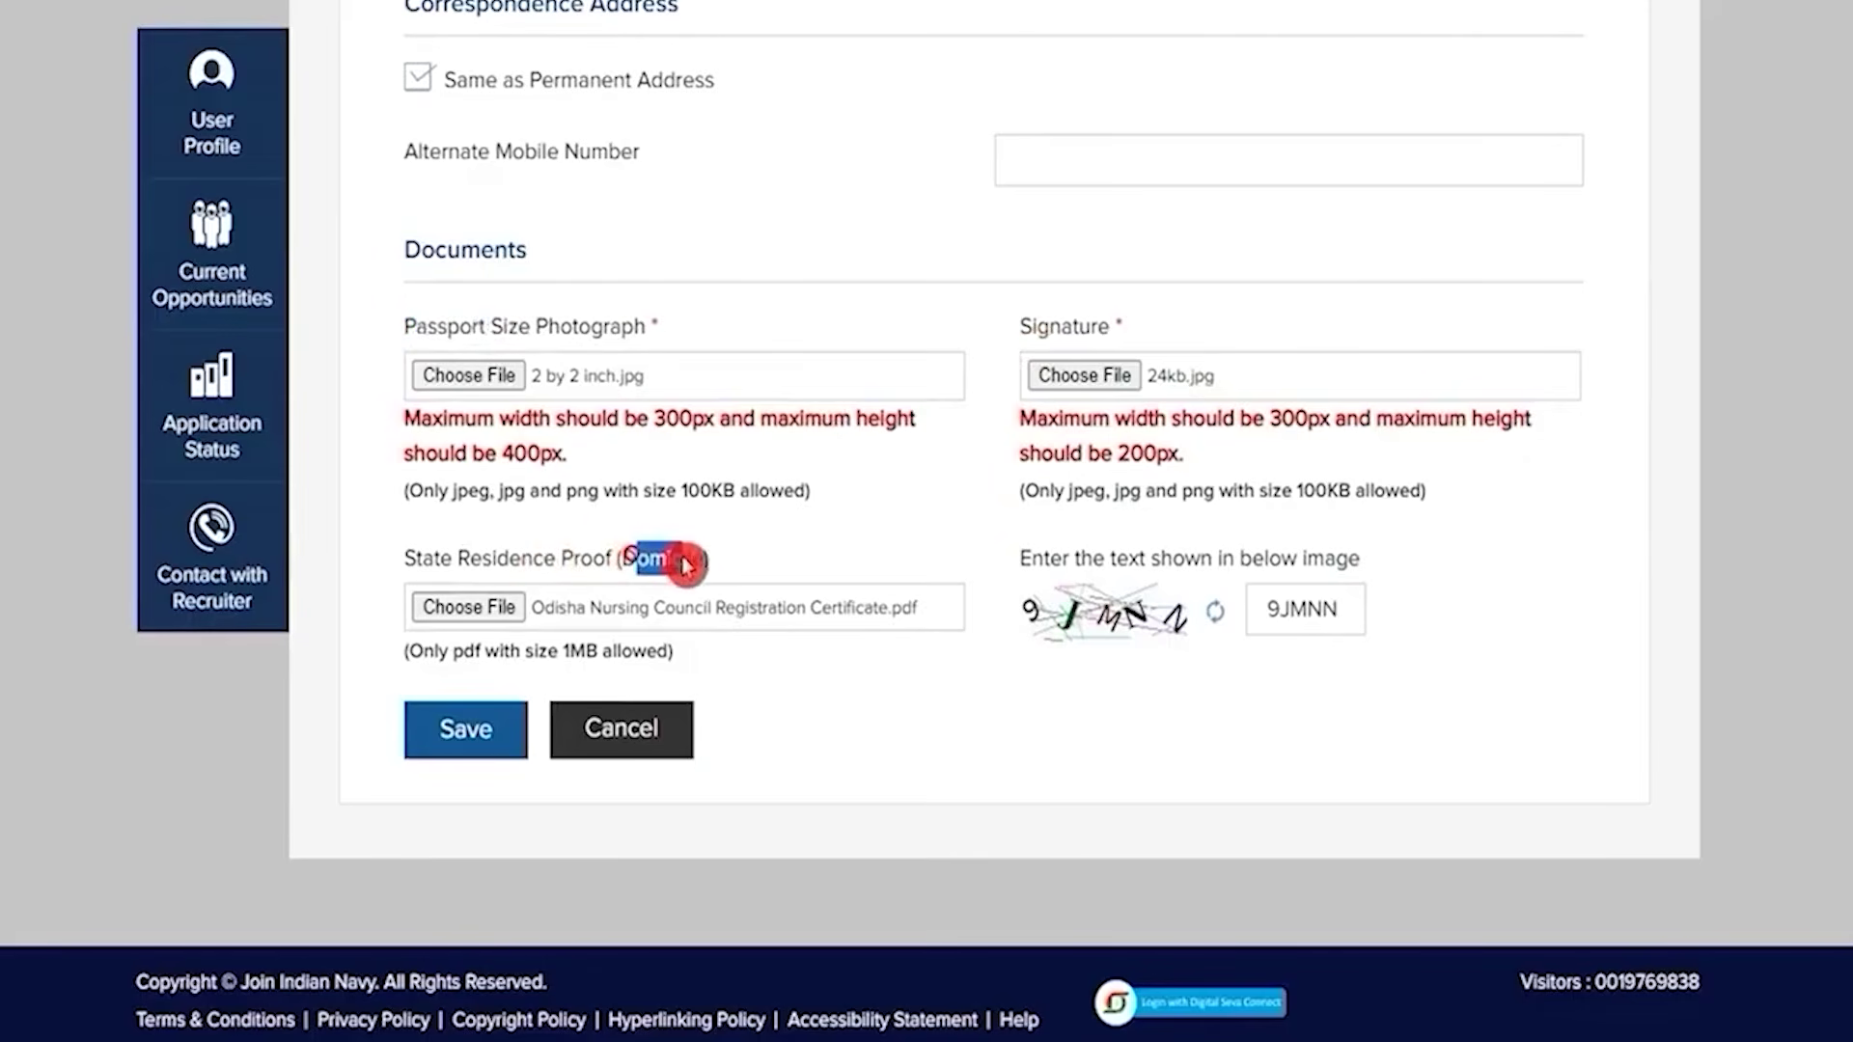
pyautogui.moveTo(549, 328); pyautogui.dragTo(577, 329)
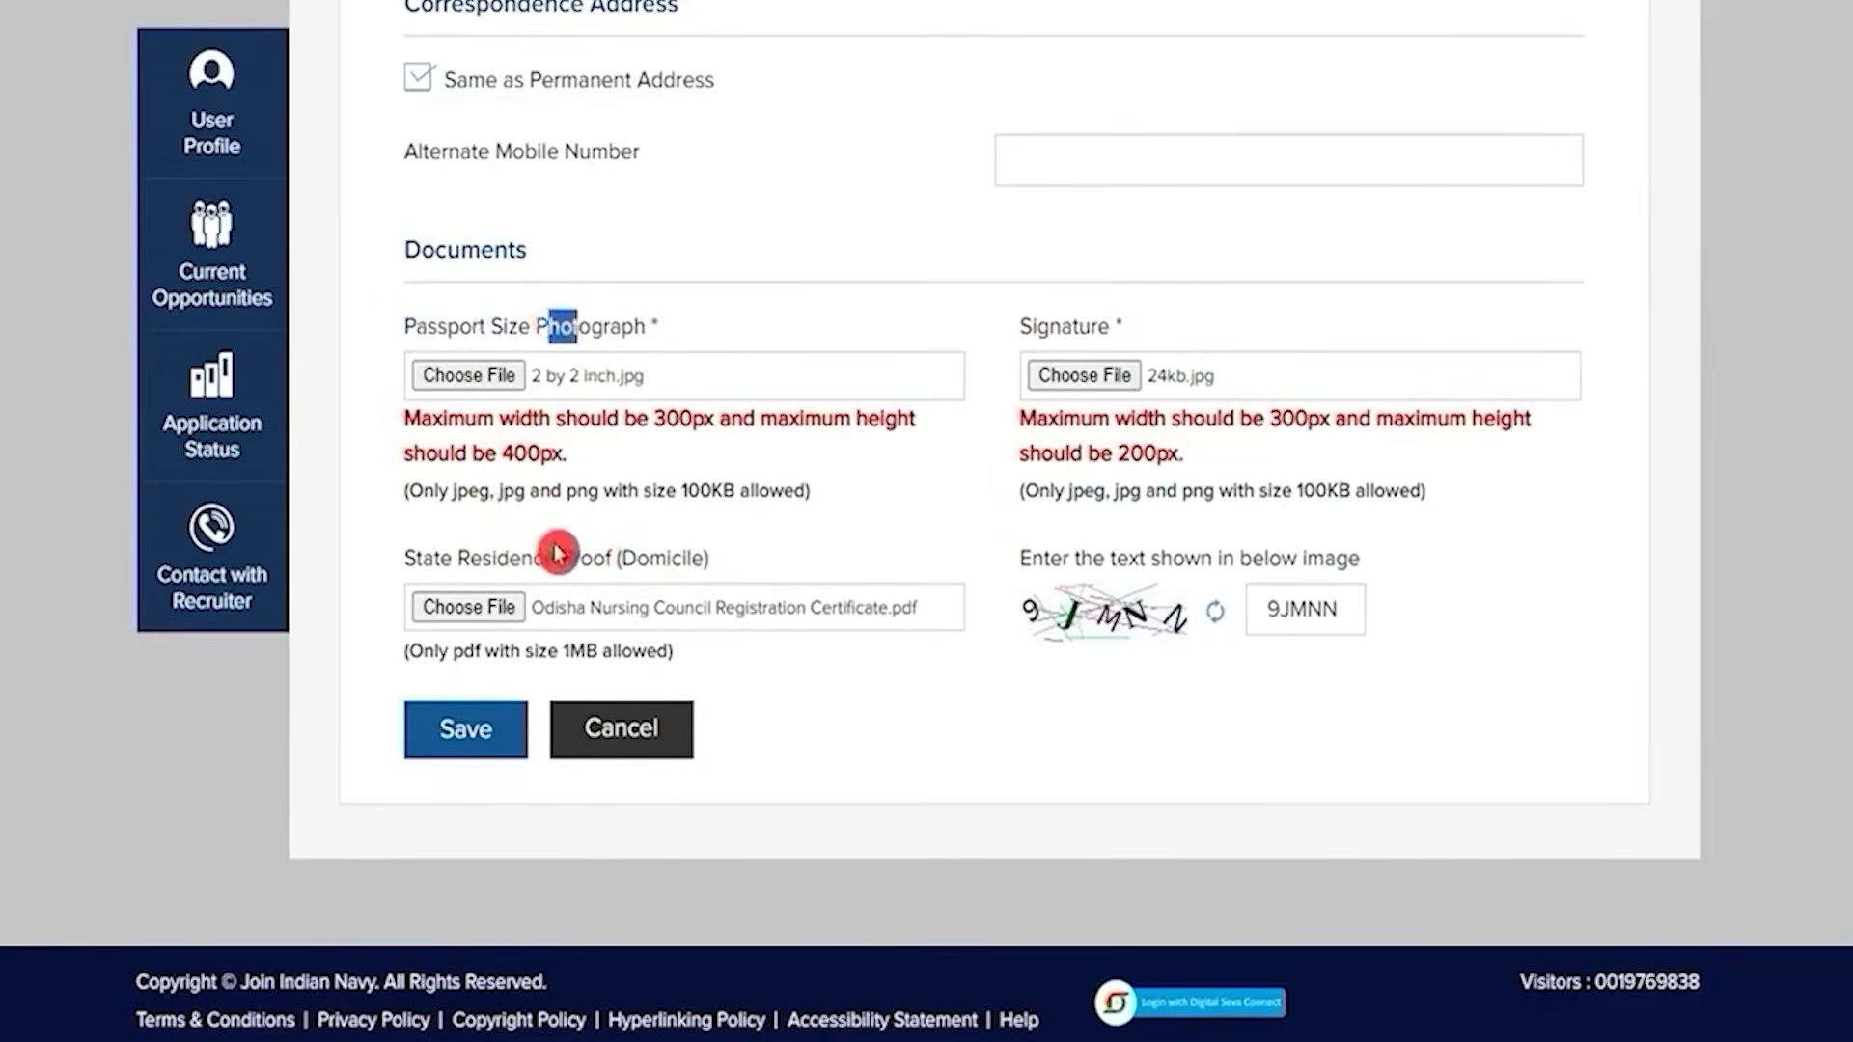
pyautogui.moveTo(455, 490); pyautogui.dragTo(772, 498)
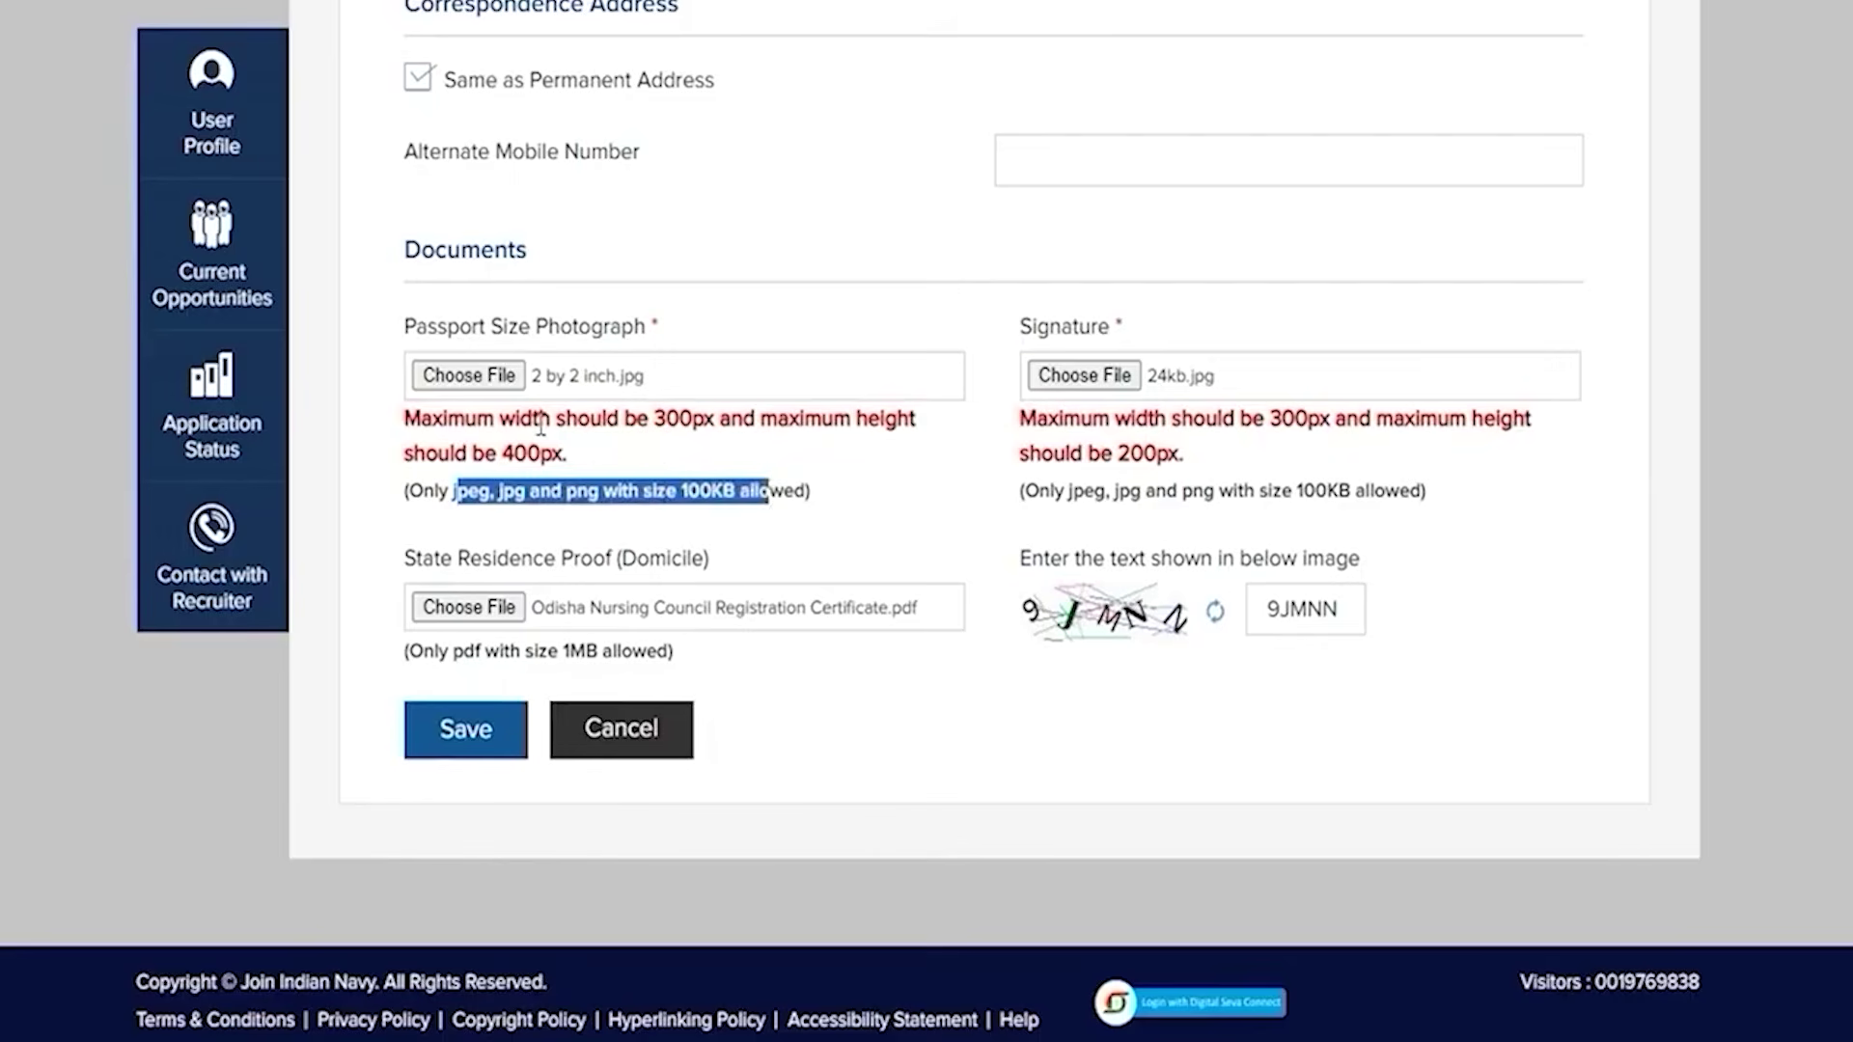
pyautogui.moveTo(513, 454); pyautogui.dragTo(540, 453)
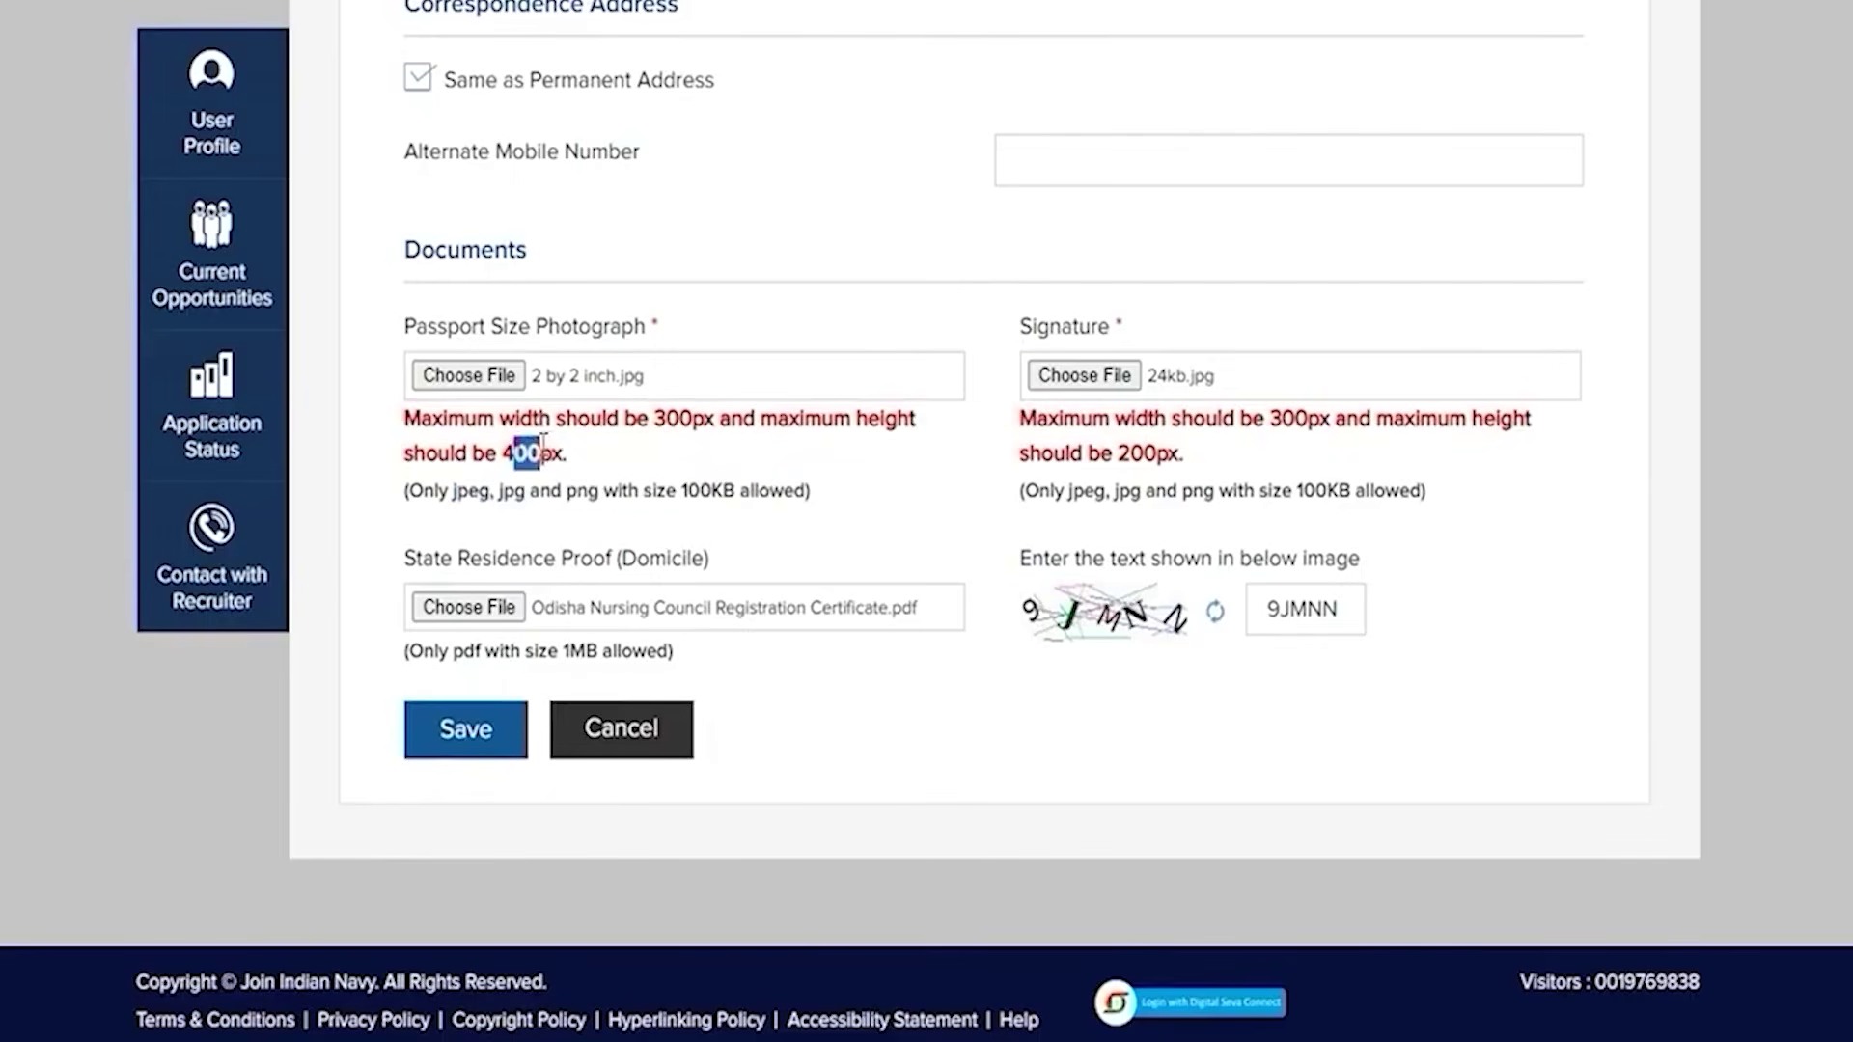
pyautogui.moveTo(679, 419); pyautogui.dragTo(650, 419)
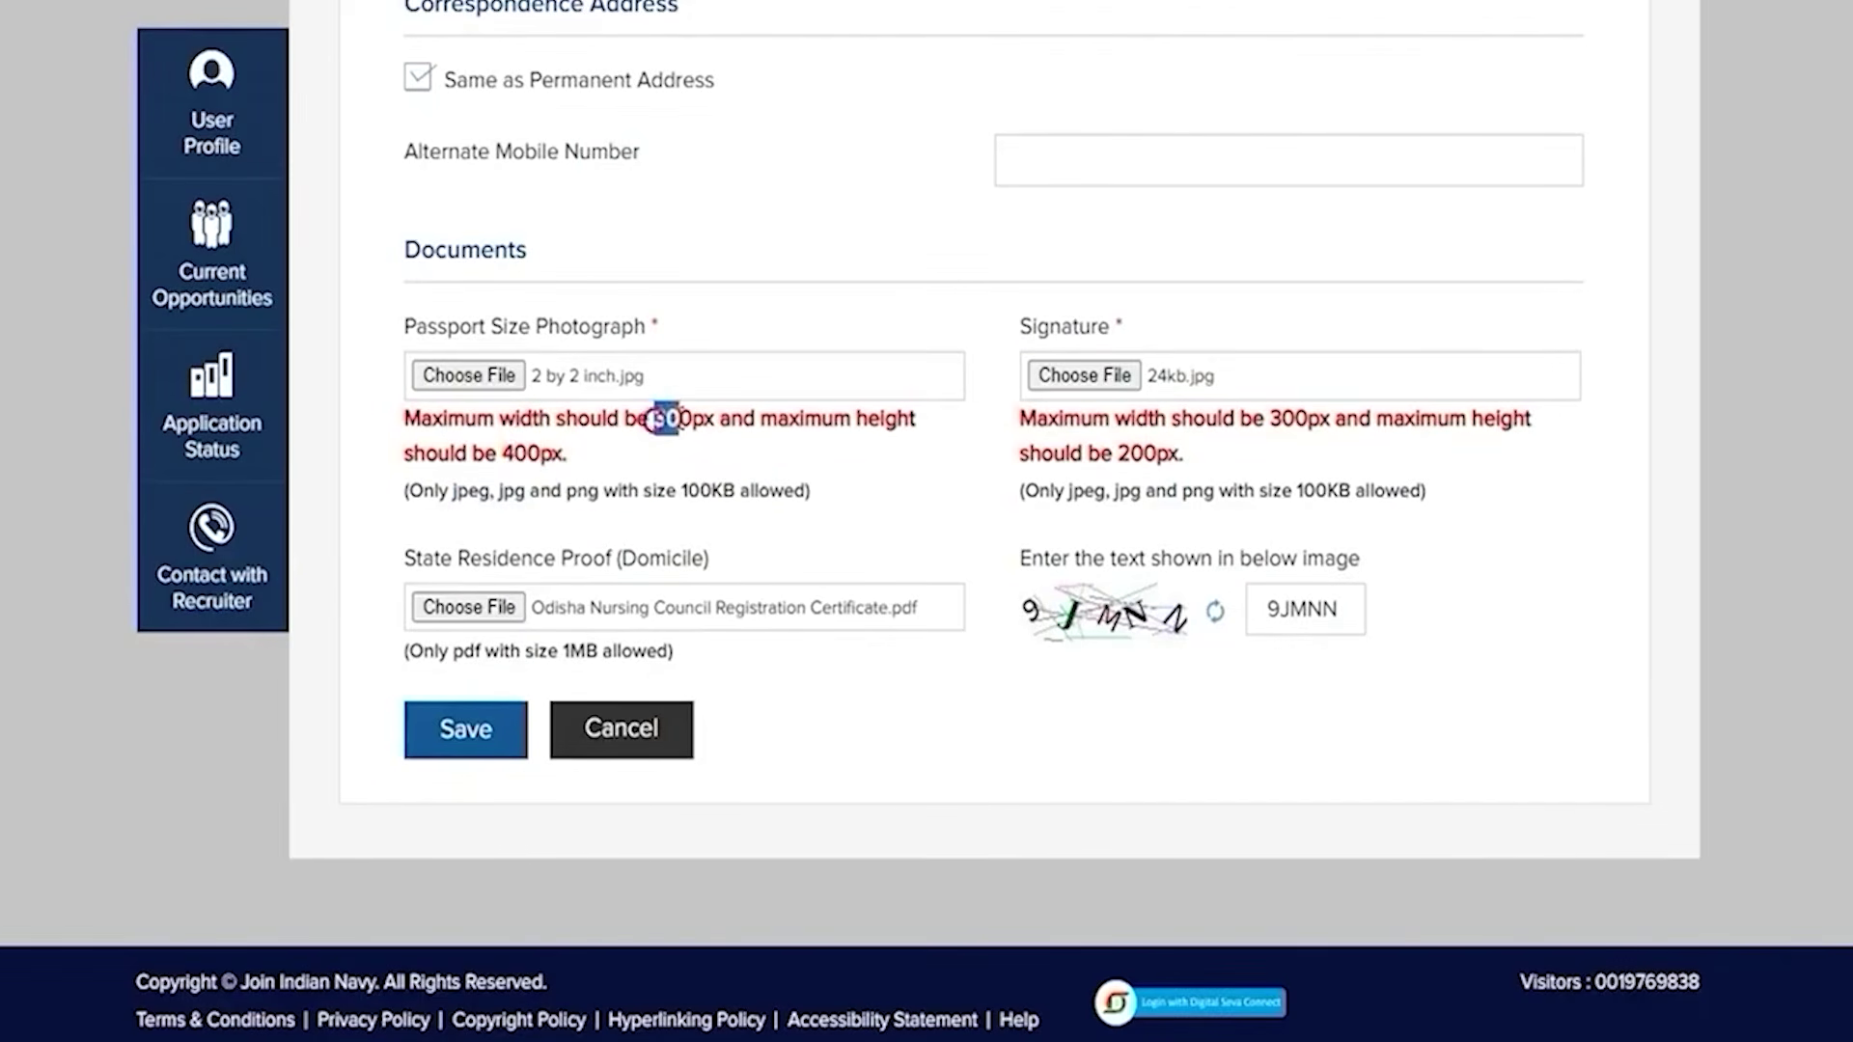
# Check the signature's pixel and file limits and the domicile proof's allowed format and size
pyautogui.moveTo(1038, 413); pyautogui.dragTo(1308, 419)
pyautogui.moveTo(1118, 453); pyautogui.dragTo(1157, 446)
pyautogui.moveTo(1069, 490); pyautogui.dragTo(1390, 494)
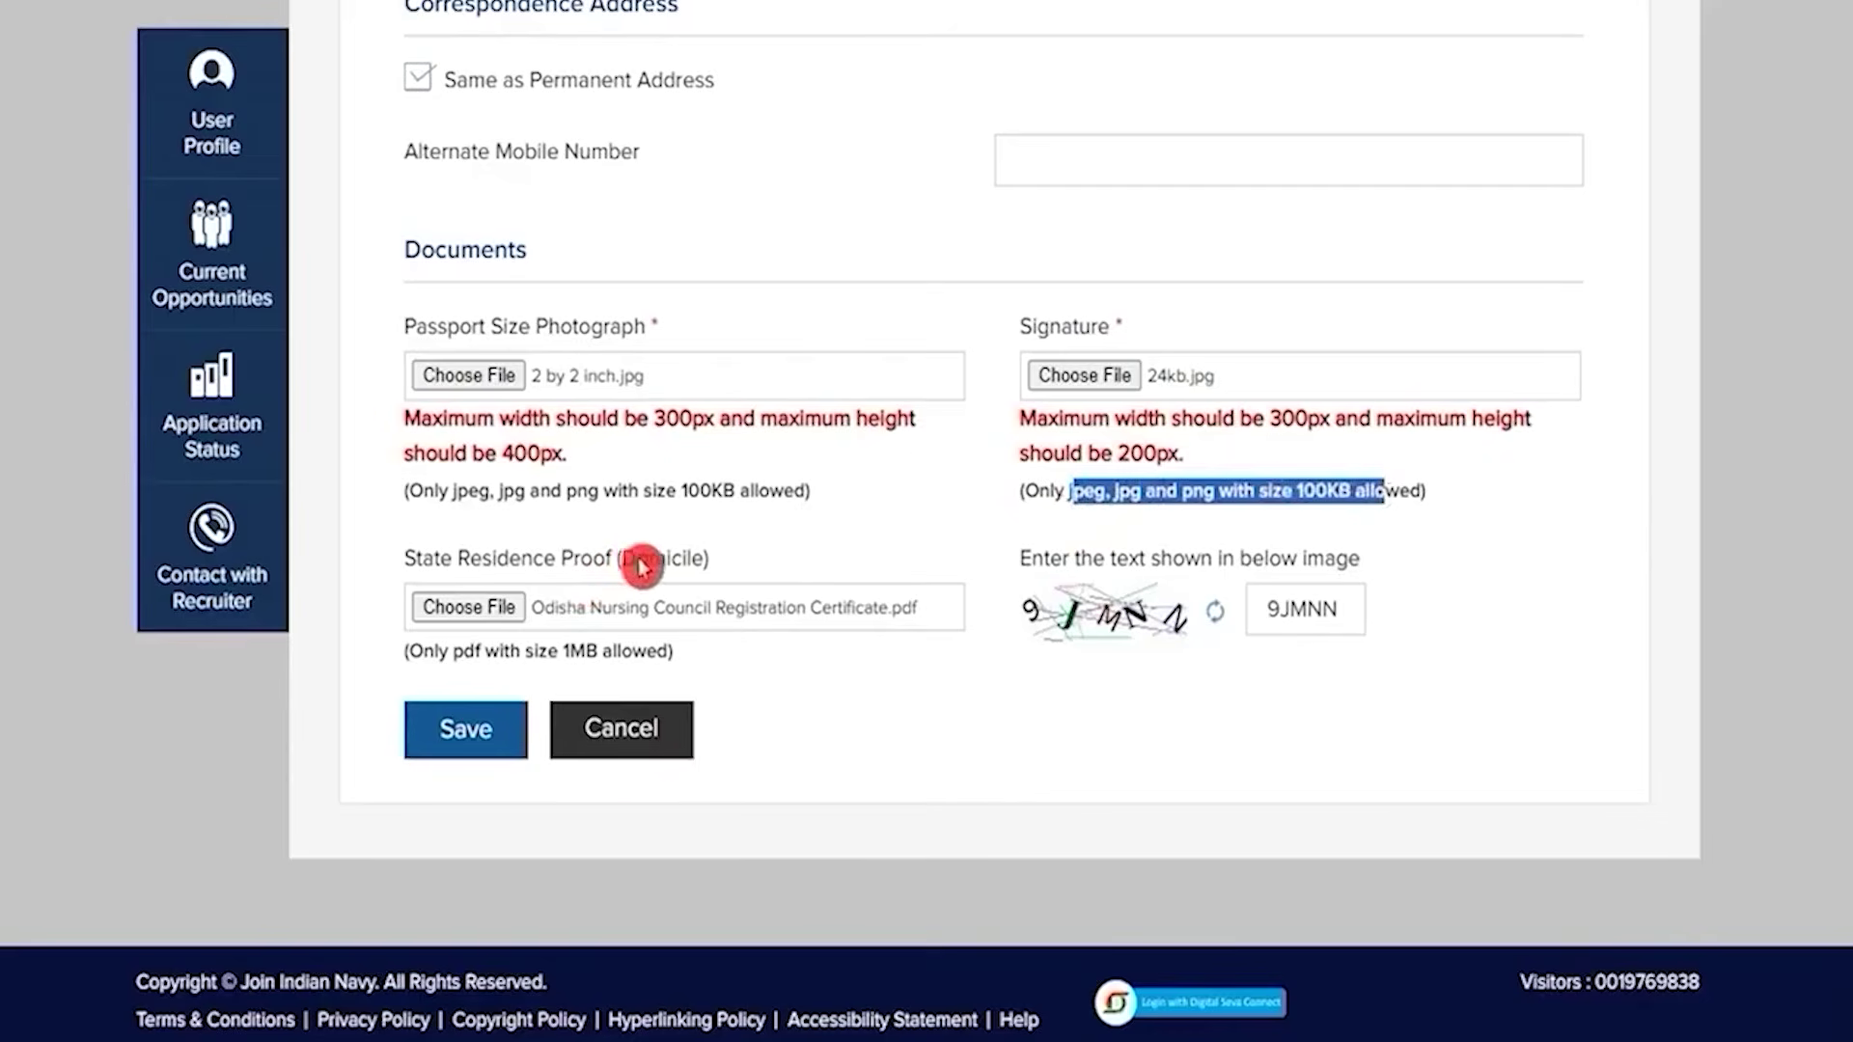
pyautogui.moveTo(619, 557); pyautogui.dragTo(680, 557)
pyautogui.moveTo(505, 651); pyautogui.dragTo(585, 652)
pyautogui.moveTo(459, 641); pyautogui.dragTo(591, 644)
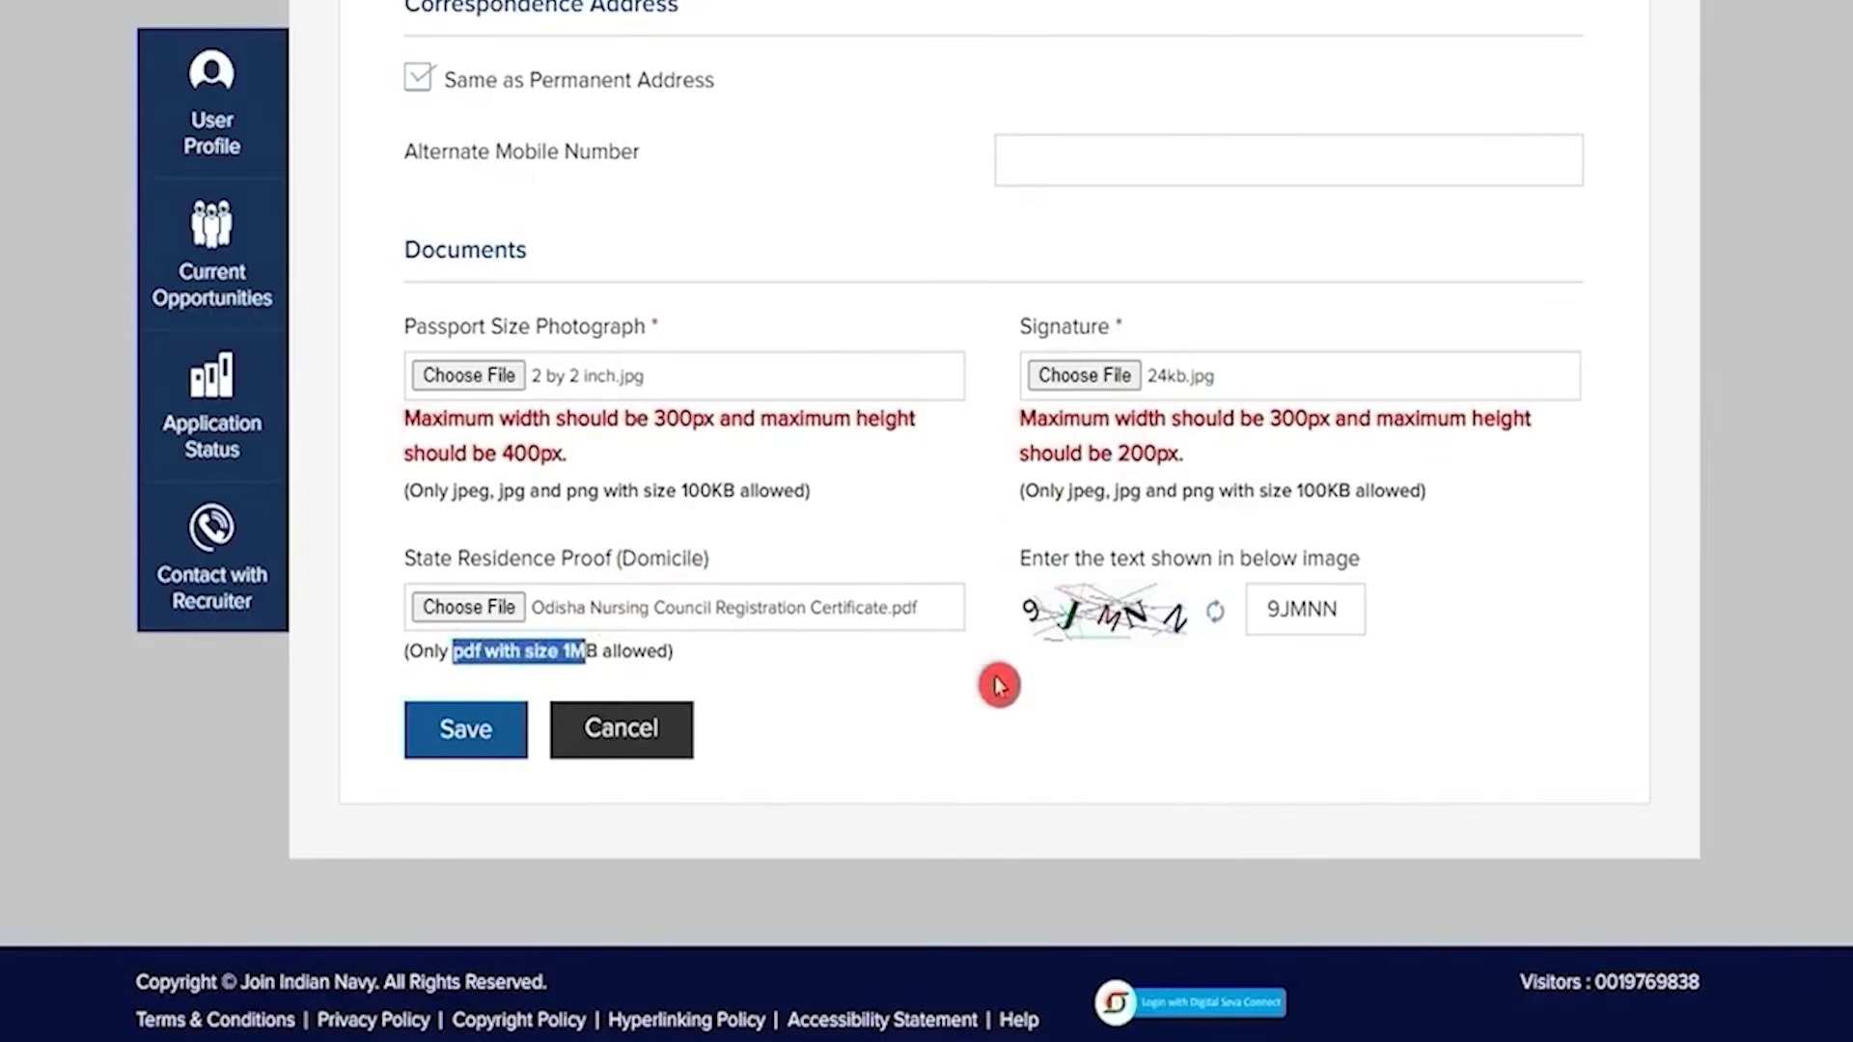
# Replace the passport size photograph with 85 kb.jpg and save the address and document details
pyautogui.click(463, 376)
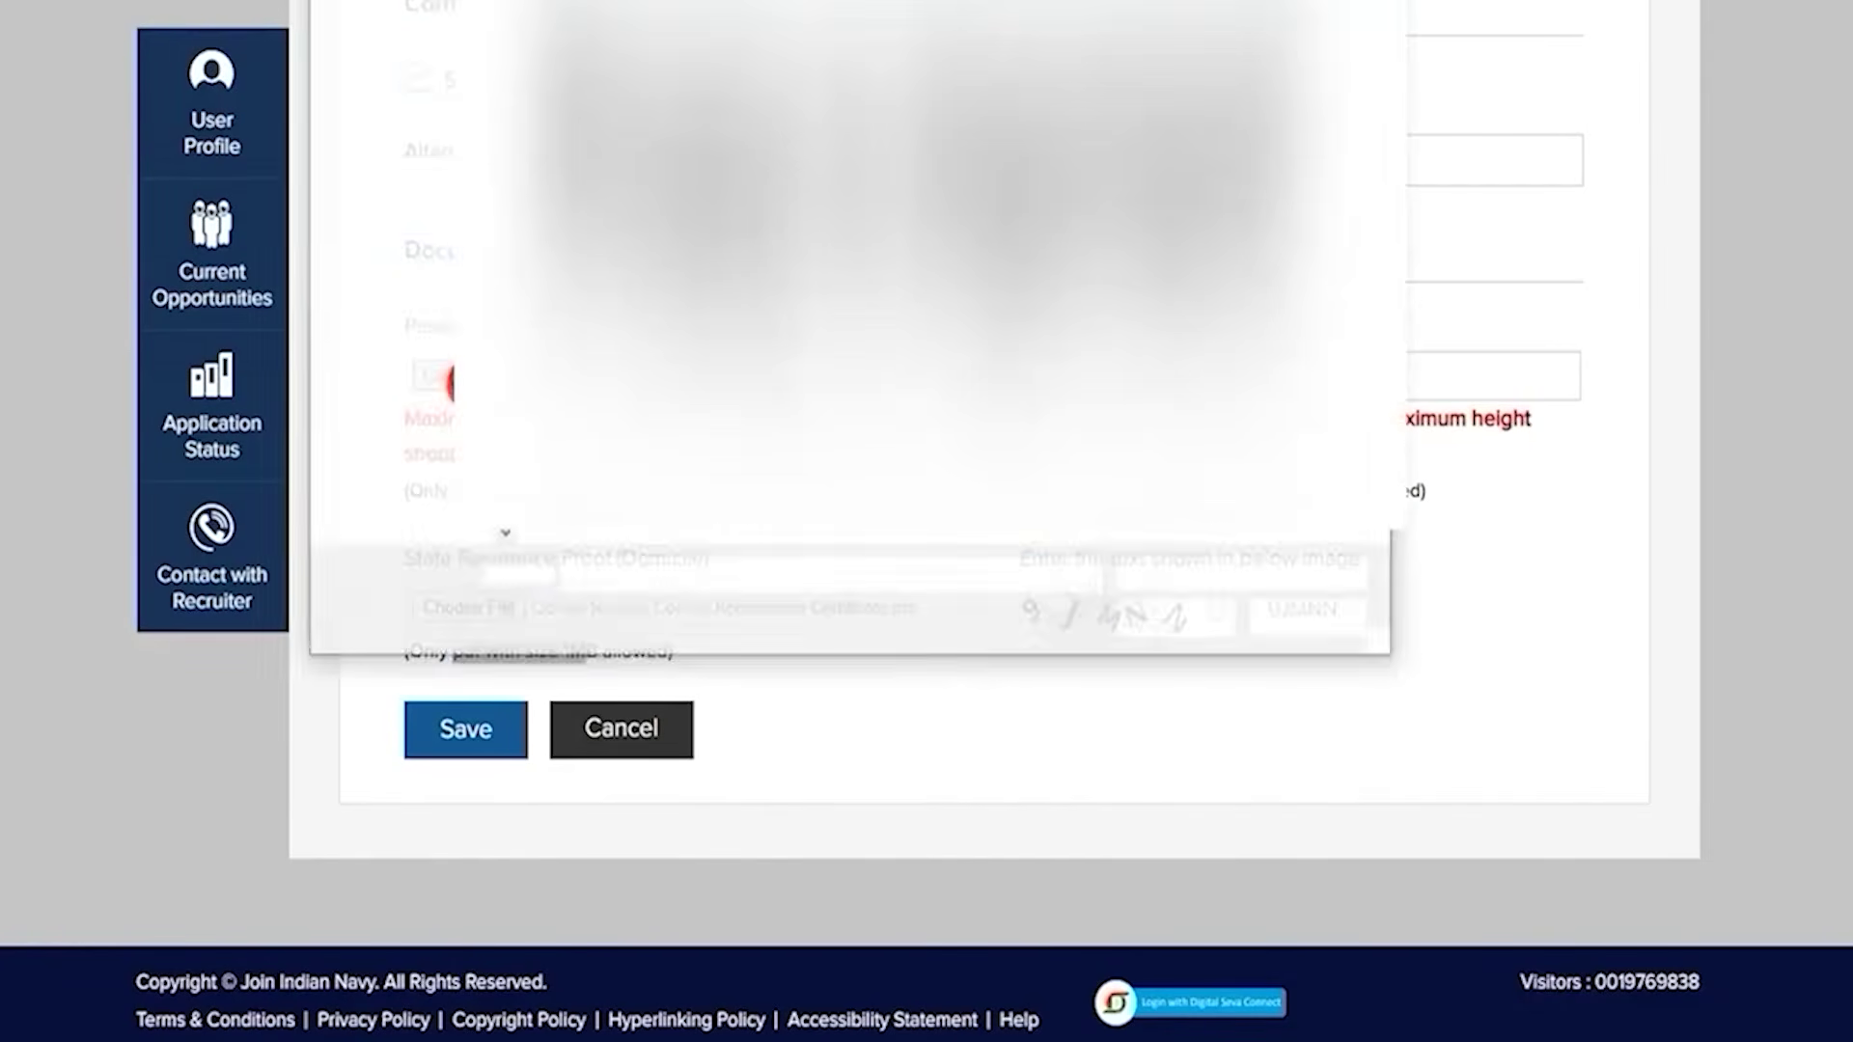
pyautogui.doubleClick(749, 379)
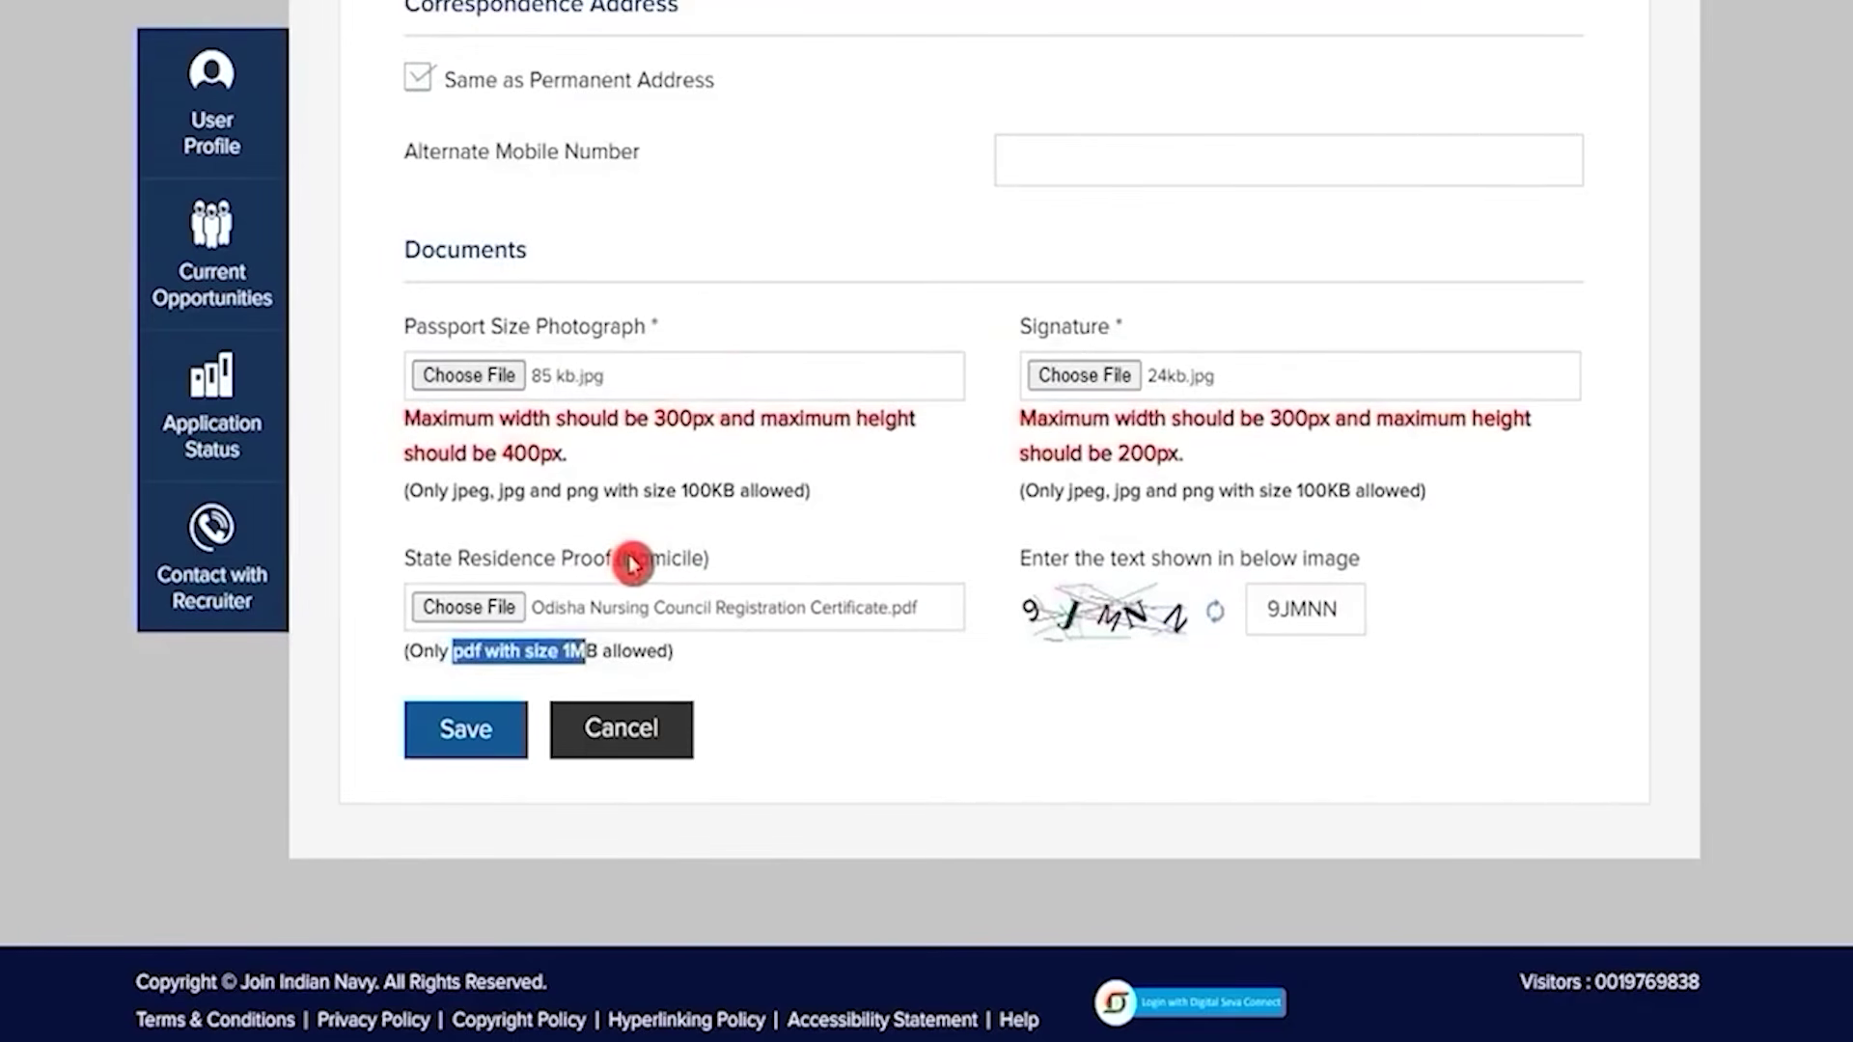
pyautogui.click(656, 565)
pyautogui.moveTo(656, 565); pyautogui.dragTo(694, 568)
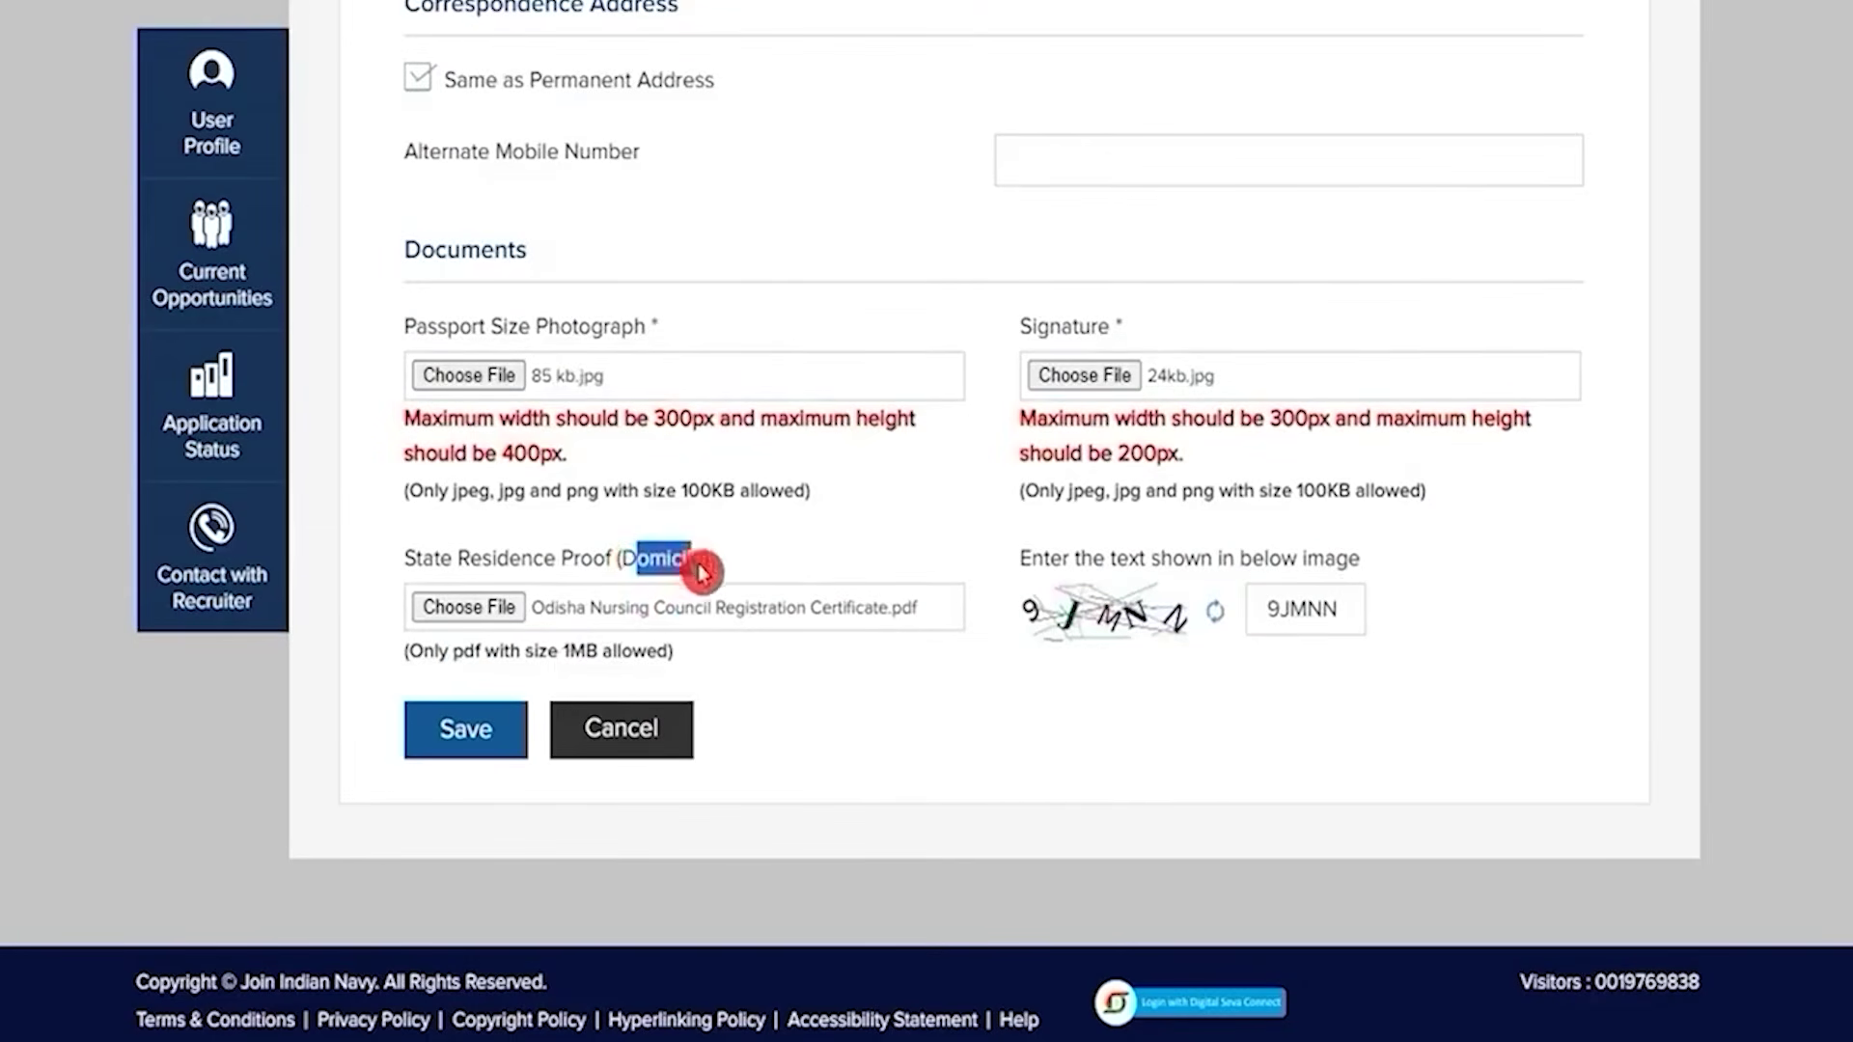
pyautogui.click(1000, 685)
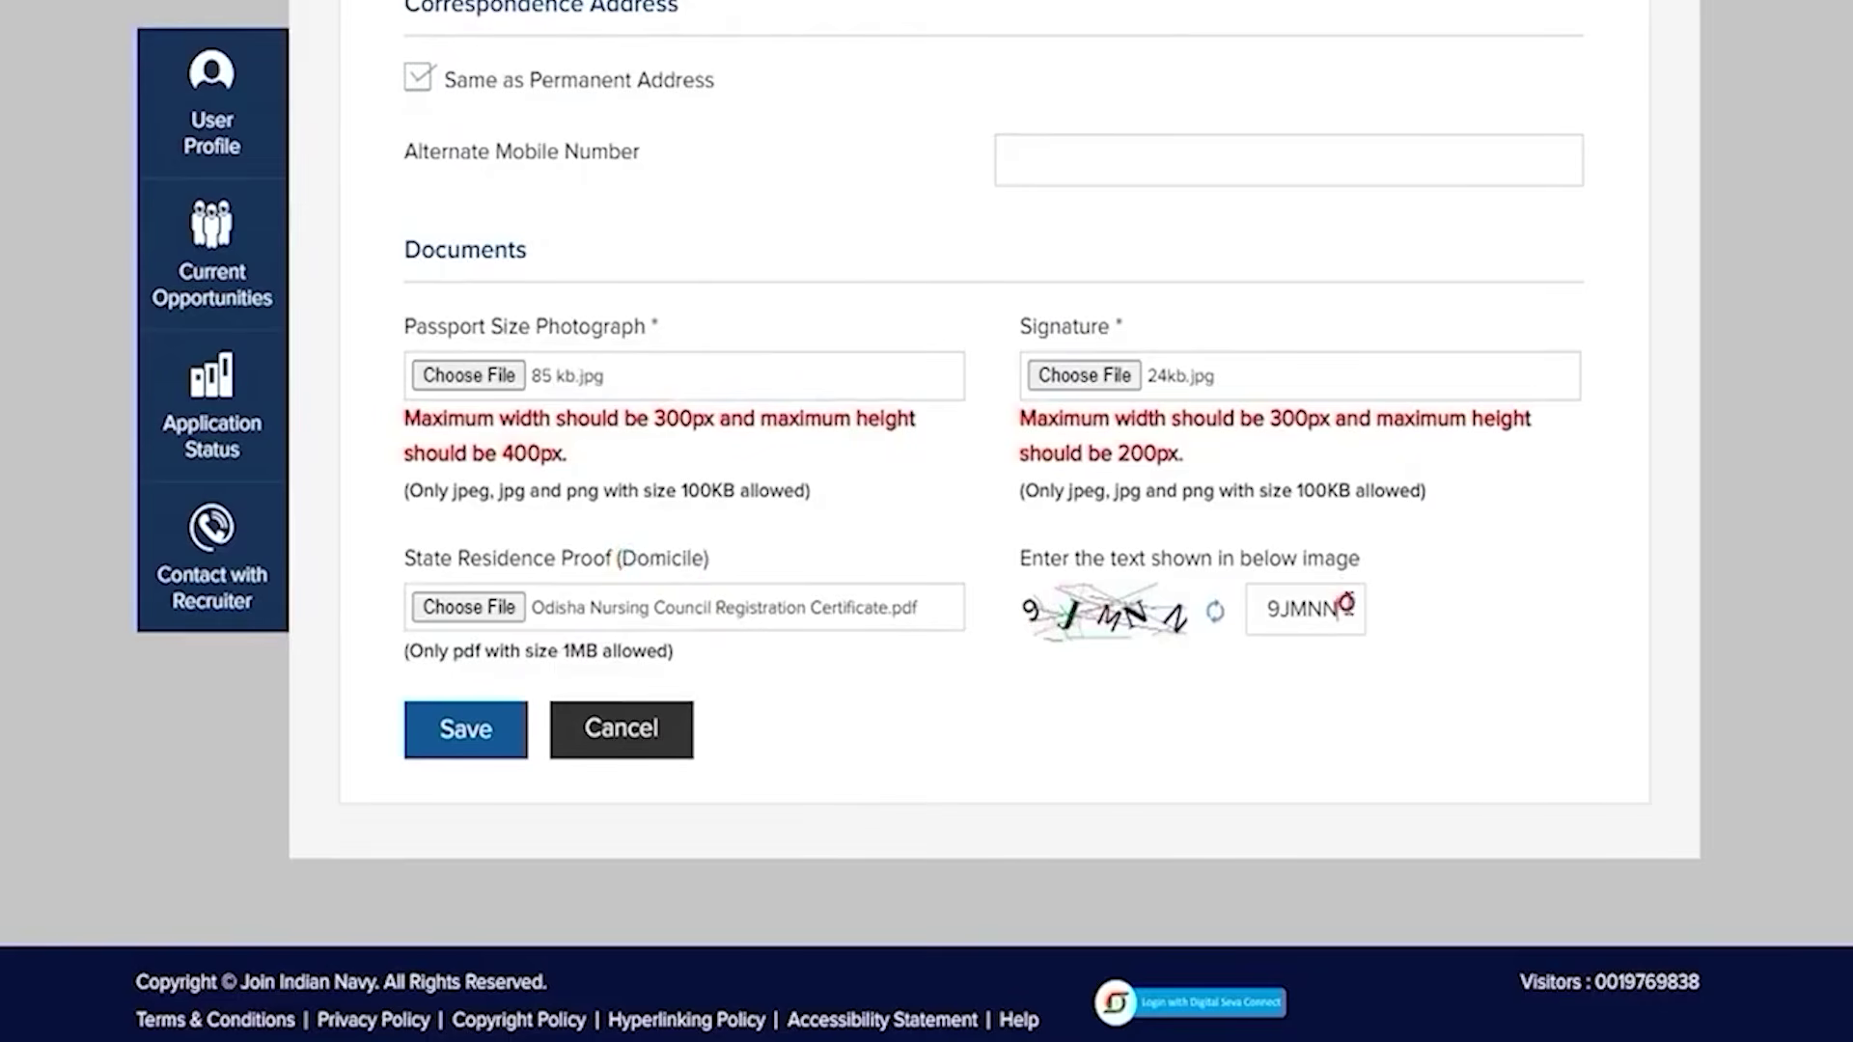
pyautogui.click(466, 730)
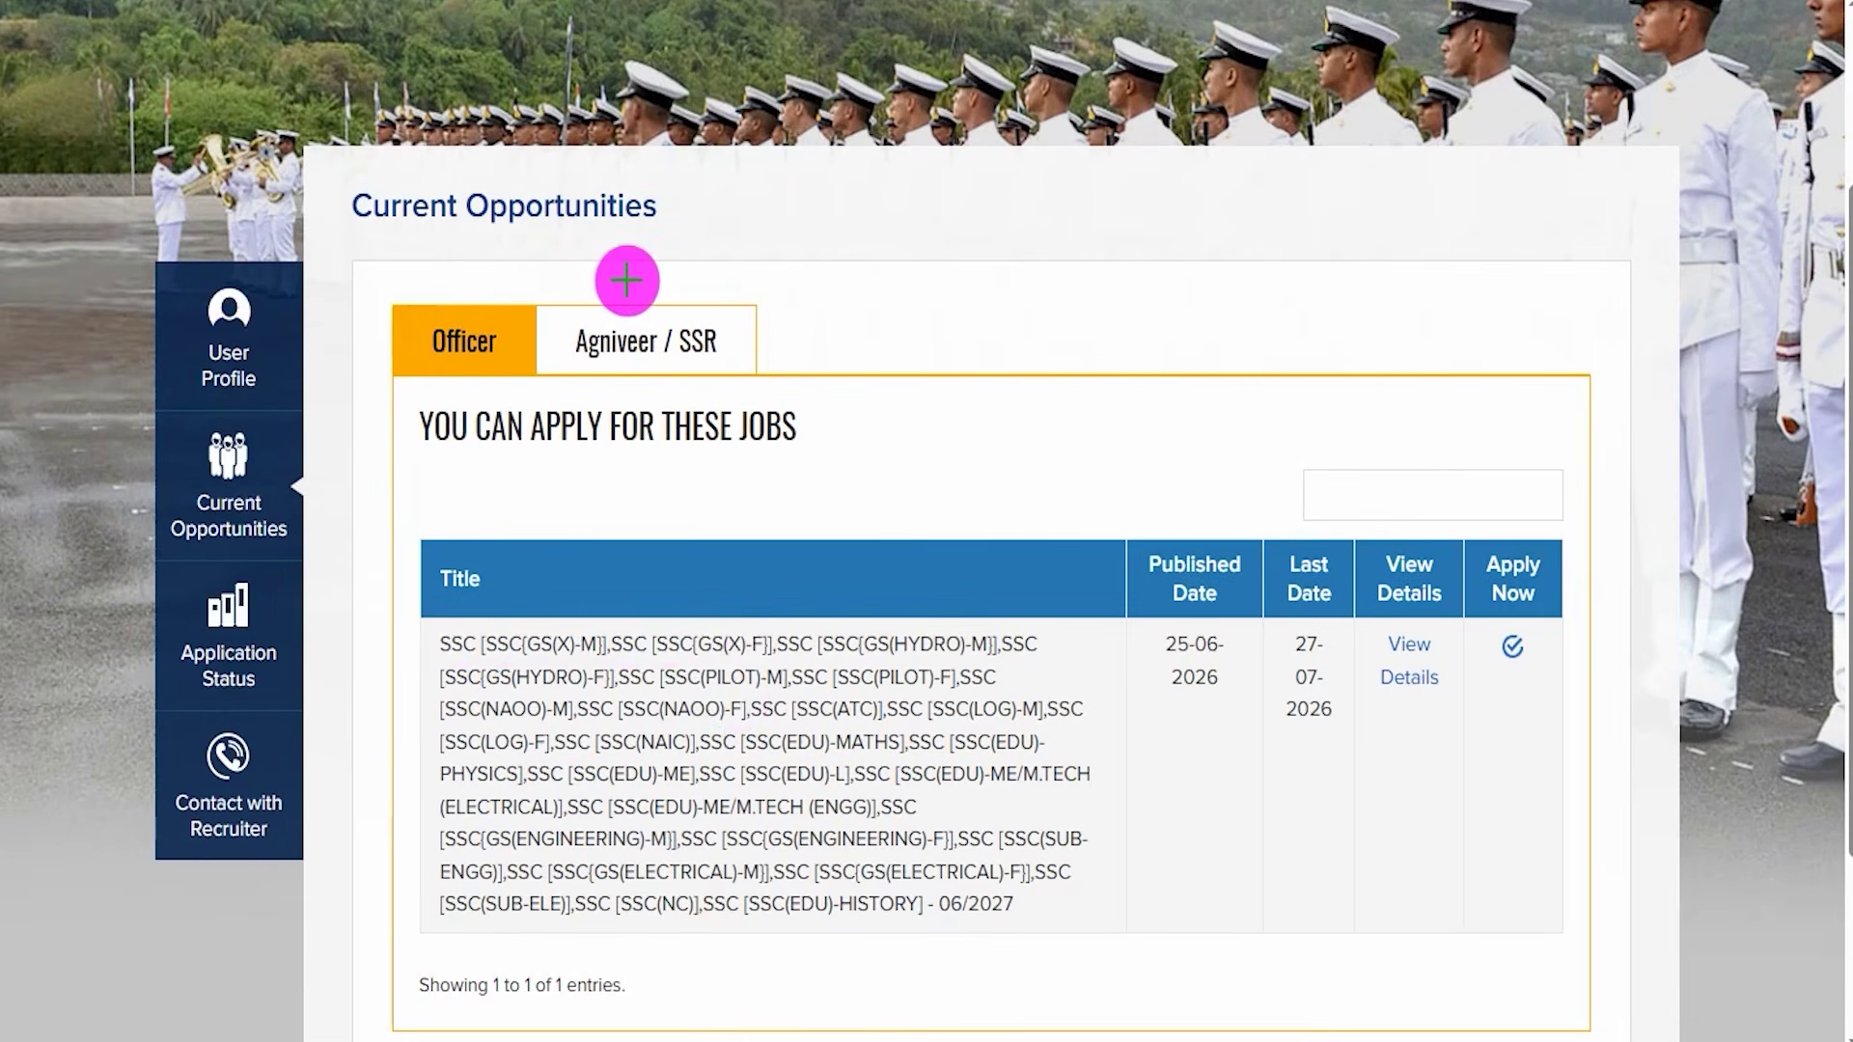
# Review the Officer listing under Current Opportunities, including its SSC entries, published date, last date and details link
pyautogui.moveTo(661, 229); pyautogui.dragTo(719, 179)
pyautogui.moveTo(492, 317); pyautogui.dragTo(539, 251)
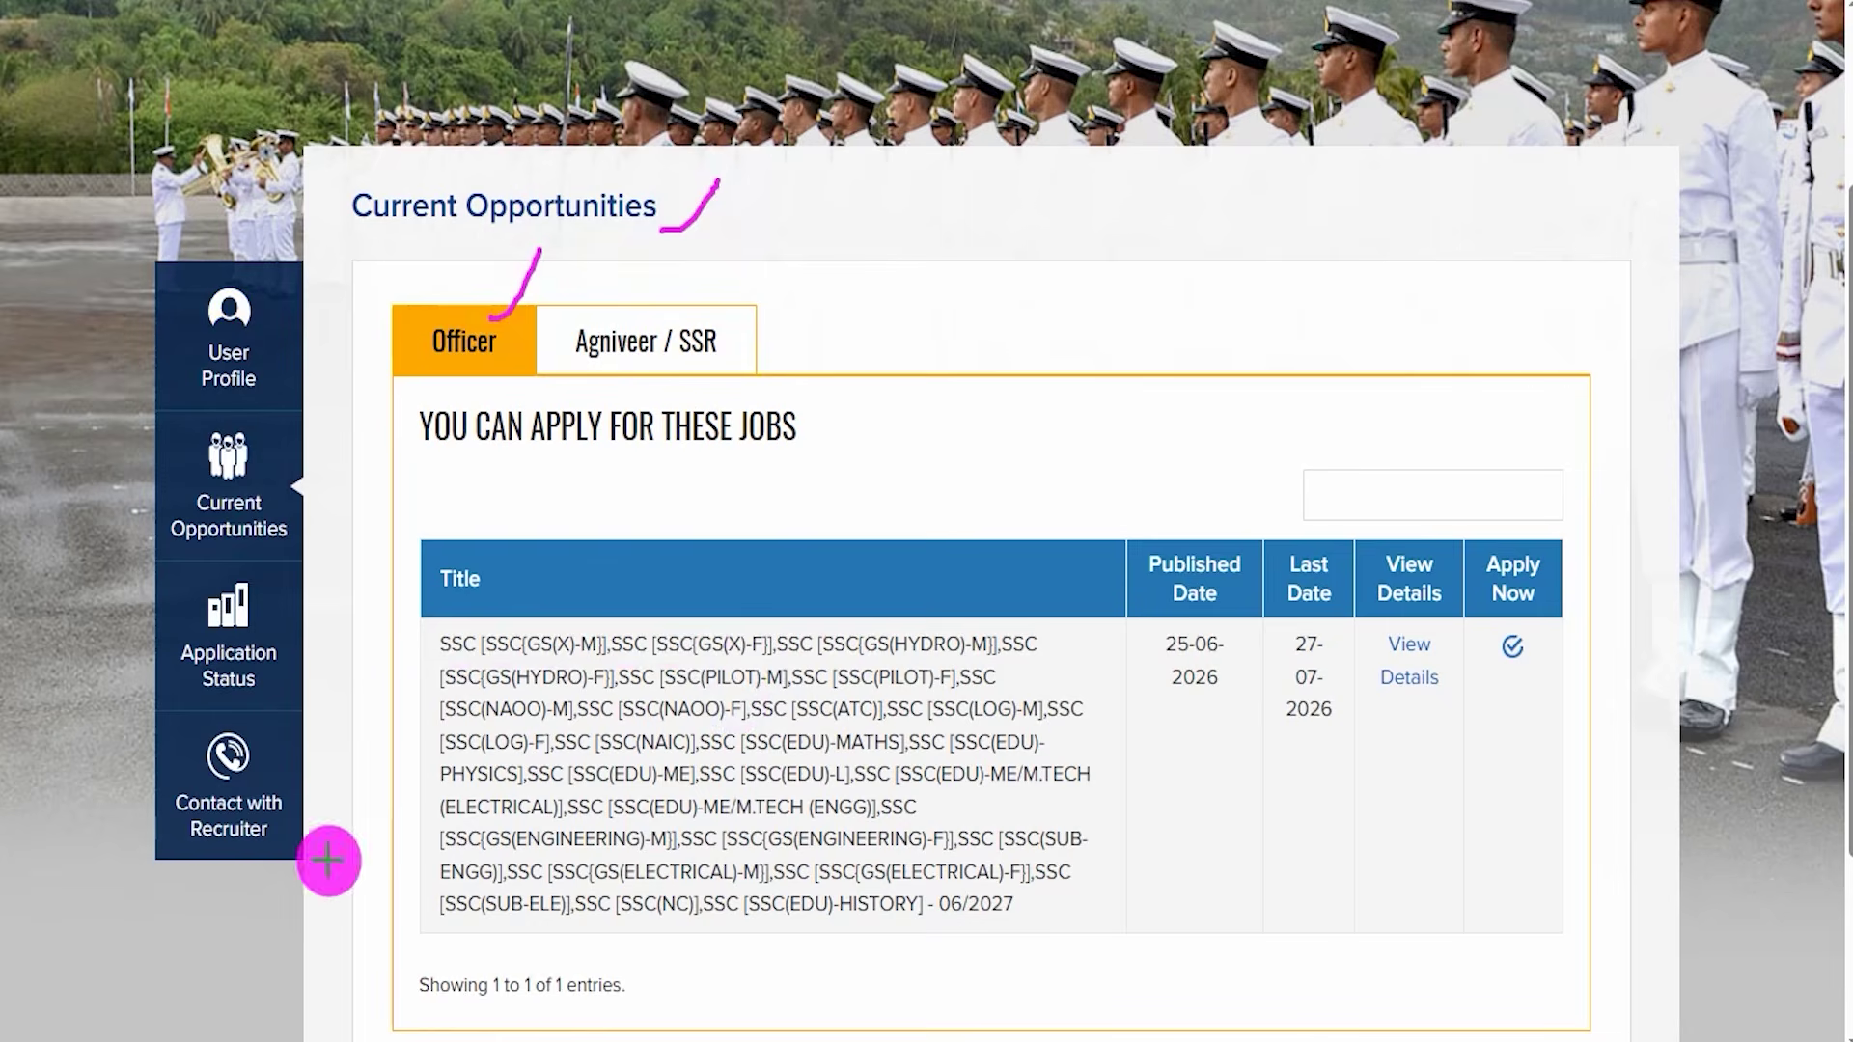
pyautogui.moveTo(420, 619)
pyautogui.mouseDown()
pyautogui.moveTo(1087, 691)
pyautogui.moveTo(1119, 769)
pyautogui.moveTo(1121, 934)
pyautogui.mouseUp()
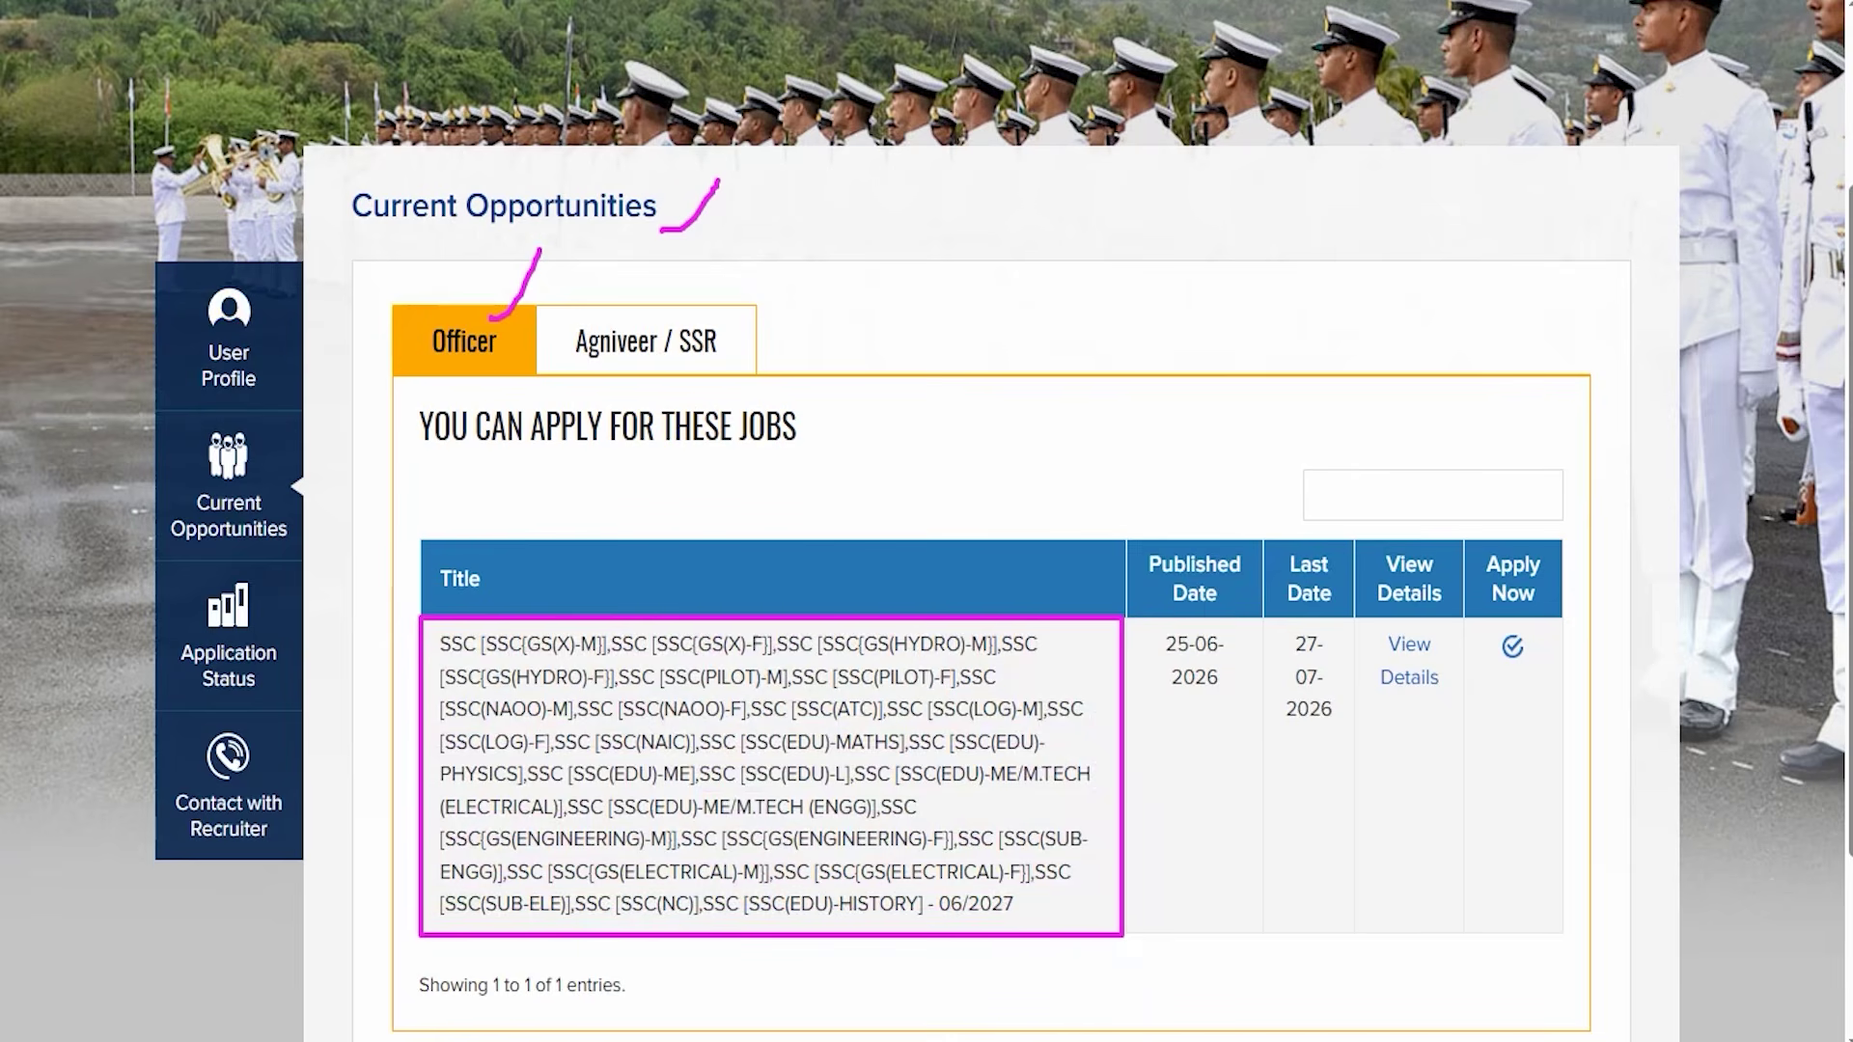
pyautogui.moveTo(1165, 697); pyautogui.dragTo(1212, 678)
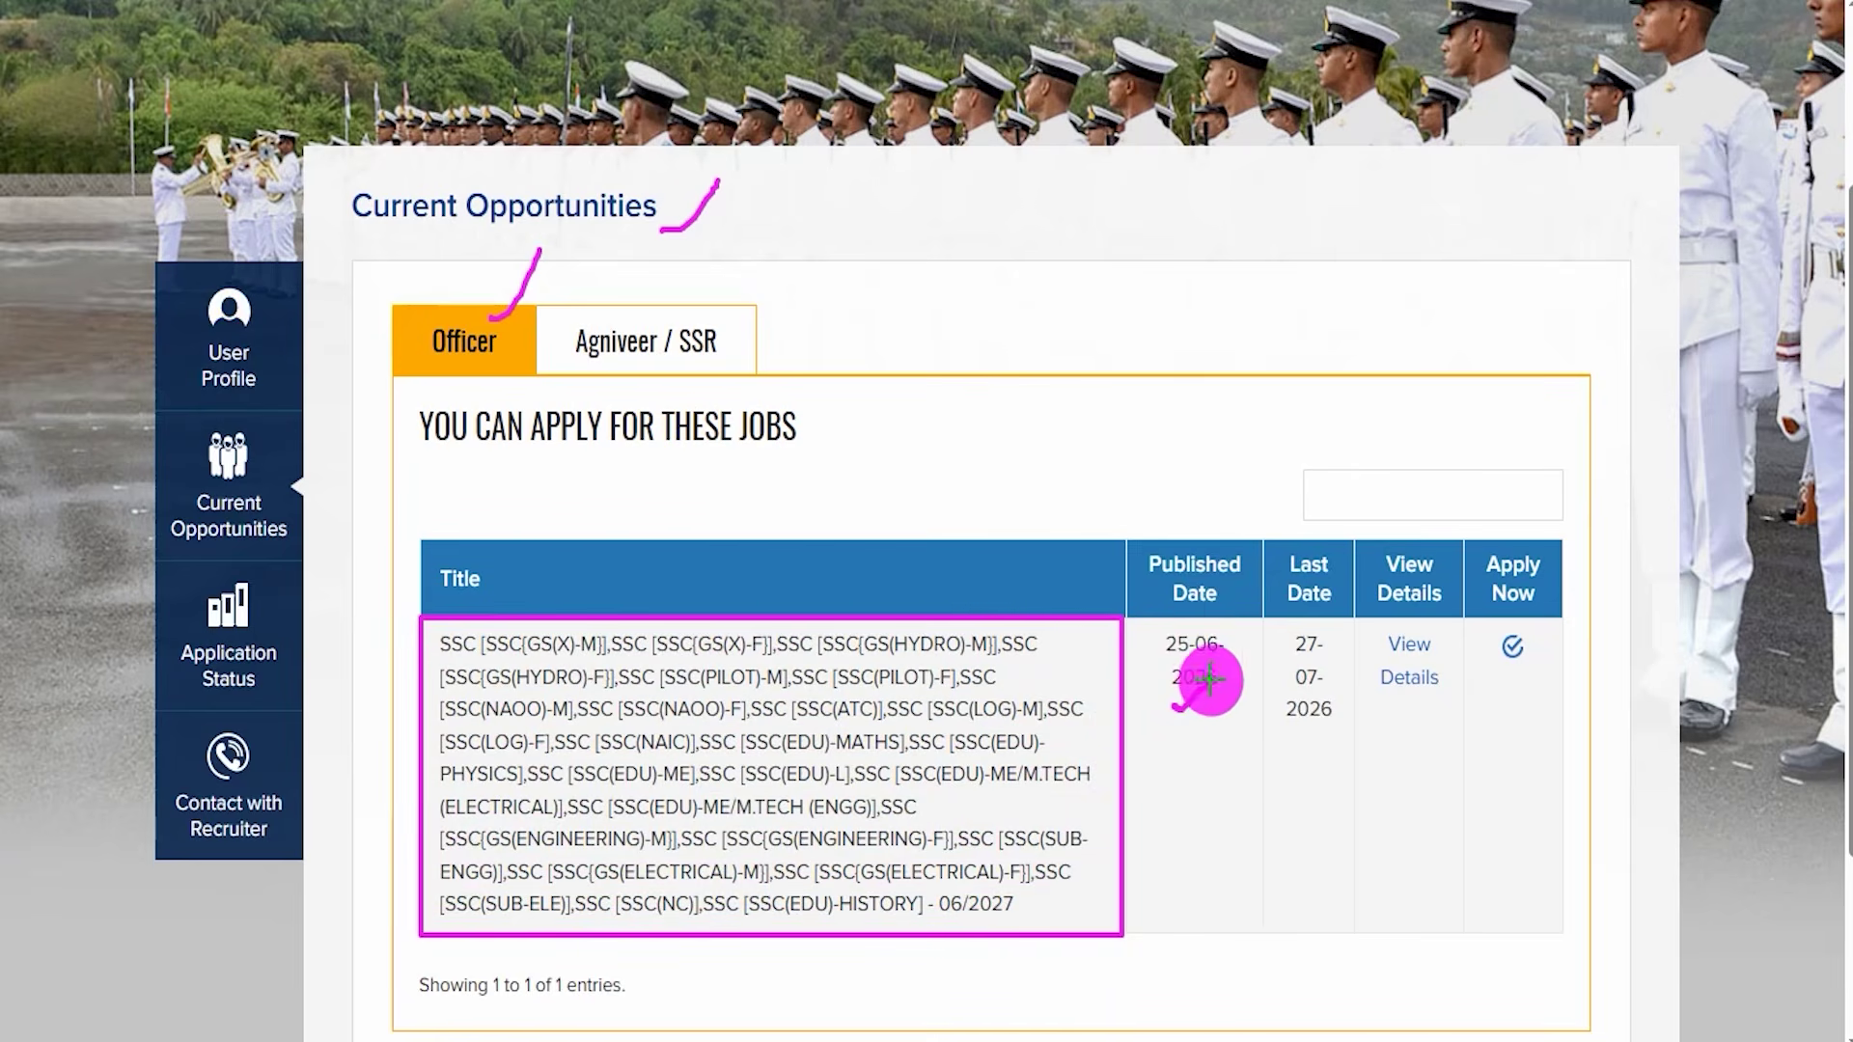
pyautogui.moveTo(1290, 736); pyautogui.dragTo(1331, 704)
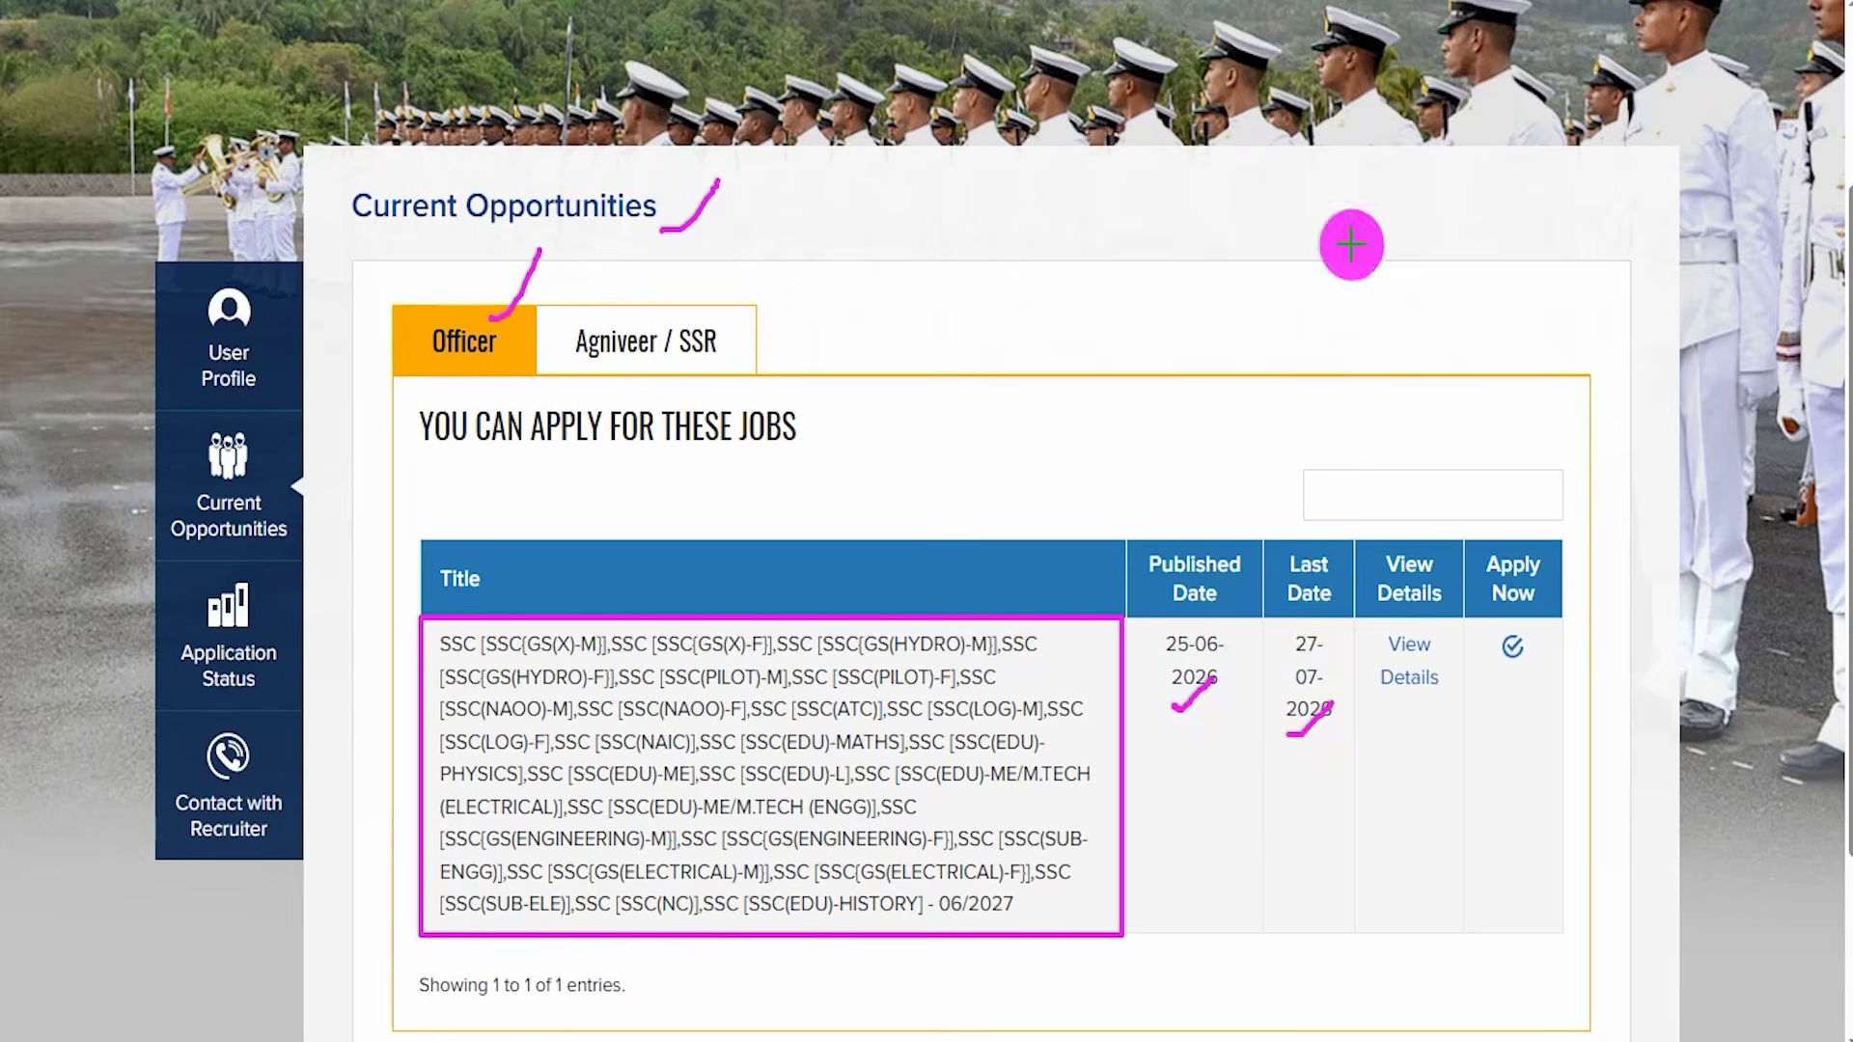
pyautogui.moveTo(1360, 620); pyautogui.dragTo(1447, 712)
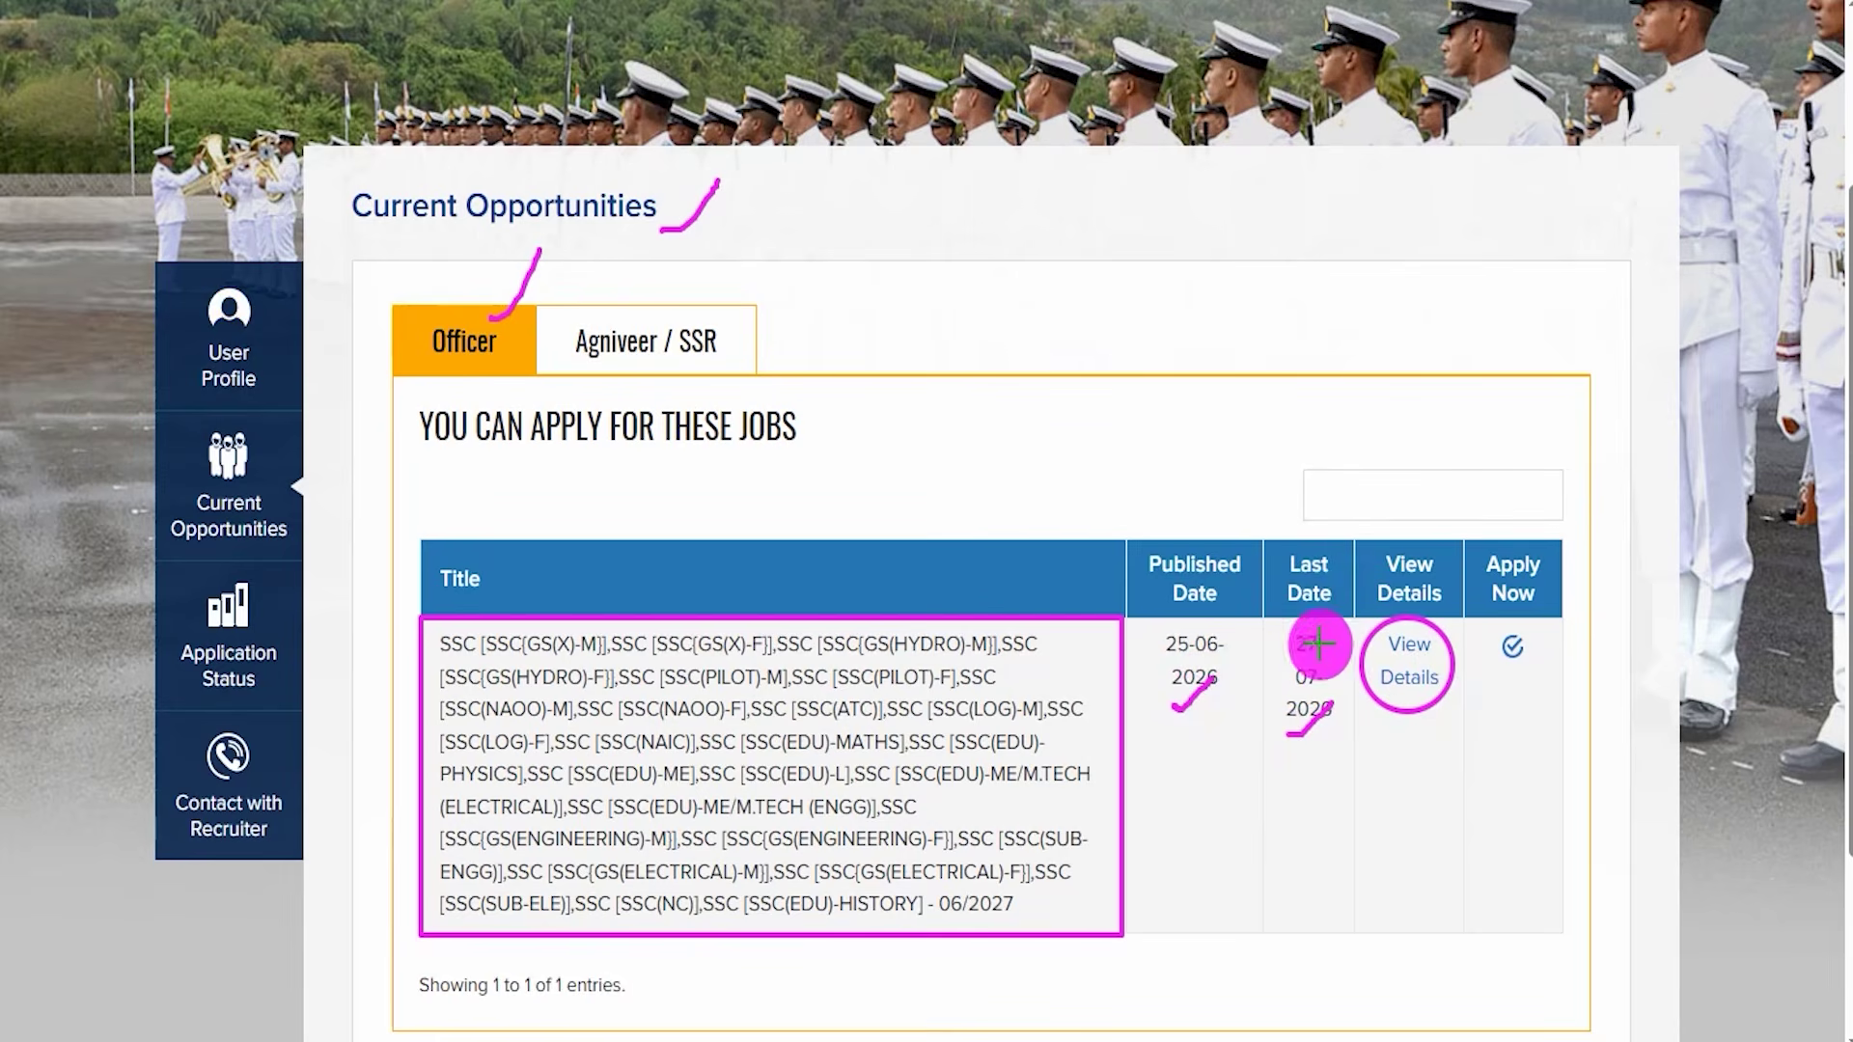
pyautogui.press('Escape')
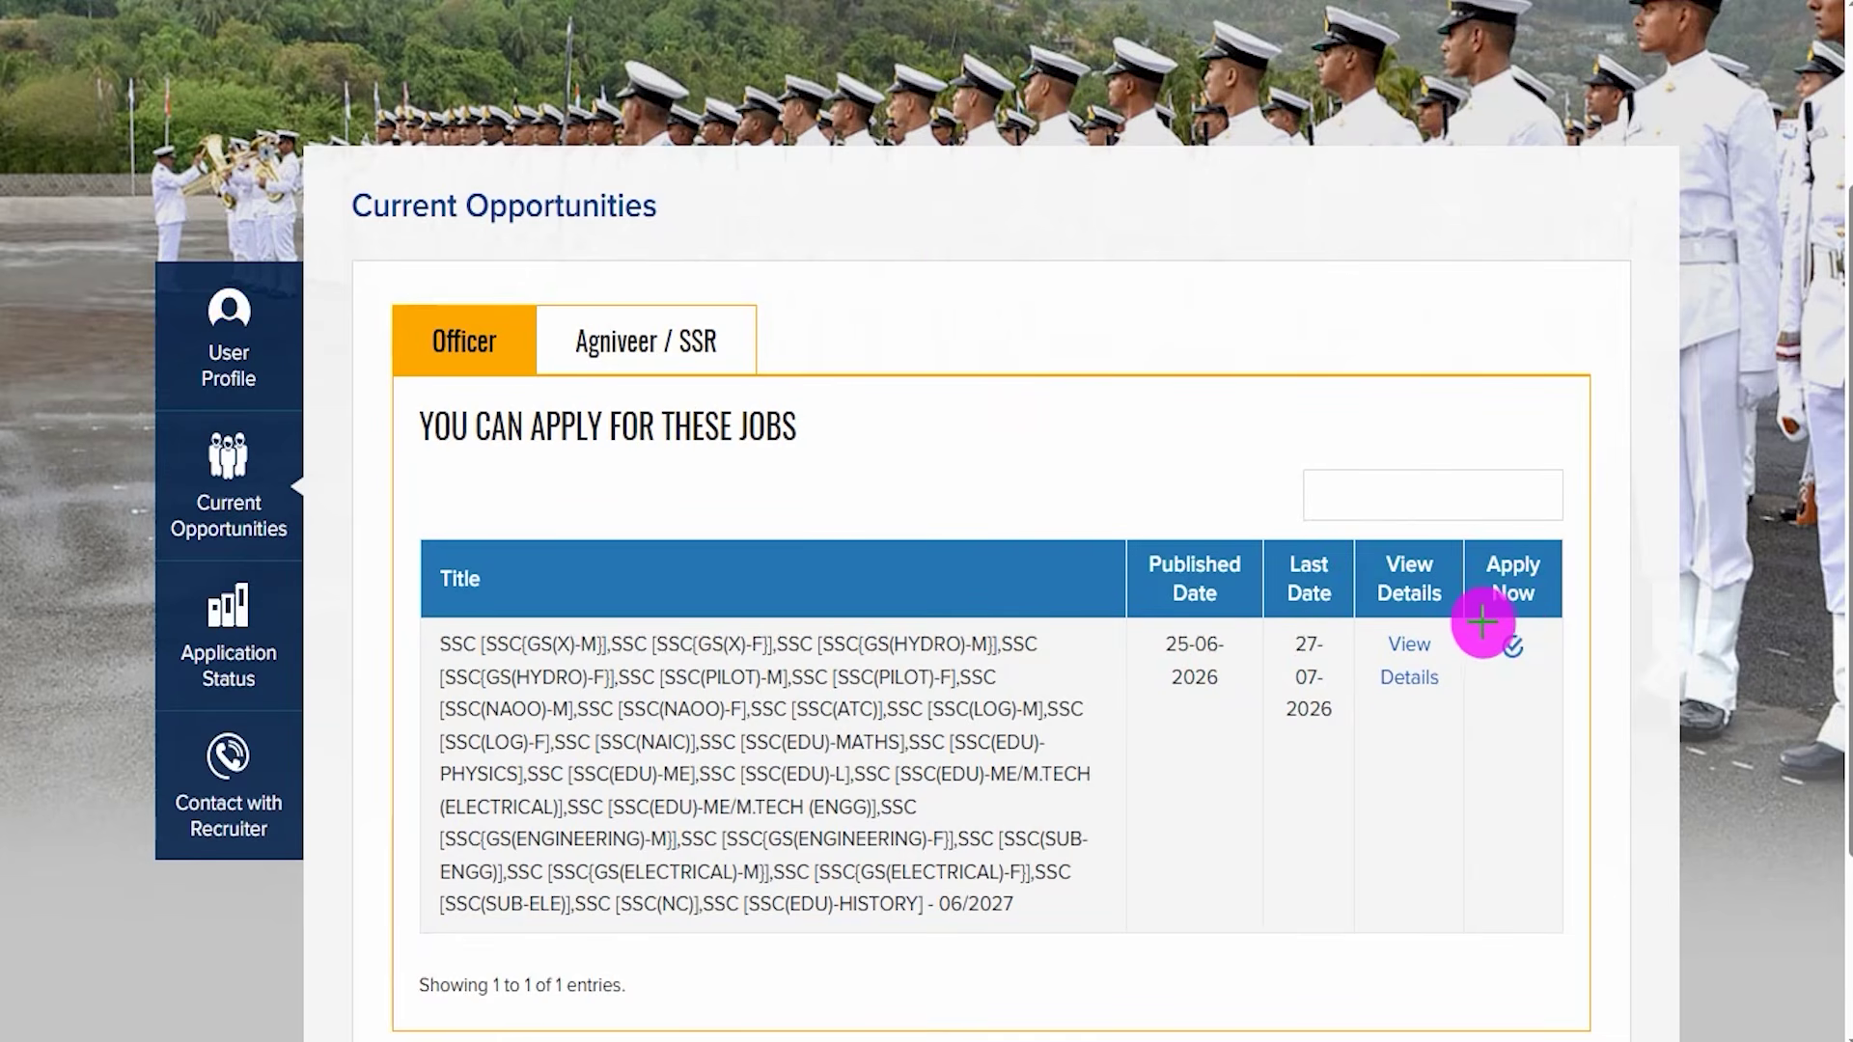
# Open the application page for the SSC officer opening
pyautogui.moveTo(1479, 622); pyautogui.dragTo(1534, 664)
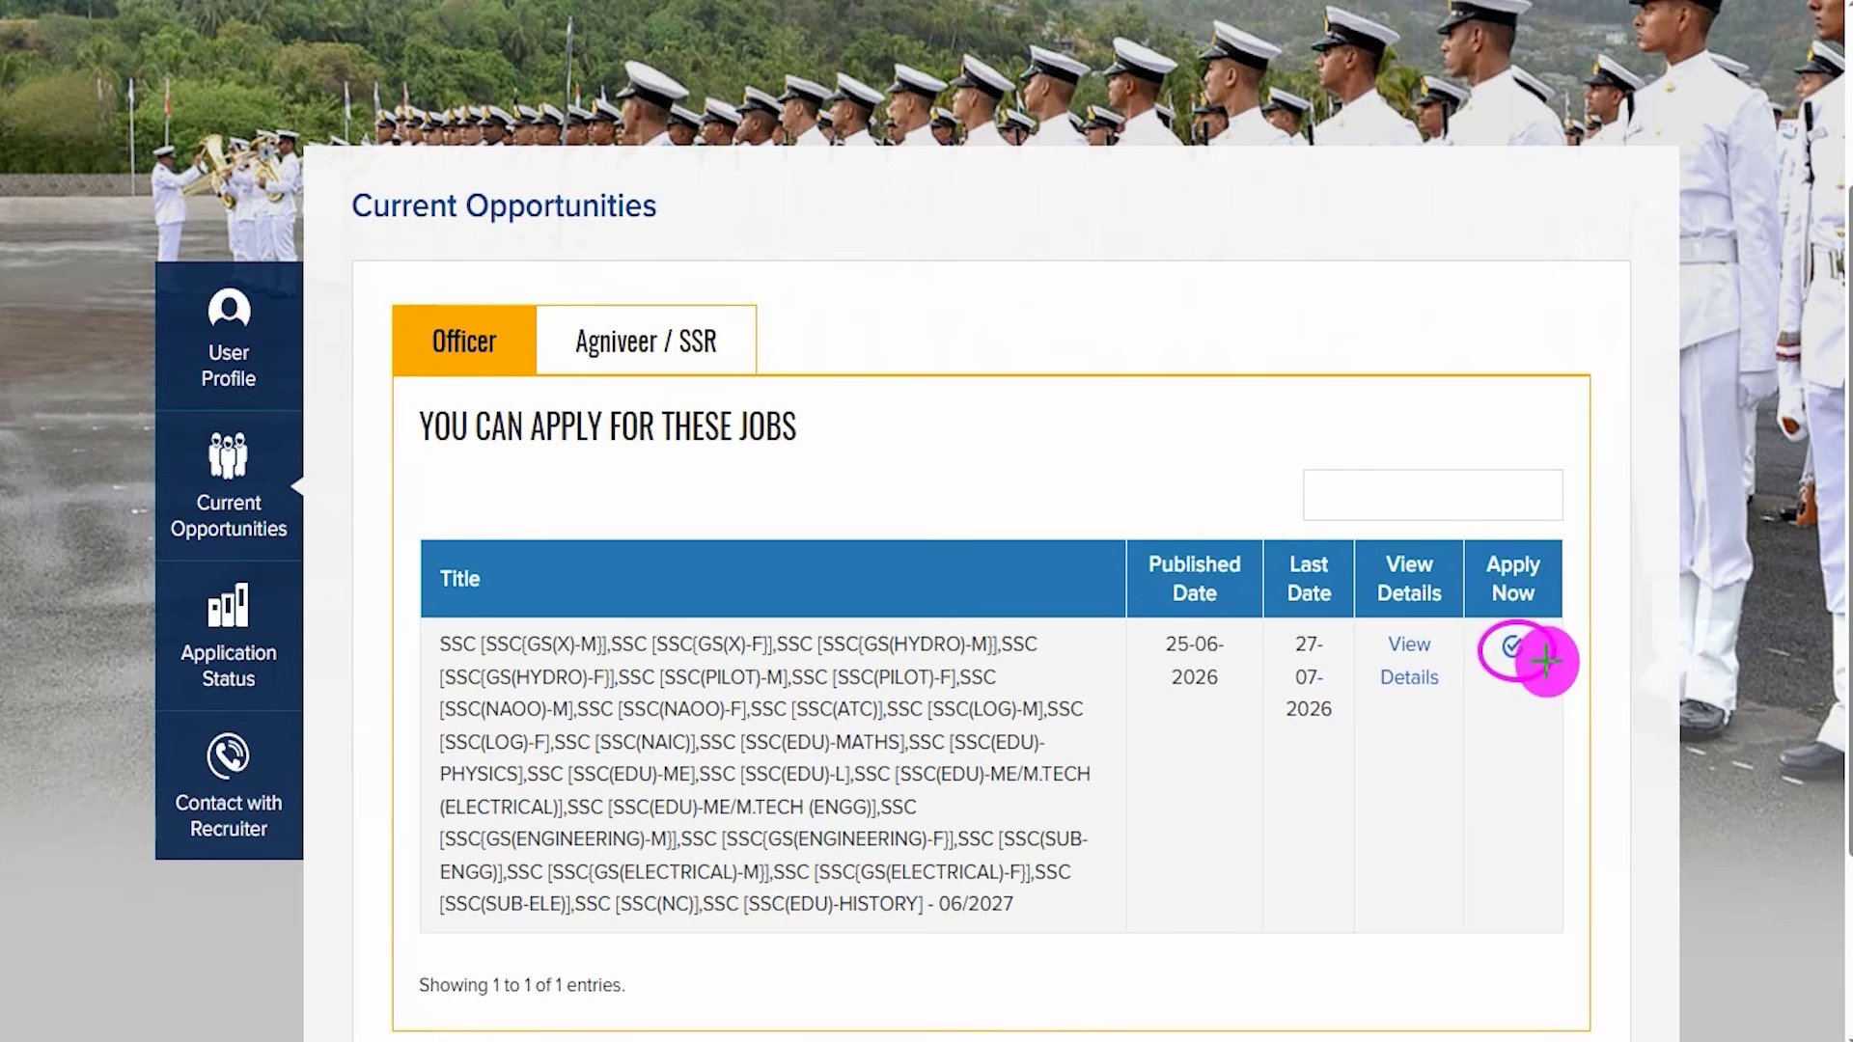
pyautogui.click(1542, 660)
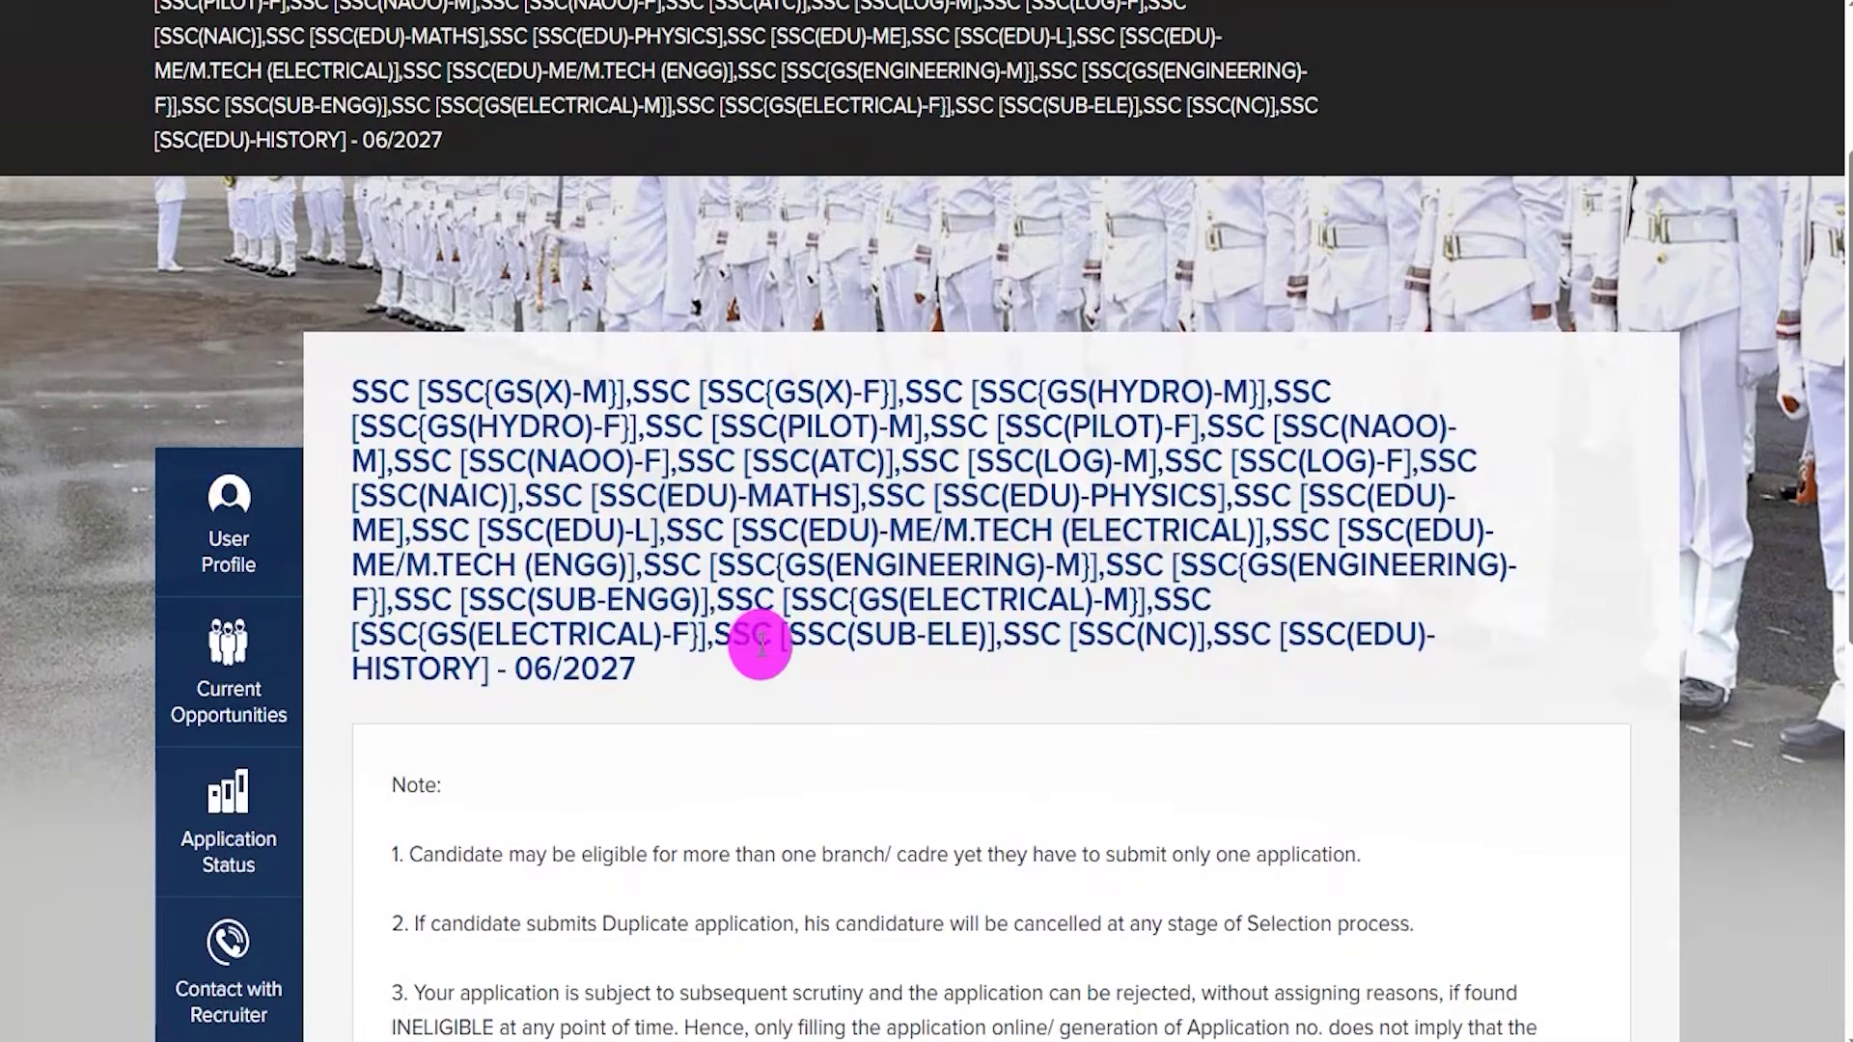
# Read the candidate notes on duplicate applications, scrutiny and discharge, down to the declarations for applying
pyautogui.scroll(-3, 692, 668)
pyautogui.moveTo(506, 567); pyautogui.dragTo(698, 567)
pyautogui.moveTo(525, 640); pyautogui.dragTo(662, 643)
pyautogui.moveTo(586, 704); pyautogui.dragTo(698, 740)
pyautogui.moveTo(515, 843); pyautogui.dragTo(822, 845)
pyautogui.scroll(-5, 746, 784)
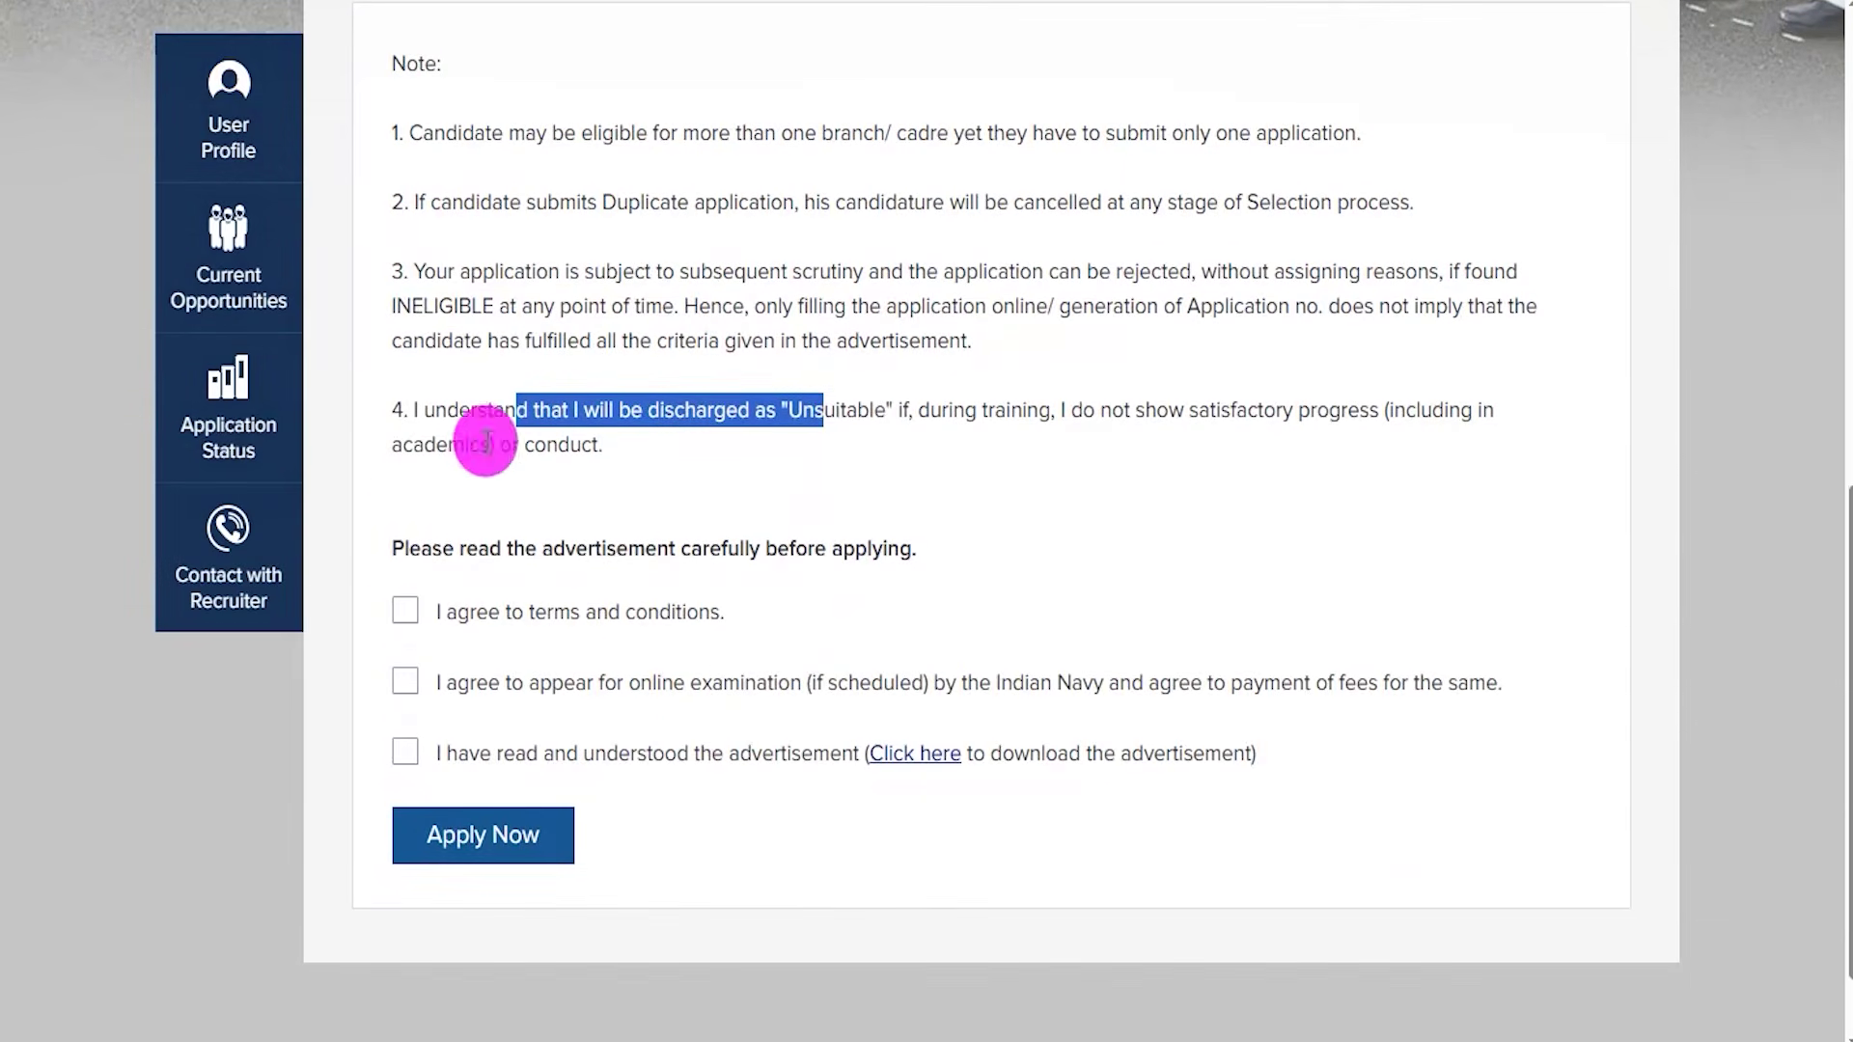
# Accept the terms, online examination and advertisement declarations, and start the application for the SSC officer entries
pyautogui.click(406, 611)
pyautogui.click(409, 753)
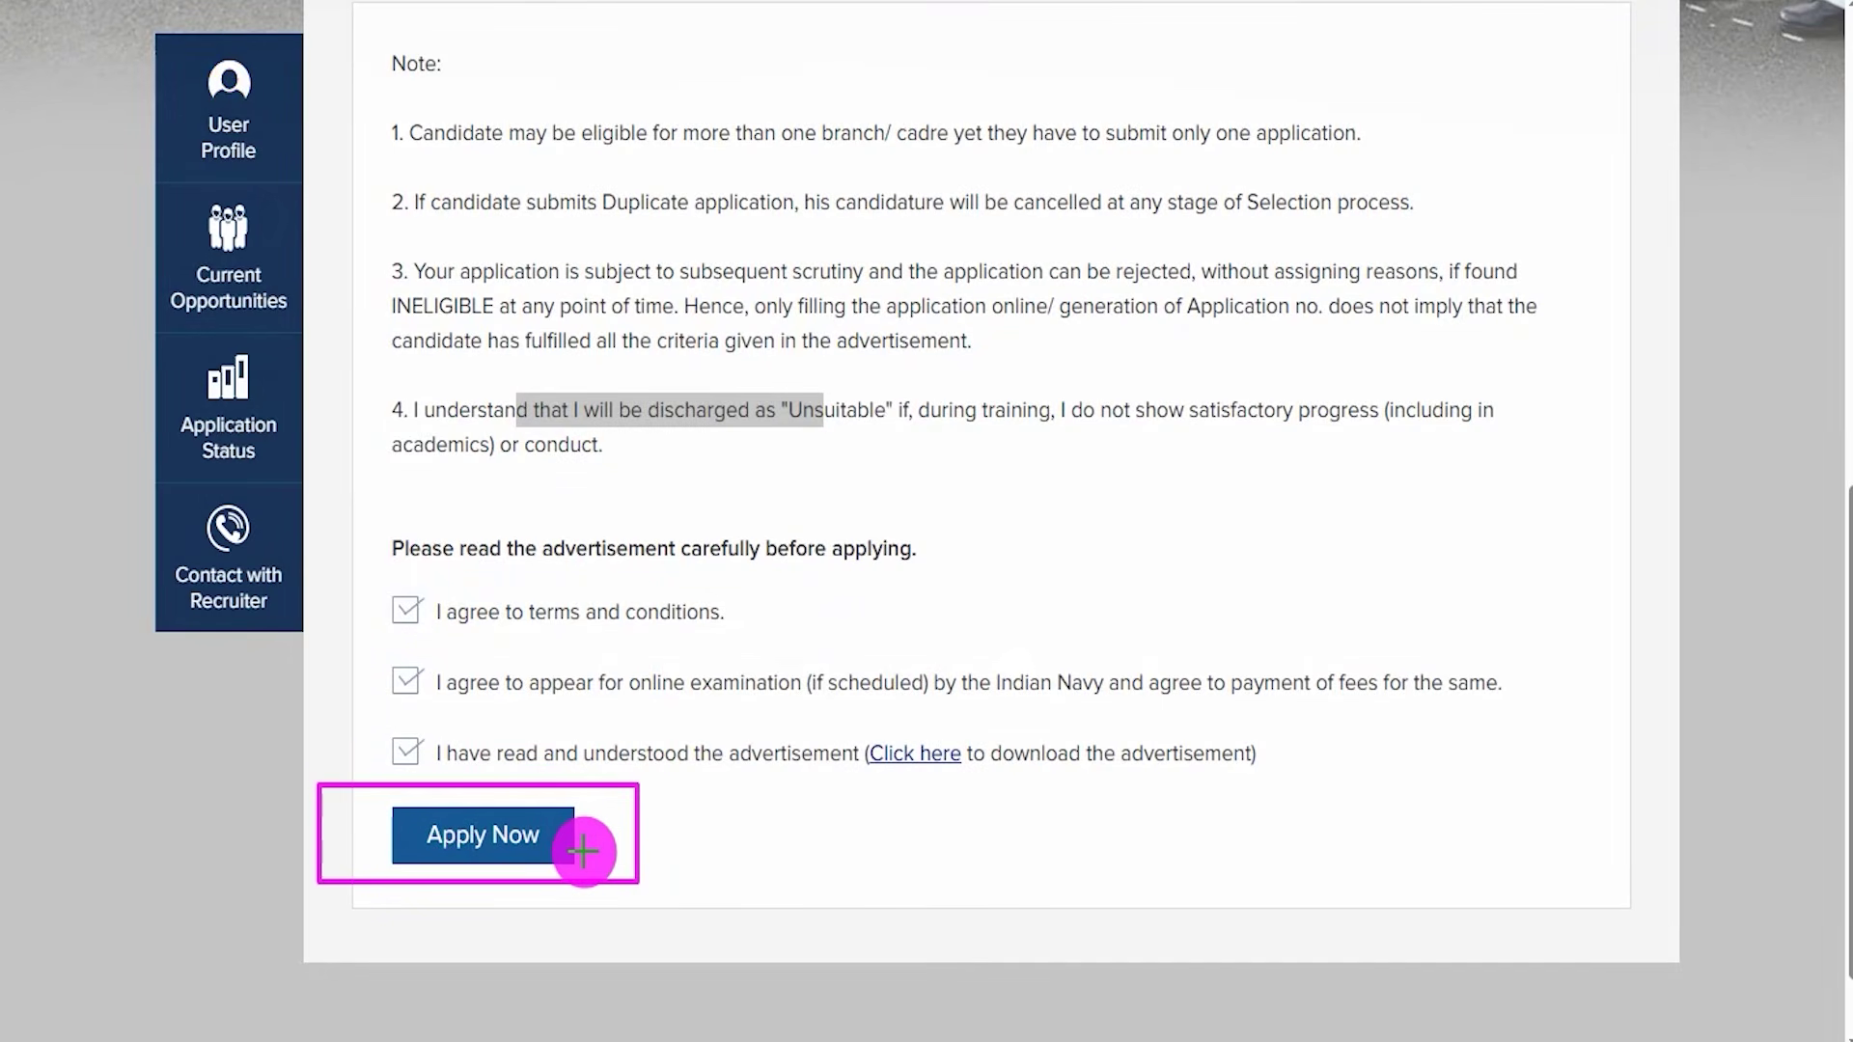
pyautogui.click(579, 848)
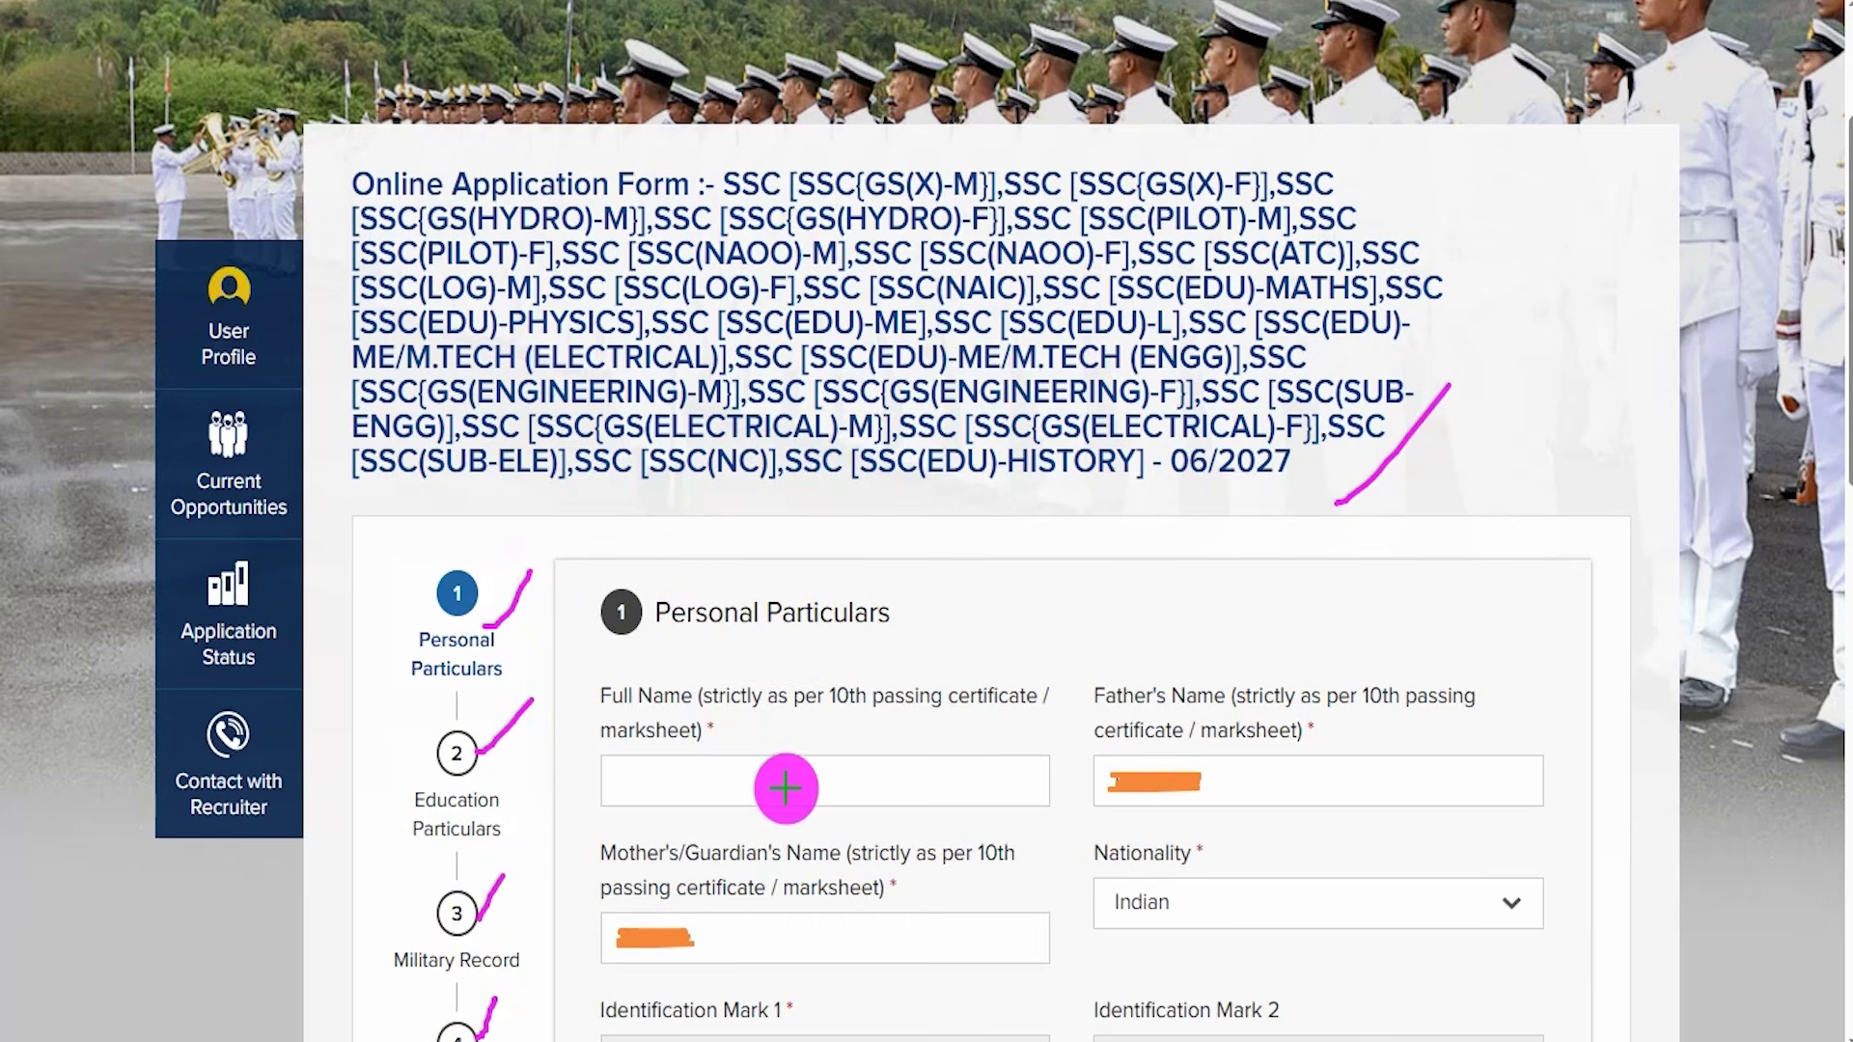
# Review the Personal Particulars, including the candidate's and parents' names, nationality, domicile options, district and preferred SMS language
pyautogui.moveTo(777, 785); pyautogui.dragTo(839, 709)
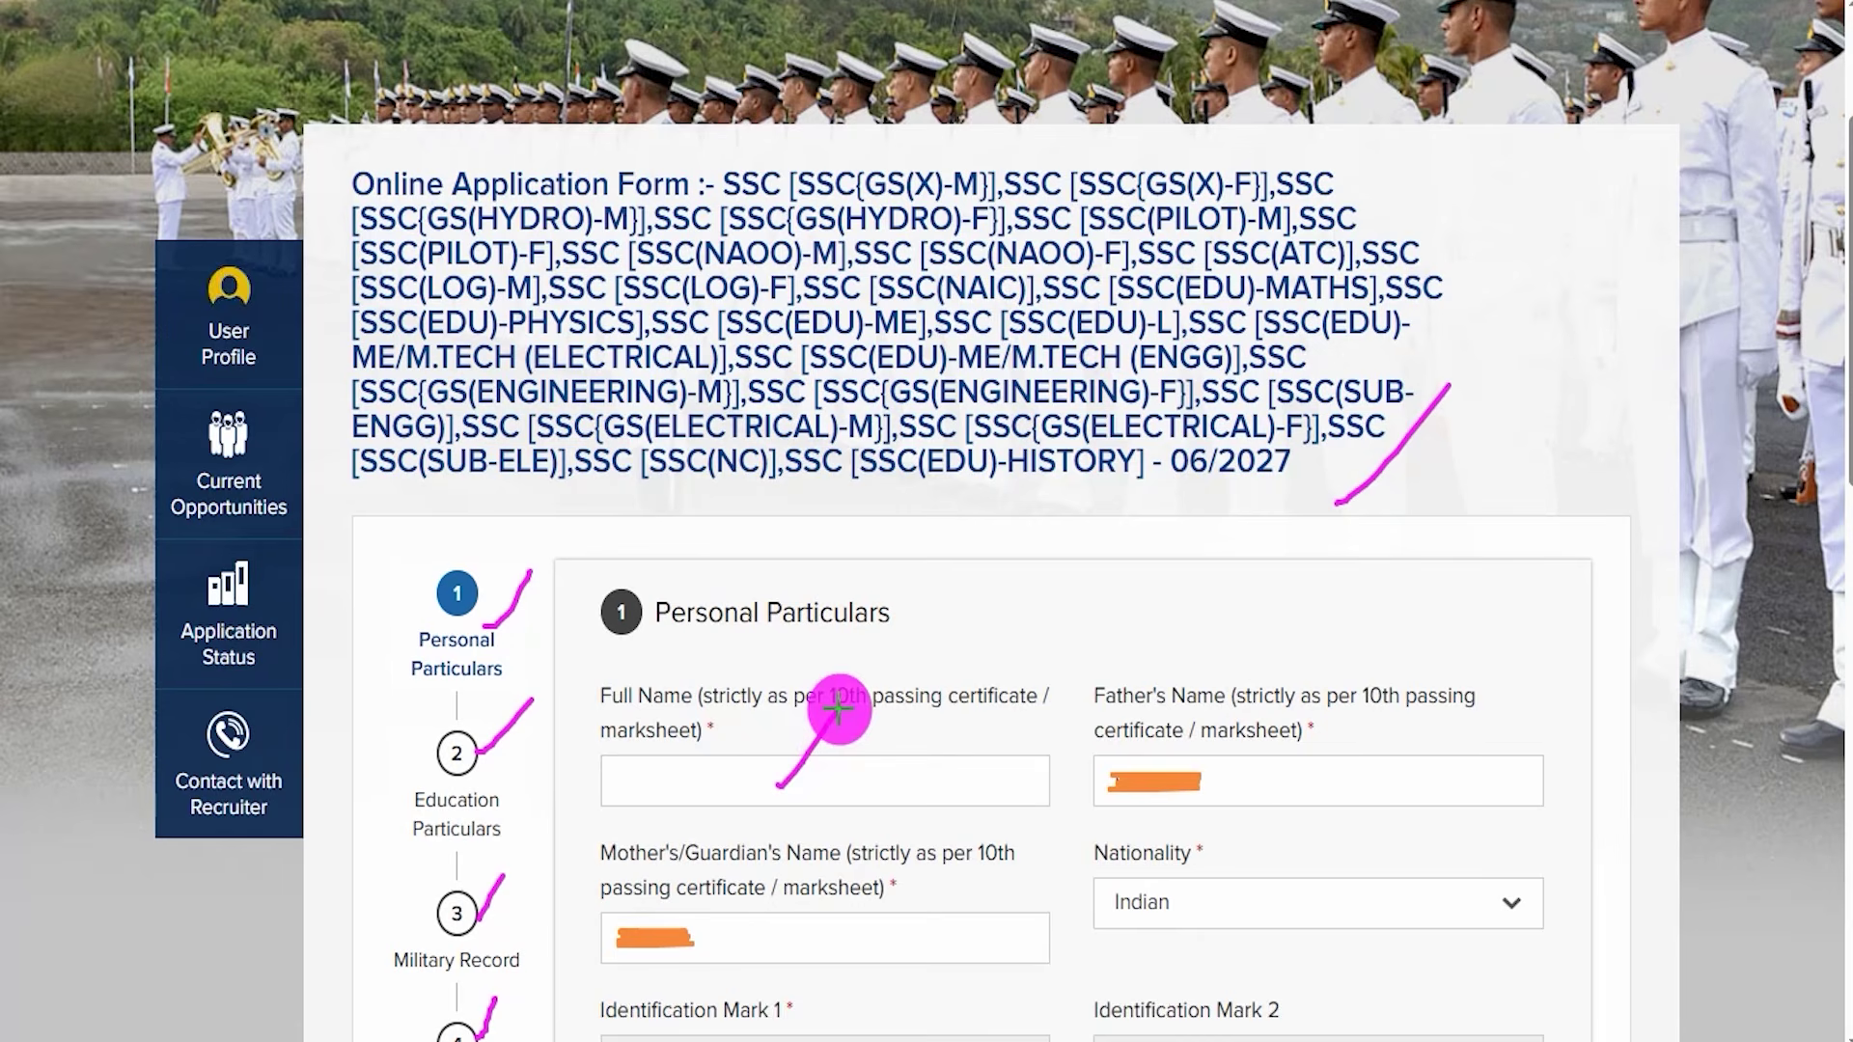
pyautogui.moveTo(1296, 778); pyautogui.dragTo(1341, 716)
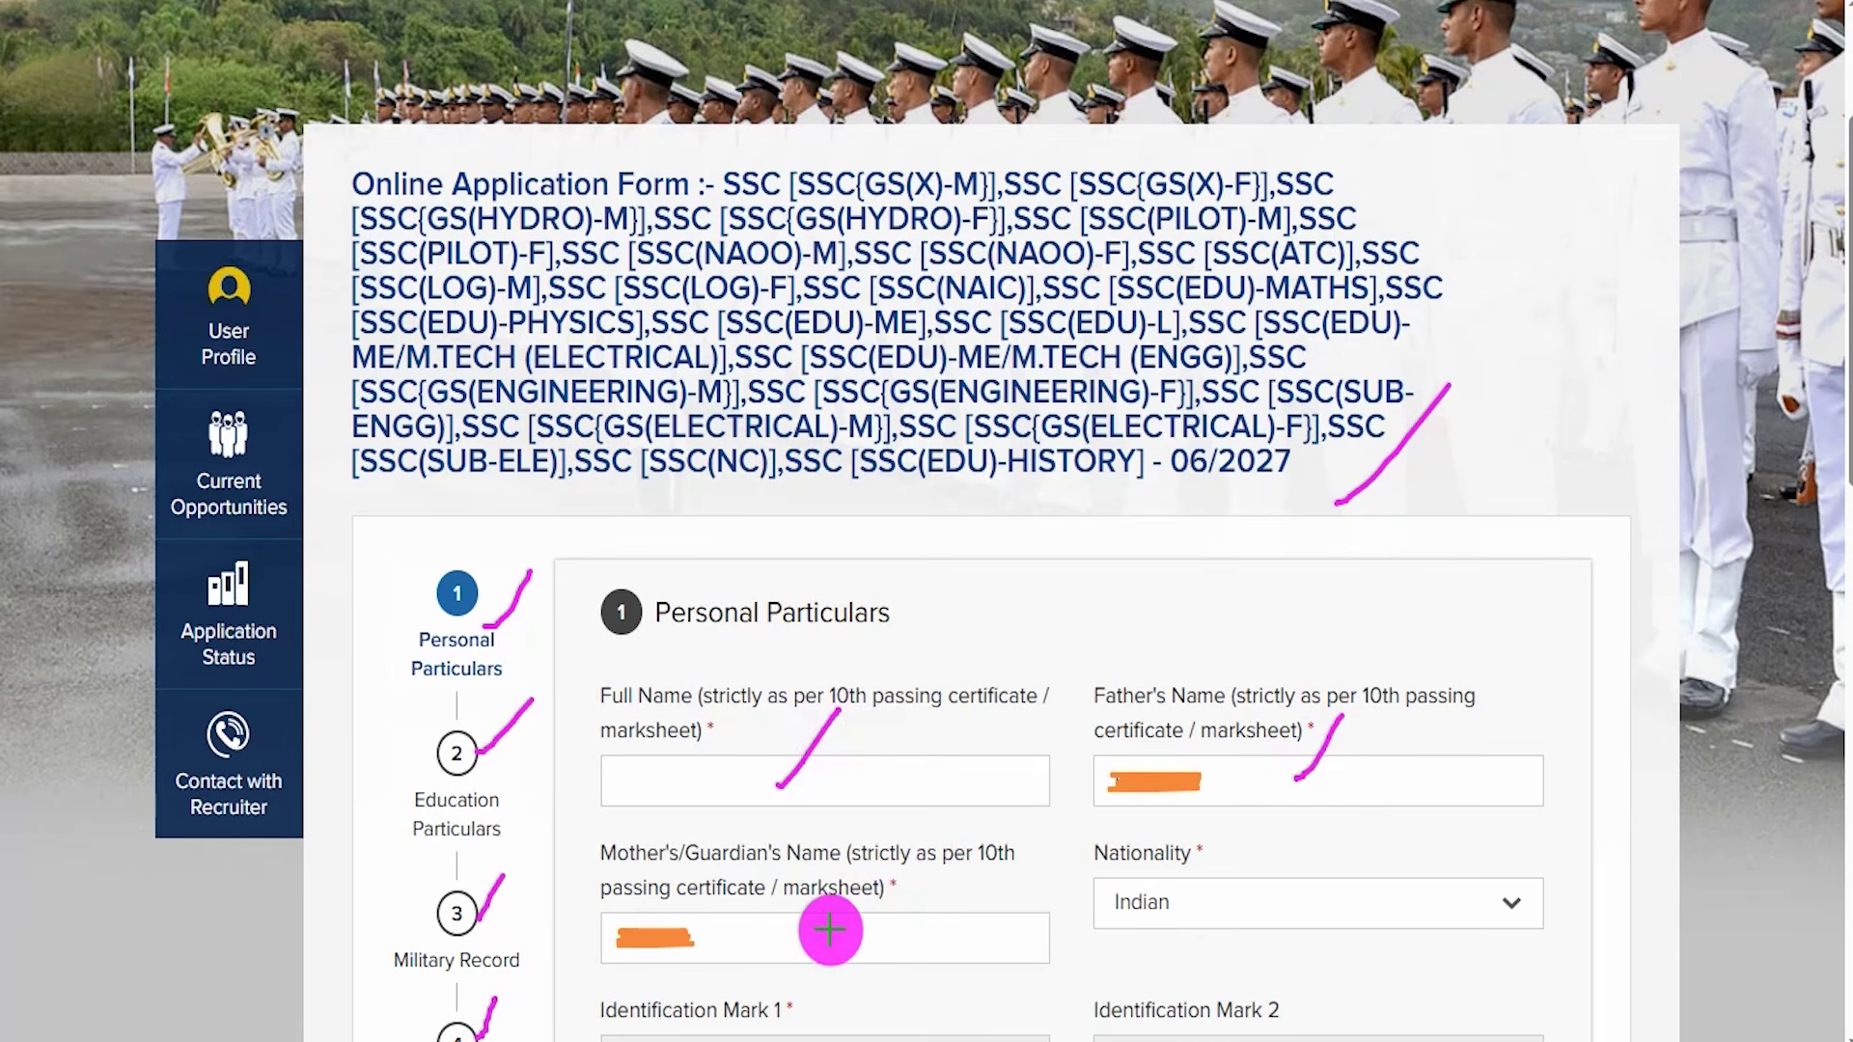
pyautogui.moveTo(745, 932); pyautogui.dragTo(805, 867)
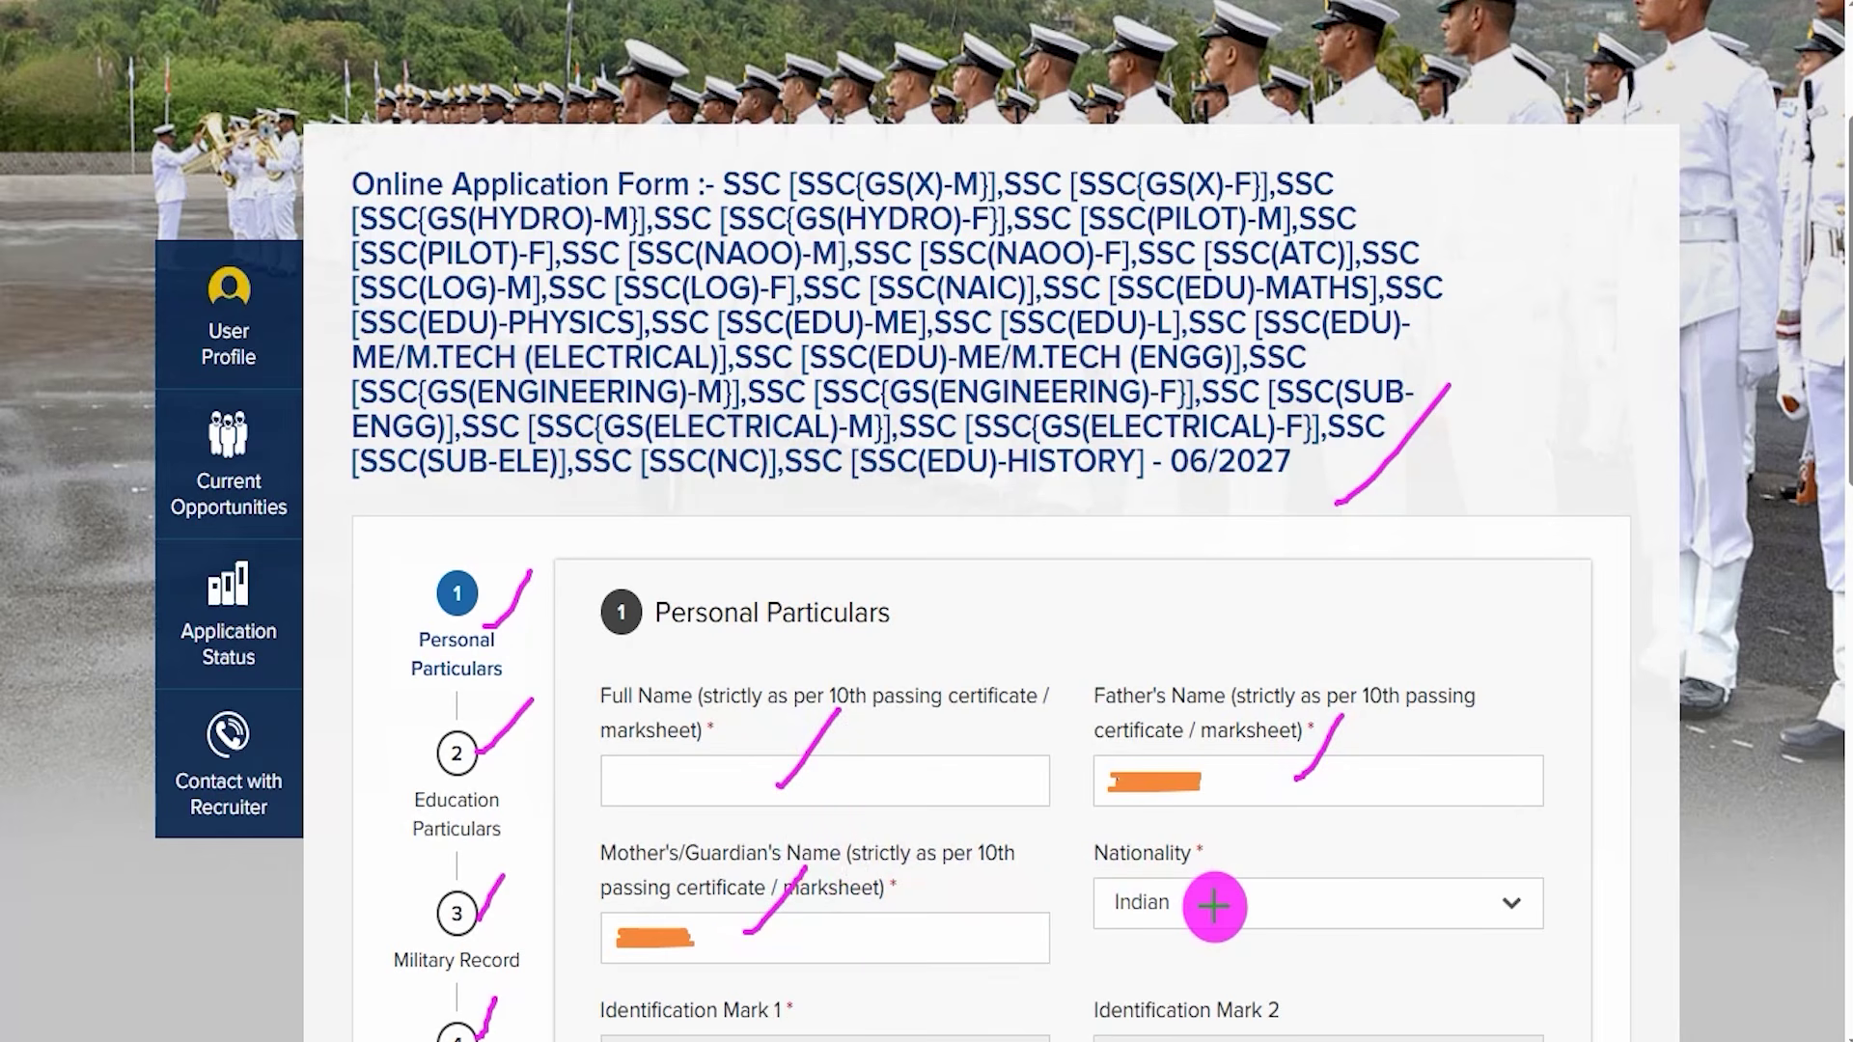
pyautogui.moveTo(1212, 903); pyautogui.dragTo(1259, 842)
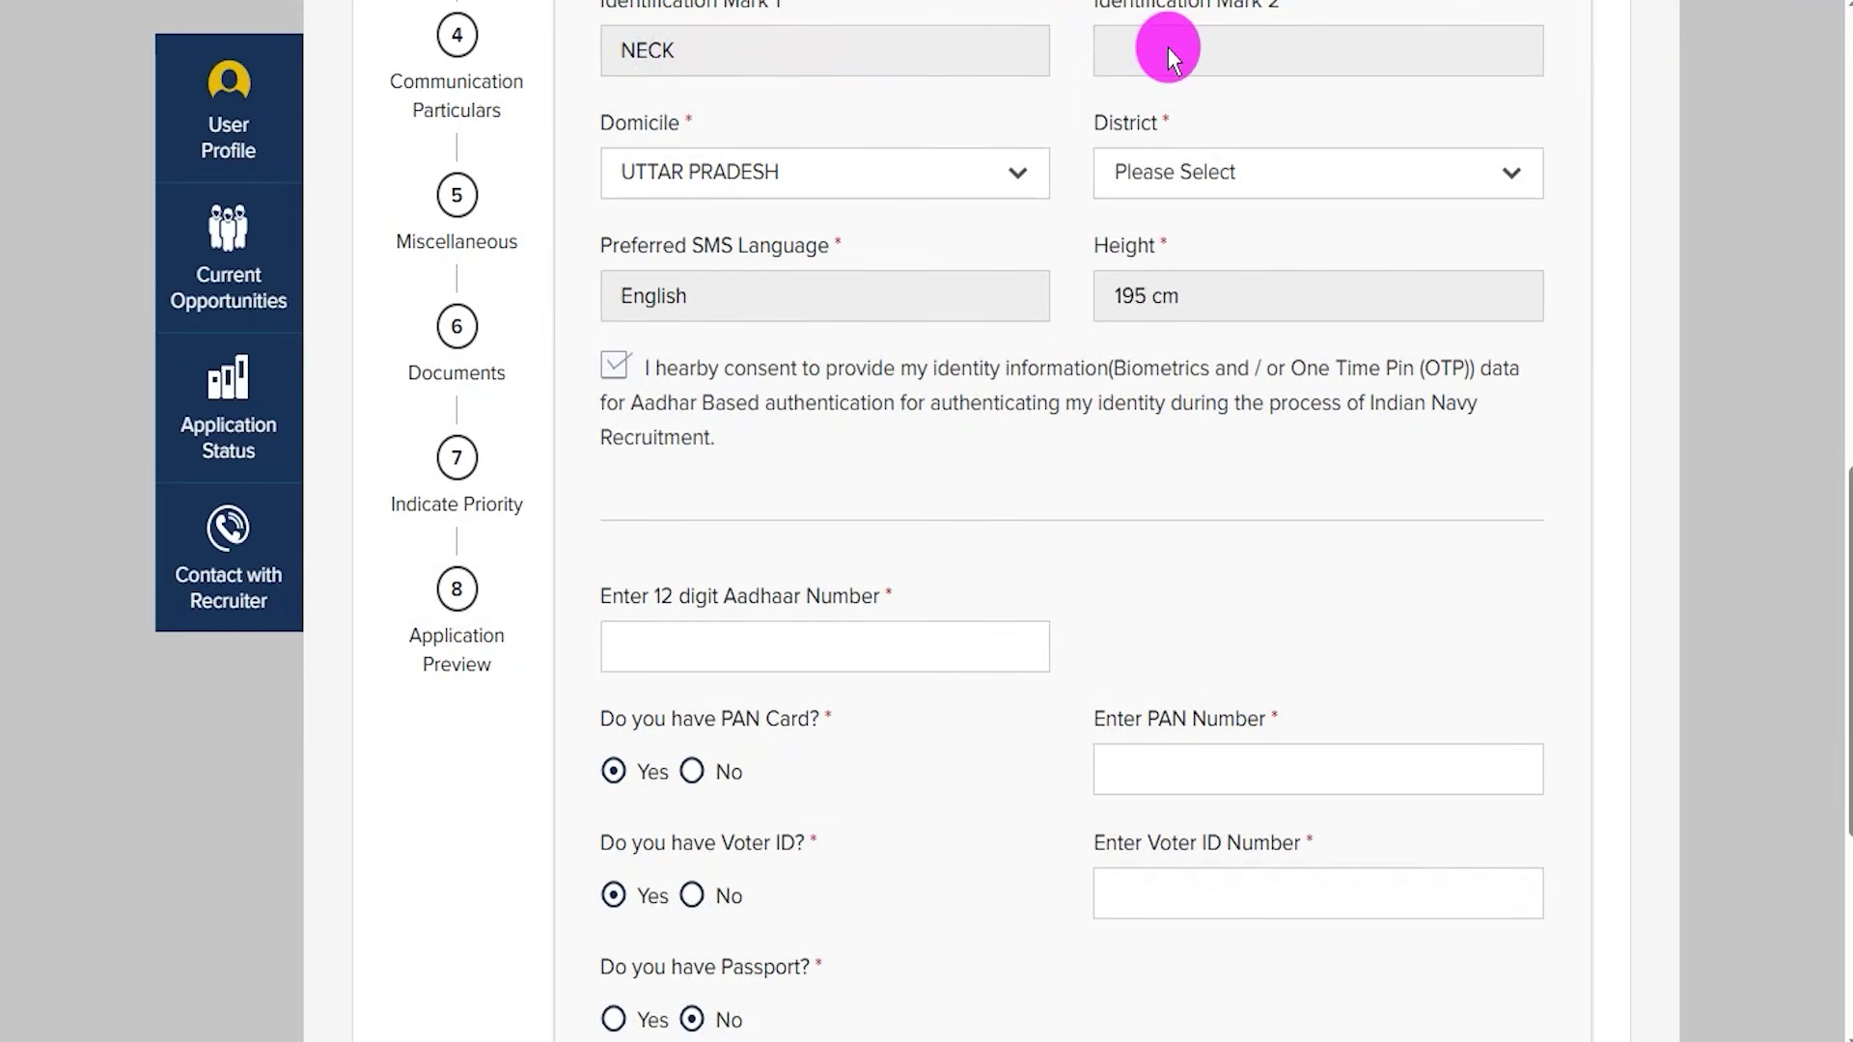
pyautogui.click(703, 174)
pyautogui.click(704, 177)
pyautogui.click(719, 173)
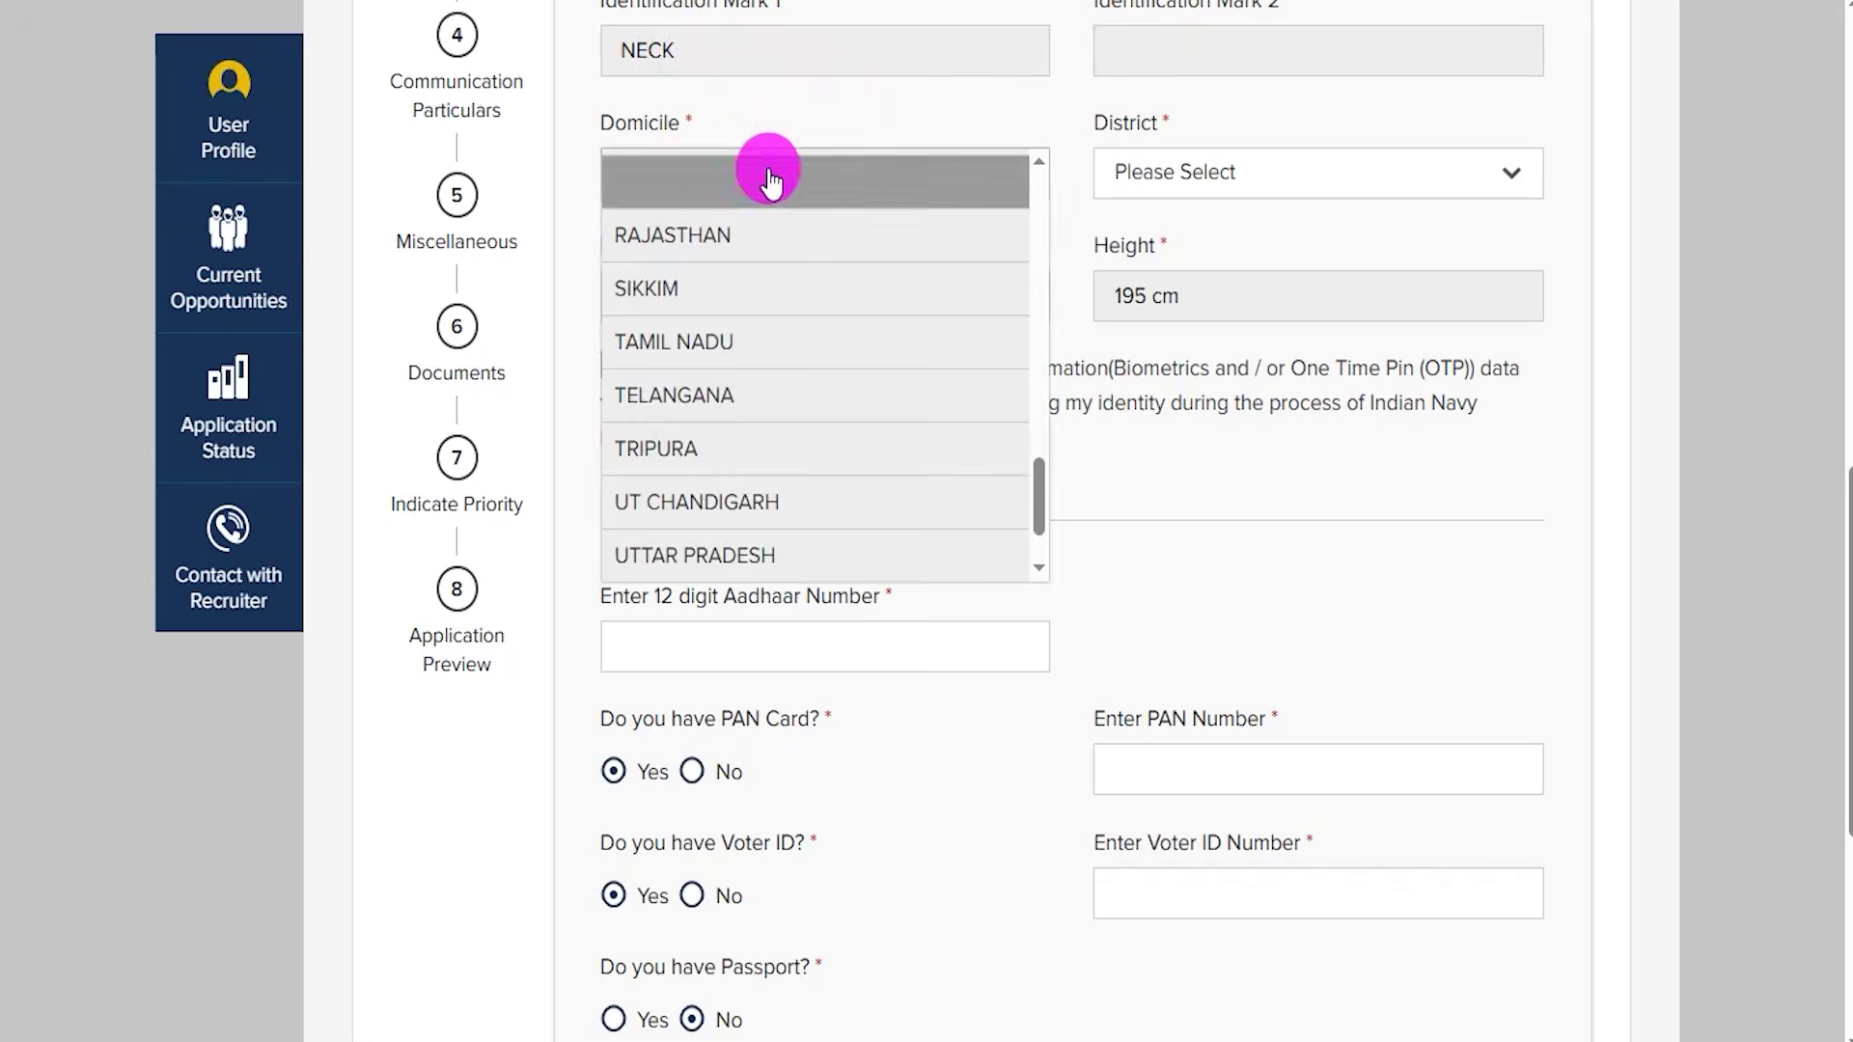
pyautogui.click(1150, 174)
pyautogui.click(737, 301)
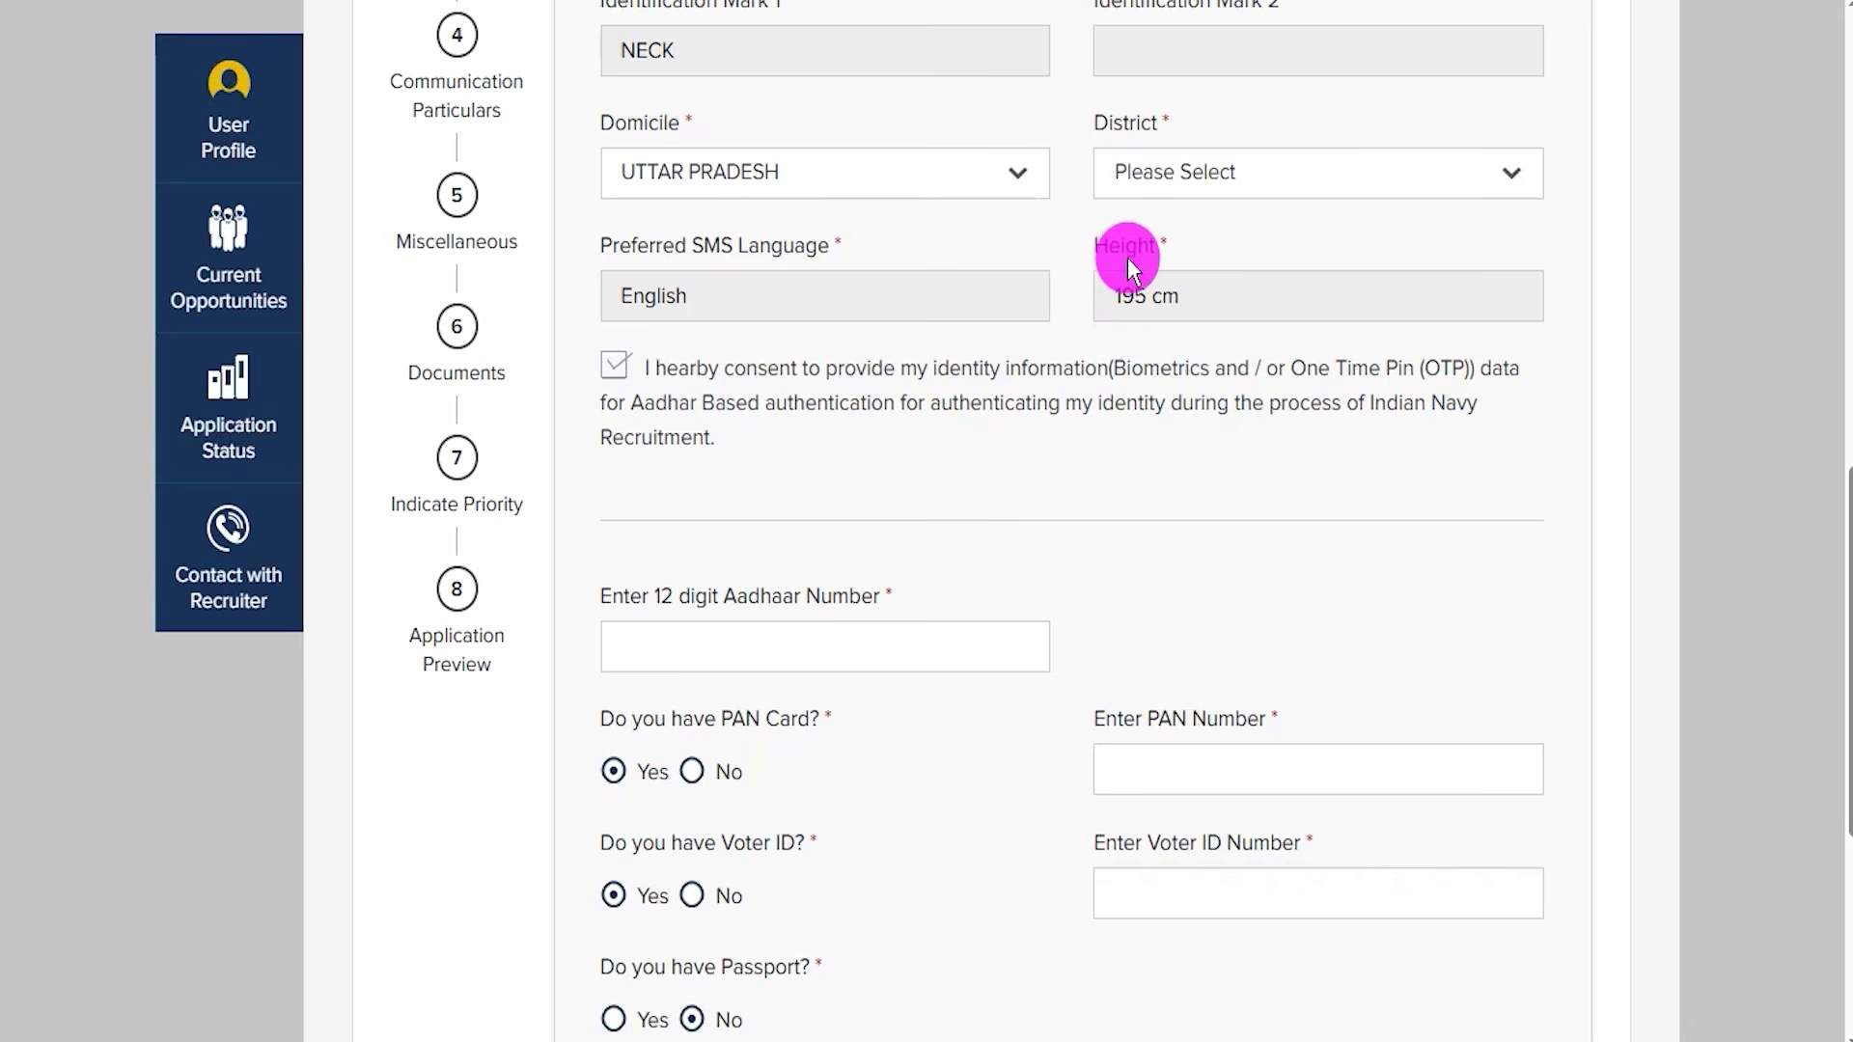
# Examine the identity document section, covering the Aadhaar number, PAN card and Voter ID questions and their number fields
pyautogui.moveTo(622, 597); pyautogui.dragTo(836, 594)
pyautogui.click(696, 642)
pyautogui.scroll(-1, 916, 617)
pyautogui.scroll(-4, 917, 612)
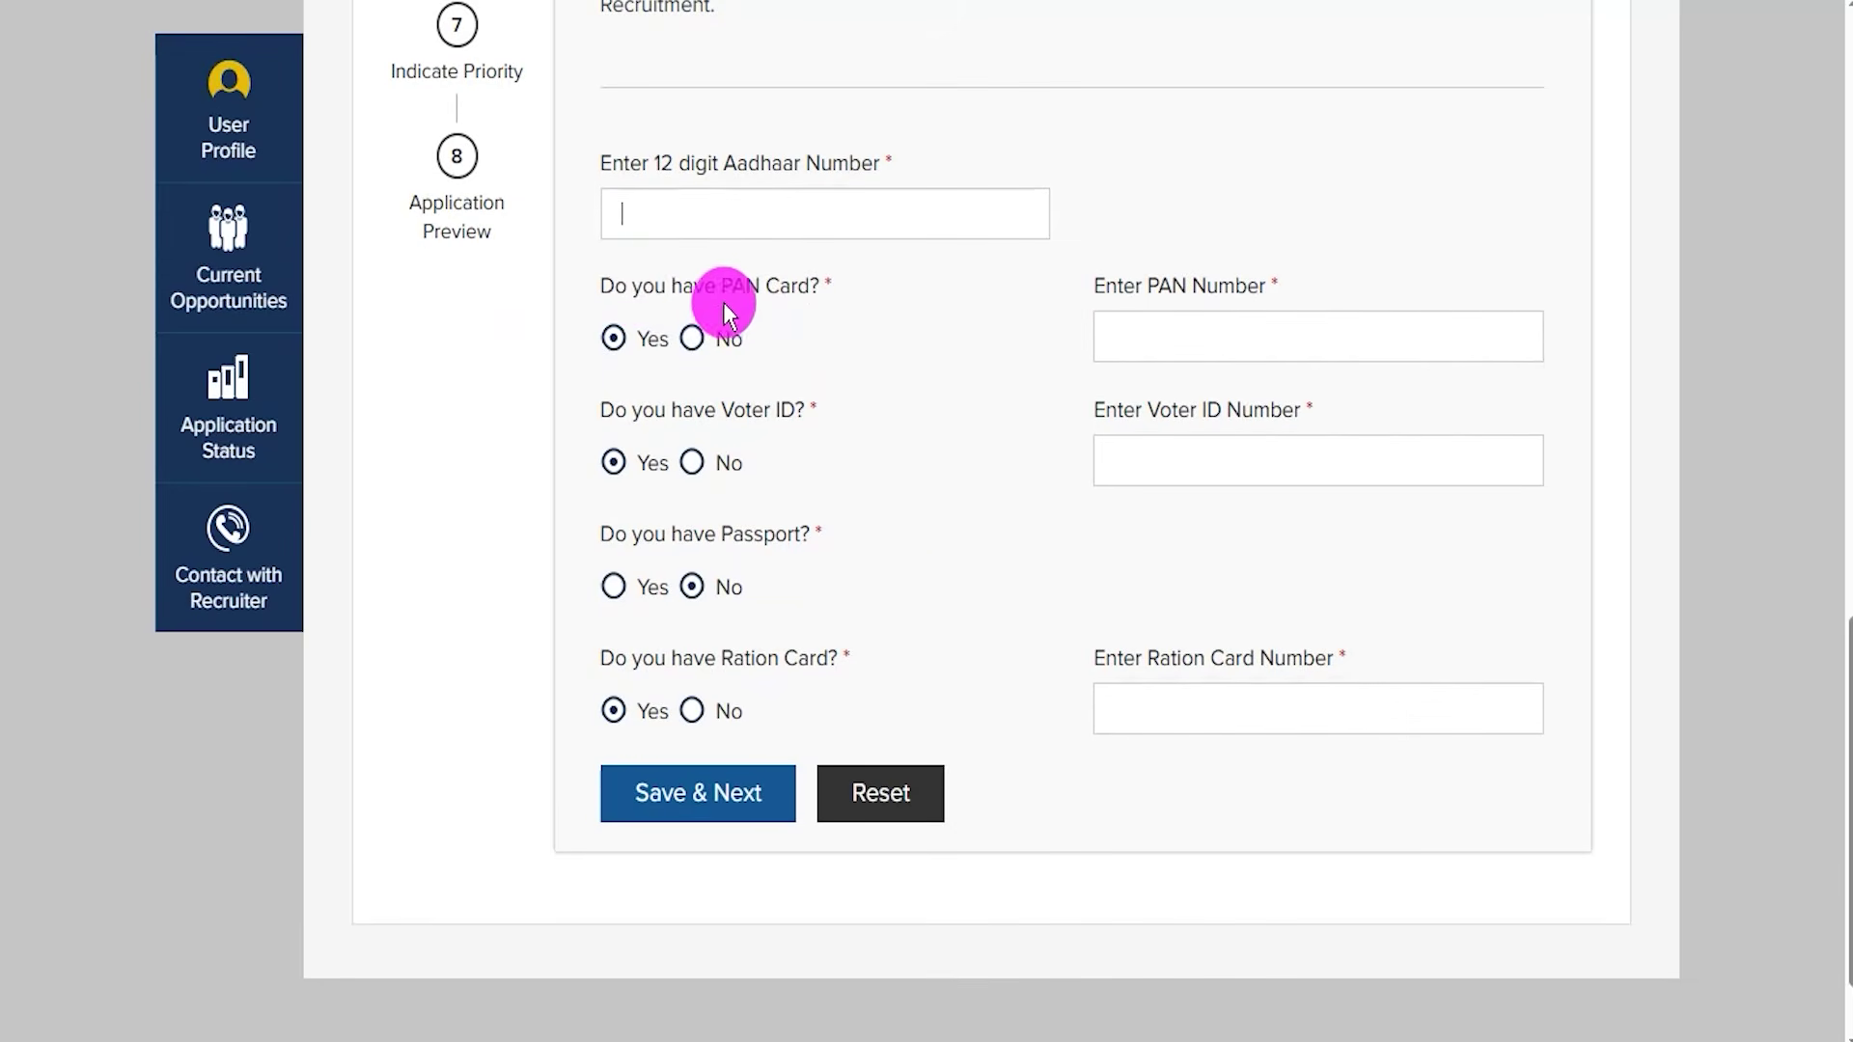
pyautogui.moveTo(628, 287); pyautogui.dragTo(791, 288)
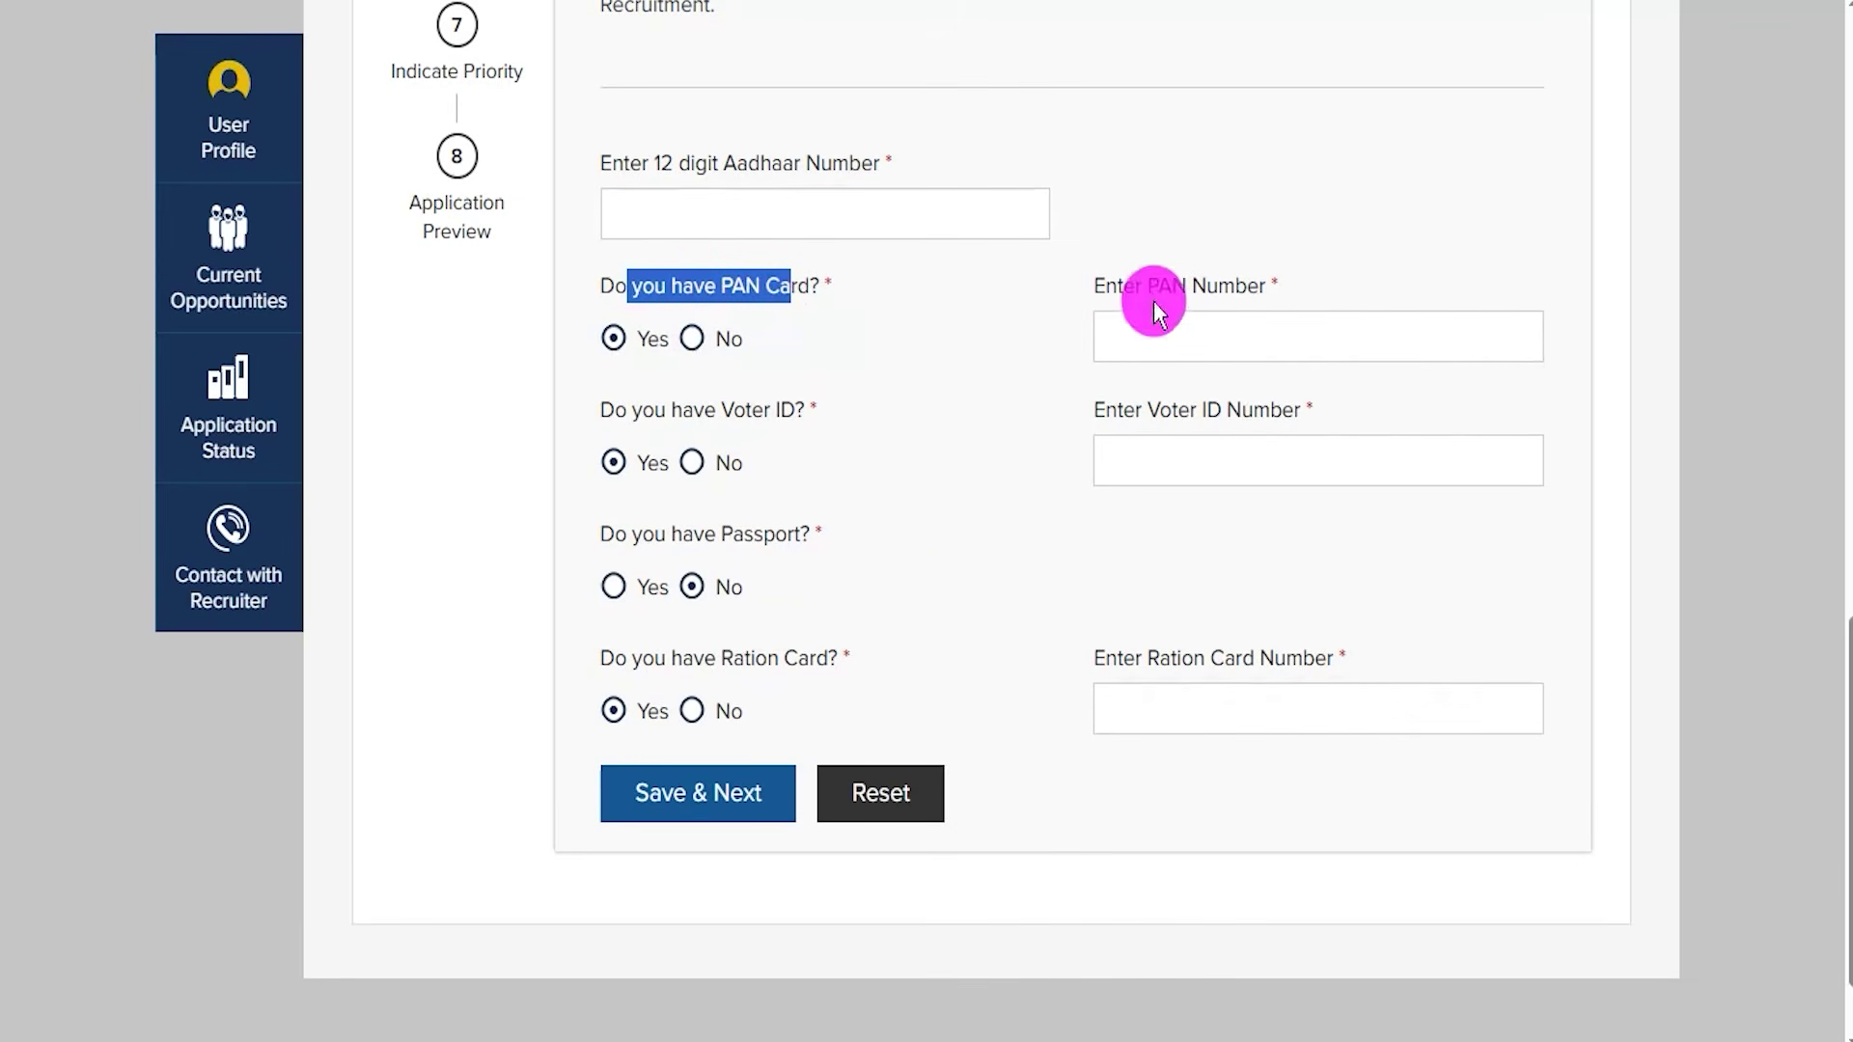
pyautogui.moveTo(1144, 288); pyautogui.dragTo(1211, 306)
pyautogui.click(1212, 311)
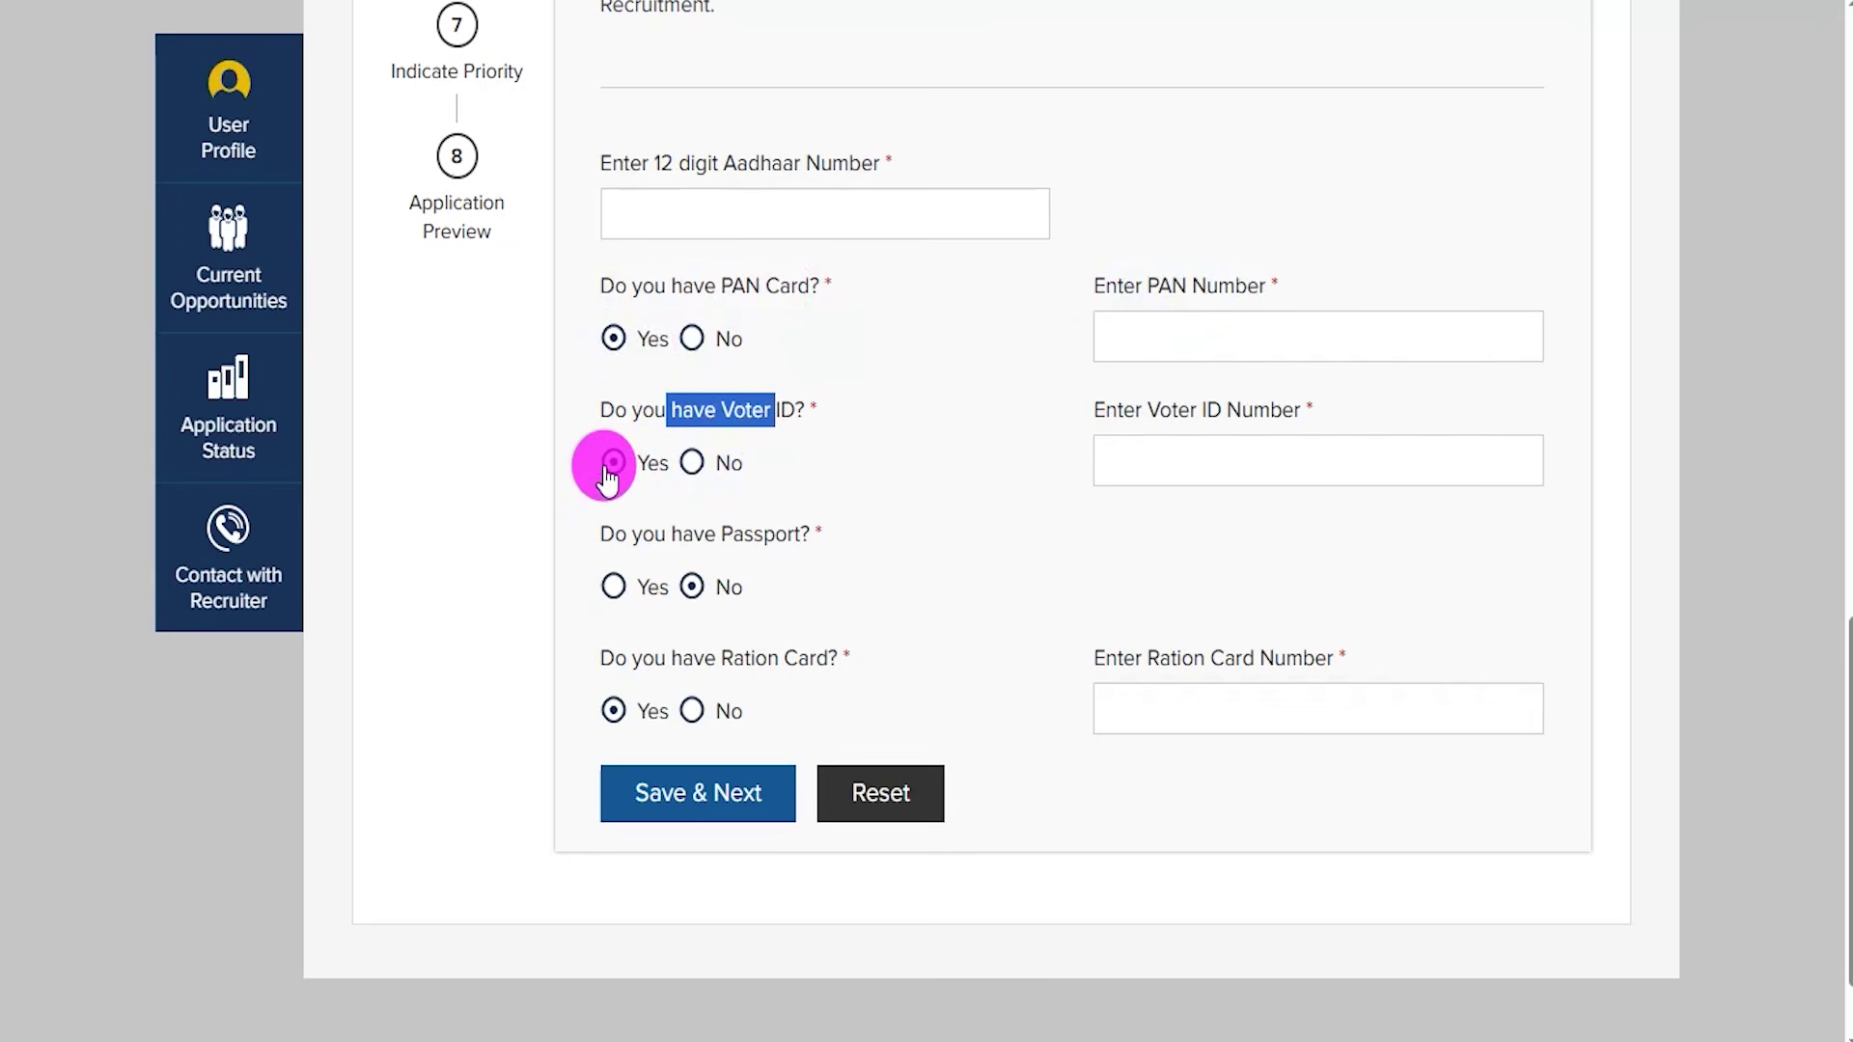
pyautogui.click(1213, 461)
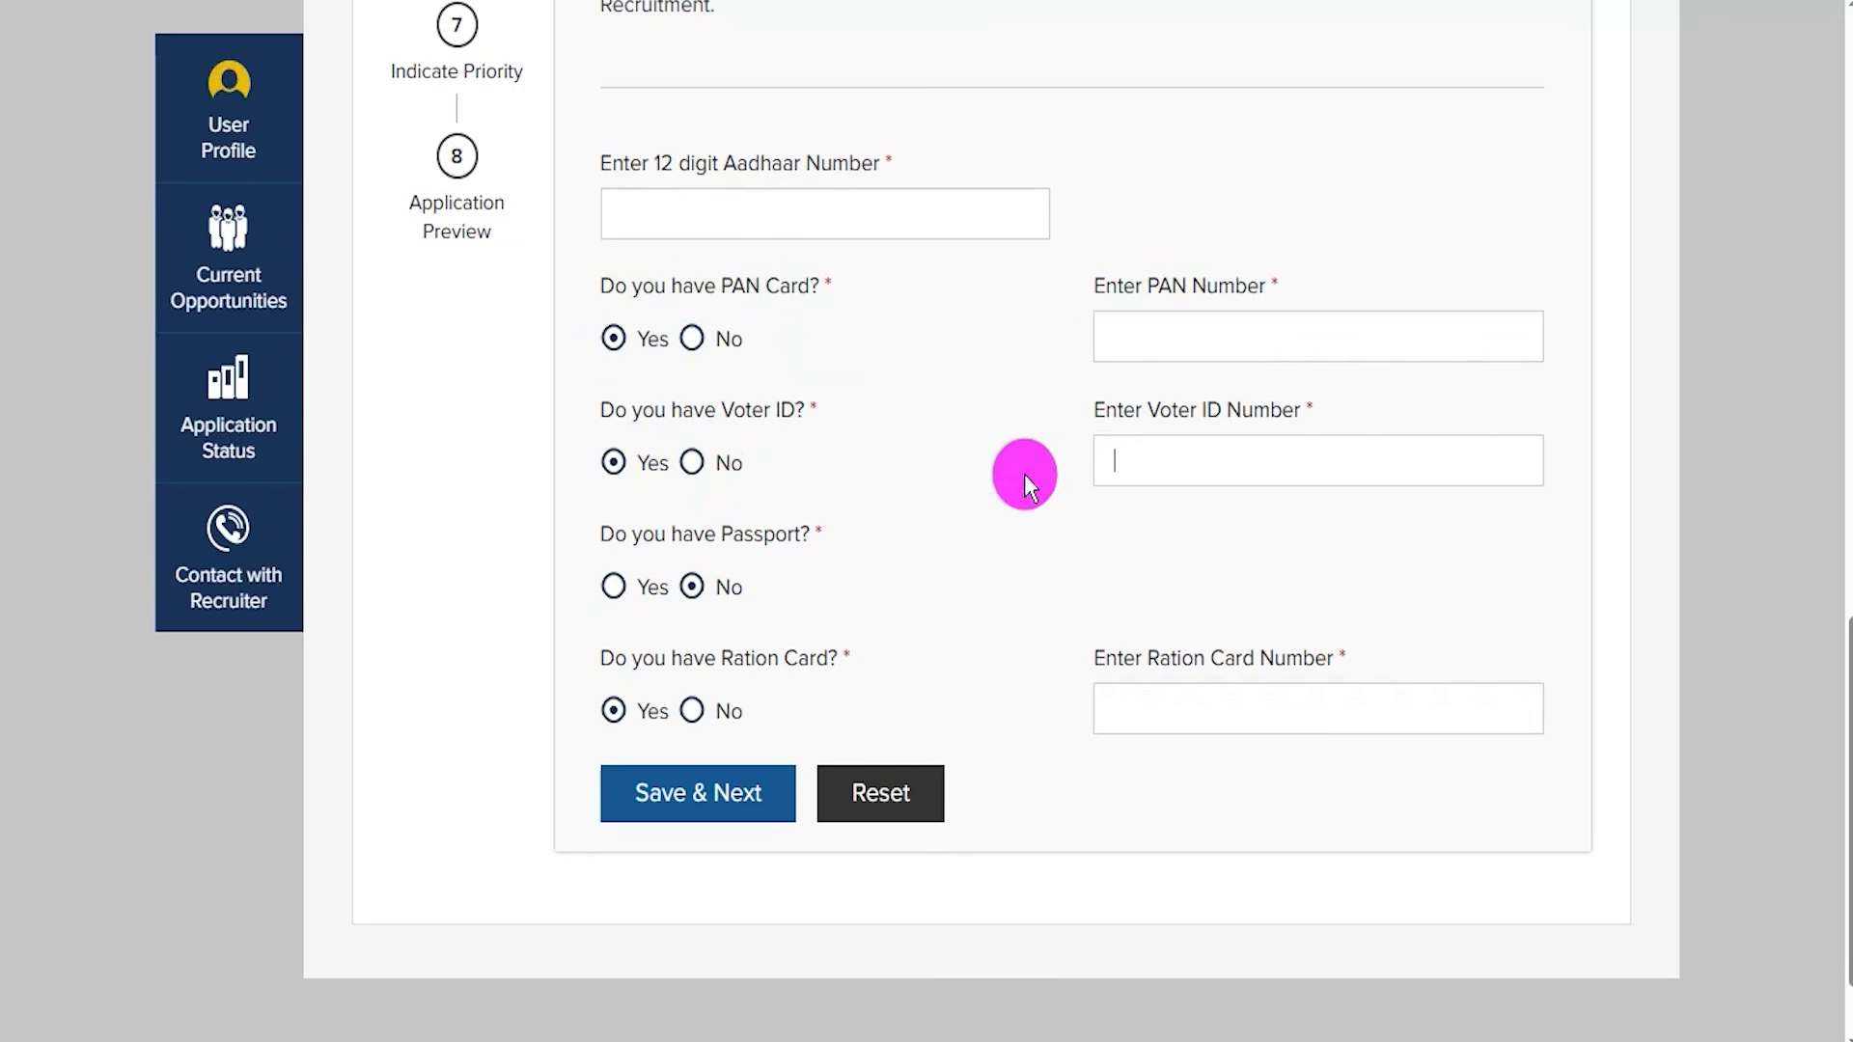
# Answer No for PAN Card and Voter ID, and save the Personal Particulars to proceed to Education Particulars
pyautogui.click(692, 339)
pyautogui.click(693, 464)
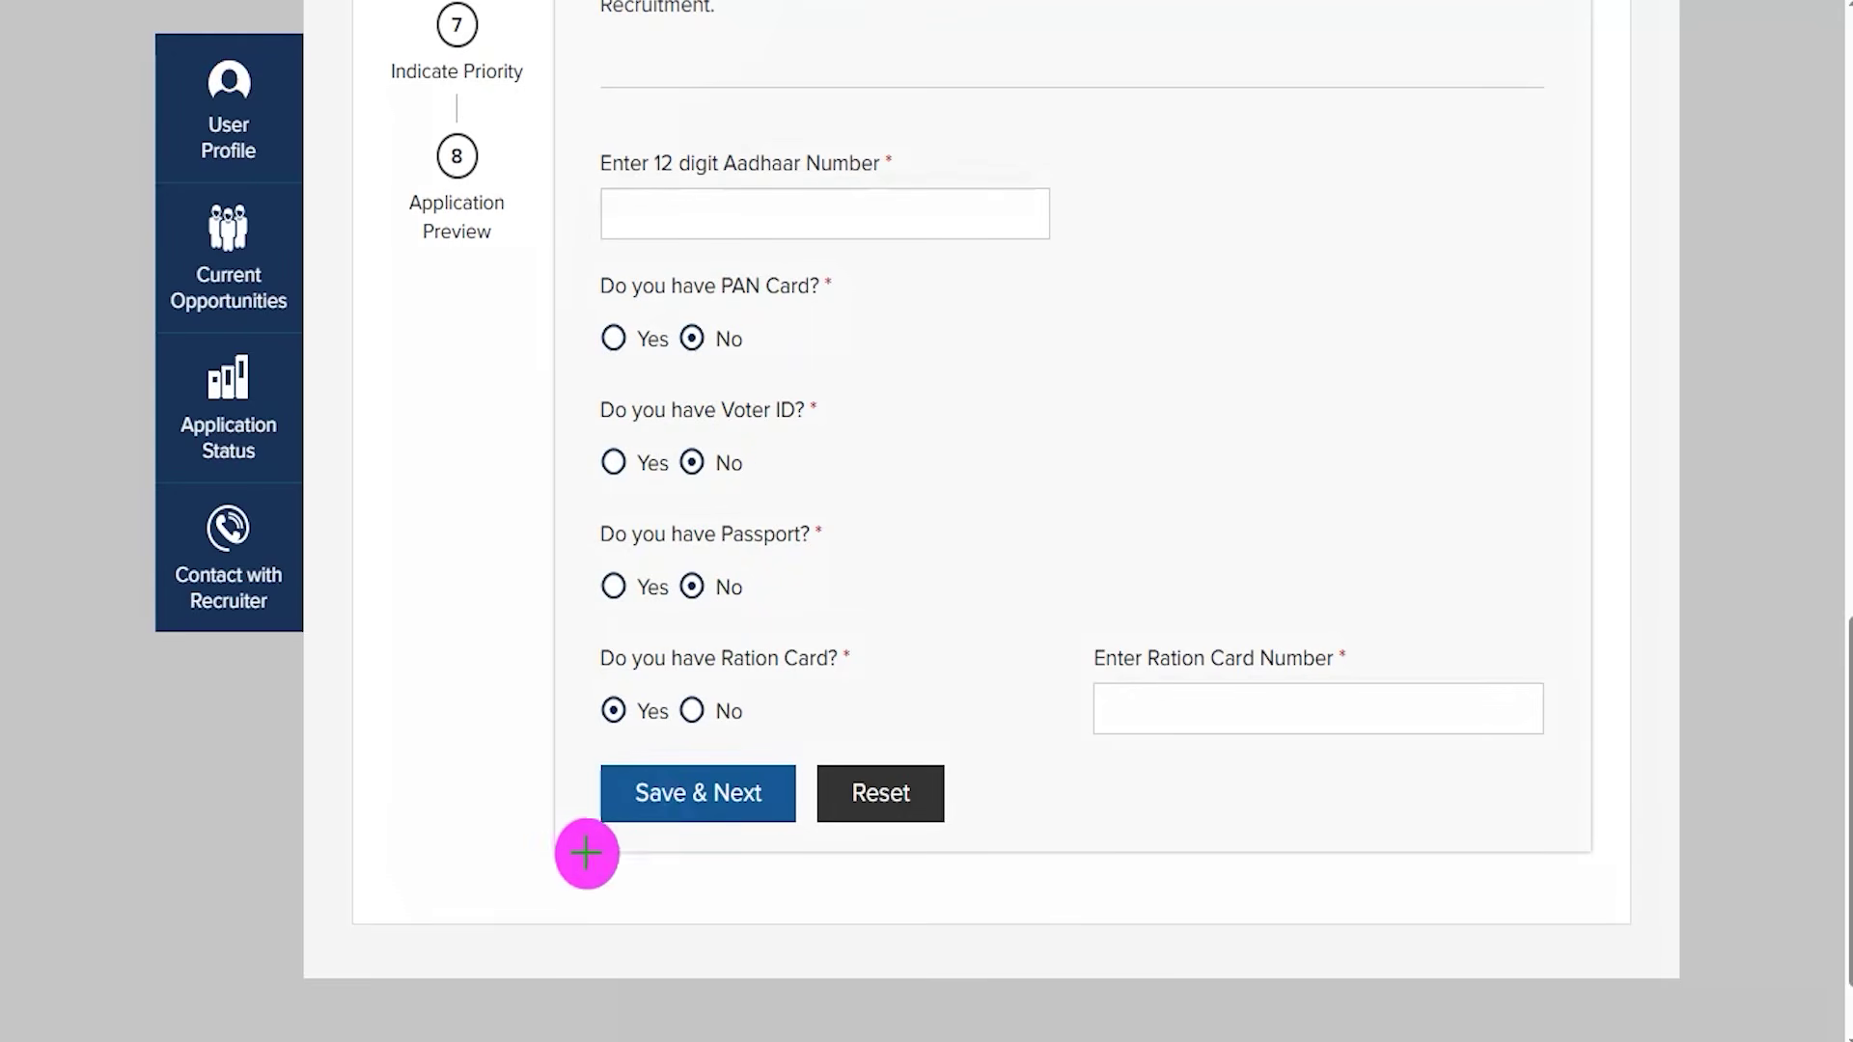
pyautogui.moveTo(373, 904)
pyautogui.mouseDown()
pyautogui.moveTo(567, 811)
pyautogui.moveTo(614, 811)
pyautogui.mouseUp()
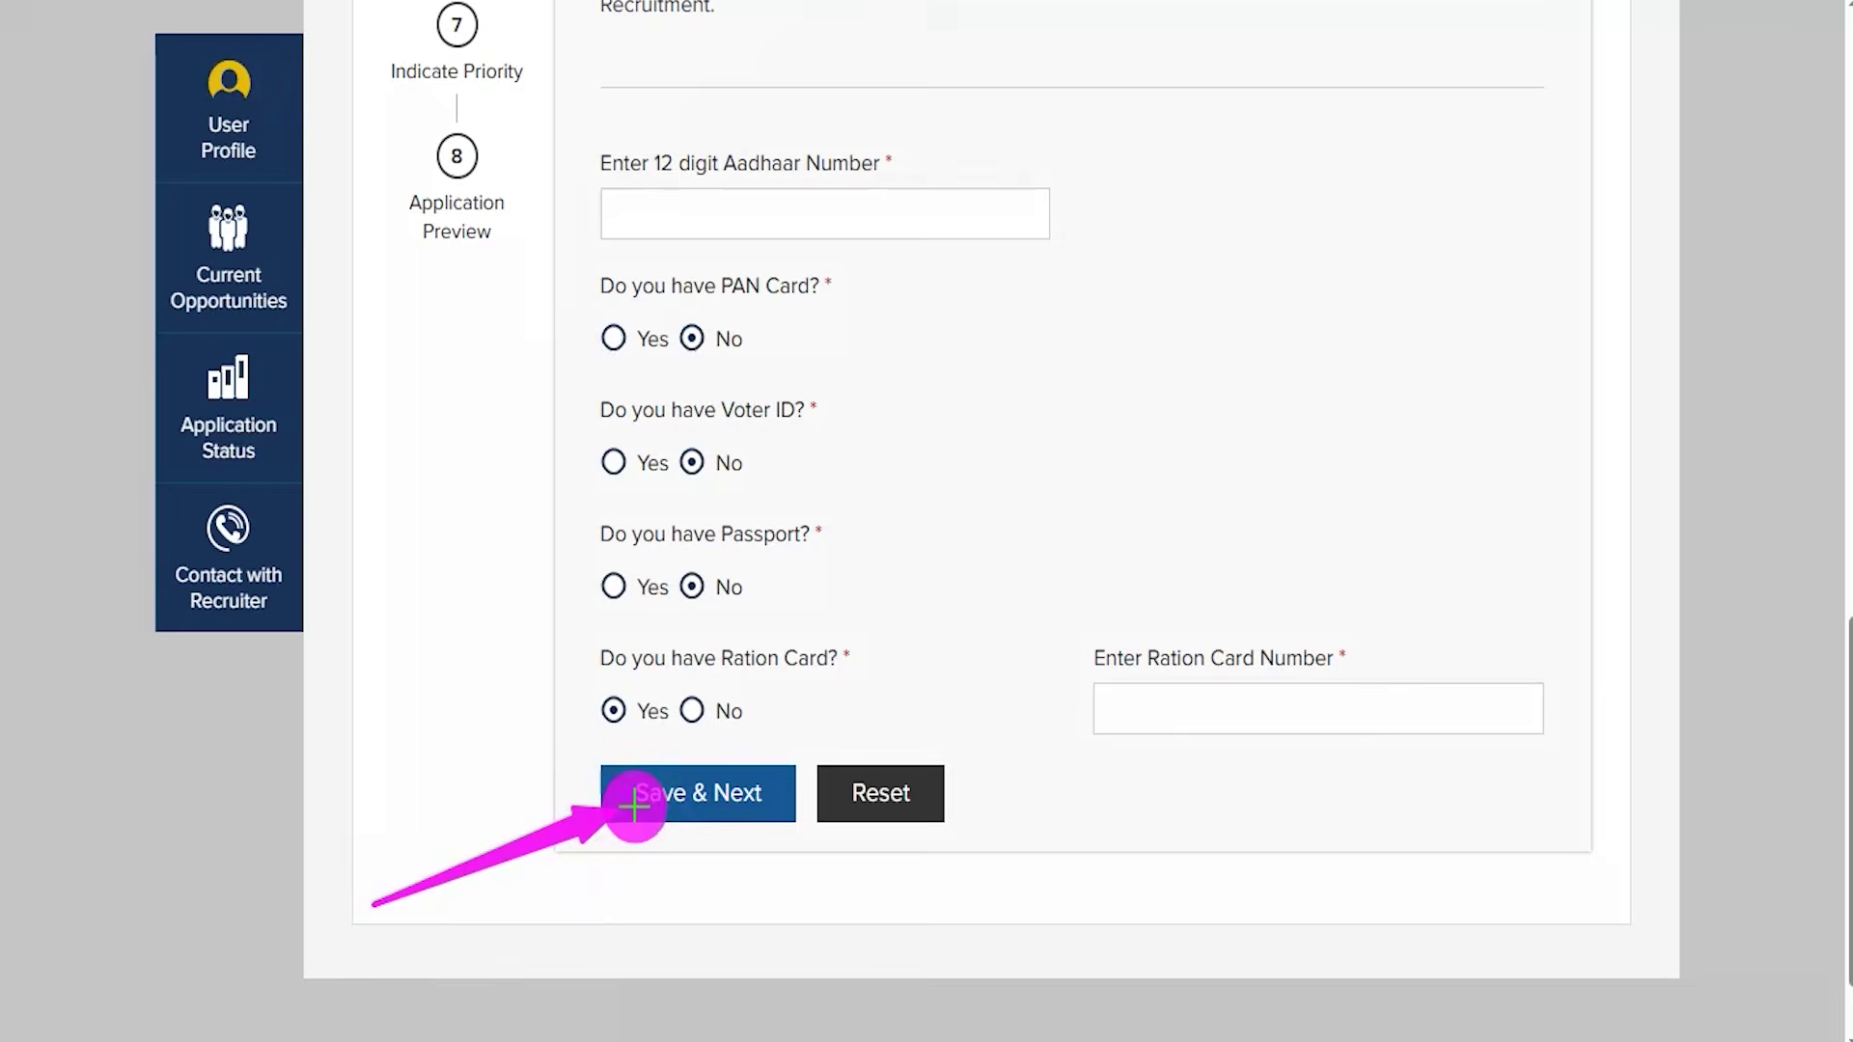
pyautogui.click(634, 806)
# Check the educational qualifications and birth date ranges for each branch in SSC_Notification_for_ADV_Jun_27.pdf
pyautogui.moveTo(517, 814); pyautogui.dragTo(574, 729)
pyautogui.moveTo(957, 600); pyautogui.dragTo(1078, 490)
pyautogui.press('Escape')
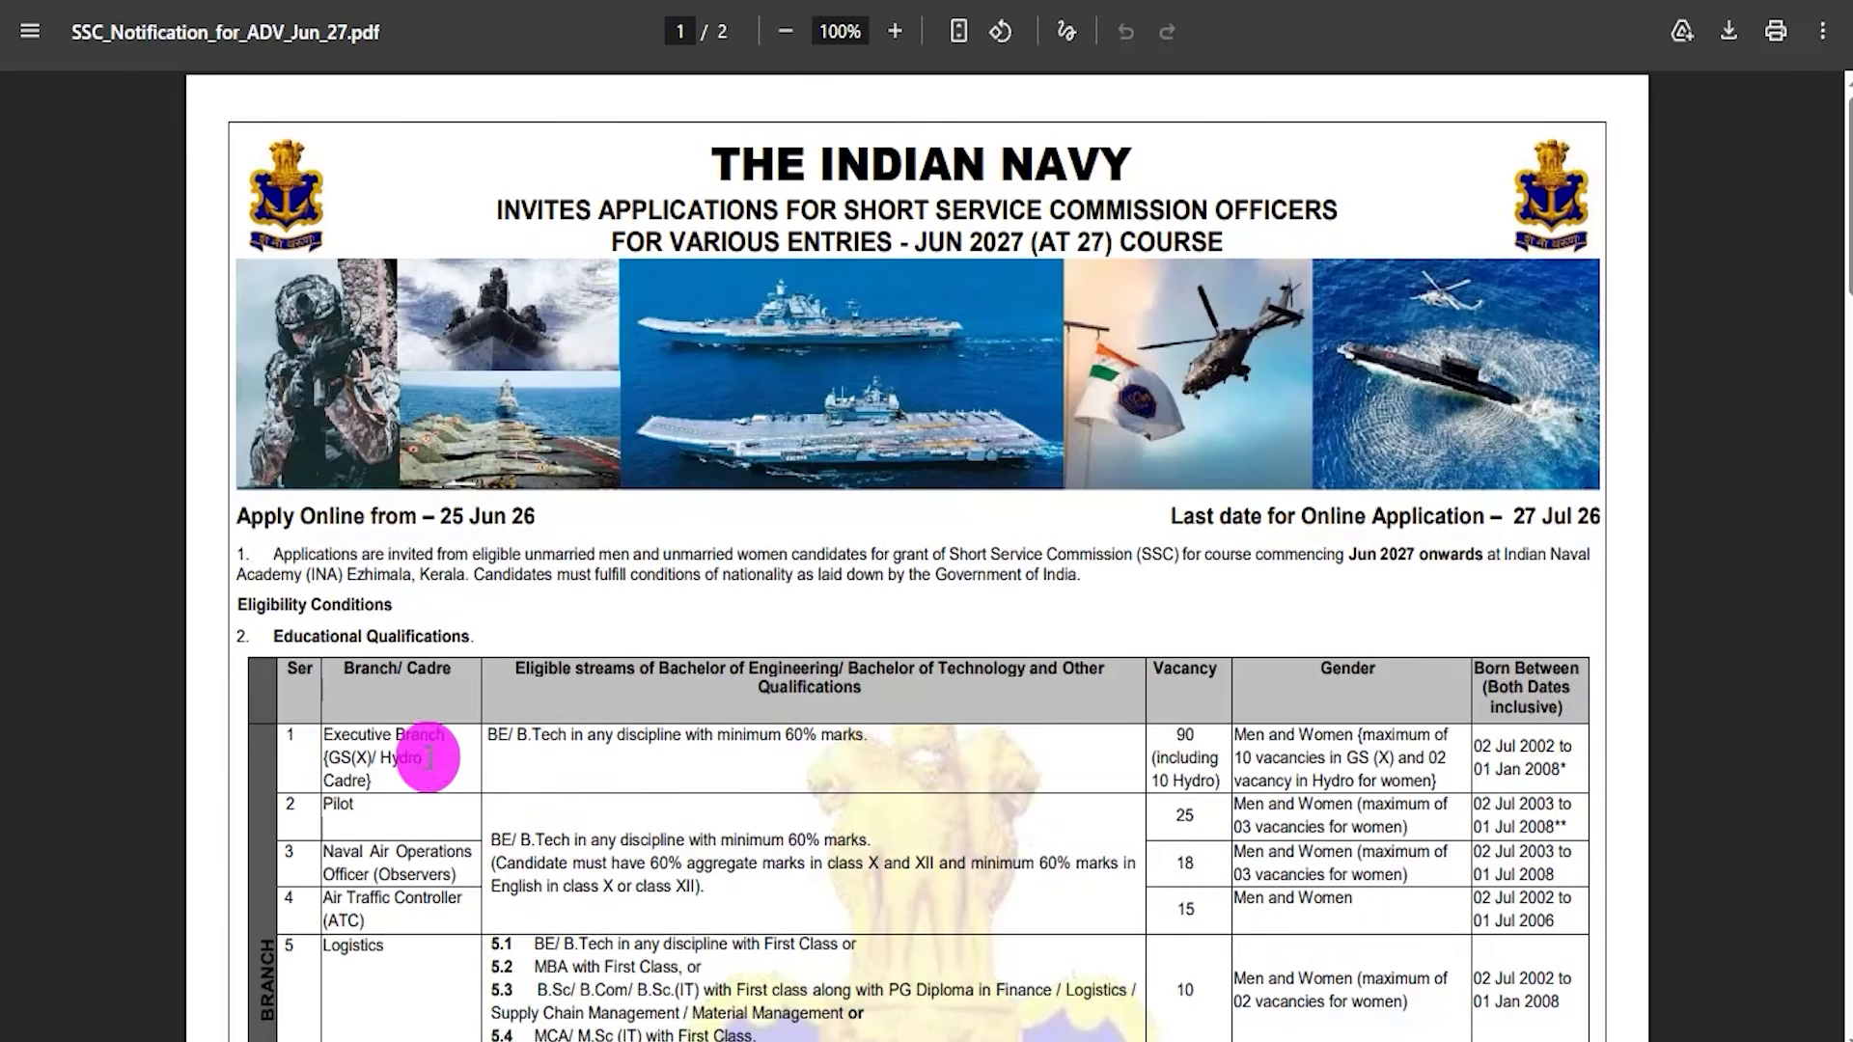
pyautogui.moveTo(368, 740); pyautogui.dragTo(861, 735)
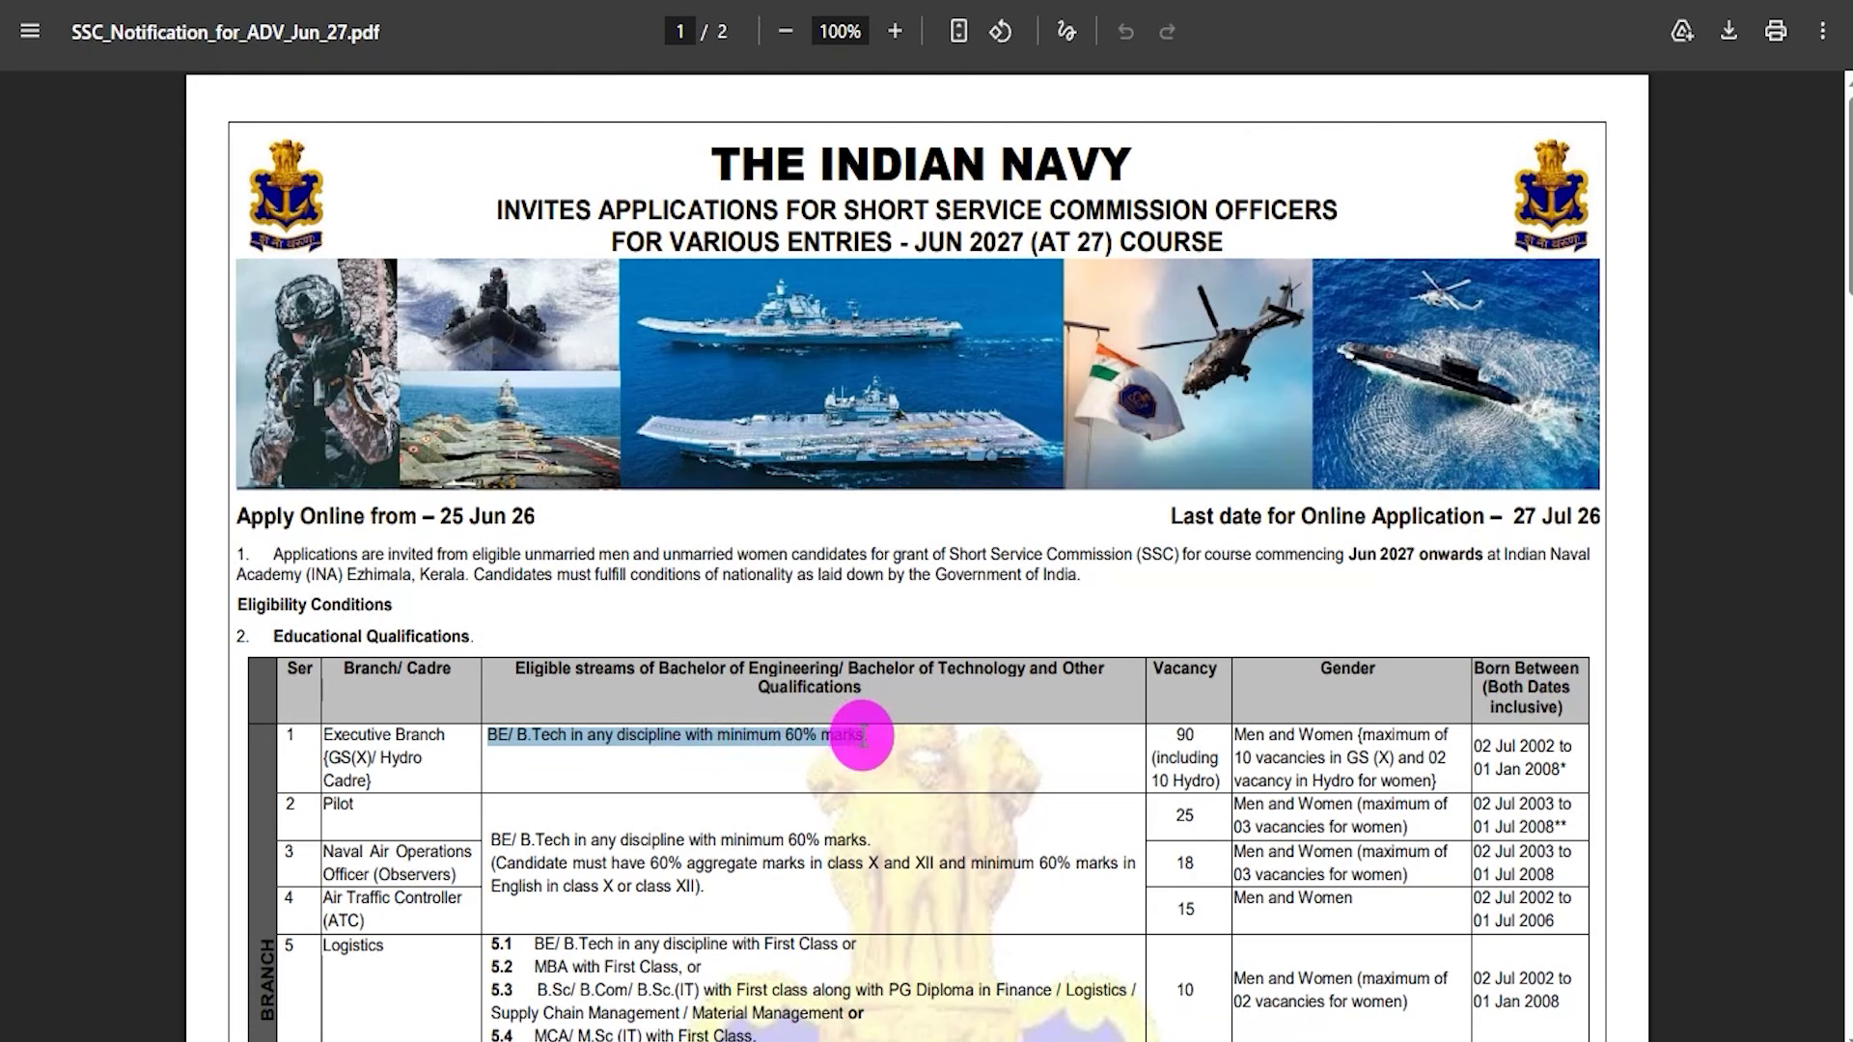
pyautogui.moveTo(519, 841); pyautogui.dragTo(687, 862)
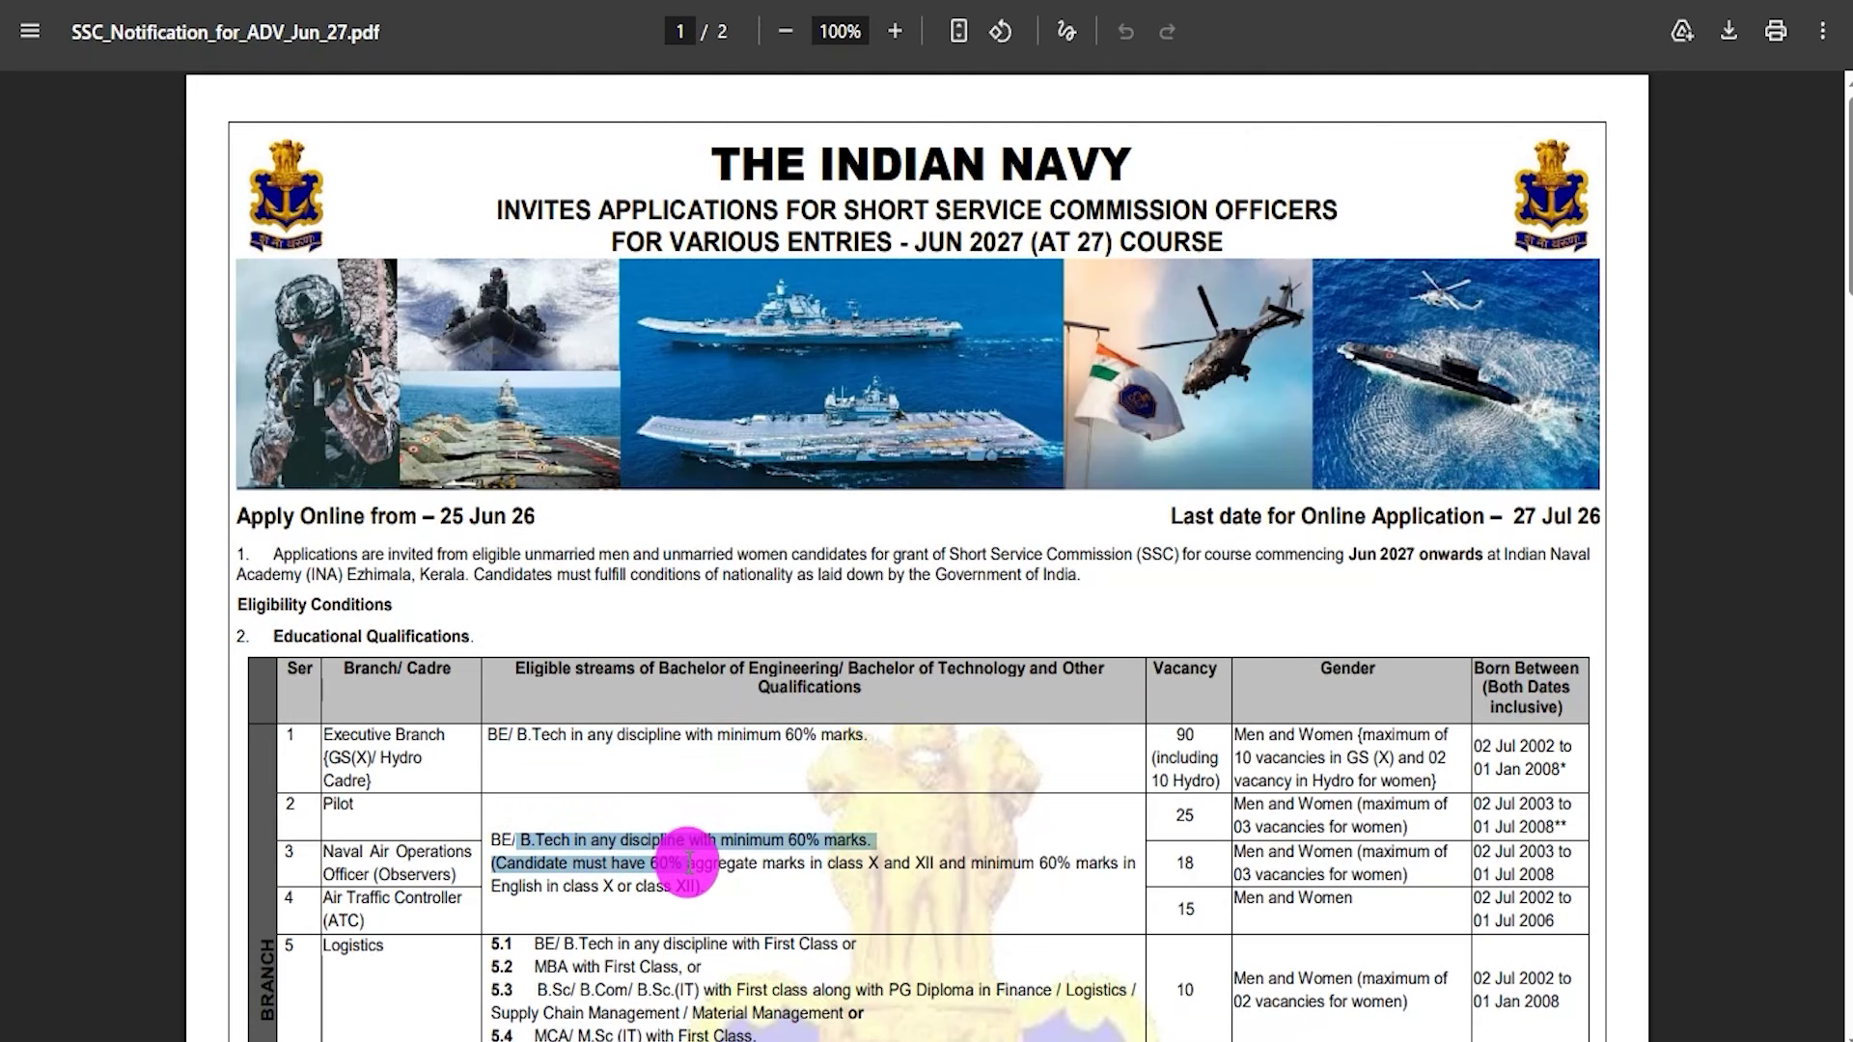
pyautogui.click(559, 942)
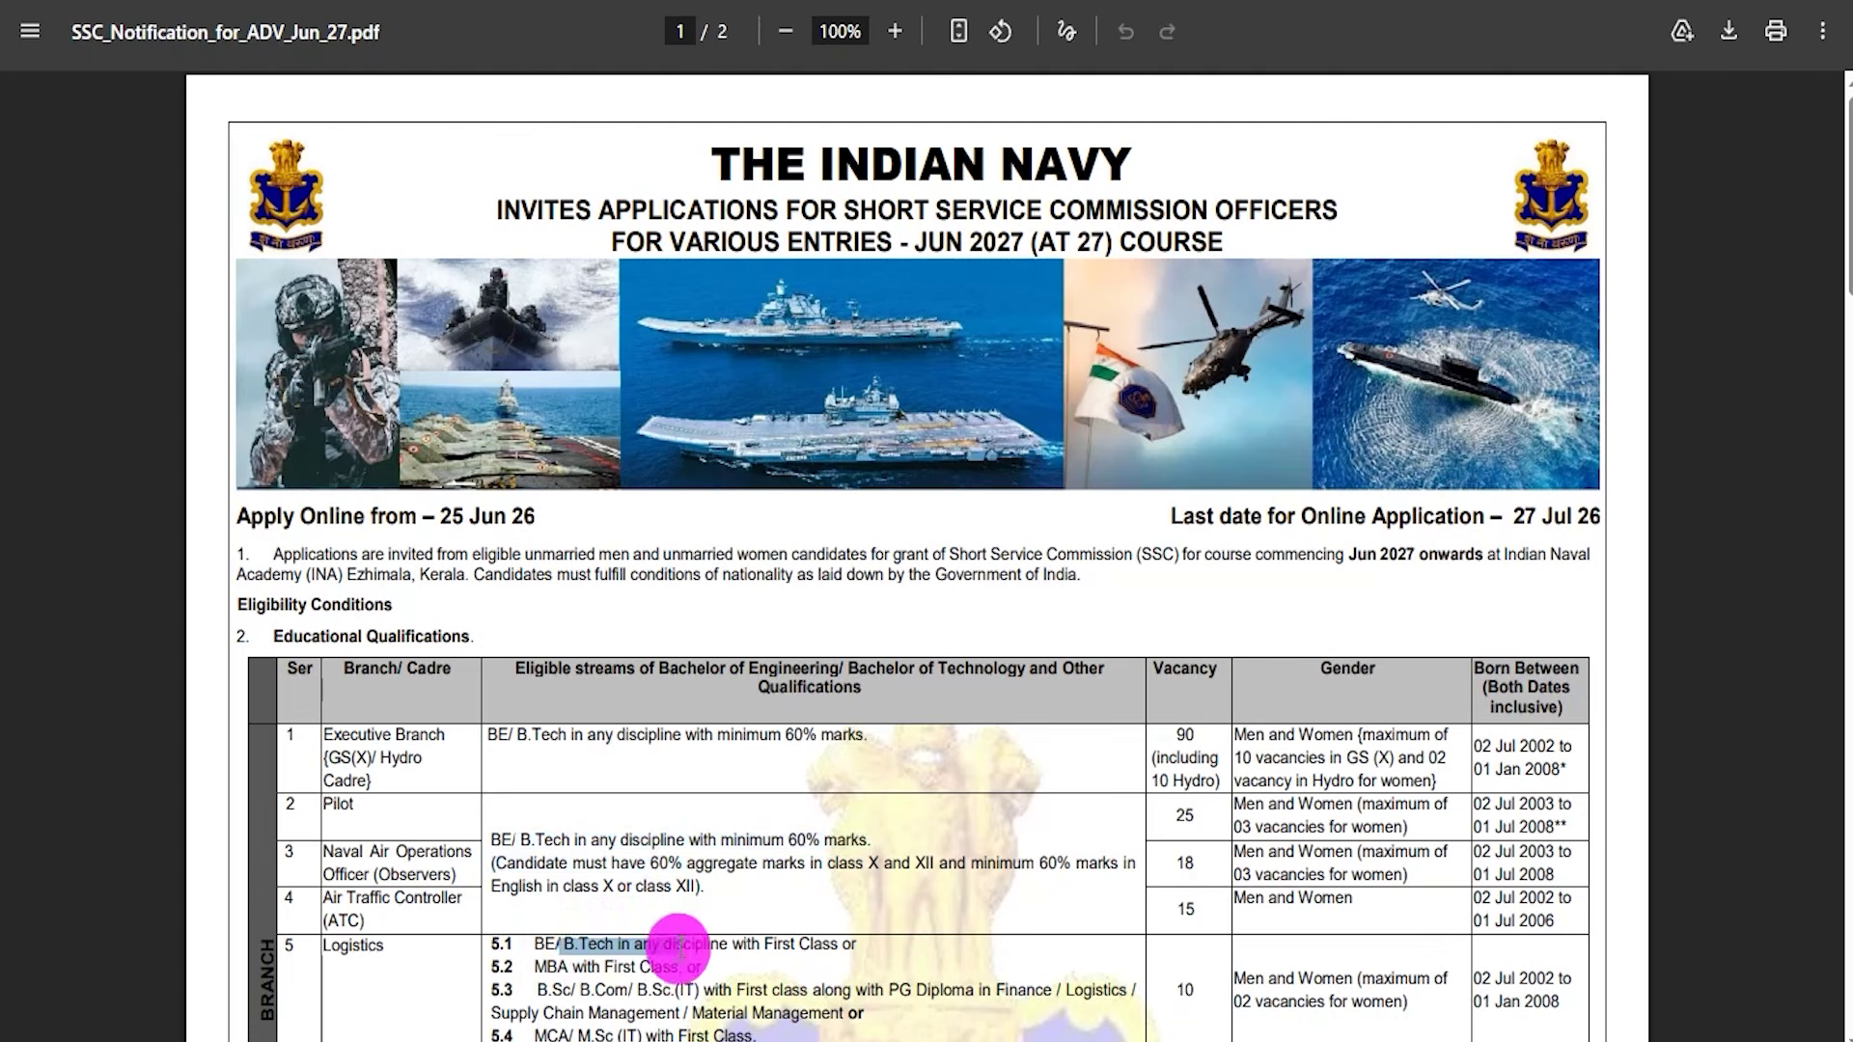
pyautogui.moveTo(597, 990); pyautogui.dragTo(718, 989)
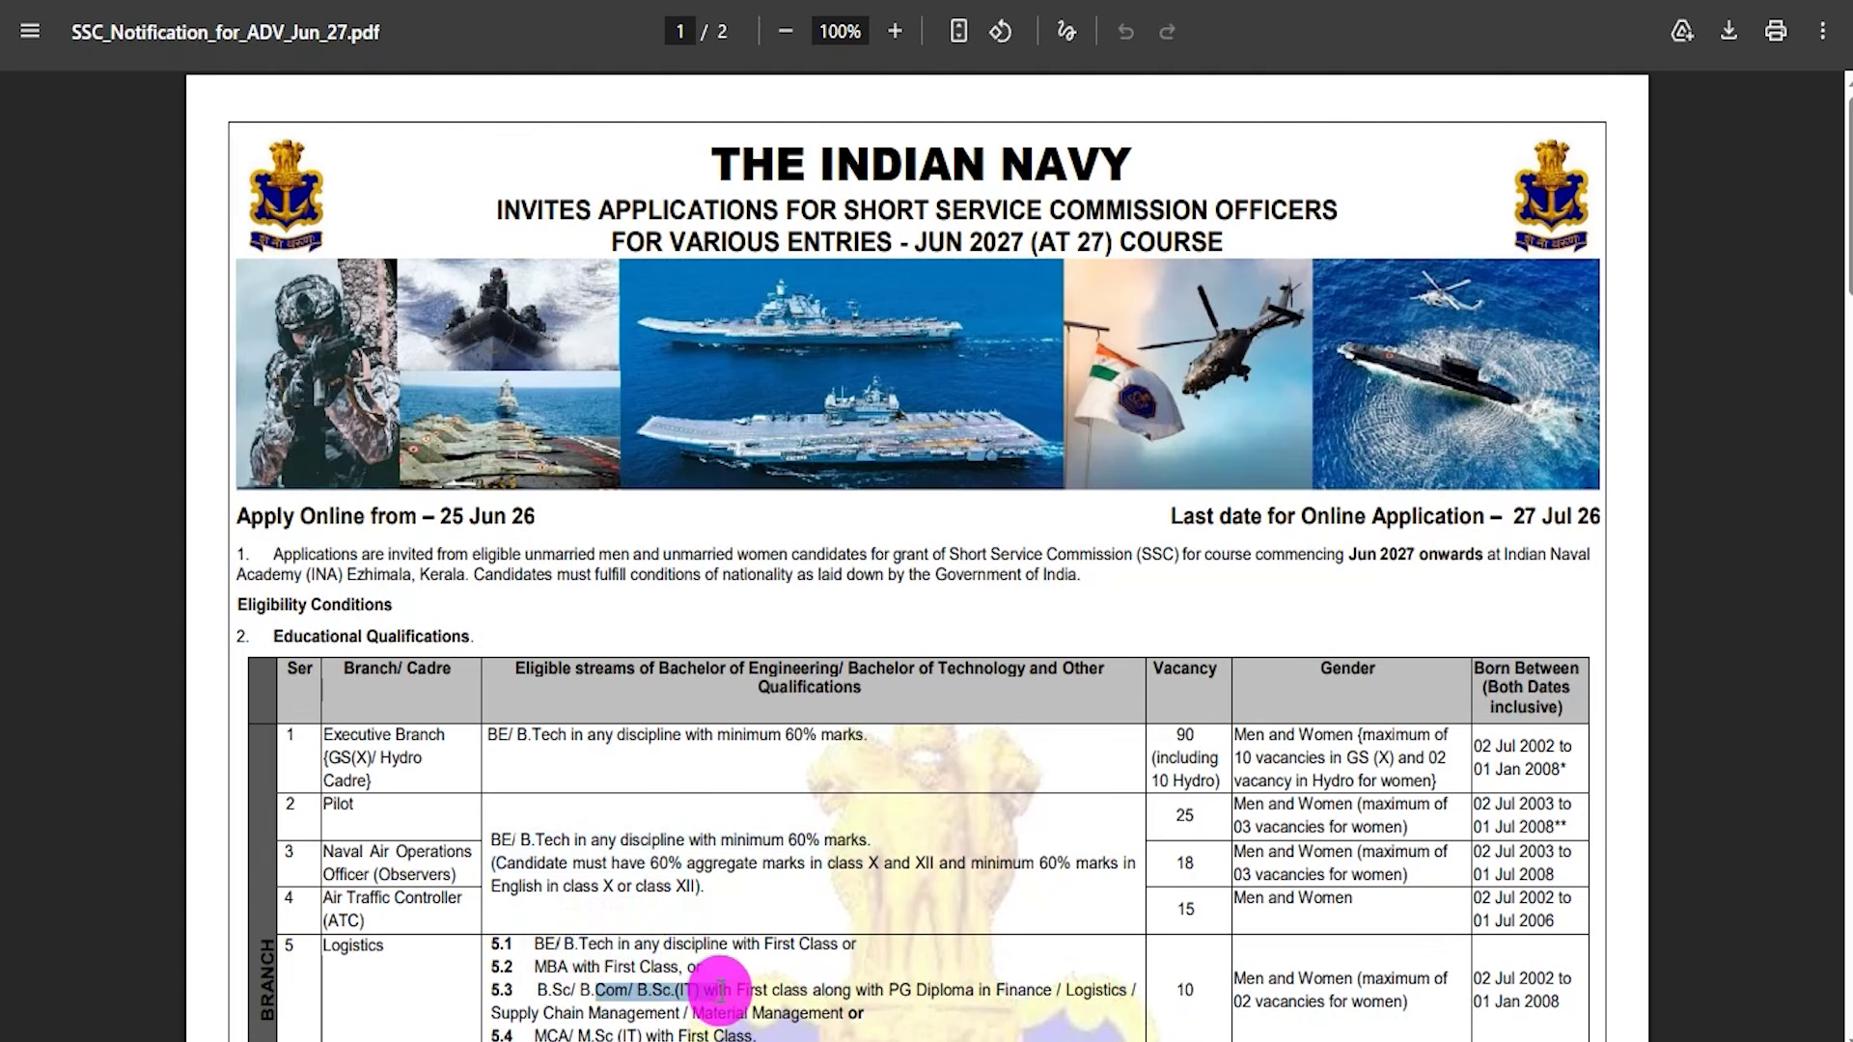
pyautogui.moveTo(1481, 745); pyautogui.dragTo(1549, 772)
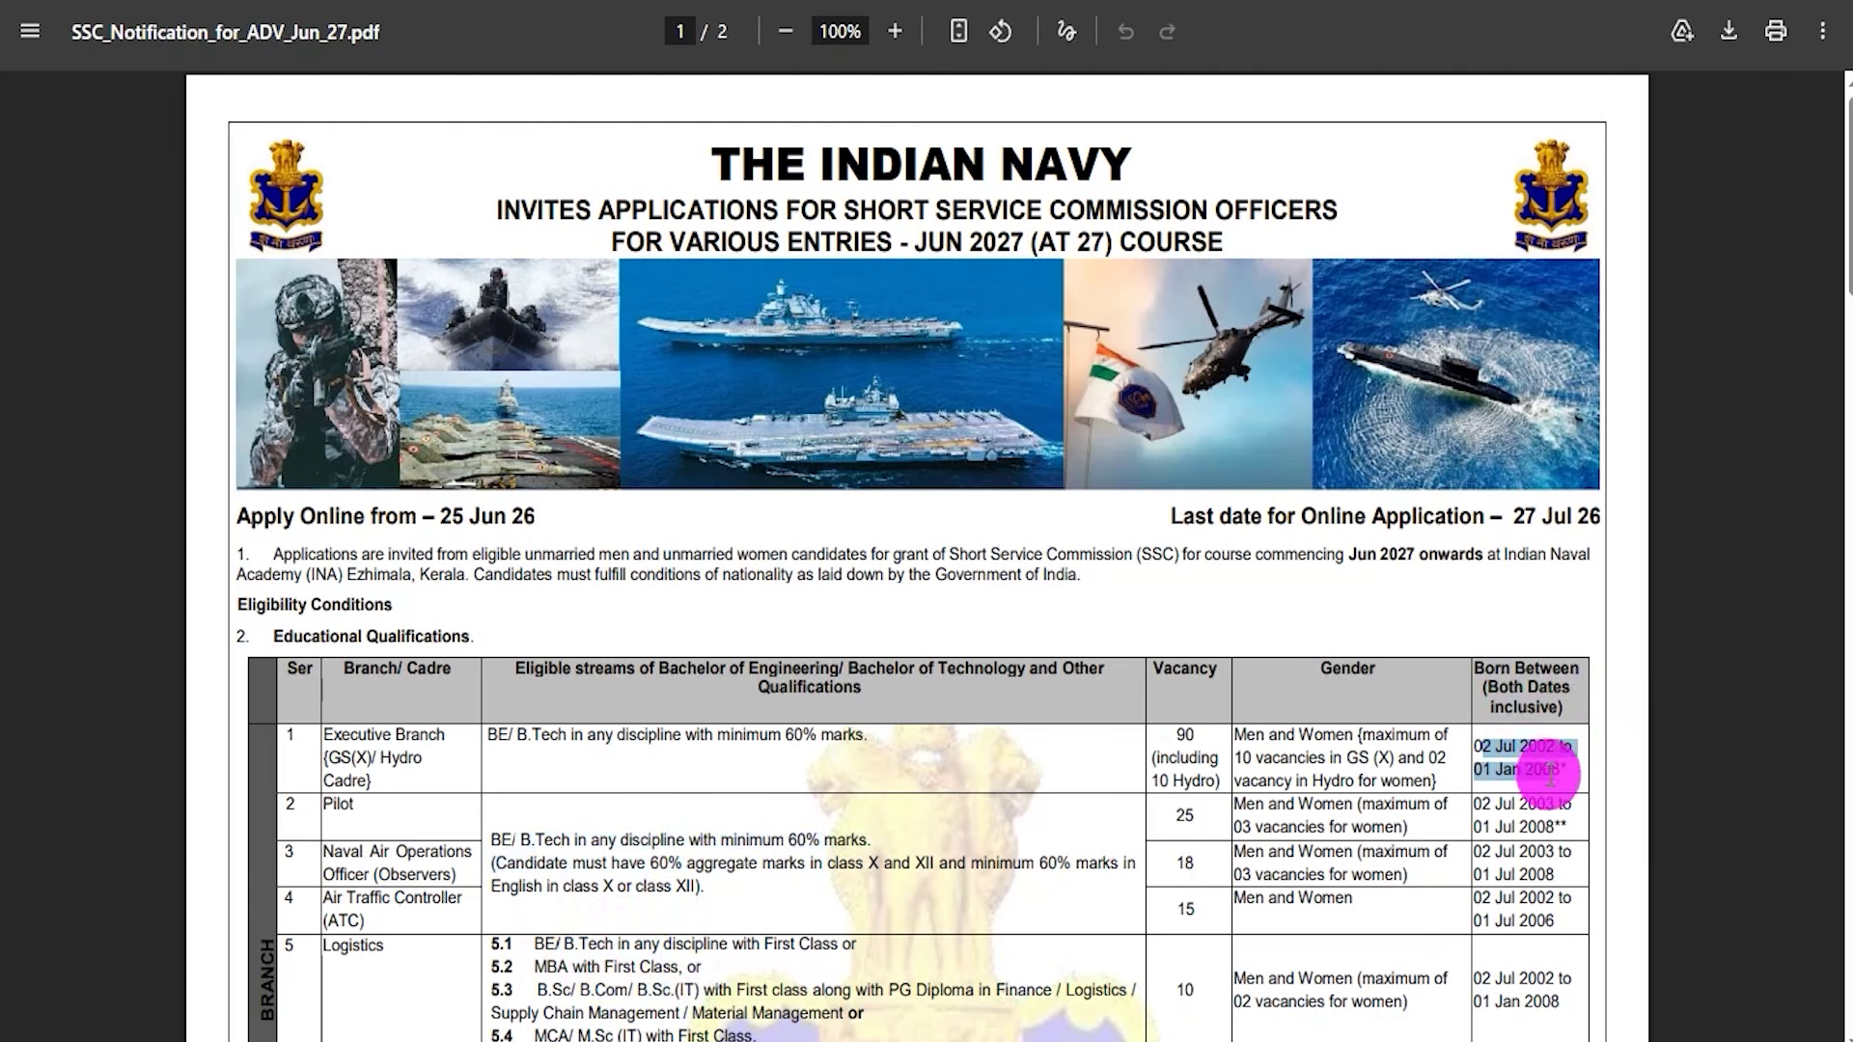
pyautogui.moveTo(688, 840); pyautogui.dragTo(745, 845)
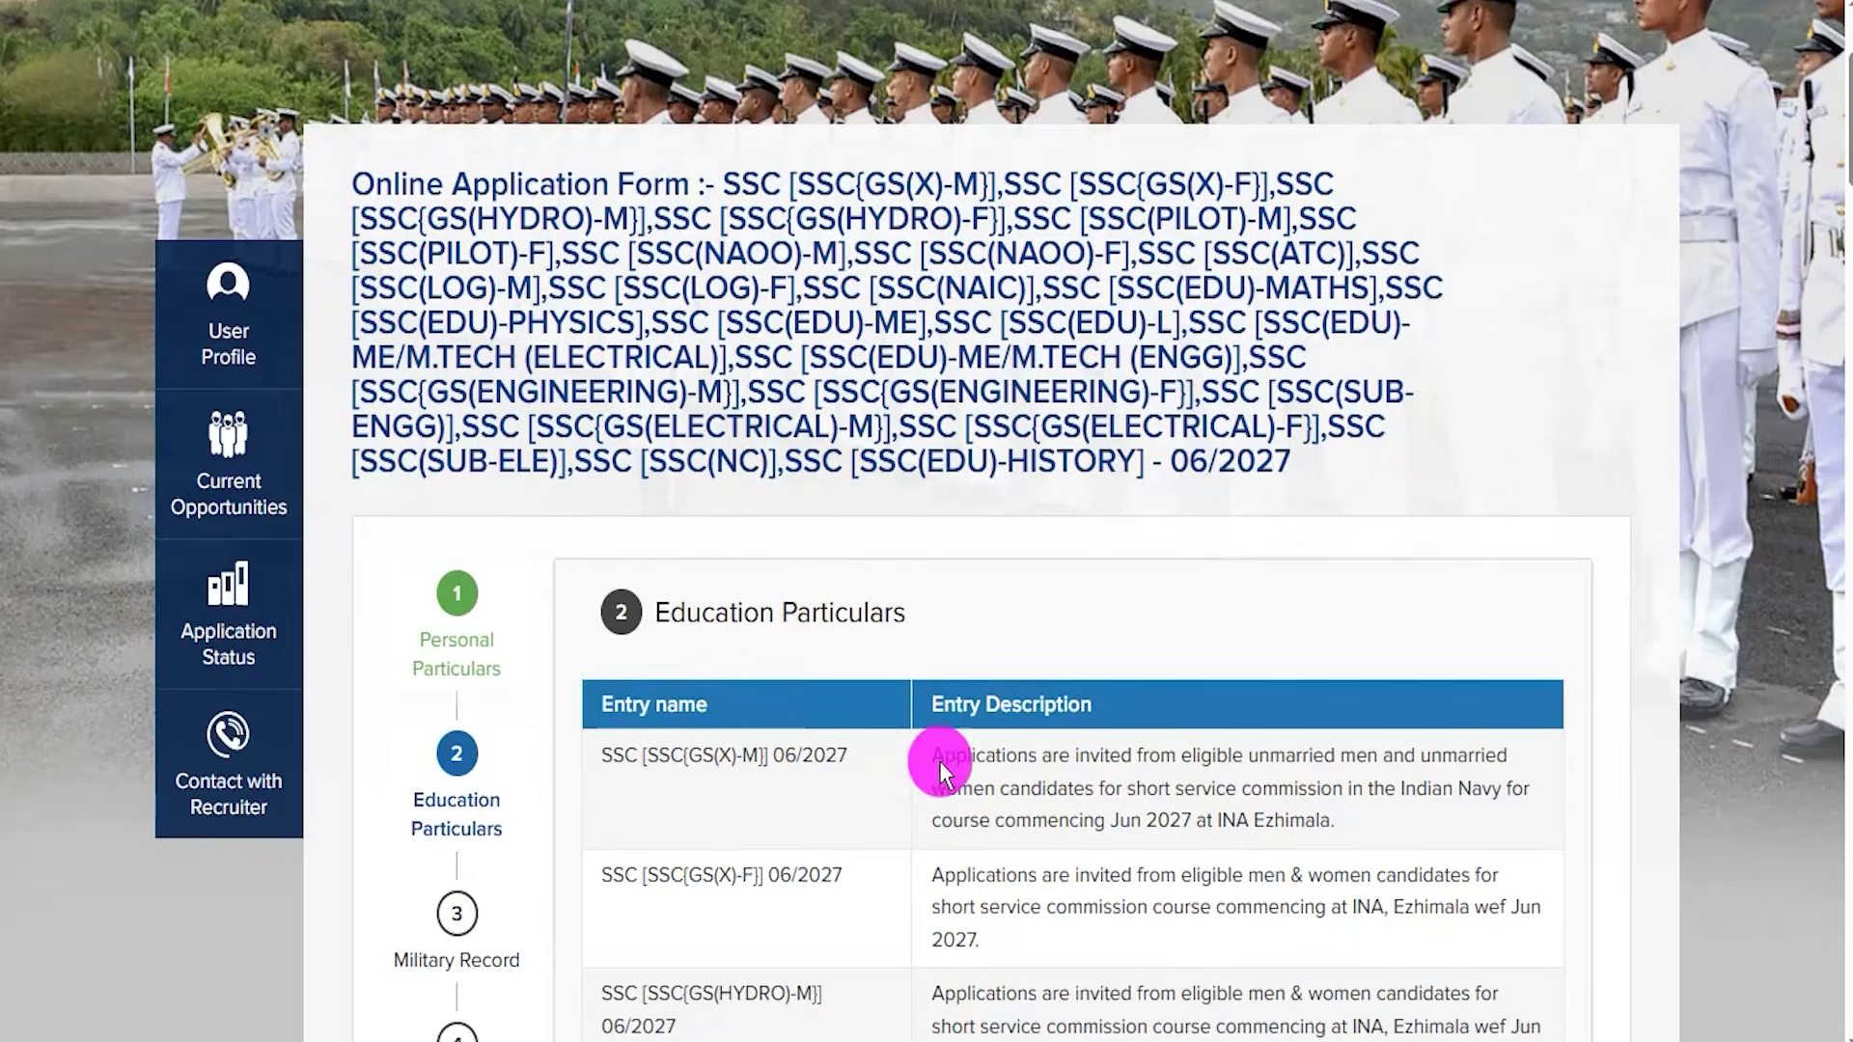
# Review the SSC entries listed under Education Particulars and the graduation qualification details
pyautogui.scroll(-5, 936, 707)
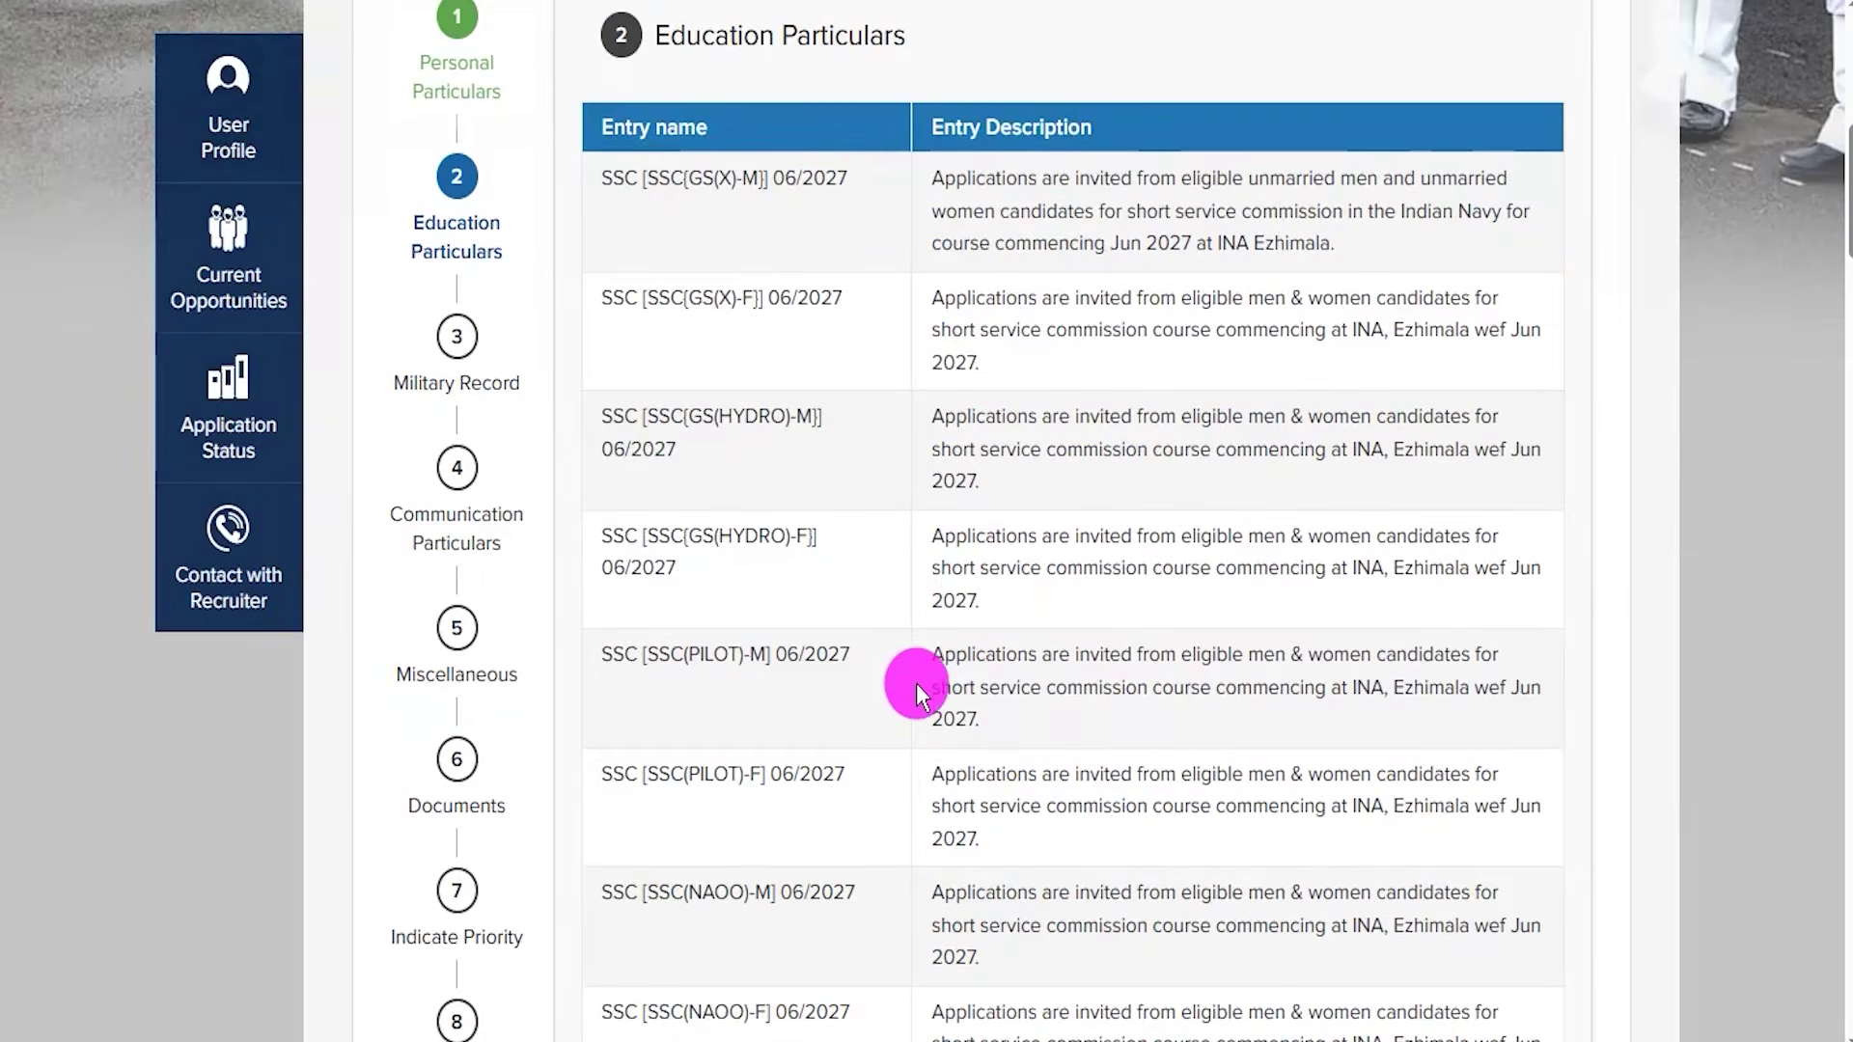
pyautogui.scroll(-9, 905, 635)
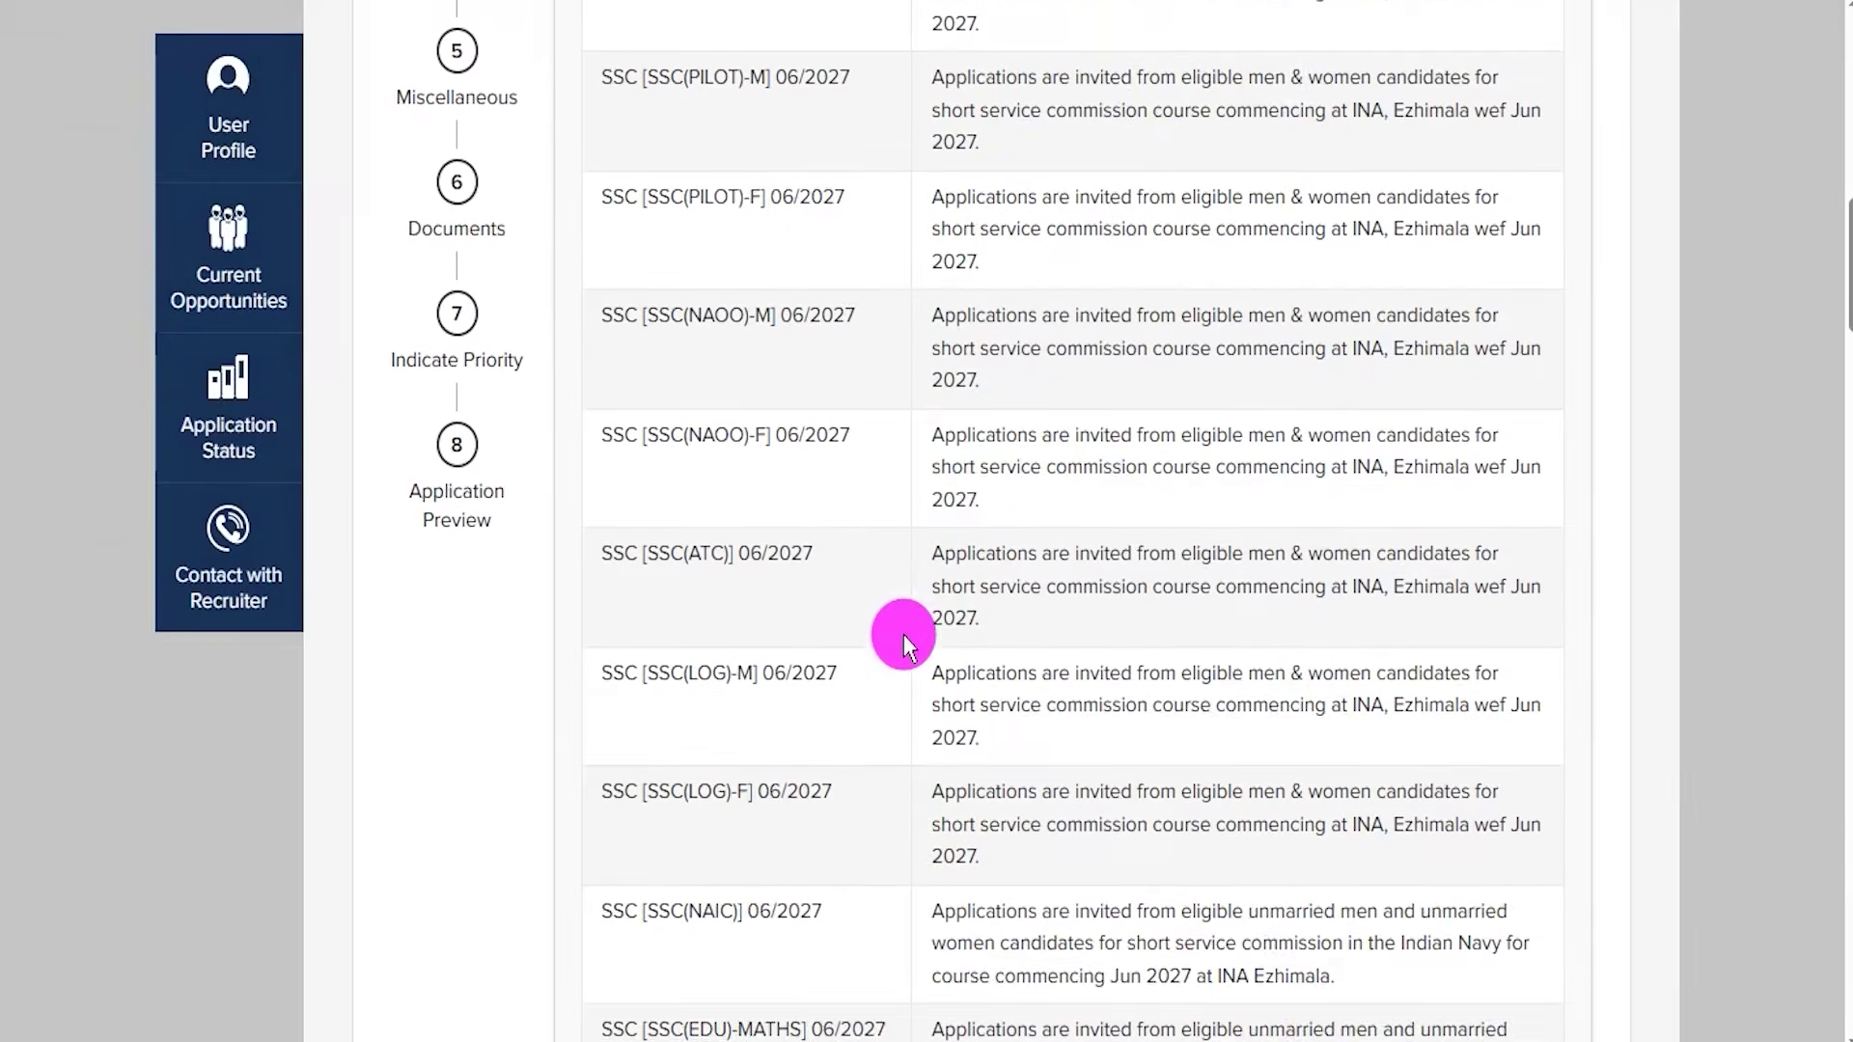
pyautogui.scroll(-14, 903, 634)
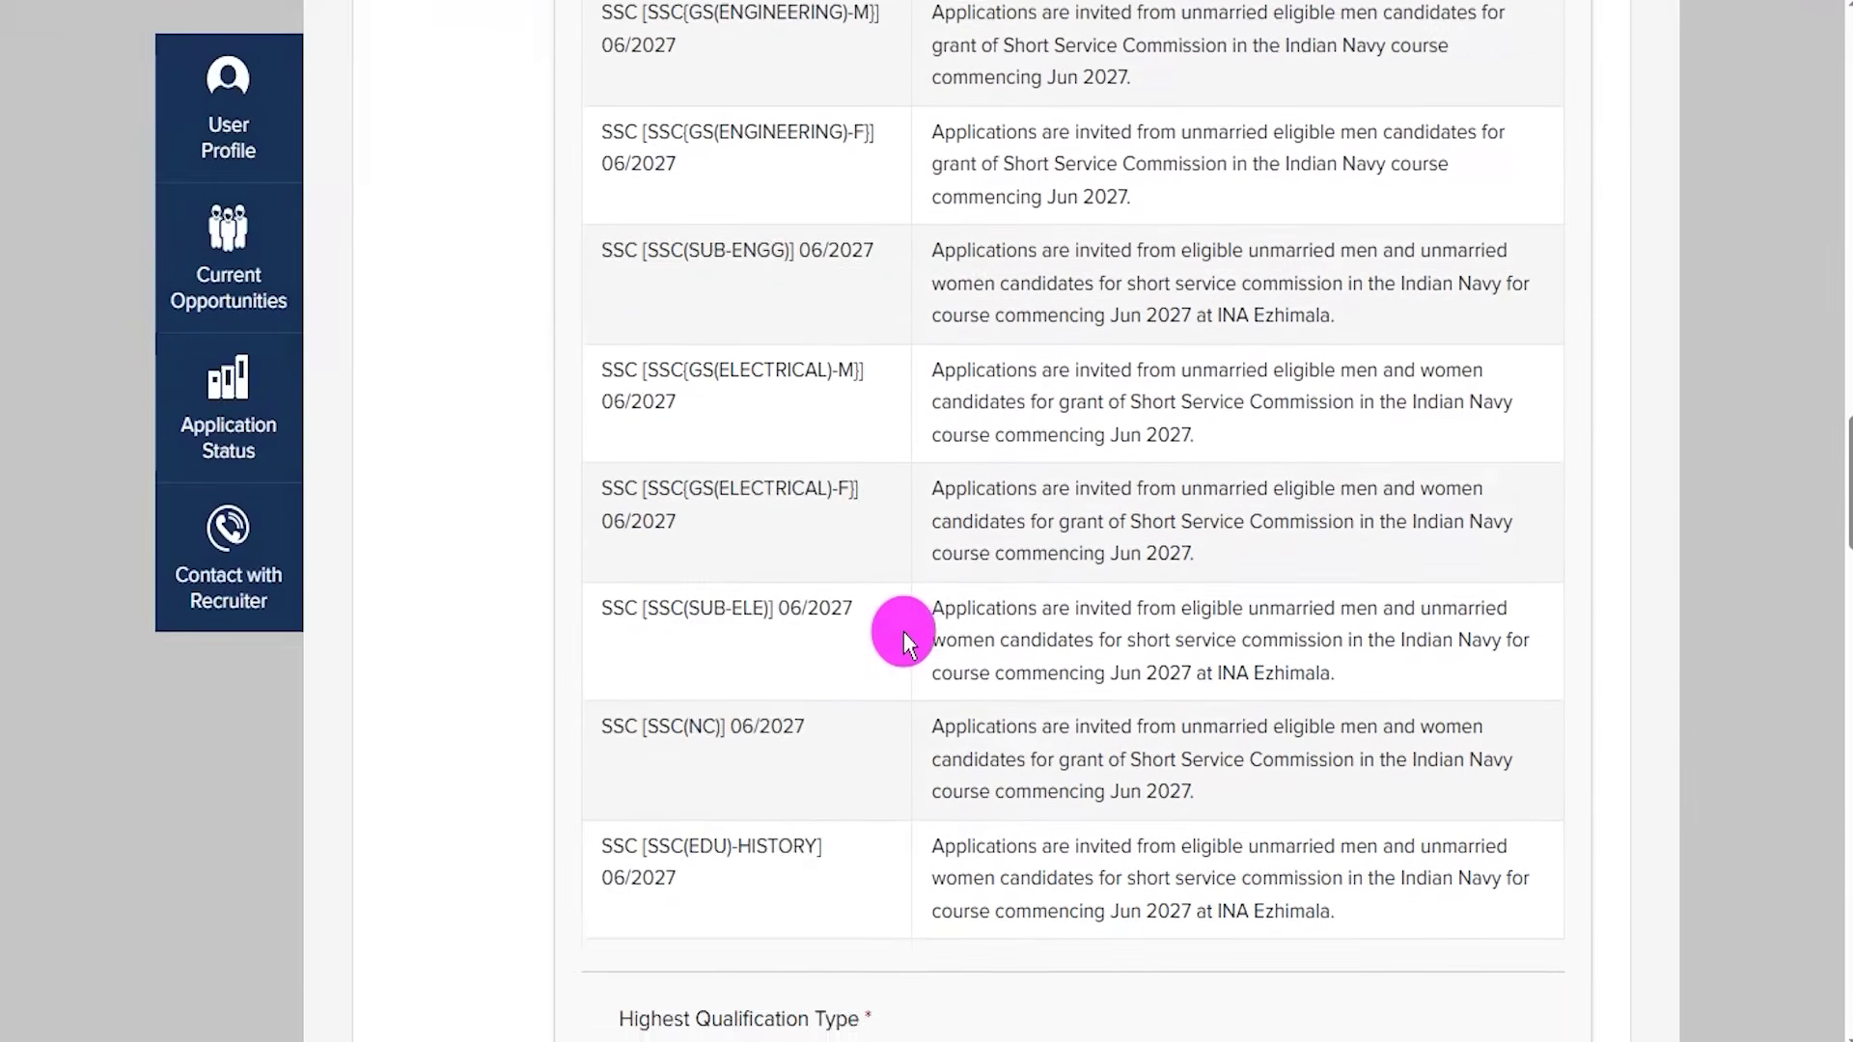
pyautogui.scroll(-1, 903, 633)
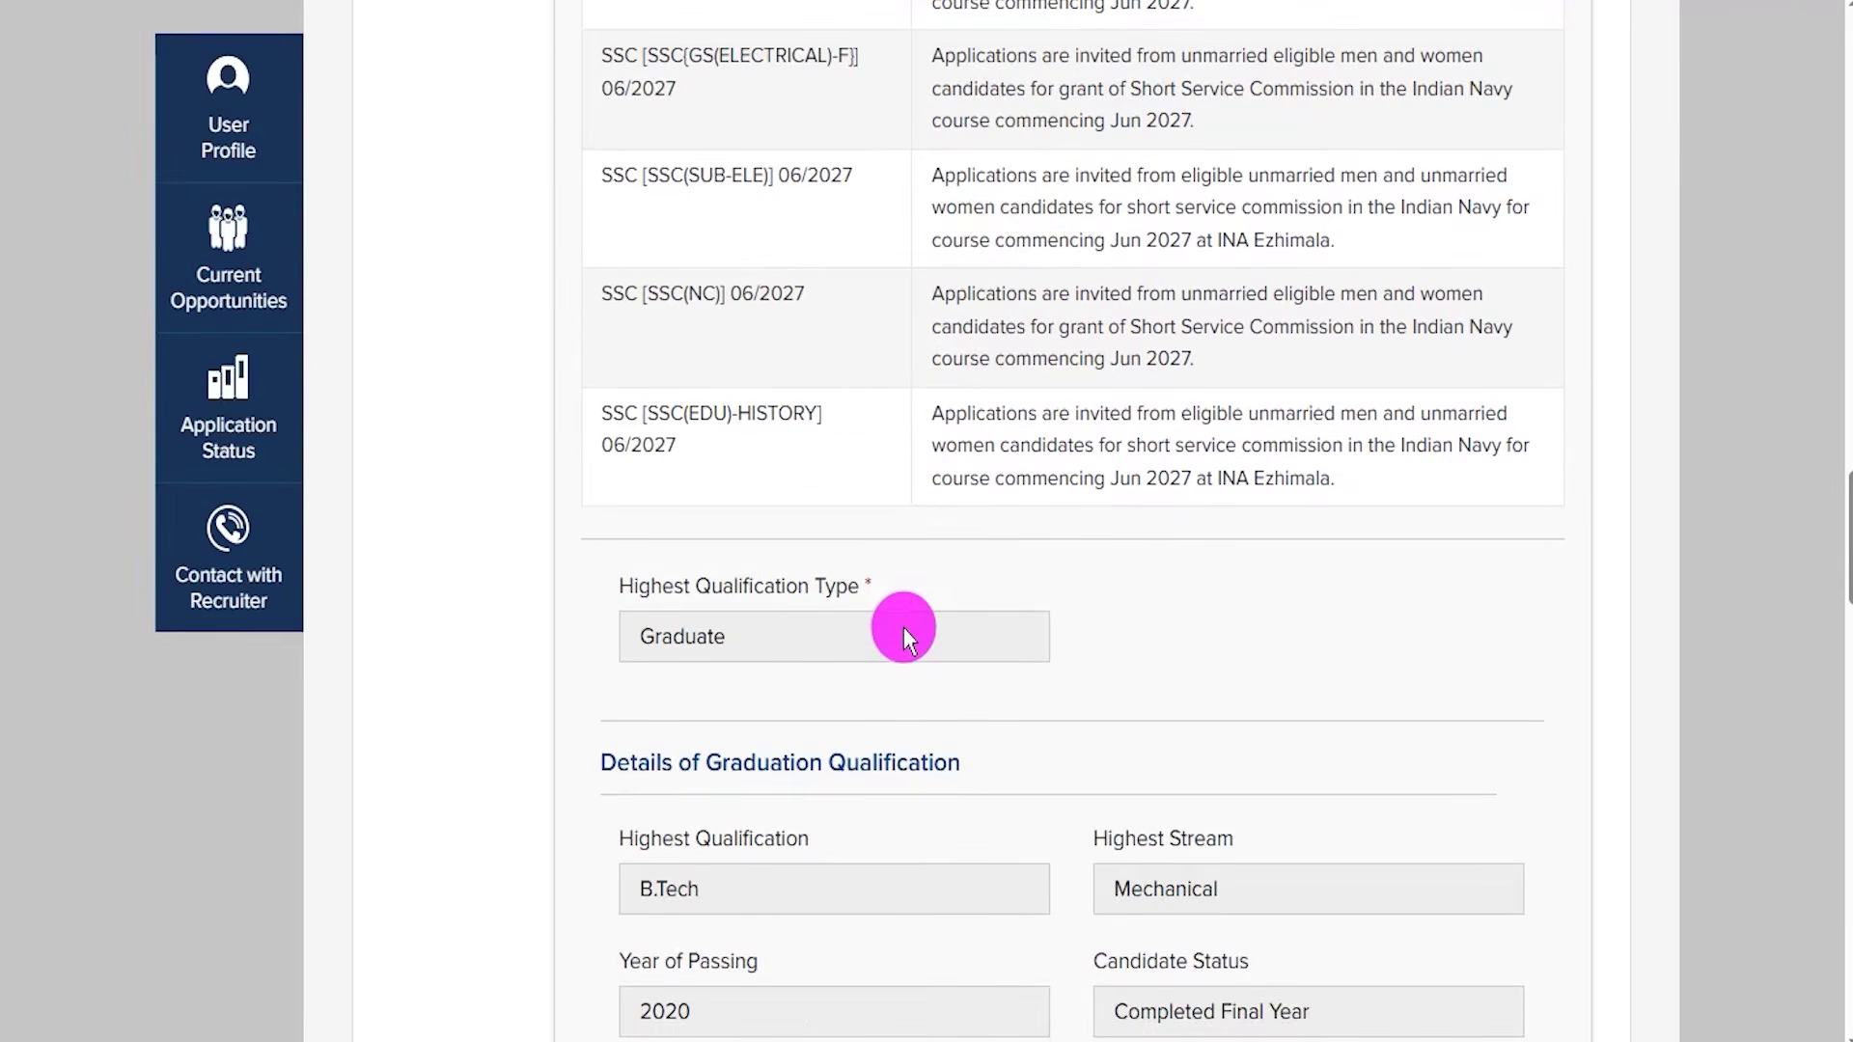
pyautogui.moveTo(657, 763); pyautogui.dragTo(845, 763)
pyautogui.scroll(-3, 868, 744)
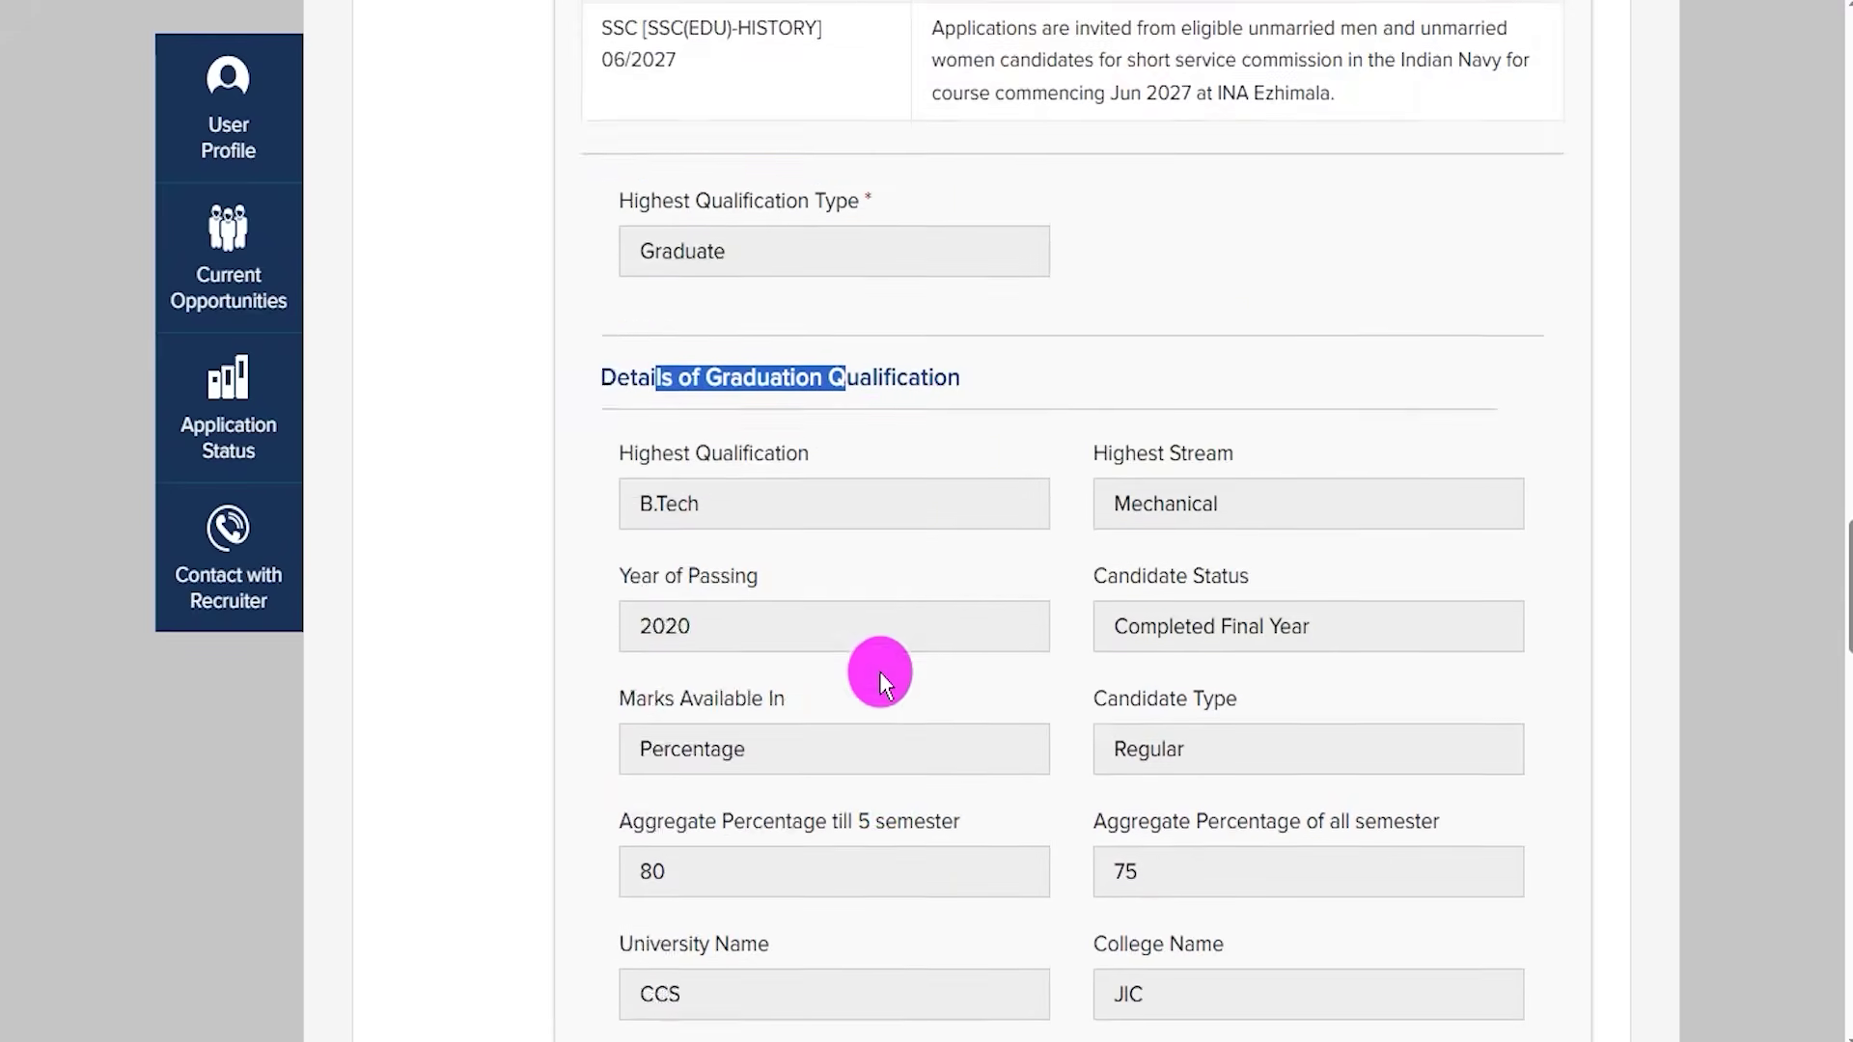
pyautogui.scroll(-2, 878, 671)
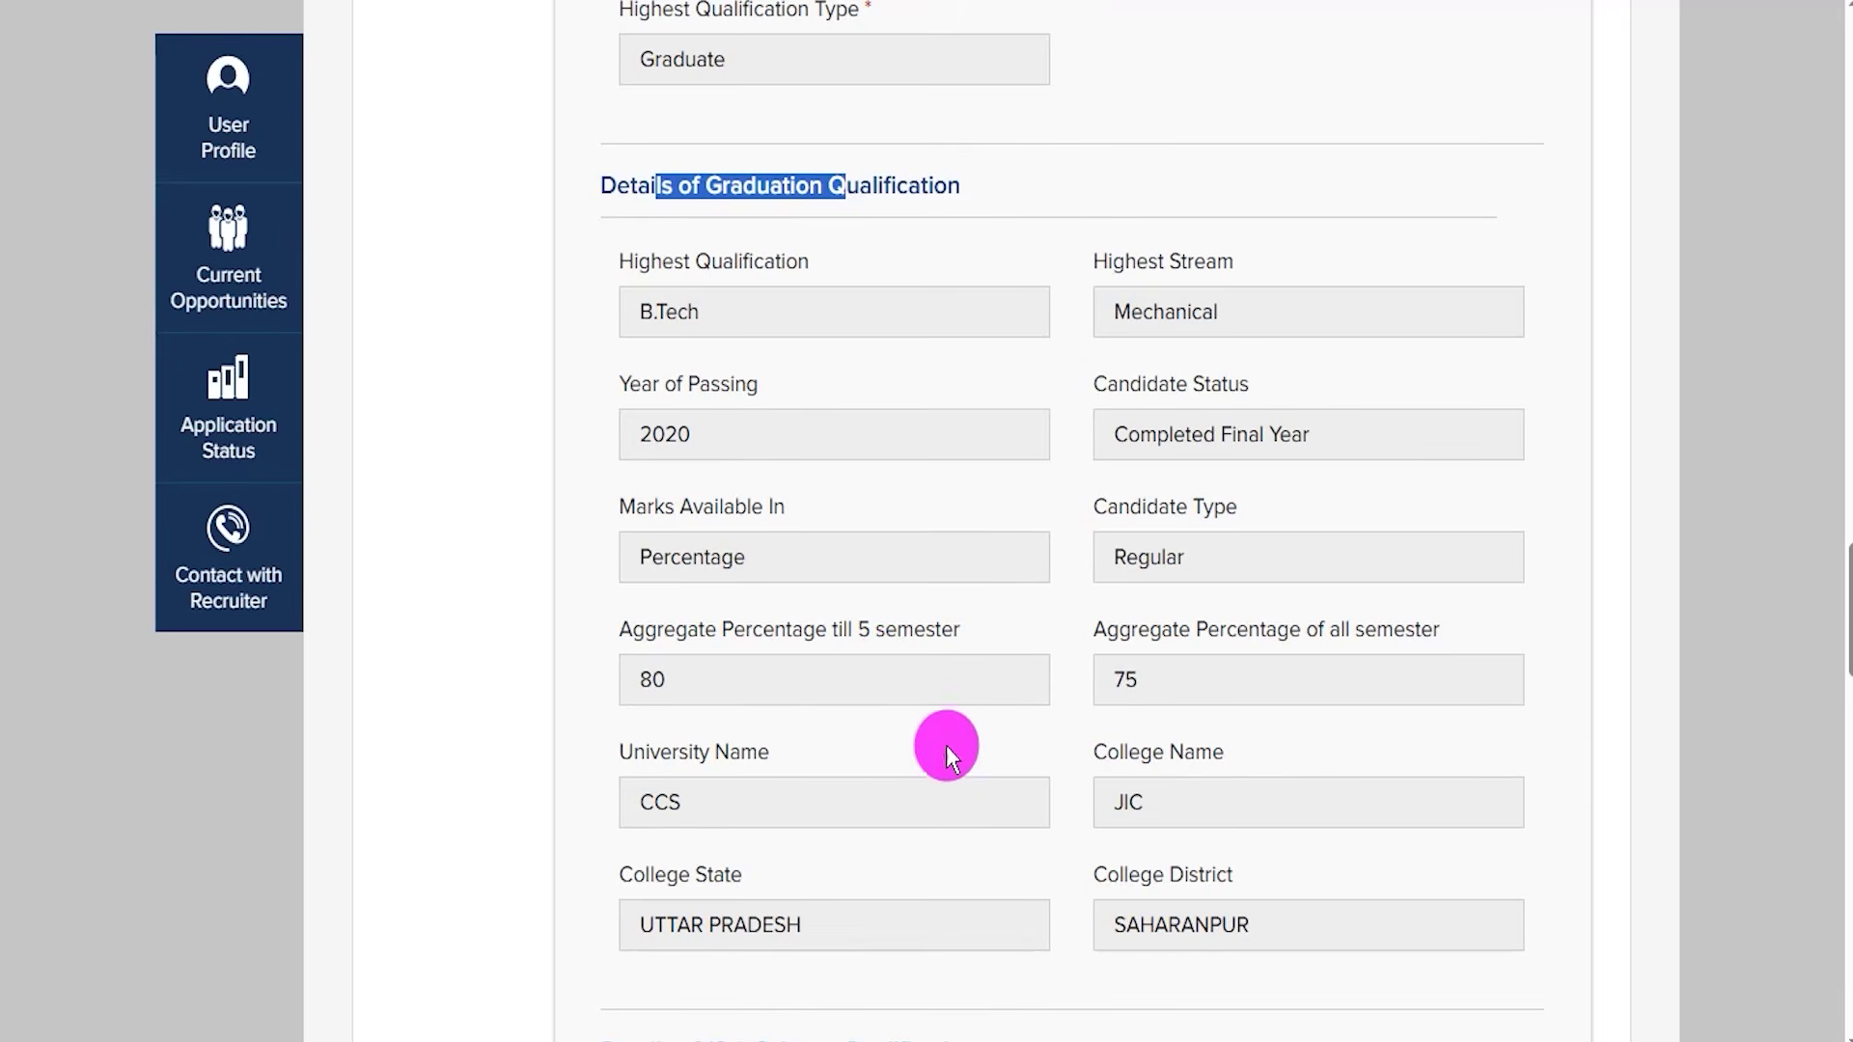
pyautogui.click(994, 737)
# Check the 12th Science and 10th qualification details and save the Education Particulars to proceed to Military Record
pyautogui.scroll(-4, 994, 733)
pyautogui.moveTo(672, 619); pyautogui.dragTo(842, 622)
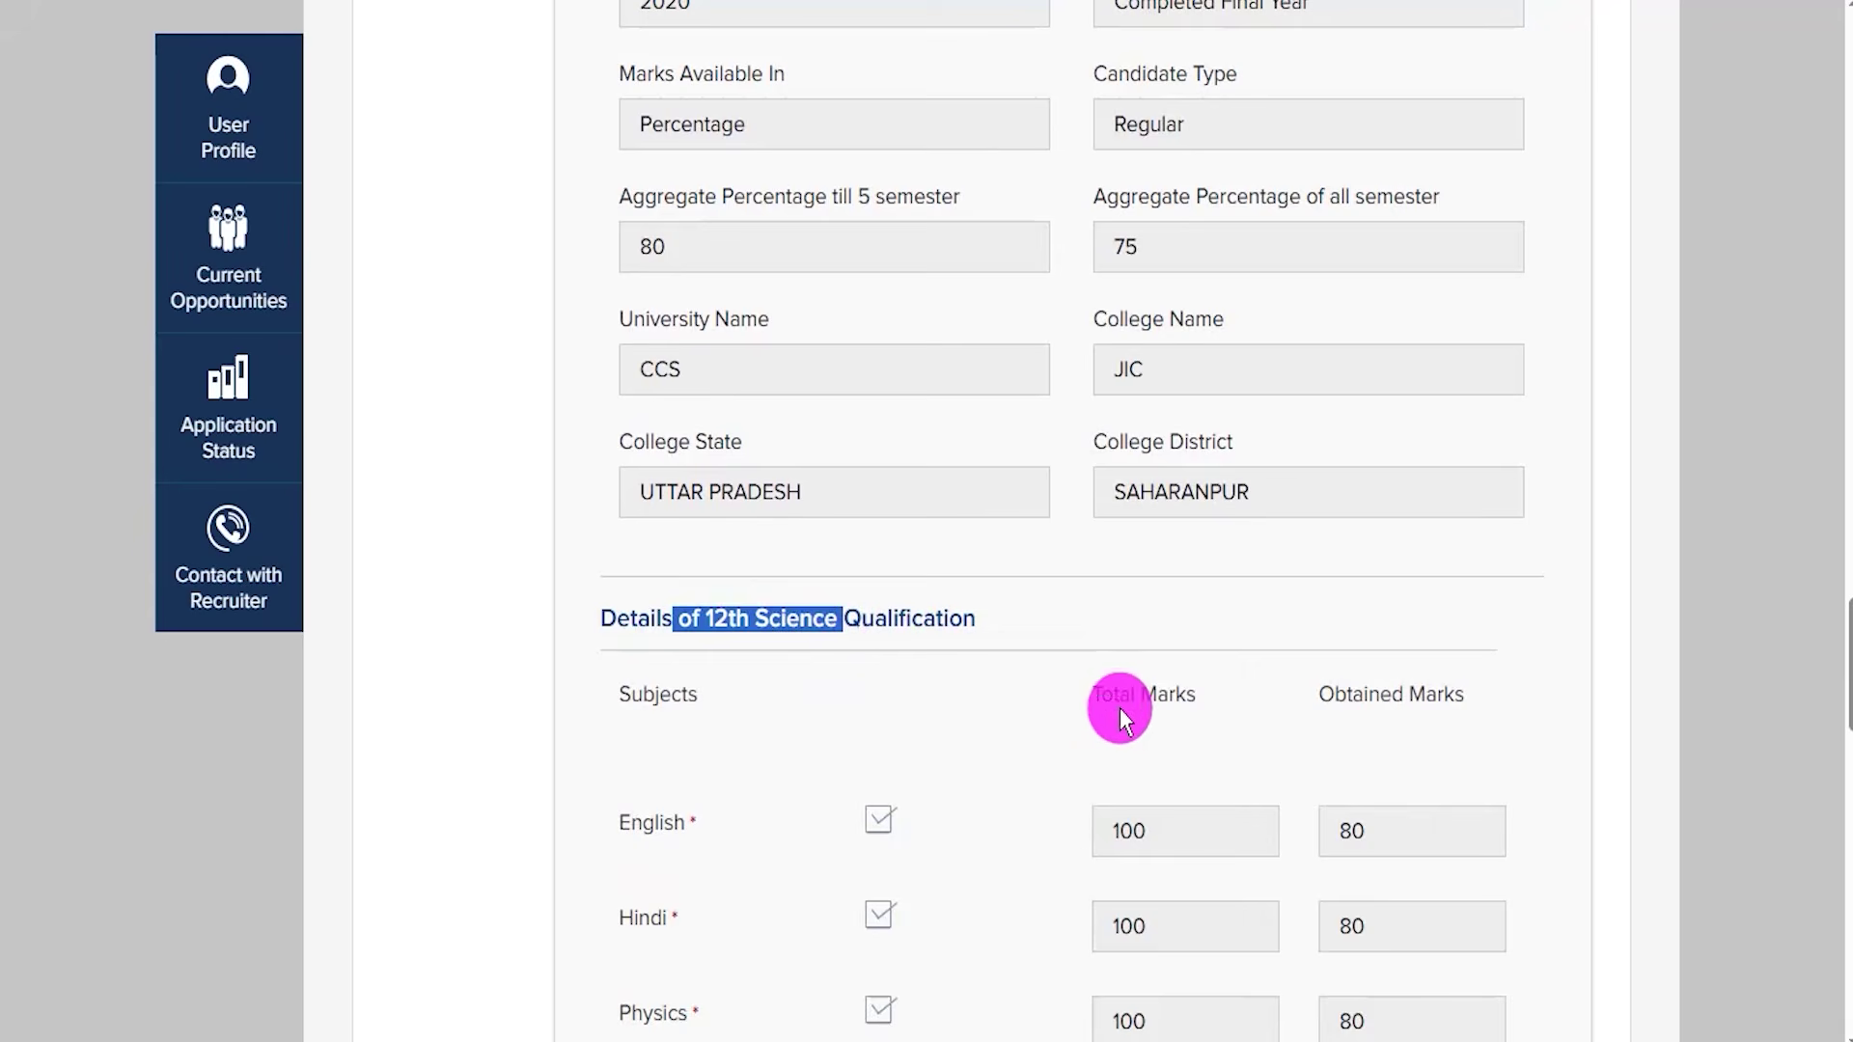
pyautogui.moveTo(1120, 708); pyautogui.dragTo(1231, 698)
pyautogui.moveTo(1354, 695); pyautogui.dragTo(1380, 695)
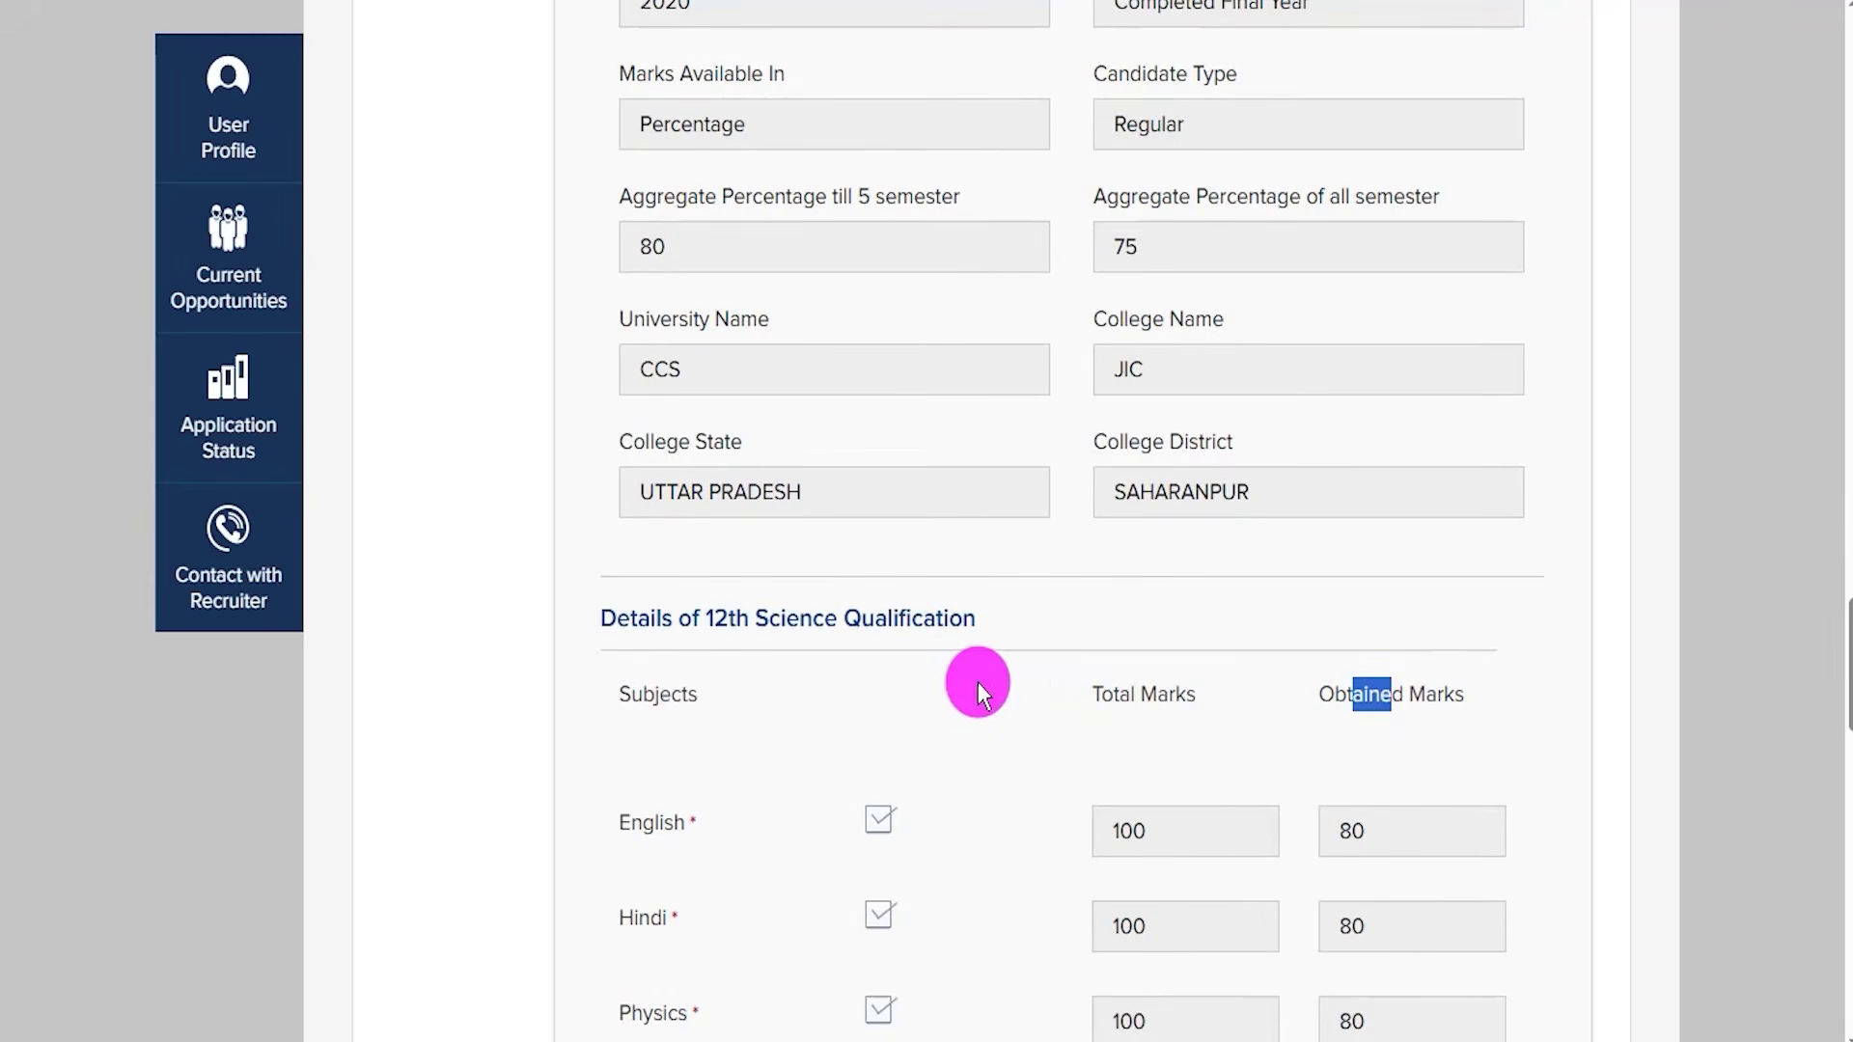
pyautogui.scroll(-15, 960, 685)
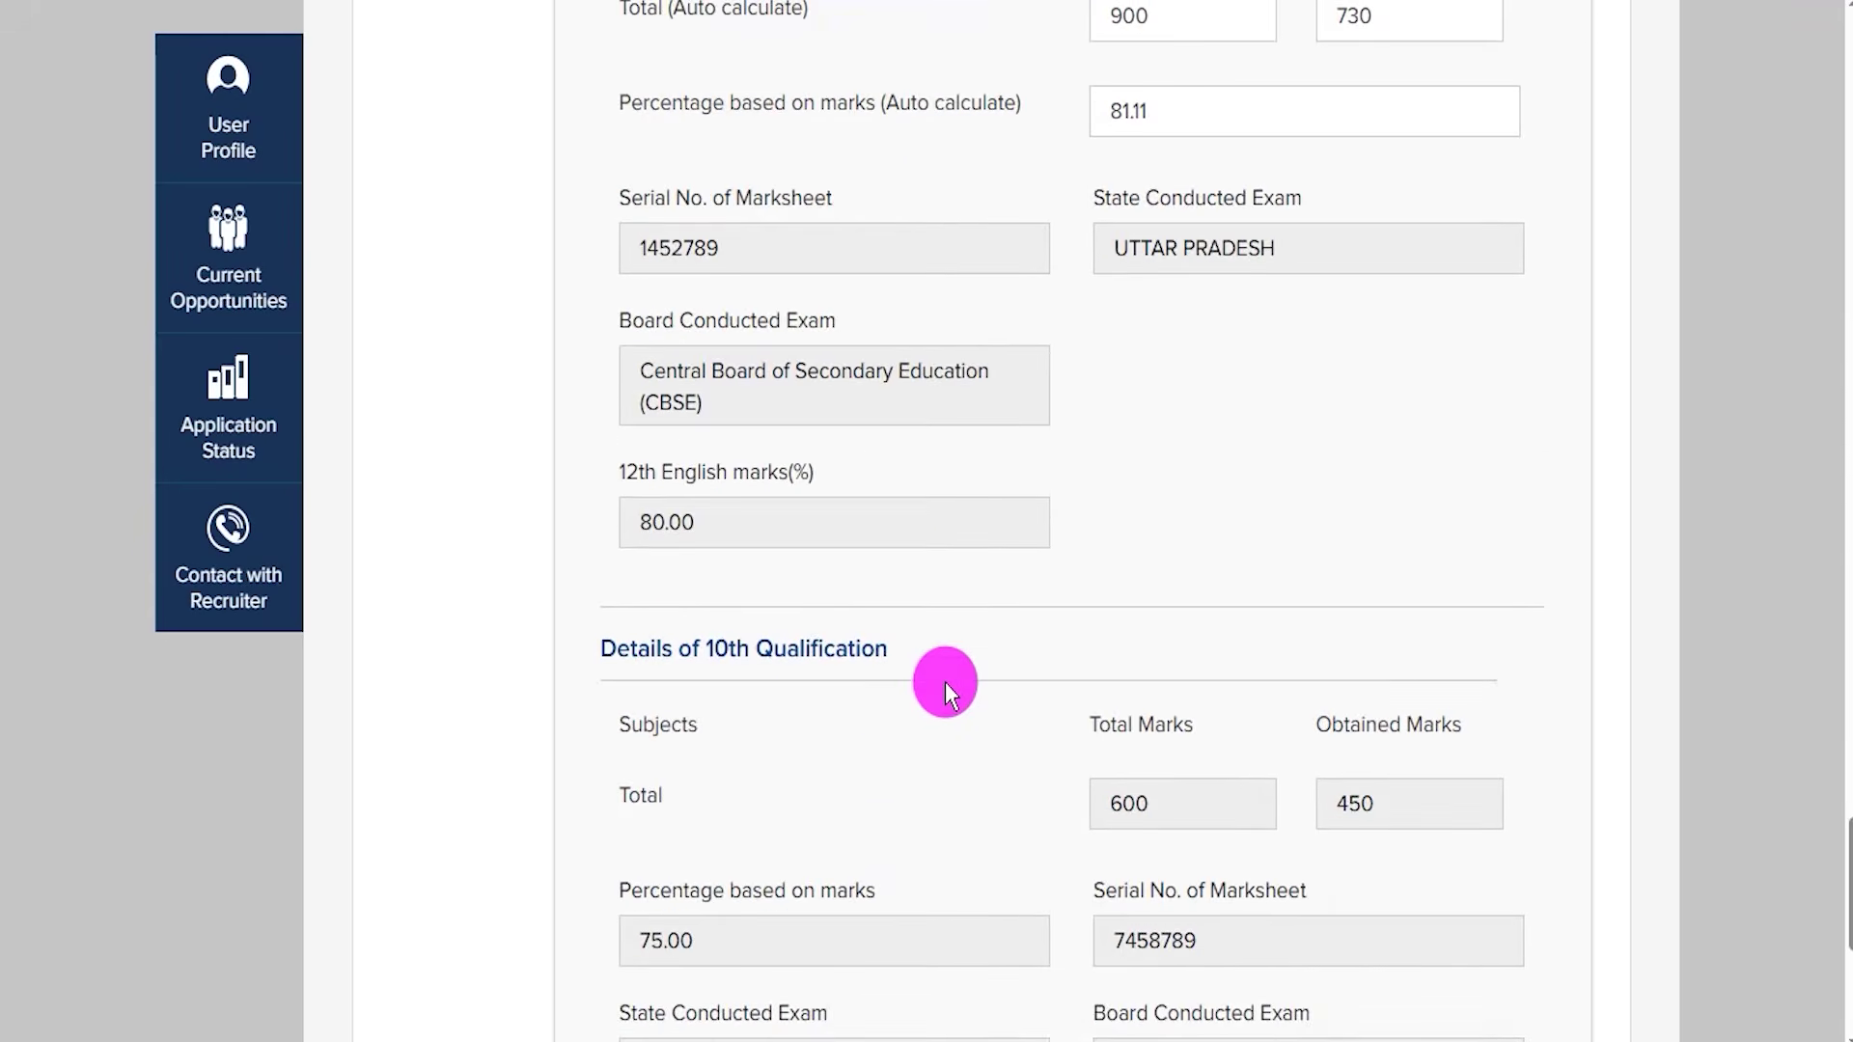
pyautogui.scroll(-4, 947, 685)
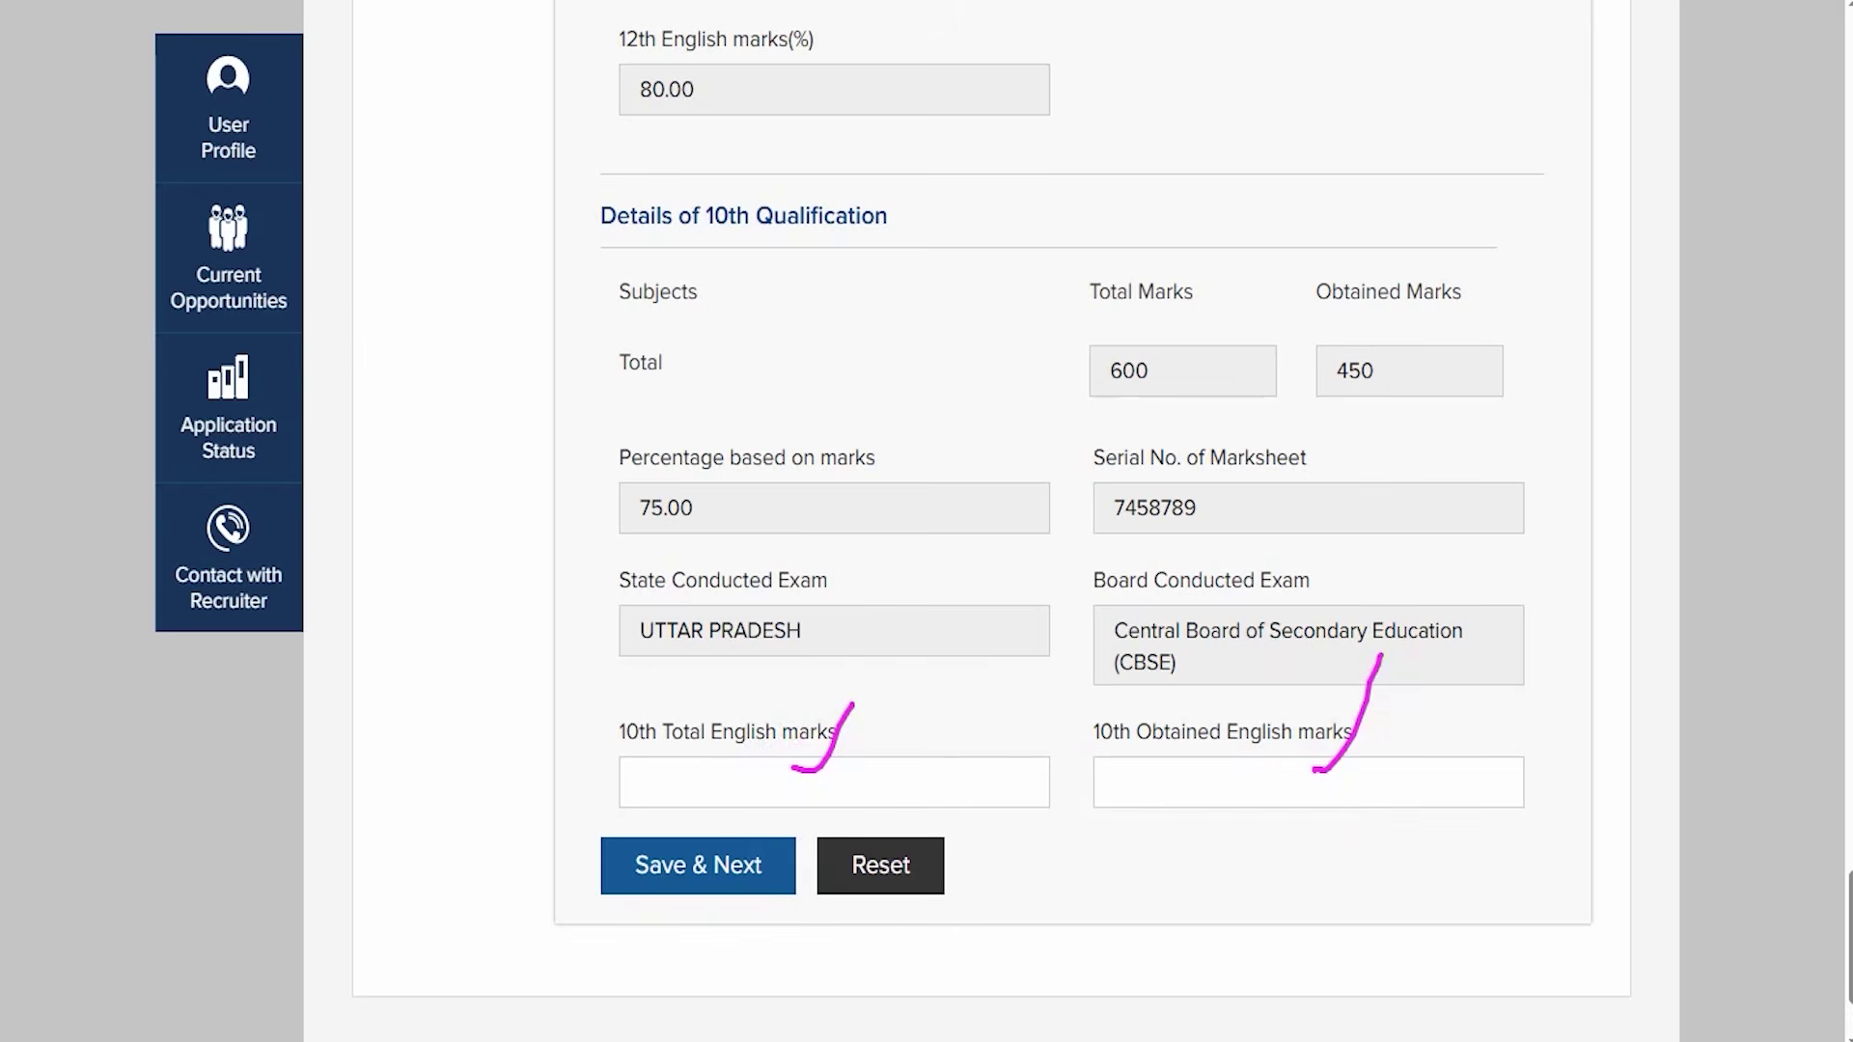
pyautogui.moveTo(324, 871); pyautogui.dragTo(583, 874)
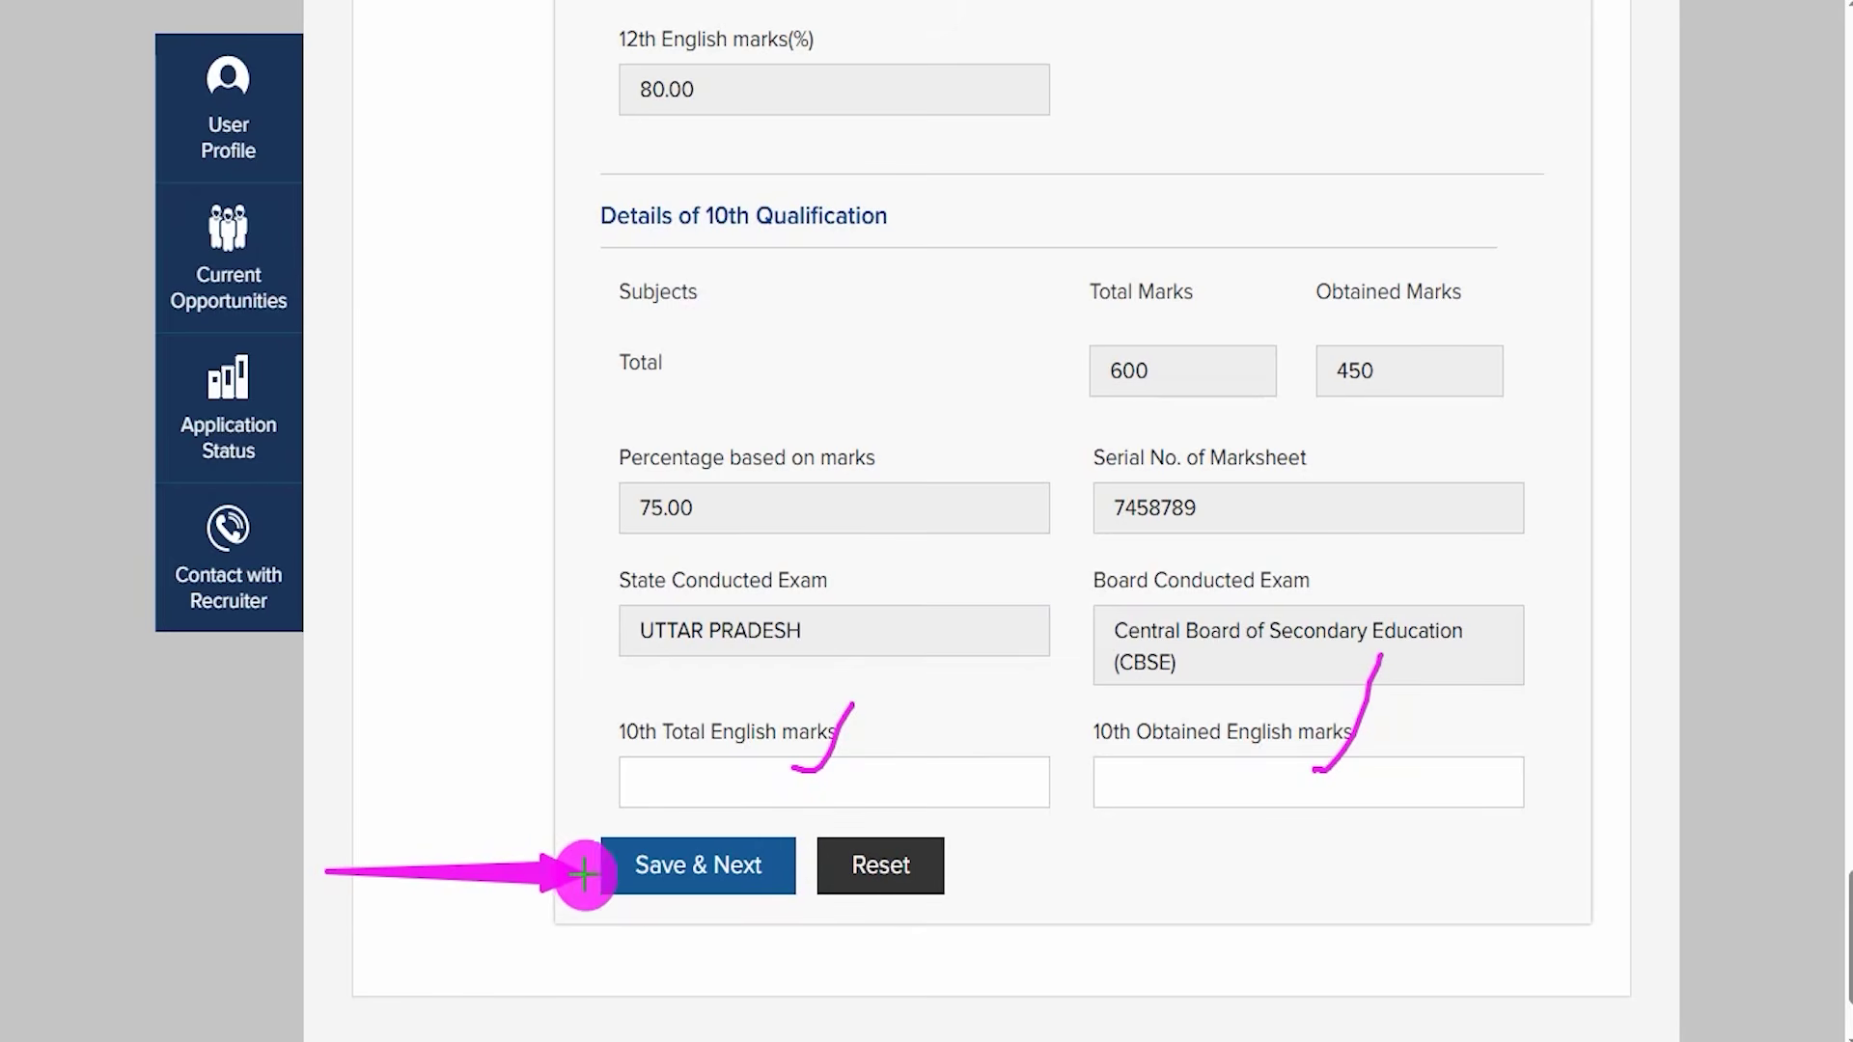
pyautogui.click(657, 872)
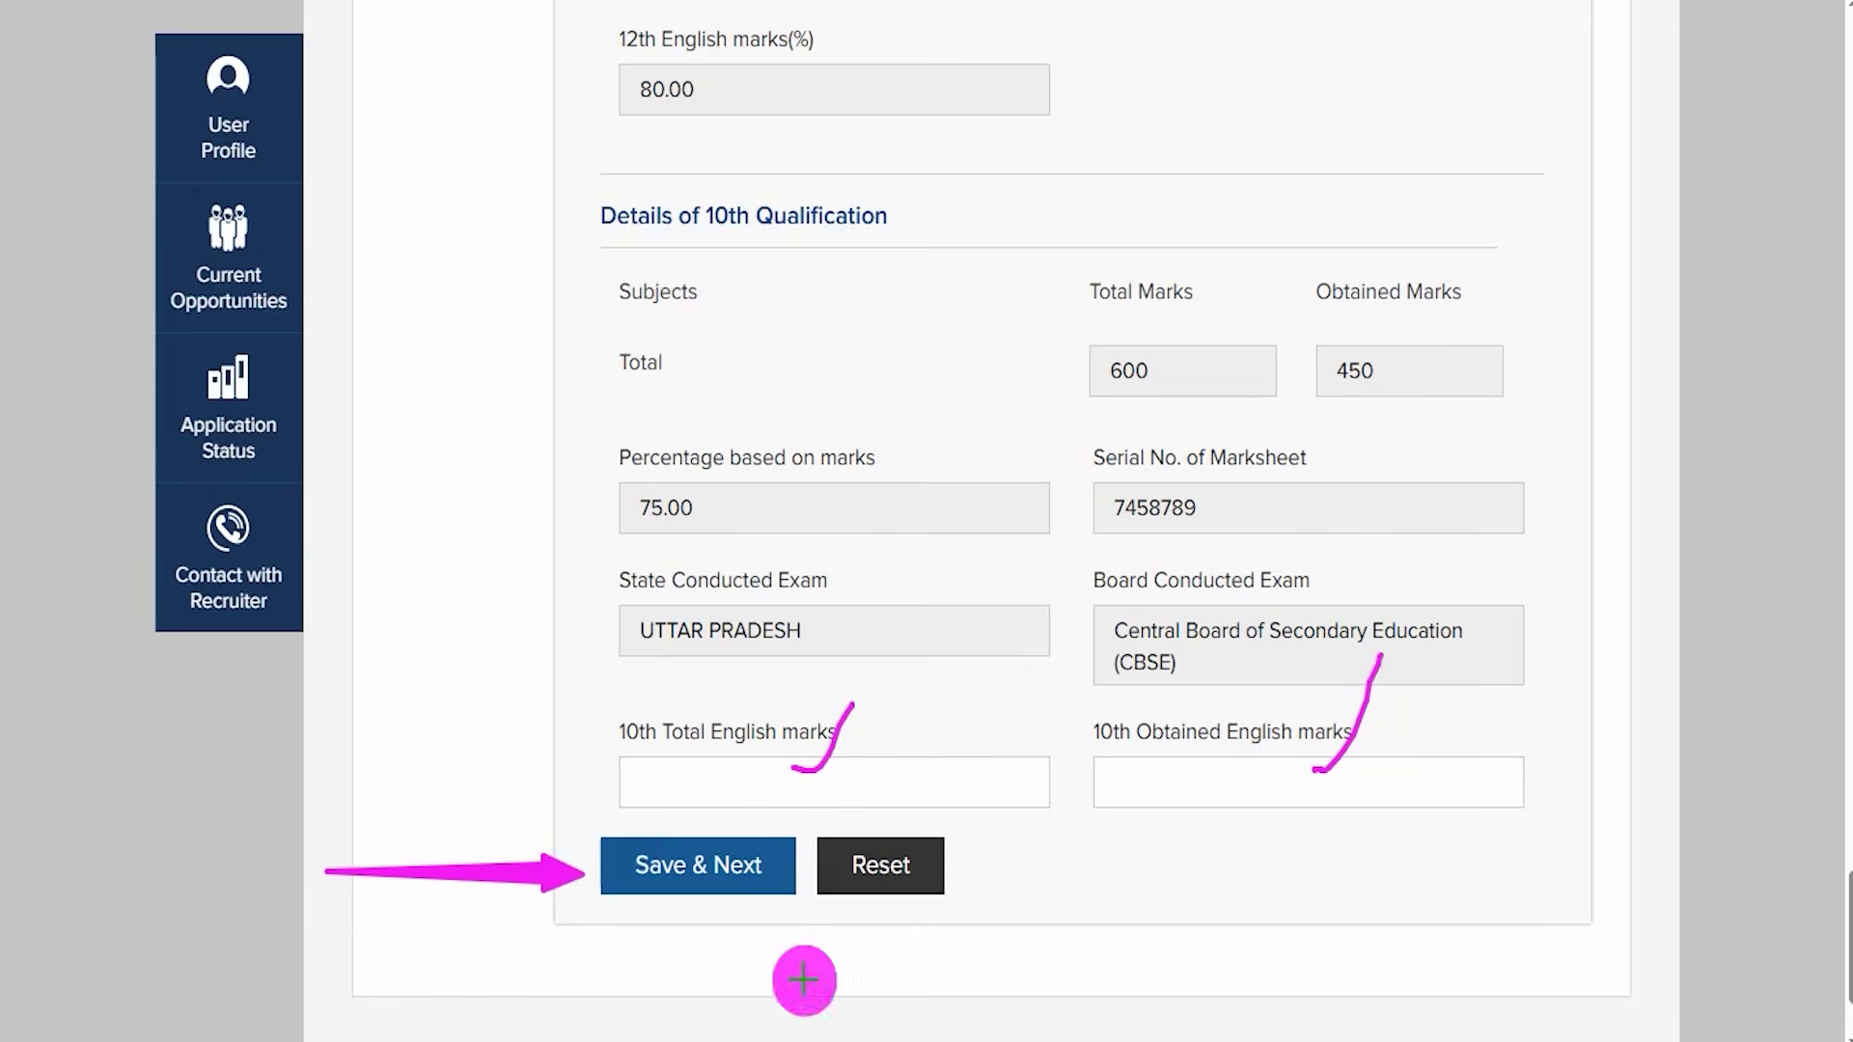
# Answer No to having been discharged from the Armed forces before in the Military Record
pyautogui.moveTo(842, 477); pyautogui.dragTo(888, 415)
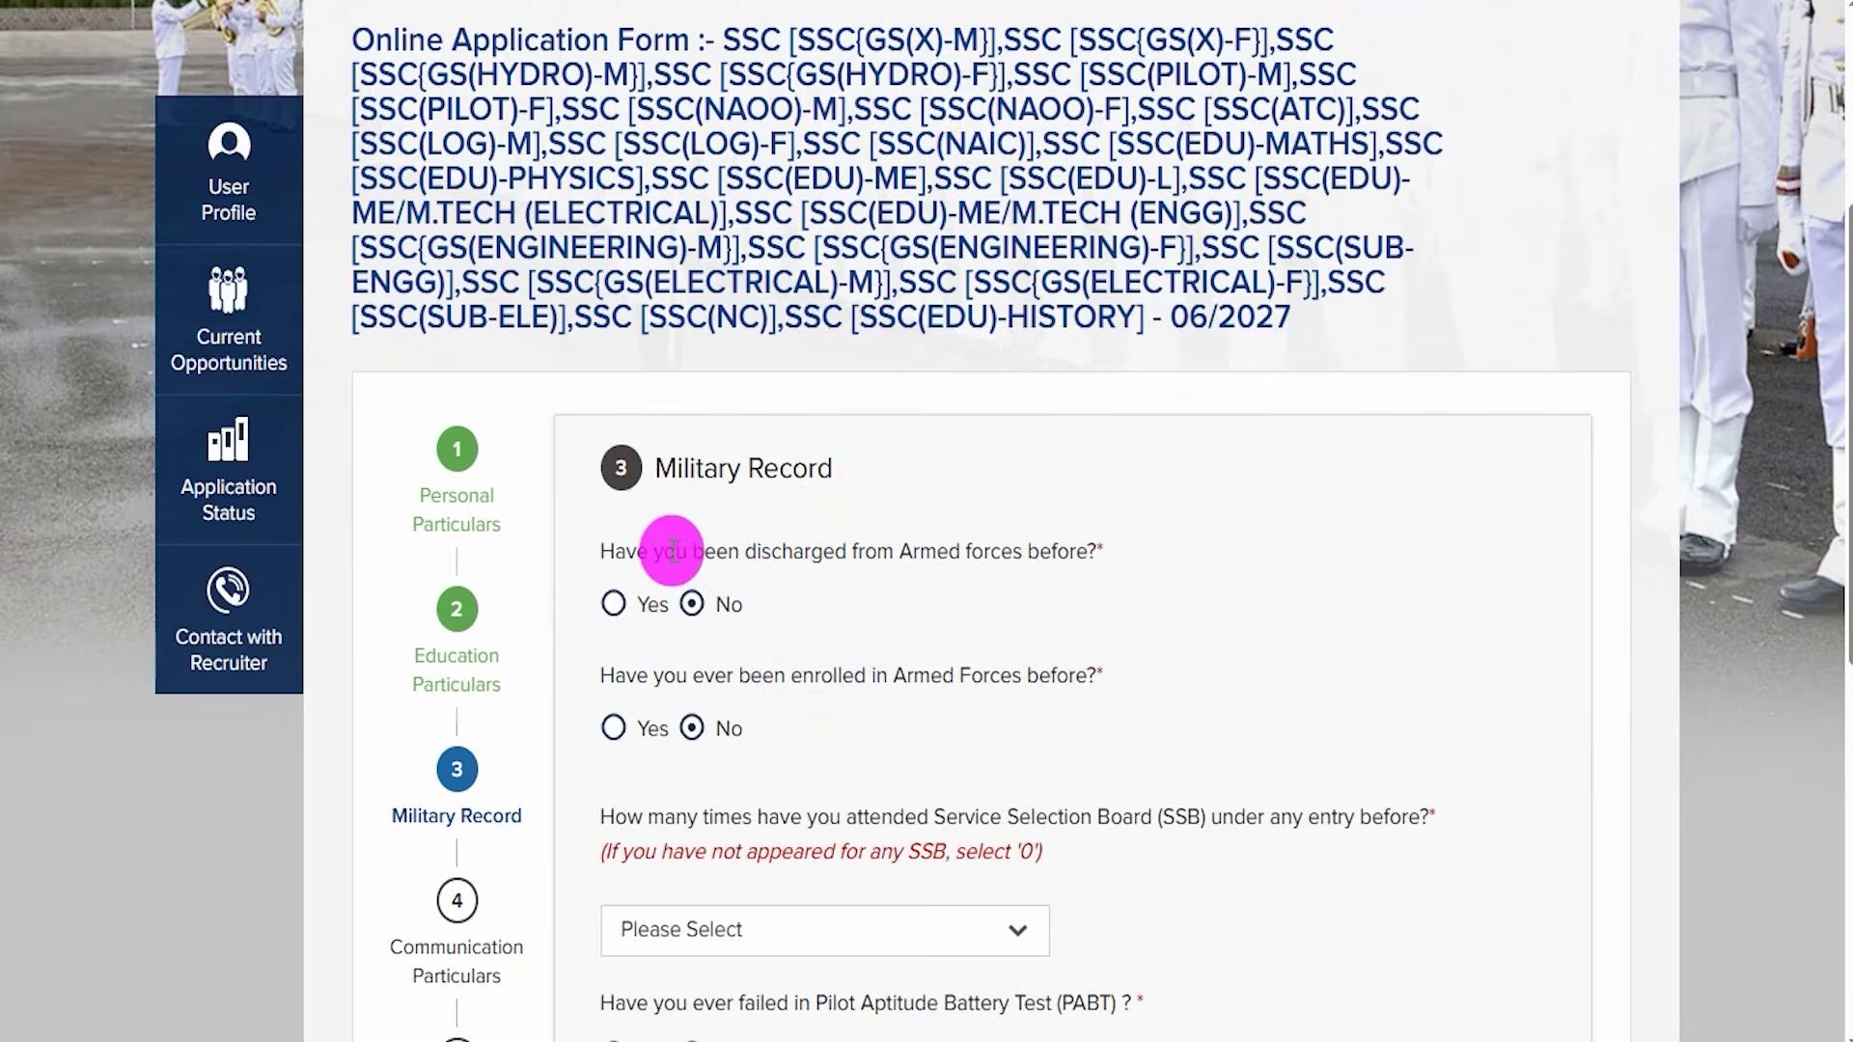
pyautogui.moveTo(675, 551); pyautogui.dragTo(918, 551)
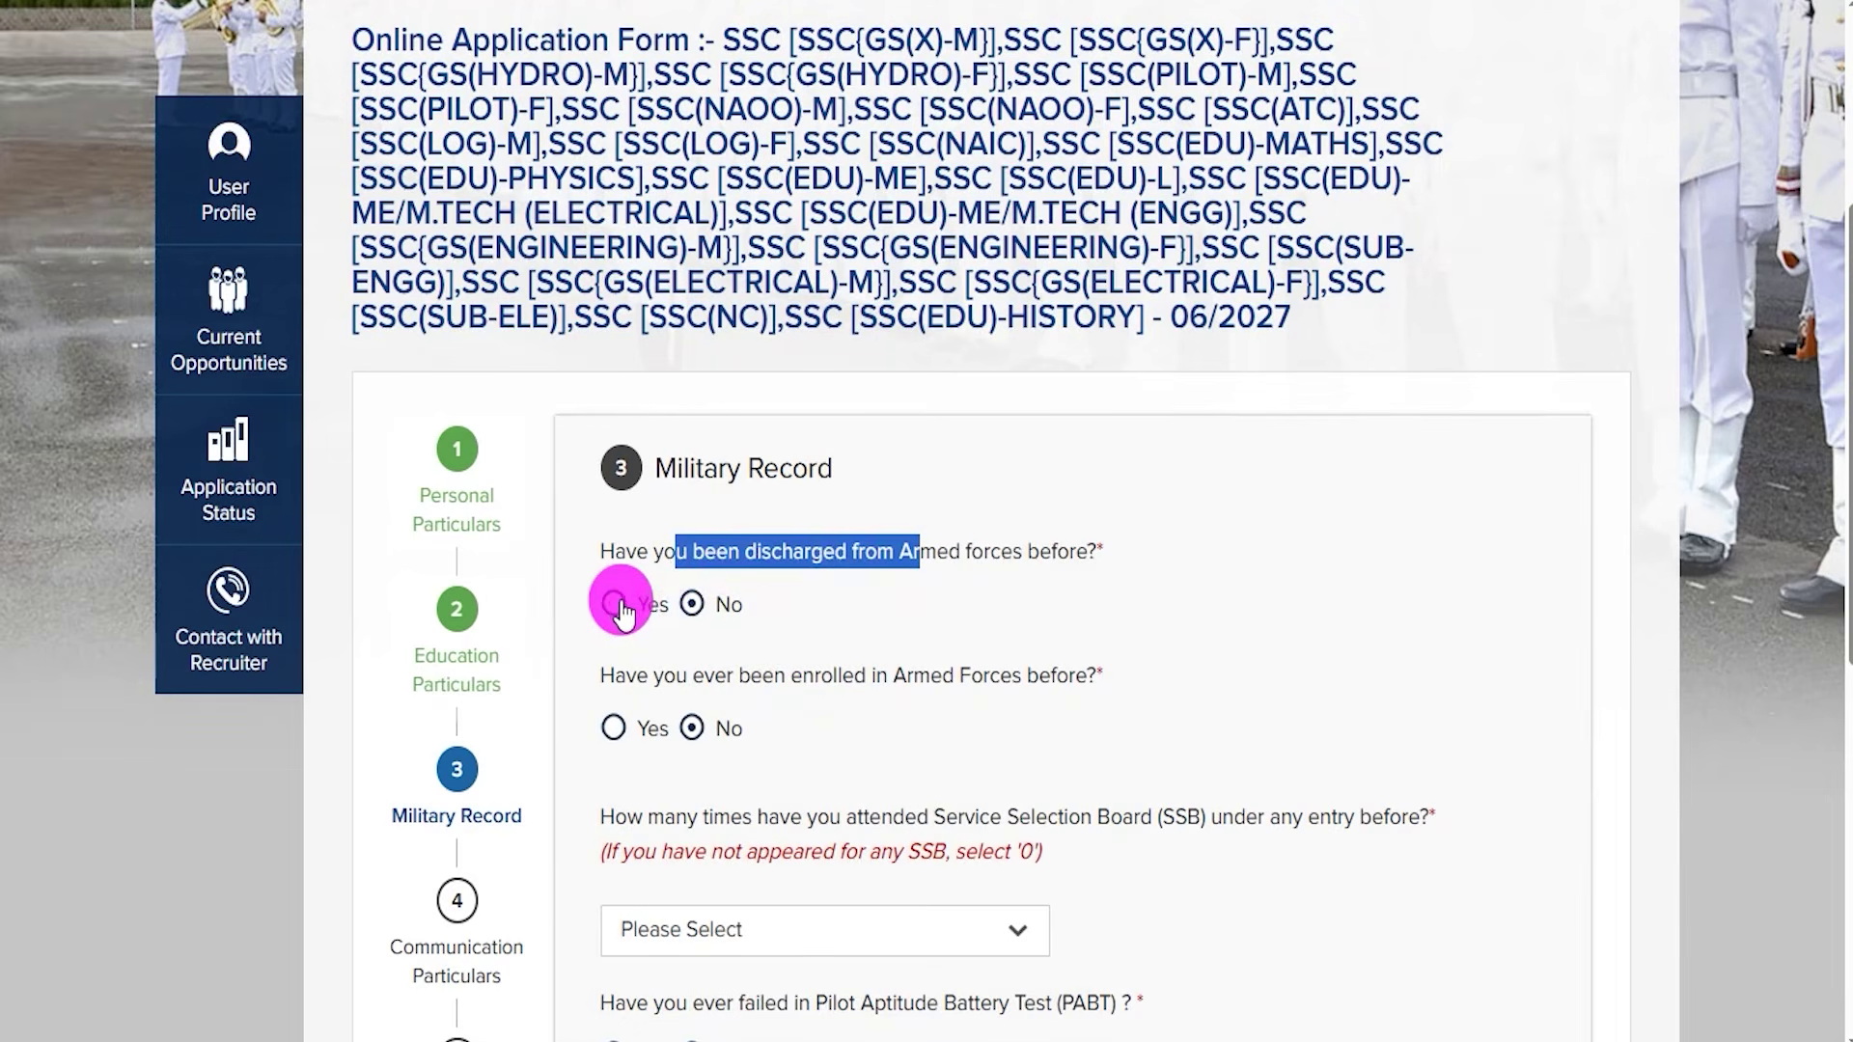
pyautogui.click(692, 603)
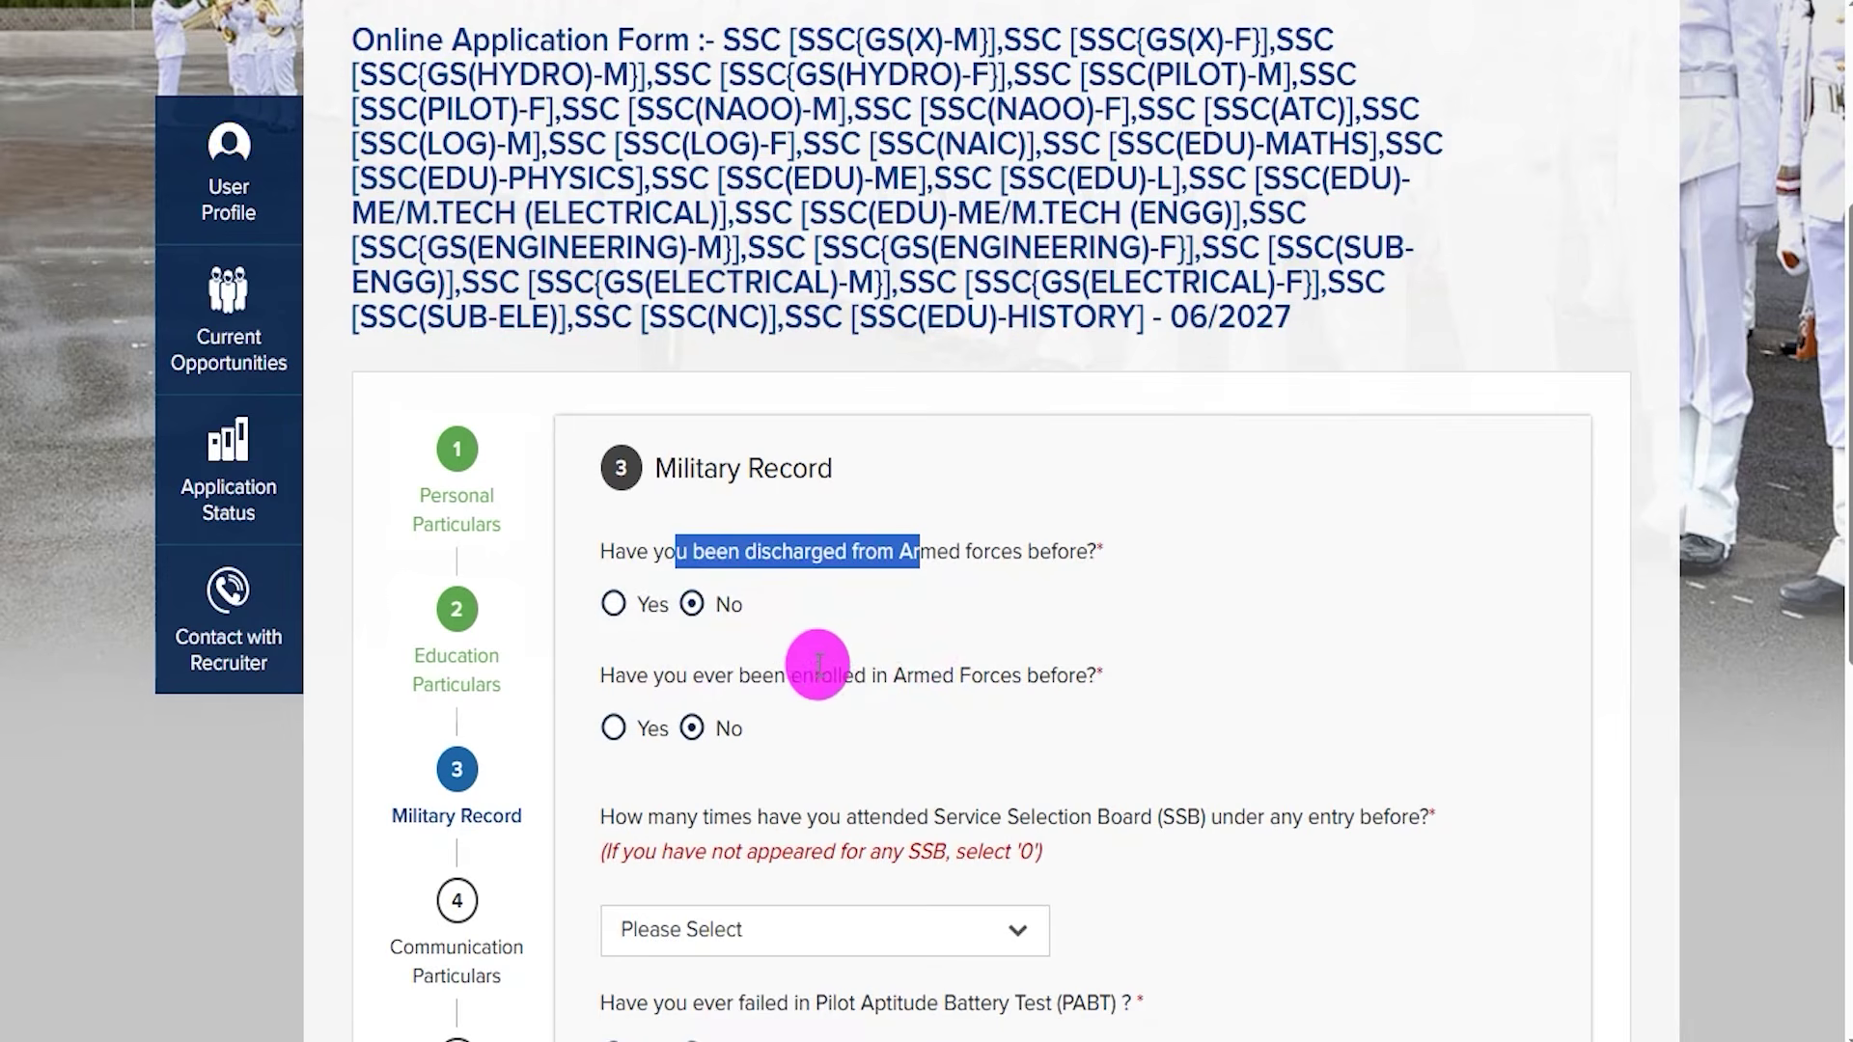
# Check the Armed Service Type options offered for prior Armed Forces enrolment, and return the enrolment answer to No
pyautogui.moveTo(894, 675); pyautogui.dragTo(982, 675)
pyautogui.scroll(-2, 761, 617)
pyautogui.scroll(-1, 760, 617)
pyautogui.click(613, 439)
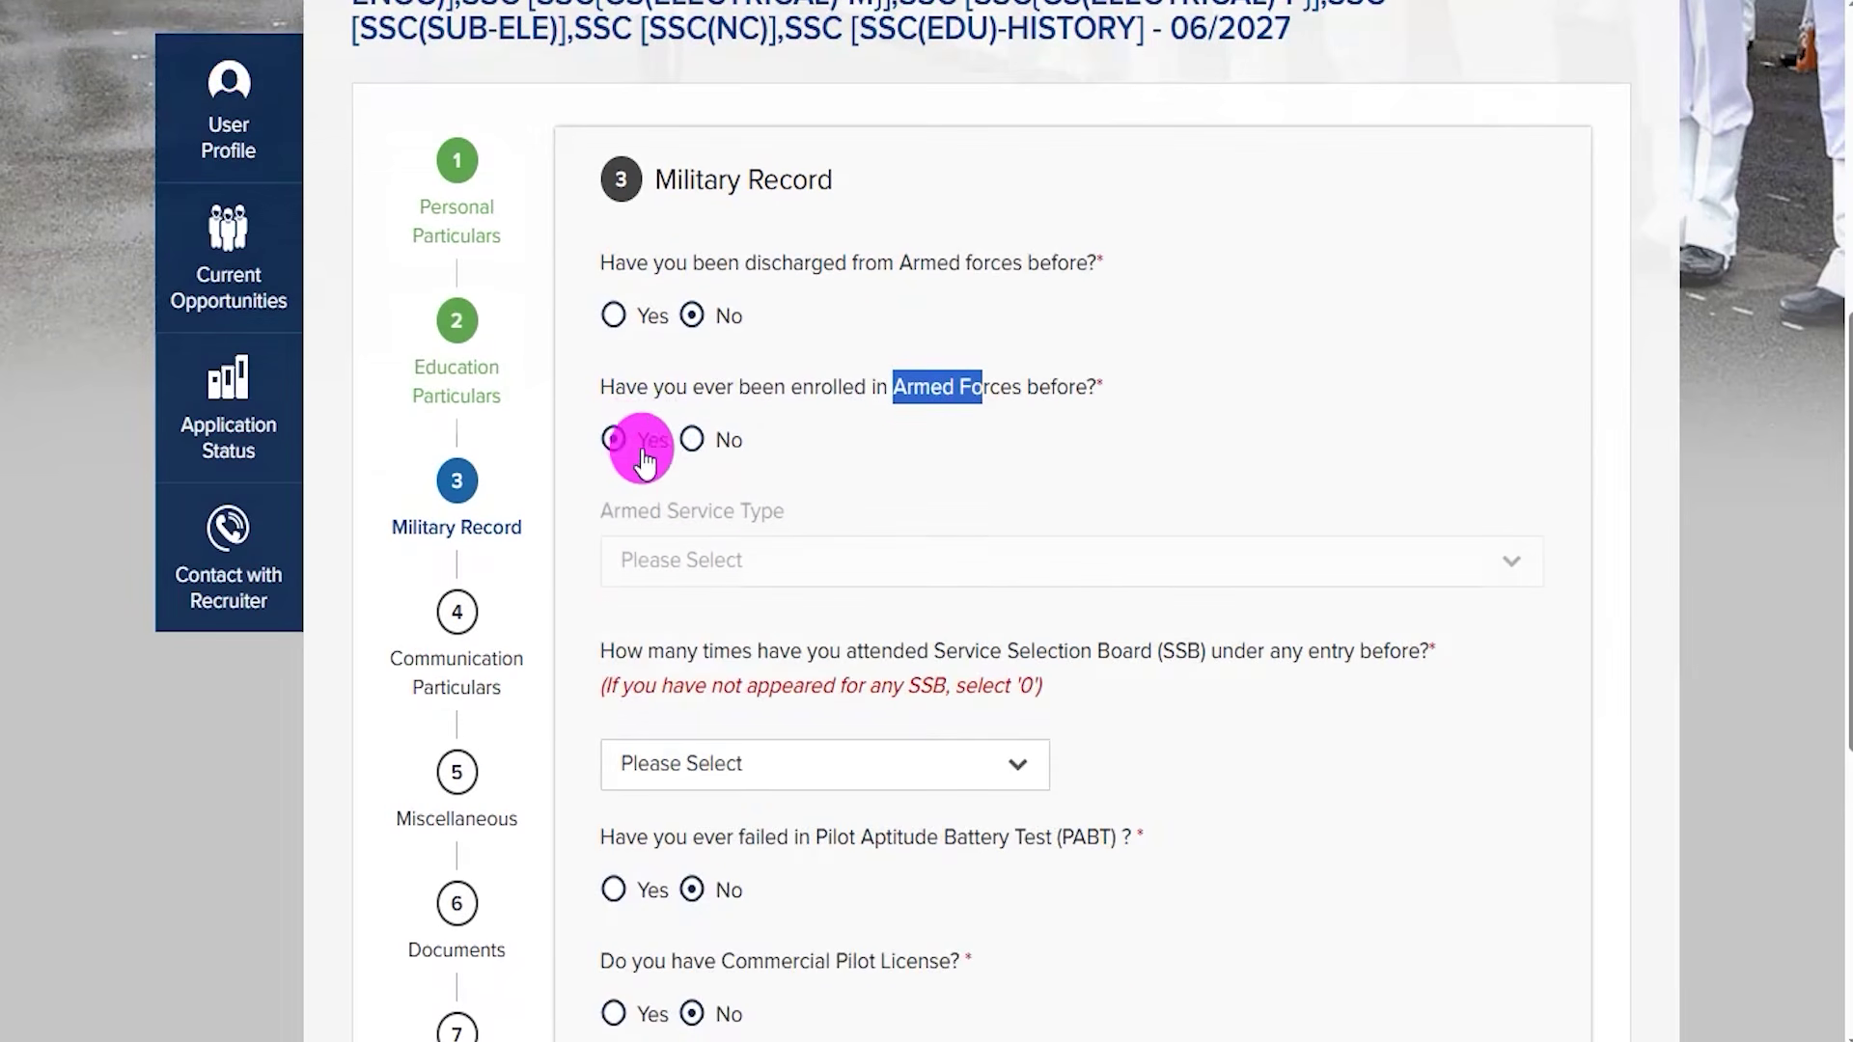
pyautogui.click(698, 565)
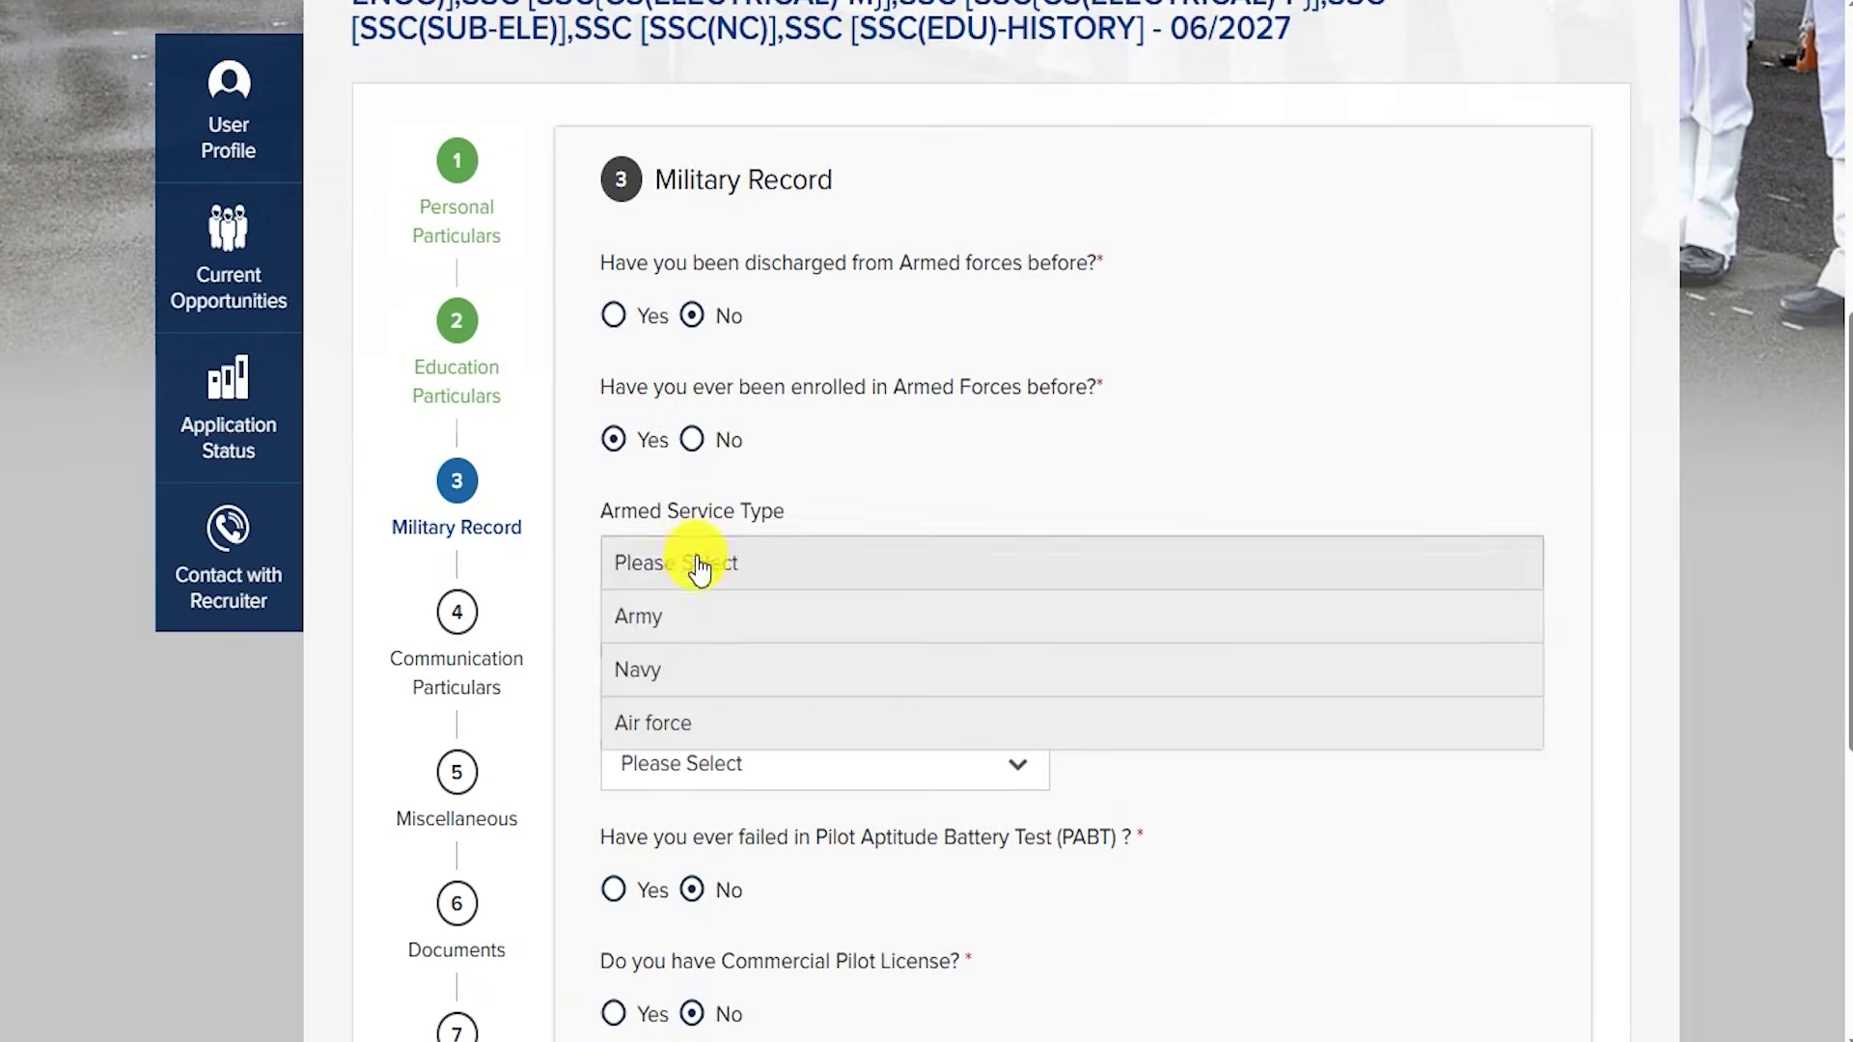
pyautogui.click(1246, 373)
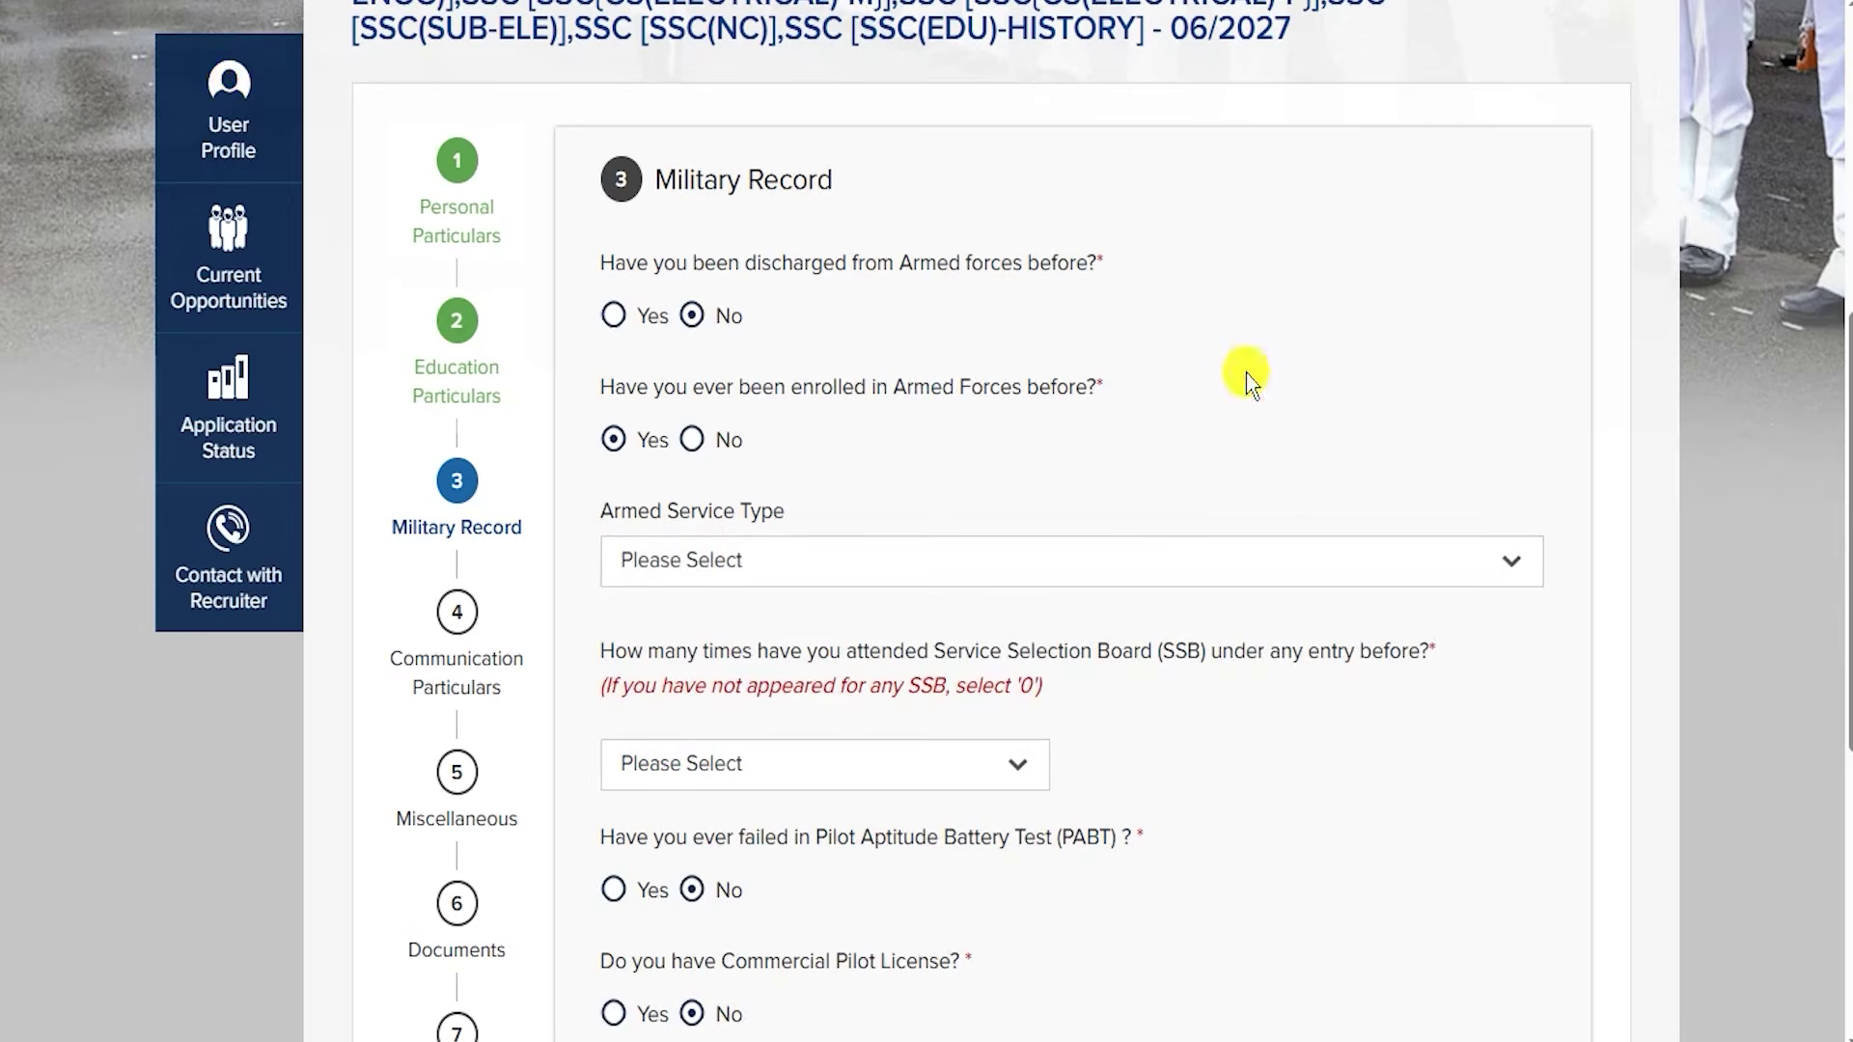
pyautogui.click(691, 439)
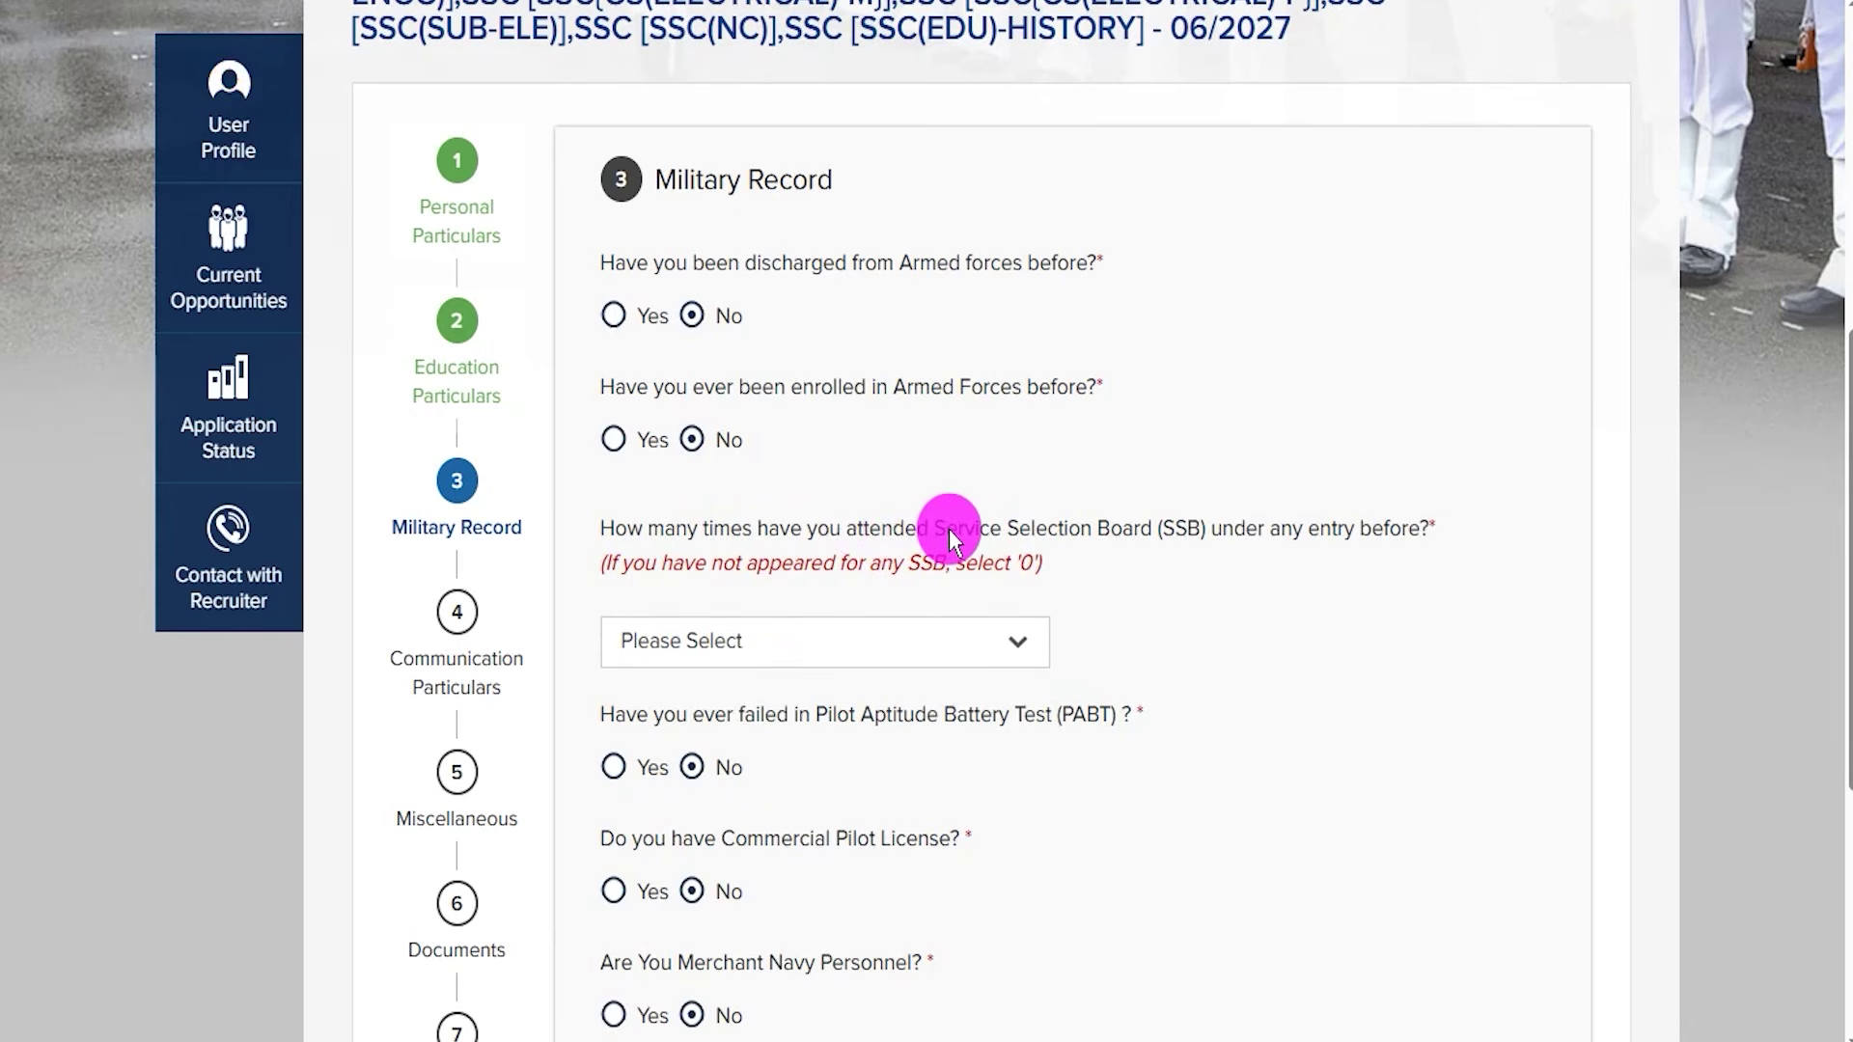
# Set the number of SSB attendances to 0 and answer No to having failed the Pilot Aptitude Battery Test
pyautogui.click(739, 652)
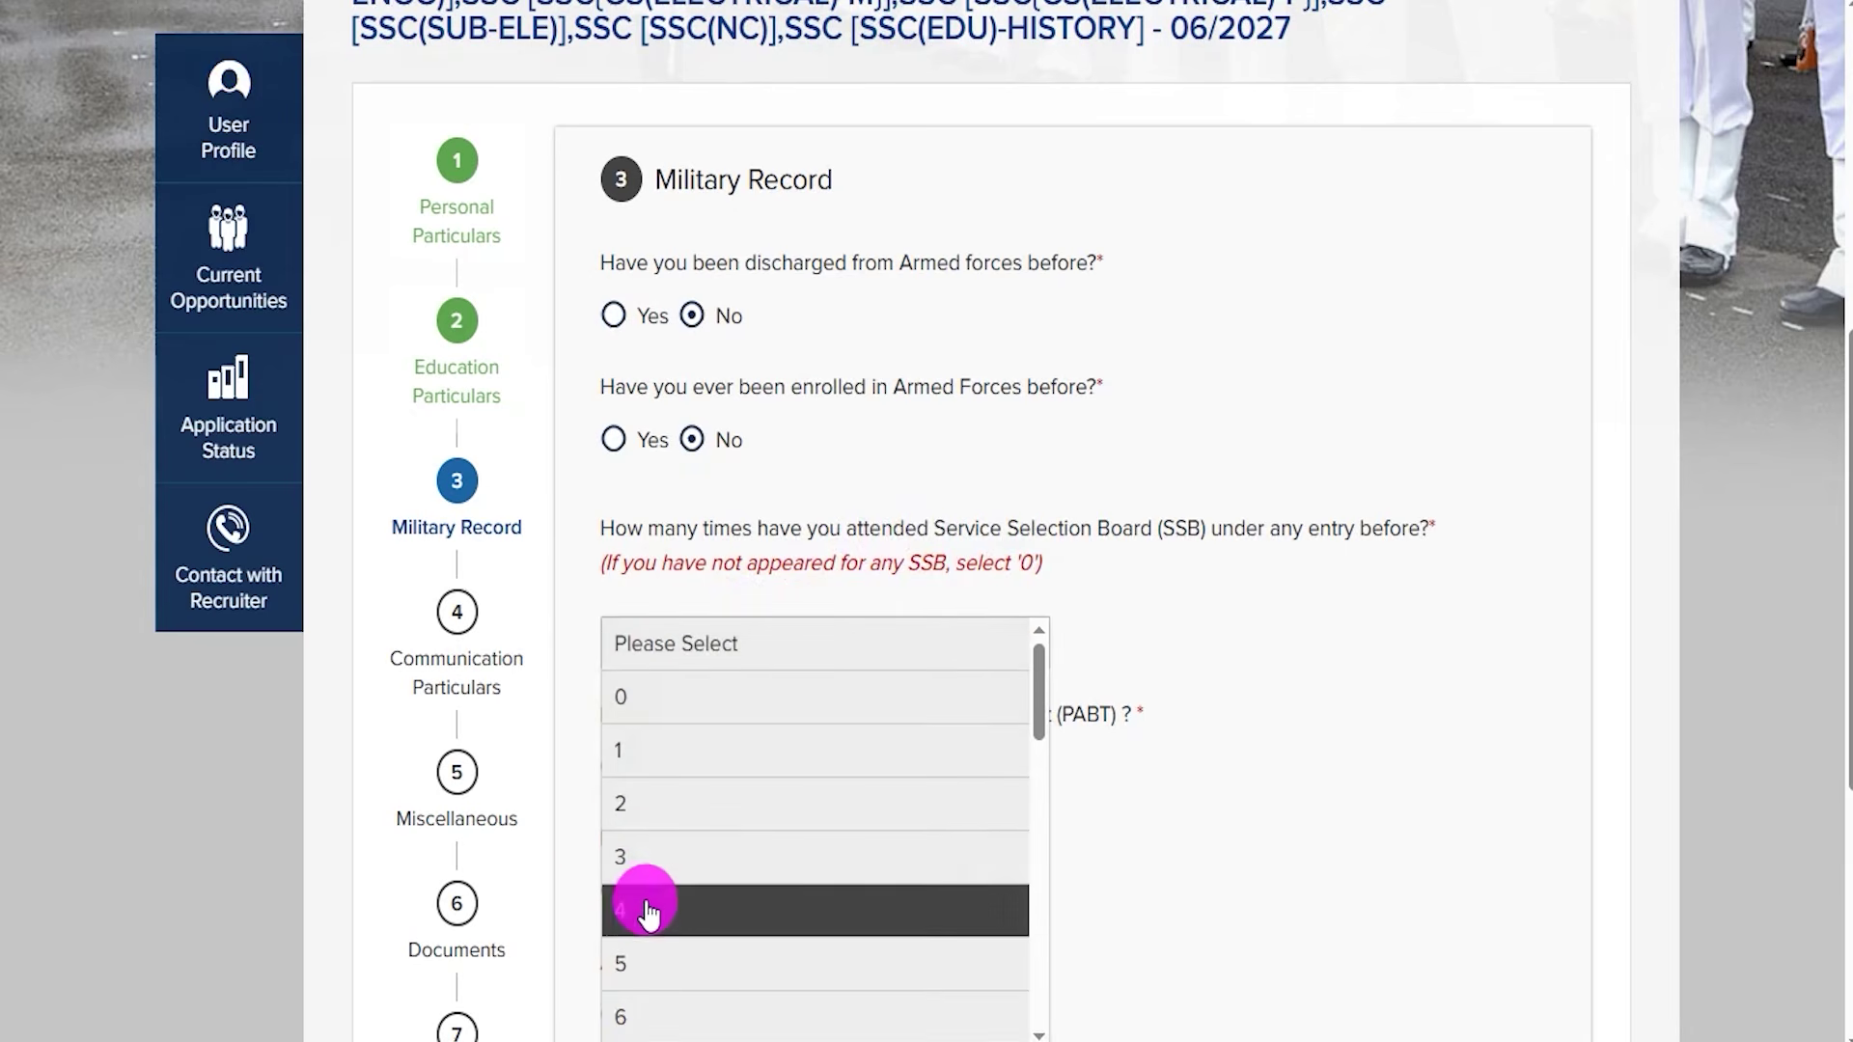
pyautogui.click(649, 702)
pyautogui.scroll(-4, 1166, 676)
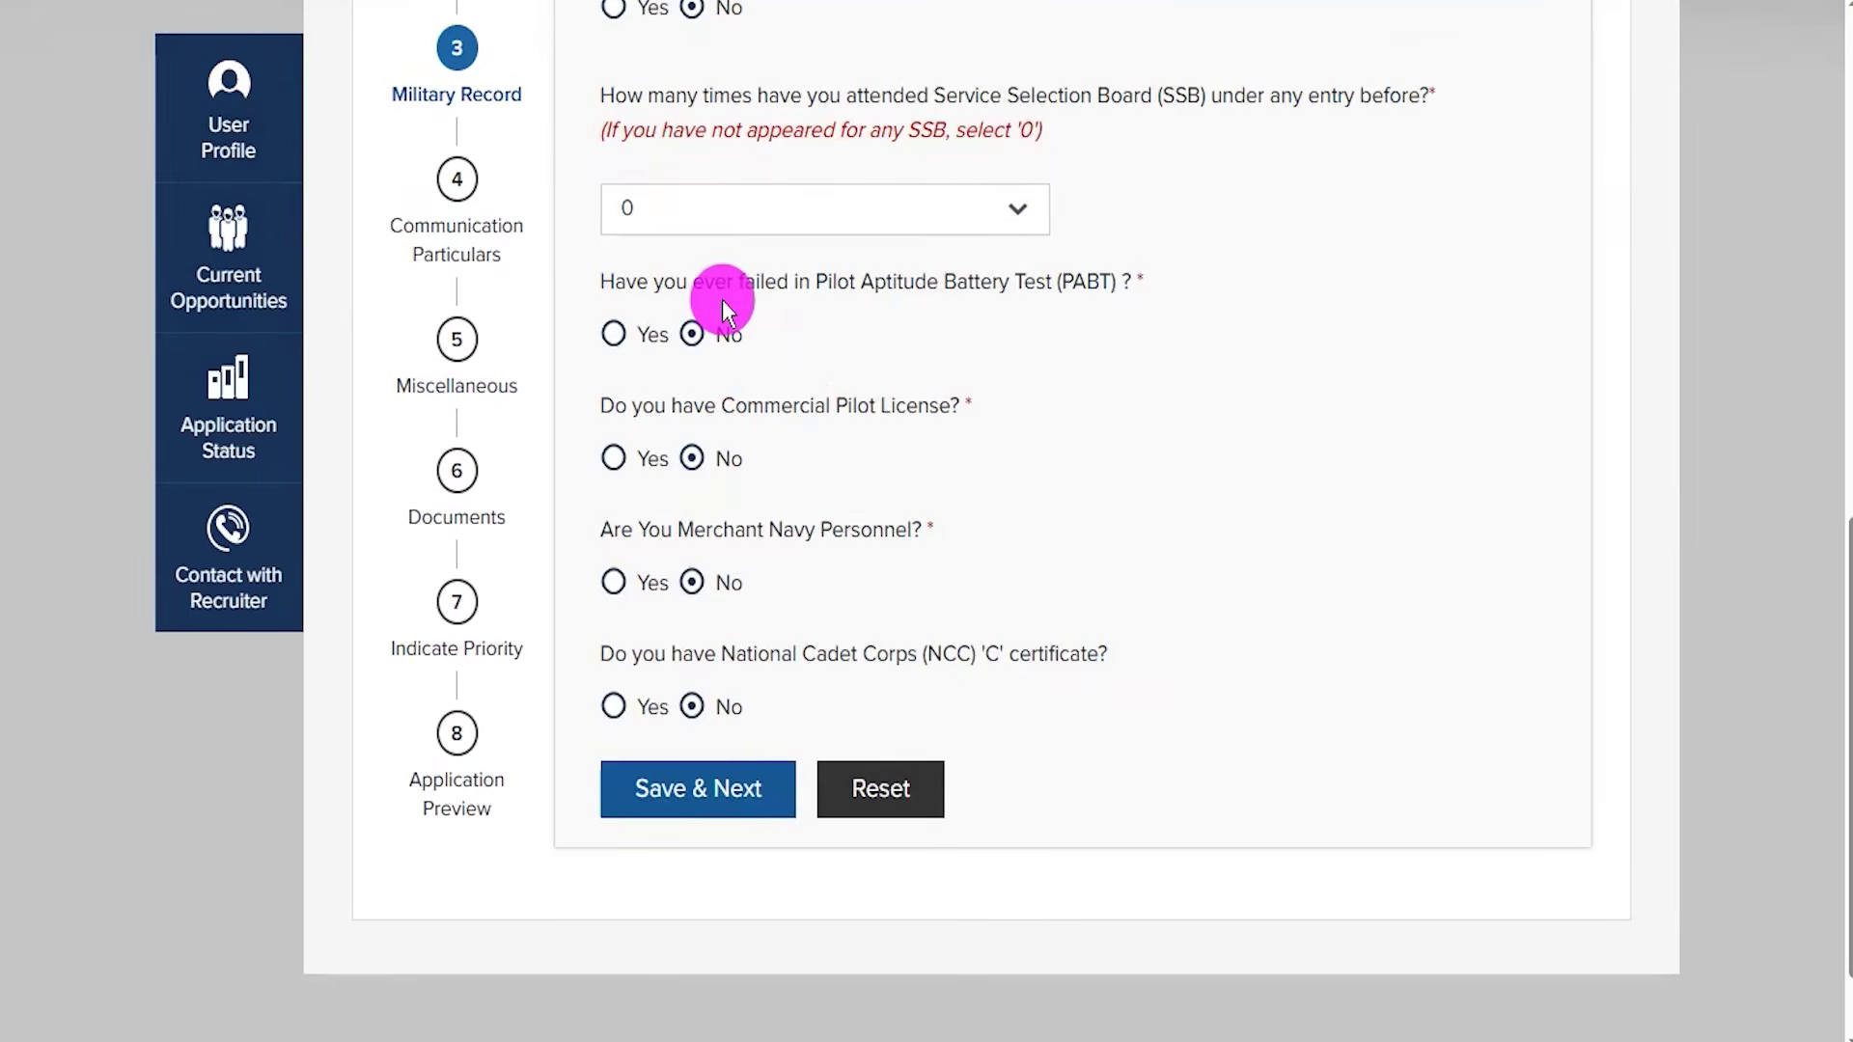
pyautogui.moveTo(817, 279); pyautogui.dragTo(997, 275)
pyautogui.click(614, 335)
pyautogui.click(691, 337)
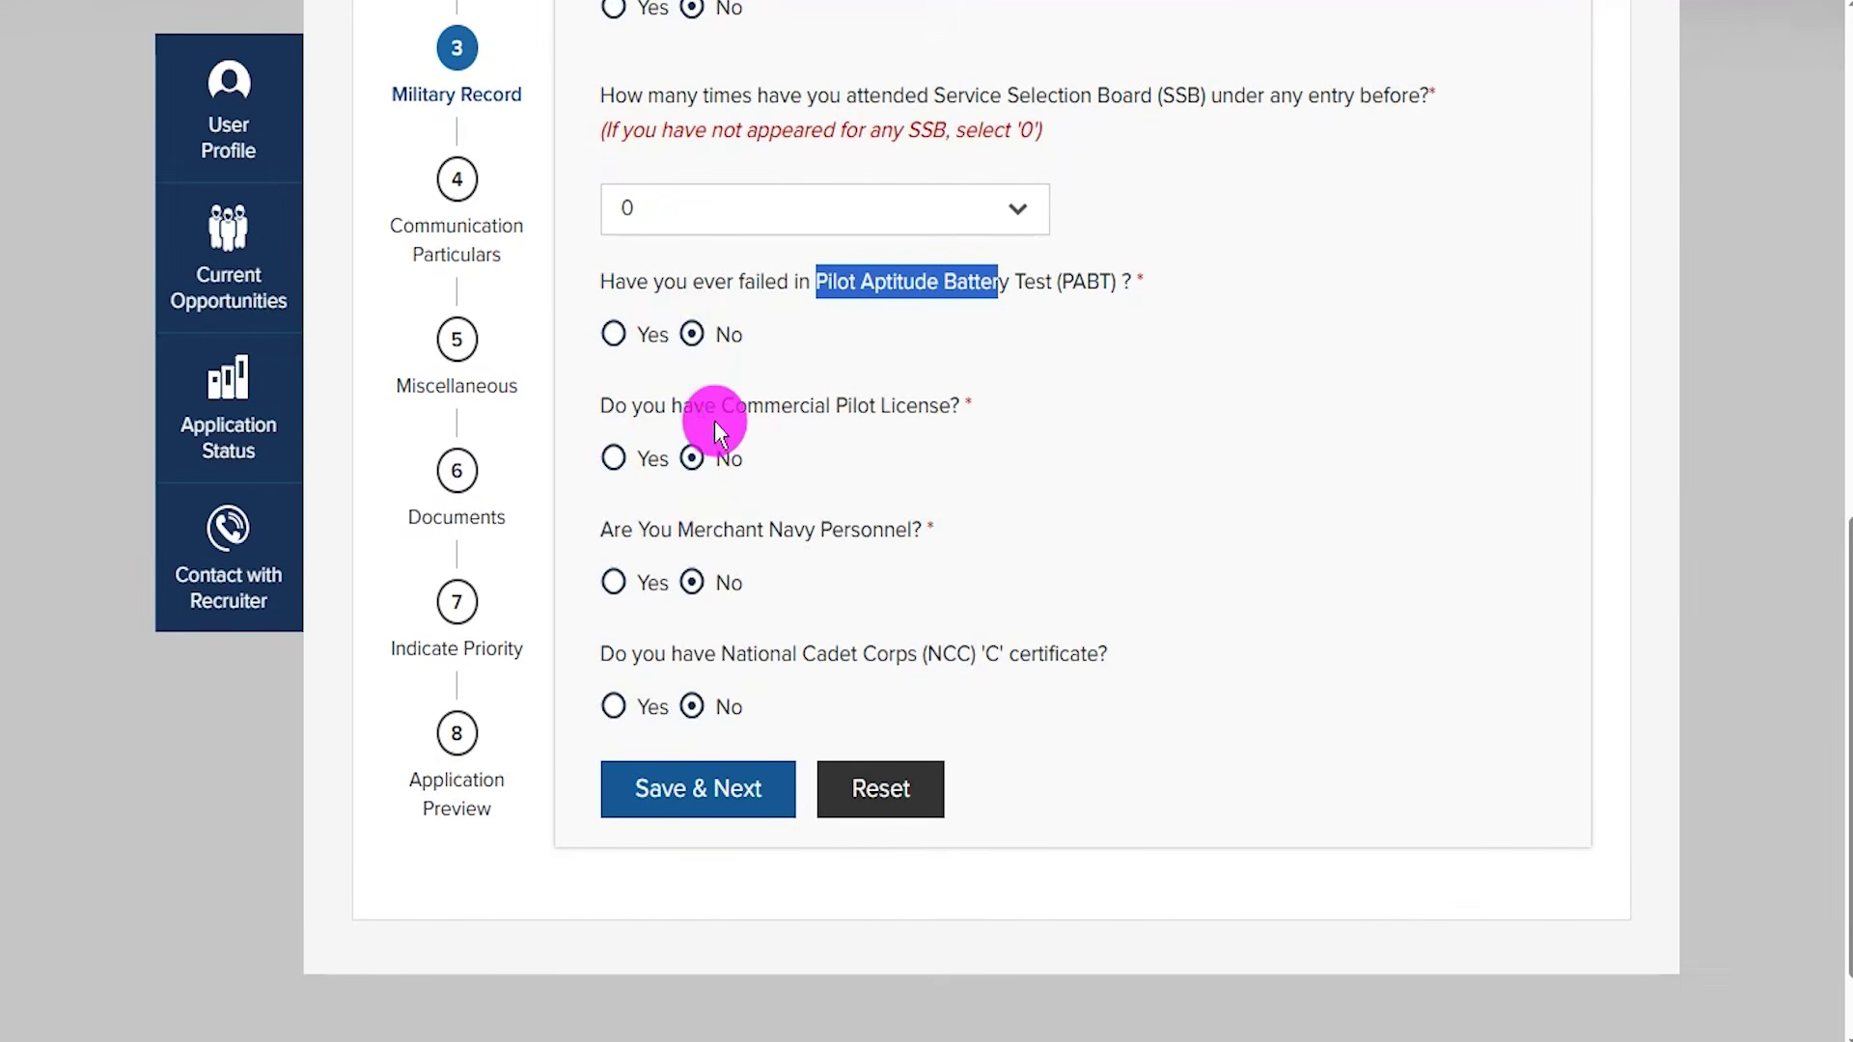
# Answer No to holding a Commercial Pilot License and to being Merchant Navy Personnel
pyautogui.moveTo(648, 409); pyautogui.dragTo(868, 403)
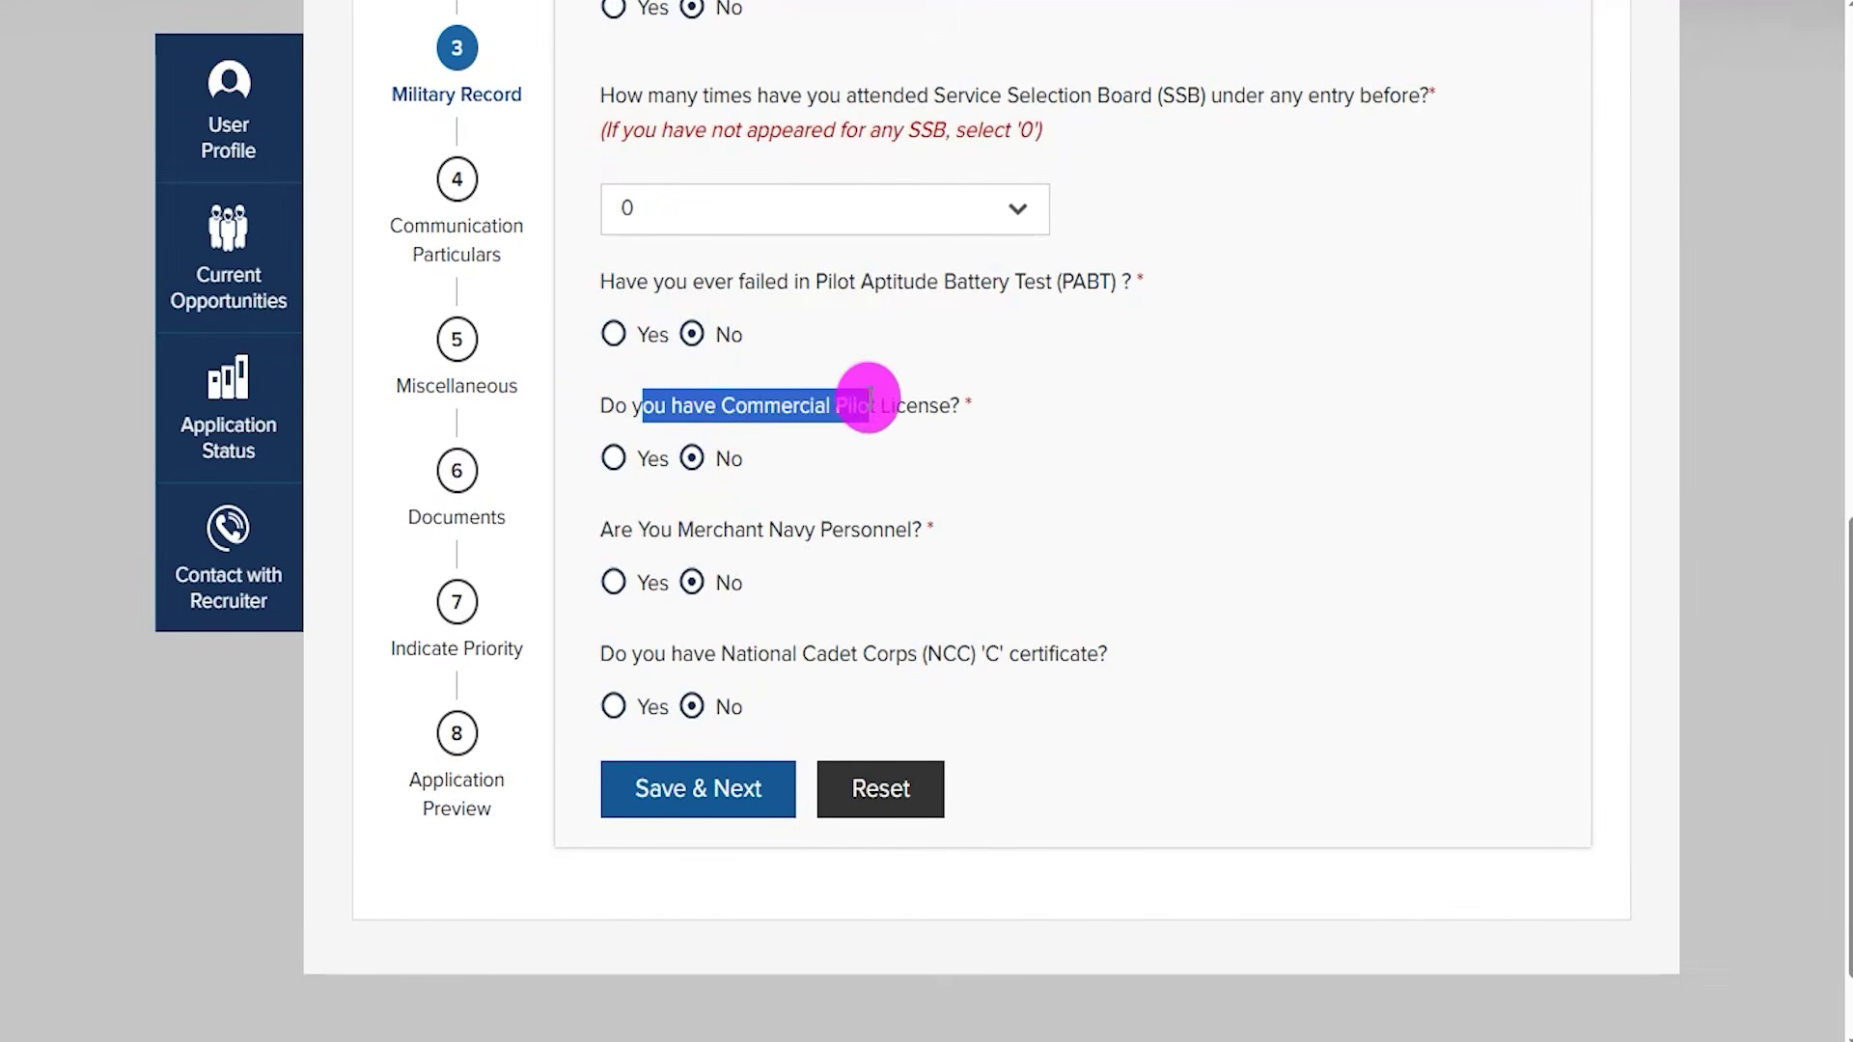
pyautogui.click(613, 459)
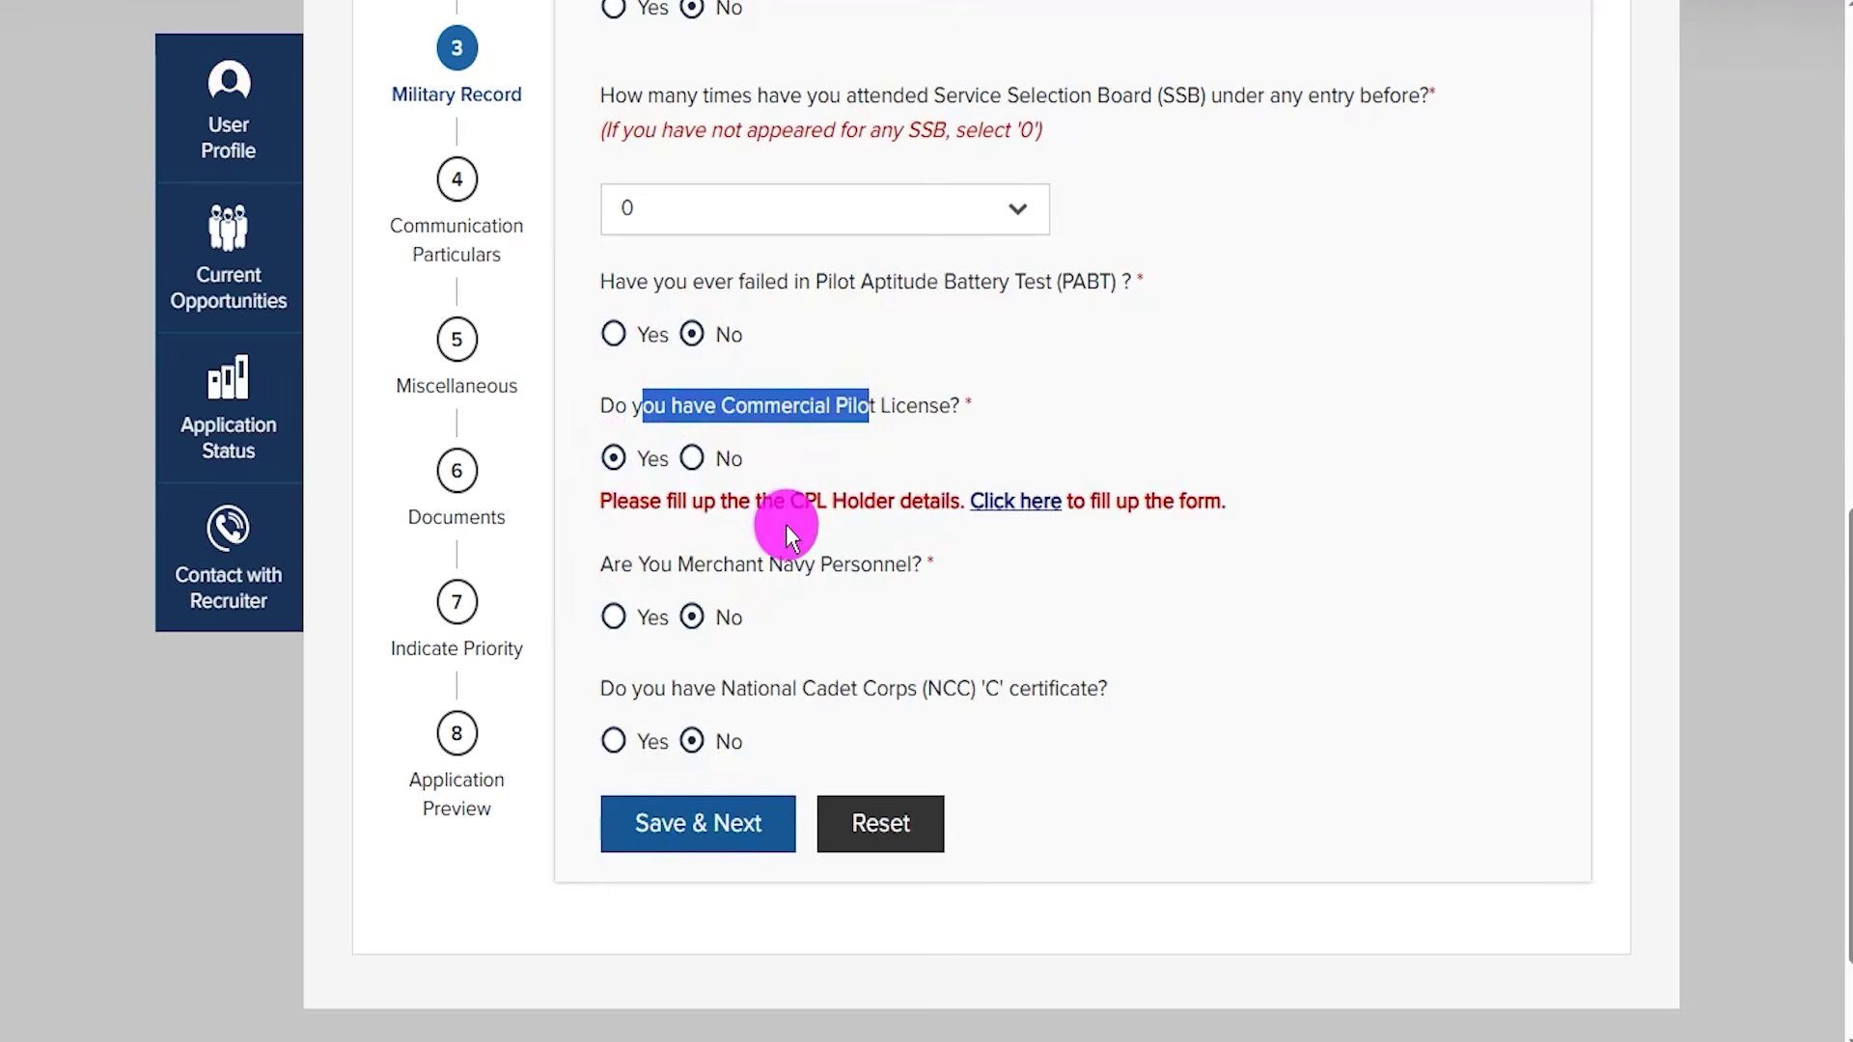
pyautogui.click(693, 459)
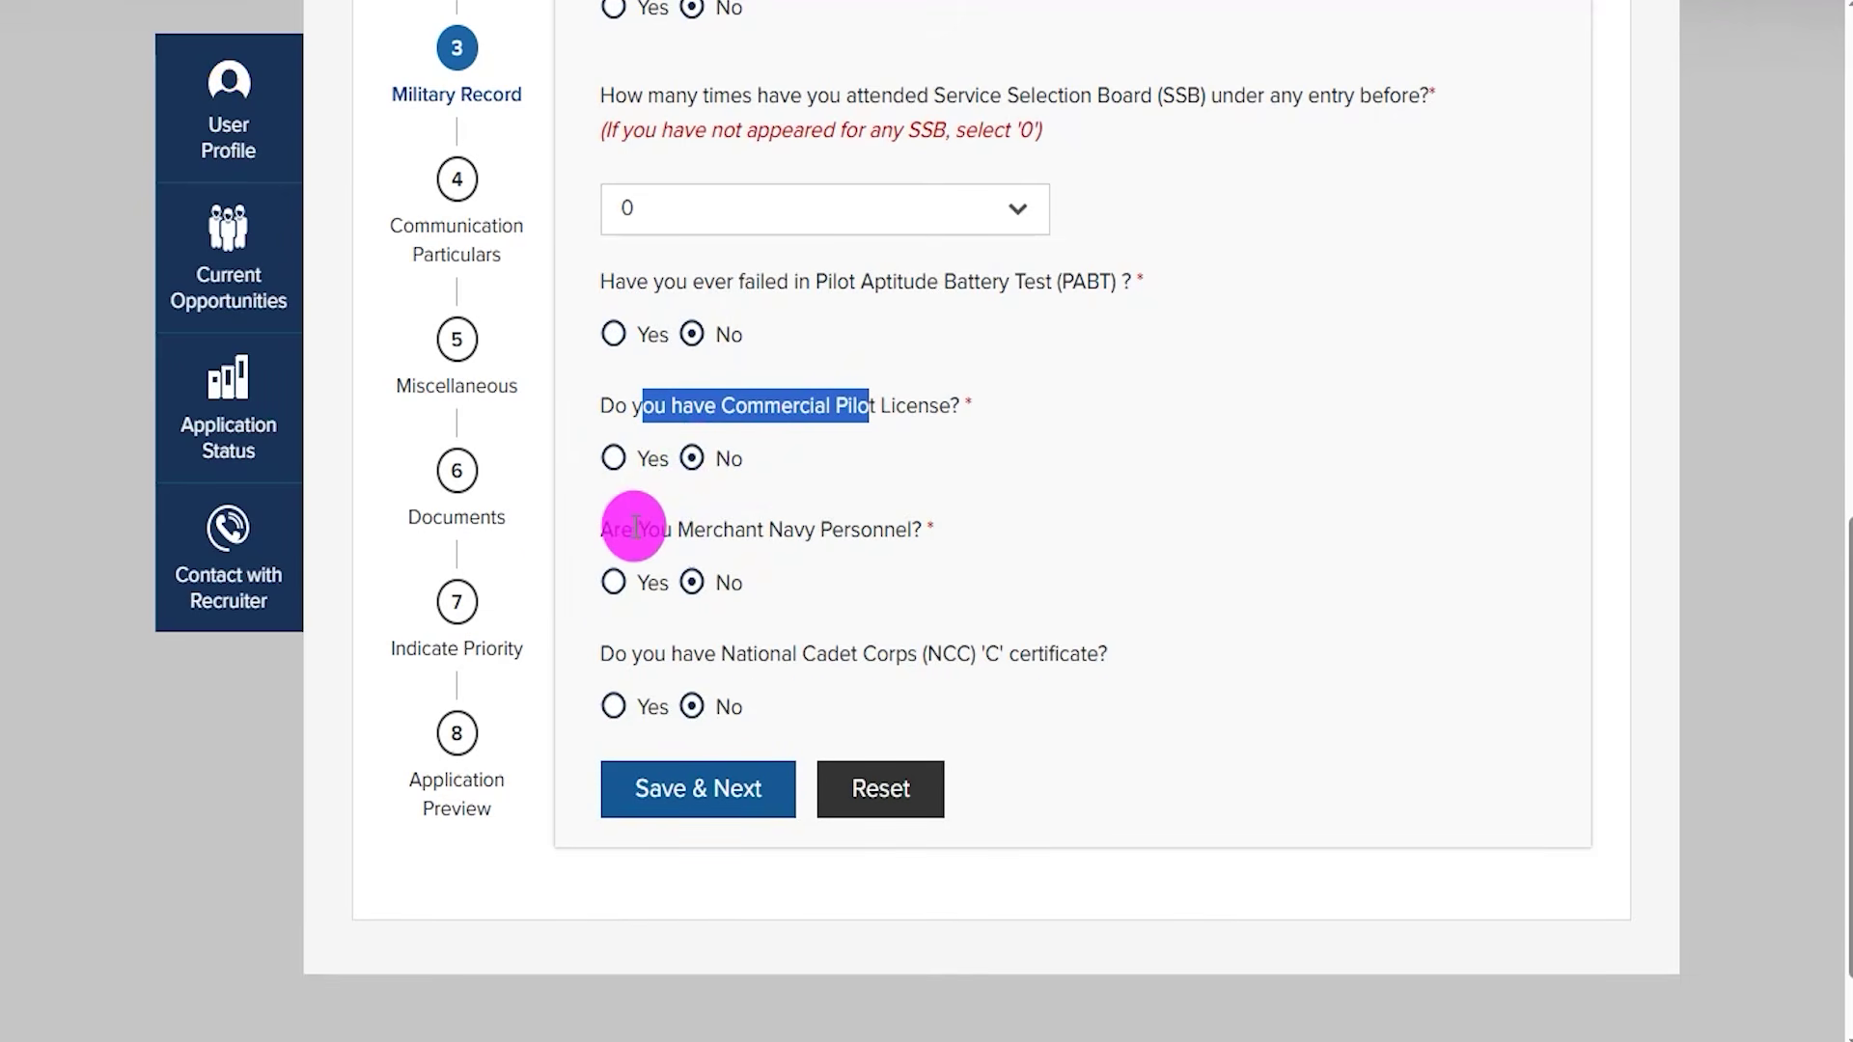
pyautogui.moveTo(635, 529); pyautogui.dragTo(819, 530)
pyautogui.click(614, 582)
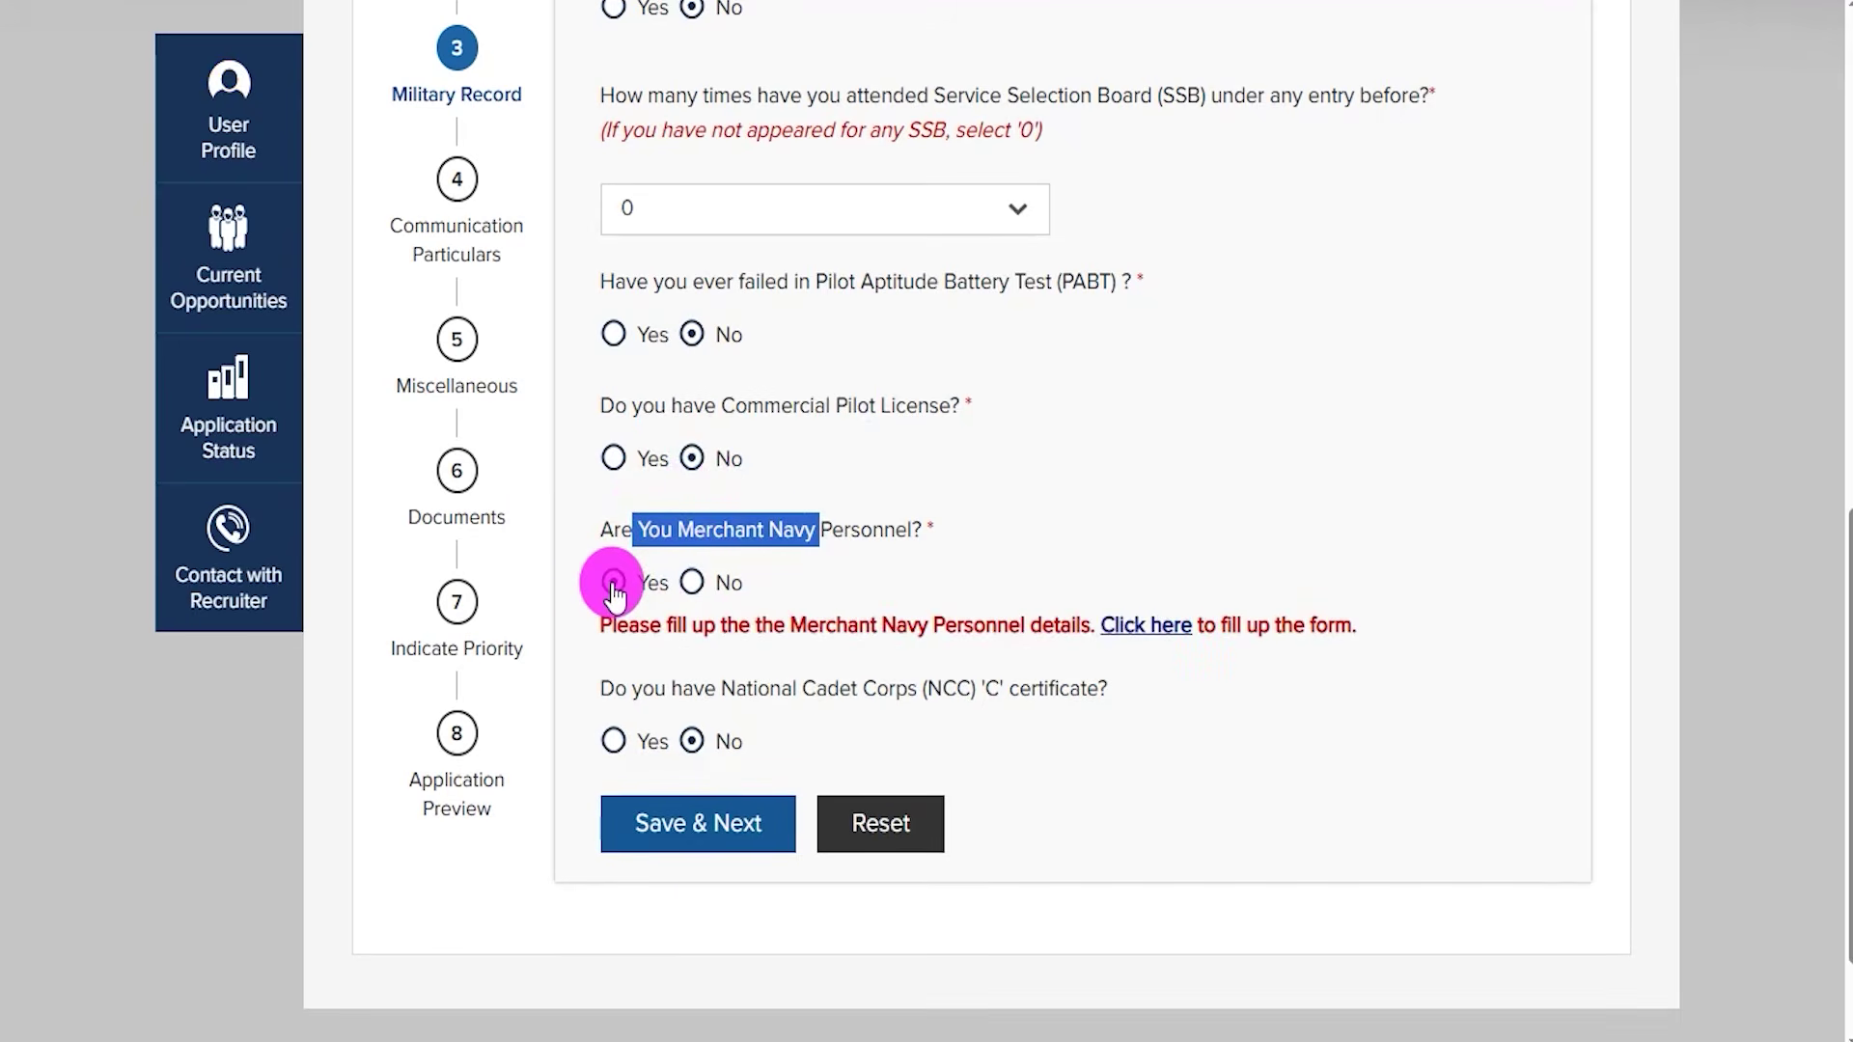
pyautogui.click(701, 591)
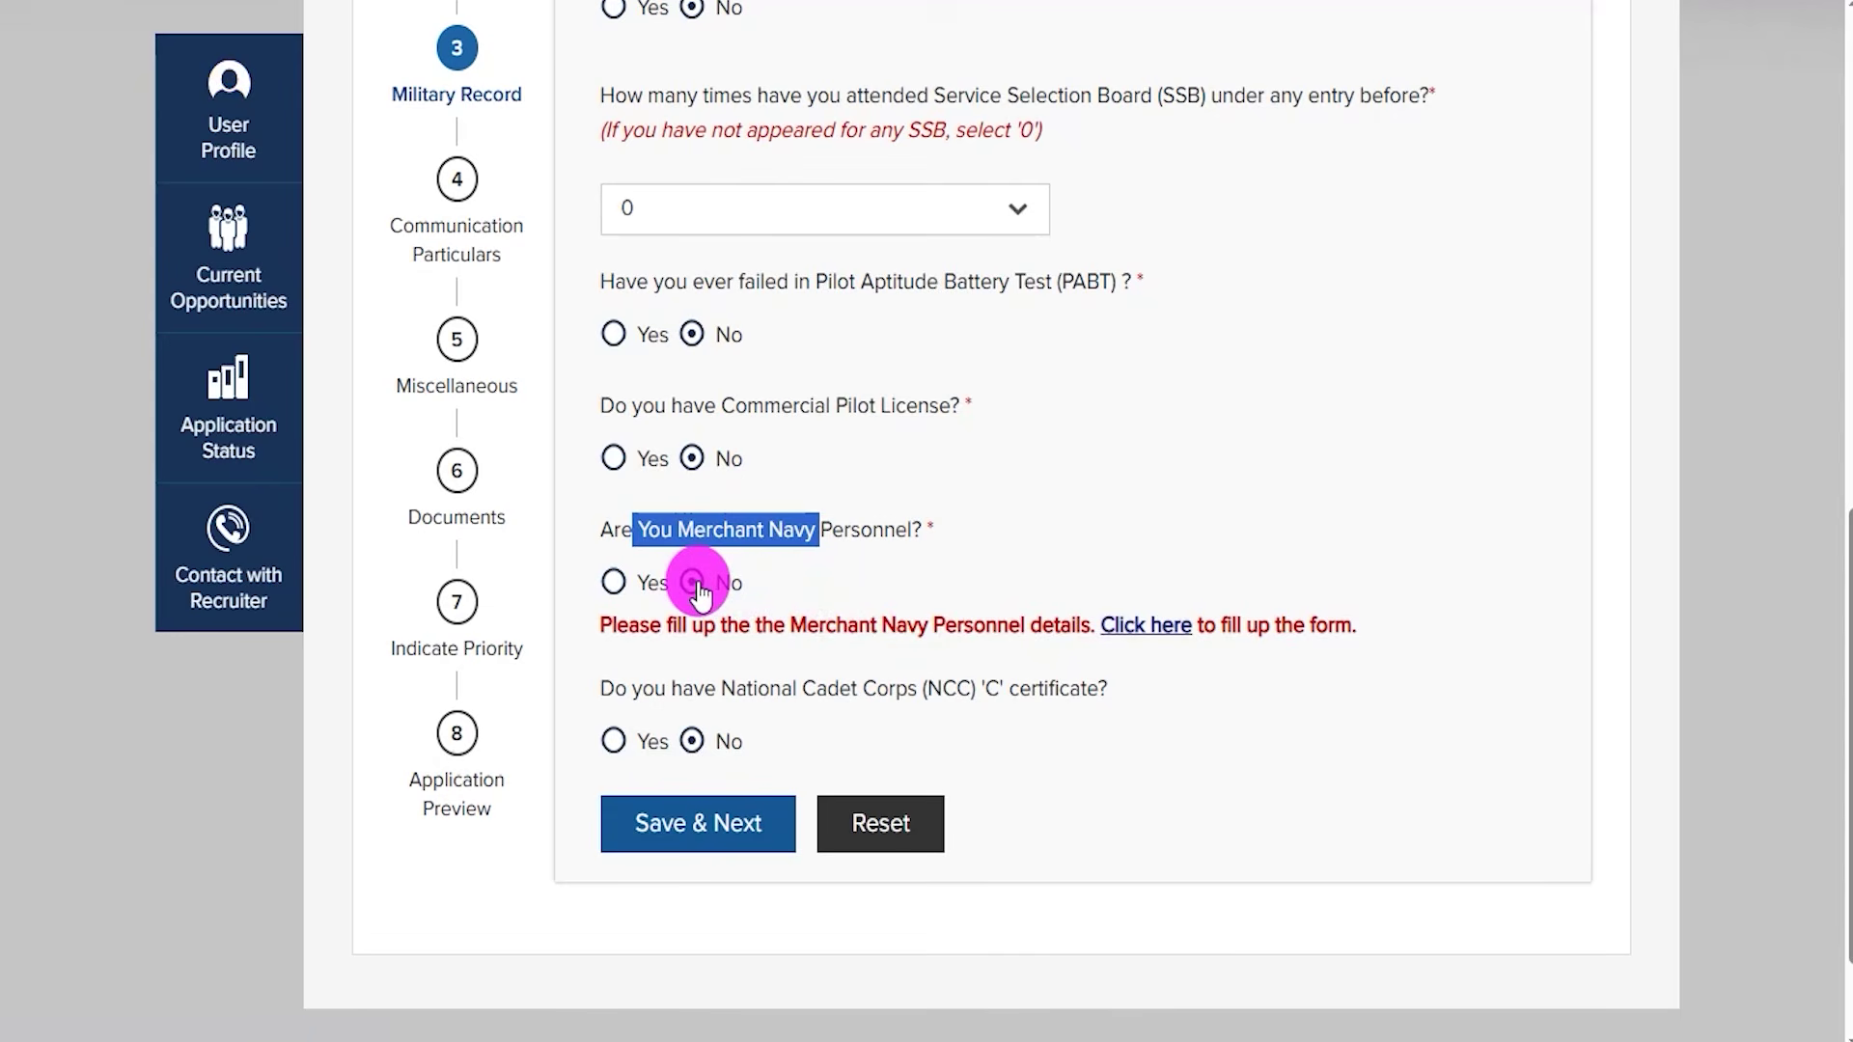
# Check the NCC wing, unit, service period and issue date fields for a 'C' certificate holder, and return the answer to No
pyautogui.moveTo(628, 693); pyautogui.dragTo(968, 691)
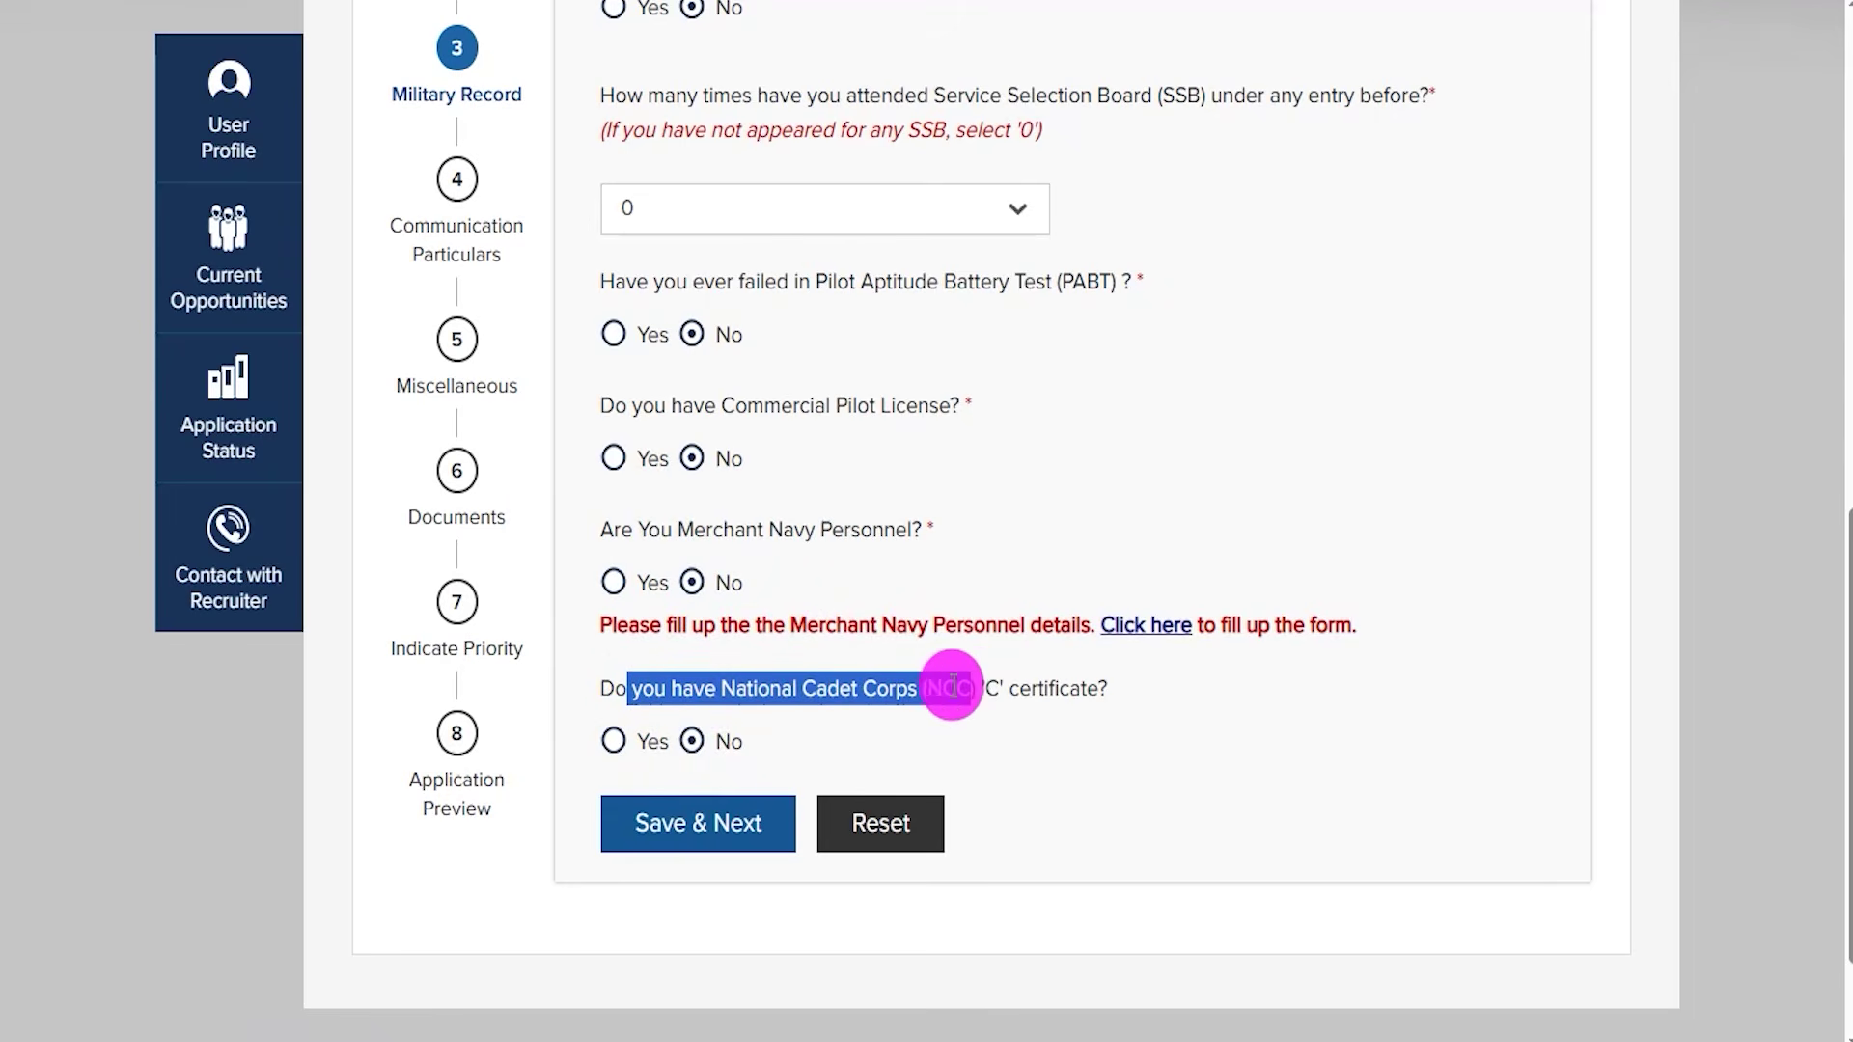
pyautogui.click(612, 741)
pyautogui.scroll(-3, 701, 663)
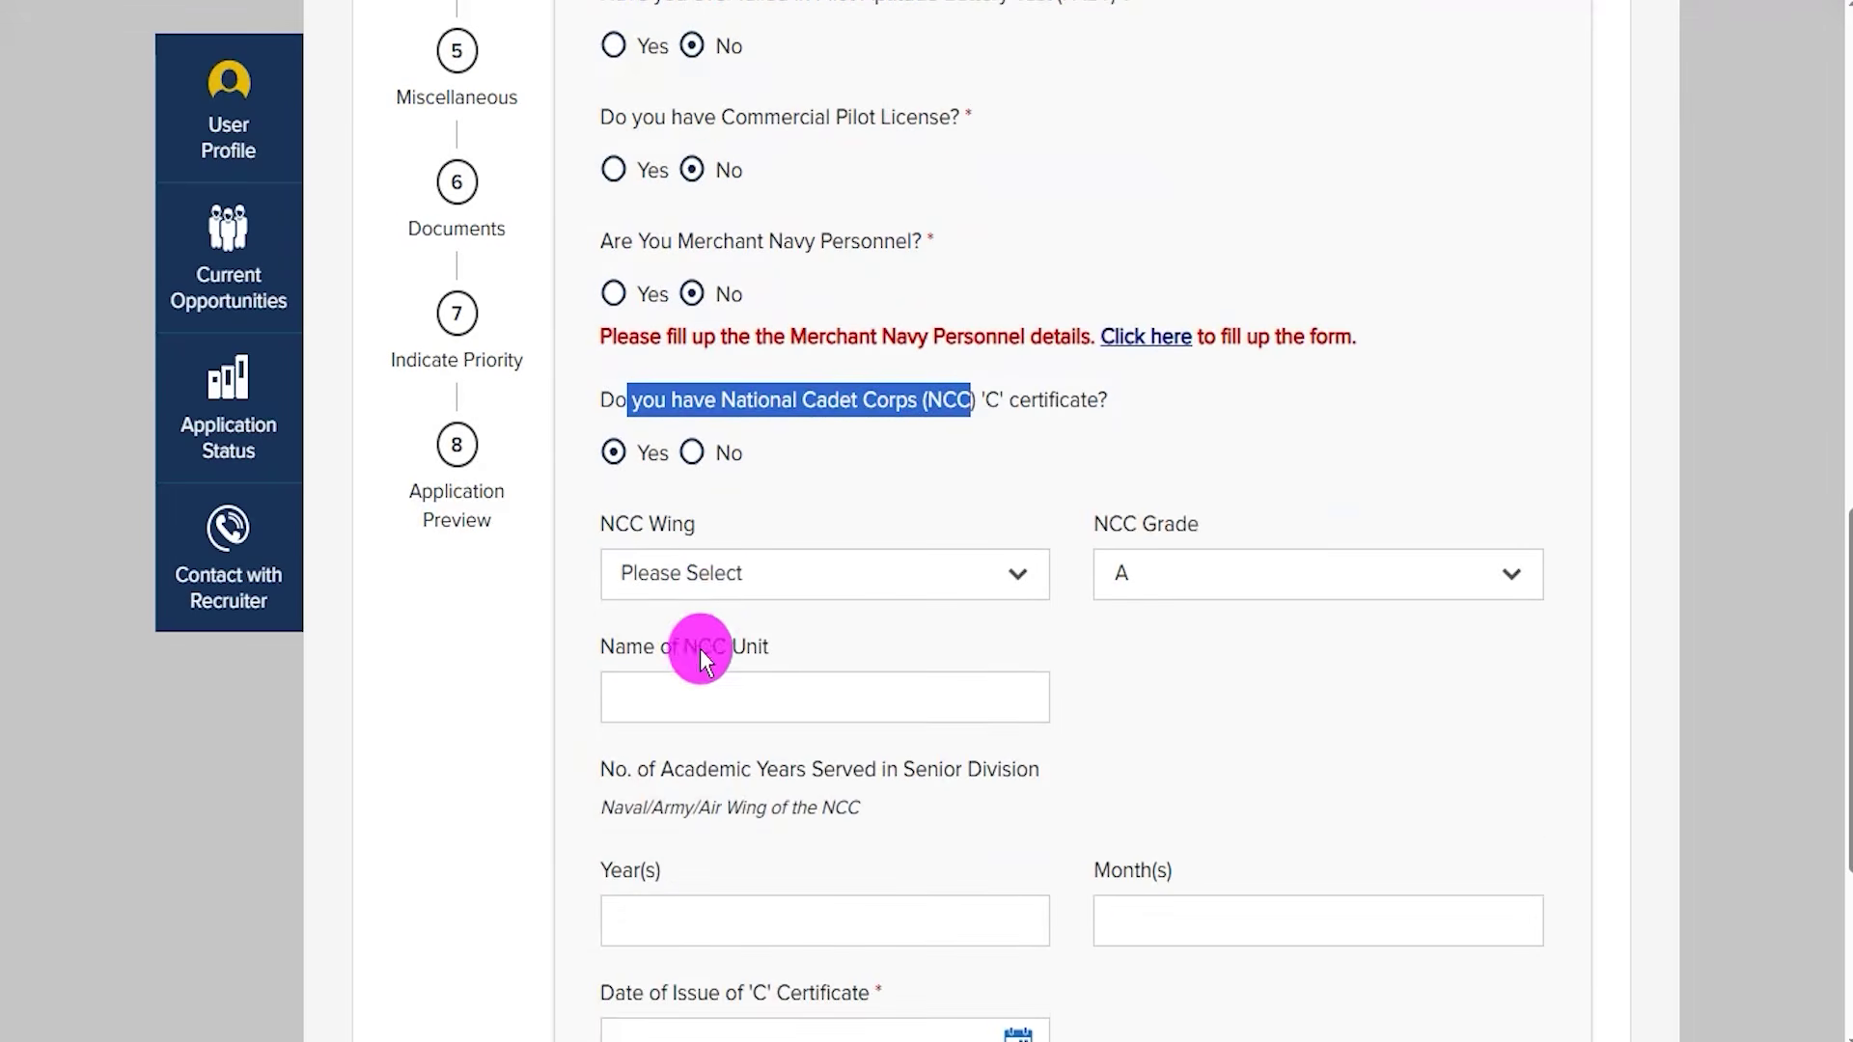
pyautogui.click(714, 594)
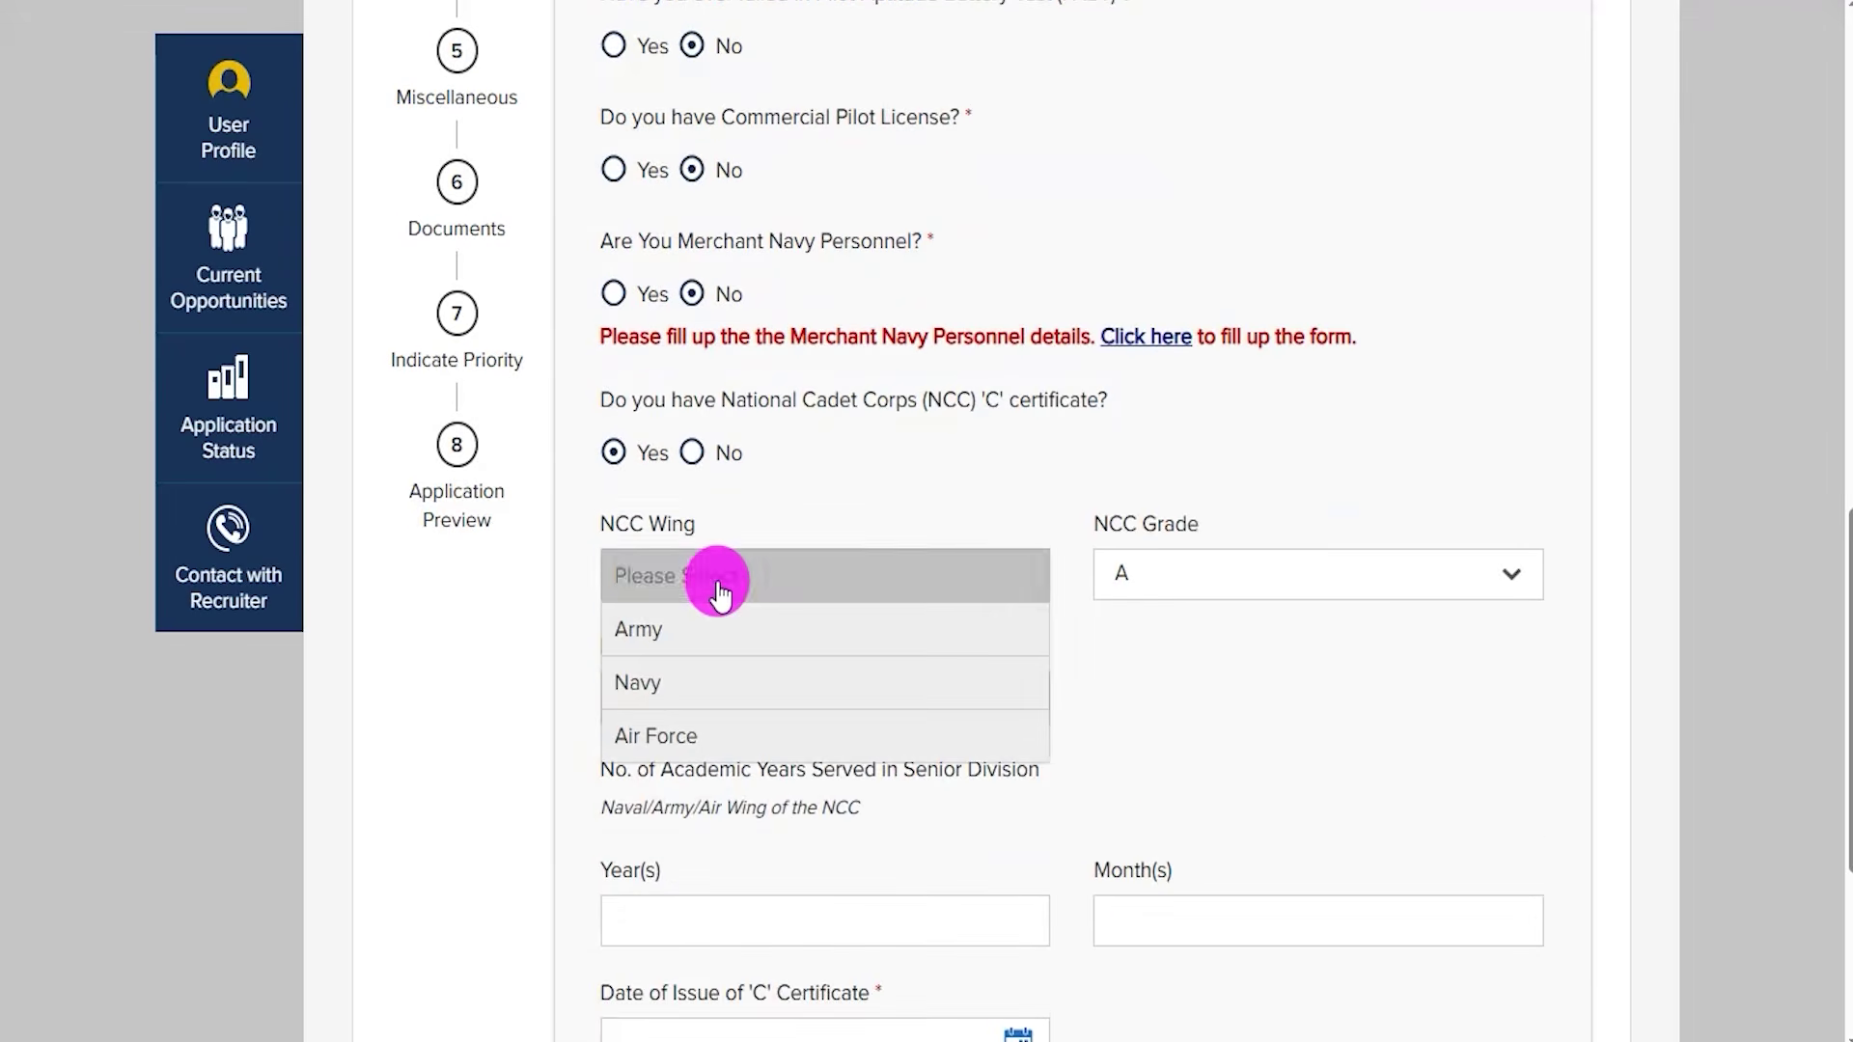
pyautogui.click(1170, 598)
pyautogui.click(803, 698)
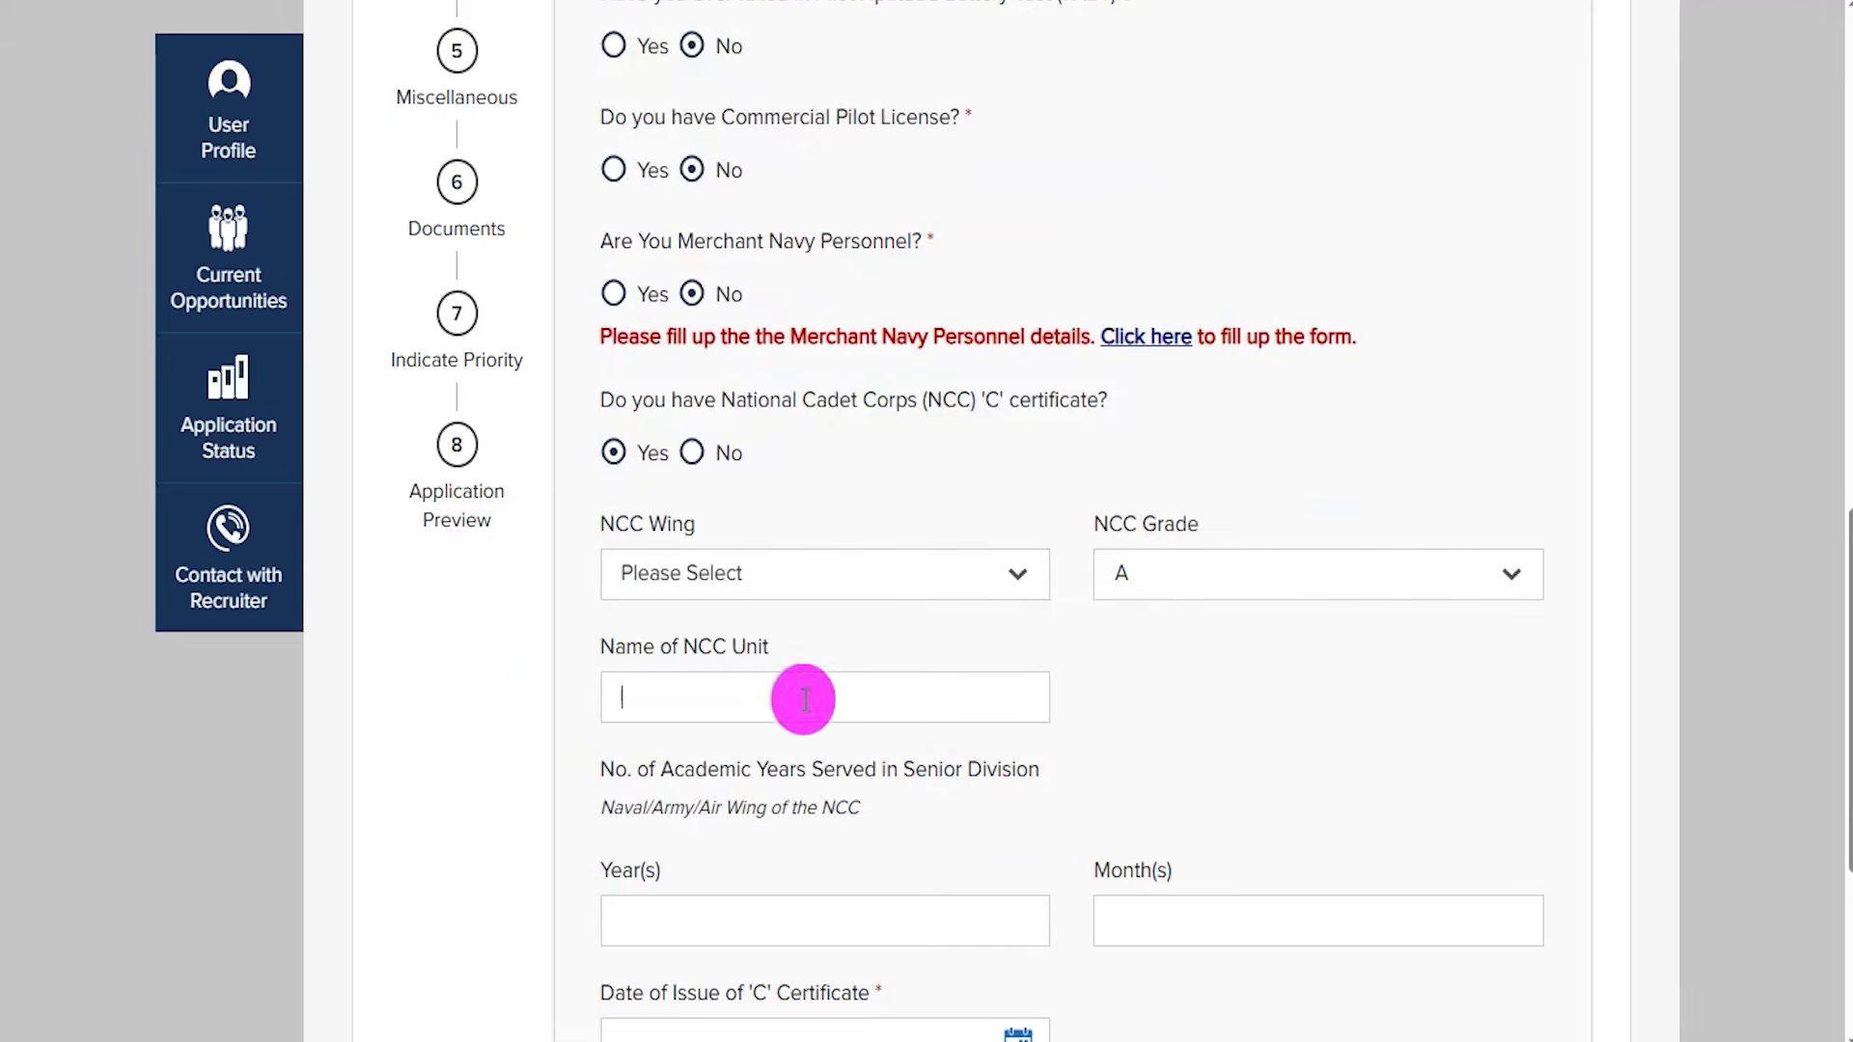
pyautogui.scroll(-3, 1013, 714)
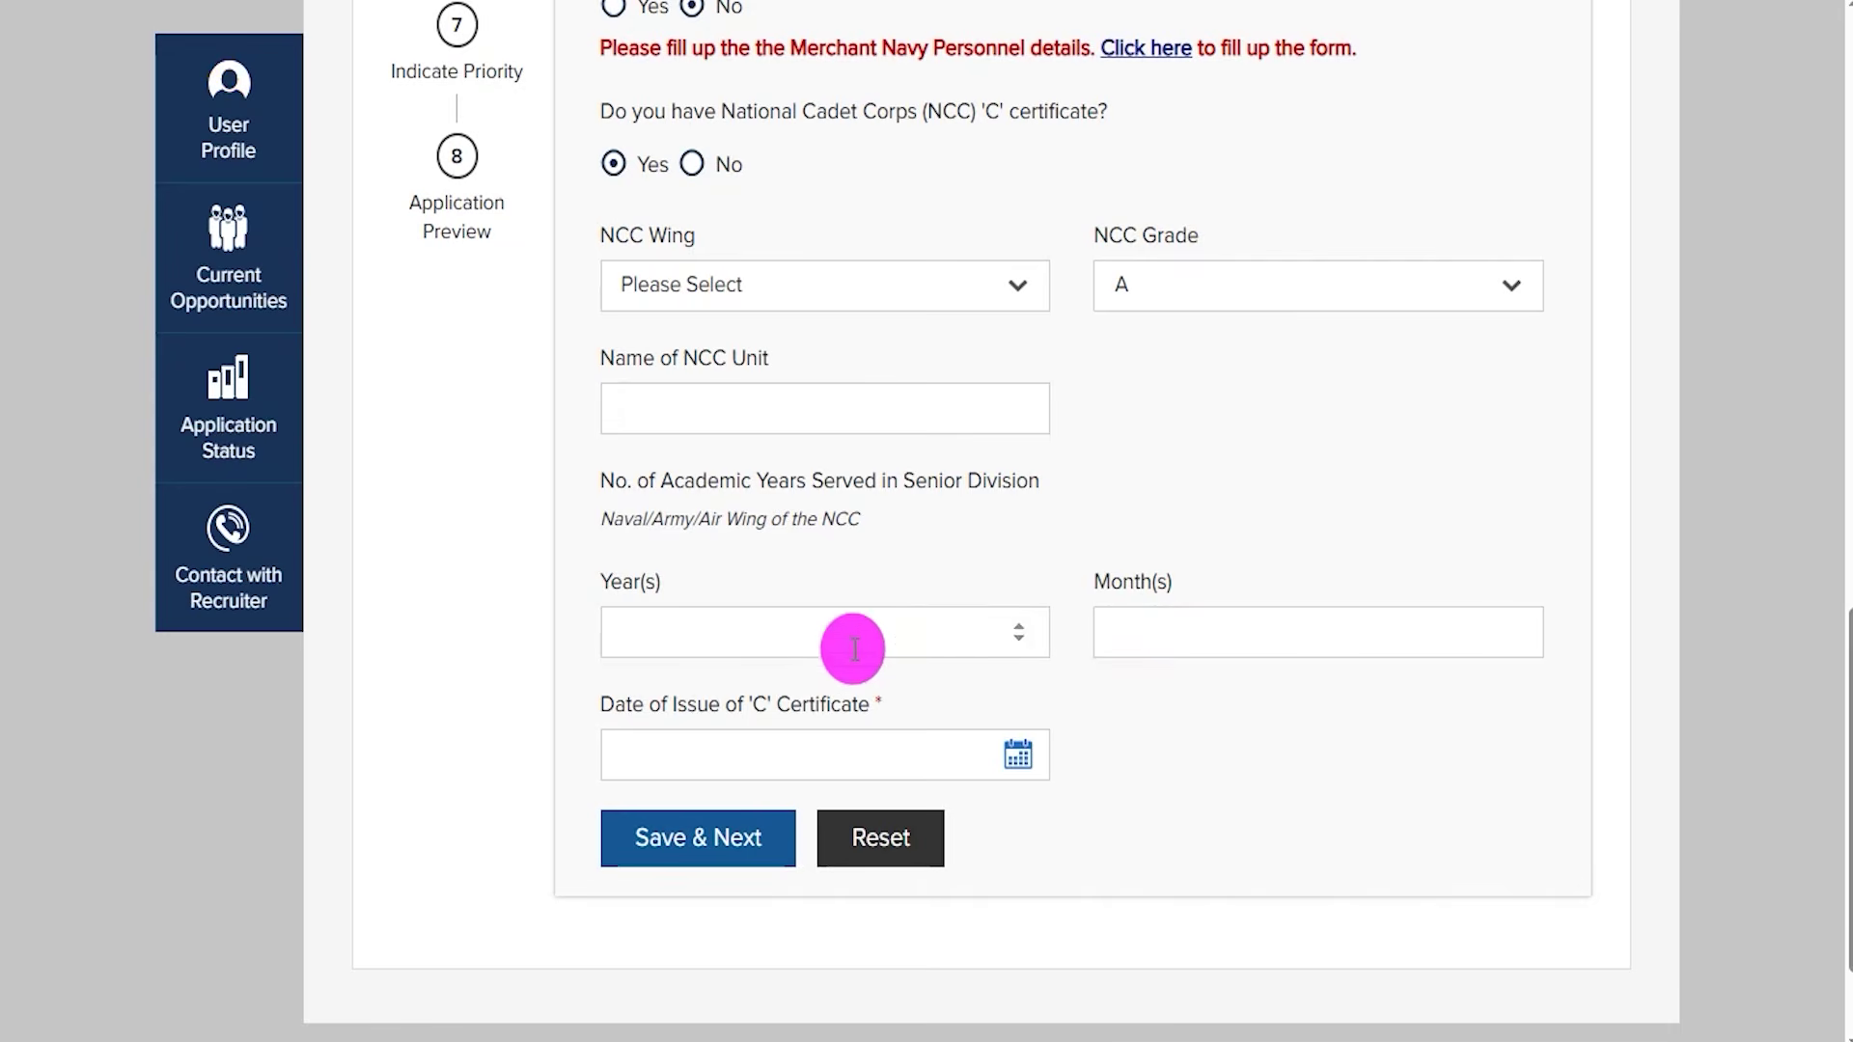
pyautogui.click(1018, 758)
pyautogui.click(1220, 765)
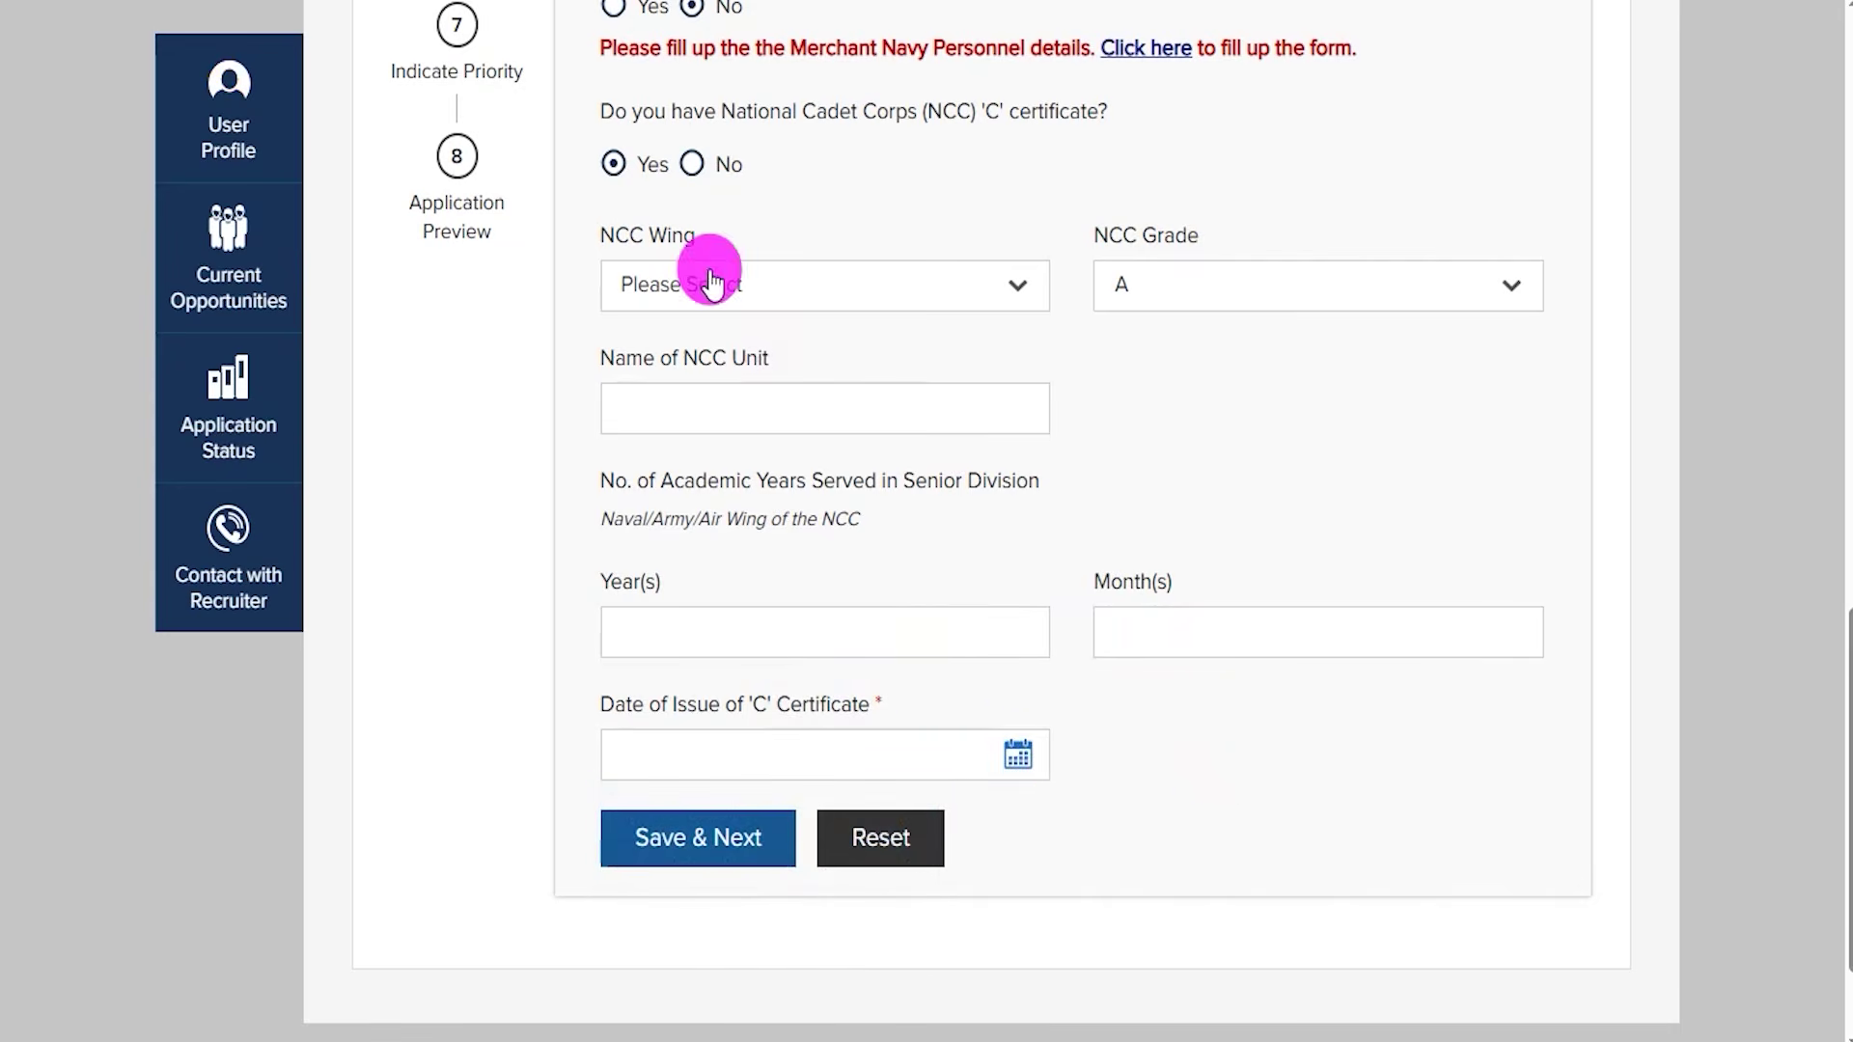
pyautogui.scroll(3, 1119, 578)
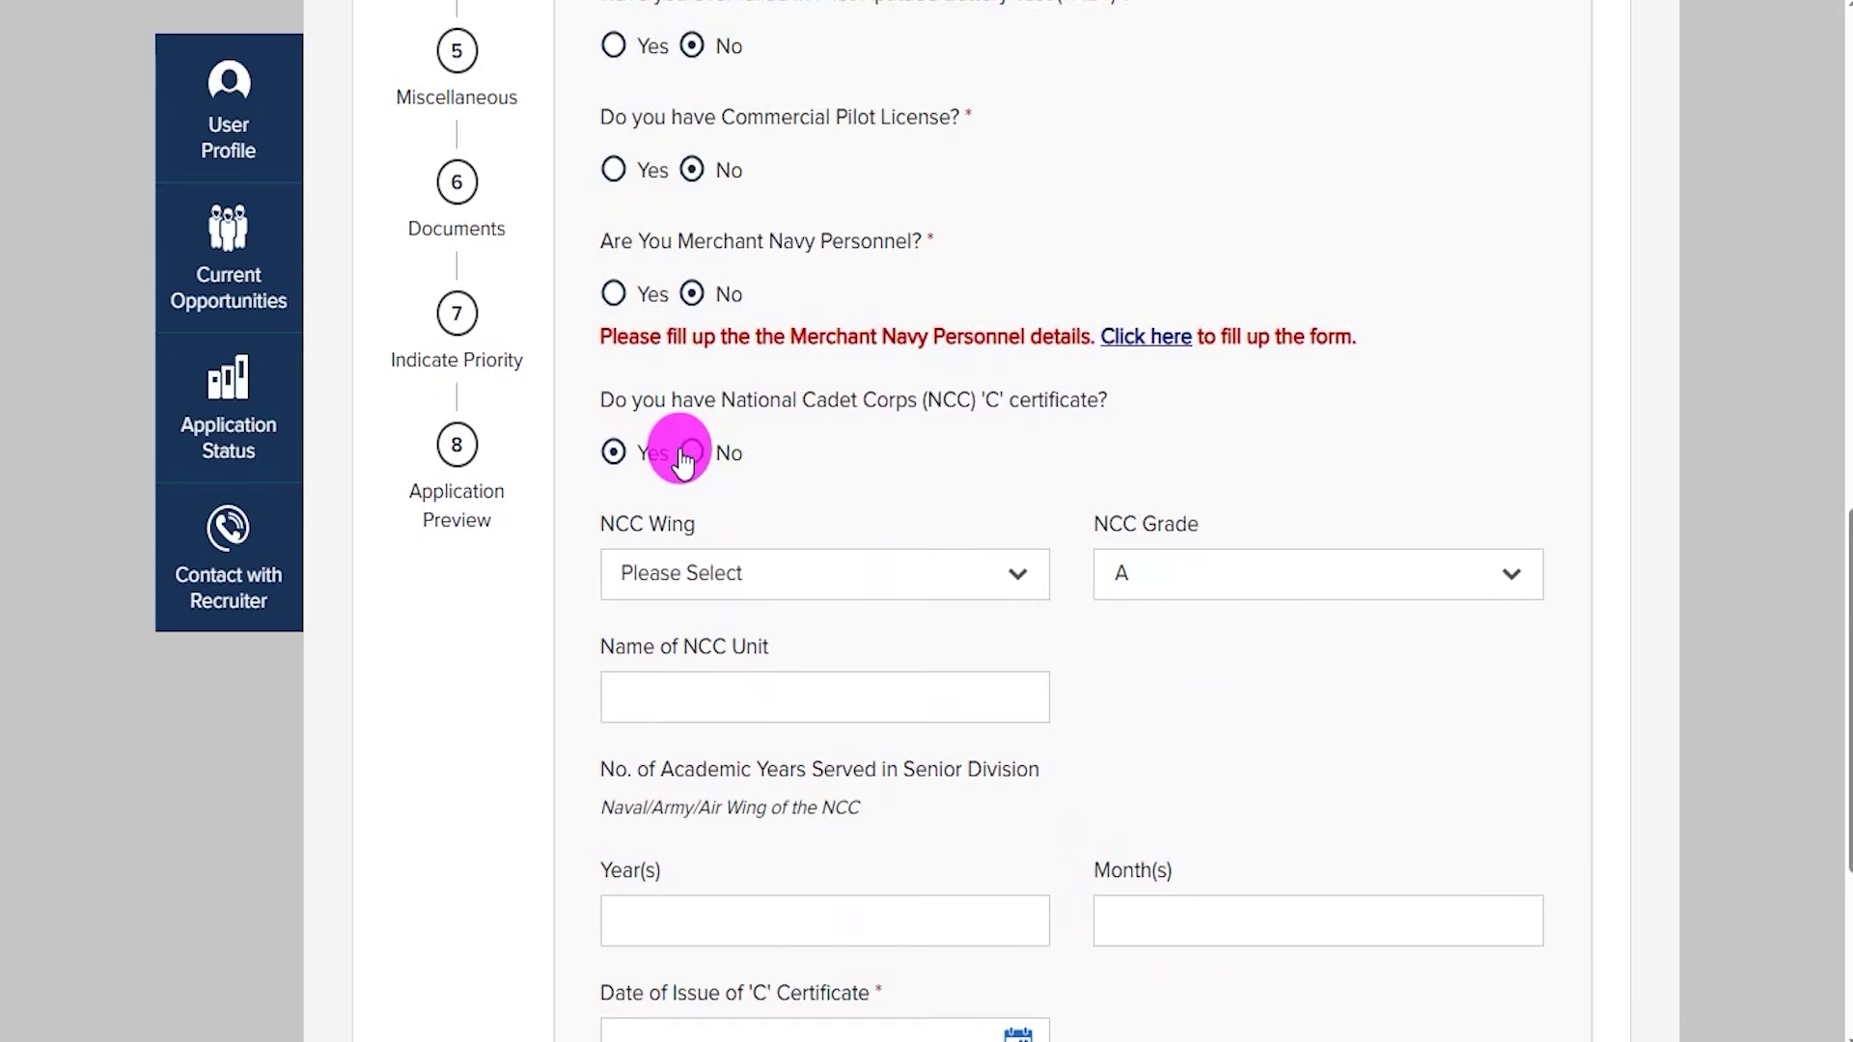
pyautogui.moveTo(871, 399); pyautogui.dragTo(1058, 399)
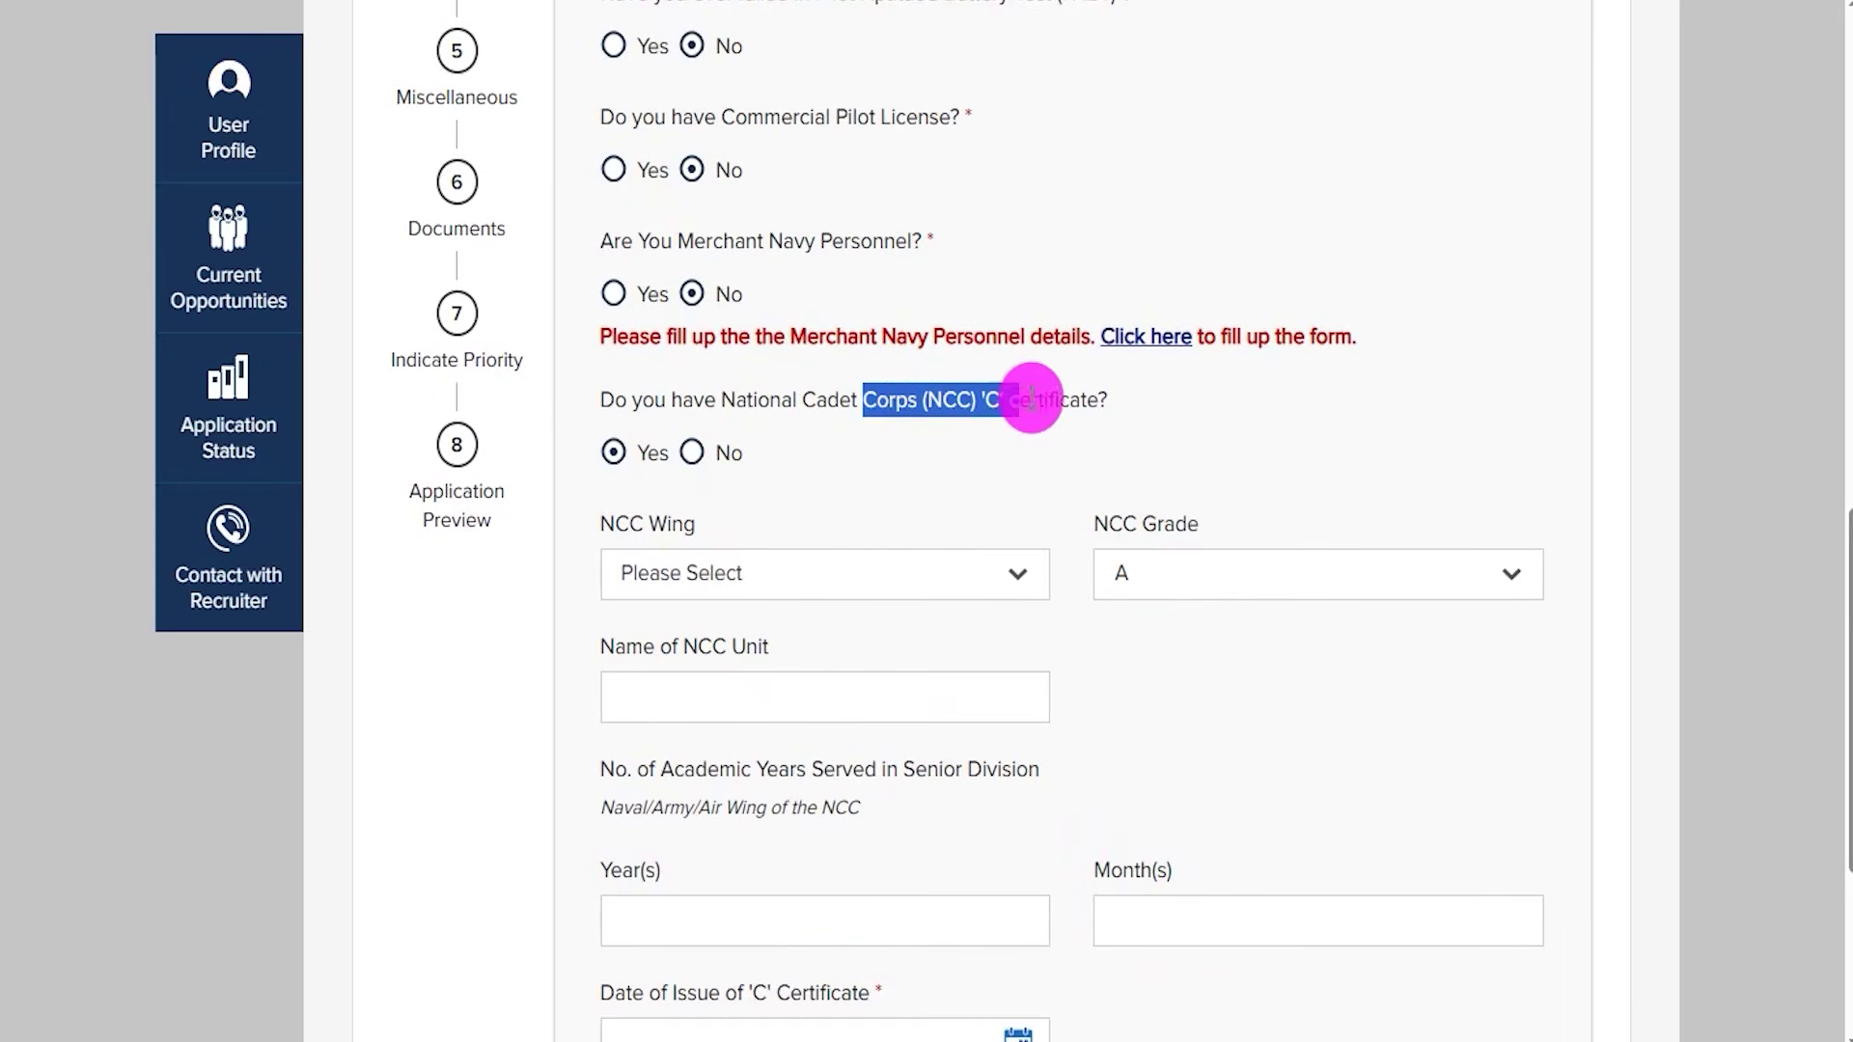
pyautogui.click(692, 454)
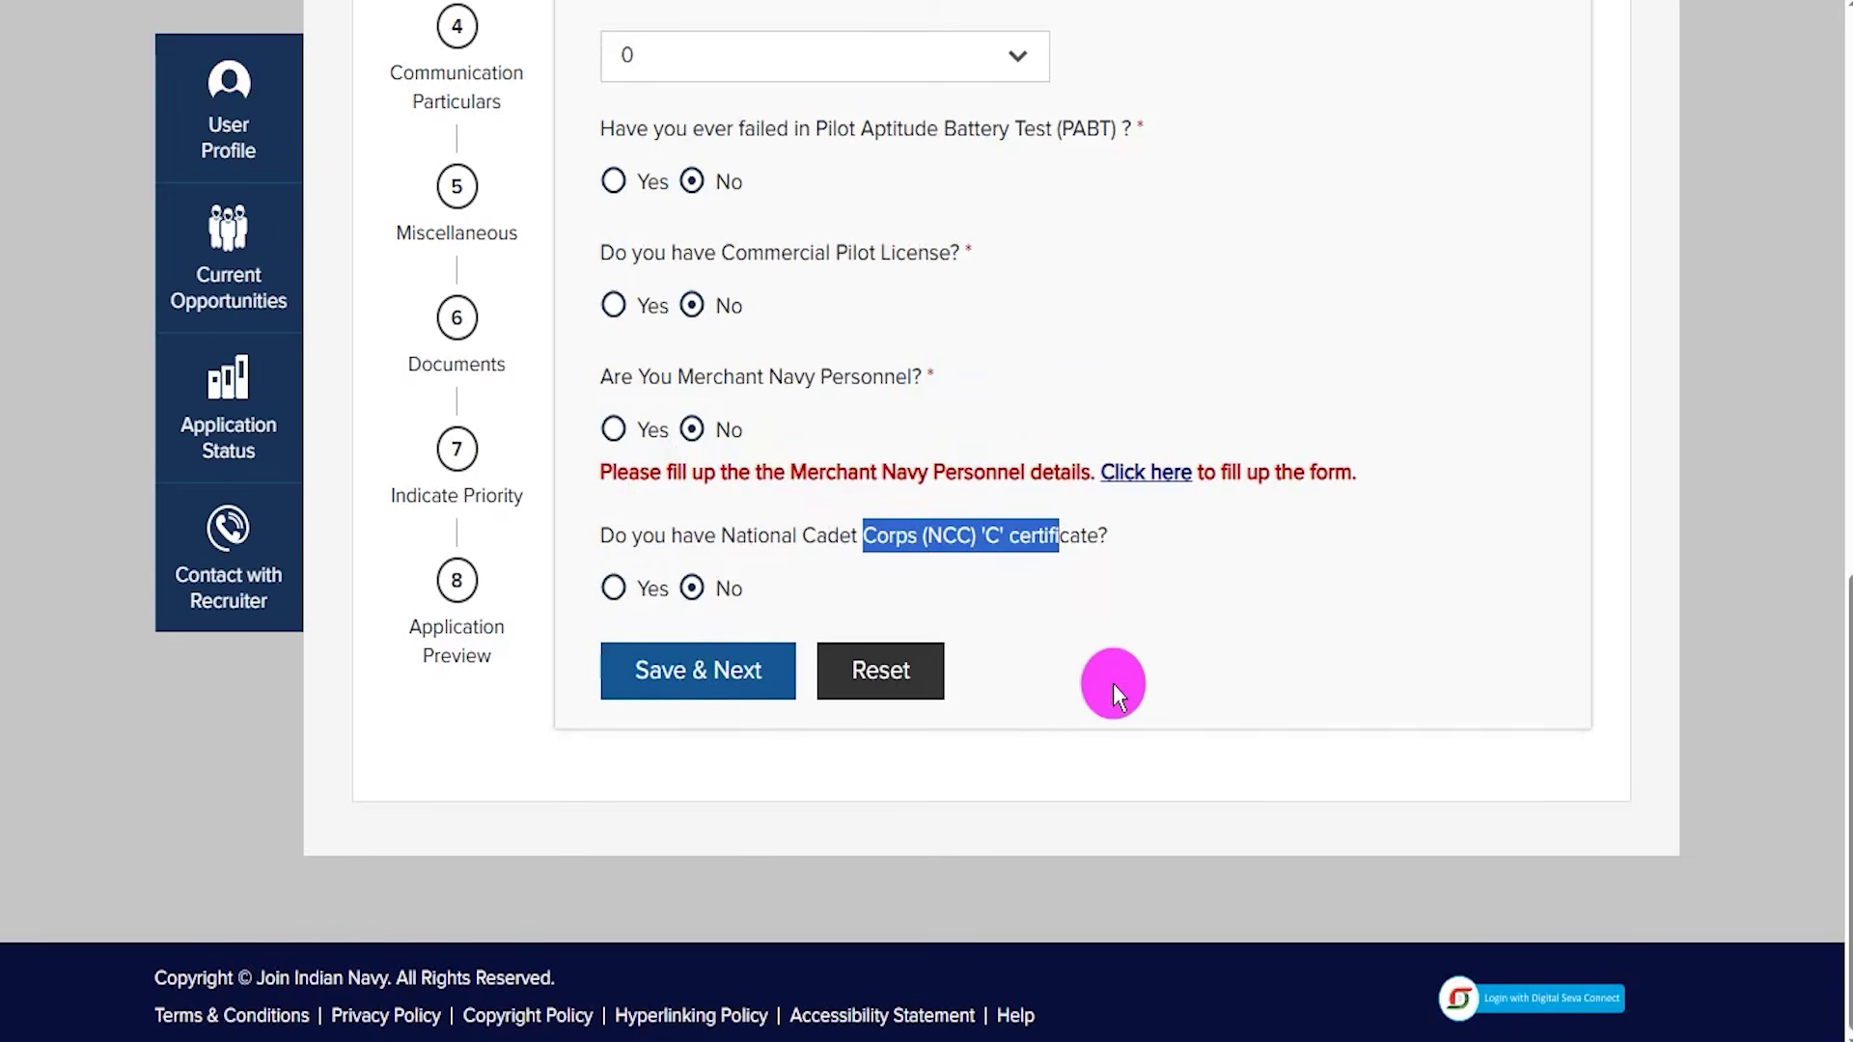
# Save the Military Record to proceed to Communication Particulars
pyautogui.click(1221, 642)
pyautogui.scroll(1, 1015, 630)
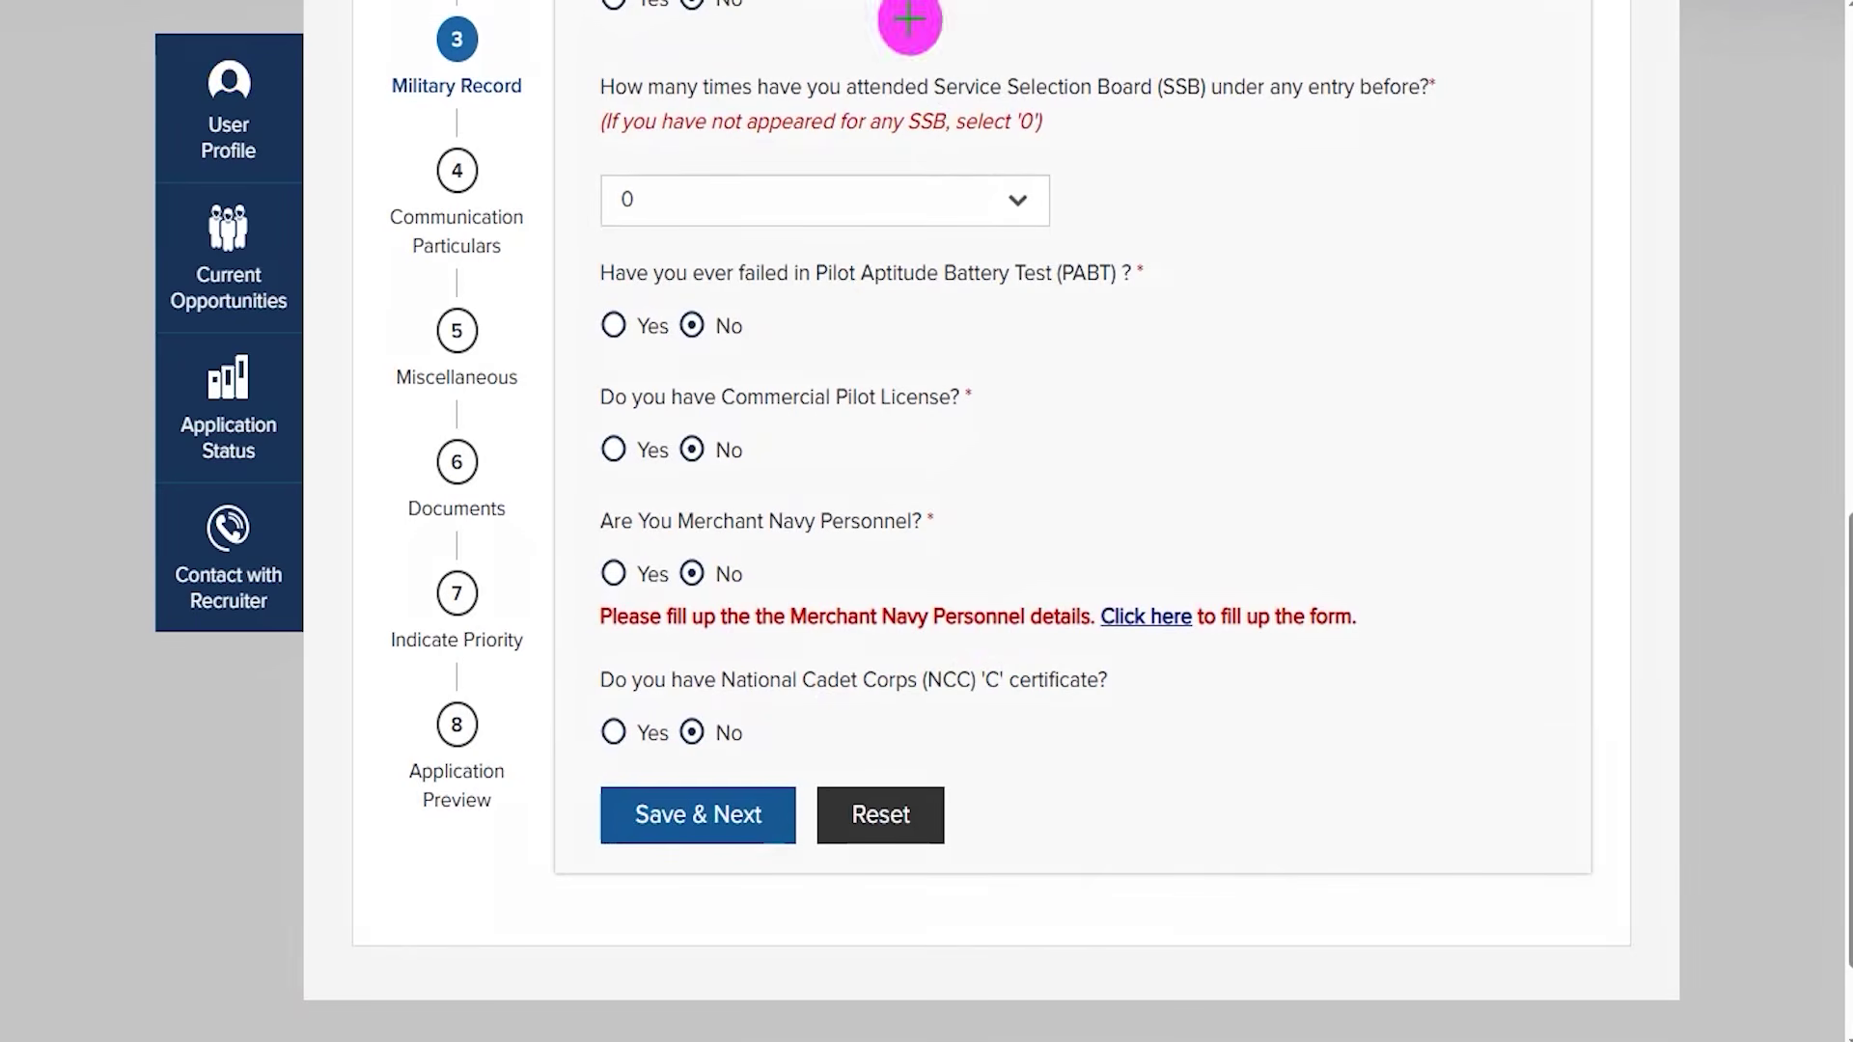
pyautogui.moveTo(359, 868); pyautogui.dragTo(615, 820)
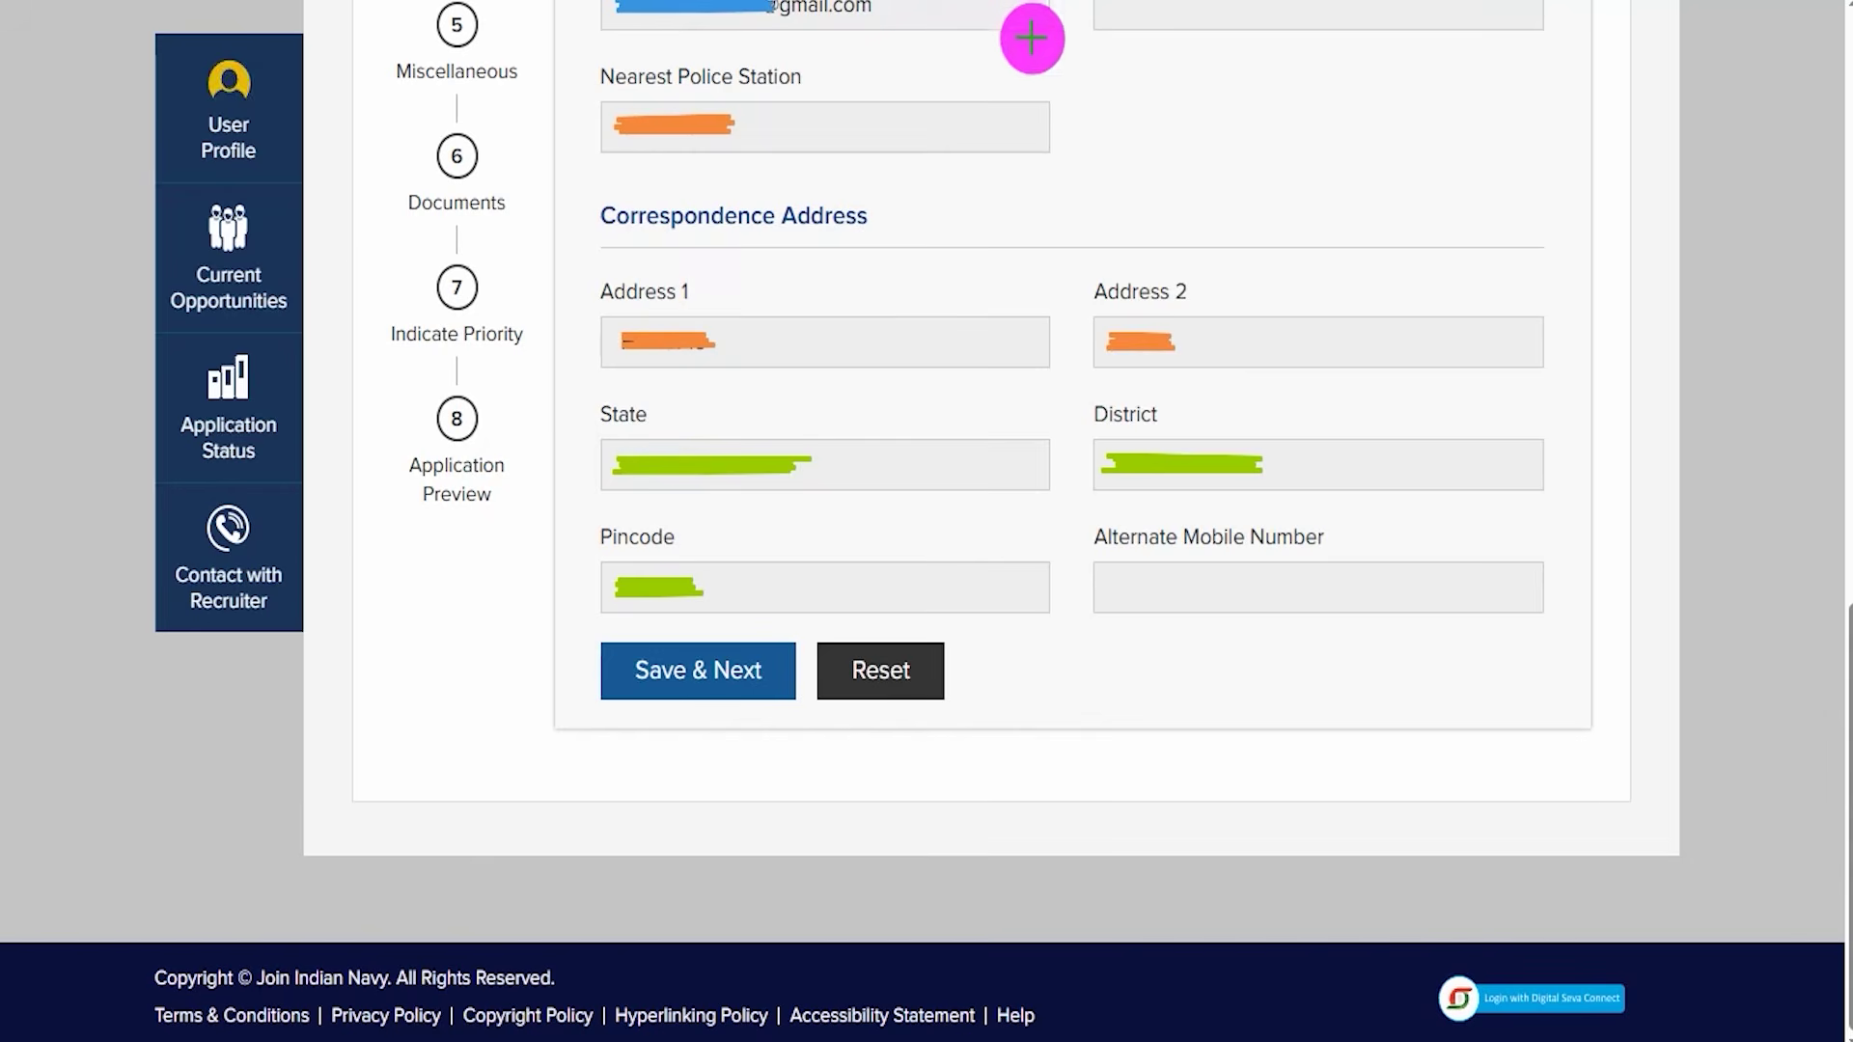
# Check the contact details and correspondence address, and save the Communication Particulars to proceed to Miscellaneous
pyautogui.moveTo(1031, 38); pyautogui.dragTo(1095, 11)
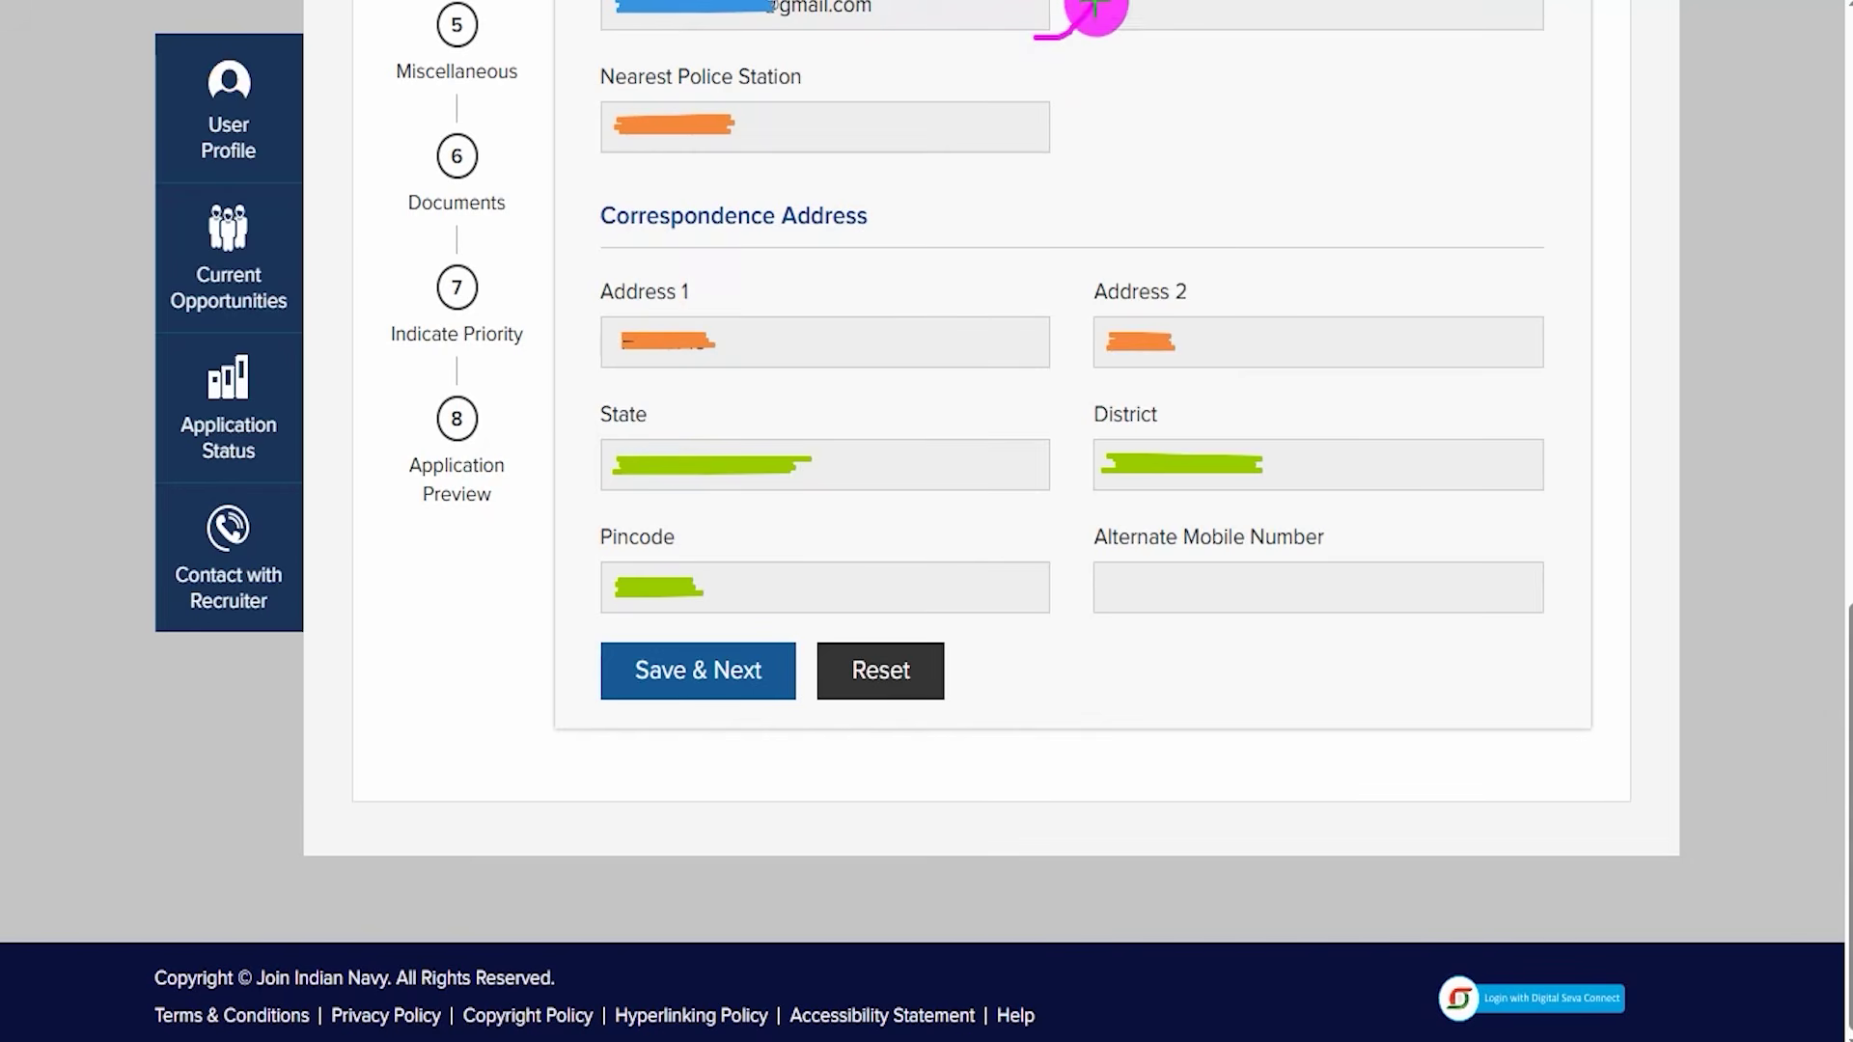
pyautogui.moveTo(914, 357); pyautogui.dragTo(996, 323)
pyautogui.moveTo(872, 473); pyautogui.dragTo(942, 473)
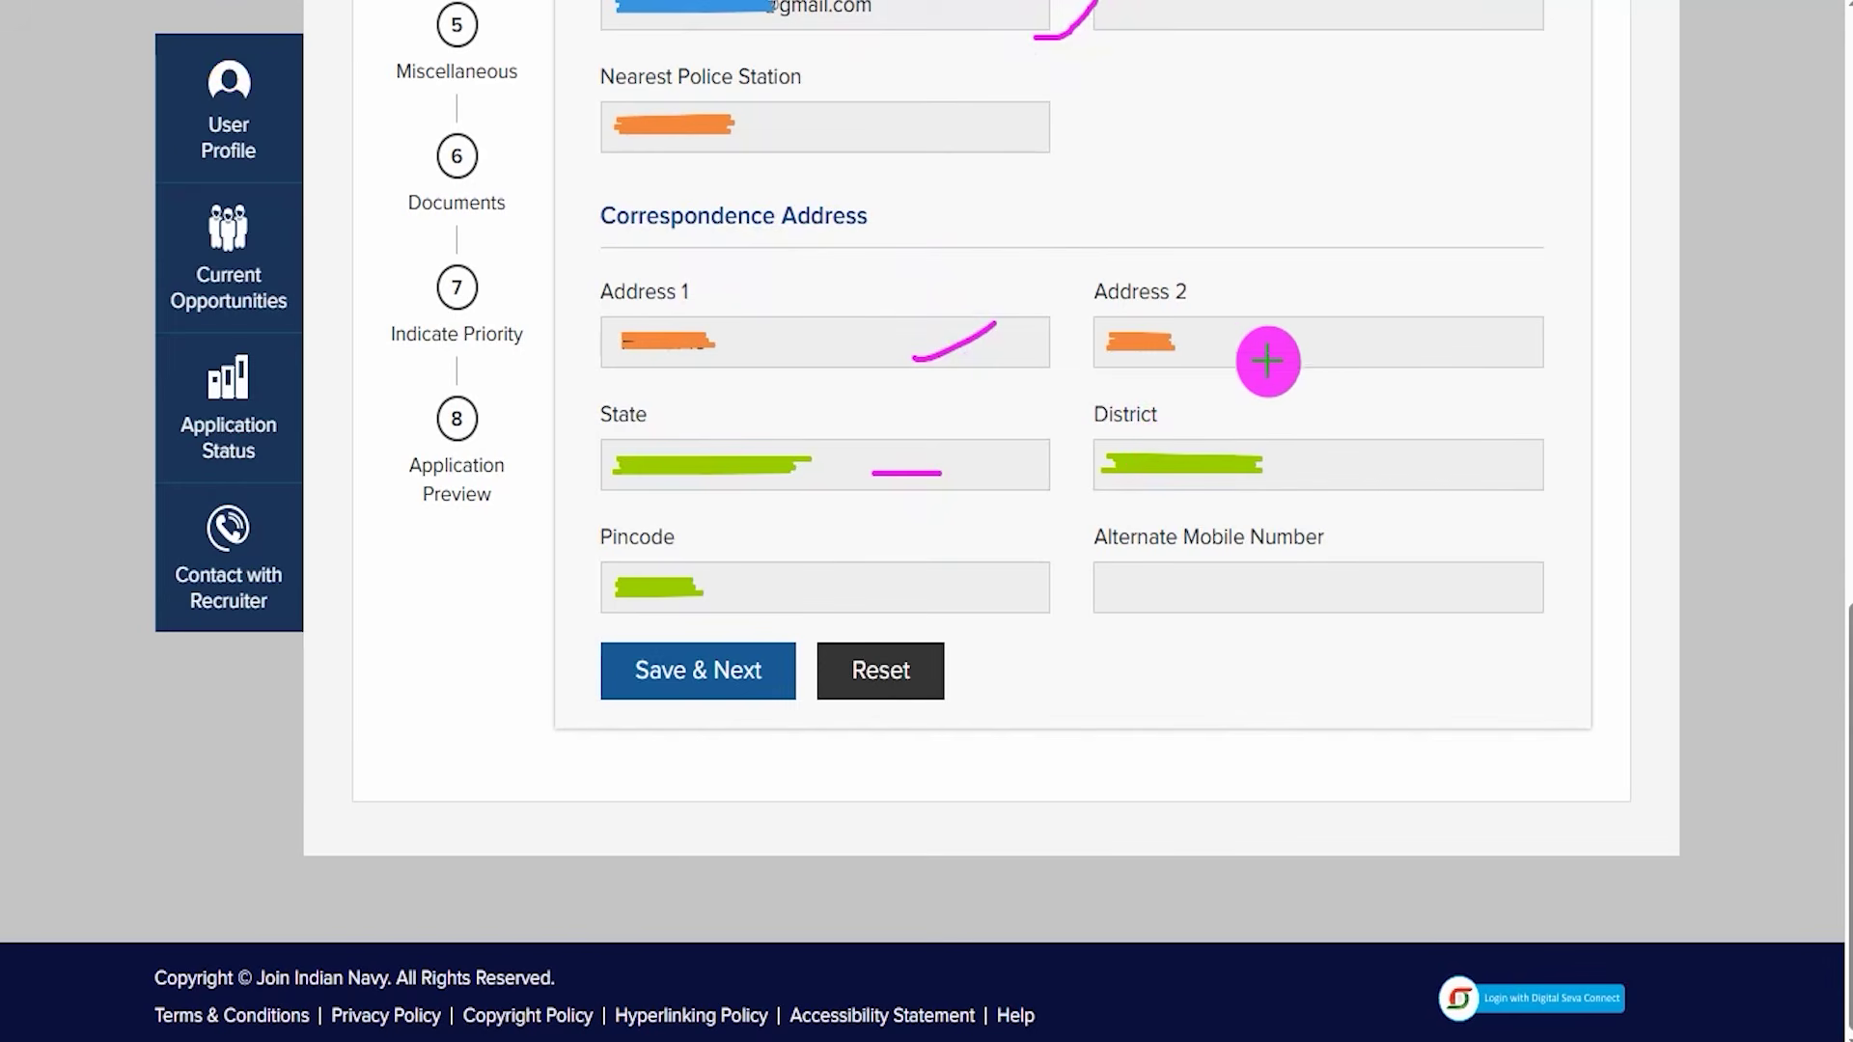
pyautogui.moveTo(1206, 359); pyautogui.dragTo(1267, 300)
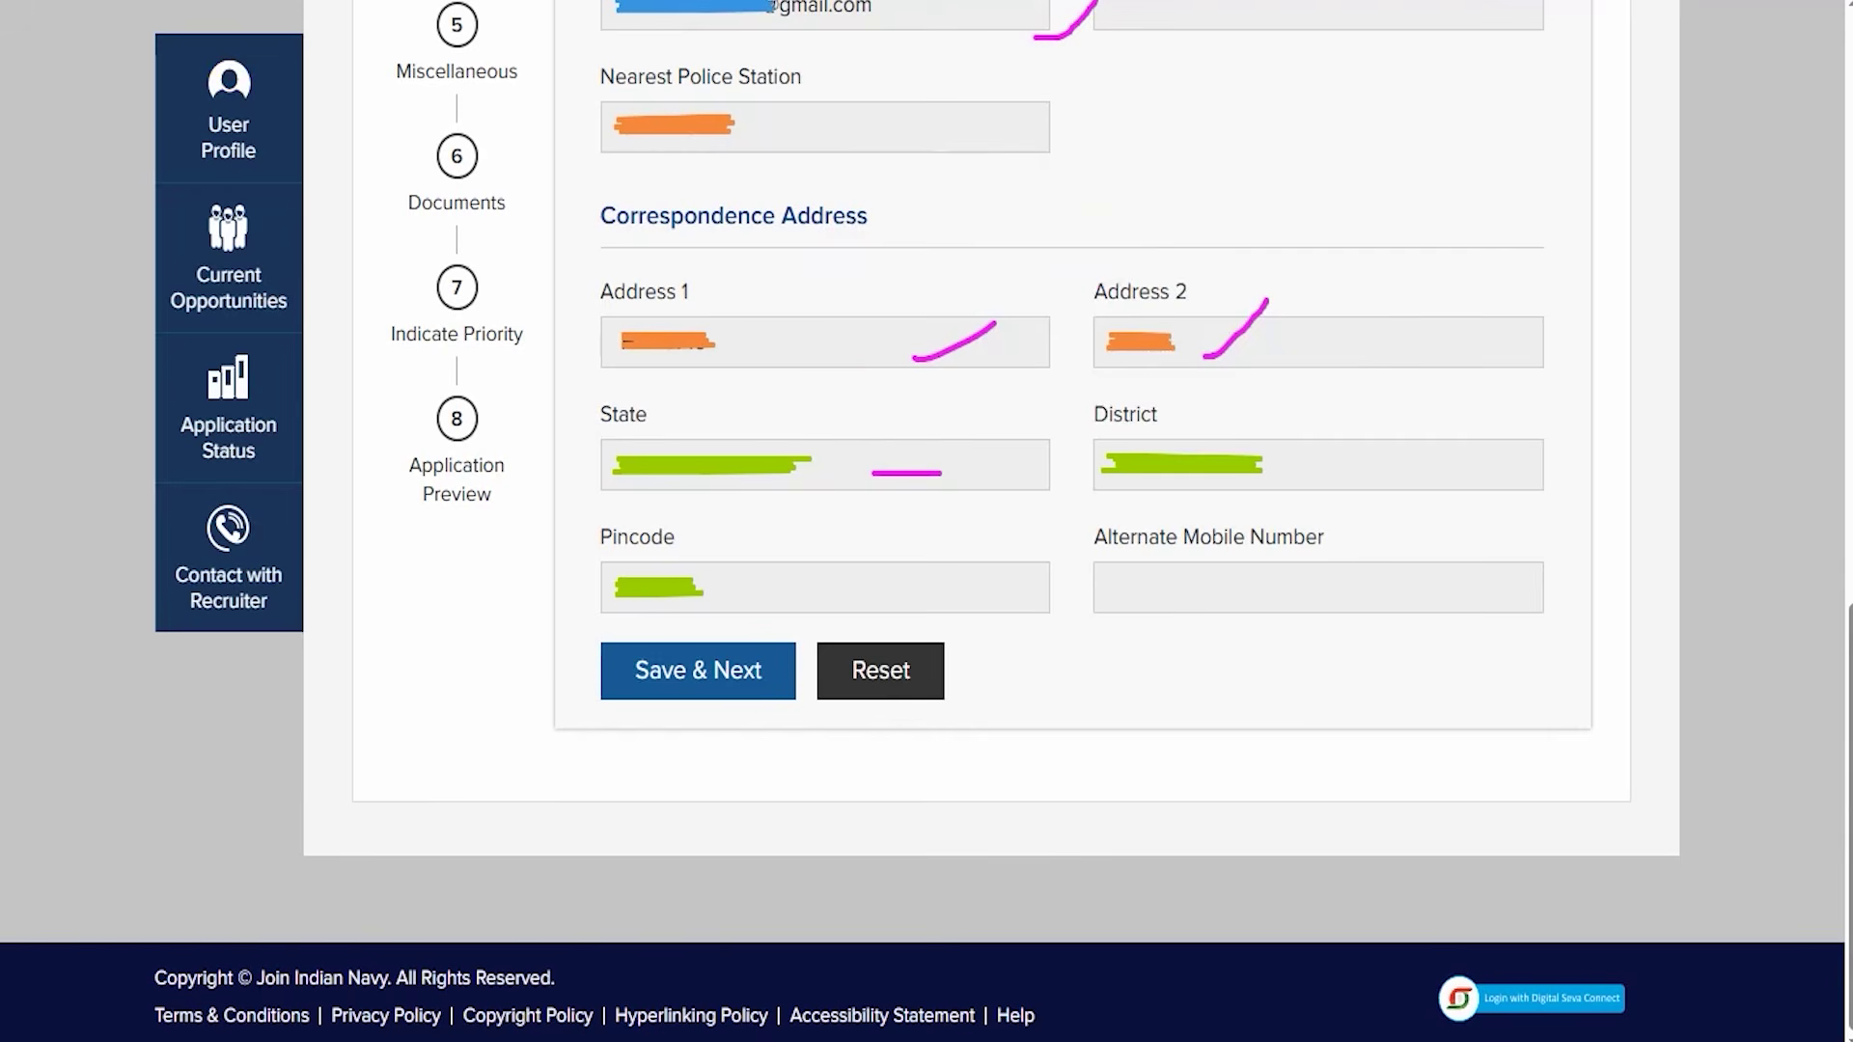
pyautogui.moveTo(397, 695); pyautogui.dragTo(619, 678)
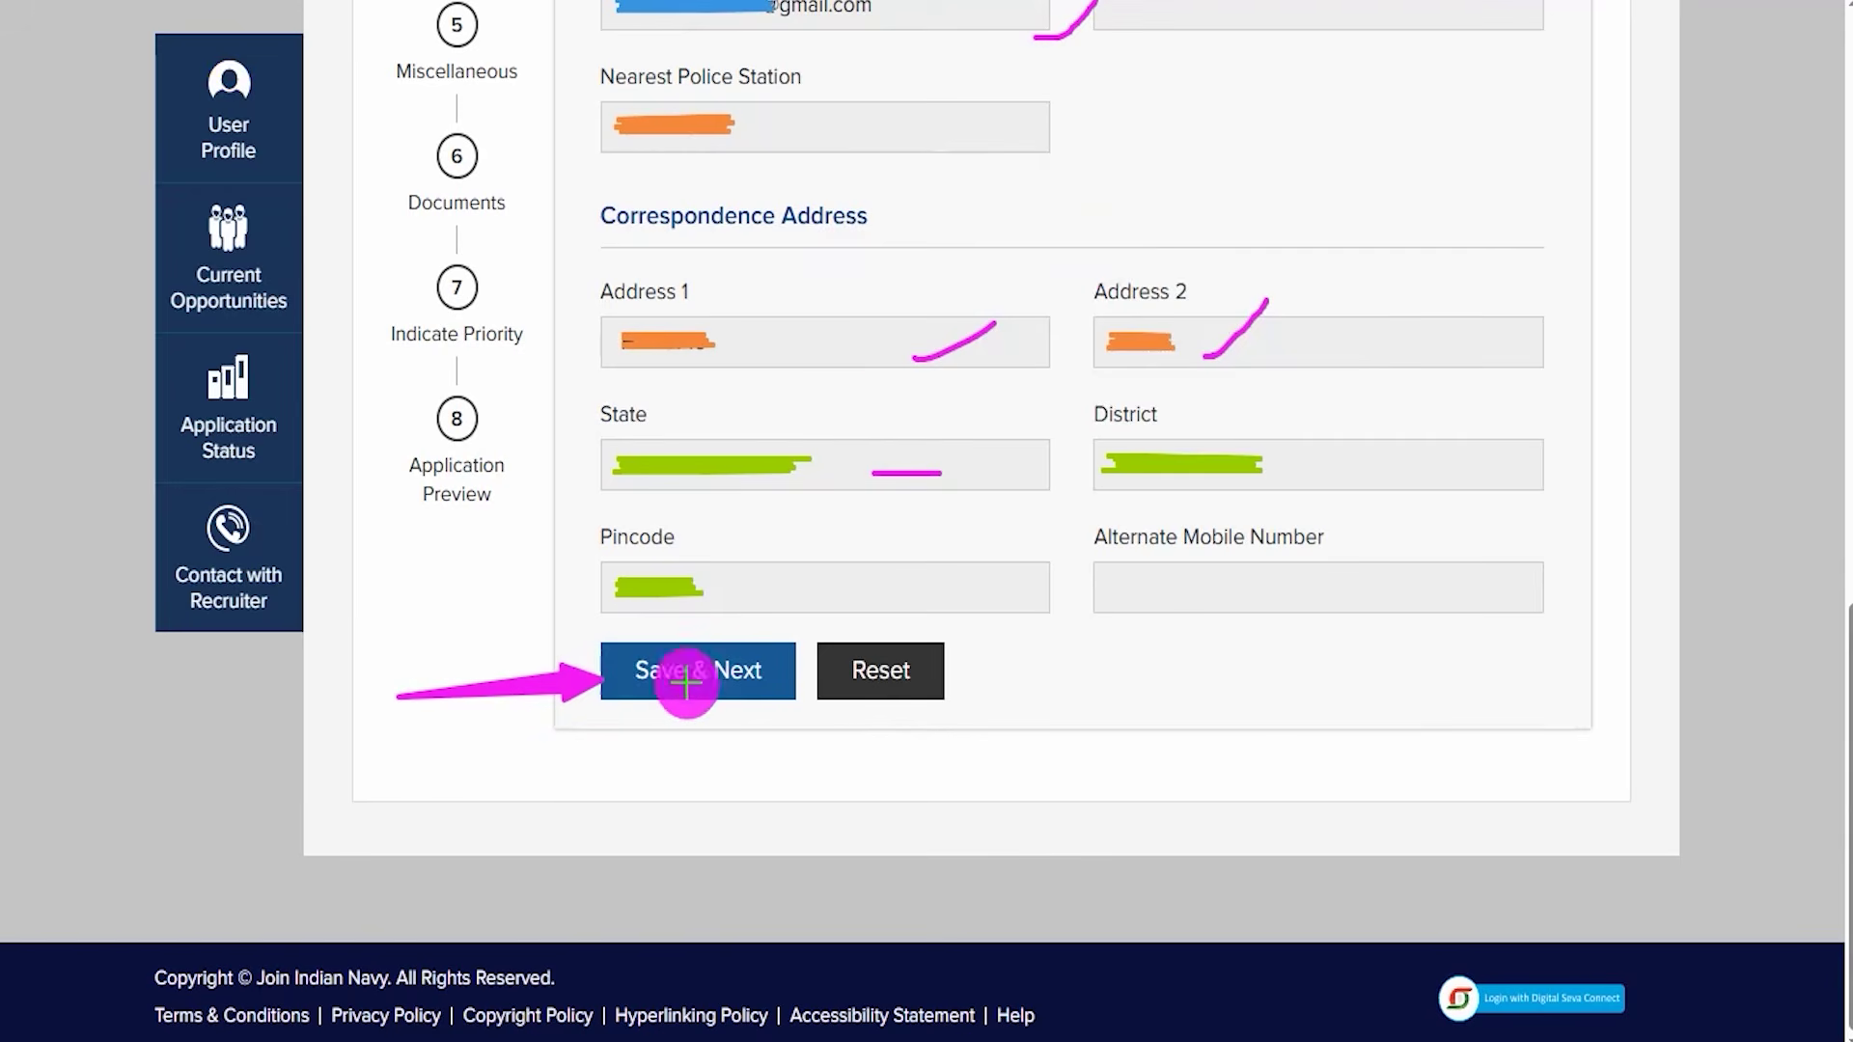
pyautogui.click(686, 674)
# Choose Employment News as the source of information about the entry and Looking at Navy Ads in Cinemas as the motivation
pyautogui.scroll(-3, 917, 640)
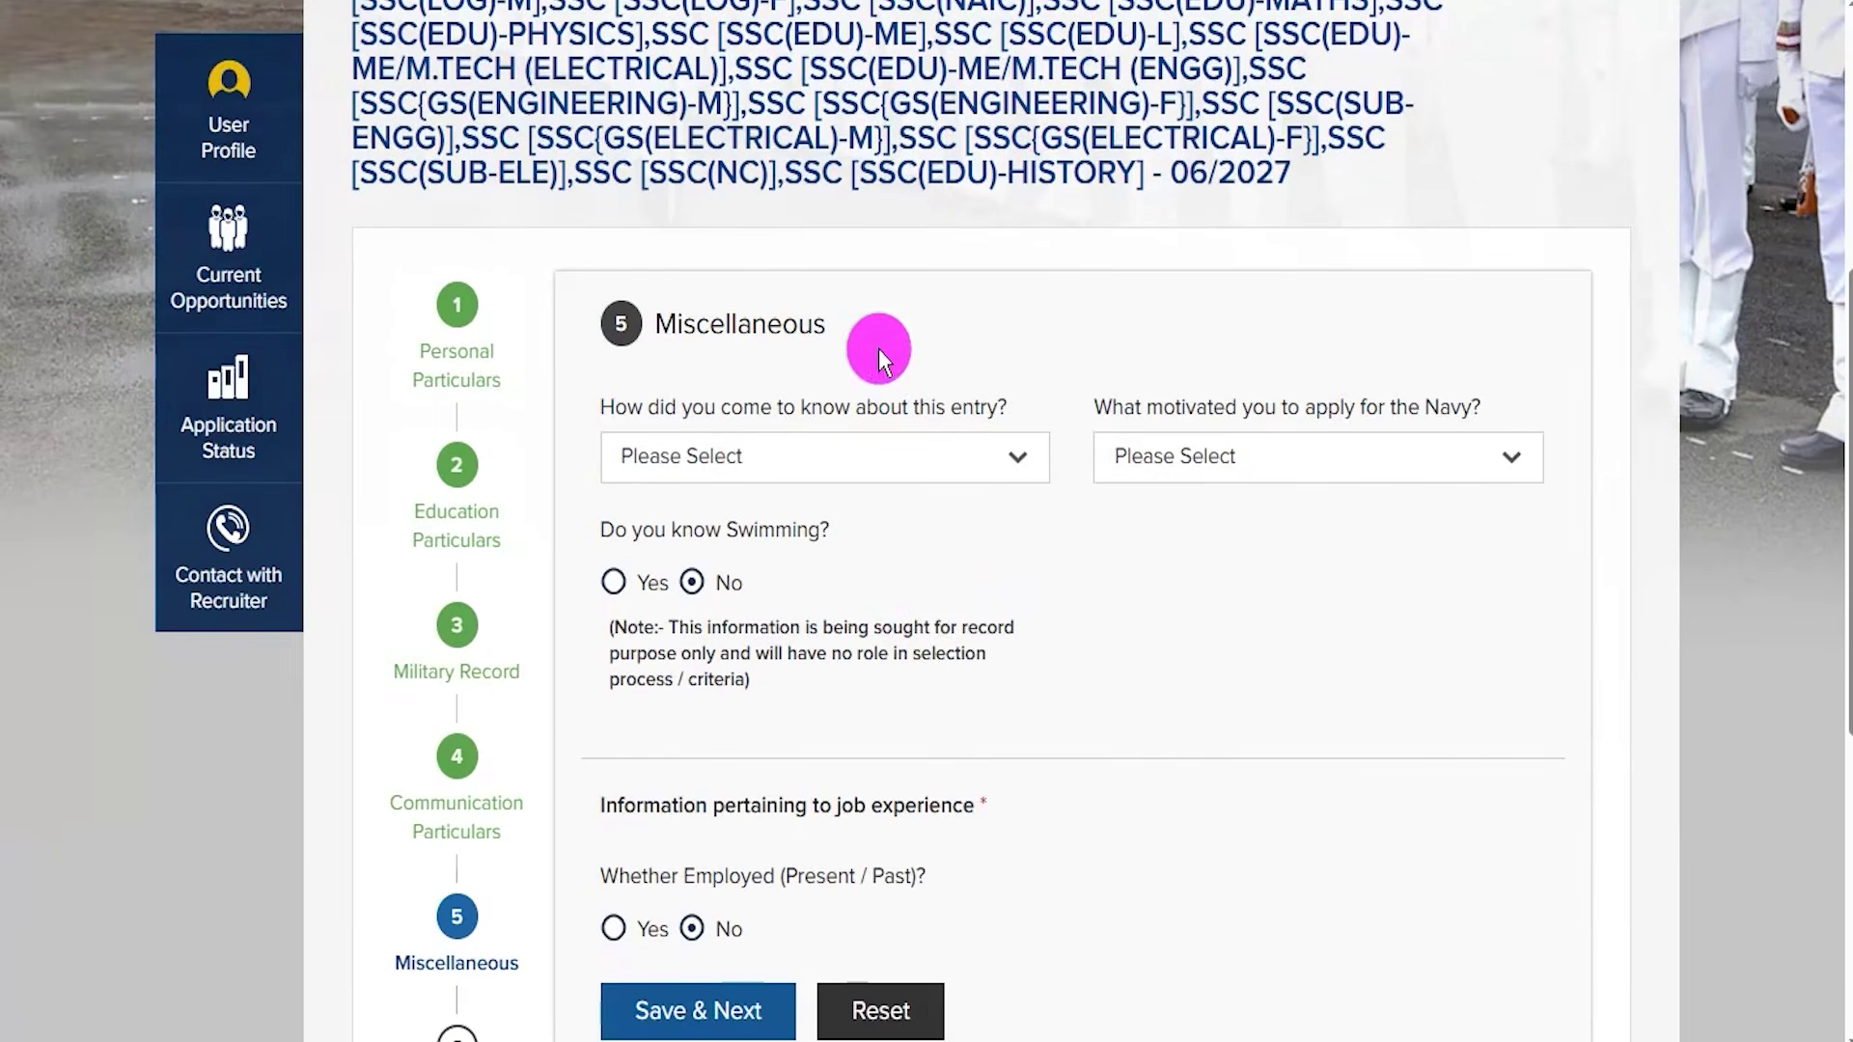
pyautogui.click(818, 456)
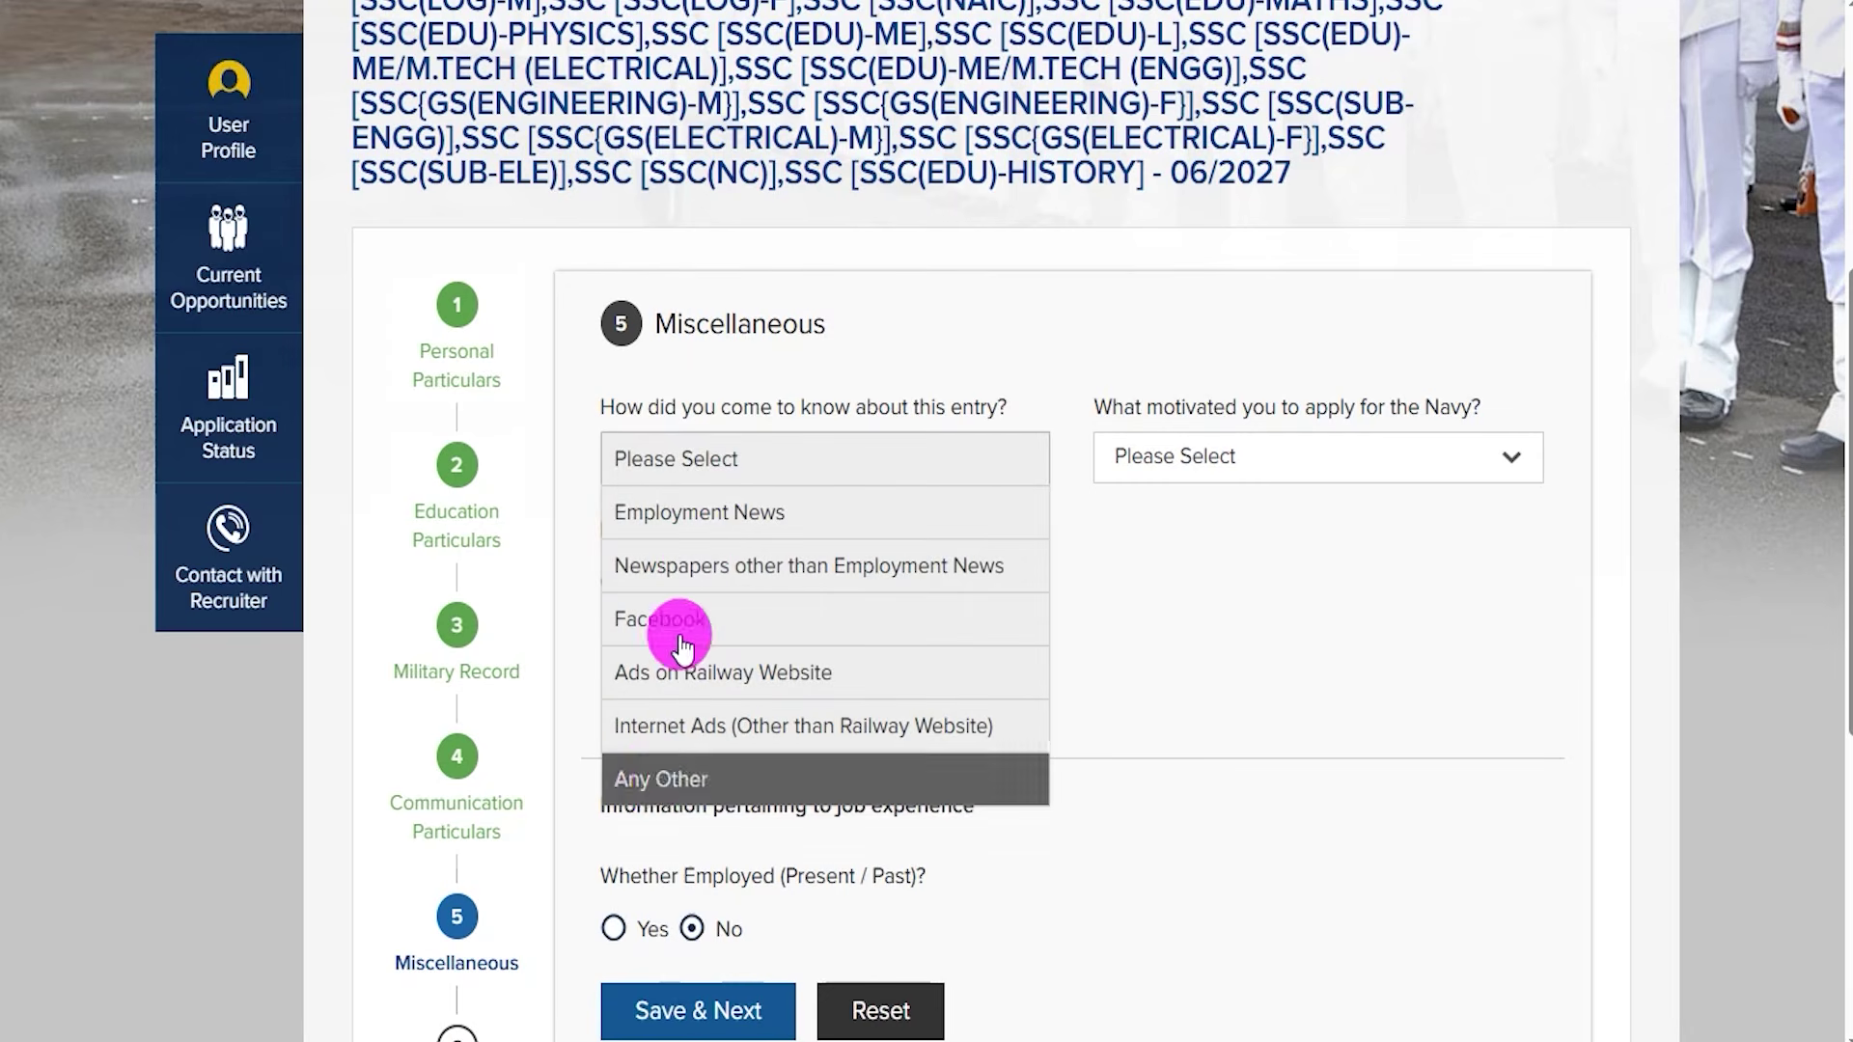
pyautogui.click(694, 512)
pyautogui.click(1156, 458)
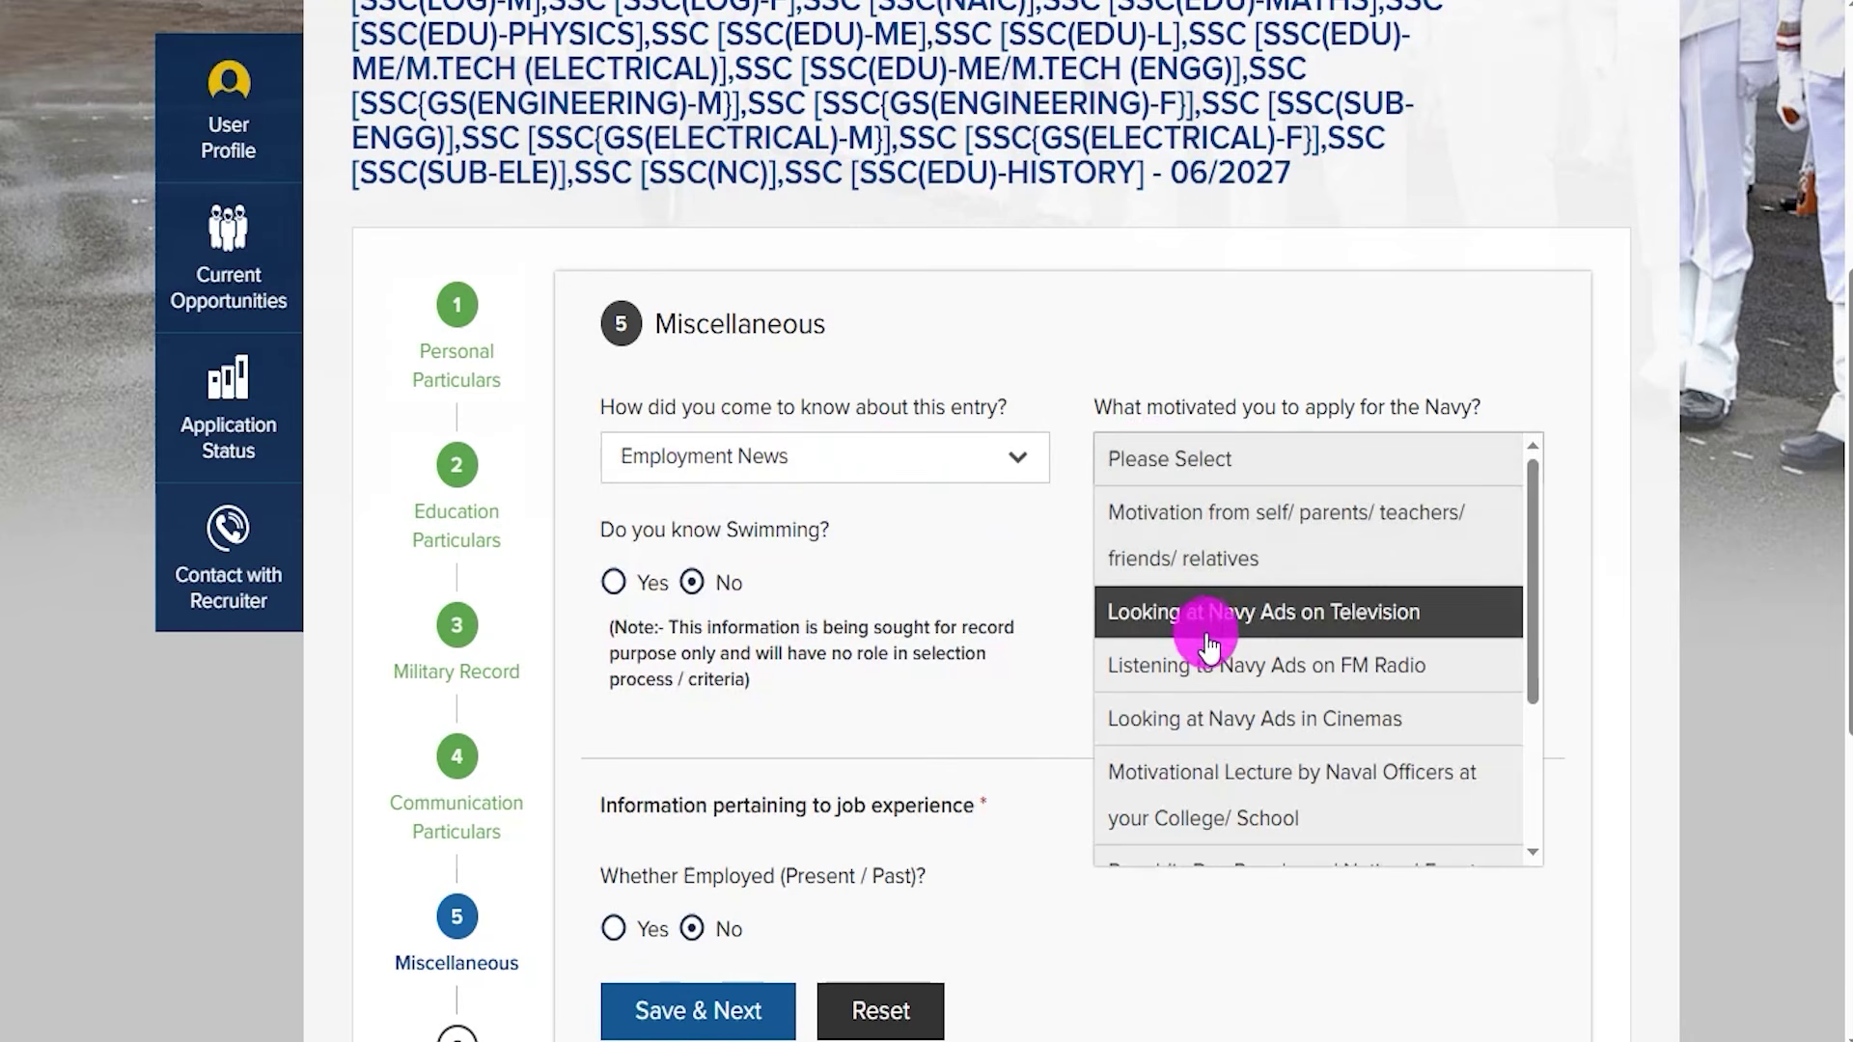
pyautogui.click(1212, 719)
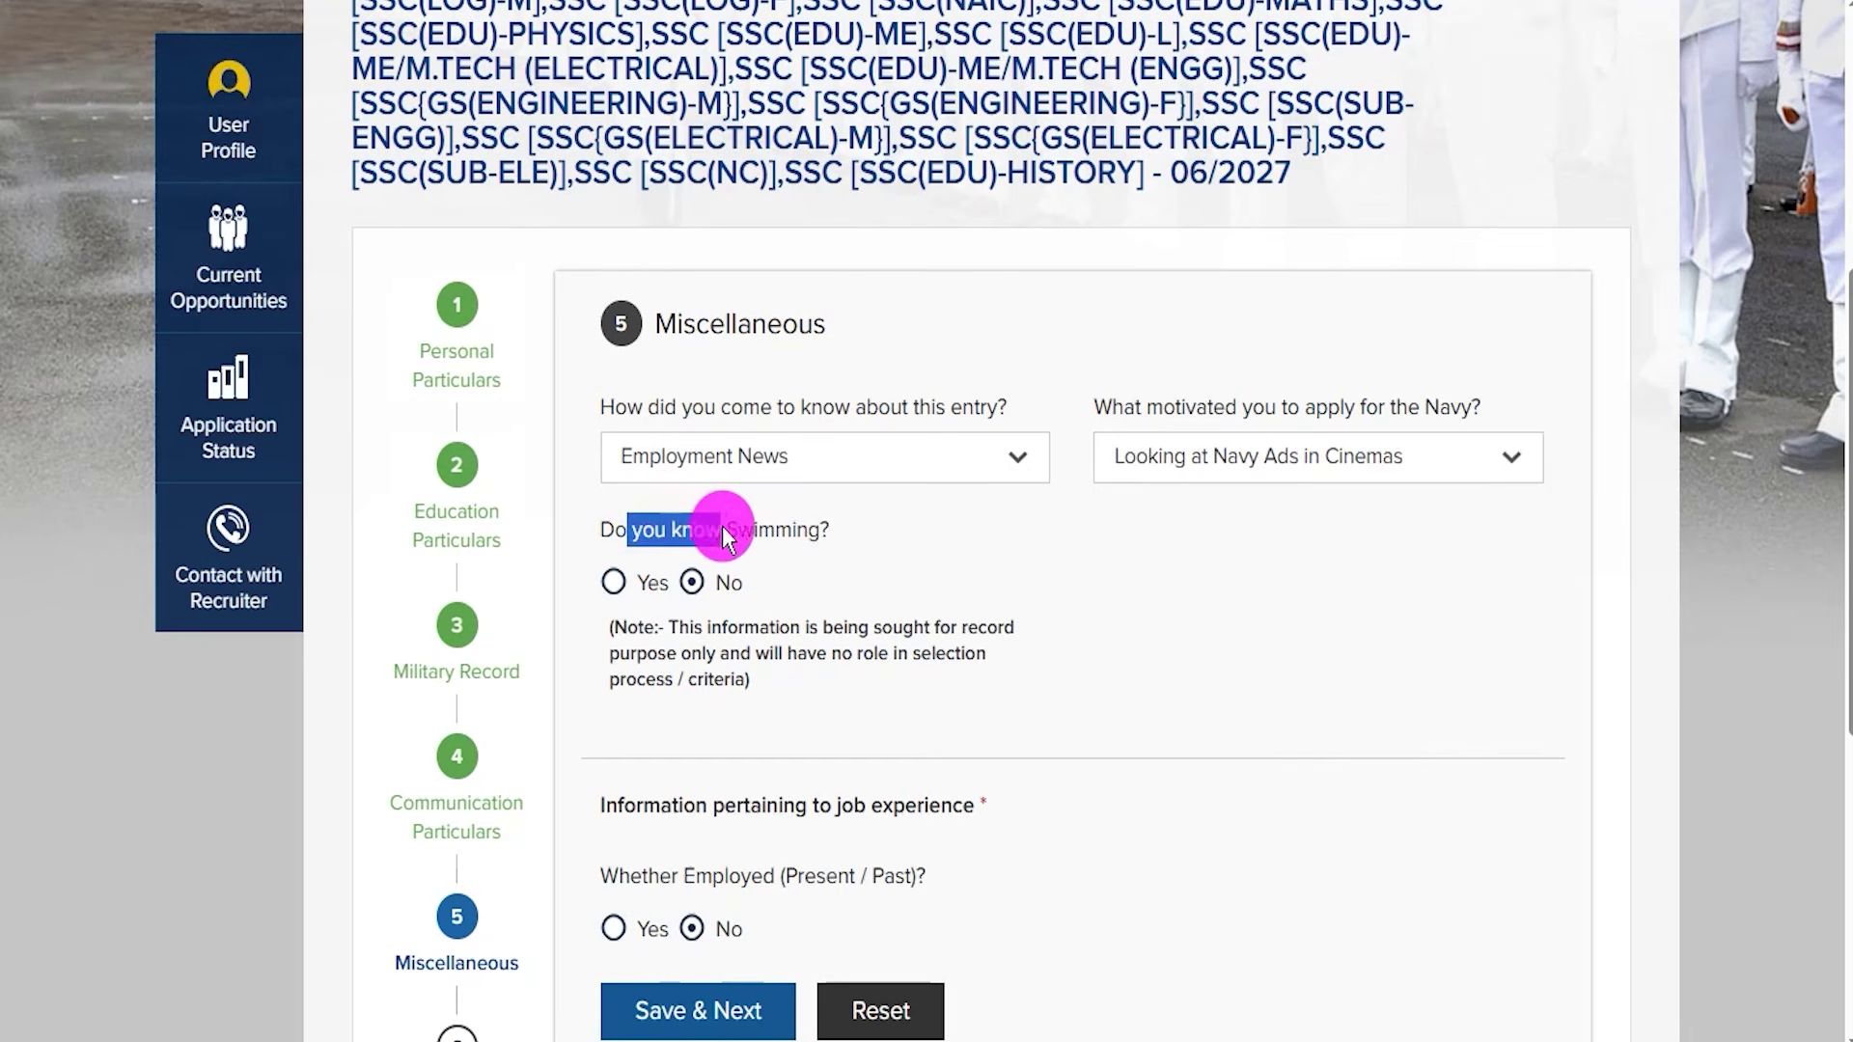
# Answer No to knowing swimming in the Miscellaneous section
pyautogui.moveTo(783, 525); pyautogui.dragTo(792, 529)
pyautogui.click(692, 582)
pyautogui.scroll(-3, 805, 693)
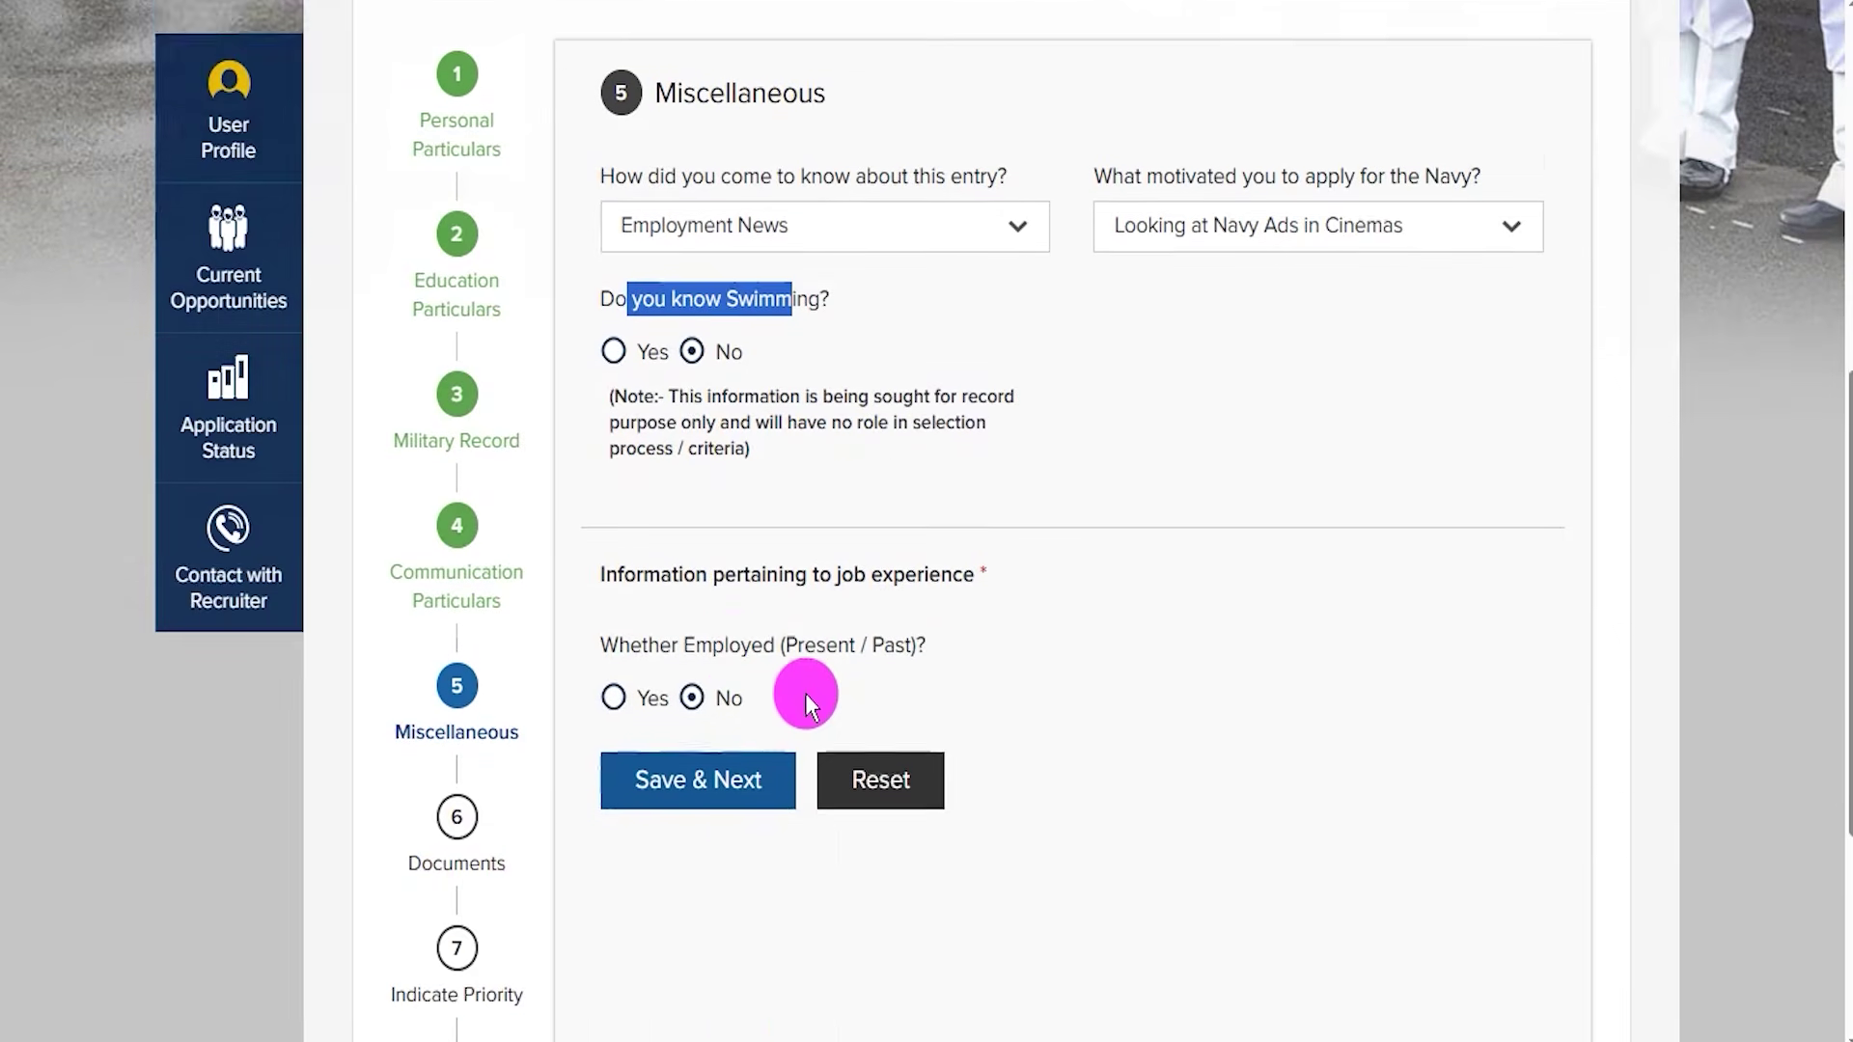
# Answer Yes to present or past employment and examine the company name and experience fields
pyautogui.moveTo(798, 584); pyautogui.dragTo(891, 589)
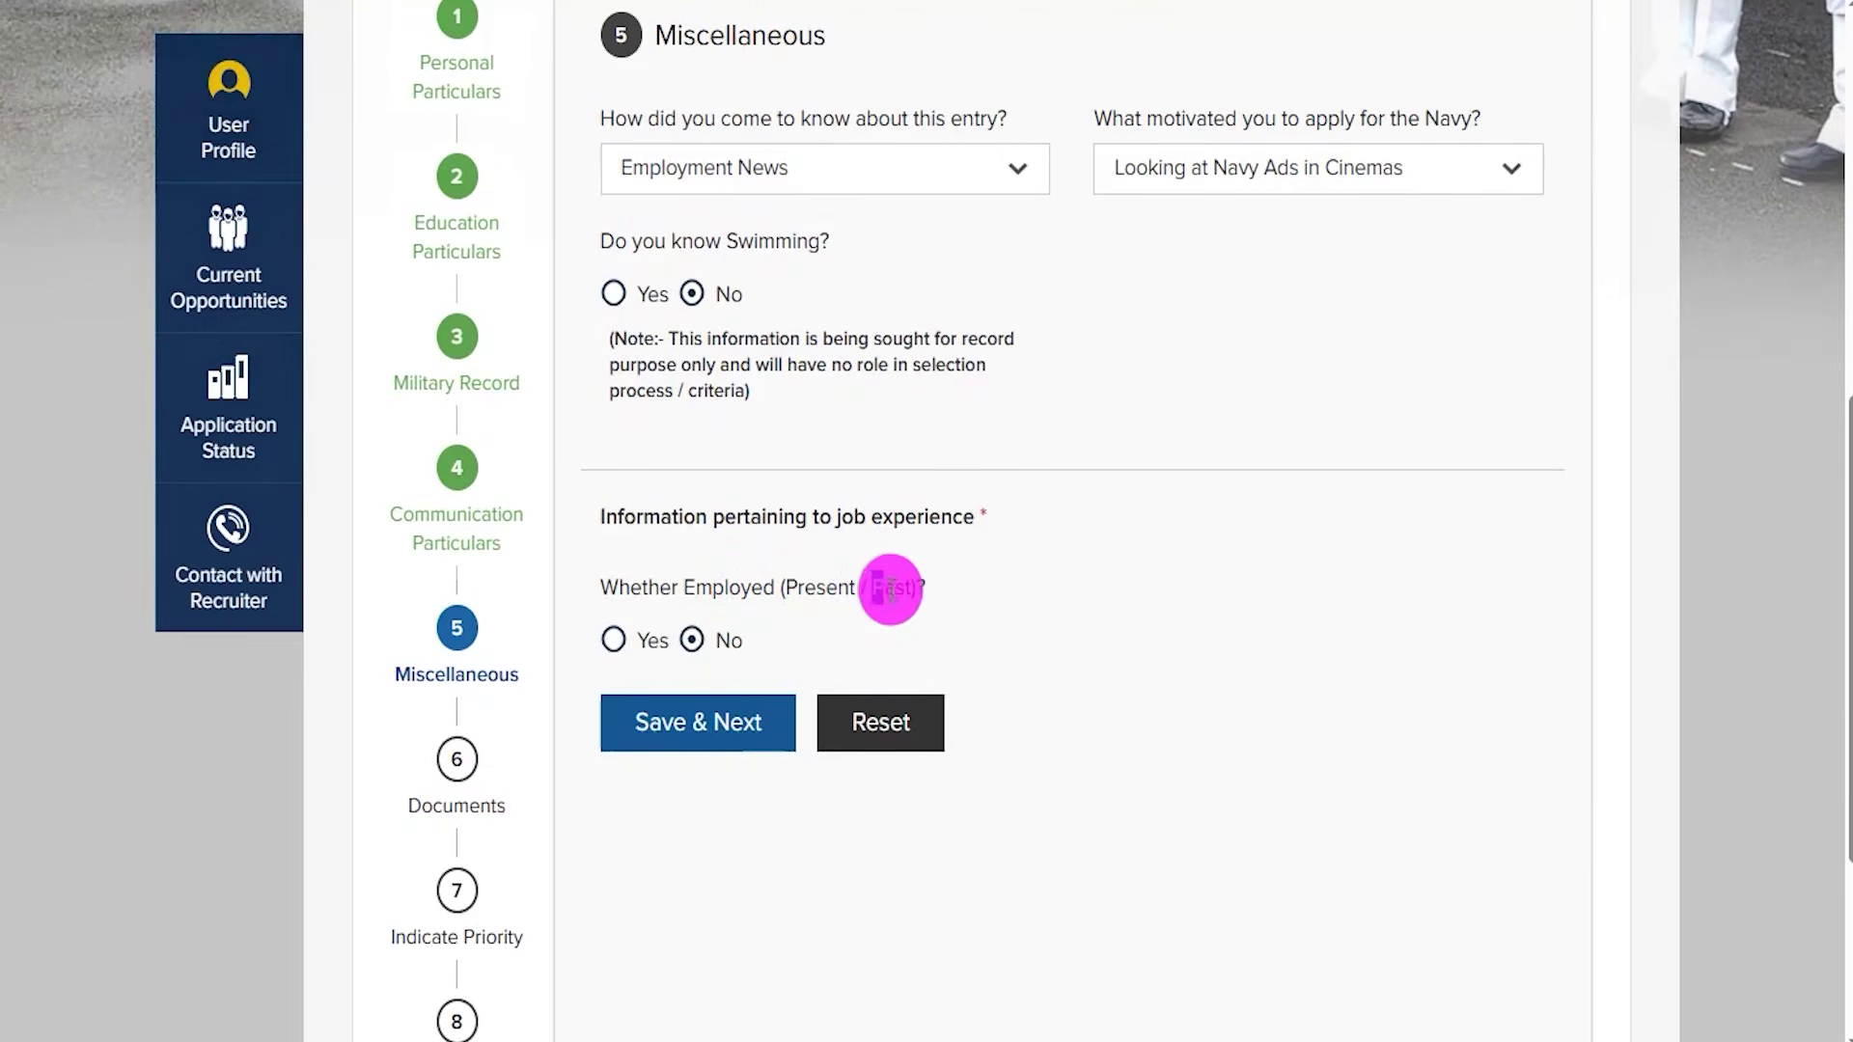
pyautogui.click(613, 641)
pyautogui.scroll(-3, 873, 695)
pyautogui.click(693, 532)
pyautogui.click(1190, 540)
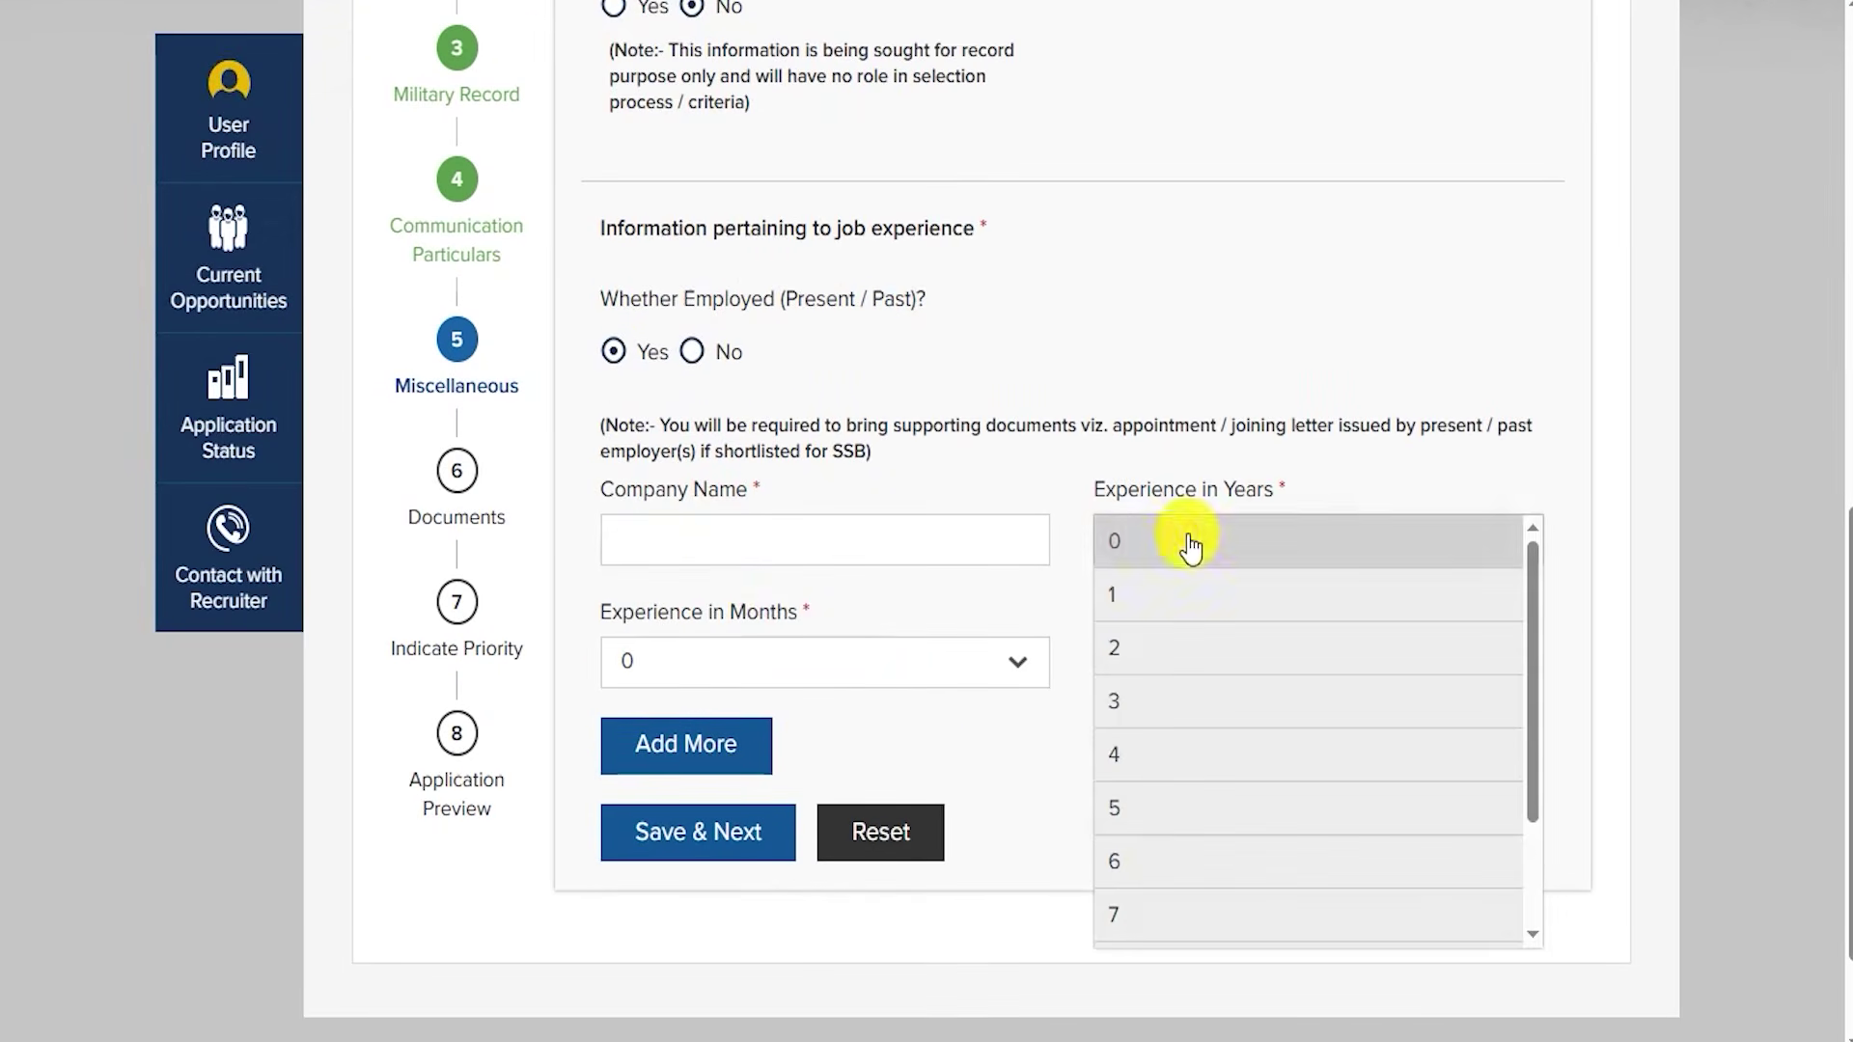
pyautogui.click(1012, 507)
pyautogui.click(819, 656)
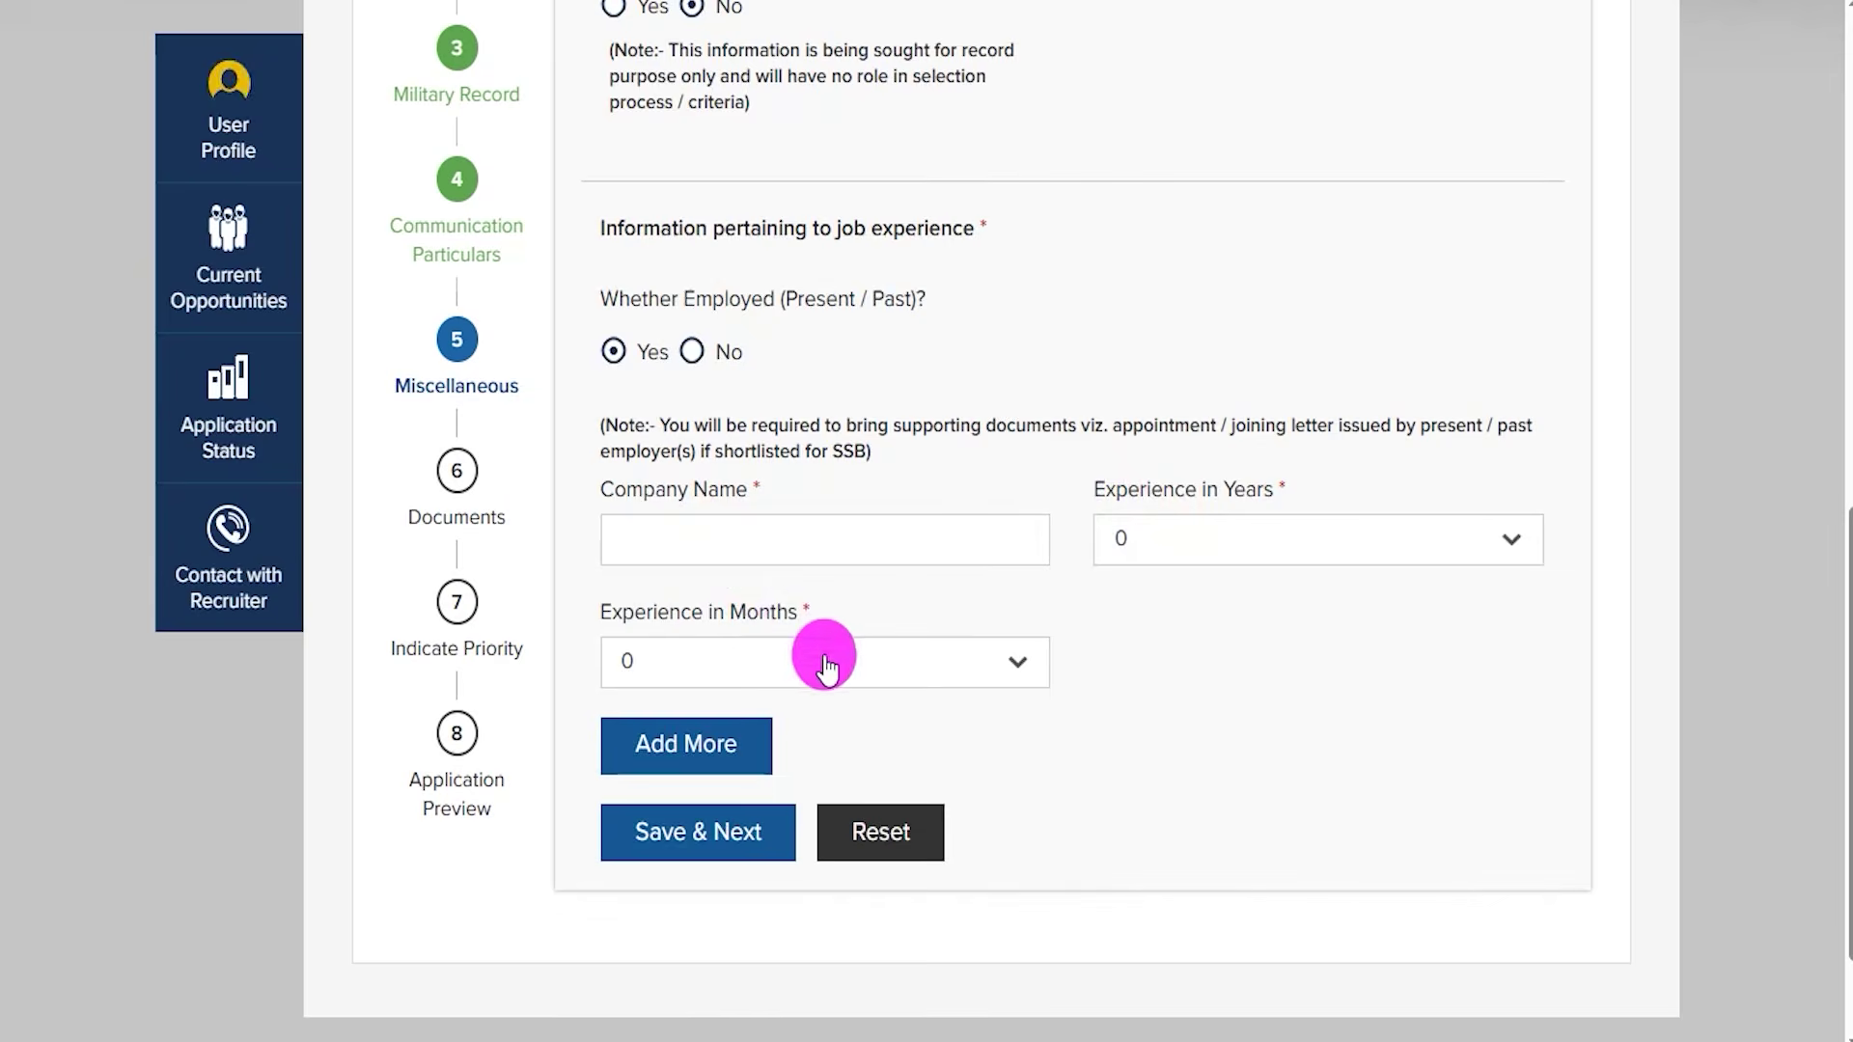
pyautogui.click(1129, 675)
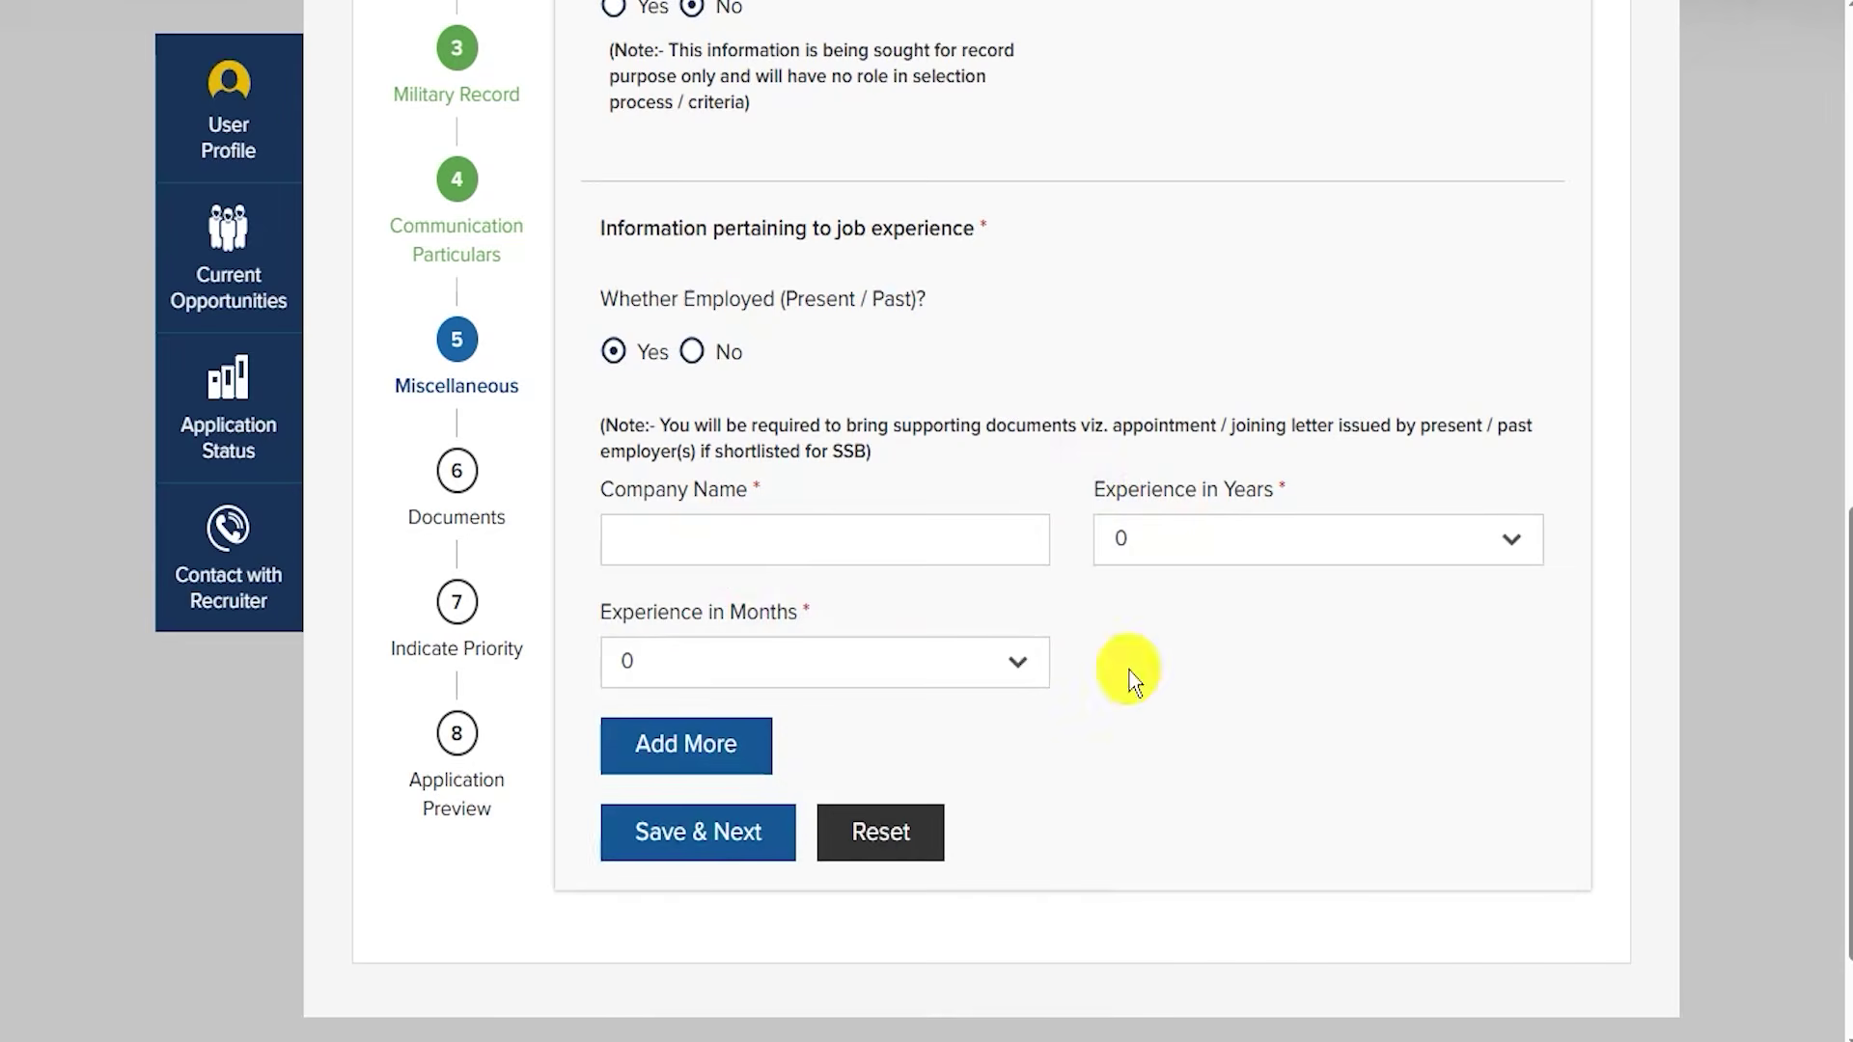
# Answer No to present or past employment and save the Miscellaneous section to proceed to Documents
pyautogui.click(693, 353)
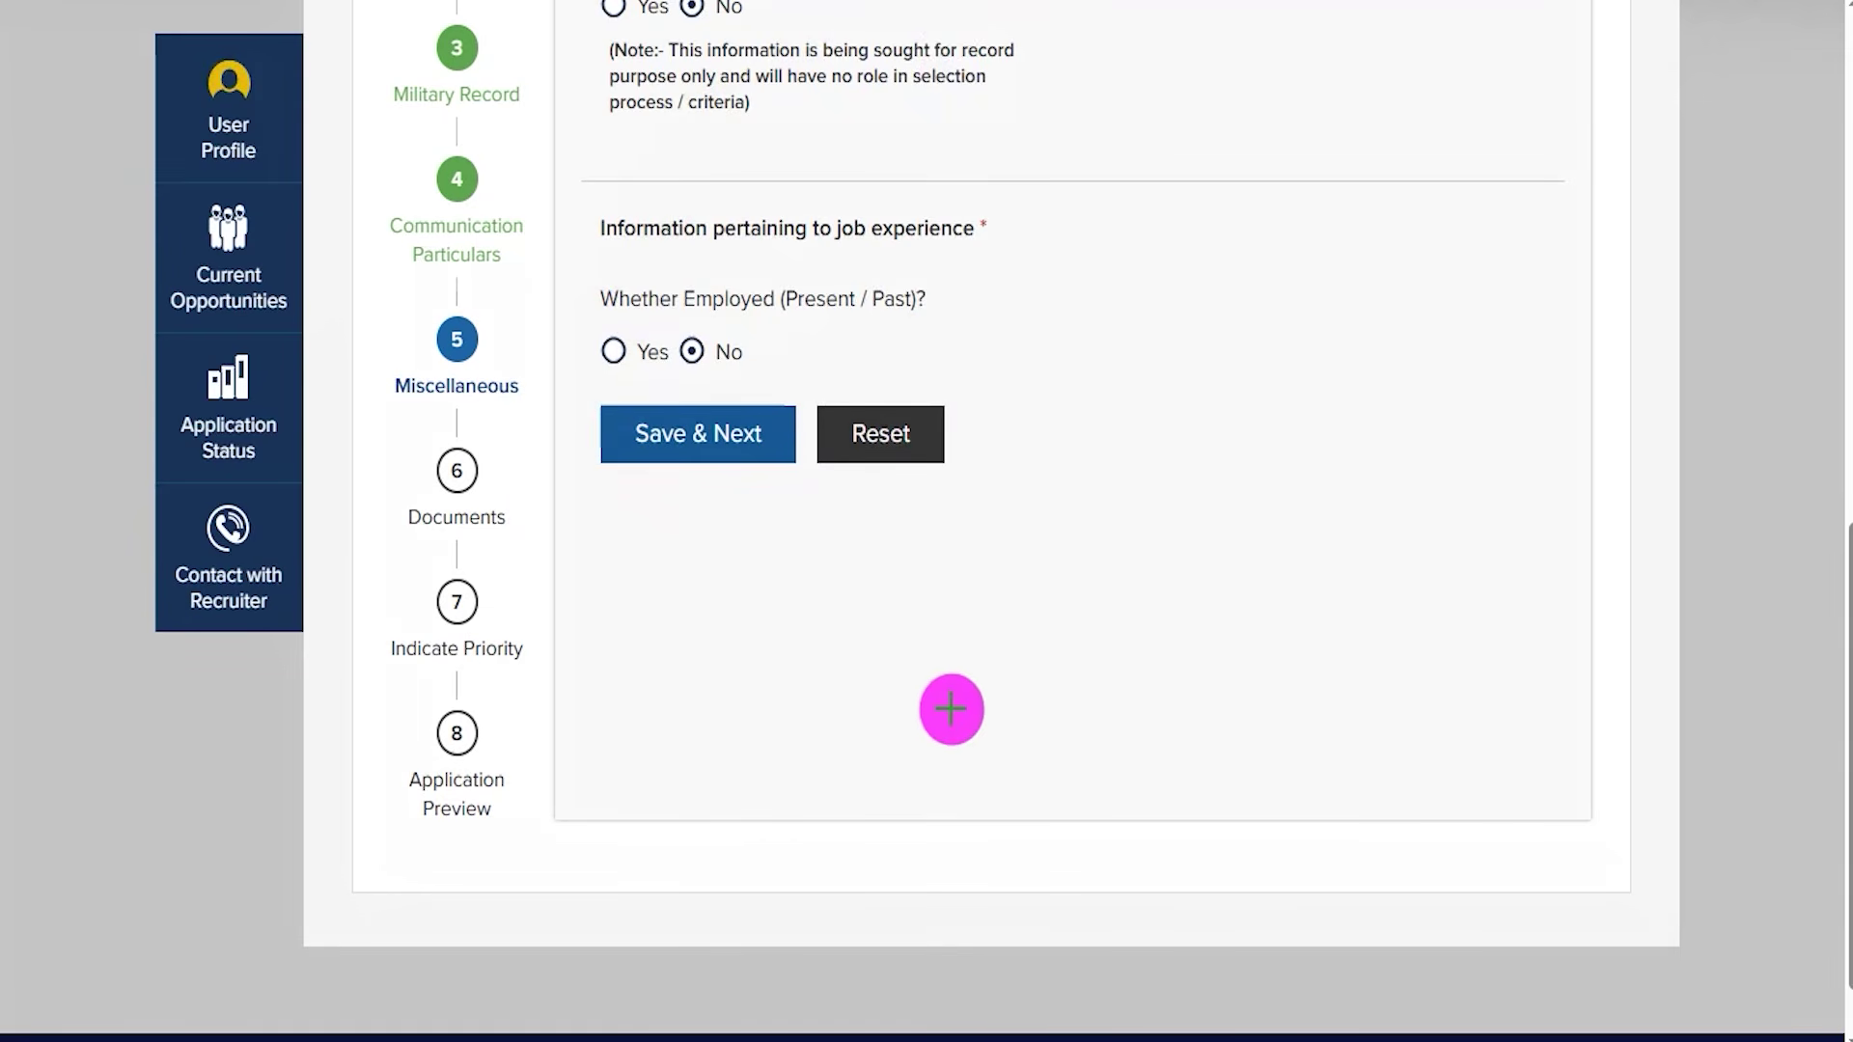
pyautogui.click(760, 455)
# Check the uploaded B.Tech marksheets, 10th passing certificate, state residence proof, passport size photograph and signature
pyautogui.moveTo(897, 480); pyautogui.dragTo(972, 417)
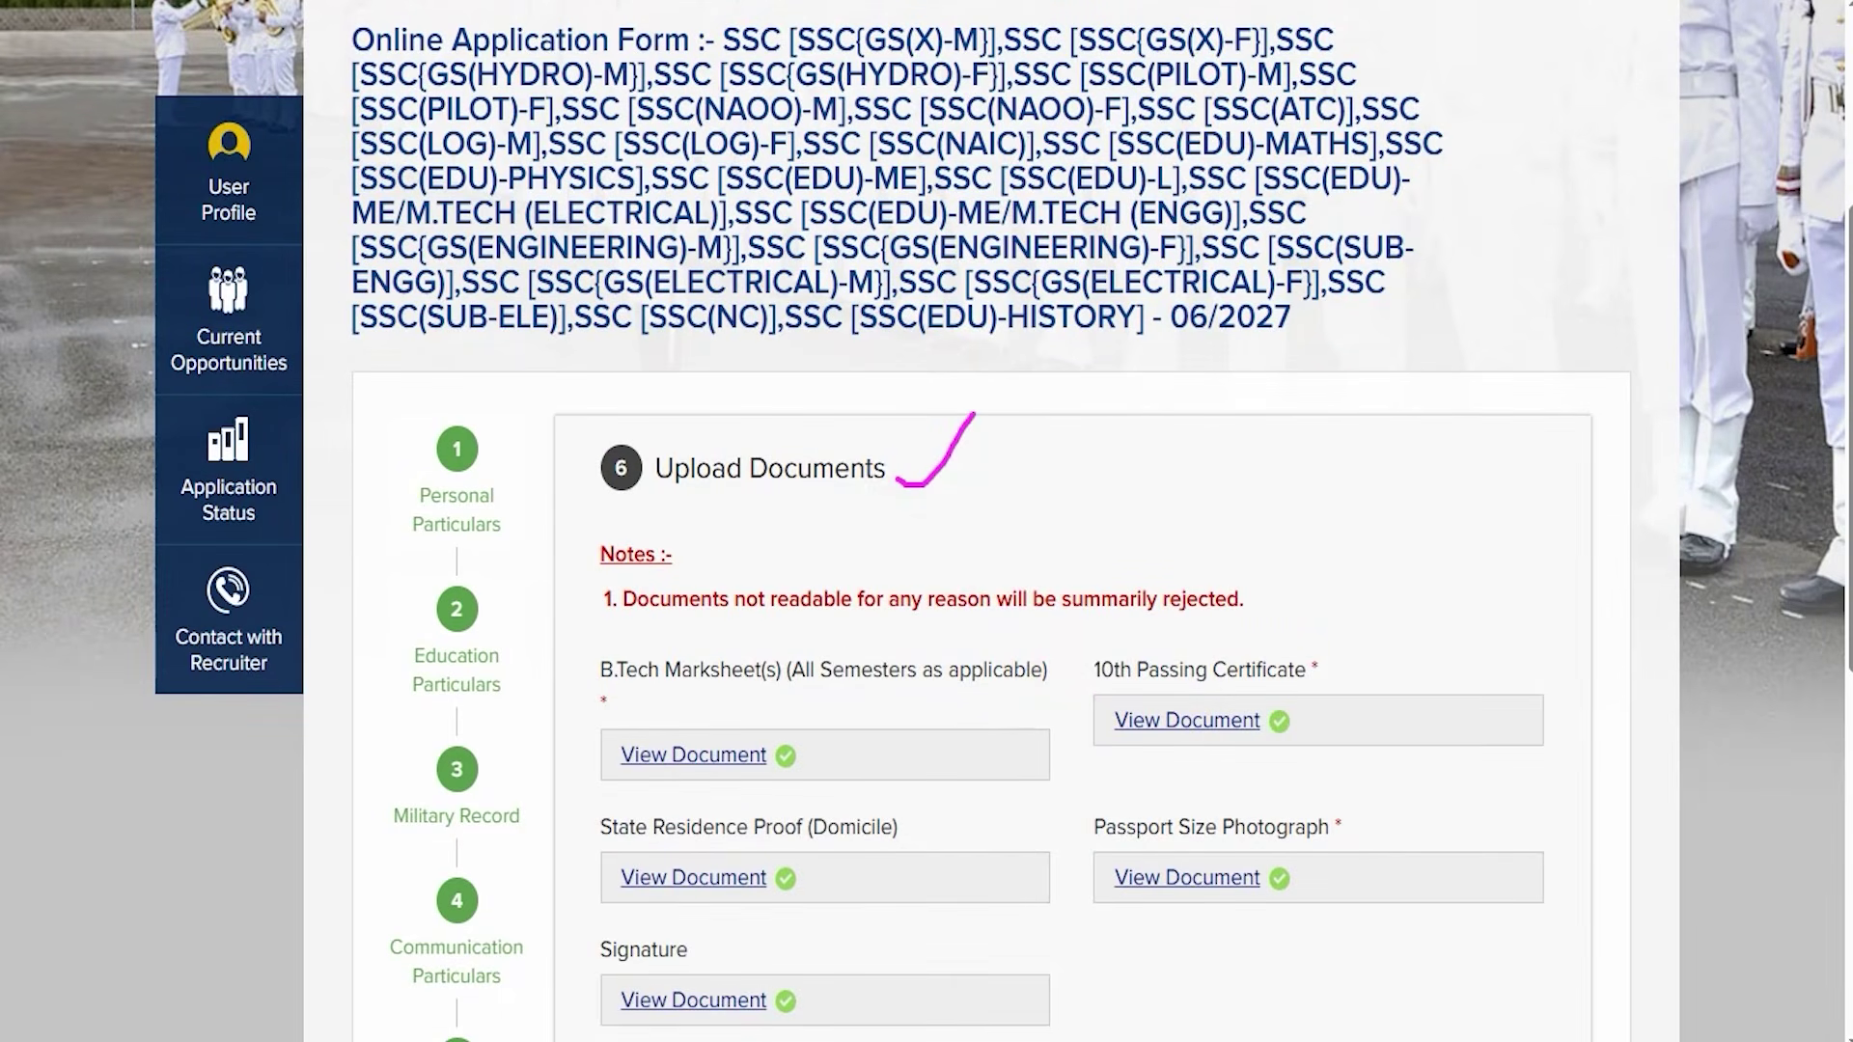
pyautogui.scroll(-3, 909, 570)
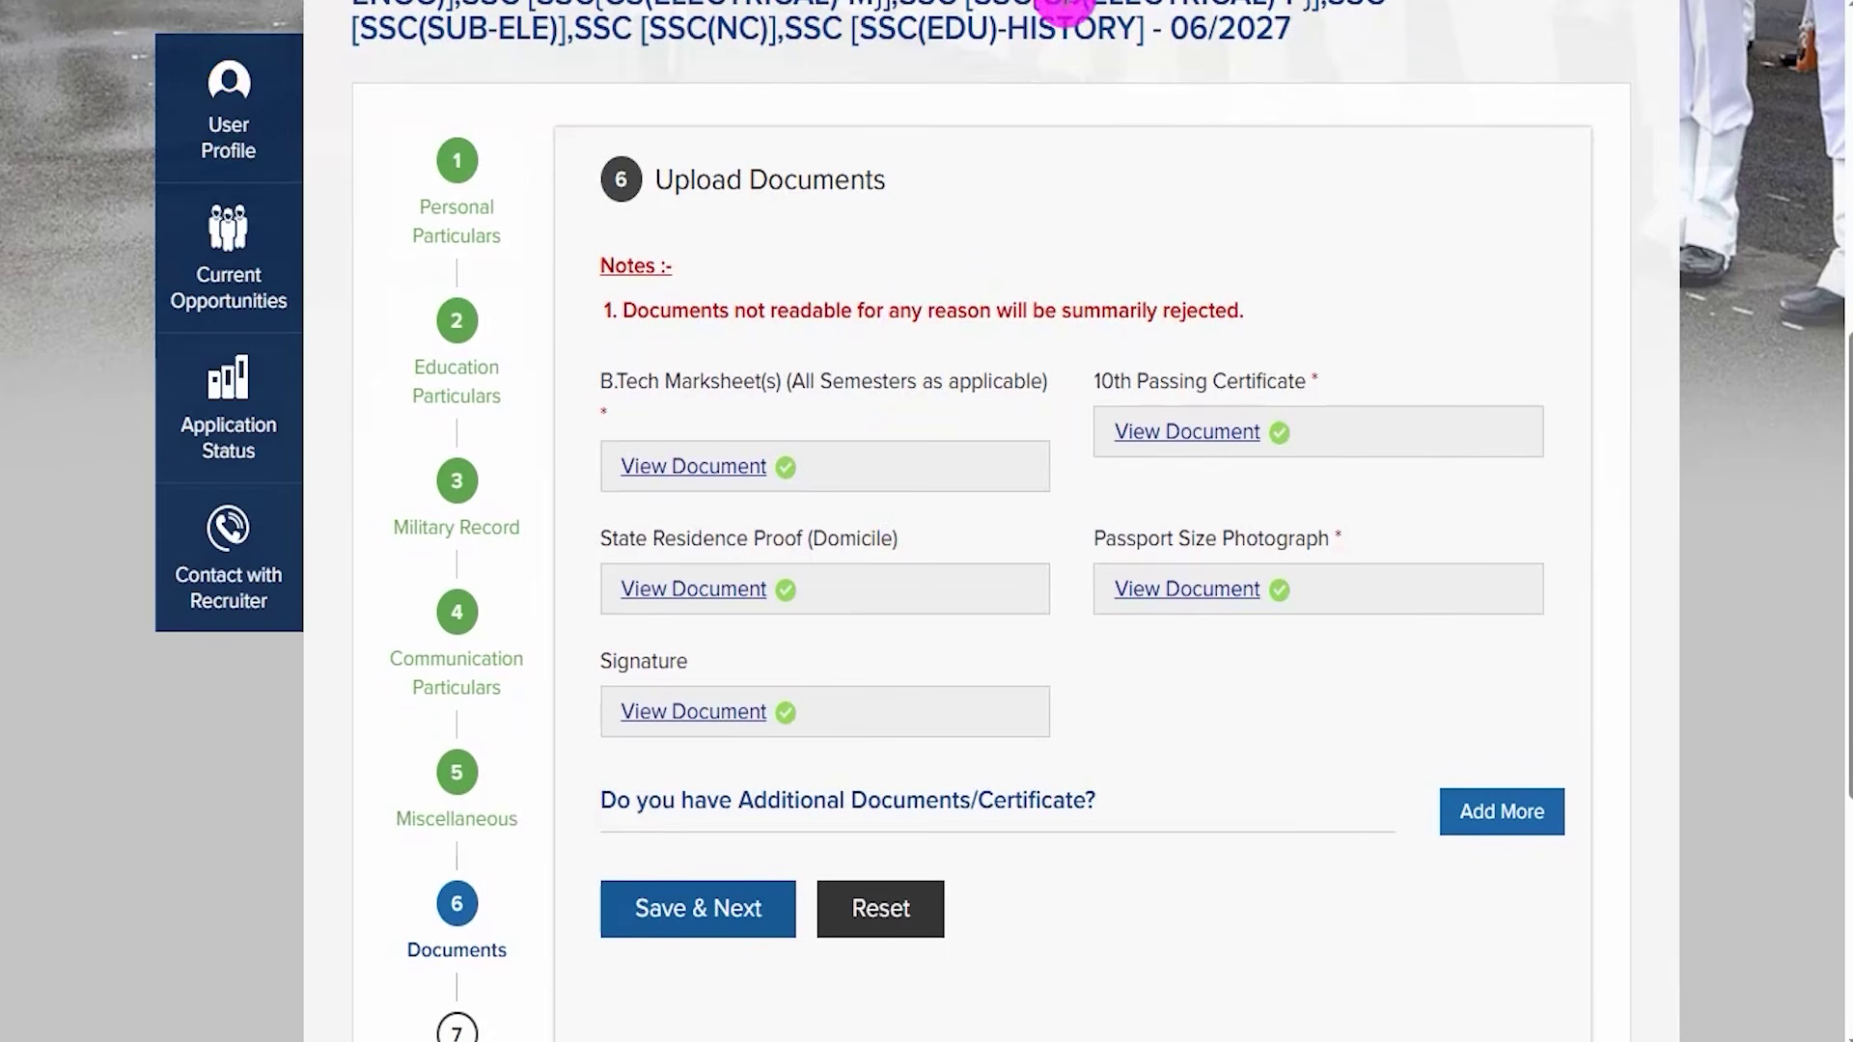
pyautogui.moveTo(757, 448); pyautogui.dragTo(886, 379)
pyautogui.moveTo(1288, 423); pyautogui.dragTo(1354, 344)
pyautogui.moveTo(827, 592); pyautogui.dragTo(936, 559)
pyautogui.moveTo(1167, 593); pyautogui.dragTo(1191, 573)
pyautogui.moveTo(825, 736); pyautogui.dragTo(874, 708)
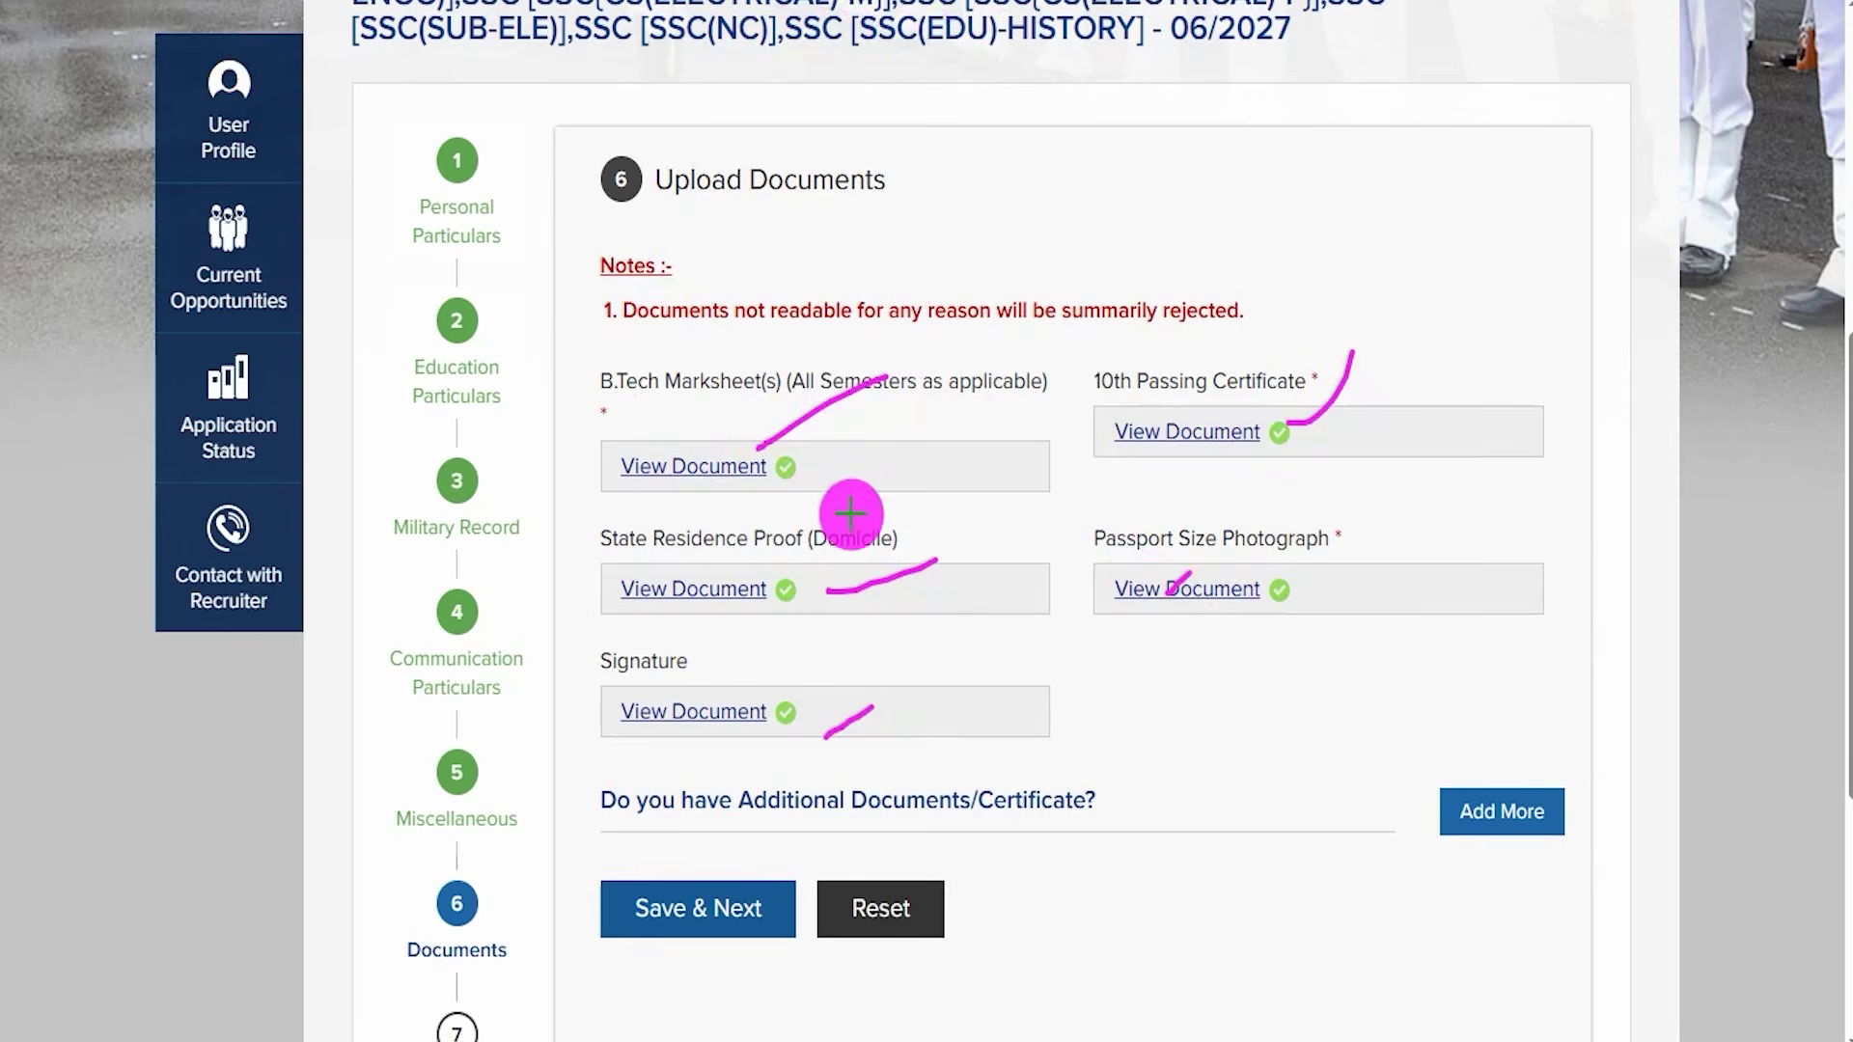
pyautogui.moveTo(844, 496); pyautogui.dragTo(912, 437)
pyautogui.moveTo(1324, 439); pyautogui.dragTo(1429, 360)
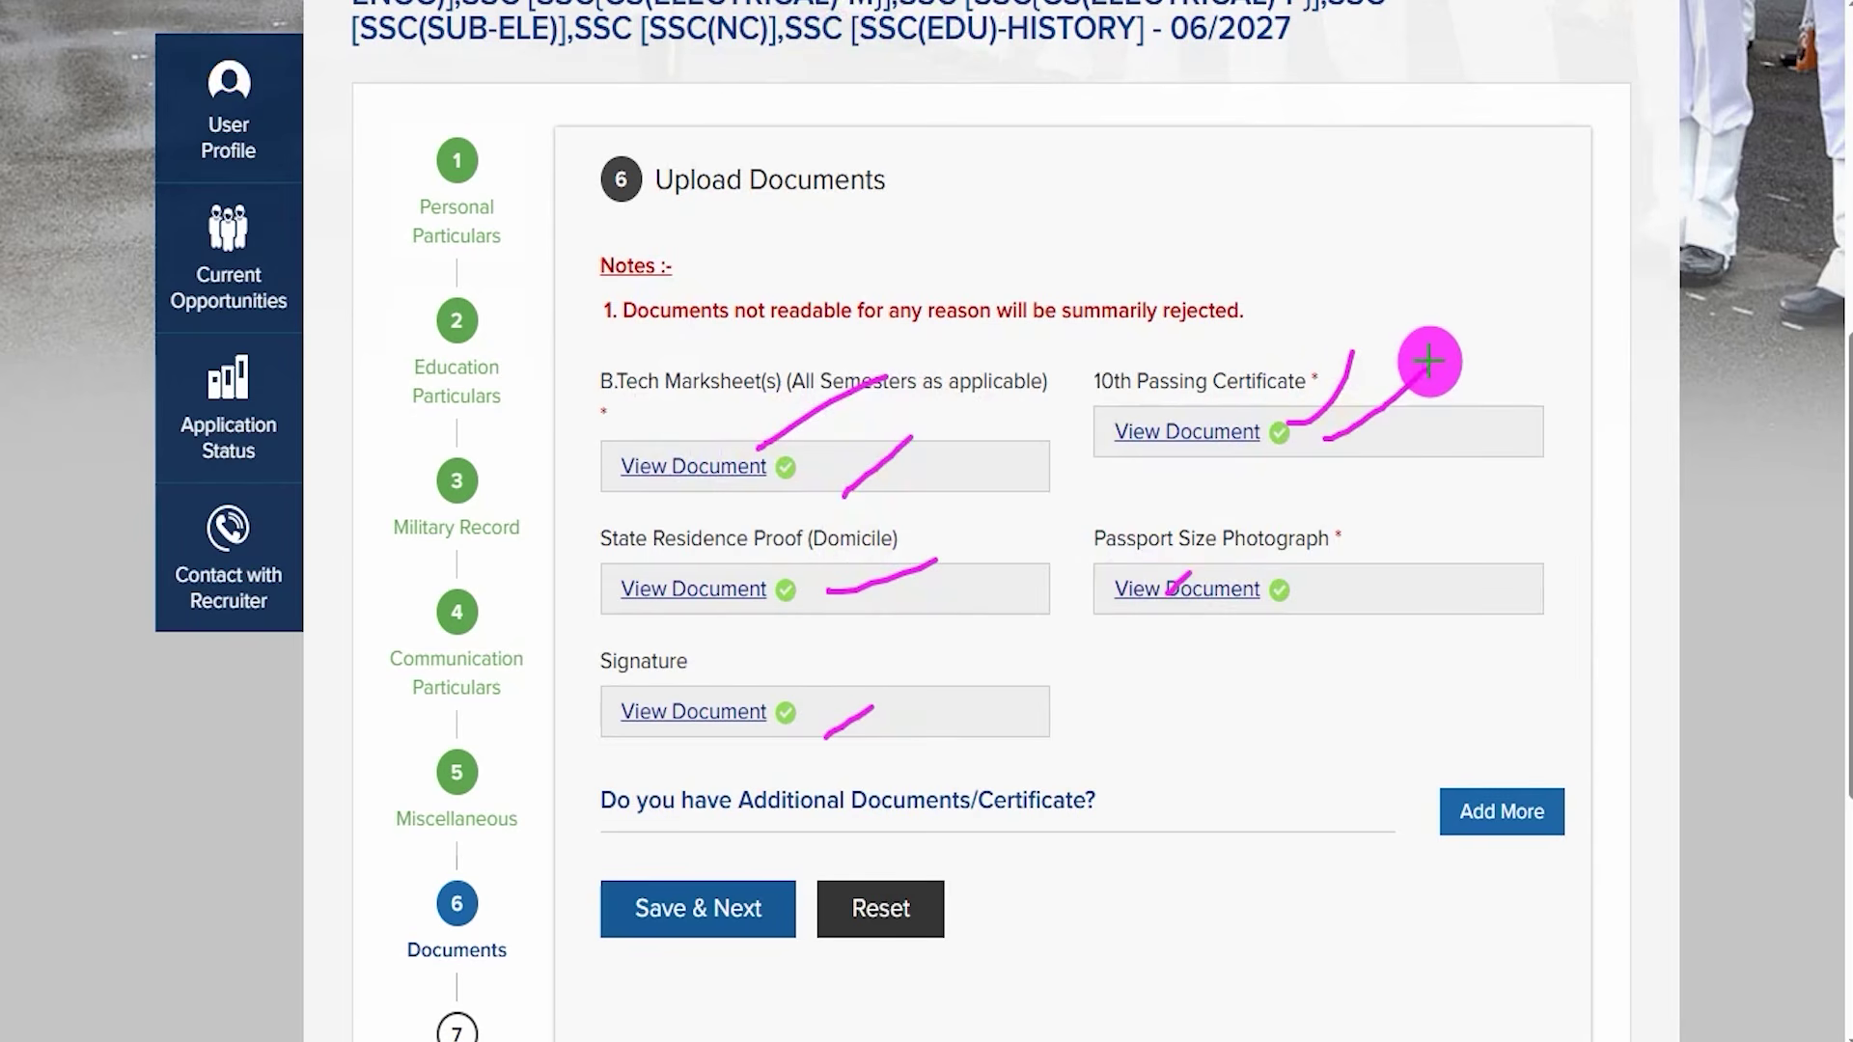
pyautogui.moveTo(898, 608); pyautogui.dragTo(991, 548)
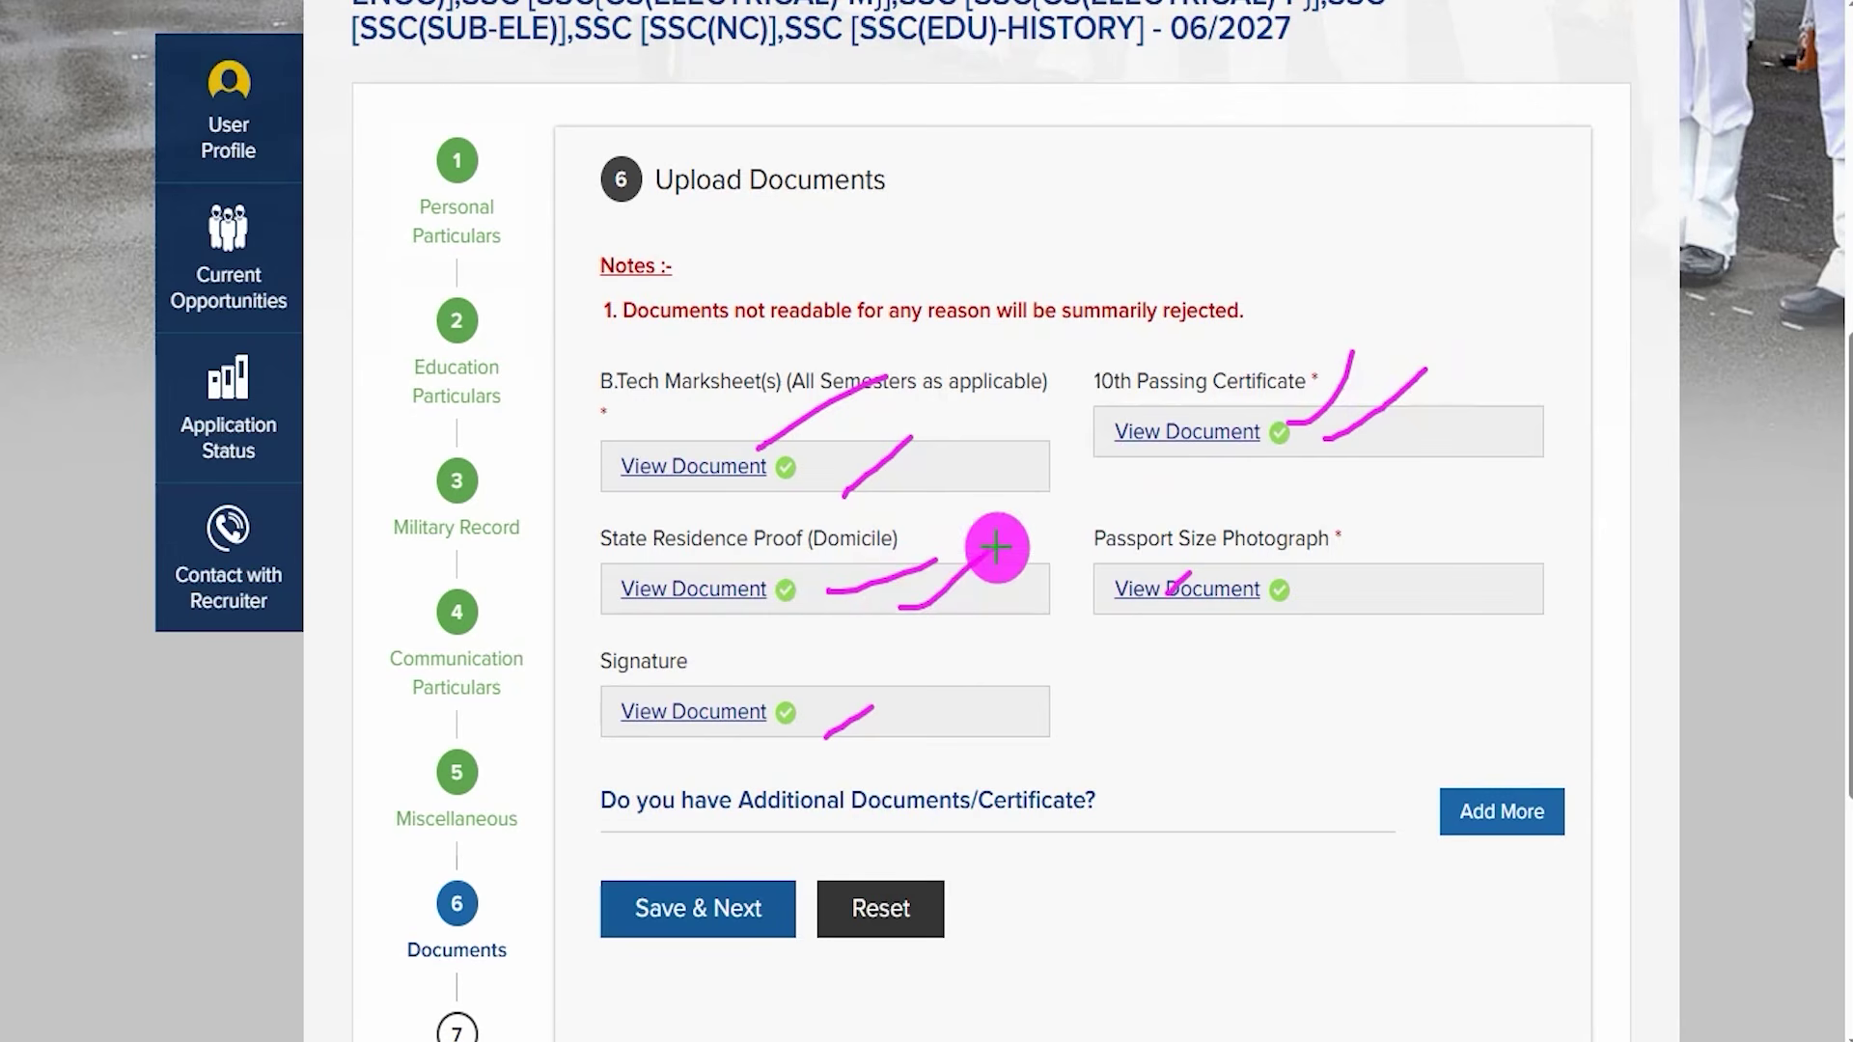
pyautogui.moveTo(1323, 596); pyautogui.dragTo(1407, 538)
pyautogui.moveTo(890, 726); pyautogui.dragTo(982, 657)
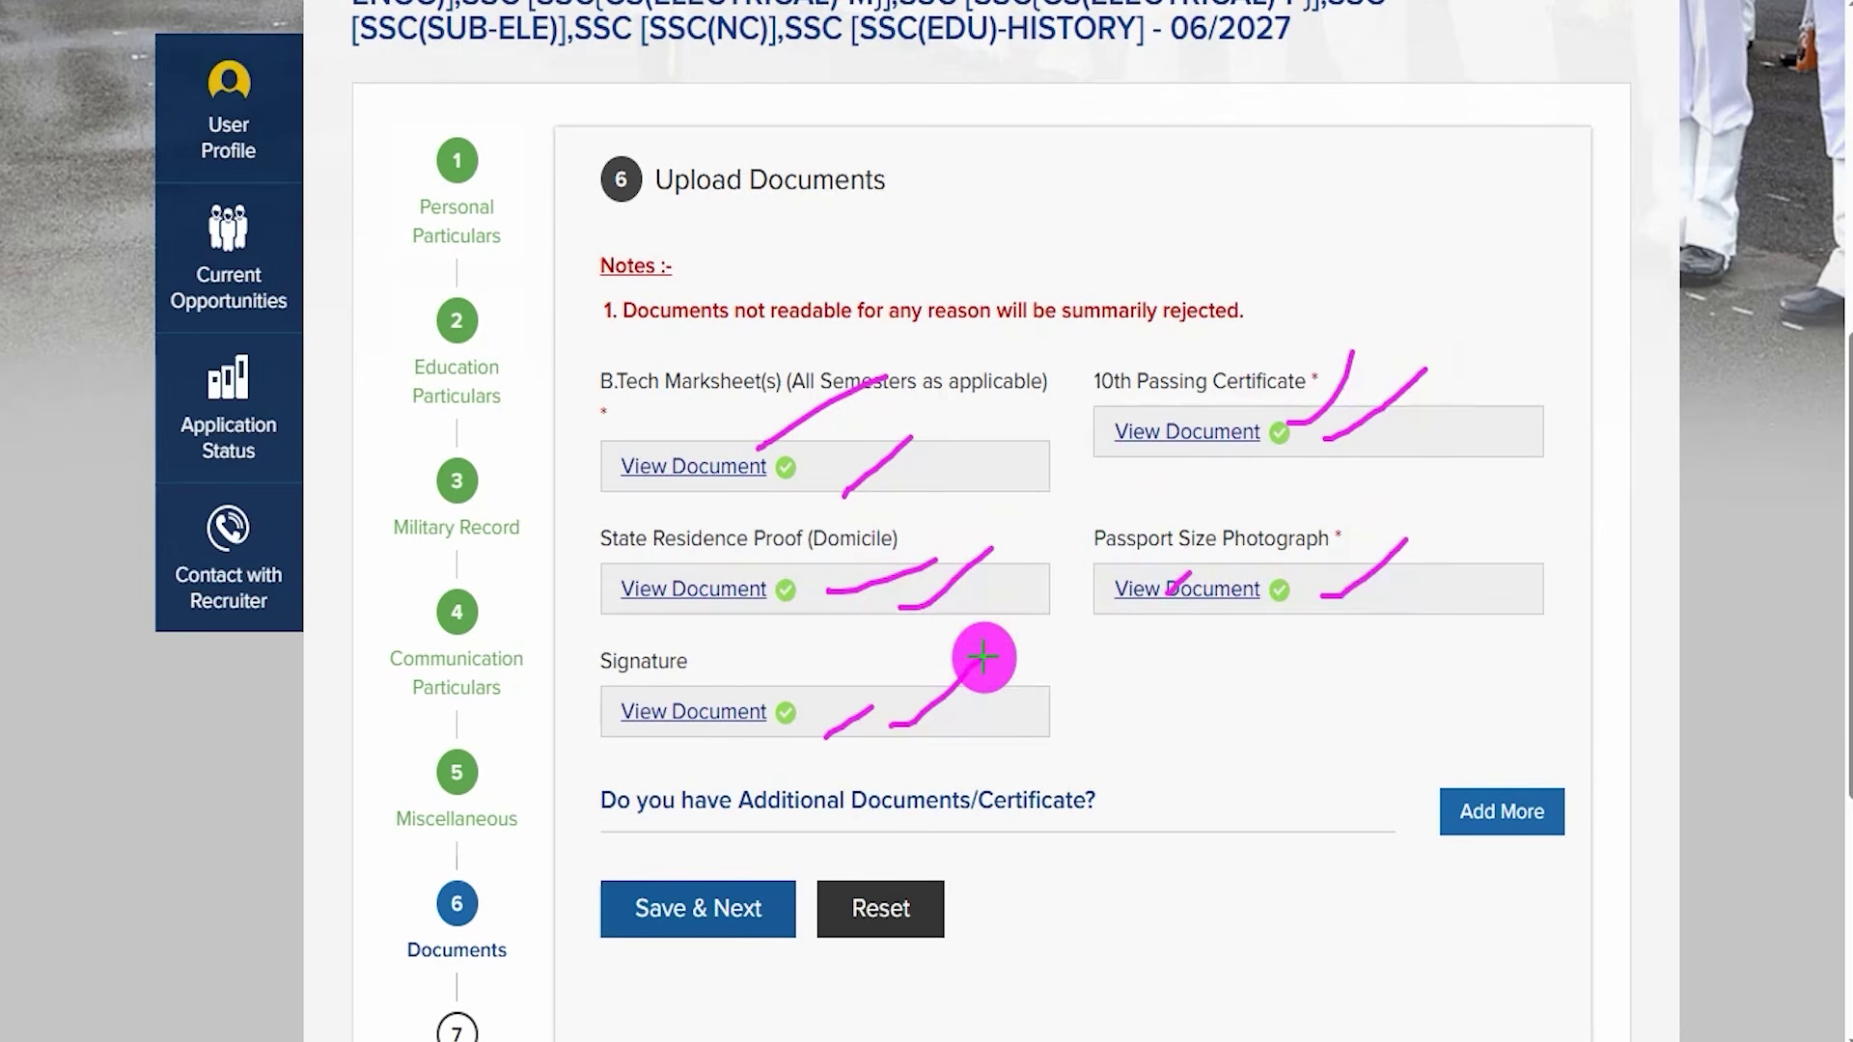
pyautogui.moveTo(1186, 473); pyautogui.dragTo(1249, 417)
pyautogui.moveTo(1177, 635); pyautogui.dragTo(1246, 531)
pyautogui.press('Escape')
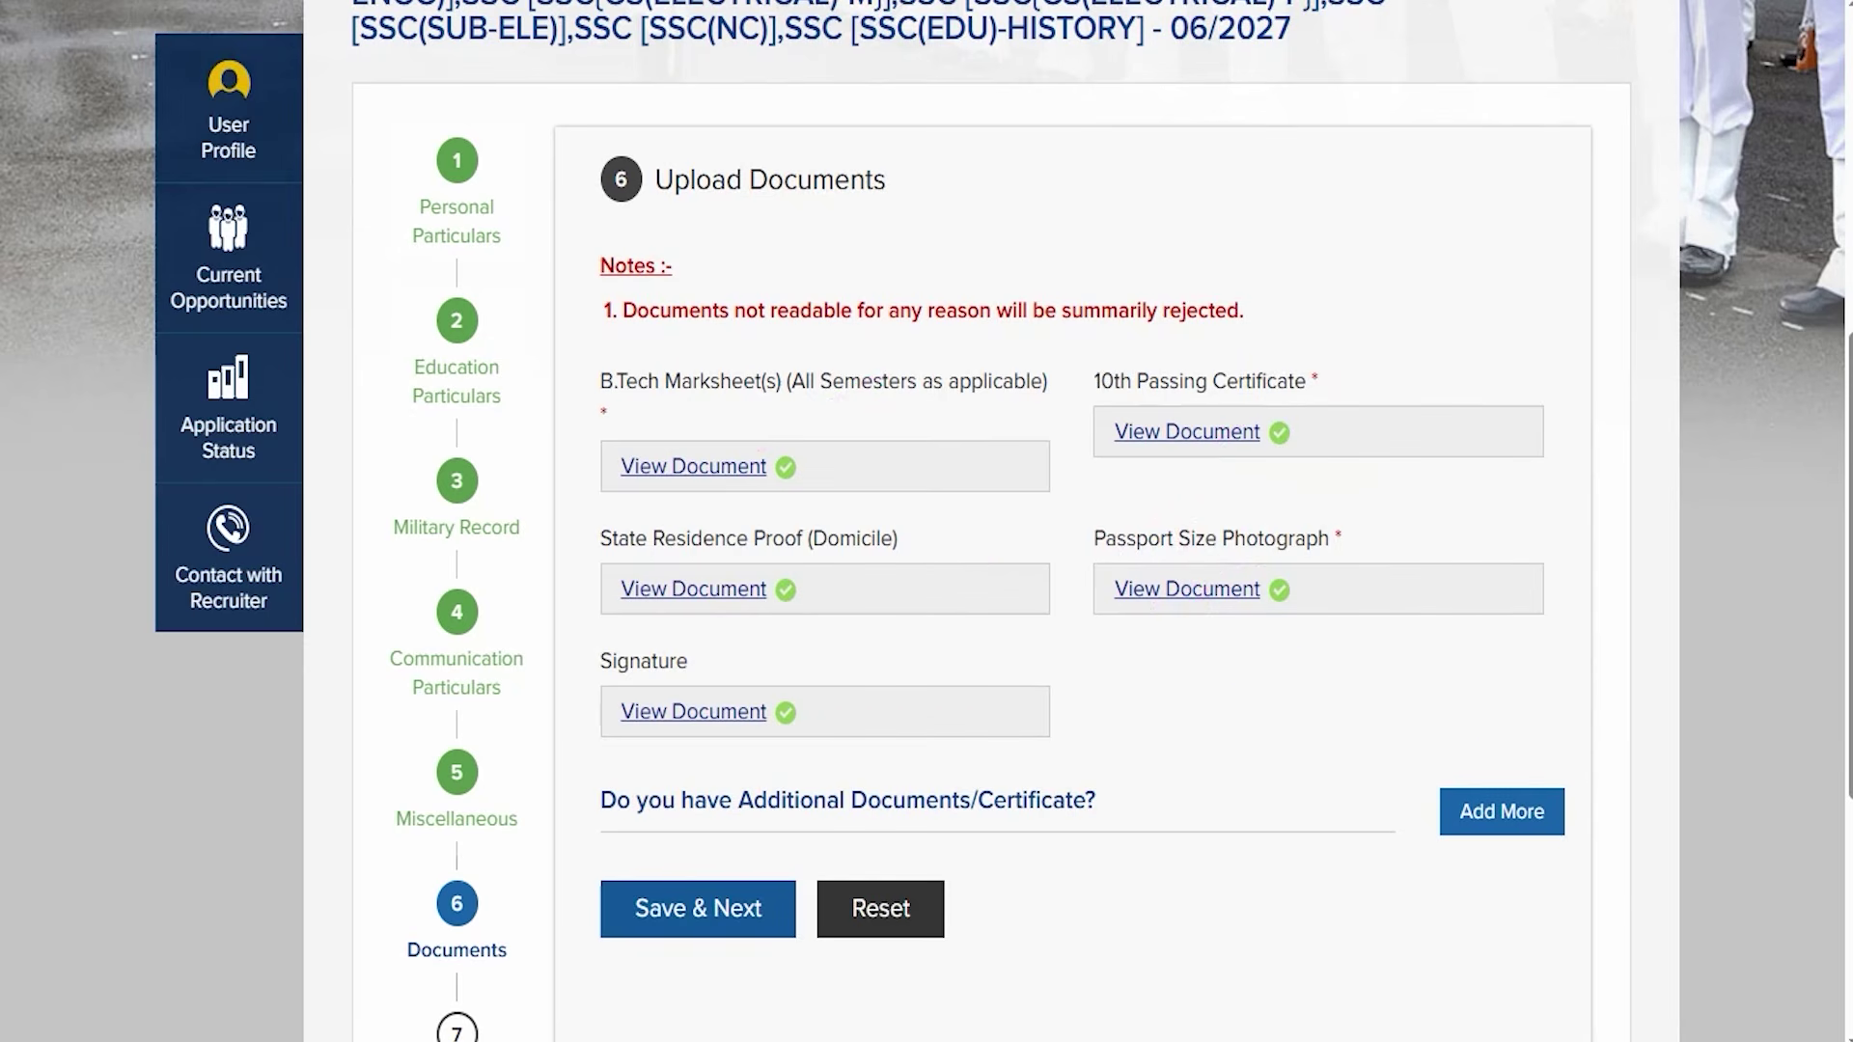
# Save the Documents section without adding further certificates to proceed to Indicate Priority
pyautogui.moveTo(1398, 753); pyautogui.dragTo(1597, 866)
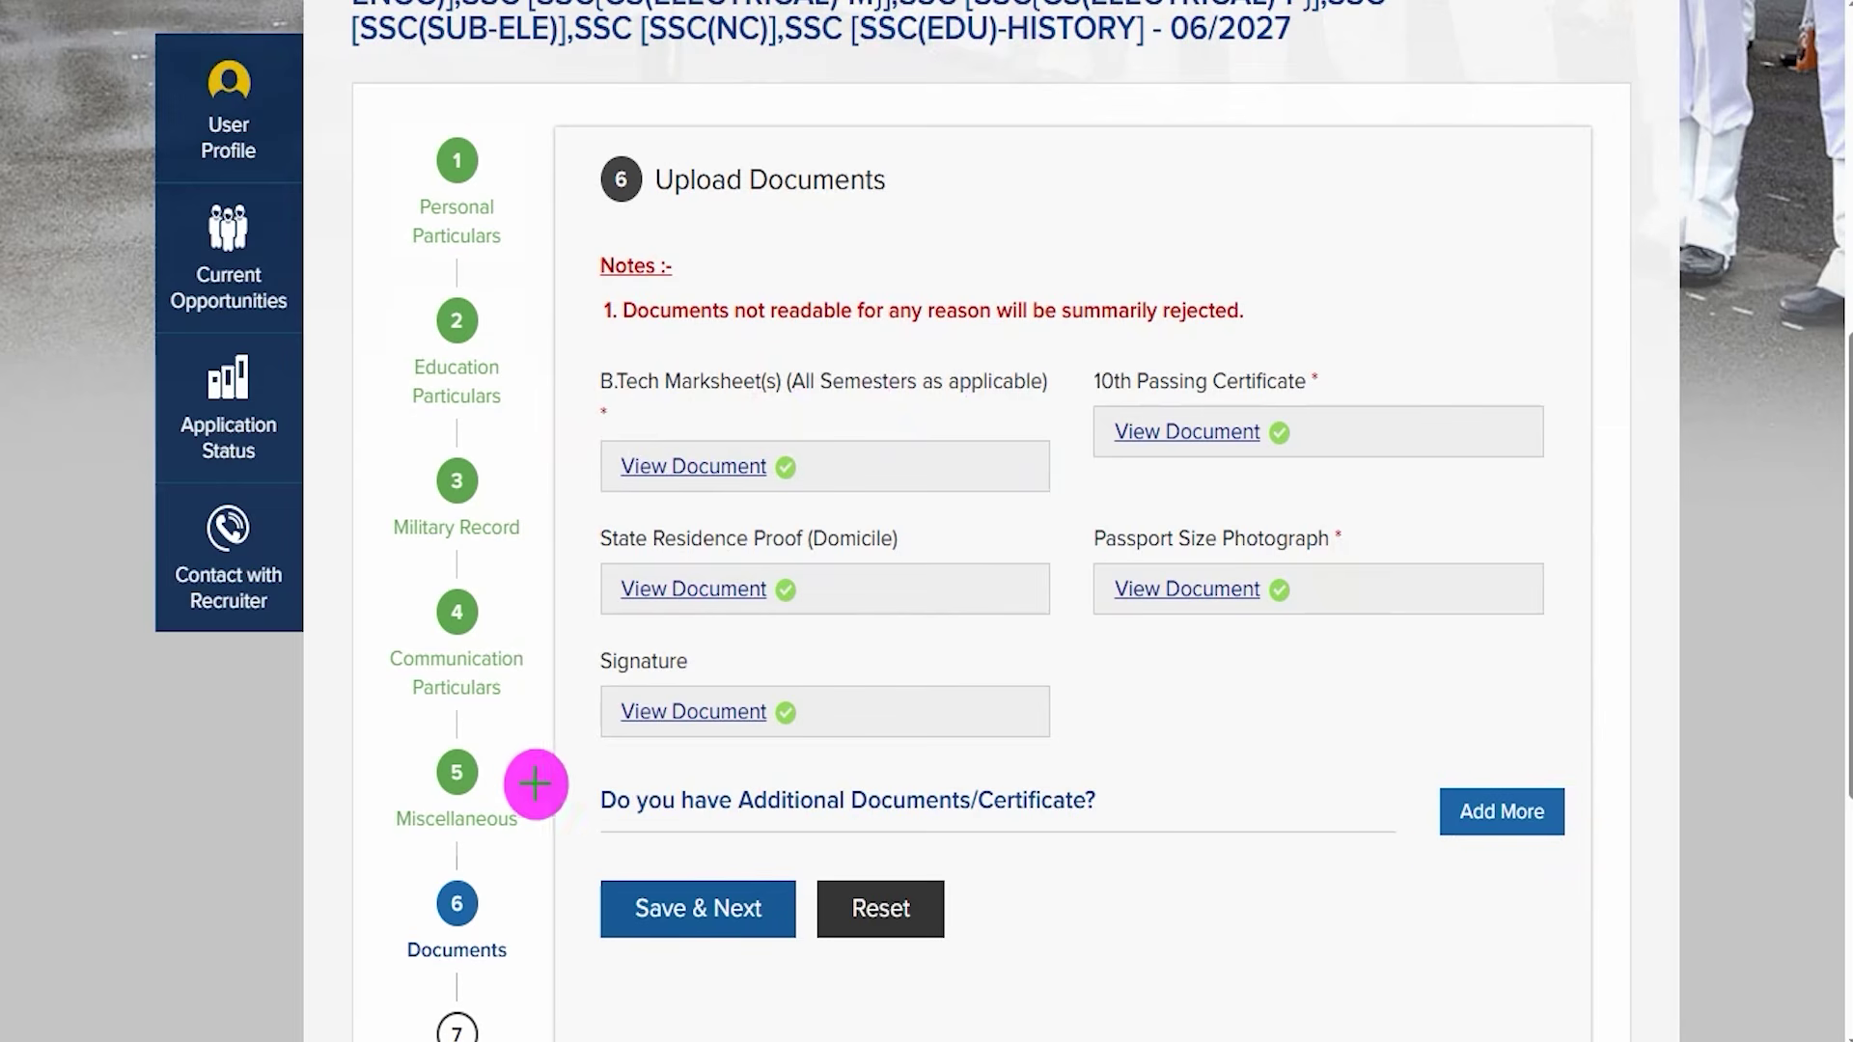
pyautogui.moveTo(521, 610); pyautogui.dragTo(627, 867)
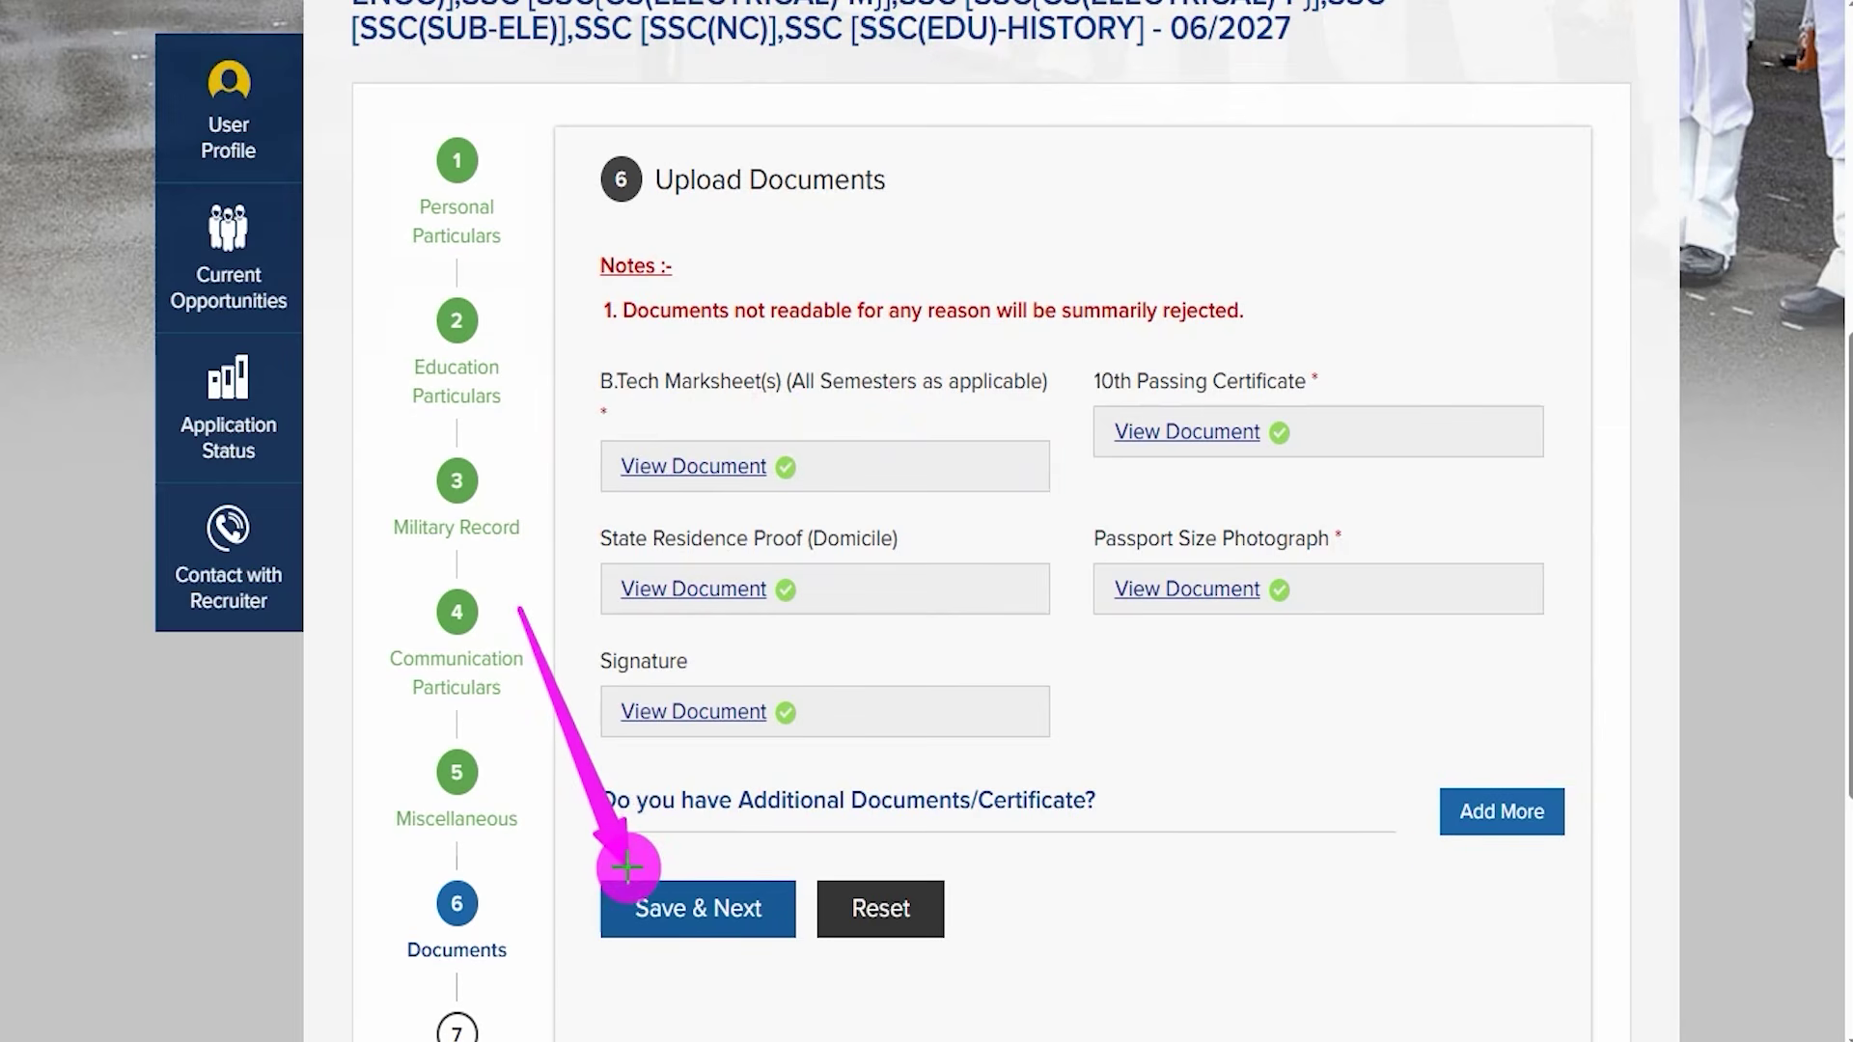
pyautogui.click(637, 878)
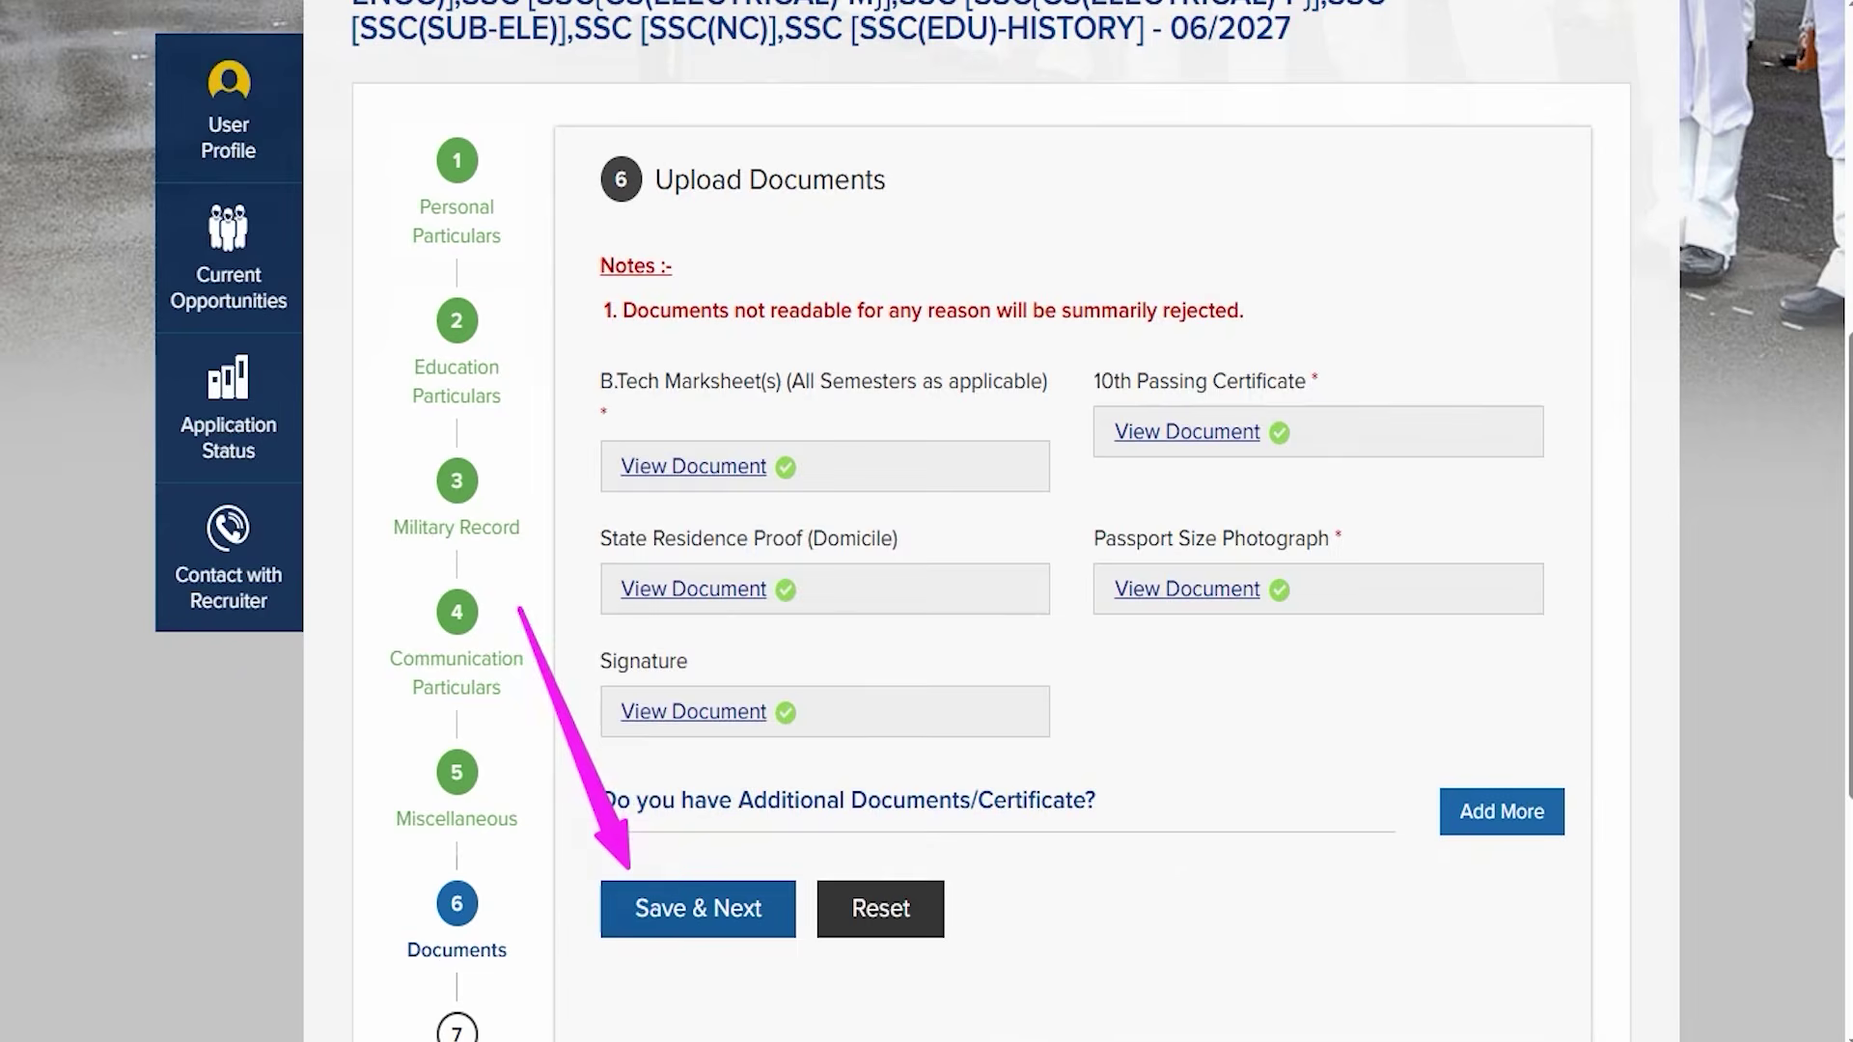
# Set Priority 1, 2, 3 and 4 to SSC [SSC{GS(X)-M}] 06/2027 in the entry preferences
pyautogui.scroll(-8, 888, 637)
pyautogui.scroll(-20, 878, 617)
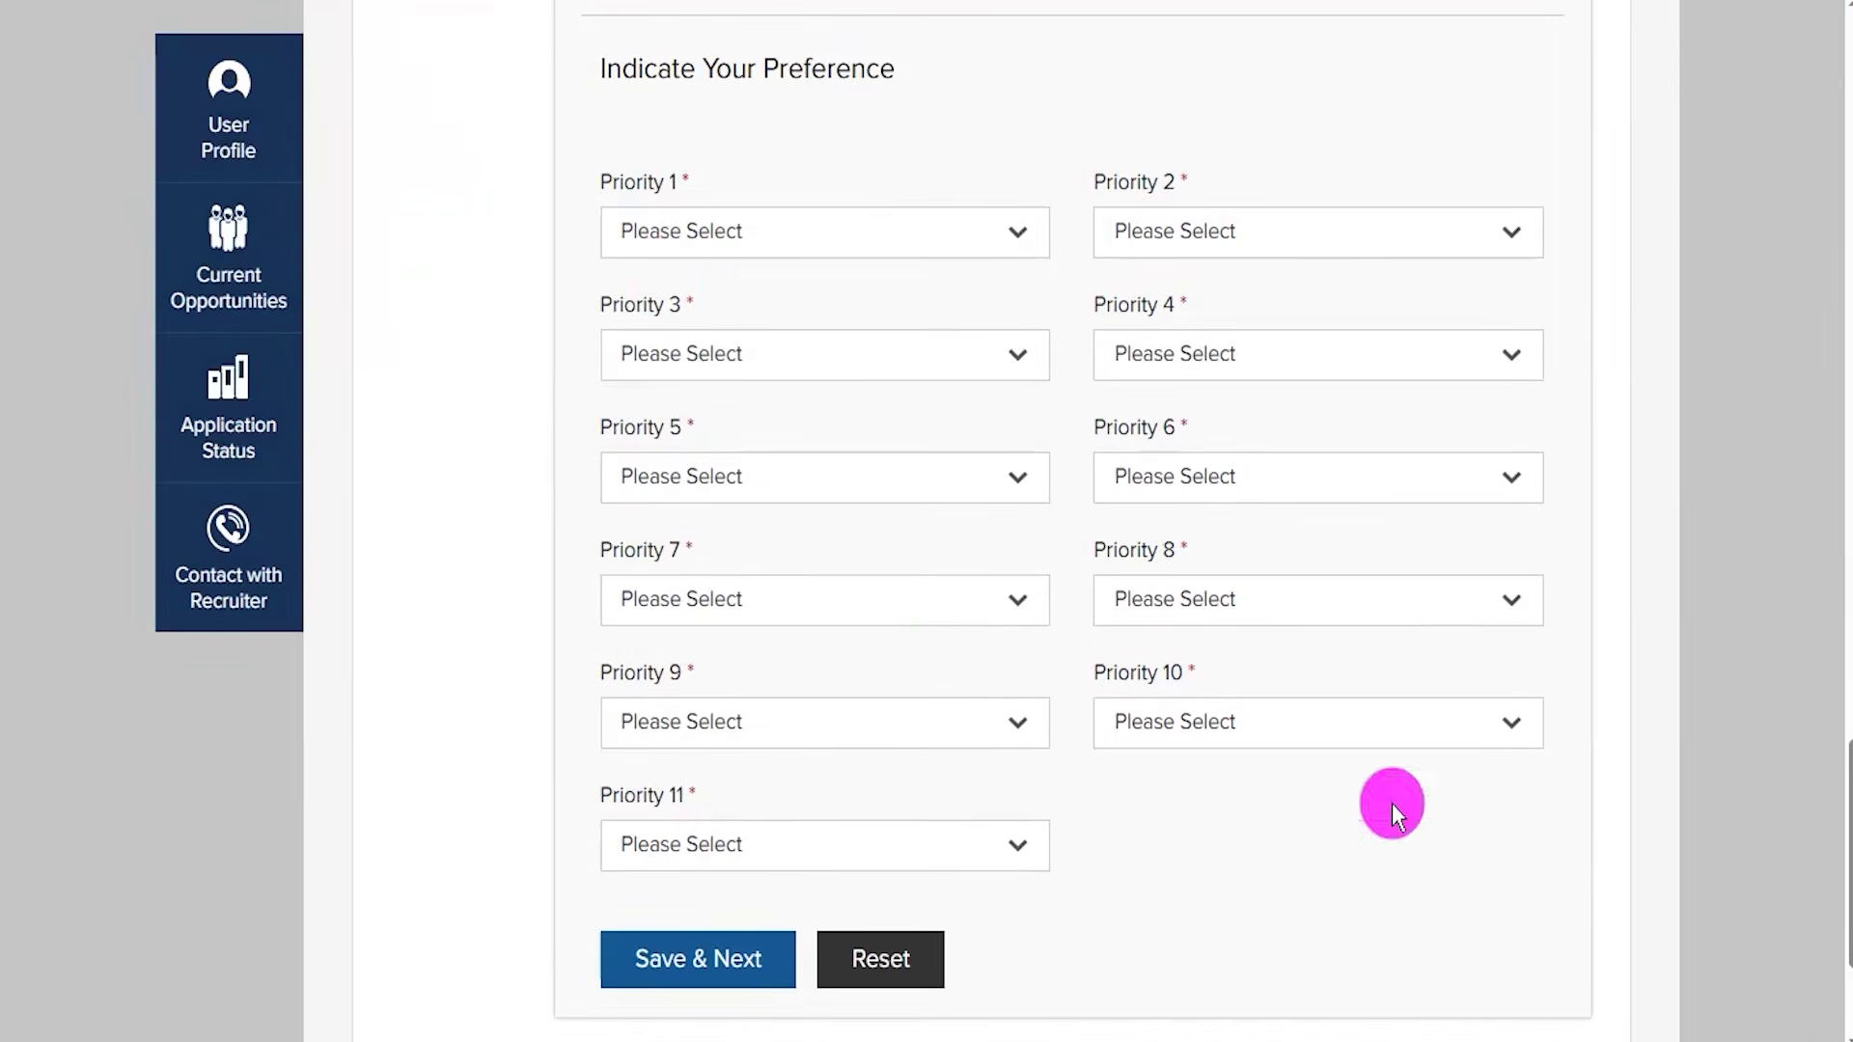
pyautogui.click(762, 231)
pyautogui.click(765, 287)
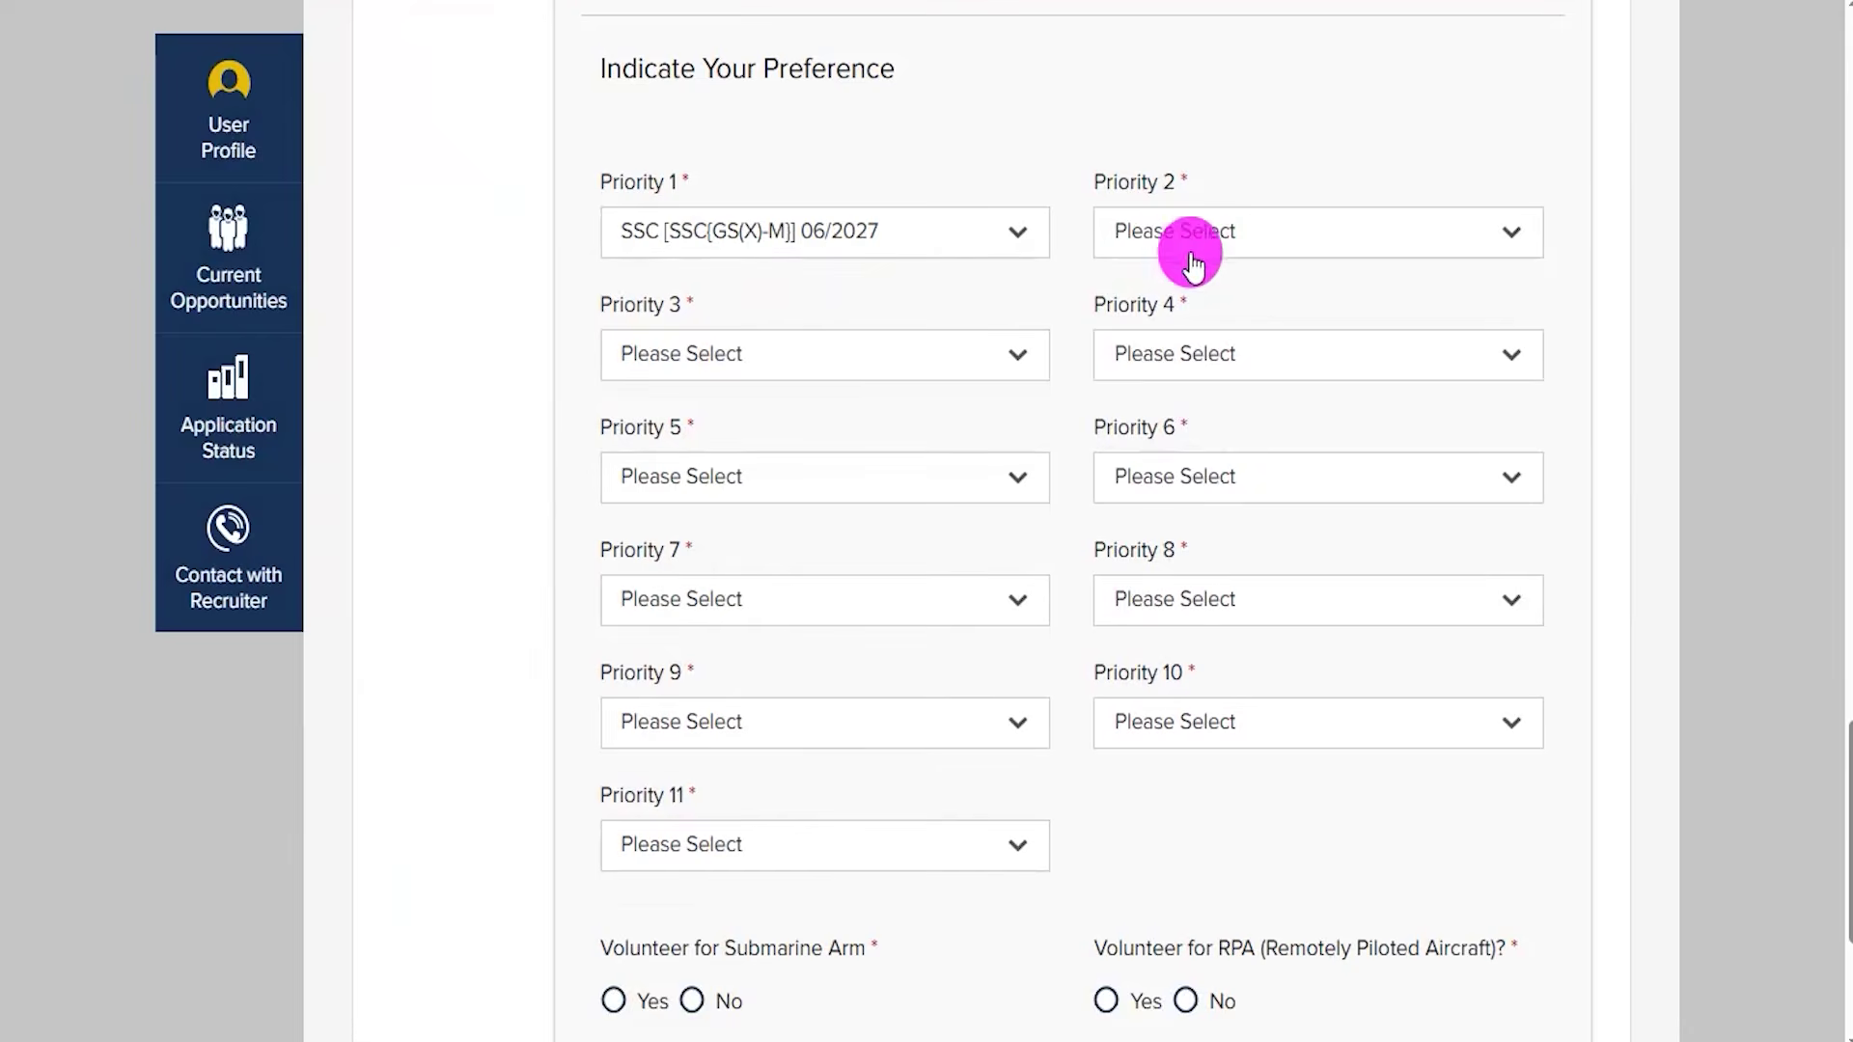
pyautogui.click(1193, 259)
pyautogui.click(1172, 342)
pyautogui.click(724, 362)
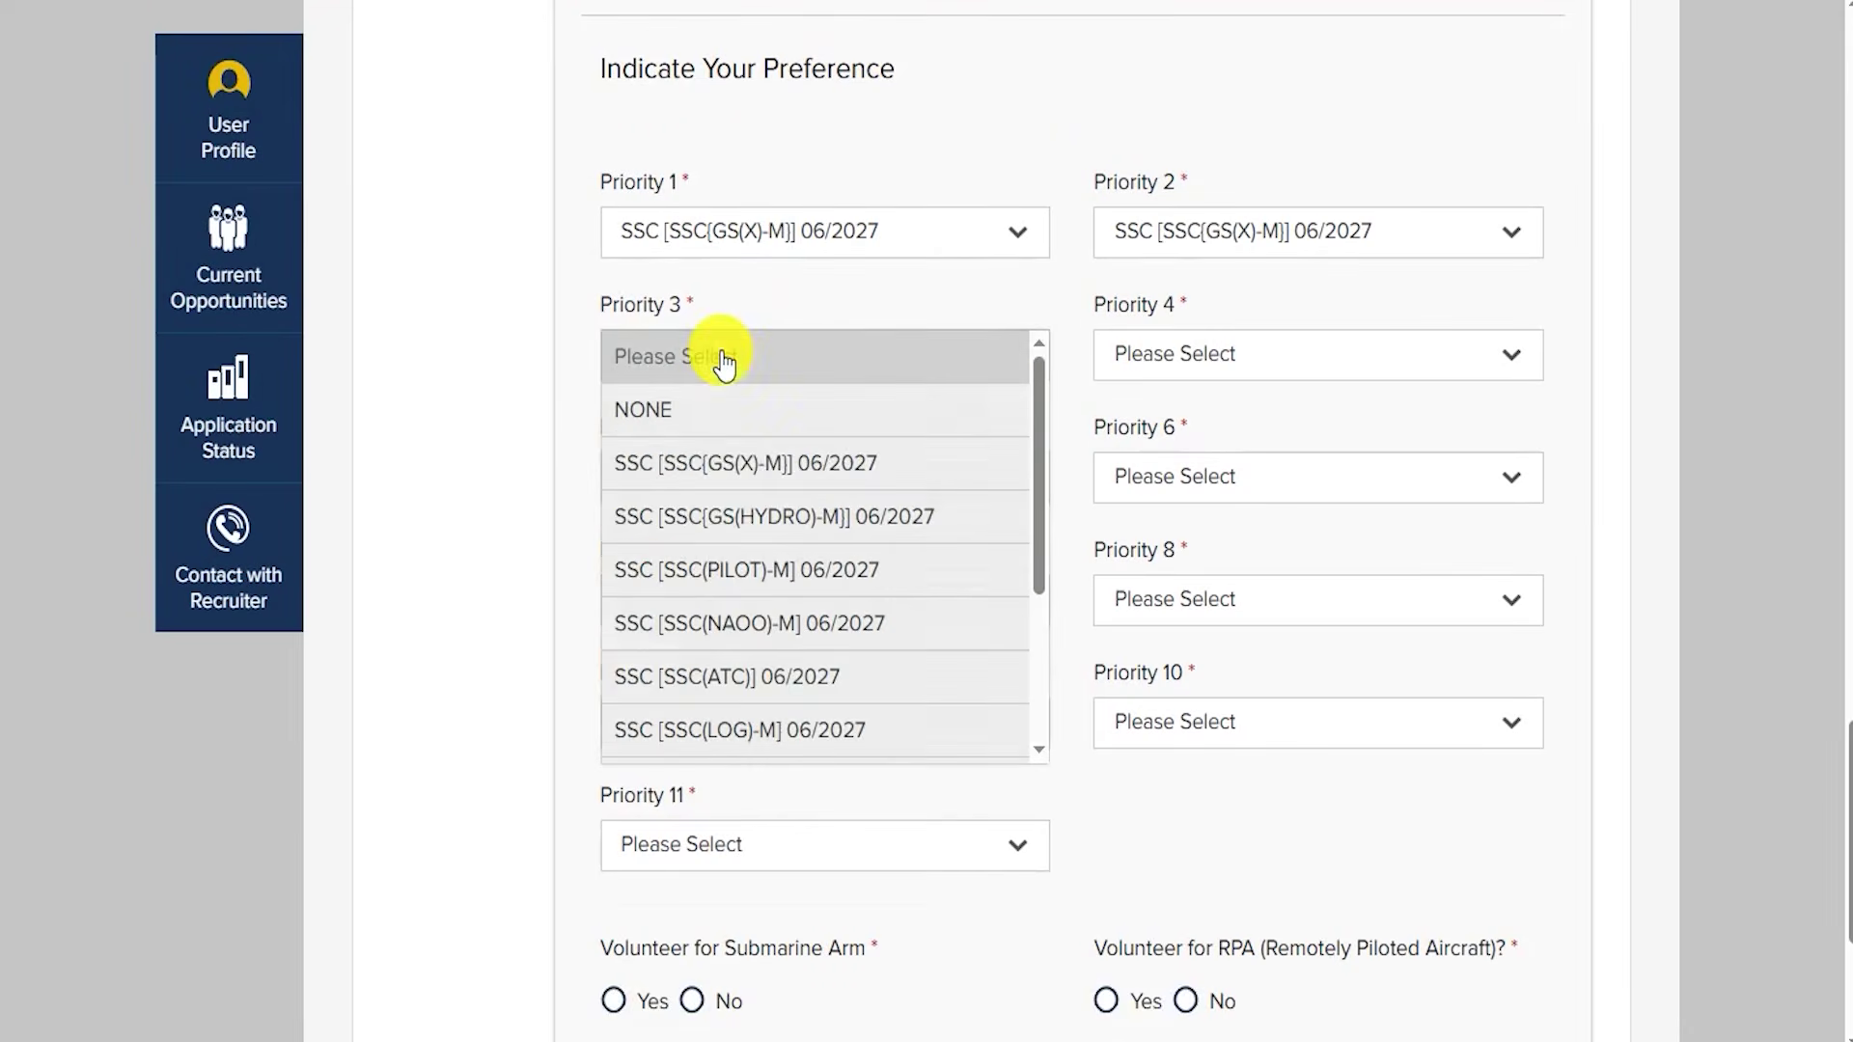
pyautogui.click(731, 483)
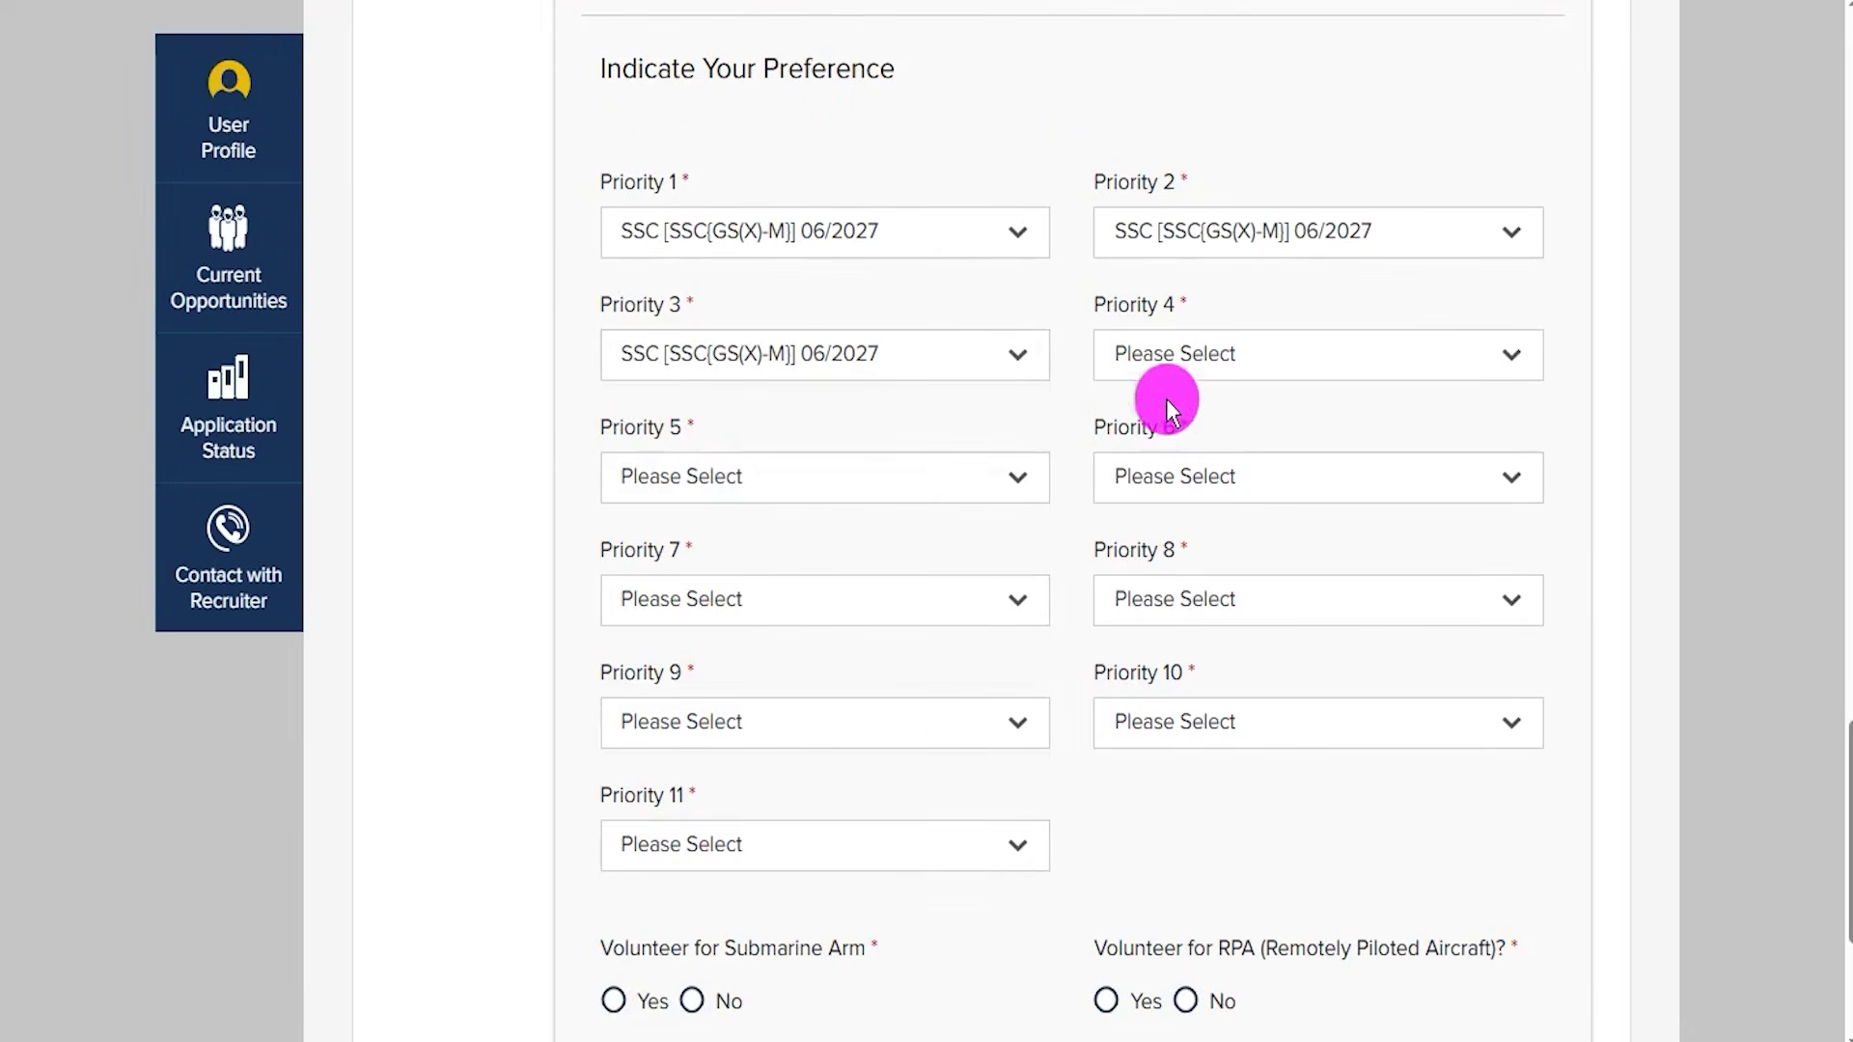
pyautogui.click(1188, 367)
pyautogui.click(1194, 468)
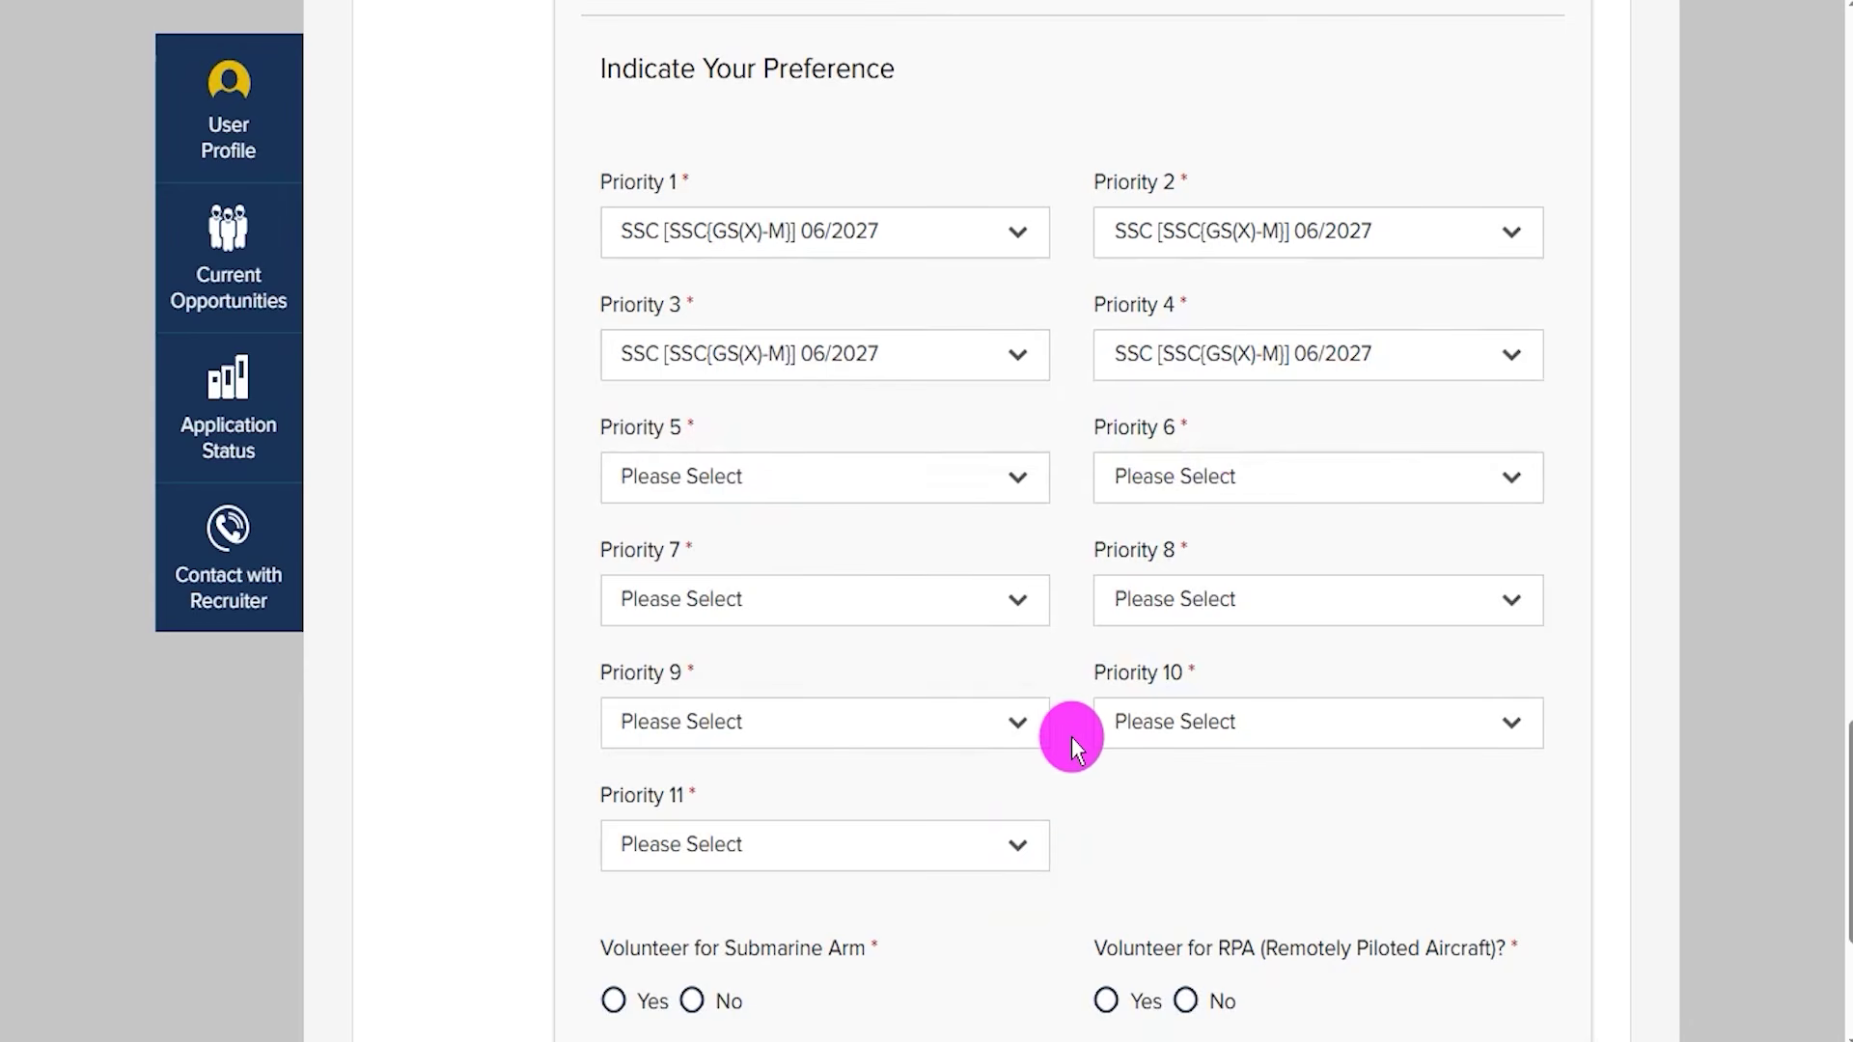
# Answer No to volunteering for the Submarine Arm and for RPA, and save the priorities to proceed to Preview
pyautogui.scroll(-3, 1069, 737)
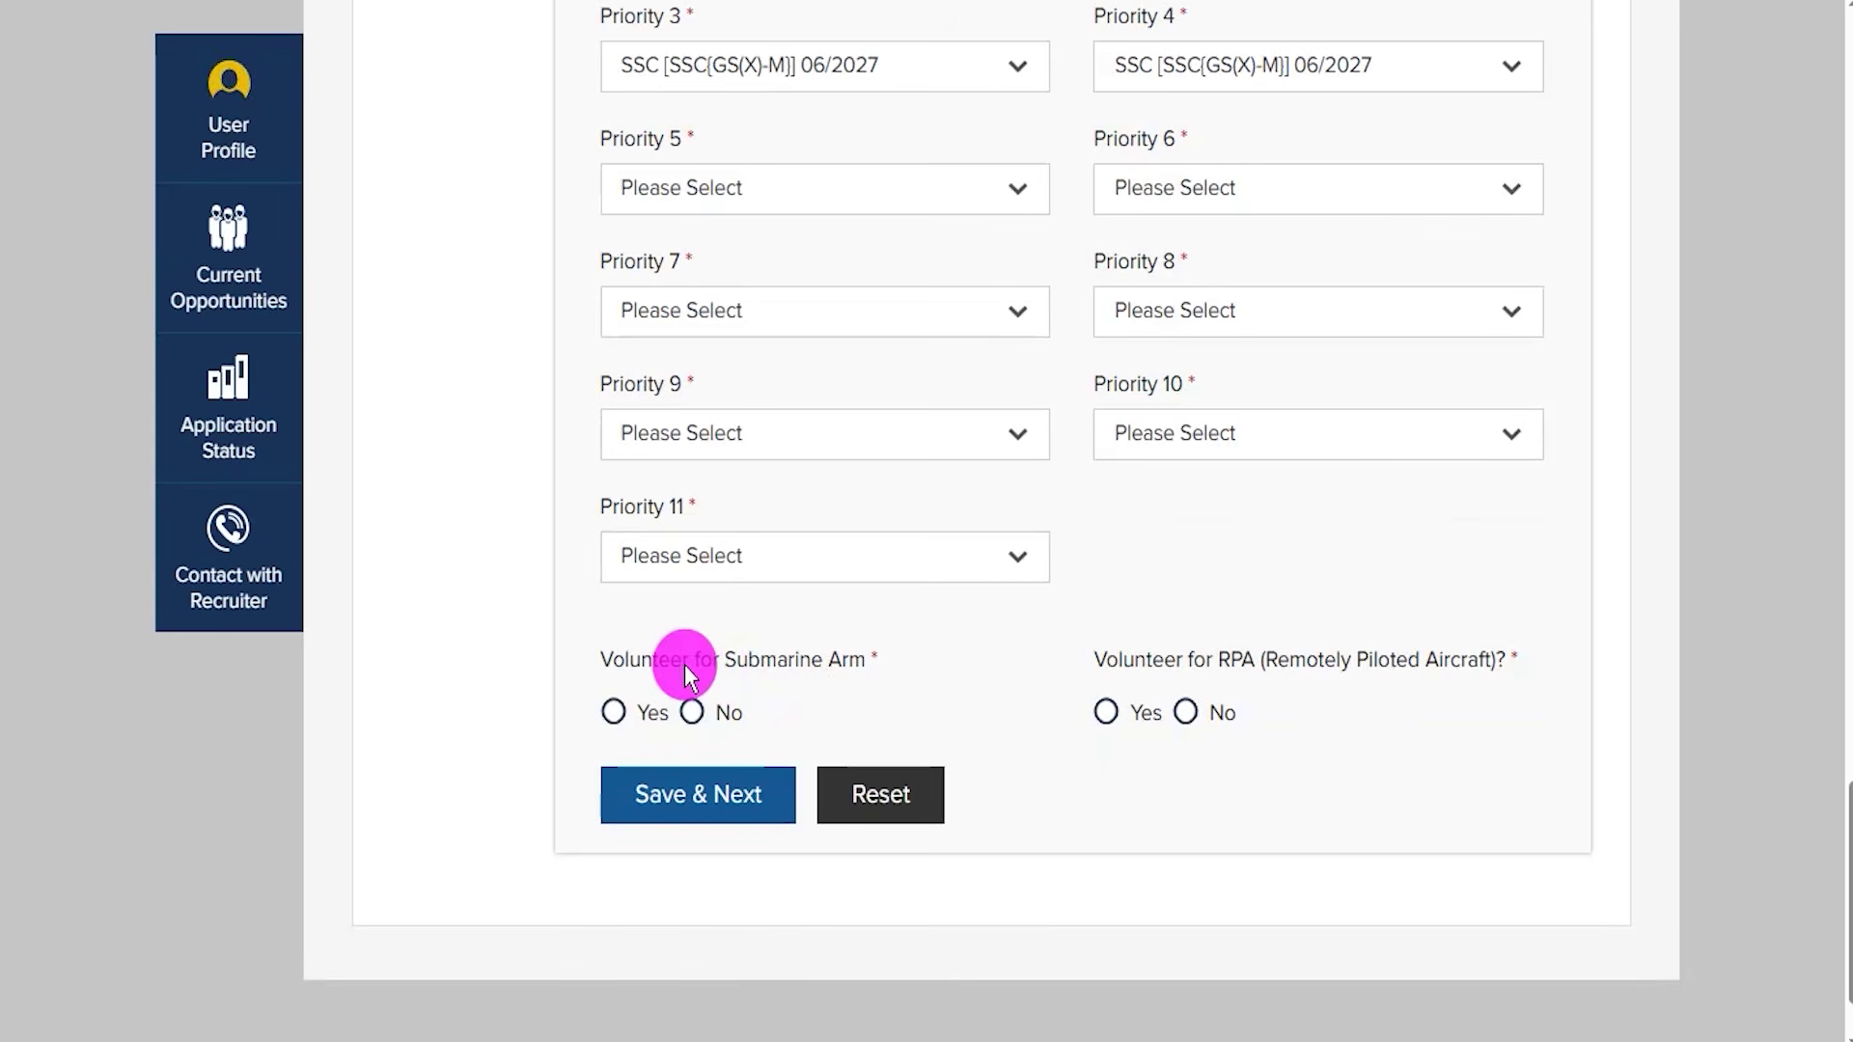
pyautogui.moveTo(748, 662); pyautogui.dragTo(808, 660)
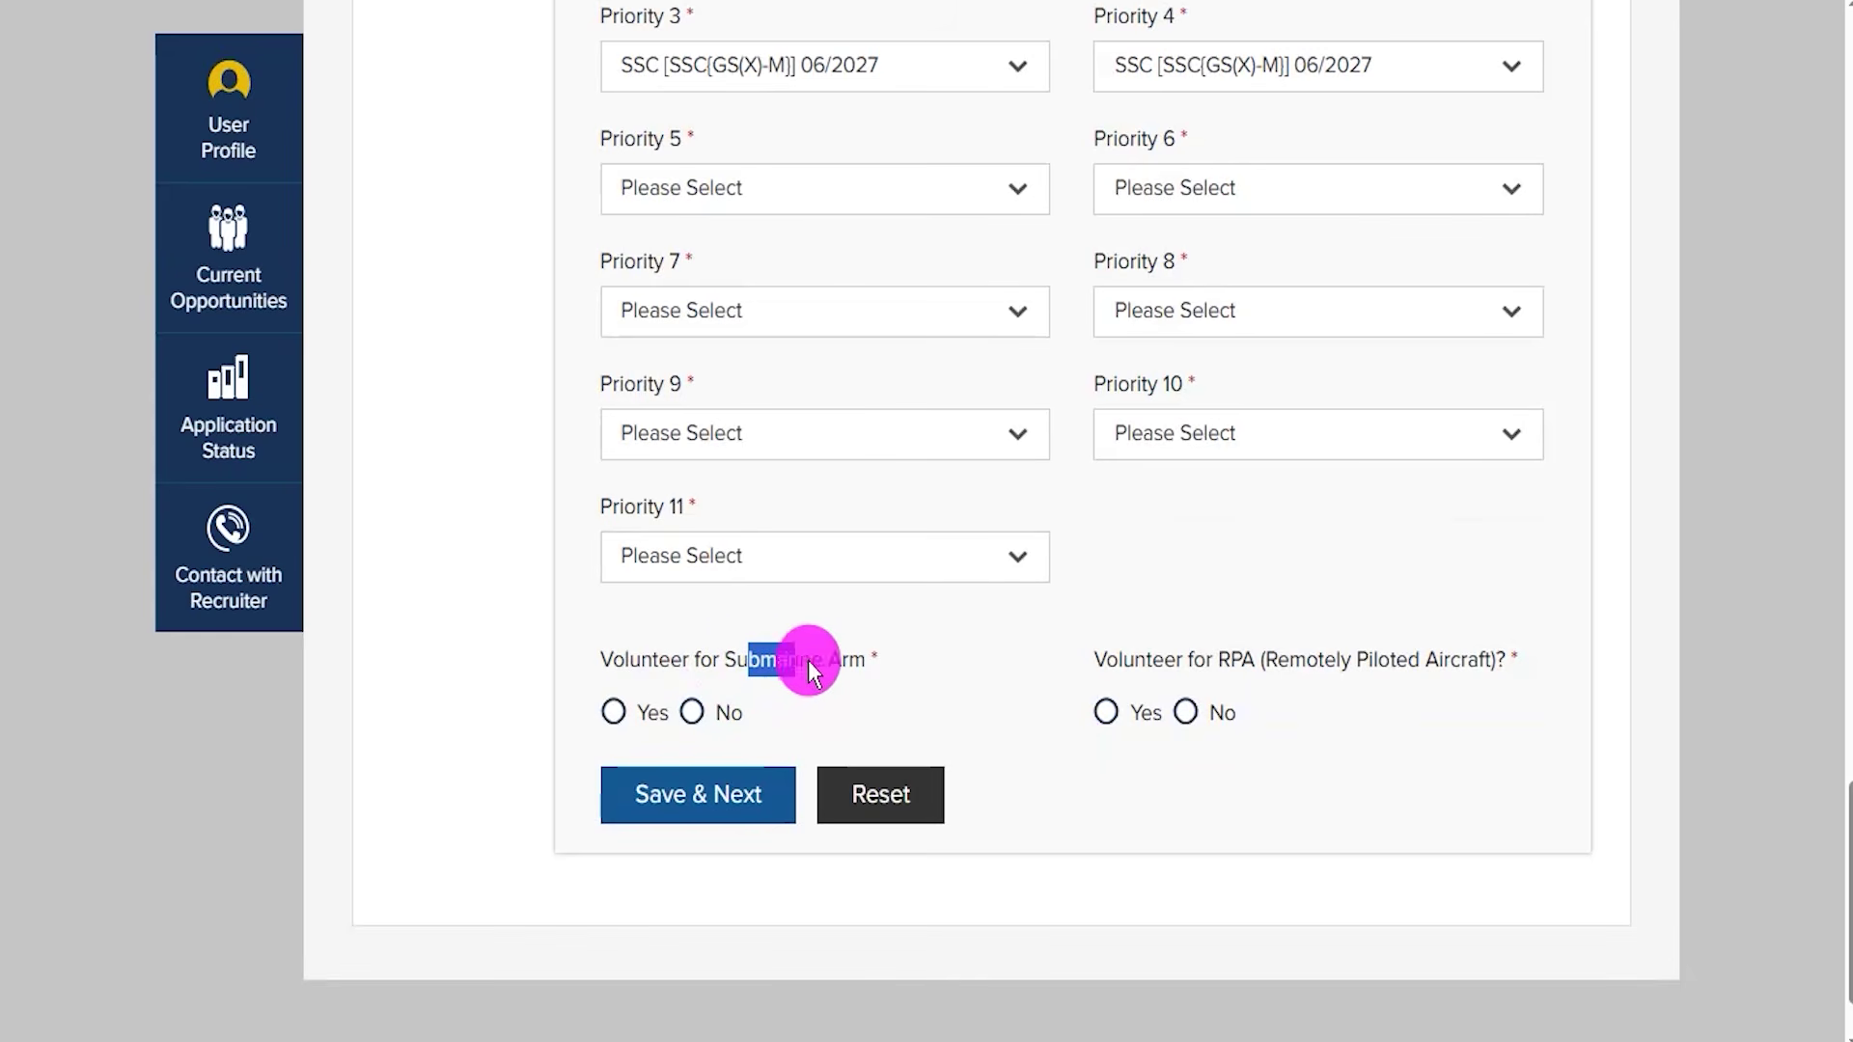
pyautogui.click(613, 711)
pyautogui.click(700, 713)
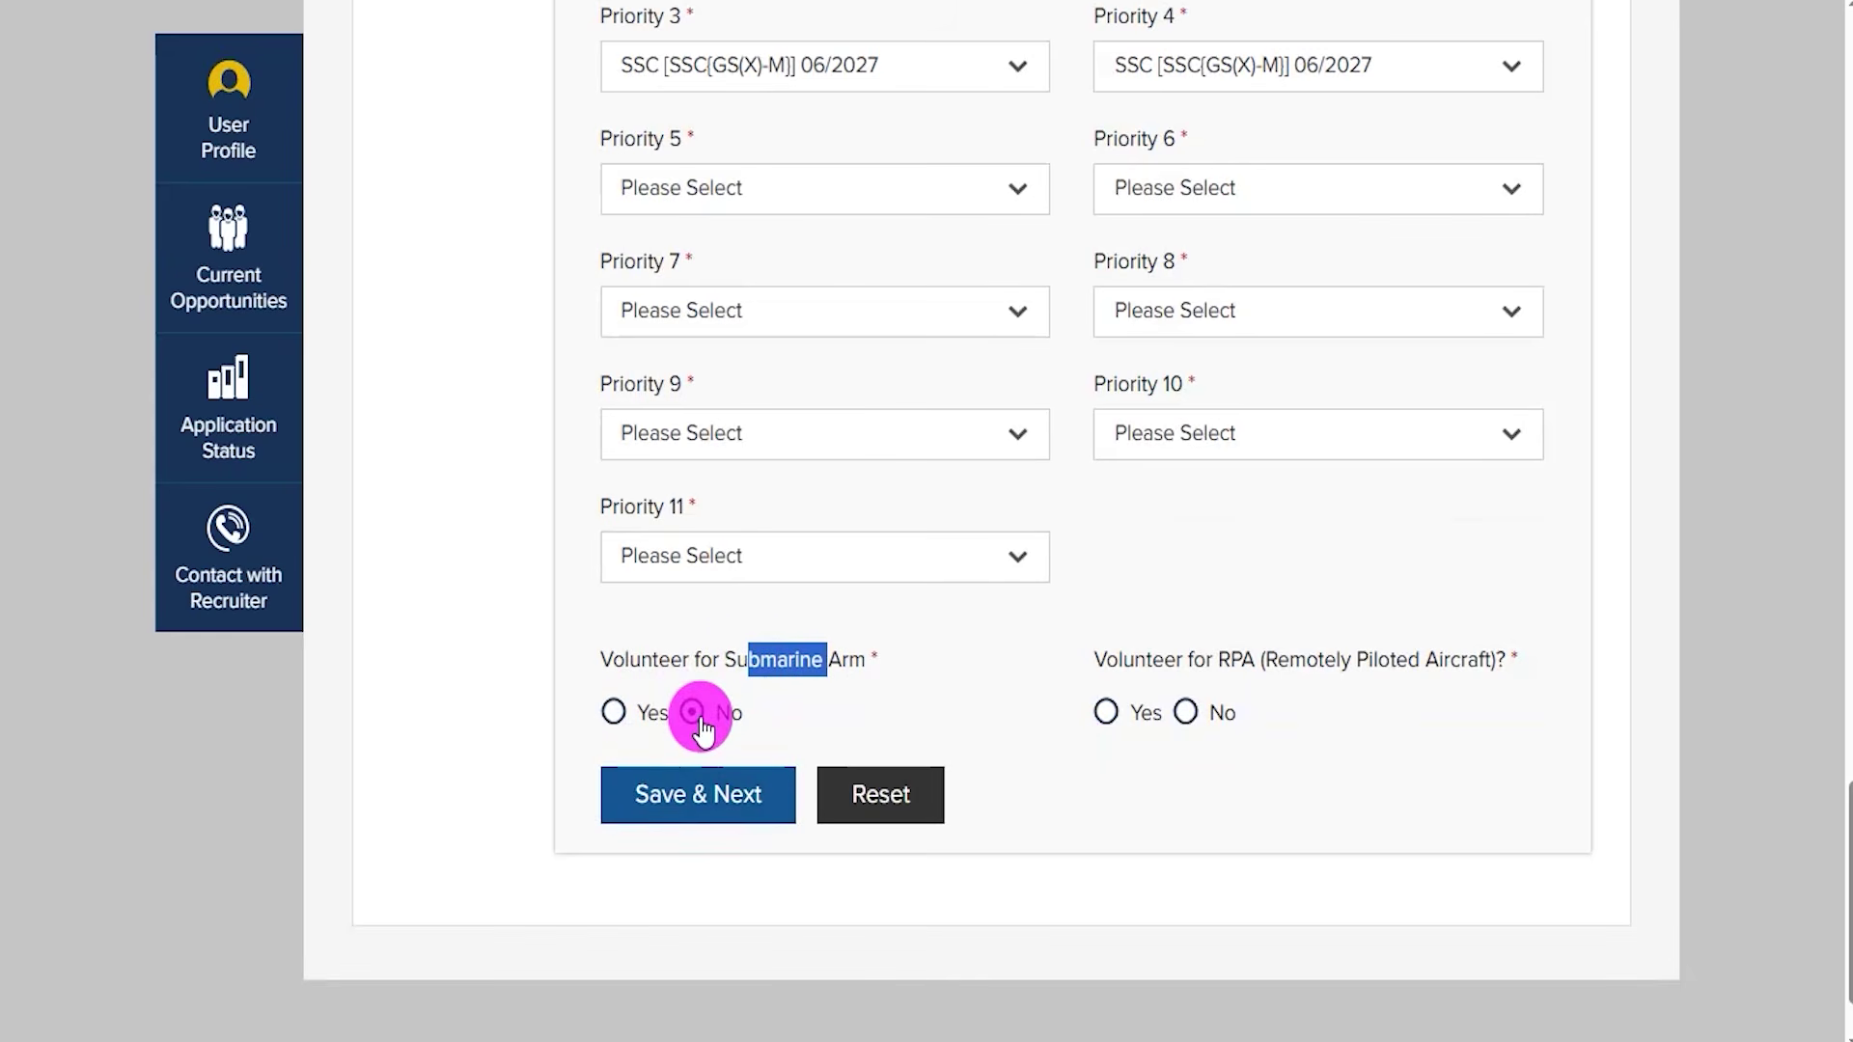
pyautogui.click(1172, 708)
pyautogui.moveTo(1217, 667); pyautogui.dragTo(1316, 666)
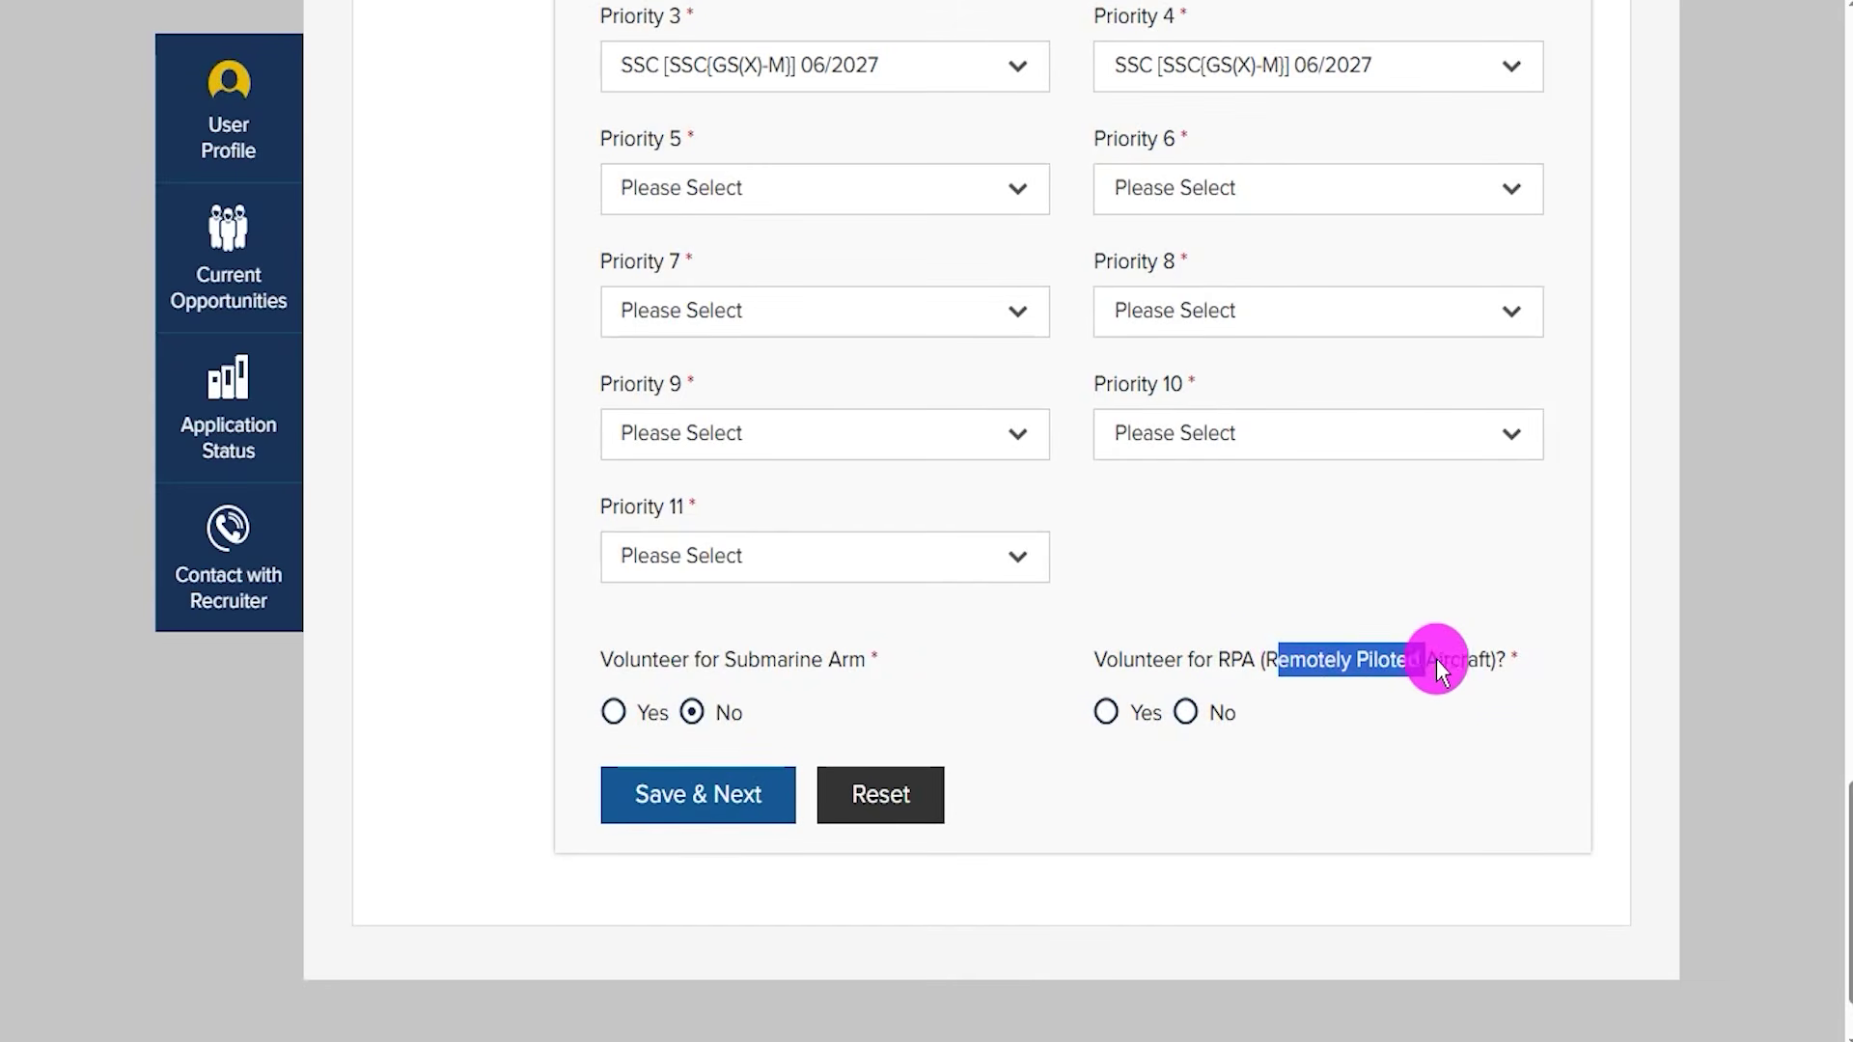
pyautogui.click(1106, 712)
pyautogui.click(1185, 712)
pyautogui.moveTo(396, 593); pyautogui.dragTo(606, 769)
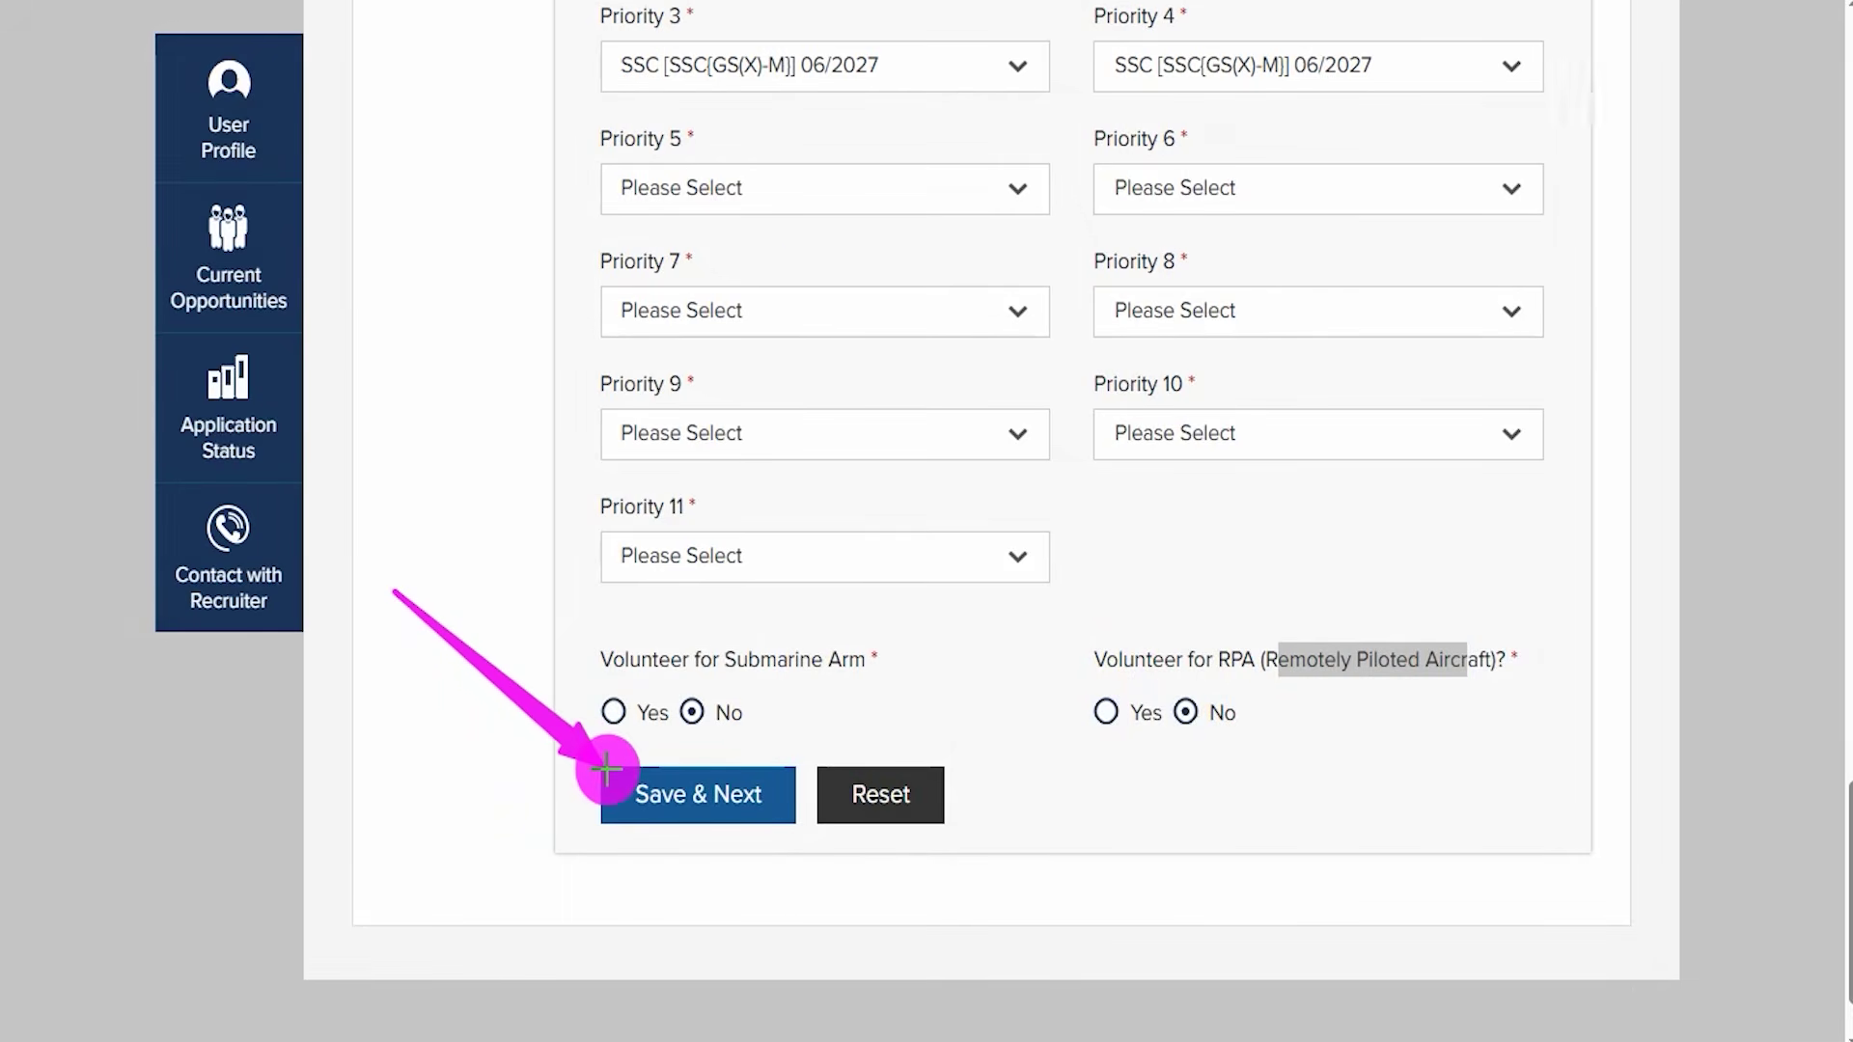
pyautogui.click(606, 769)
# Review the application preview, checking the answers in the Military Record section
pyautogui.moveTo(772, 432); pyautogui.dragTo(912, 342)
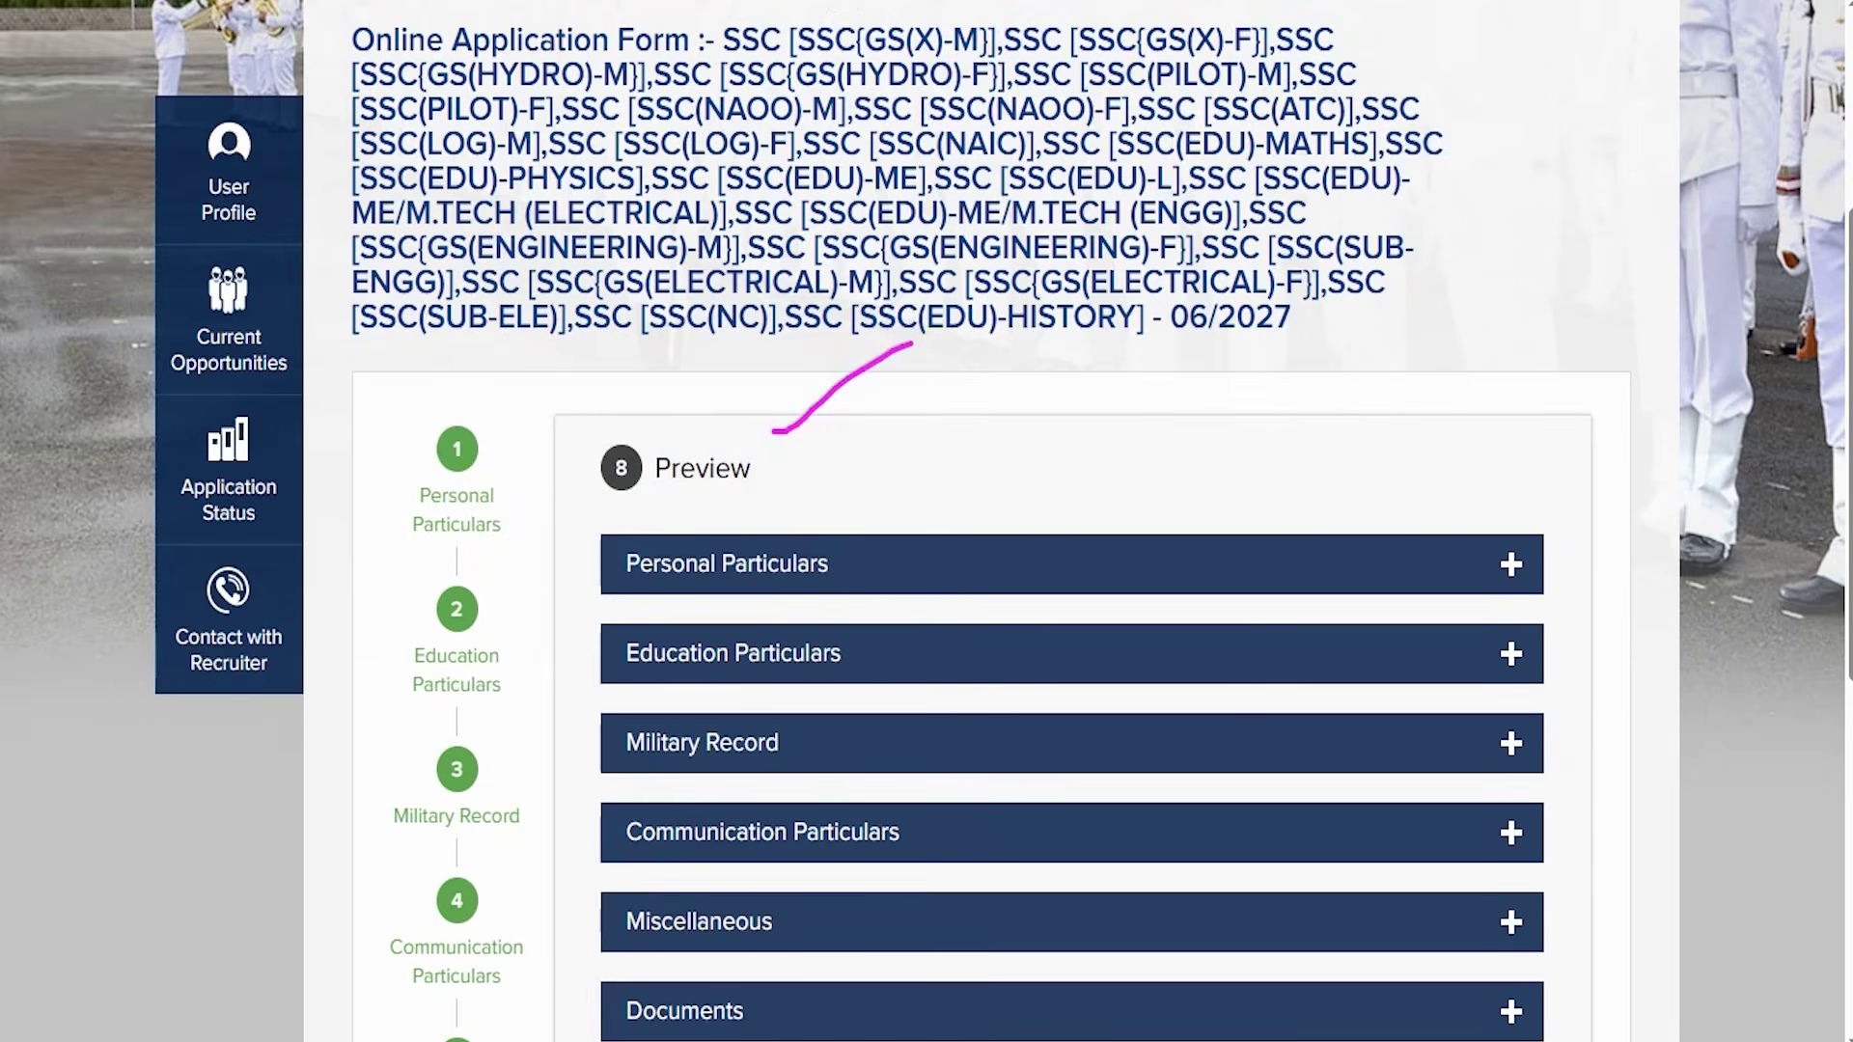
pyautogui.scroll(-3, 835, 616)
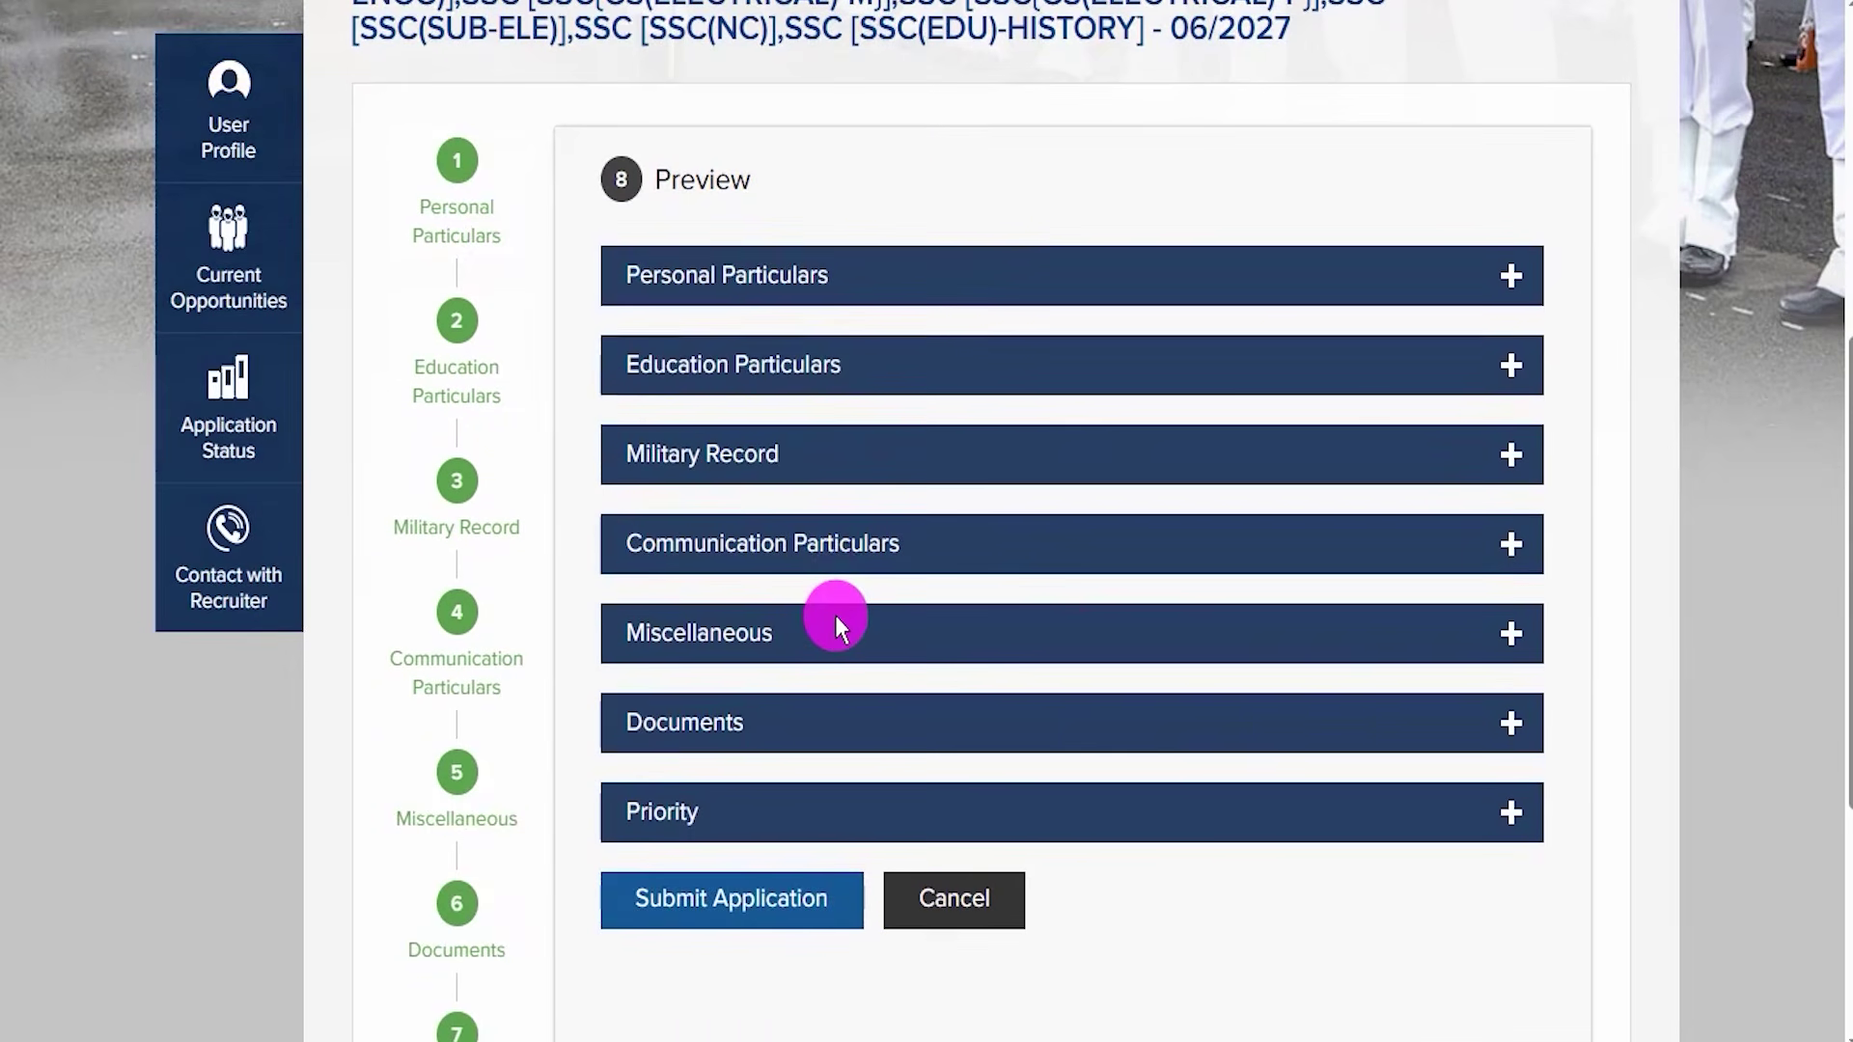
pyautogui.click(1509, 459)
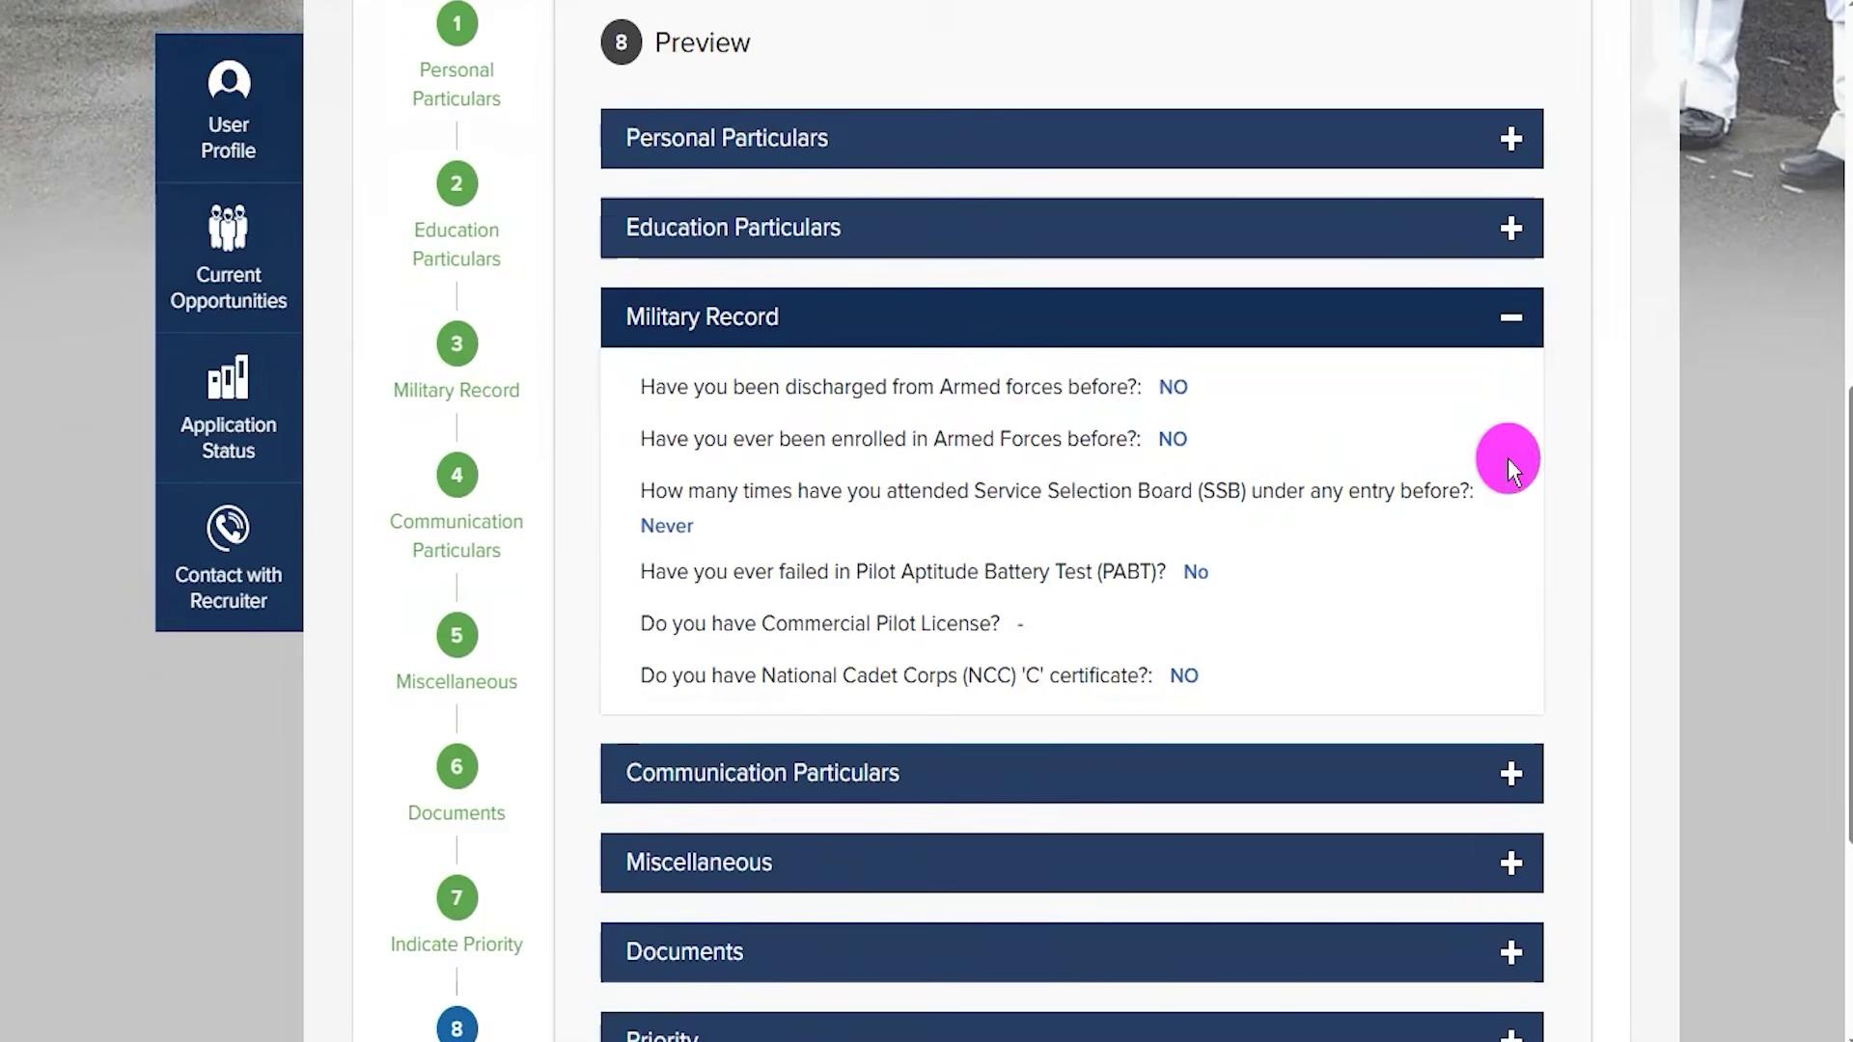
pyautogui.moveTo(734, 387); pyautogui.dragTo(888, 388)
pyautogui.moveTo(803, 439); pyautogui.dragTo(856, 492)
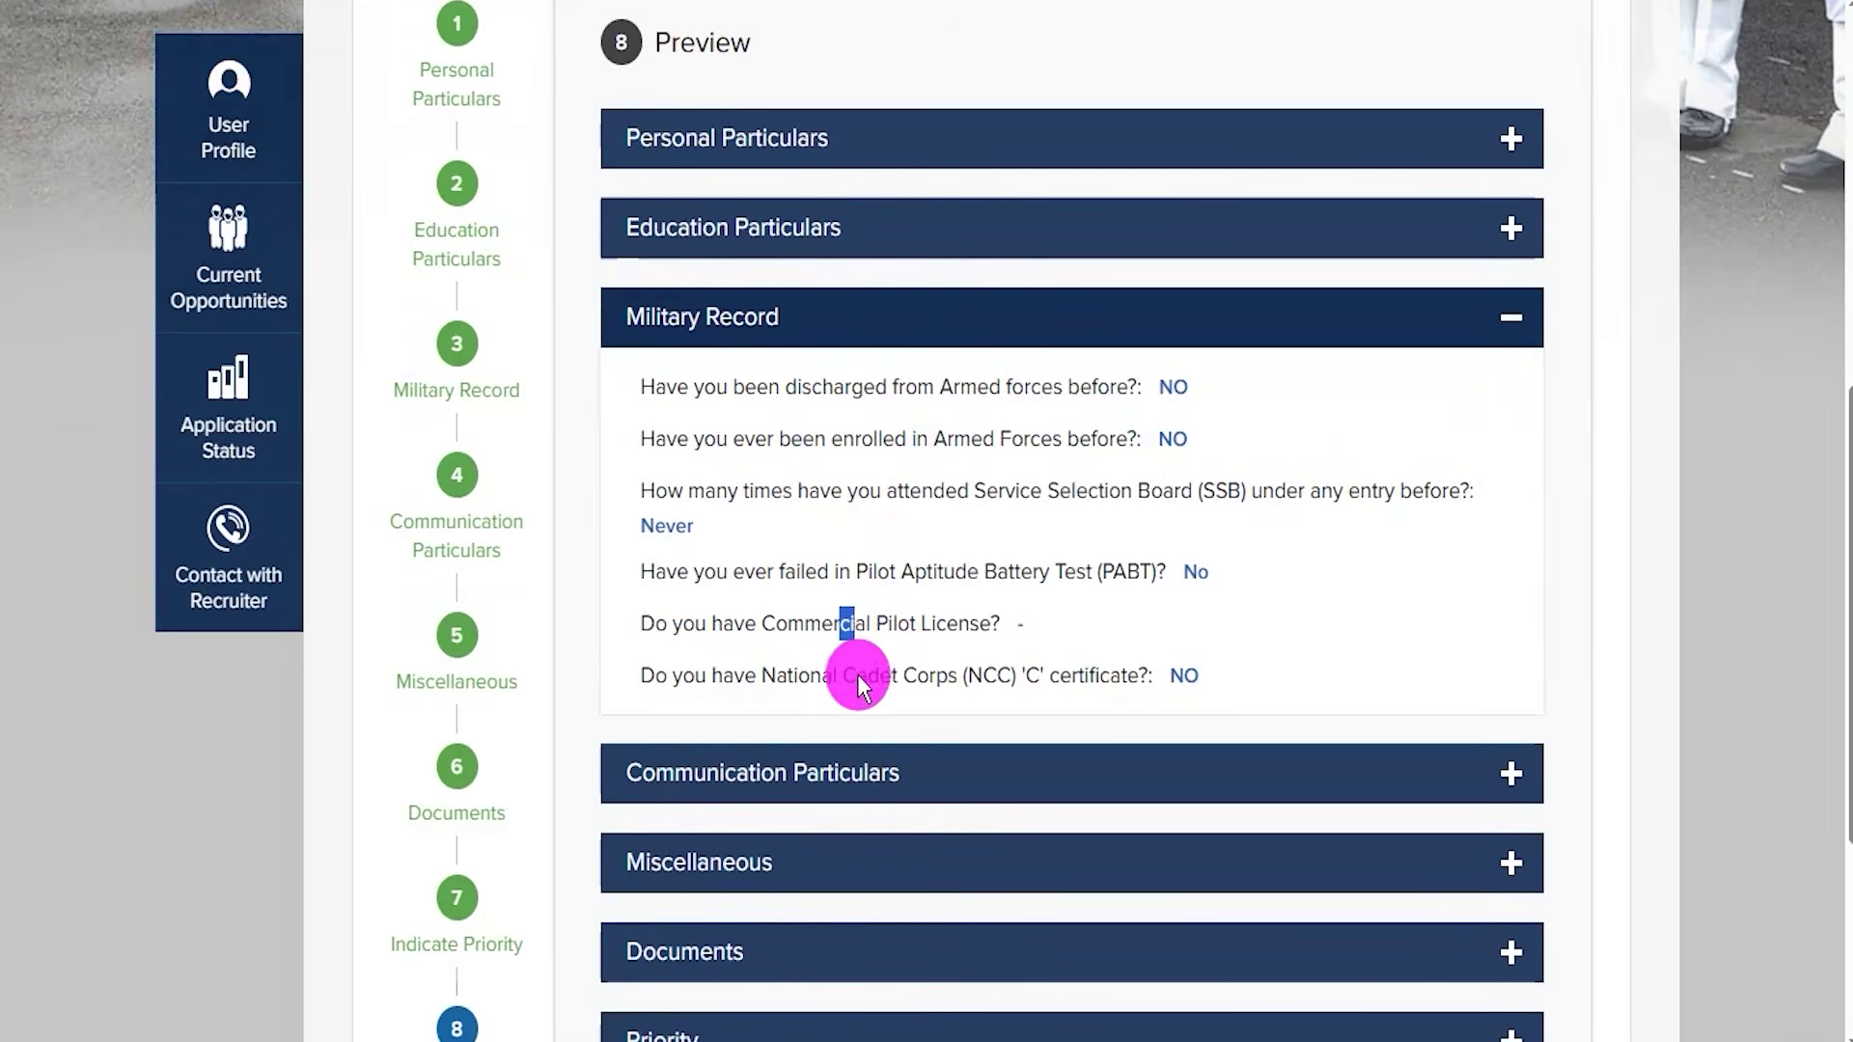
pyautogui.click(1512, 318)
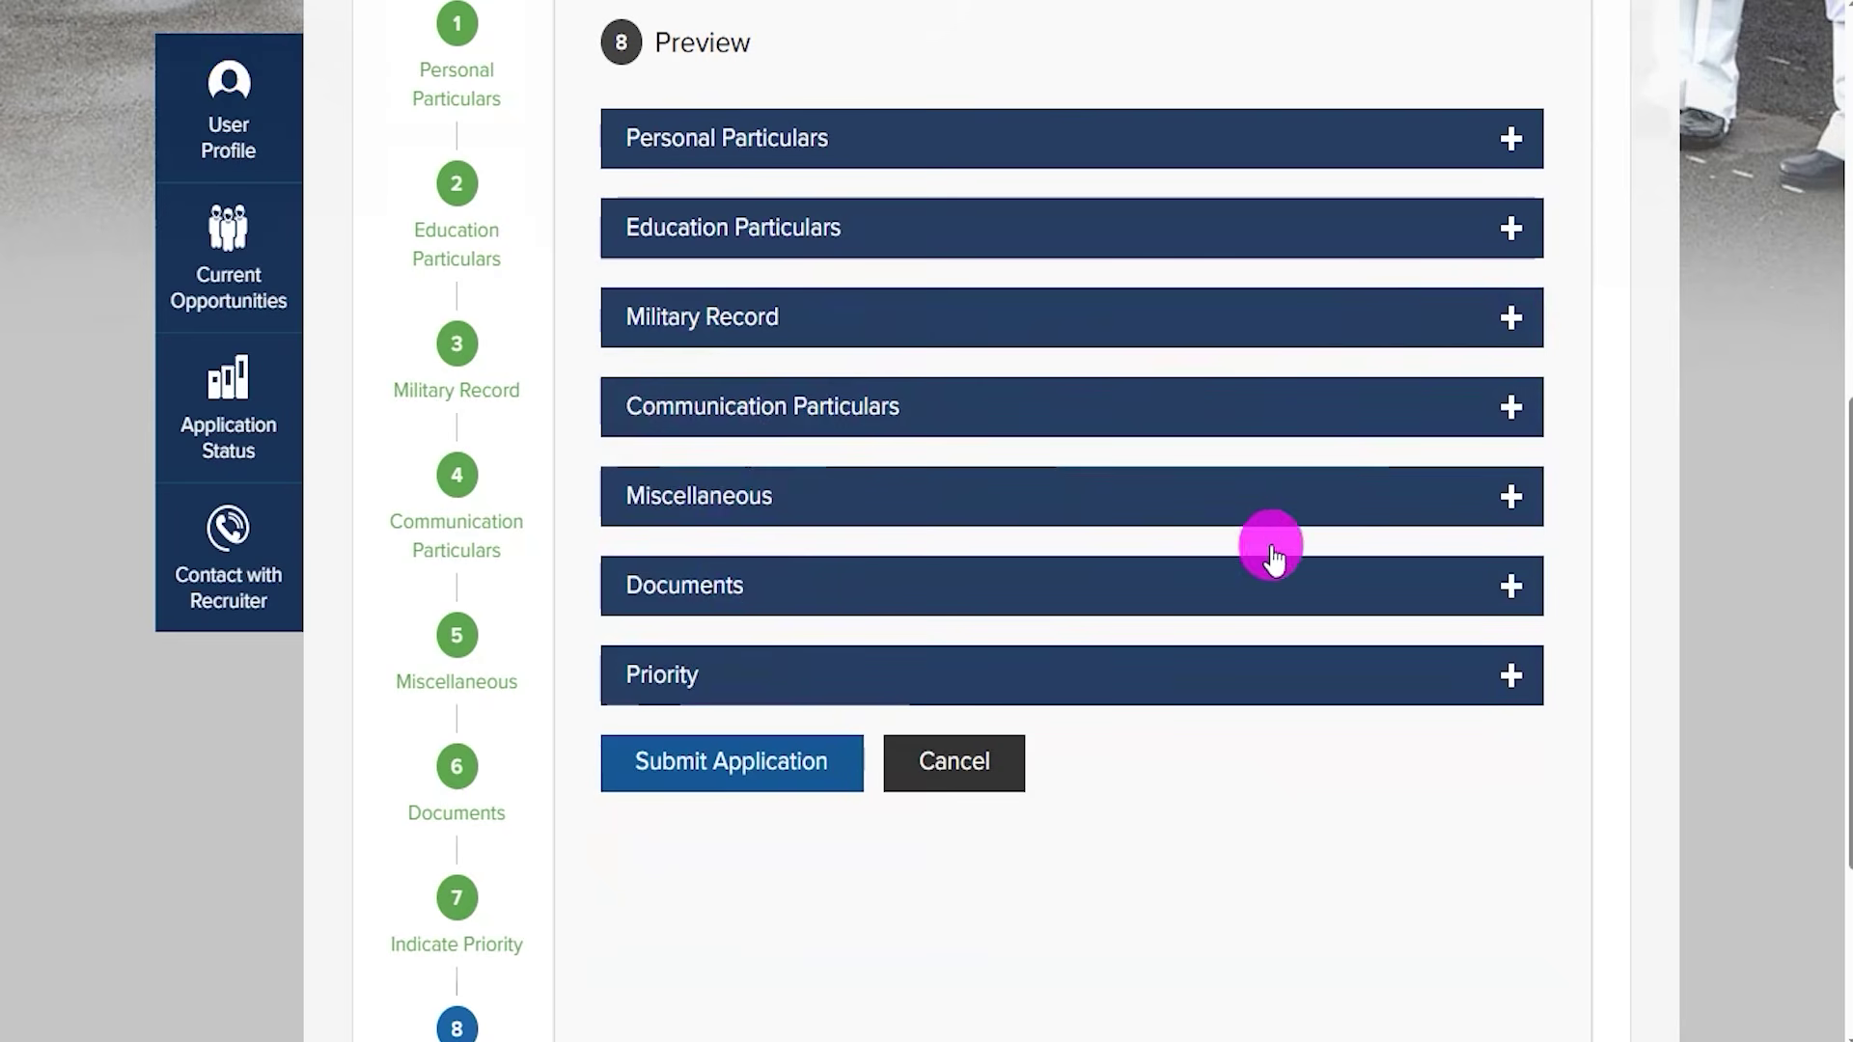
pyautogui.click(1517, 311)
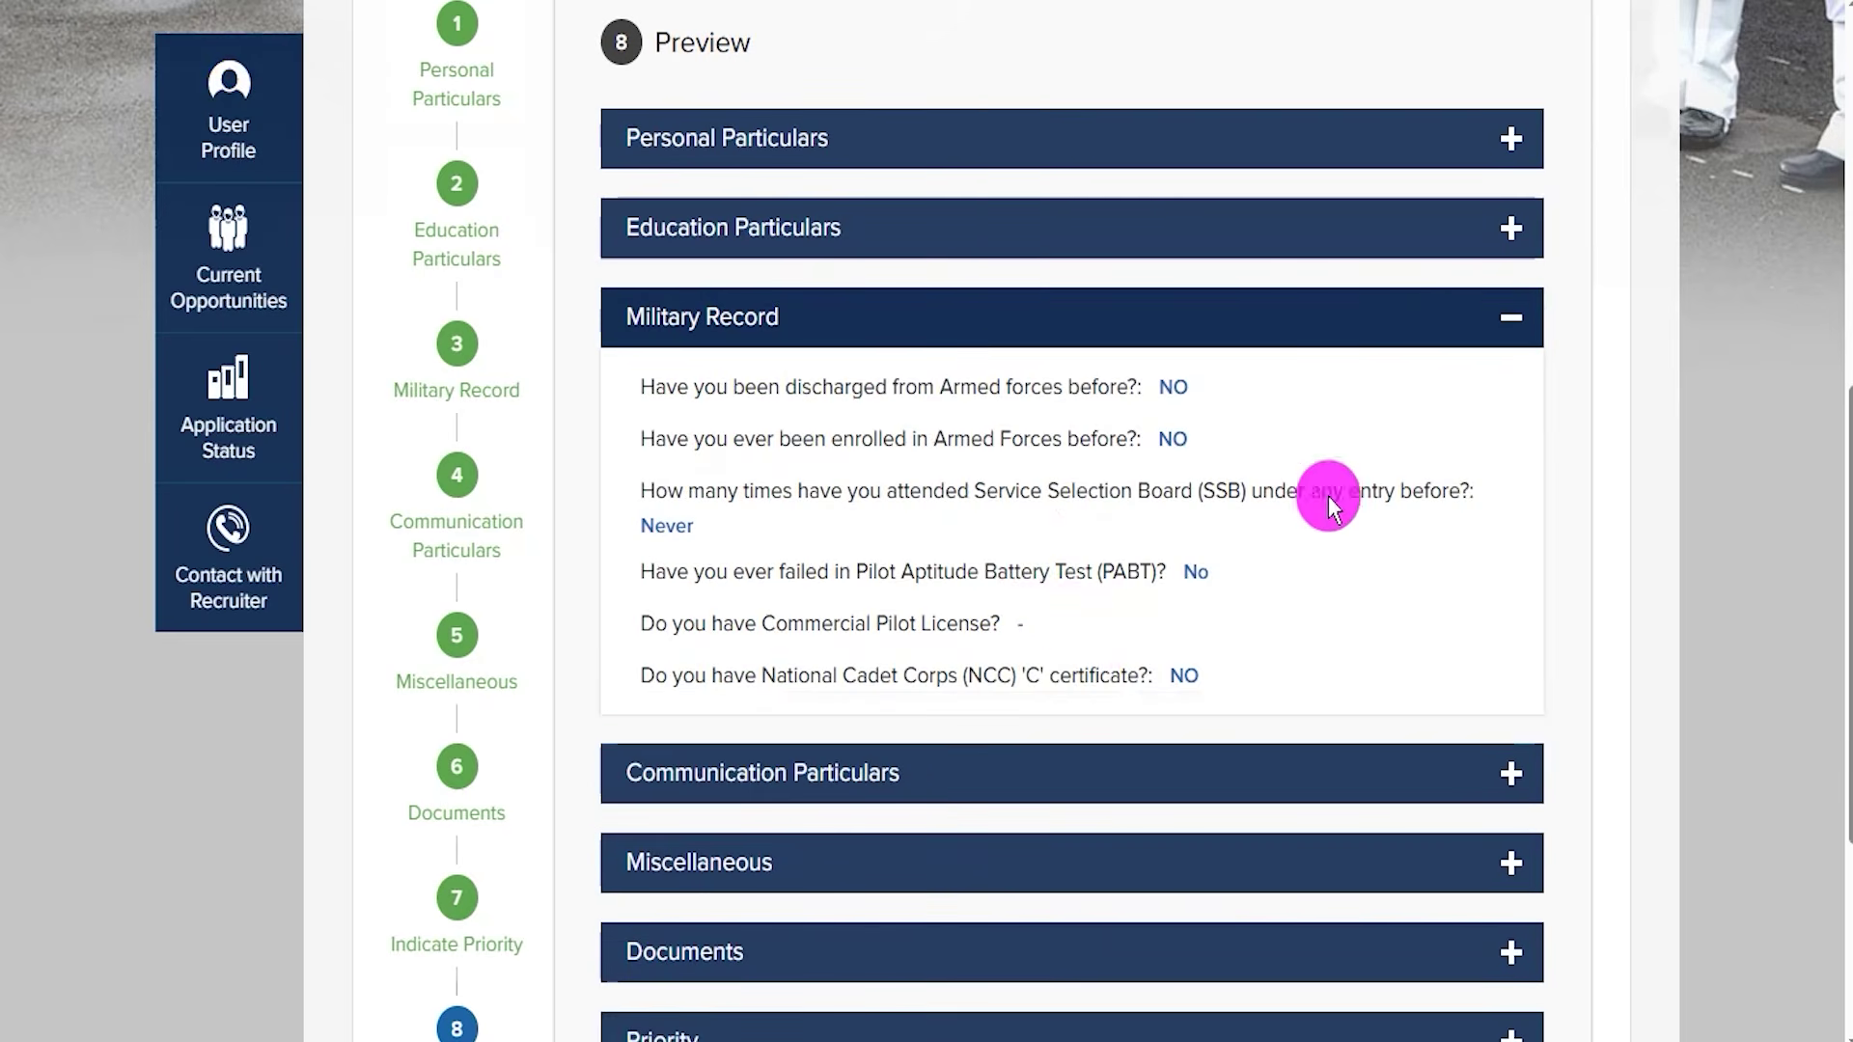
pyautogui.click(1479, 307)
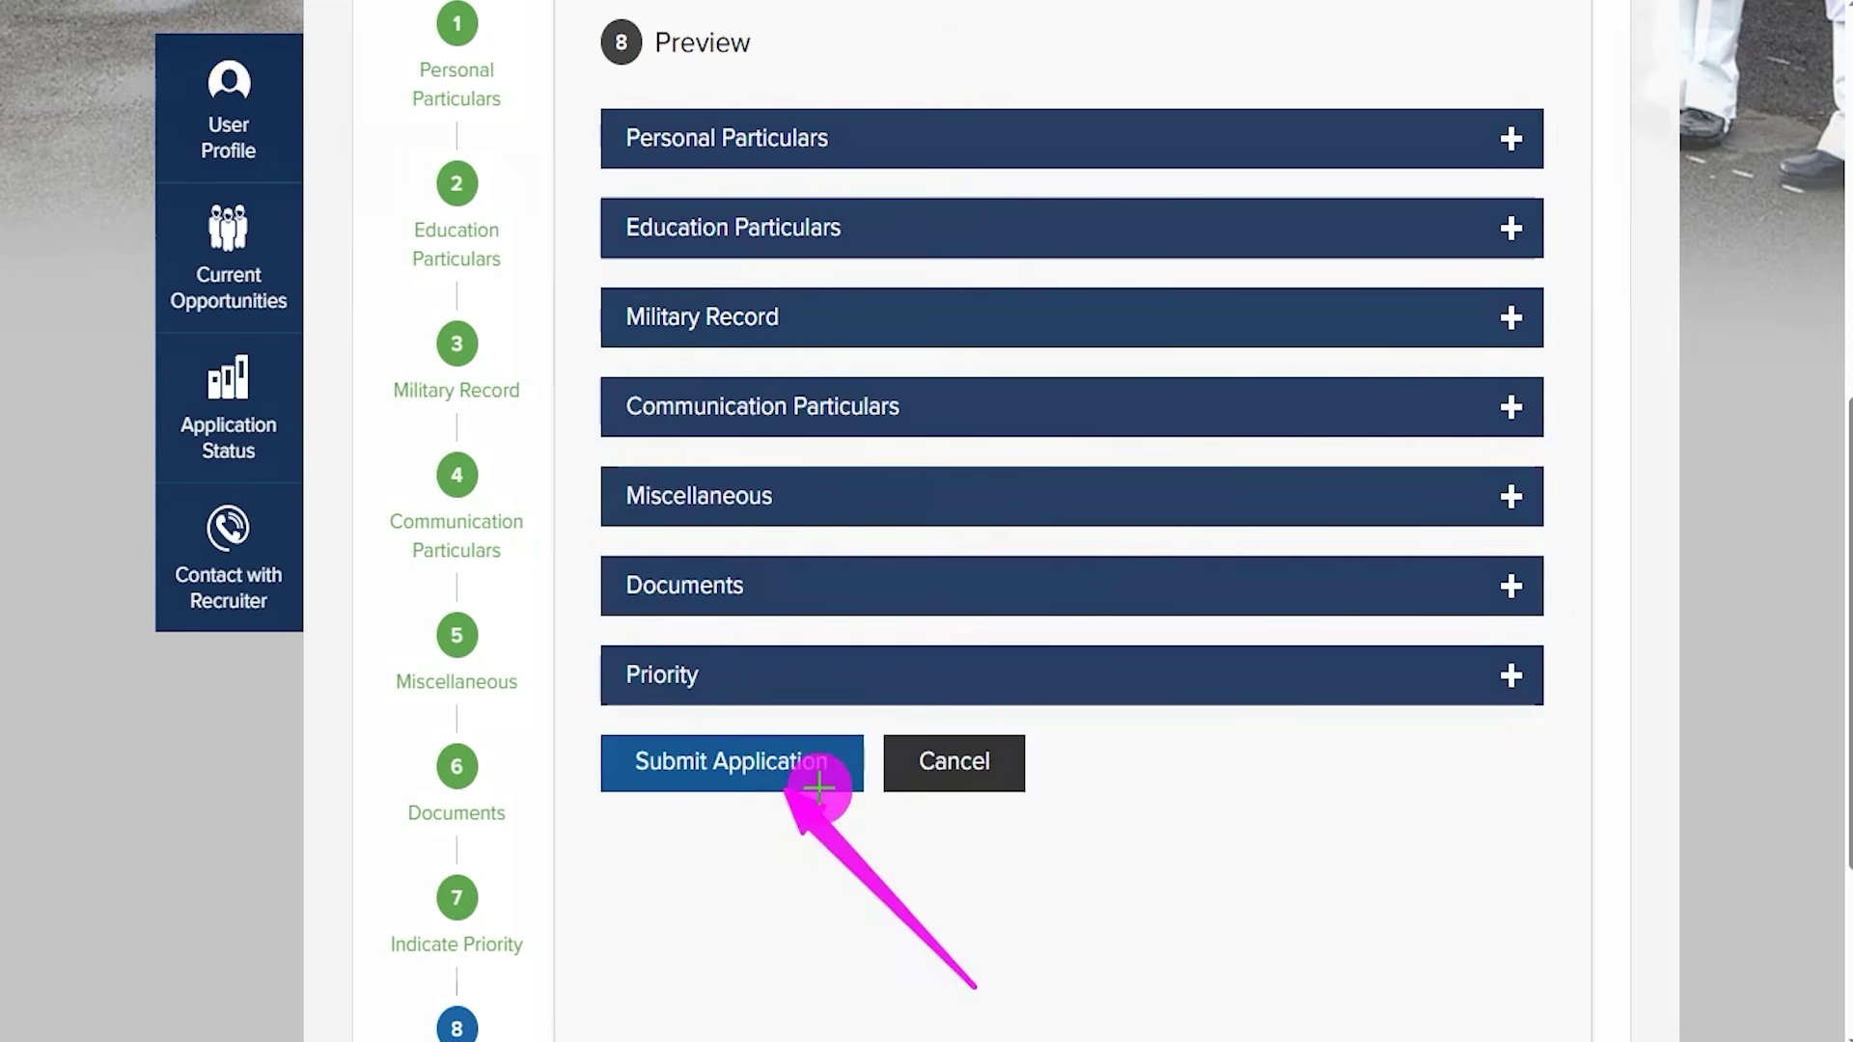
# Submit the application and check where the application number and the status tracking link are given
pyautogui.click(818, 788)
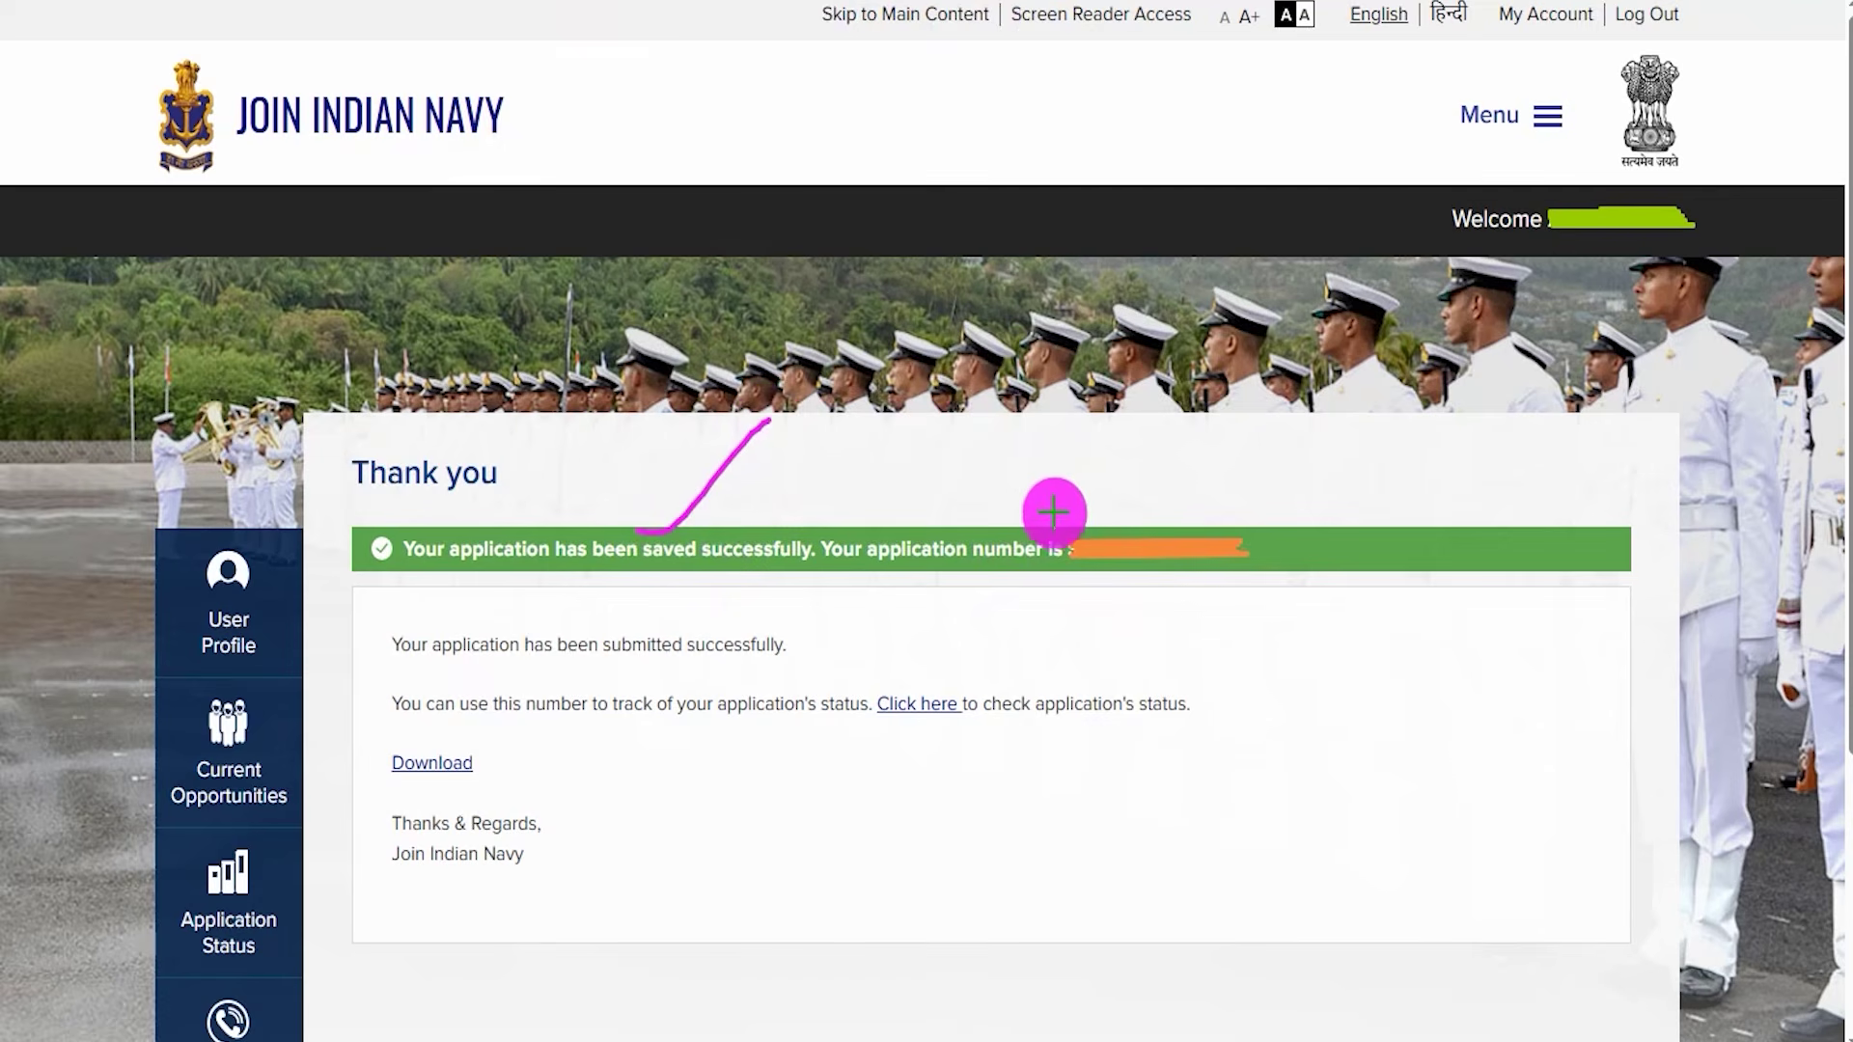
pyautogui.moveTo(1057, 496)
pyautogui.mouseDown()
pyautogui.moveTo(1213, 551)
pyautogui.moveTo(1267, 598)
pyautogui.mouseUp()
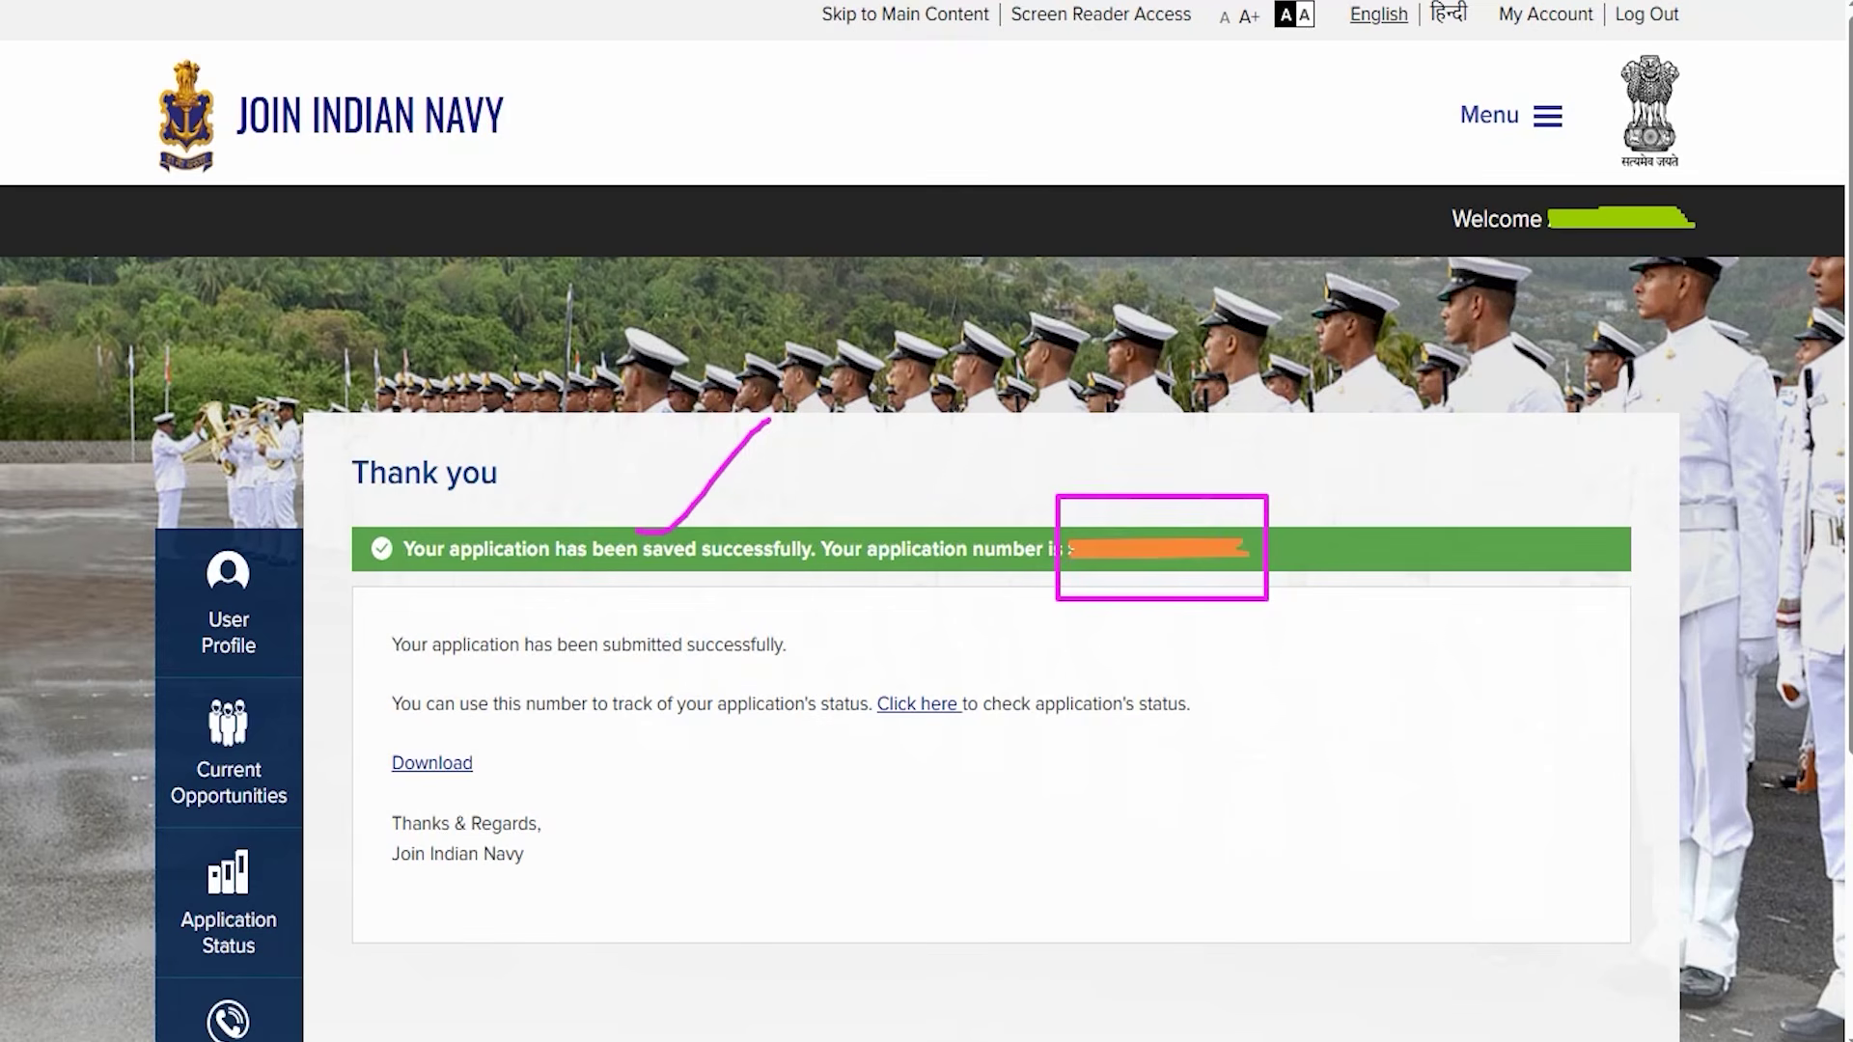
pyautogui.moveTo(854, 671)
pyautogui.mouseDown()
pyautogui.moveTo(930, 696)
pyautogui.moveTo(966, 736)
pyautogui.mouseUp()
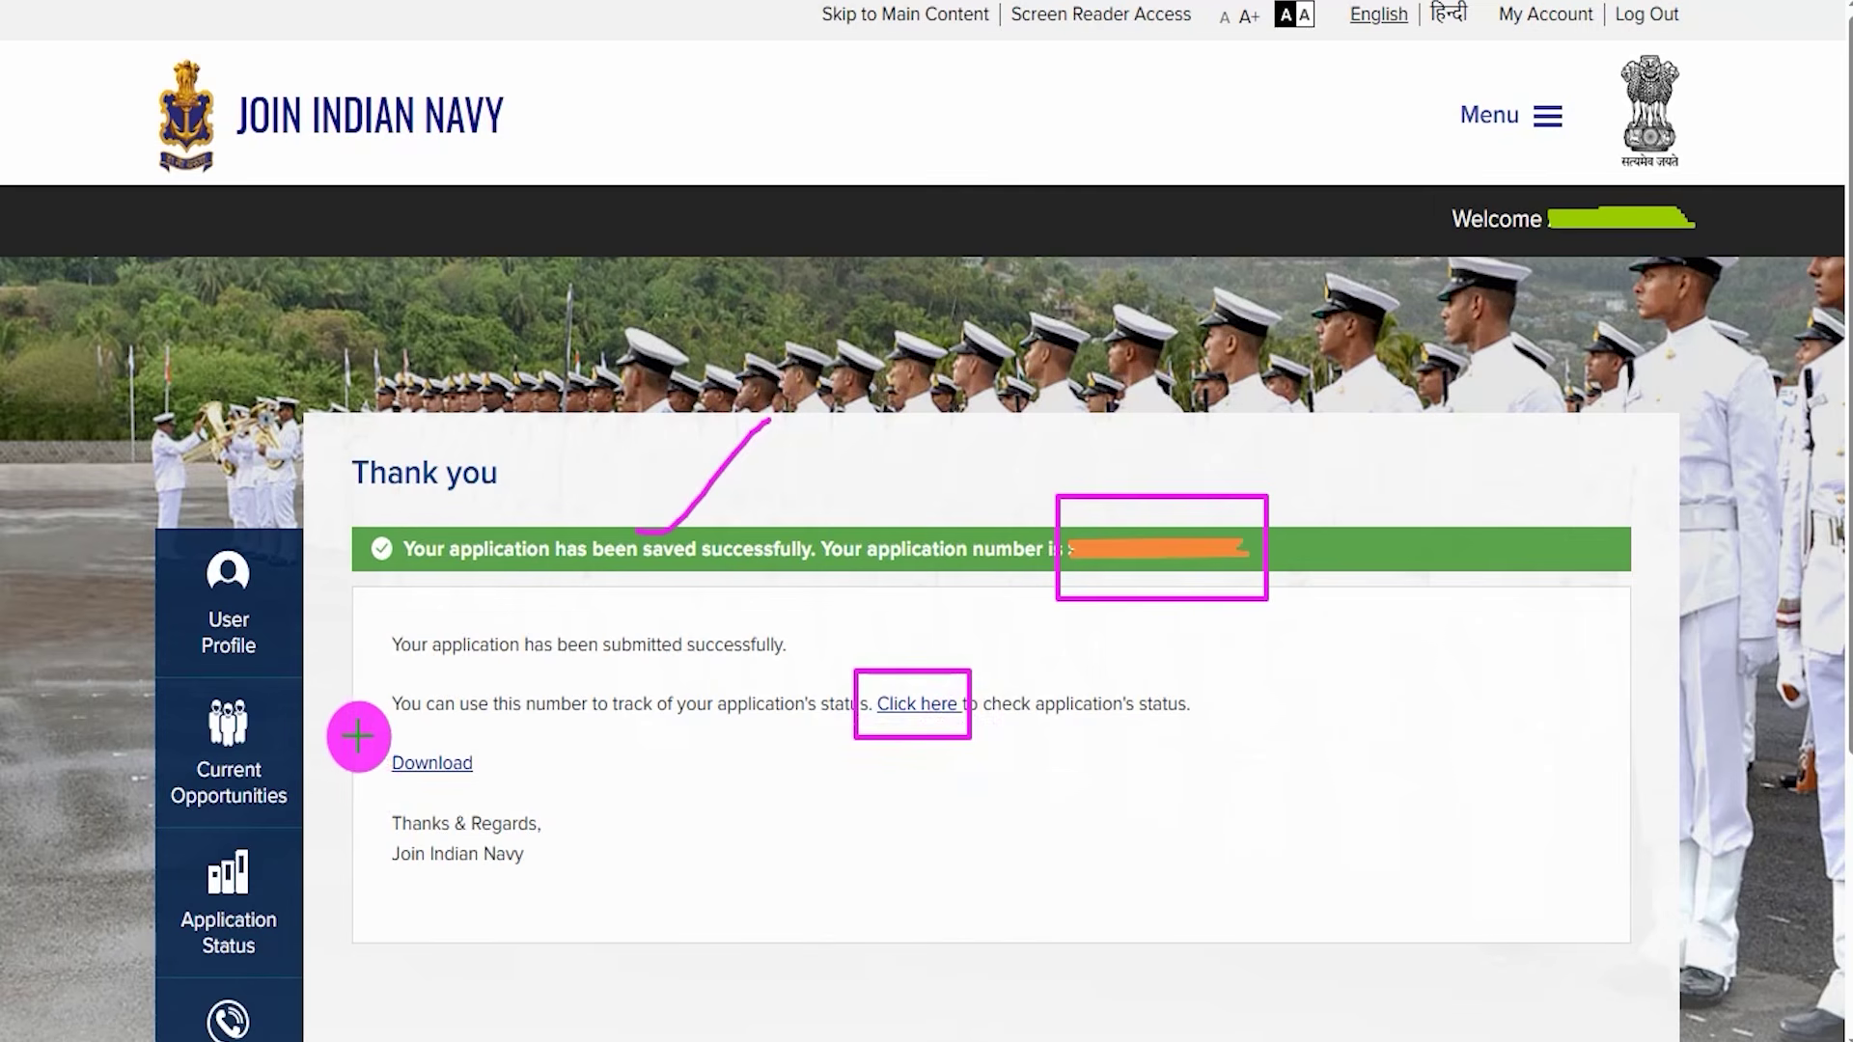
# Check the confirmation page for the link to download the submitted application form
pyautogui.moveTo(350, 727); pyautogui.dragTo(521, 793)
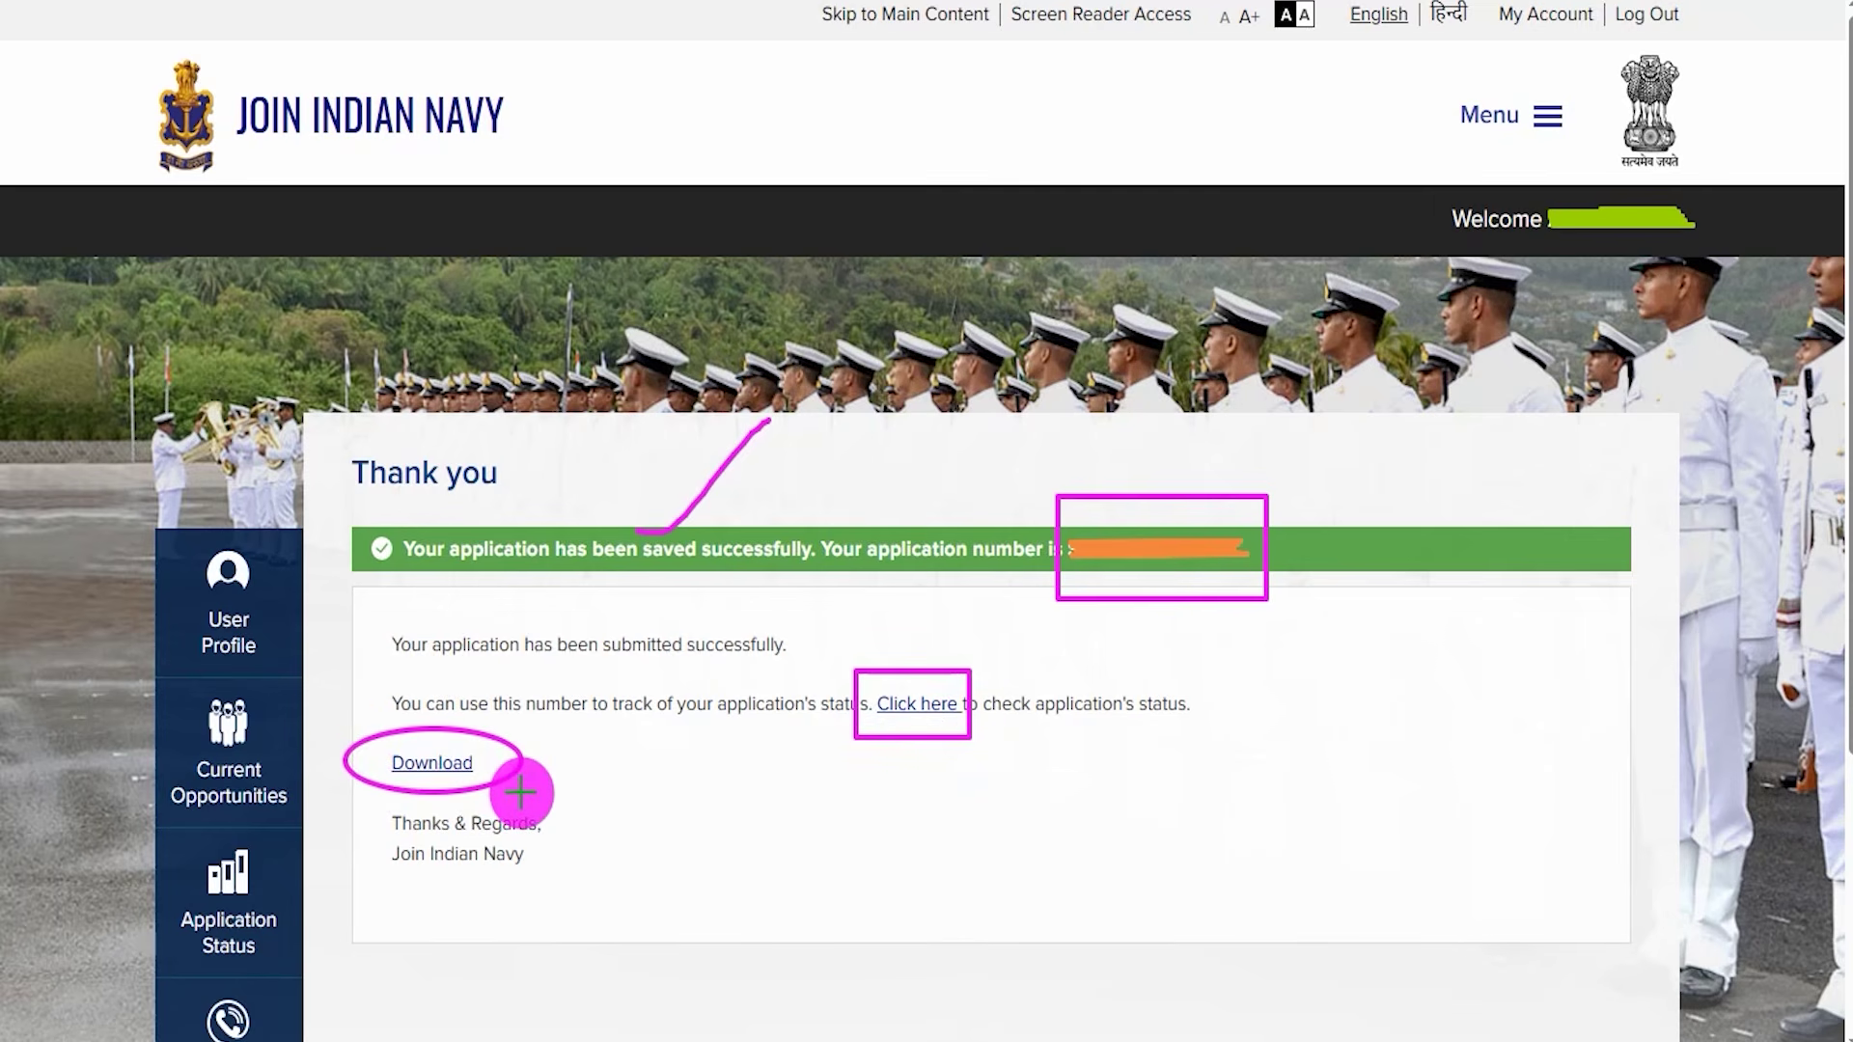
pyautogui.moveTo(529, 774); pyautogui.dragTo(615, 687)
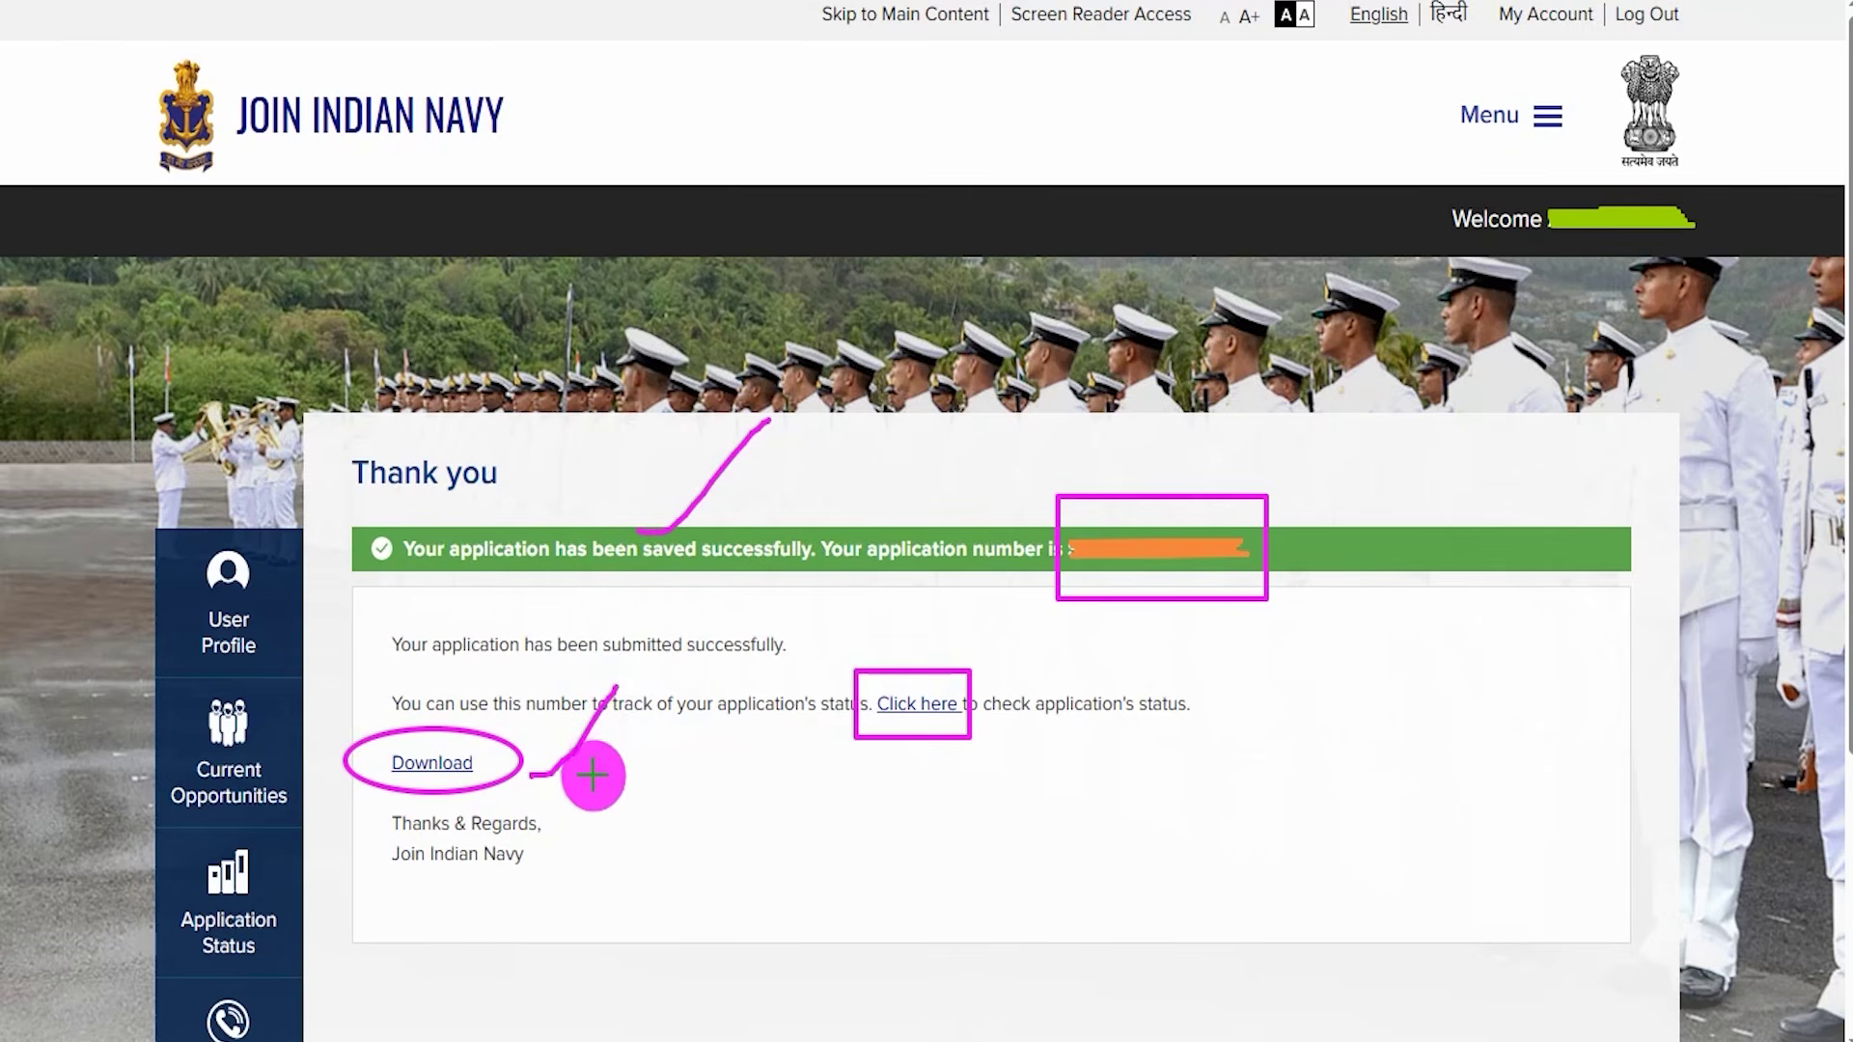
pyautogui.moveTo(577, 791); pyautogui.dragTo(661, 705)
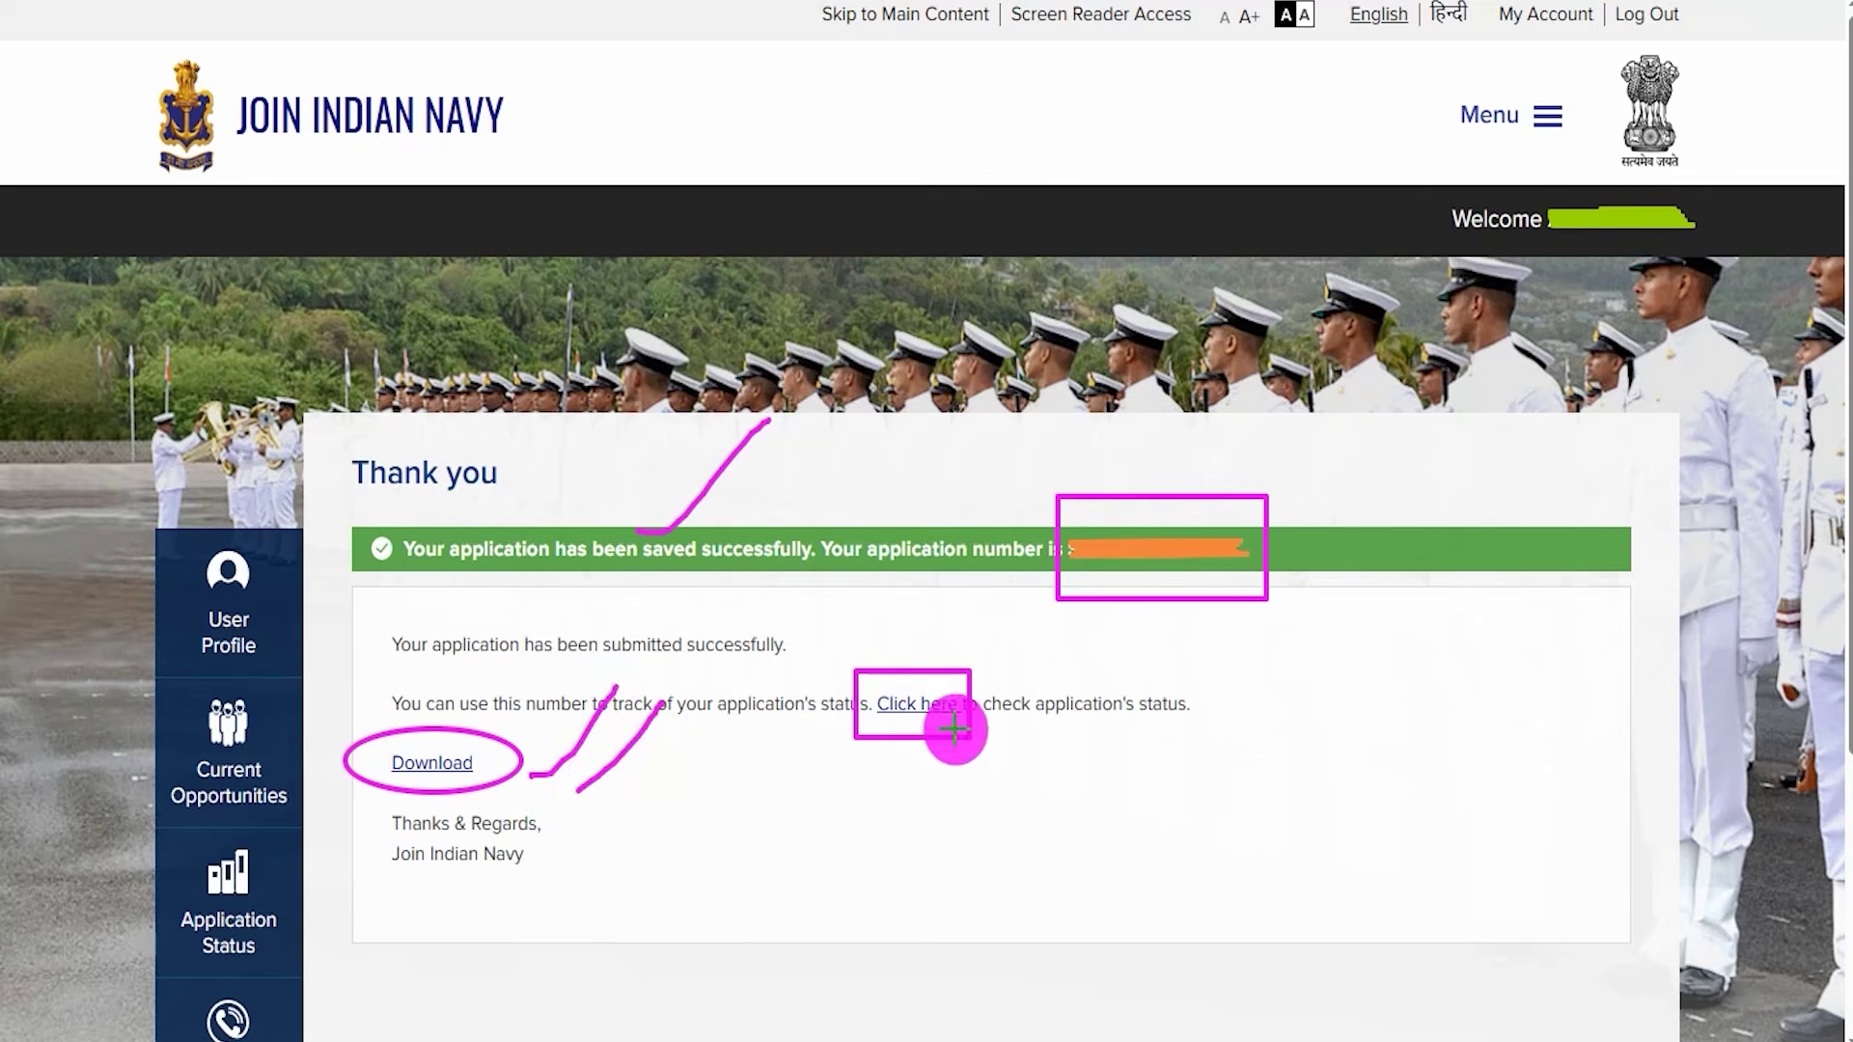
pyautogui.moveTo(932, 531); pyautogui.dragTo(1028, 442)
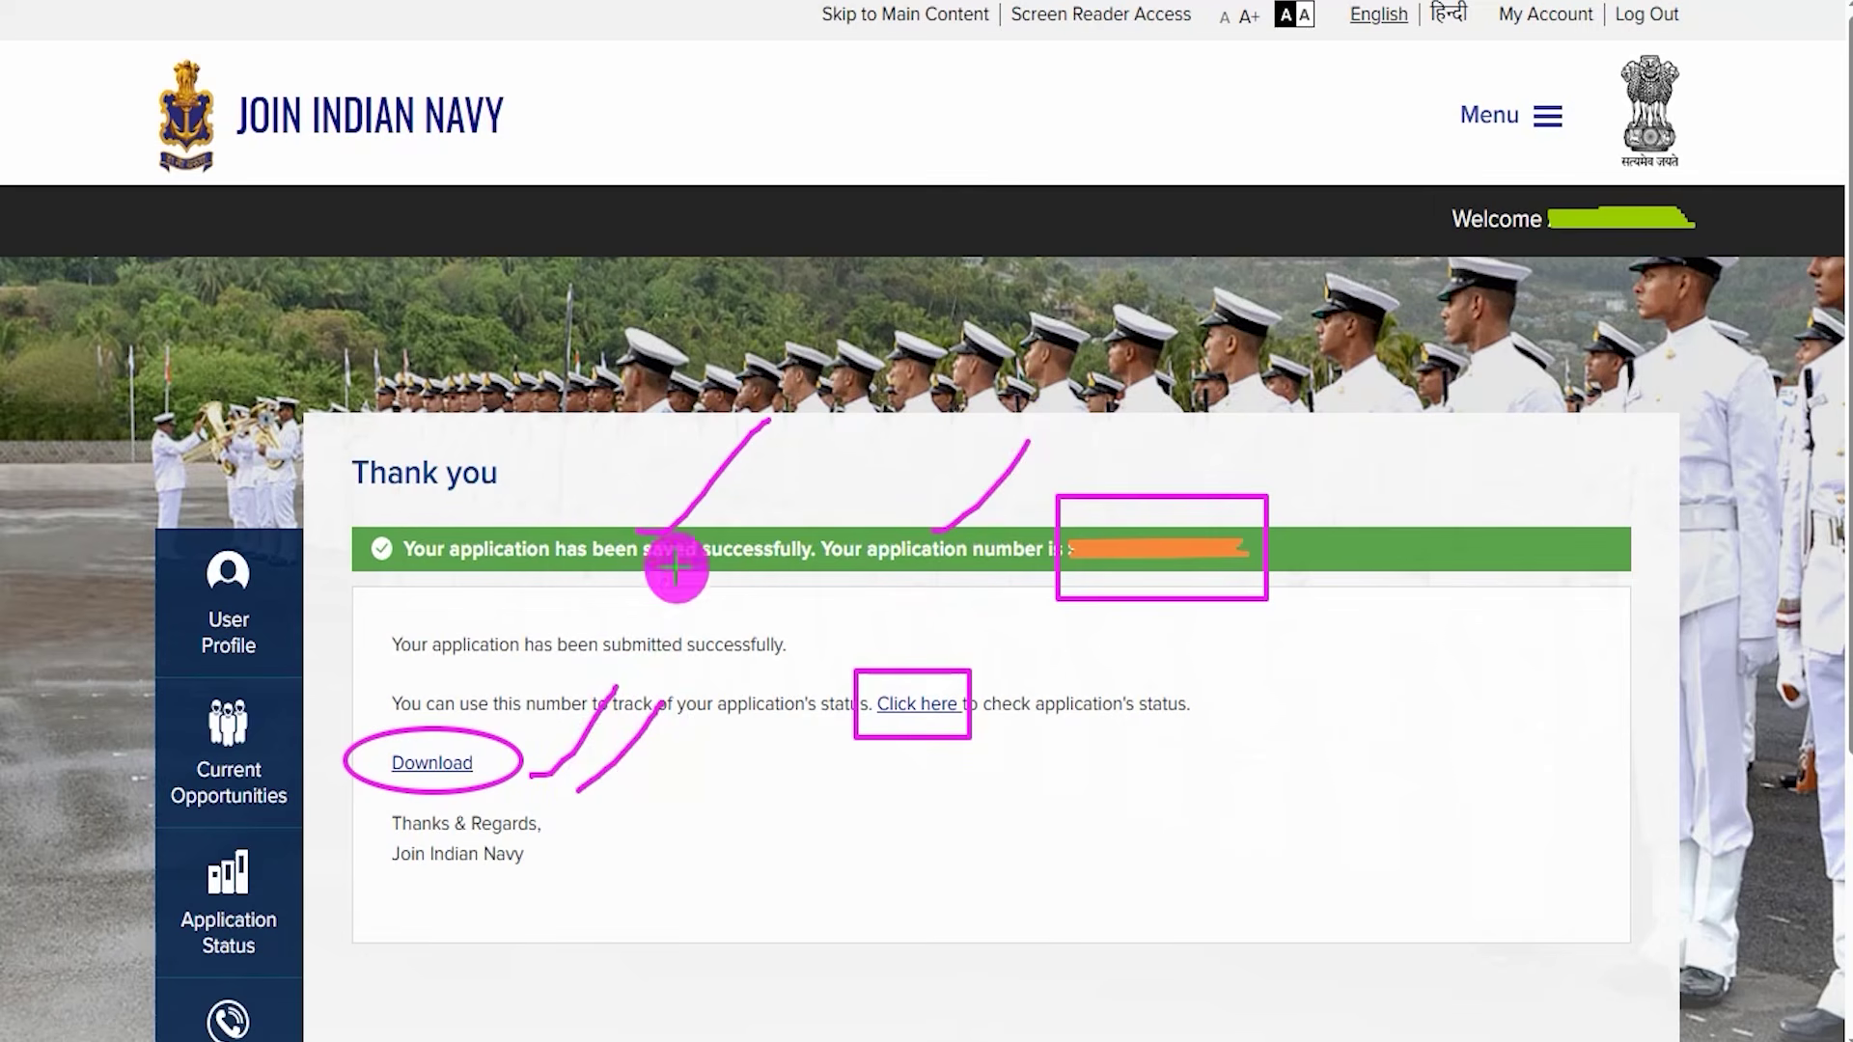
pyautogui.moveTo(481, 755); pyautogui.dragTo(569, 674)
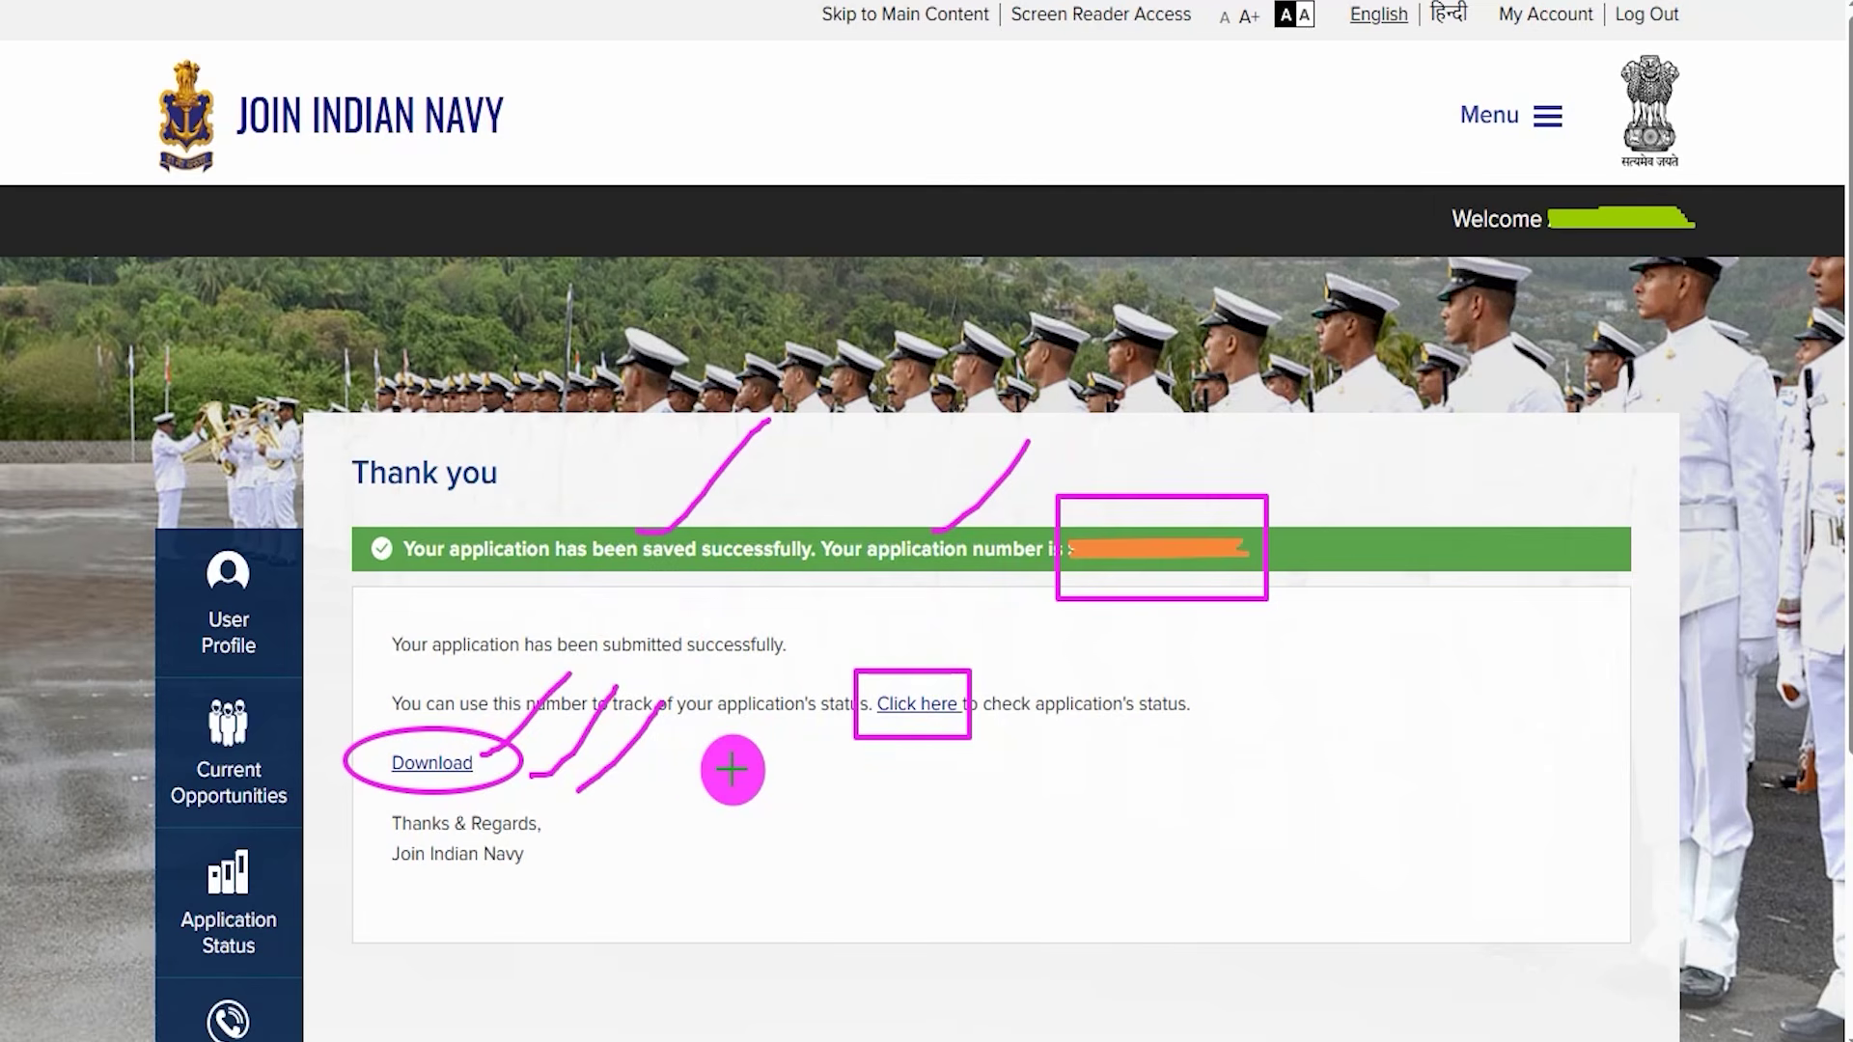
pyautogui.moveTo(687, 791); pyautogui.dragTo(782, 695)
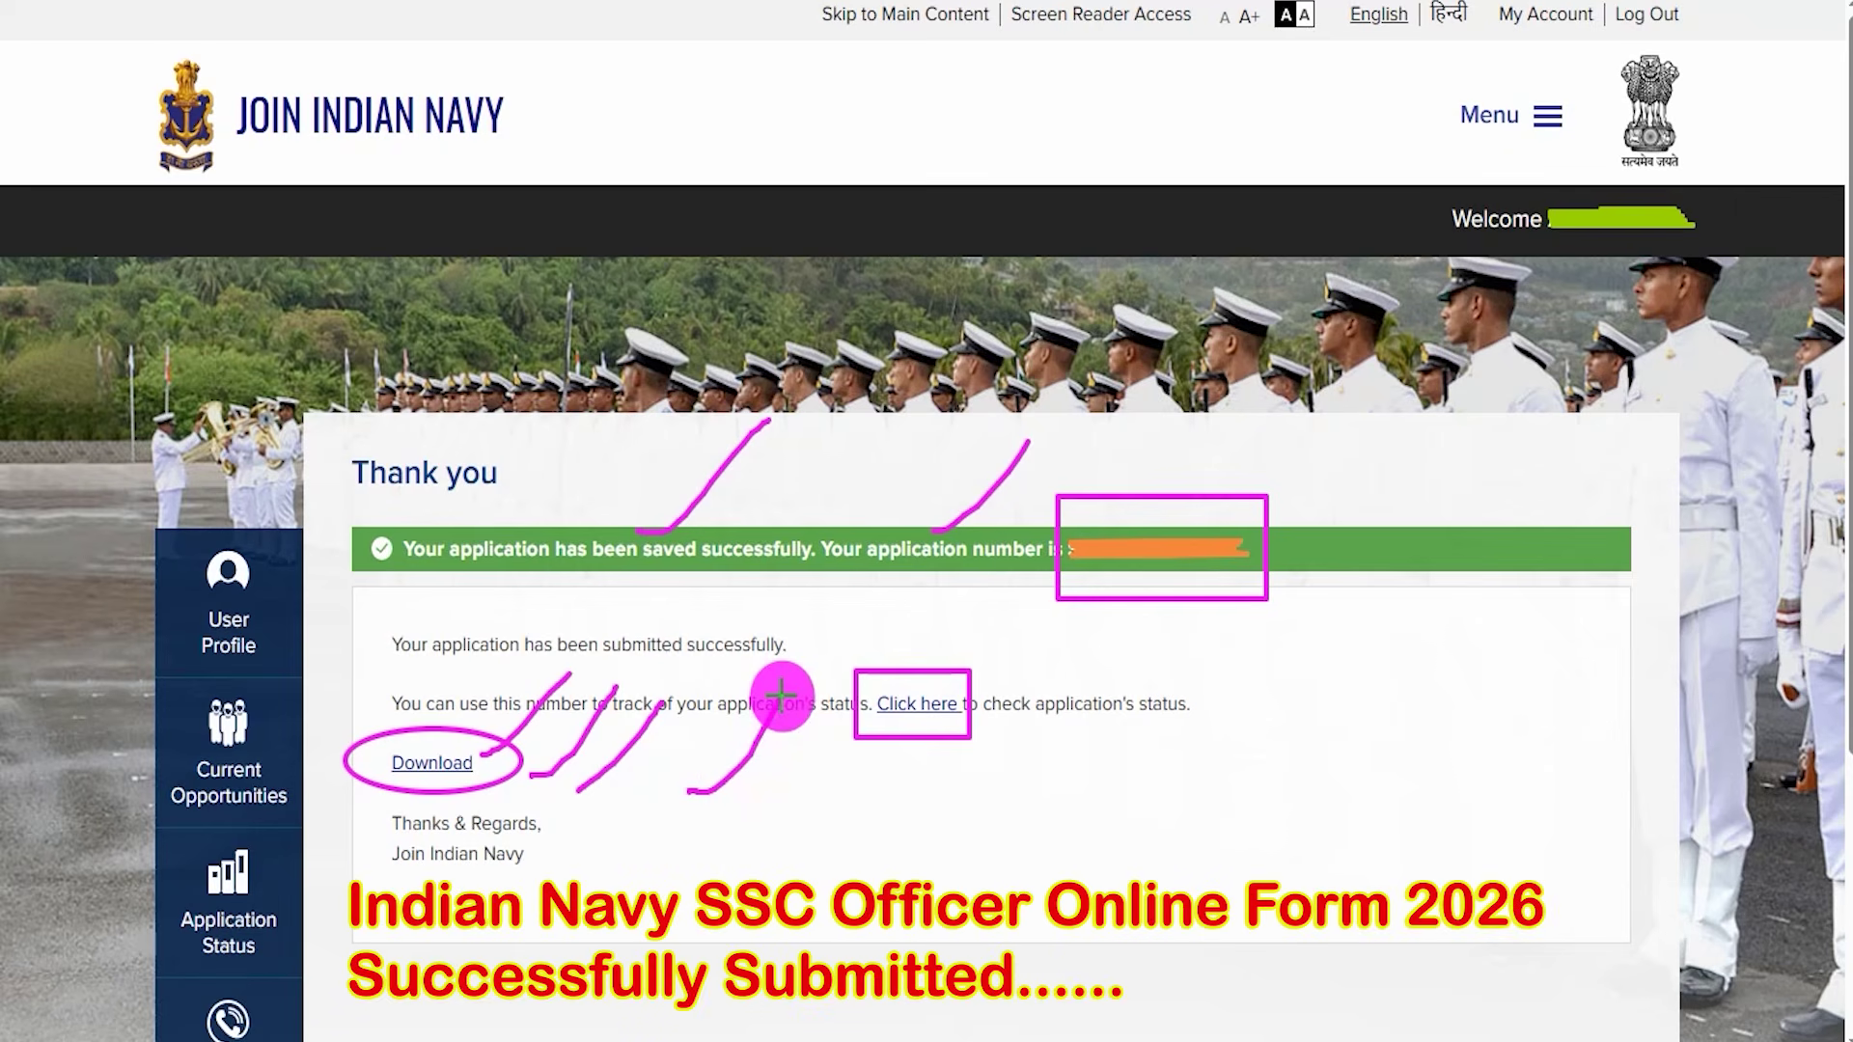
pyautogui.moveTo(1058, 801); pyautogui.dragTo(1236, 672)
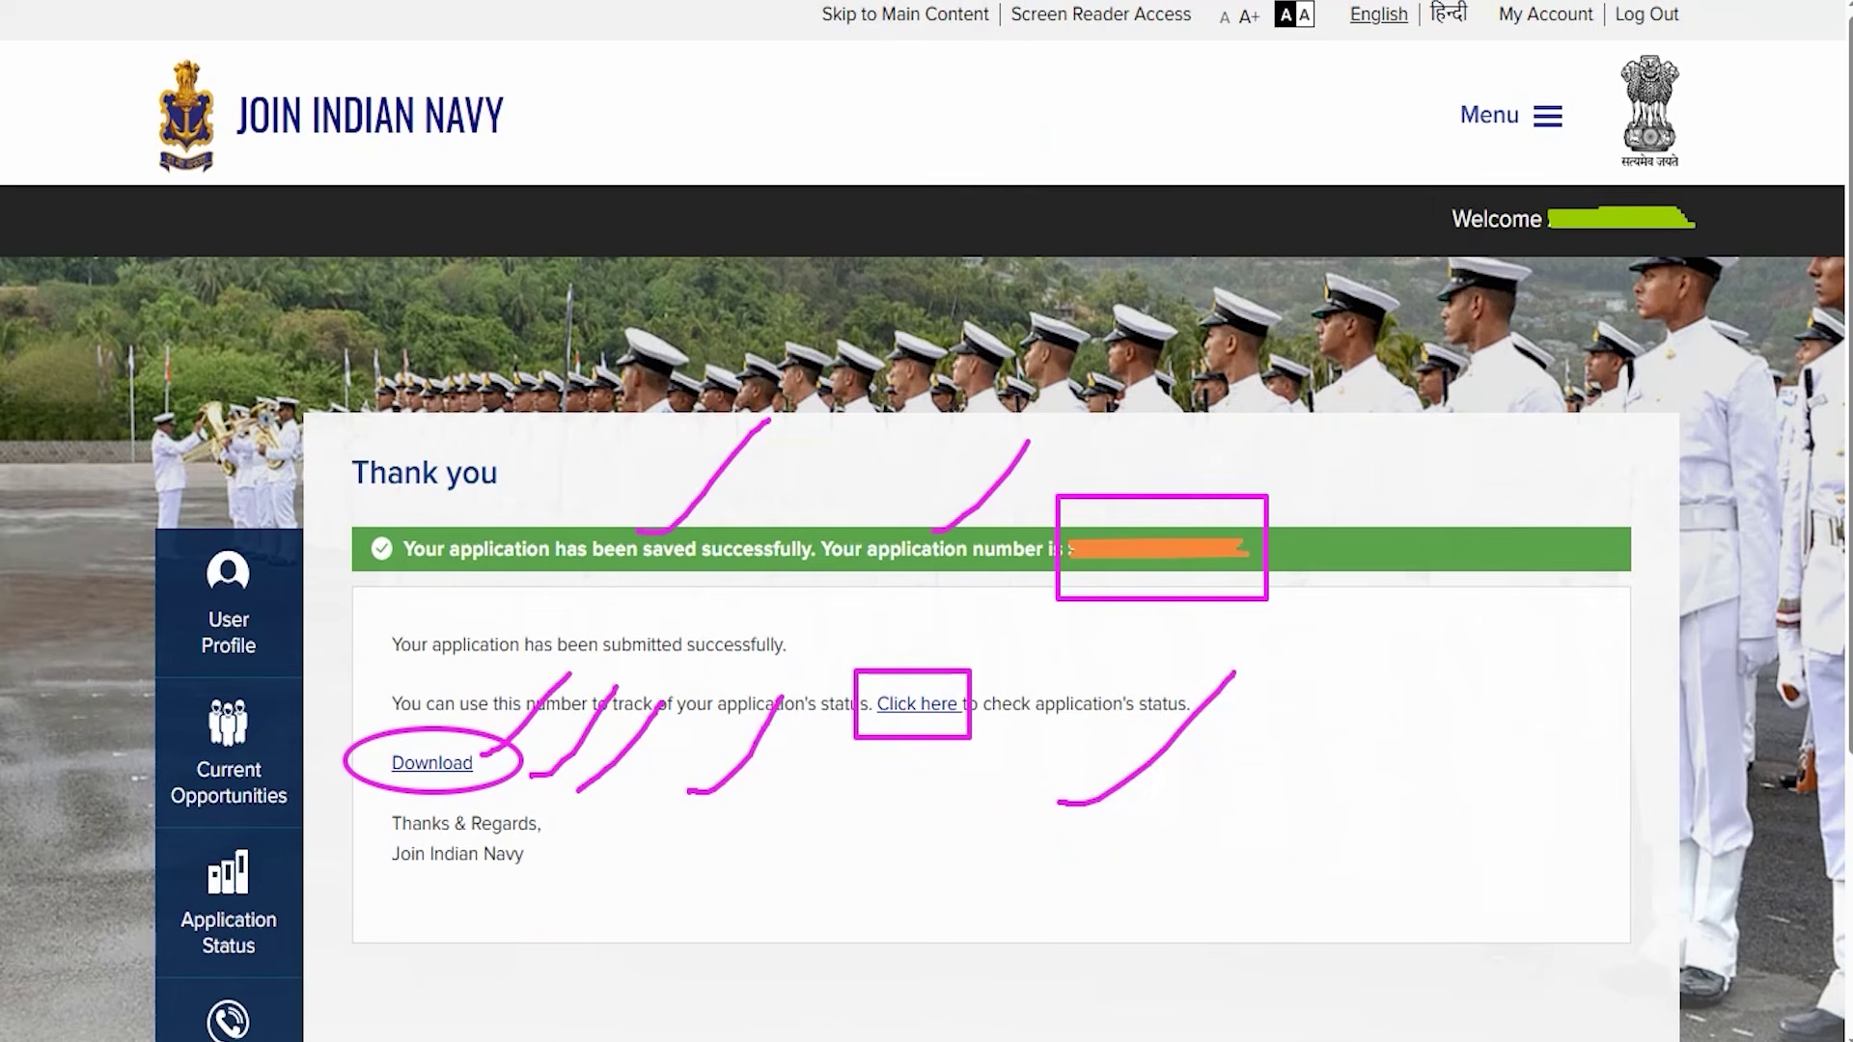
pyautogui.moveTo(1254, 773); pyautogui.dragTo(1439, 662)
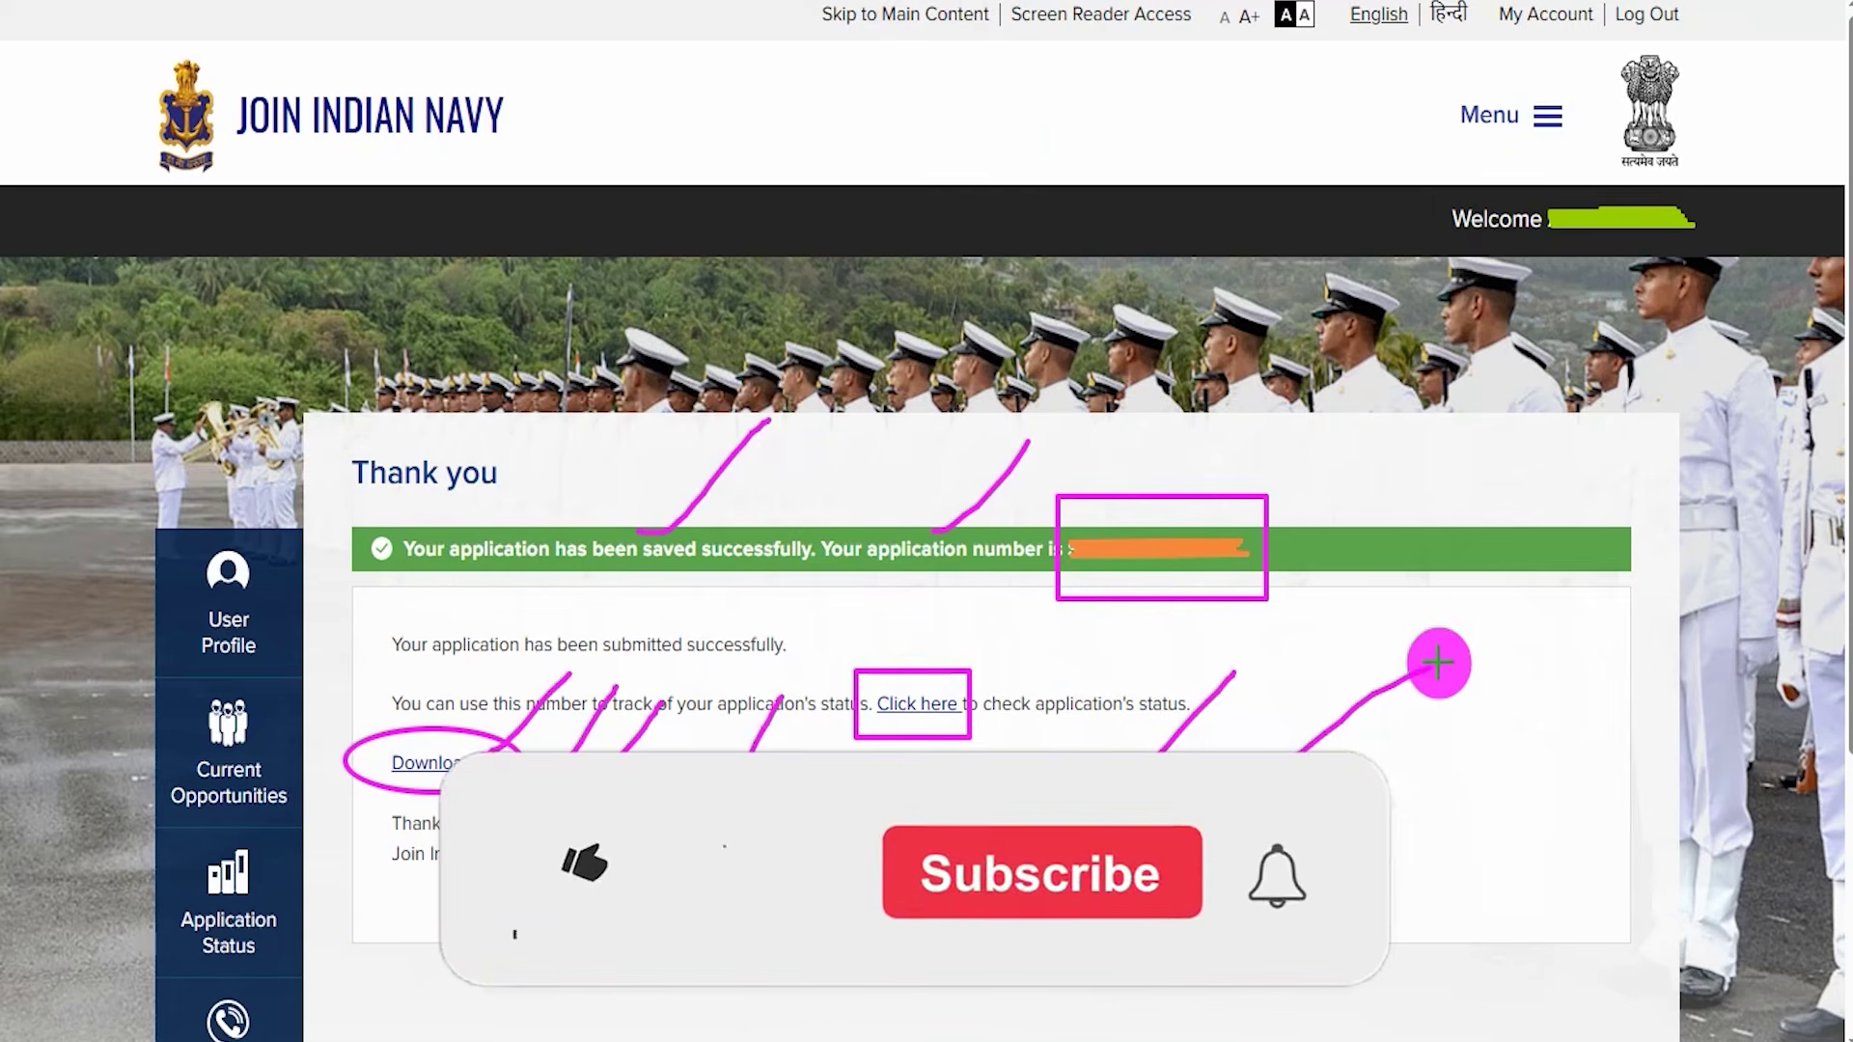
pyautogui.moveTo(292, 646); pyautogui.dragTo(391, 565)
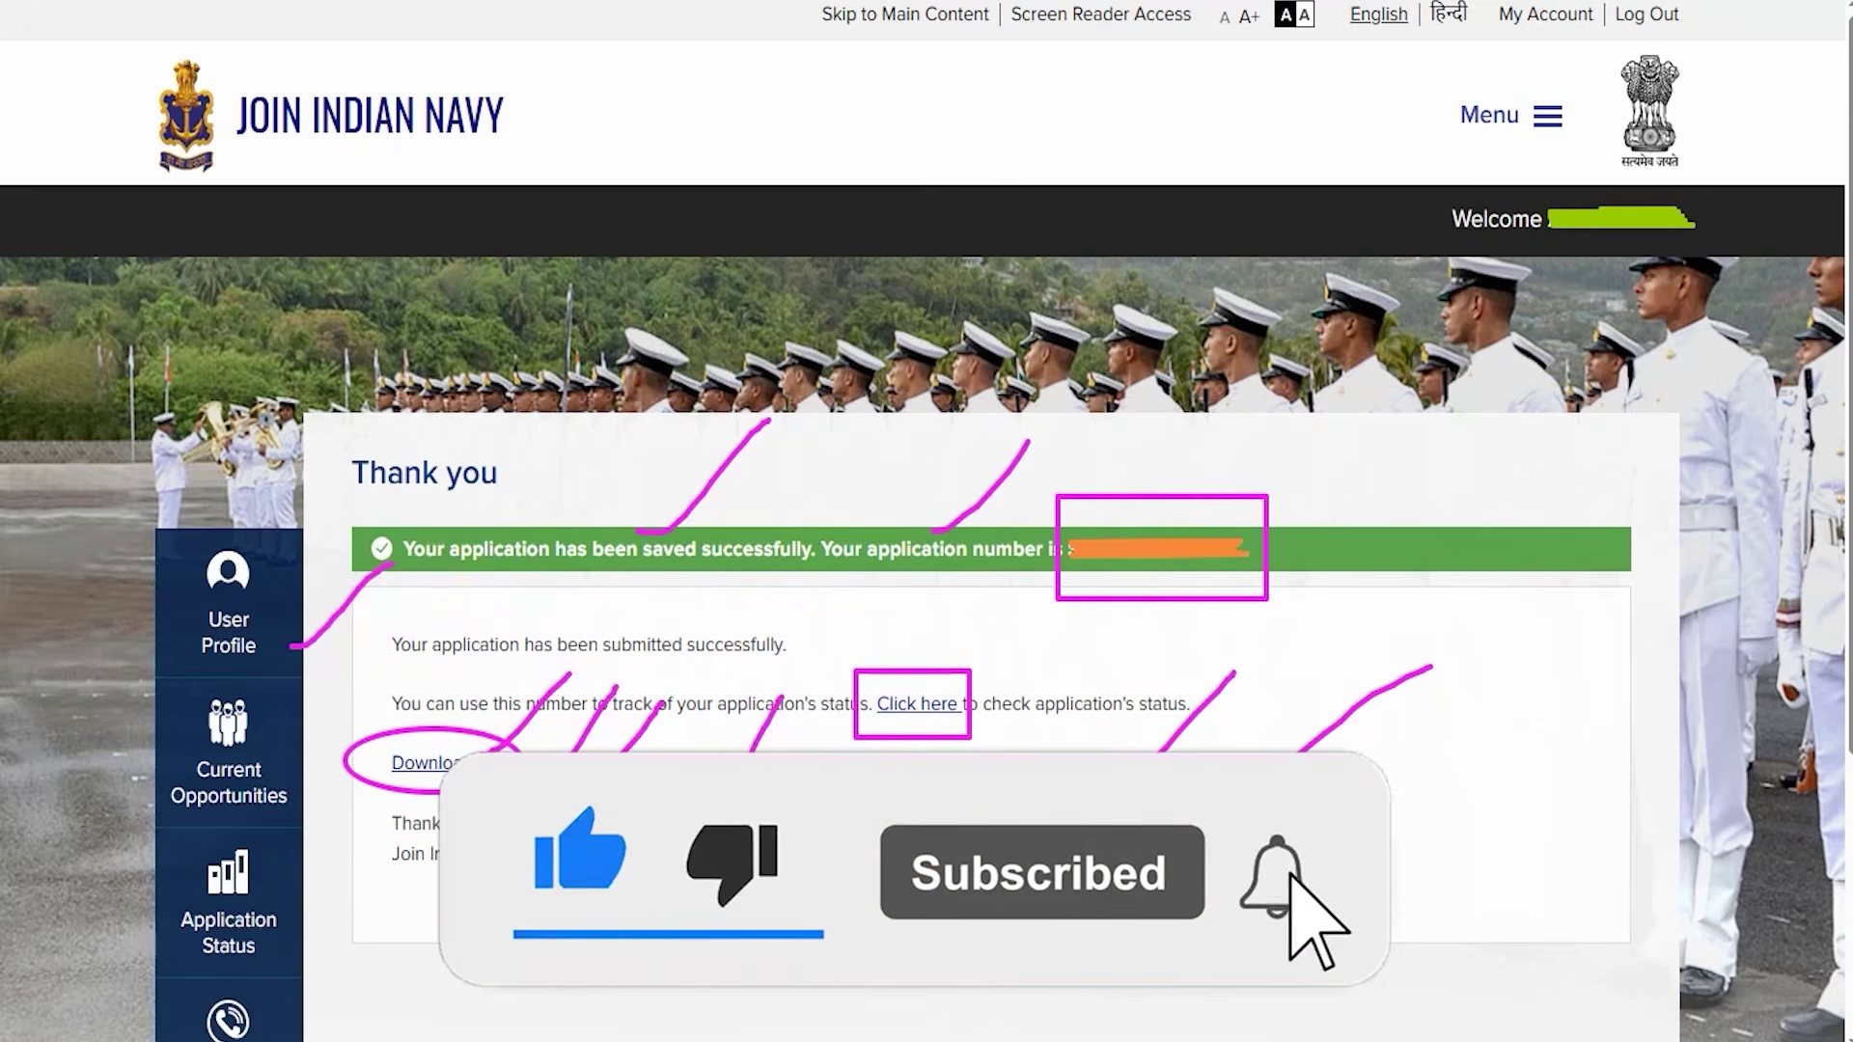